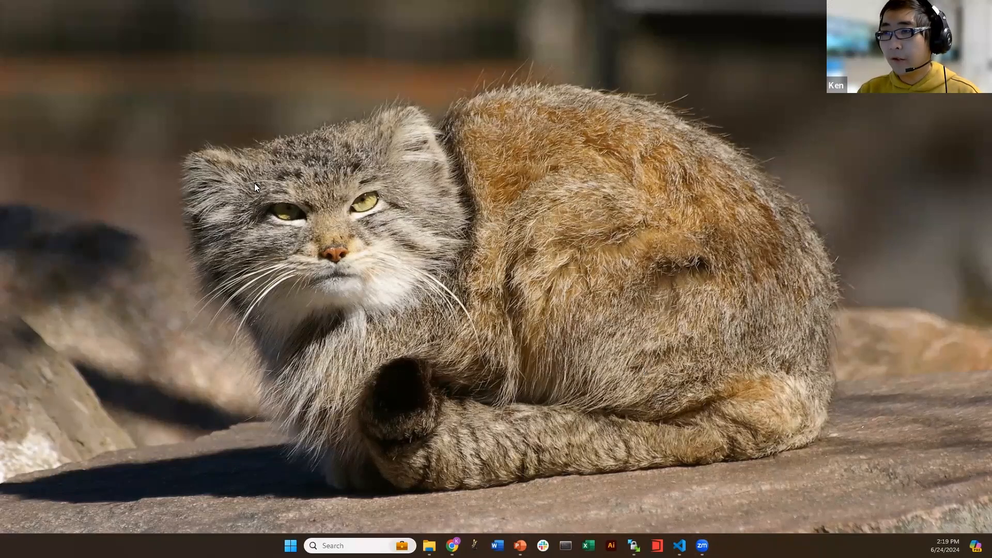
# Bring Chrome back up on the PSC Password Change Utility page at apr.psc.edu
pyautogui.moveTo(139, 57); pyautogui.dragTo(882, 491)
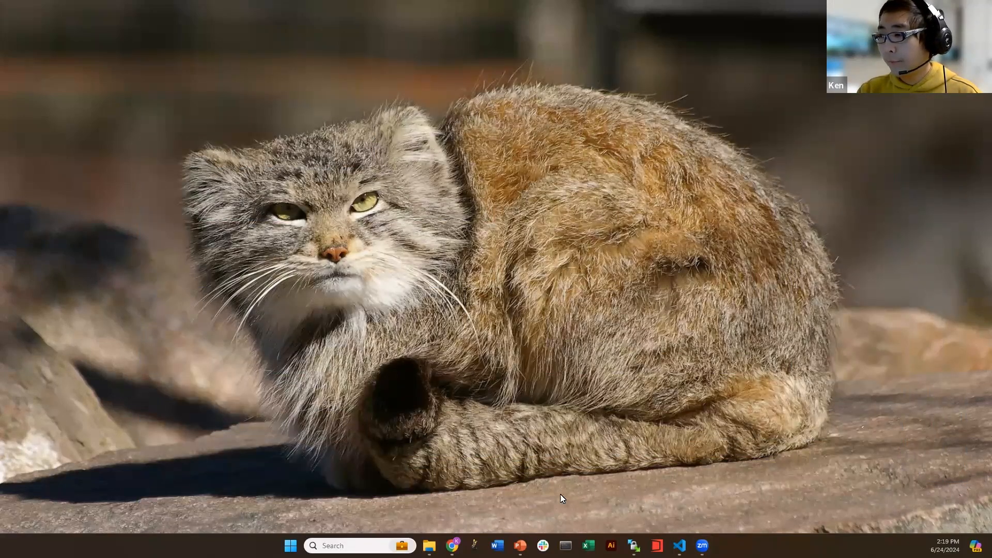
pyautogui.moveTo(452, 546)
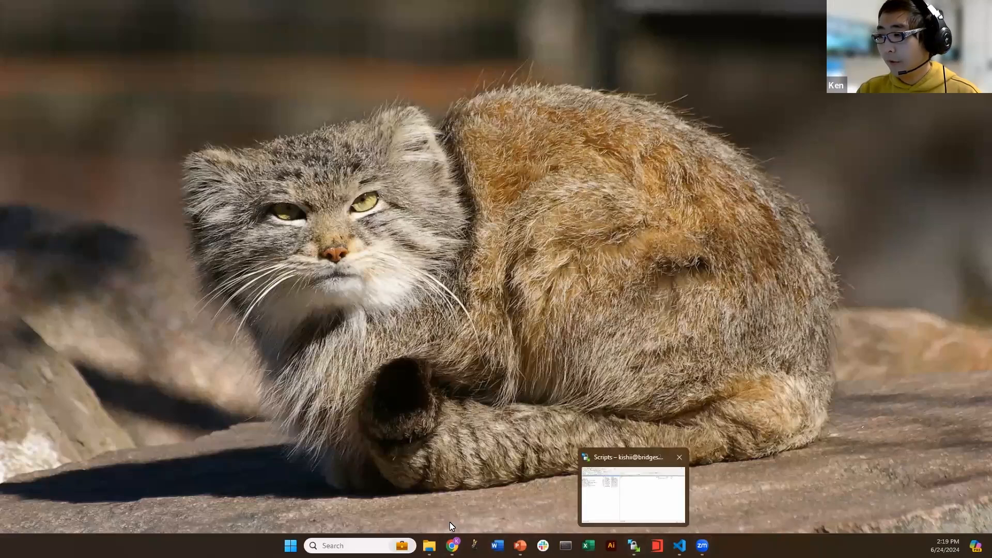
pyautogui.moveTo(111, 23); pyautogui.dragTo(898, 517)
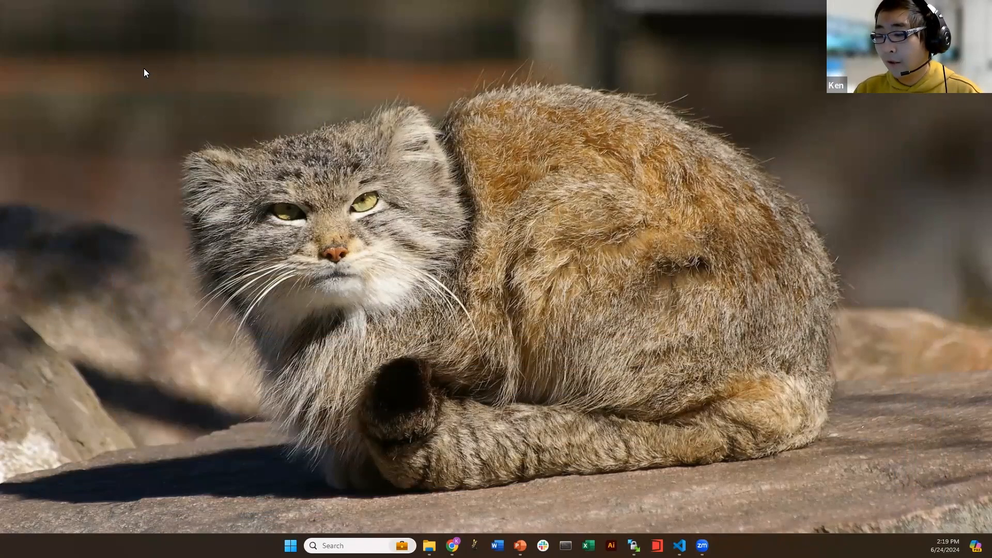
pyautogui.moveTo(126, 41); pyautogui.dragTo(904, 487)
# Restore Chrome and switch to the ACCESS Allocations tab
pyautogui.click(452, 545)
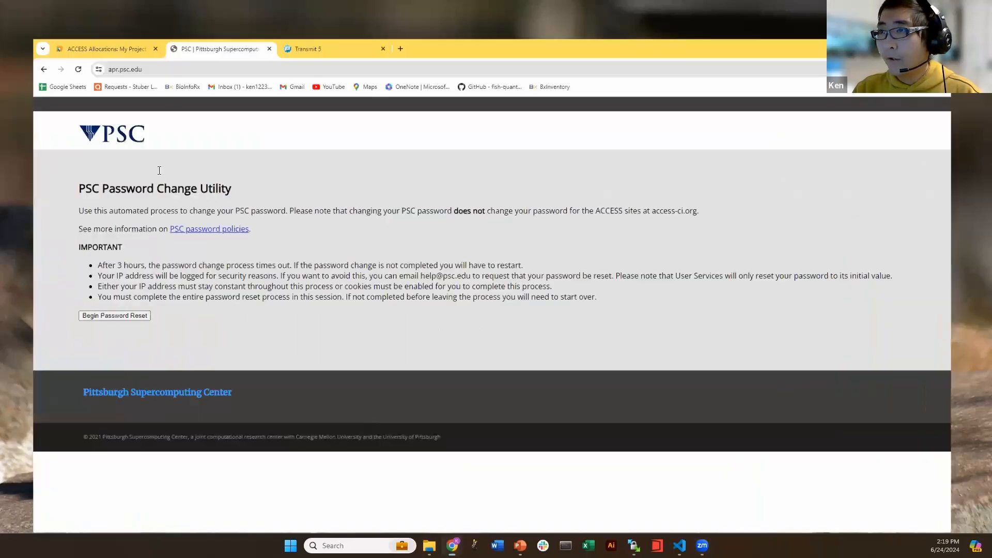
pyautogui.click(82, 15)
pyautogui.scroll(5, 237, 212)
pyautogui.scroll(1, 237, 212)
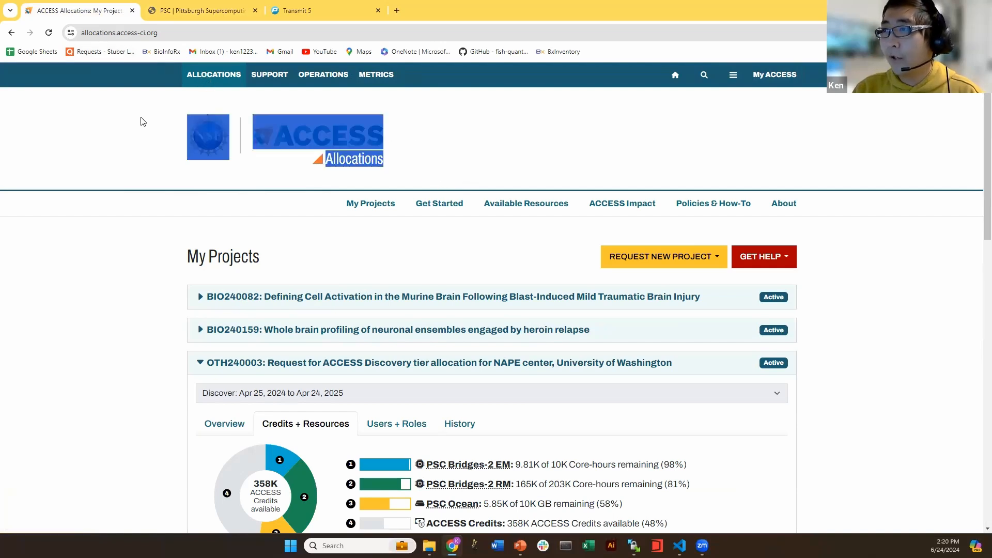
pyautogui.scroll(-4, 795, 273)
pyautogui.scroll(4, 822, 265)
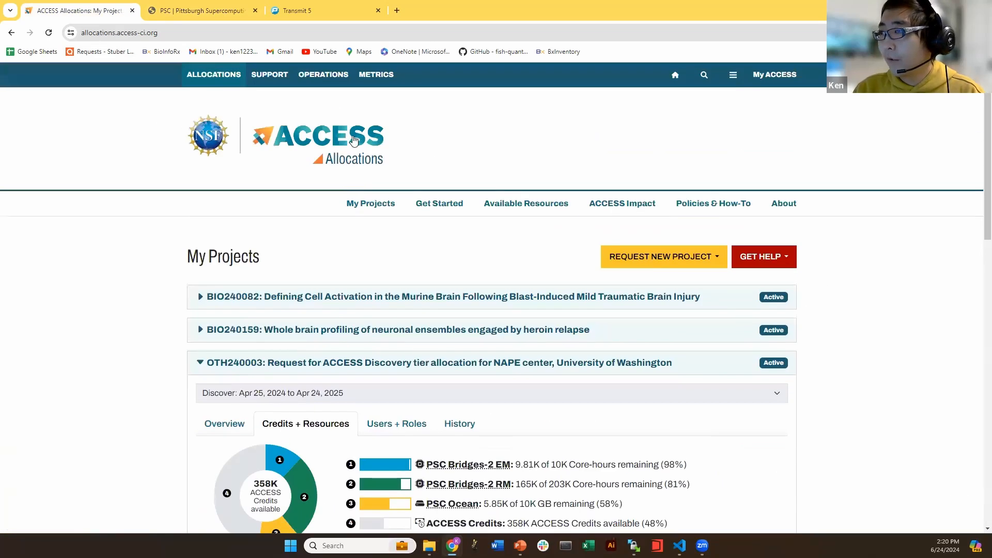
# Scroll through My Projects and show the Overview of project OTH240003
pyautogui.click(763, 77)
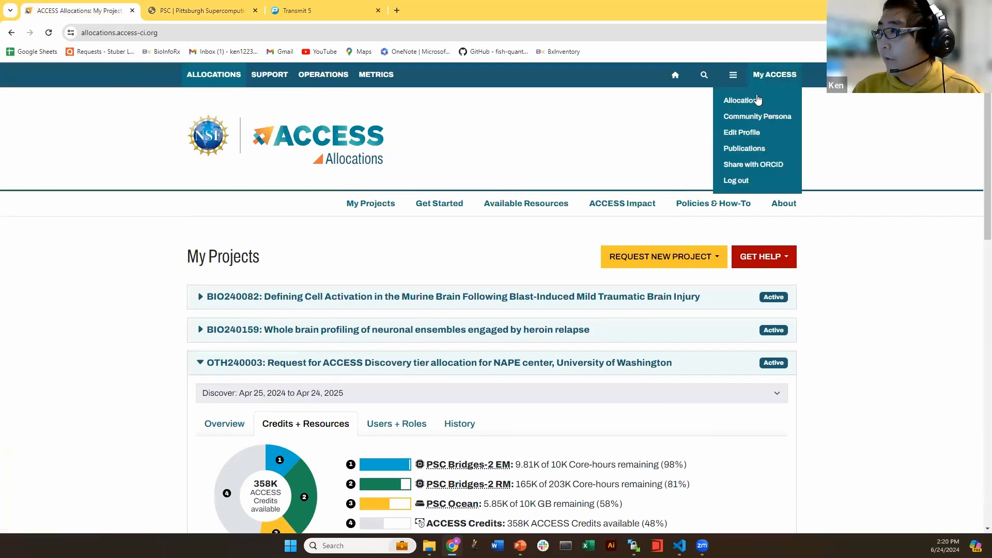
pyautogui.click(445, 136)
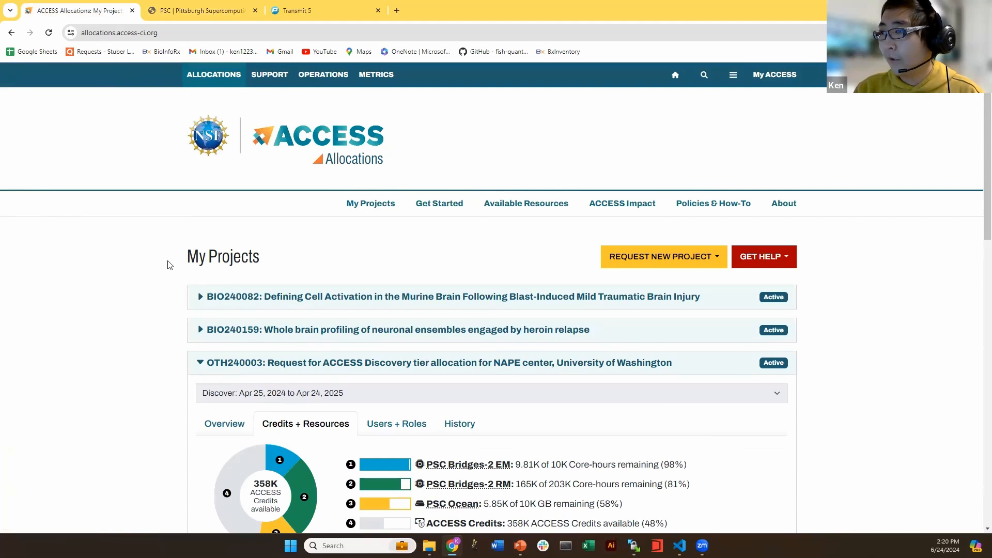
pyautogui.scroll(-2, 169, 265)
pyautogui.moveTo(186, 155); pyautogui.dragTo(292, 159)
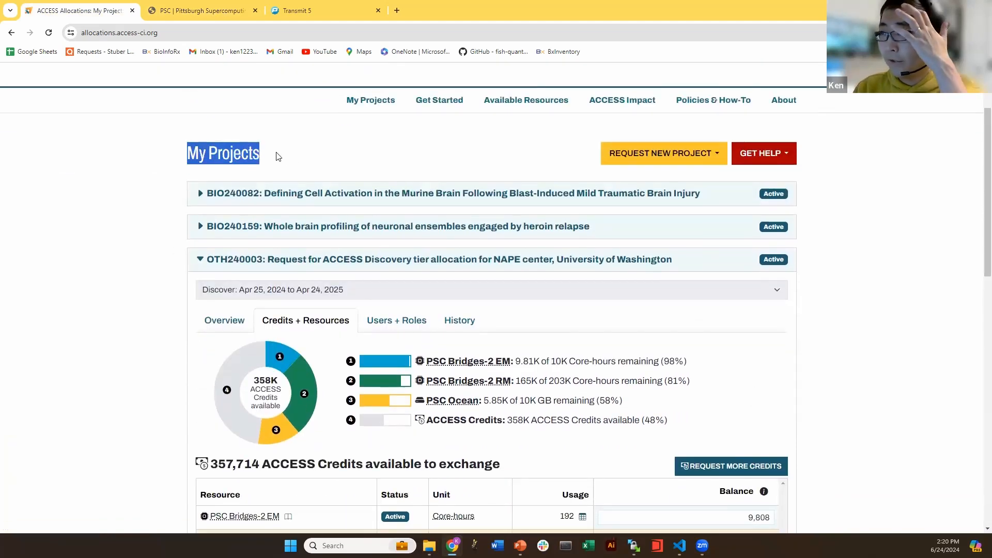
pyautogui.click(203, 152)
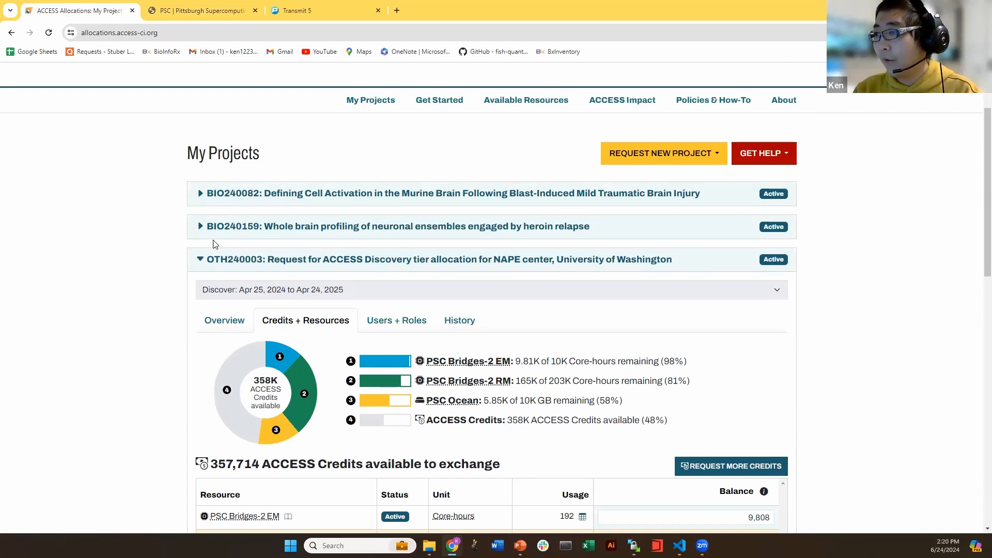
pyautogui.scroll(-1, 150, 266)
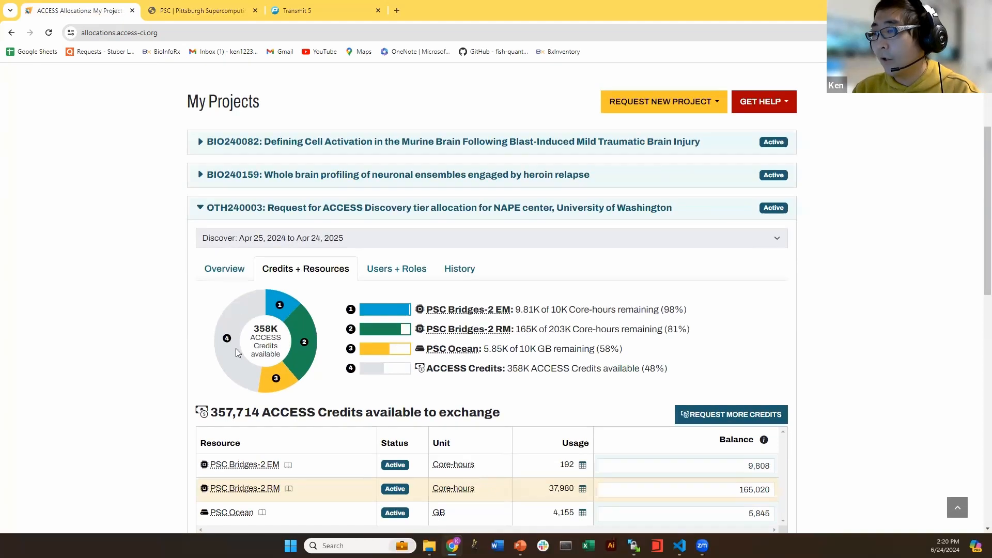
pyautogui.scroll(-1, 662, 390)
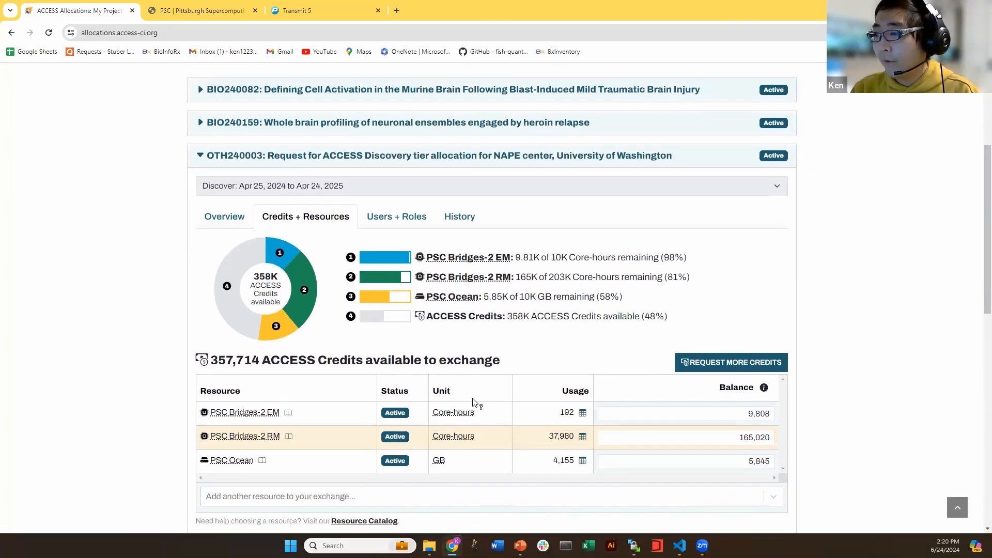
pyautogui.scroll(-1, 413, 390)
pyautogui.click(224, 165)
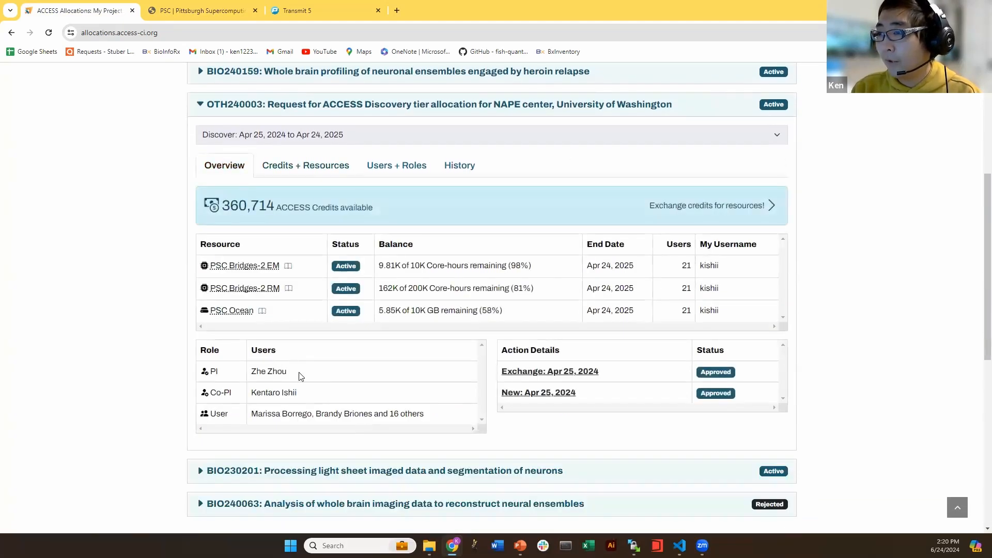
pyautogui.moveTo(300, 376); pyautogui.dragTo(213, 370)
pyautogui.moveTo(298, 389)
pyautogui.mouseDown()
pyautogui.moveTo(205, 386)
pyautogui.moveTo(201, 375)
pyautogui.moveTo(296, 372)
pyautogui.moveTo(308, 388)
pyautogui.mouseUp()
pyautogui.click(309, 391)
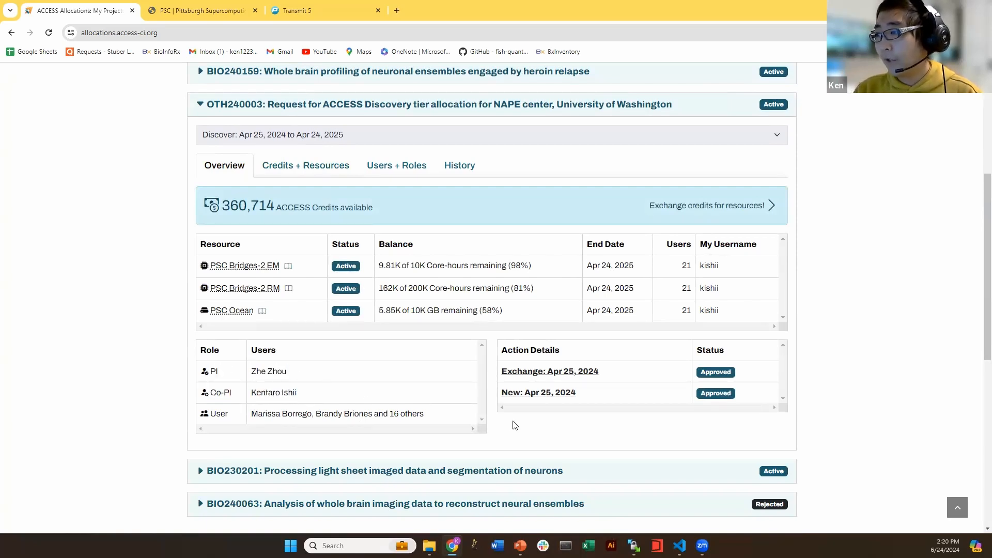
pyautogui.moveTo(254, 416); pyautogui.dragTo(420, 413)
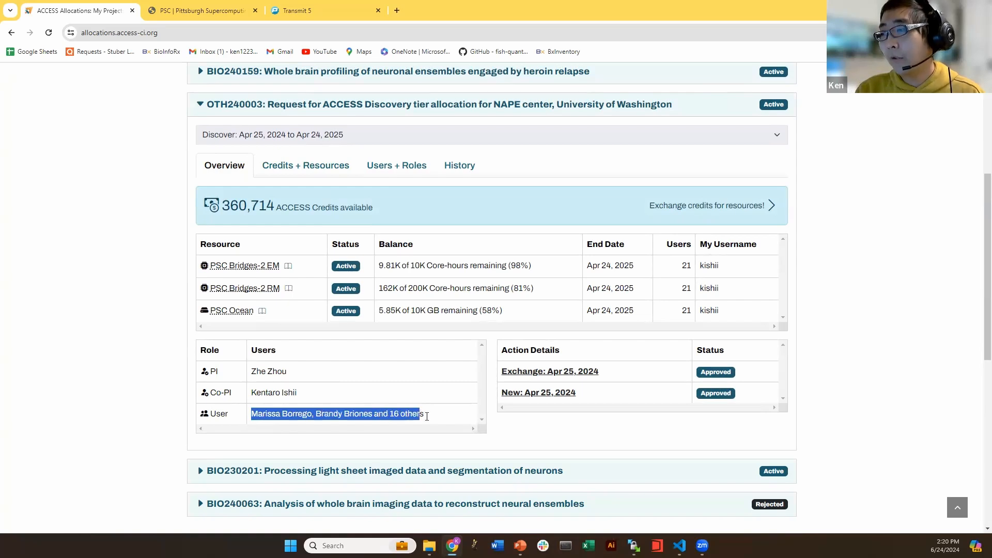
pyautogui.click(362, 422)
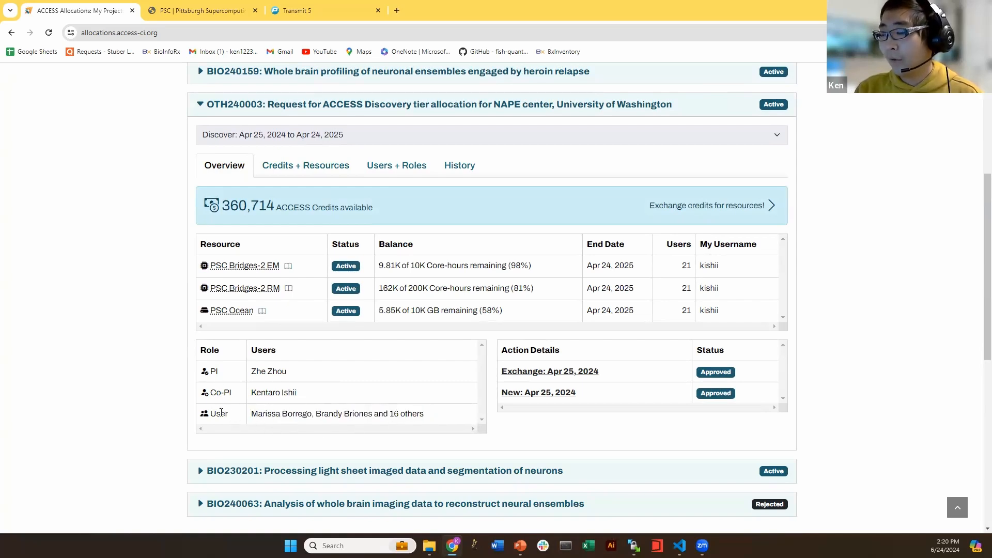
pyautogui.moveTo(211, 415); pyautogui.dragTo(438, 419)
pyautogui.click(439, 421)
pyautogui.moveTo(303, 393); pyautogui.dragTo(236, 392)
pyautogui.click(307, 392)
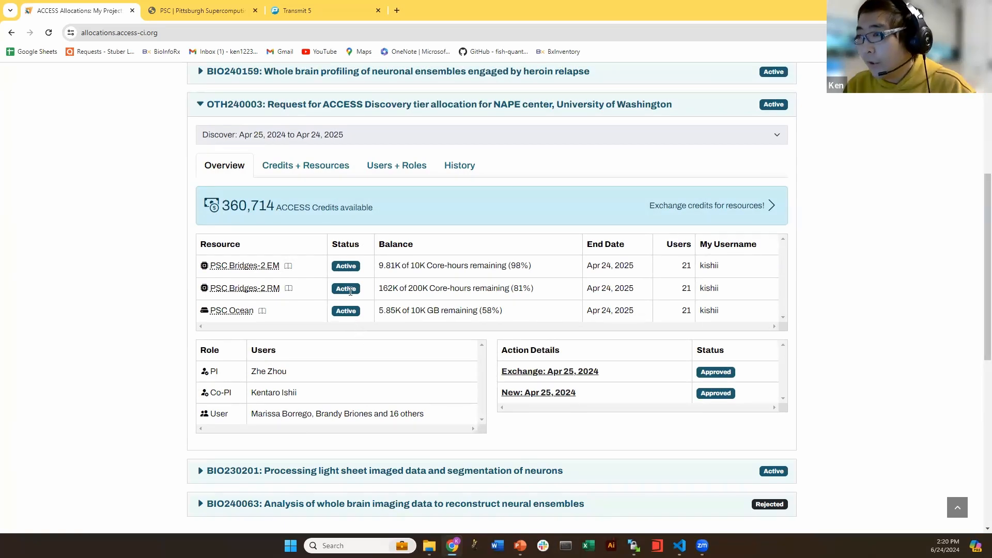
# Show the Credits + Resources tab and check the Bridges-2 EM and RM balances
pyautogui.click(281, 176)
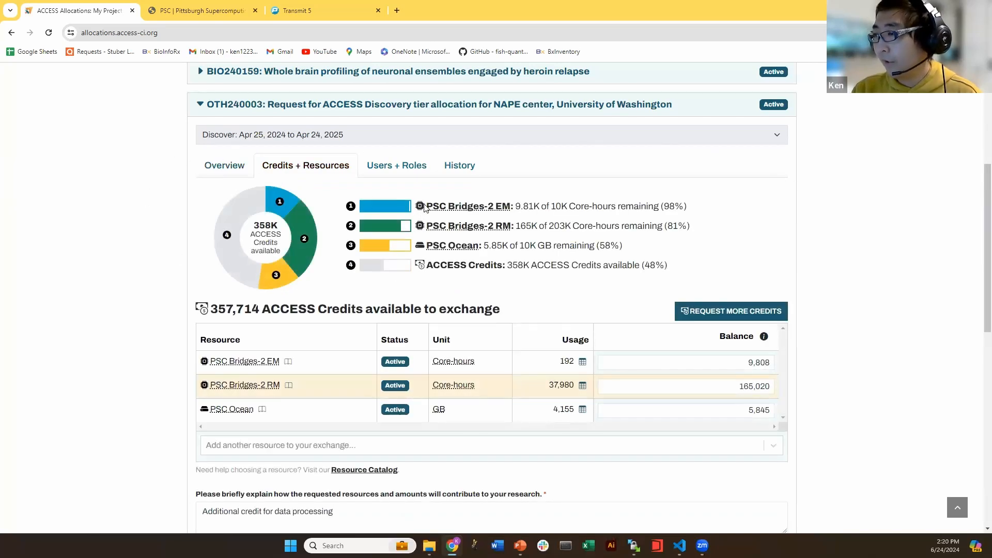
pyautogui.moveTo(426, 207); pyautogui.dragTo(495, 209)
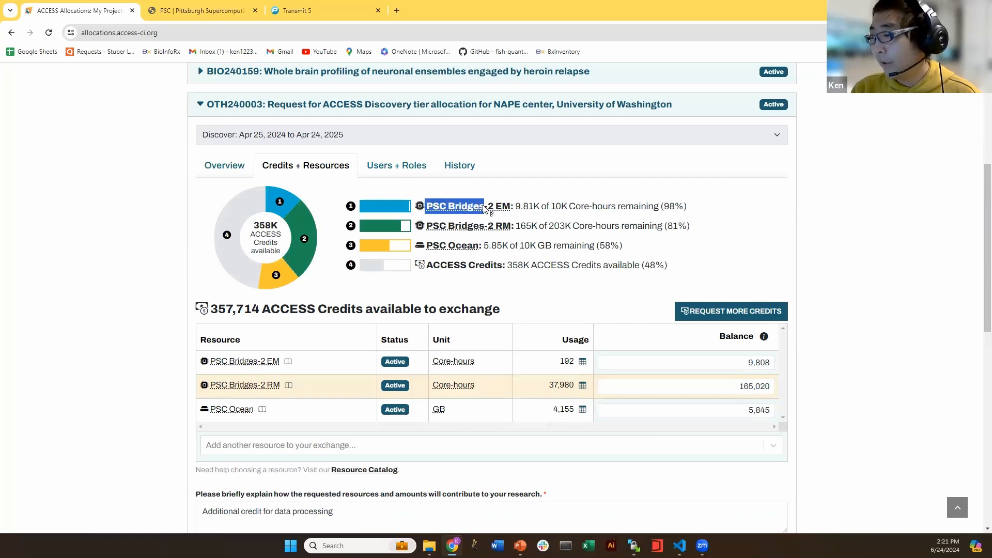
pyautogui.click(584, 191)
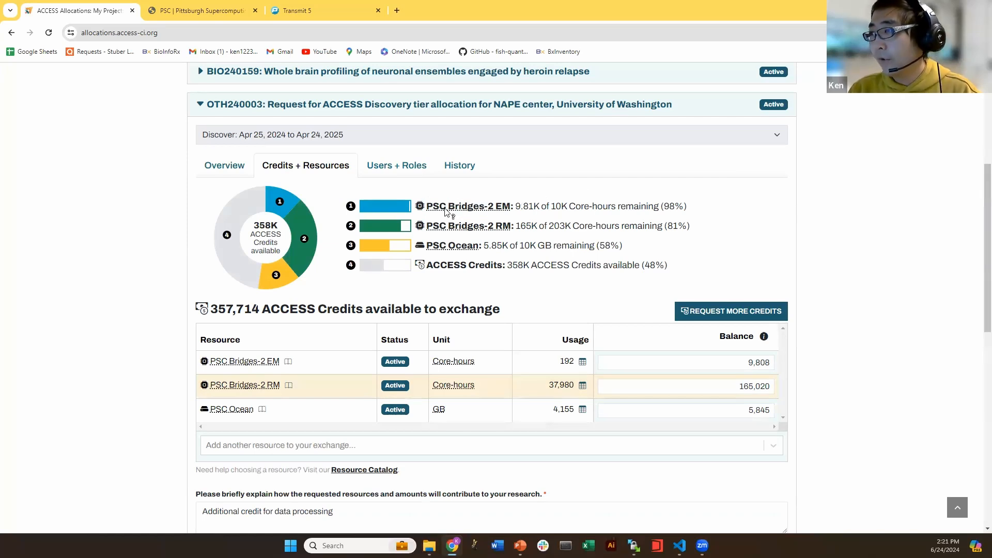
pyautogui.moveTo(445, 202); pyautogui.dragTo(510, 227)
pyautogui.click(526, 199)
pyautogui.click(503, 223)
pyautogui.click(743, 231)
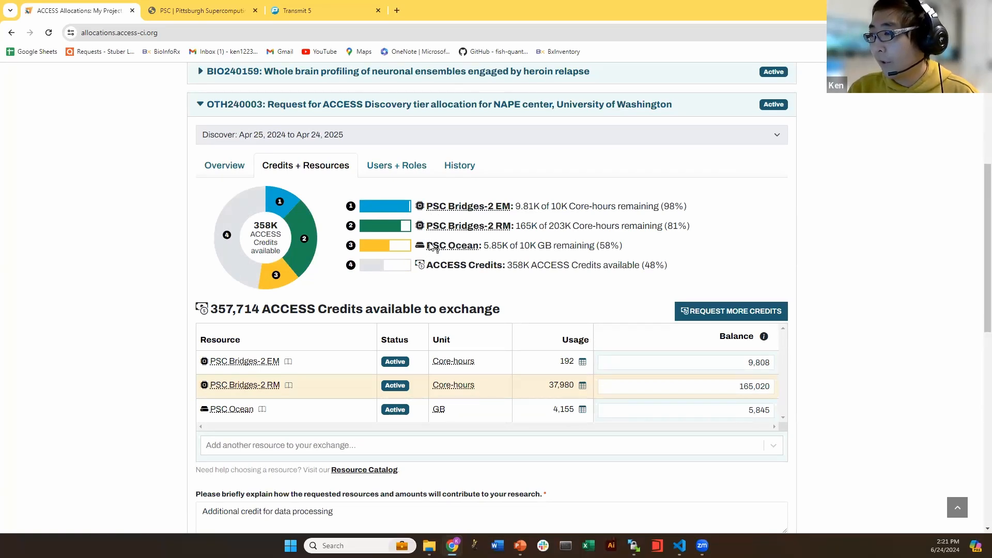
# Check Ocean's 5.85K and EM's 9.81K remaining, then scroll to the exchange table
pyautogui.moveTo(426, 247); pyautogui.dragTo(480, 252)
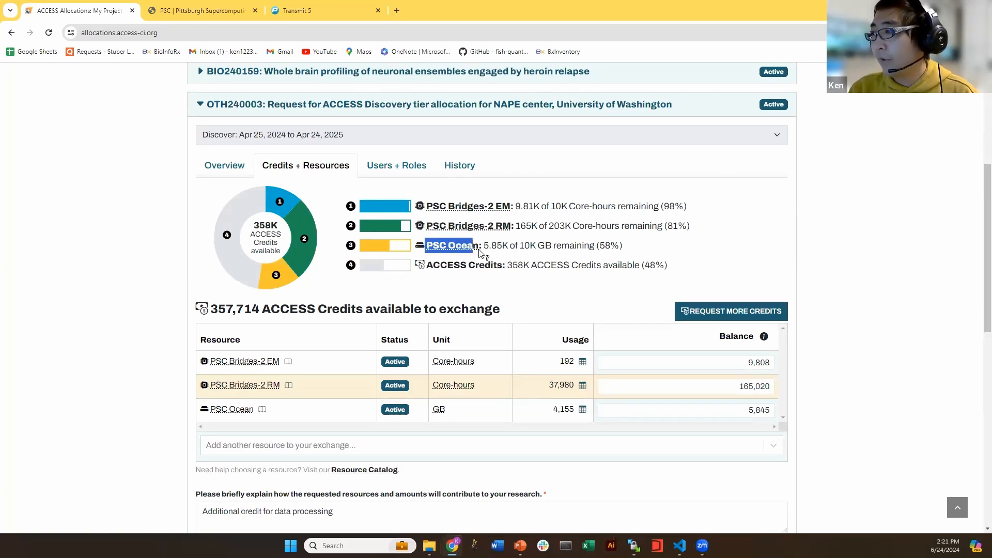
pyautogui.click(530, 249)
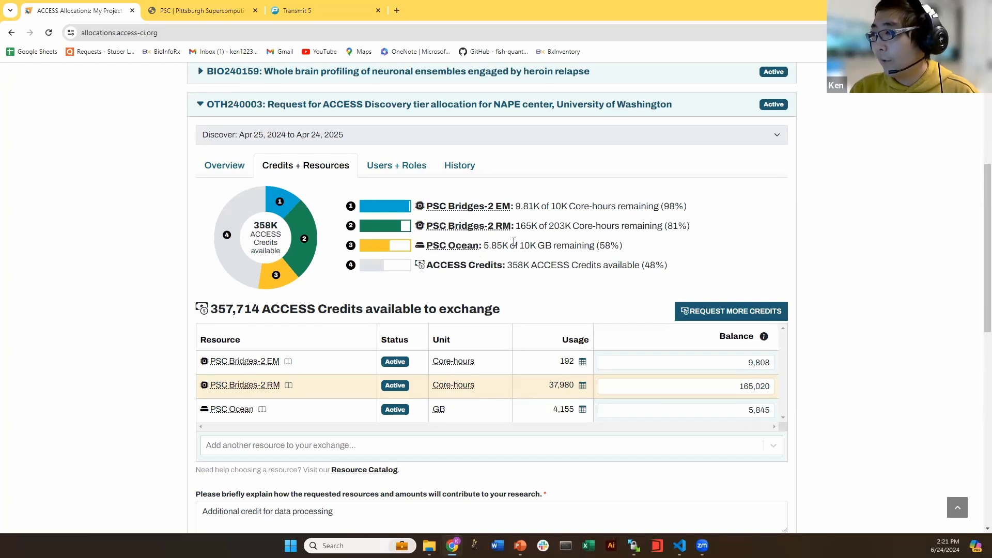
pyautogui.moveTo(485, 249); pyautogui.dragTo(532, 226)
pyautogui.click(463, 253)
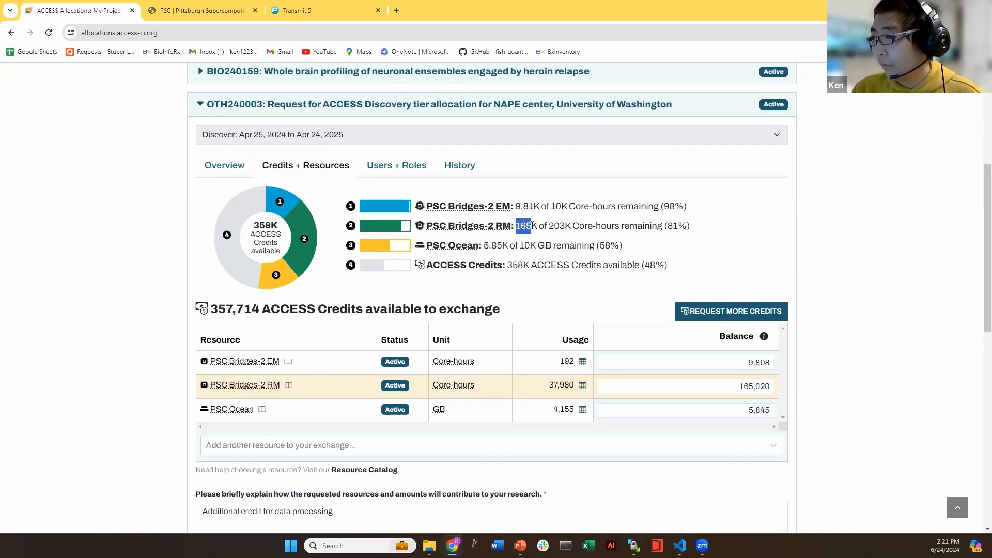
pyautogui.click(532, 226)
pyautogui.moveTo(517, 207); pyautogui.dragTo(532, 208)
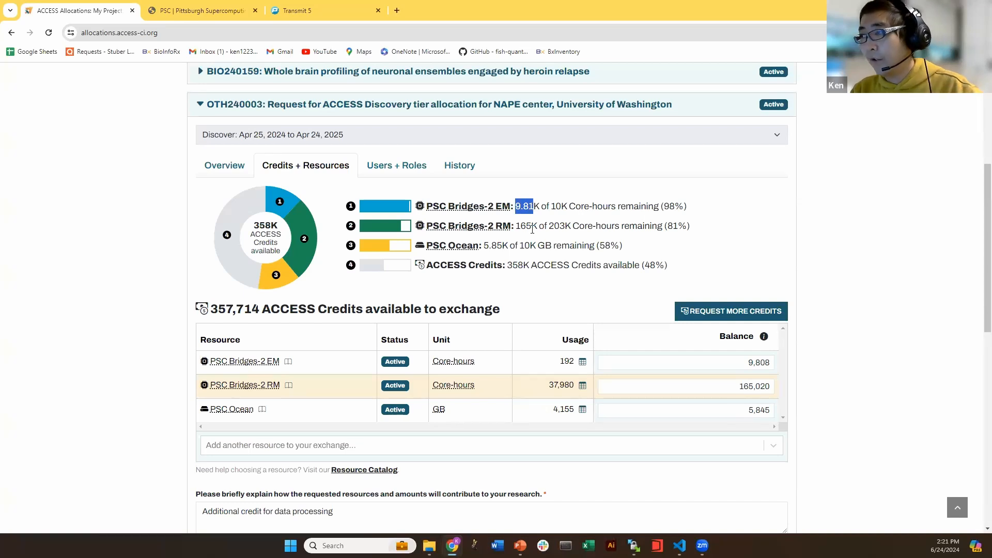
pyautogui.click(545, 206)
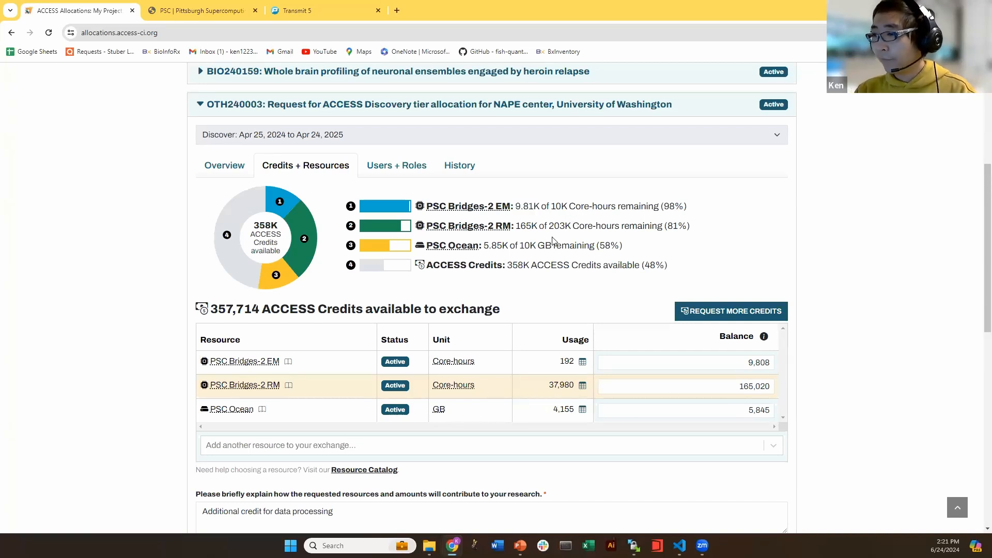
pyautogui.scroll(-1, 552, 240)
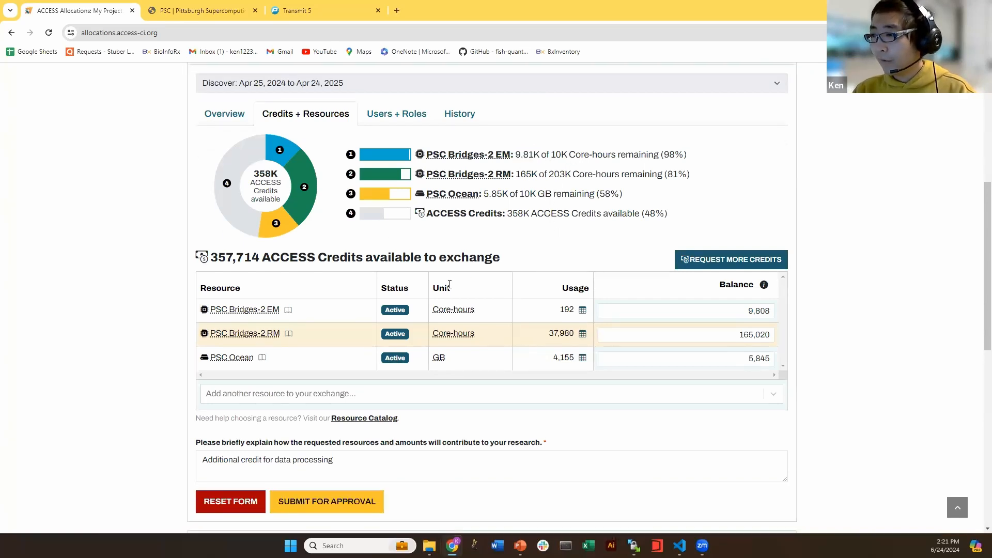
pyautogui.click(747, 334)
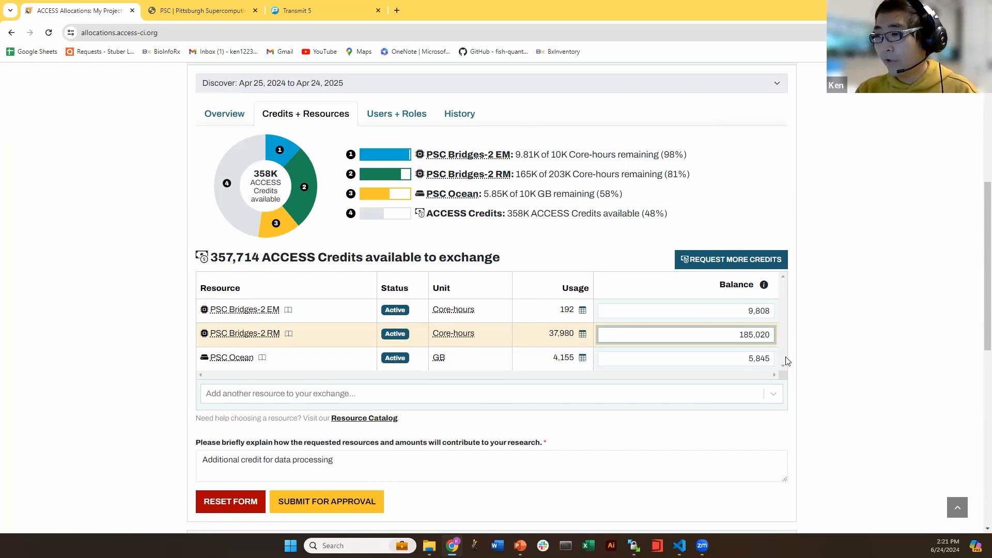
pyautogui.scroll(-1, 240, 413)
pyautogui.click(266, 408)
pyautogui.click(239, 416)
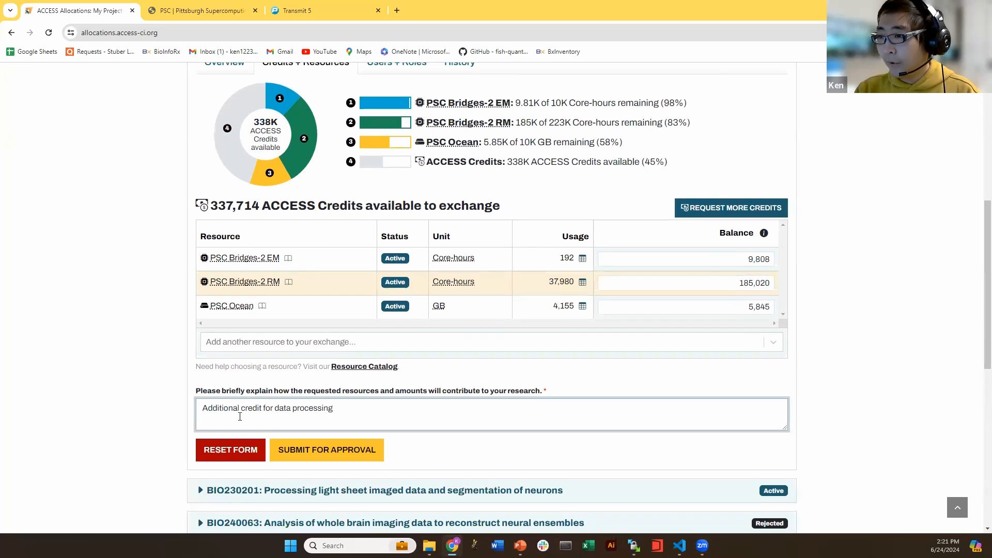
pyautogui.moveTo(203, 409); pyautogui.dragTo(345, 409)
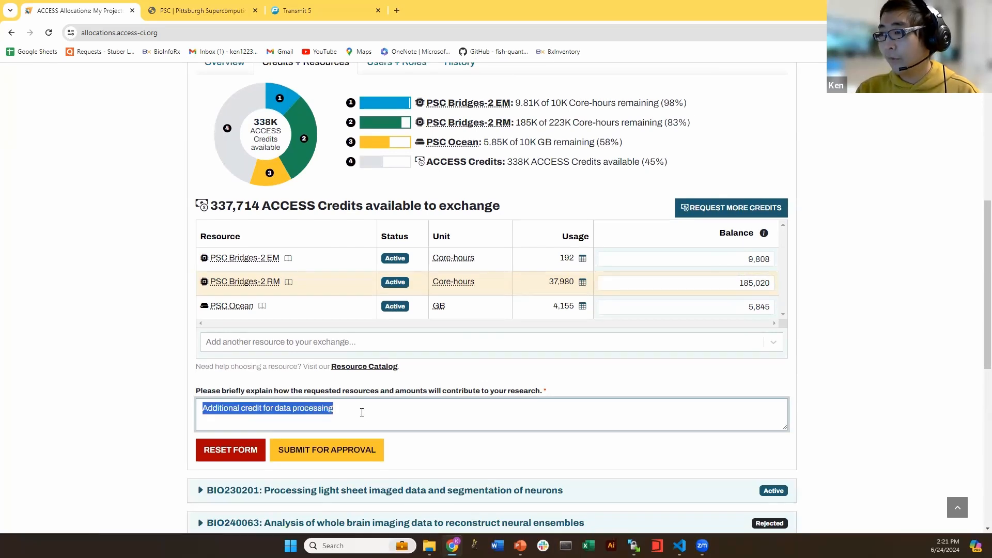
pyautogui.click(361, 411)
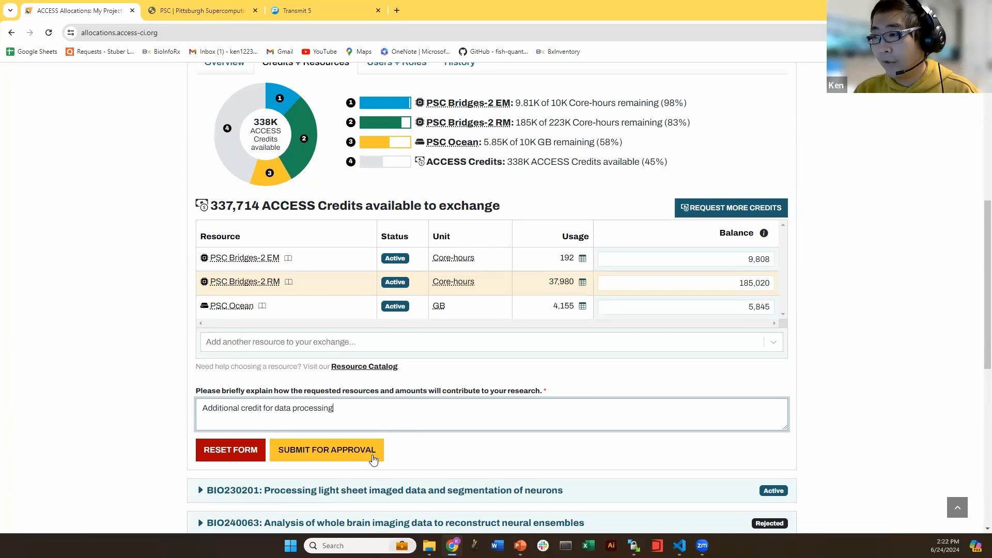
pyautogui.scroll(1, 398, 425)
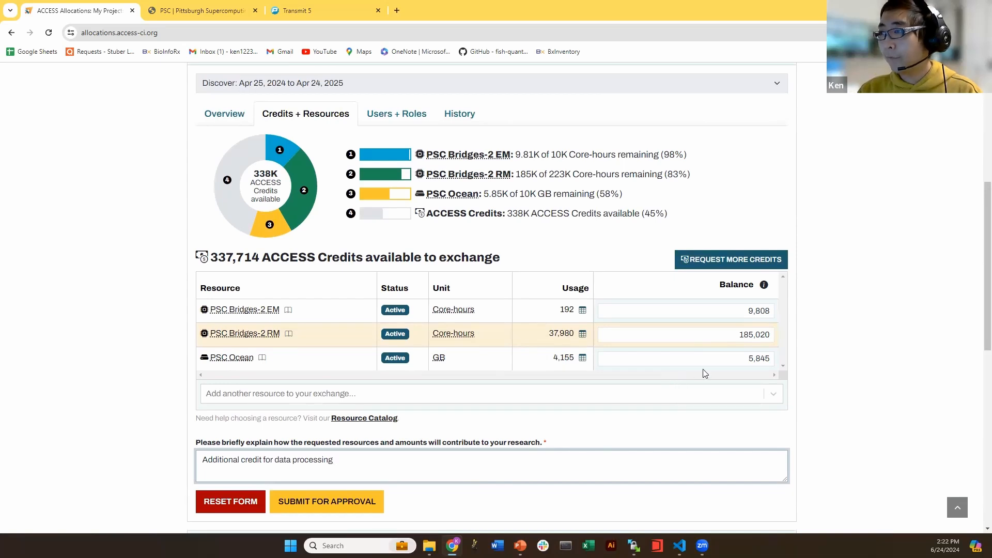
pyautogui.scroll(1, 826, 380)
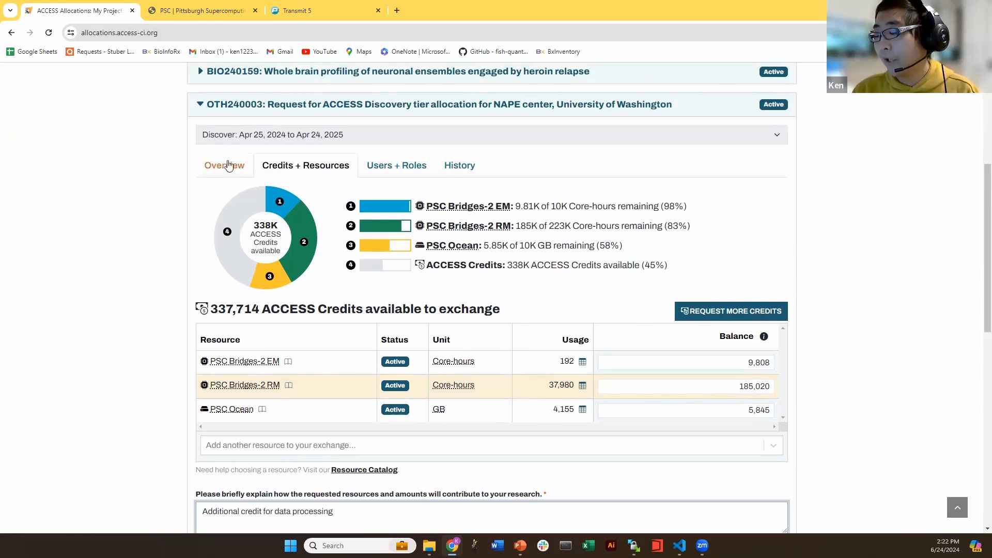
# Close the old Bridges-2 guide and Transmit 5 tabs
pyautogui.click(215, 14)
pyautogui.click(12, 32)
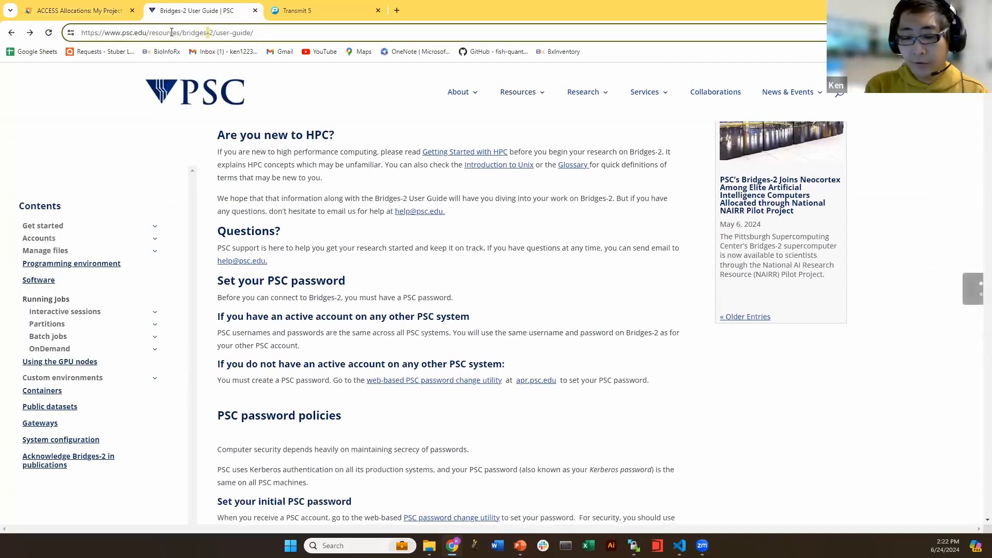
pyautogui.write('ps')
pyautogui.click(256, 10)
pyautogui.click(255, 11)
# Search Google for 'psc brdiges' in a new tab and open the Bridges-2 | PSC result
pyautogui.click(151, 10)
pyautogui.click(175, 24)
pyautogui.write('ps')
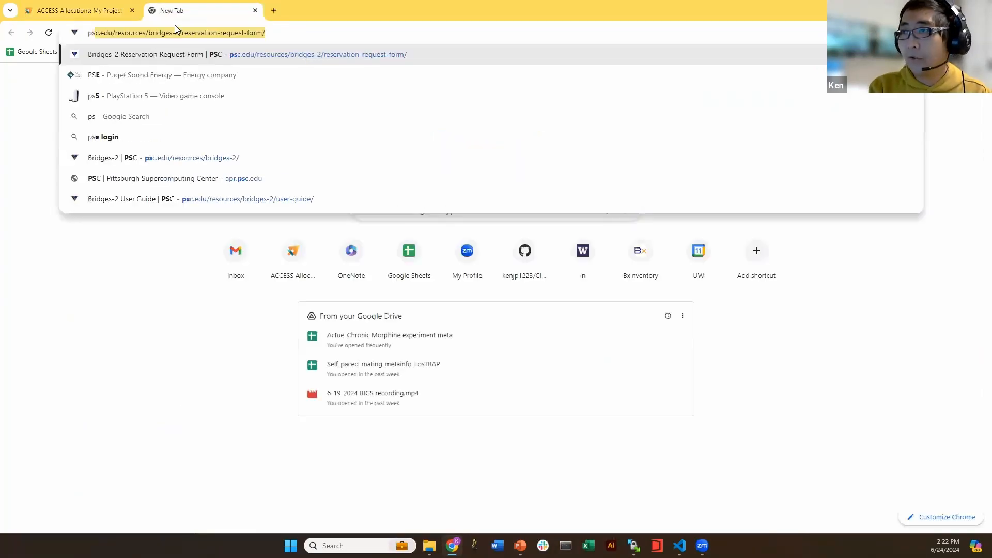
pyautogui.write('c brdiges')
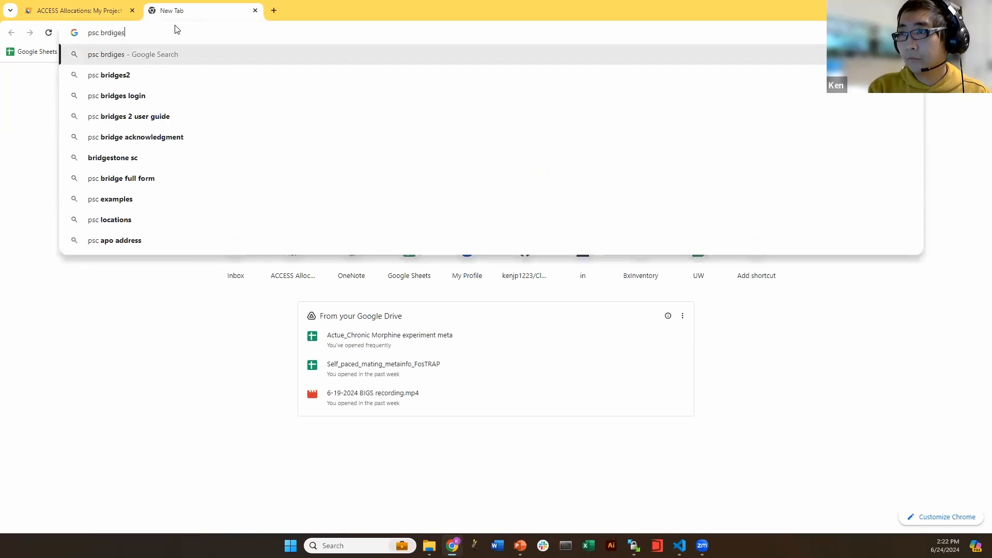
pyautogui.press('Return')
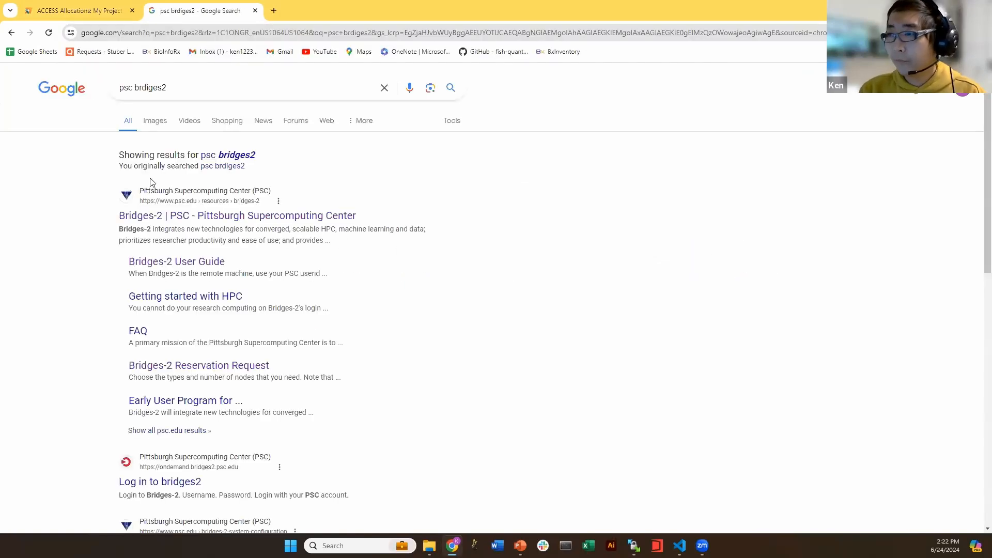
pyautogui.click(165, 213)
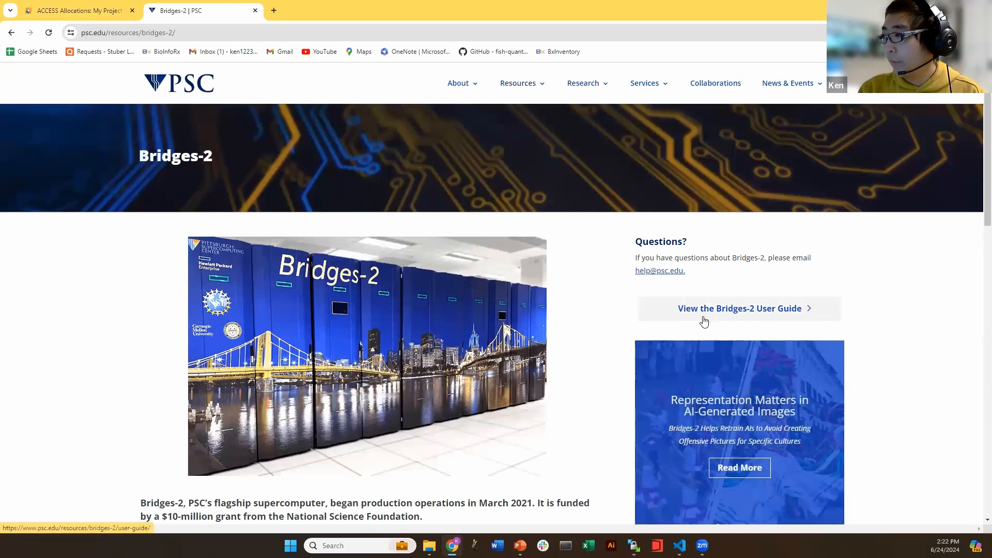
# In the Bridges-2 User Guide, follow the 'Set your PSC password' link to the password change utility
pyautogui.click(675, 314)
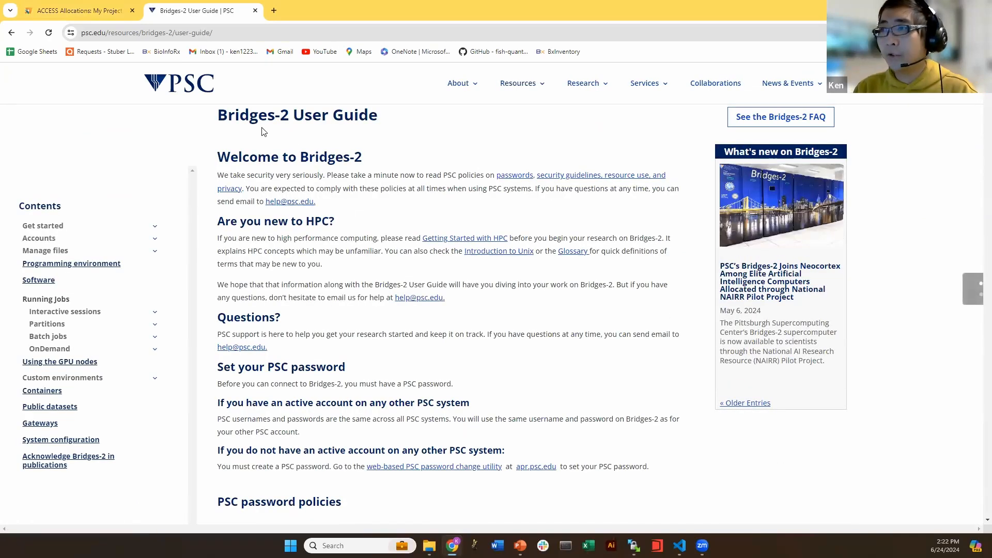
pyautogui.scroll(-3, 268, 317)
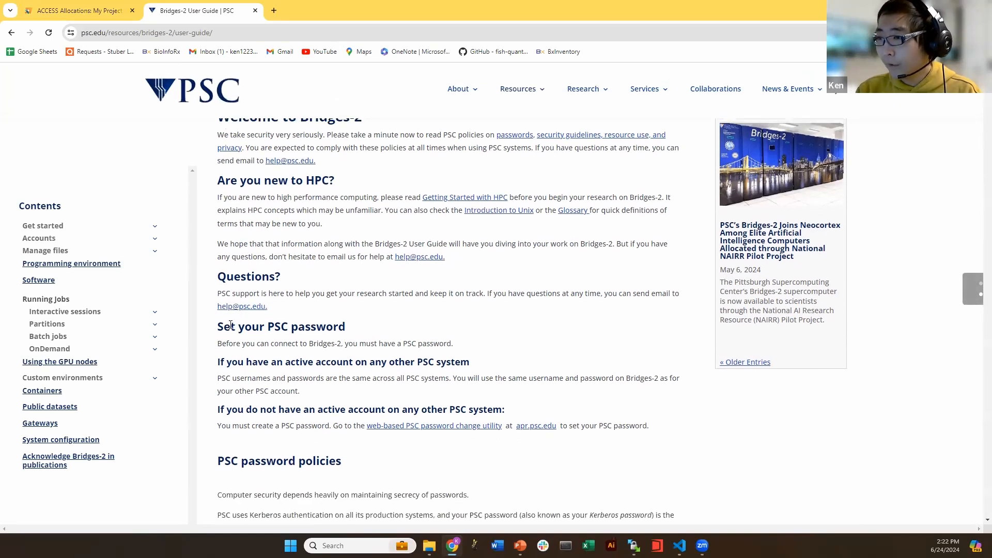
pyautogui.moveTo(221, 230)
pyautogui.mouseDown()
pyautogui.moveTo(454, 265)
pyautogui.moveTo(665, 328)
pyautogui.moveTo(217, 230)
pyautogui.mouseUp()
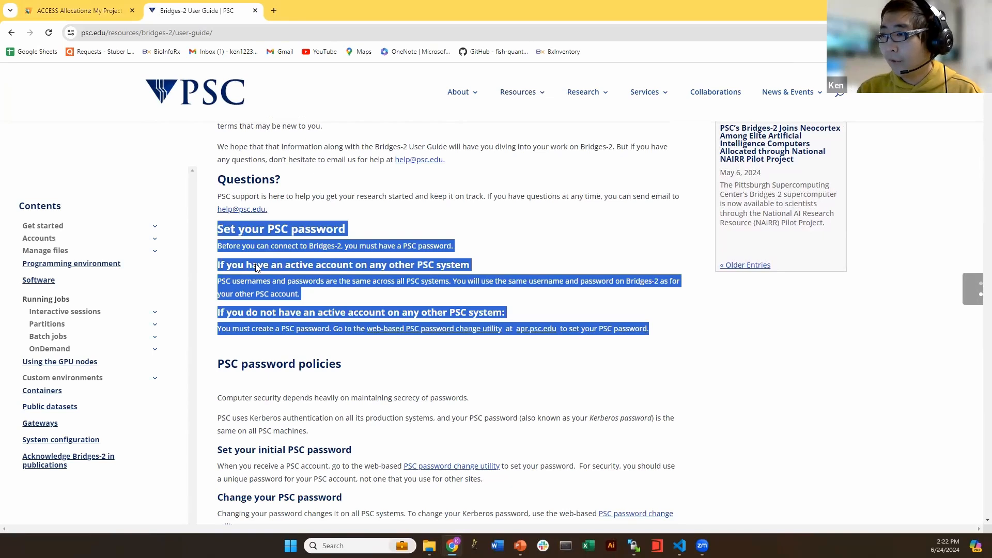
pyautogui.click(358, 327)
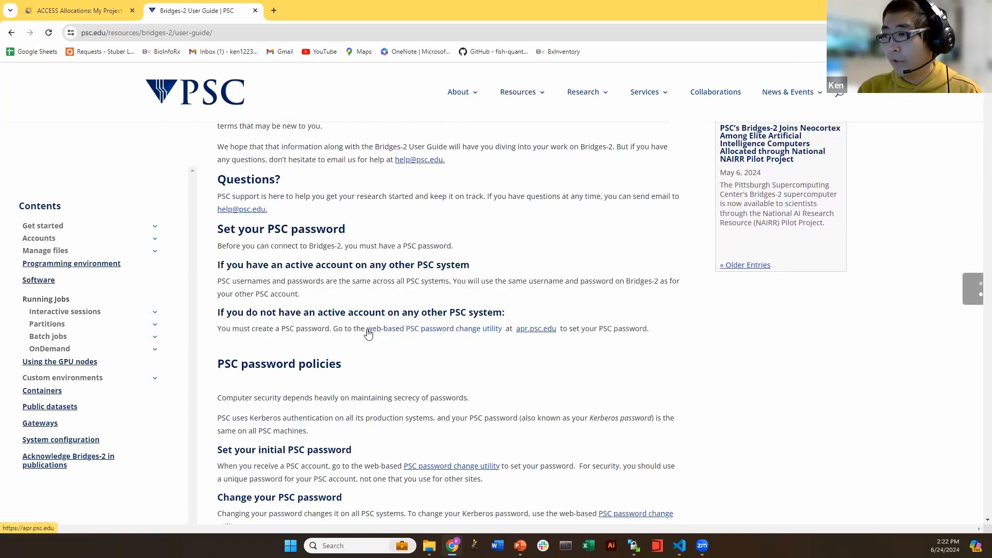
pyautogui.click(426, 334)
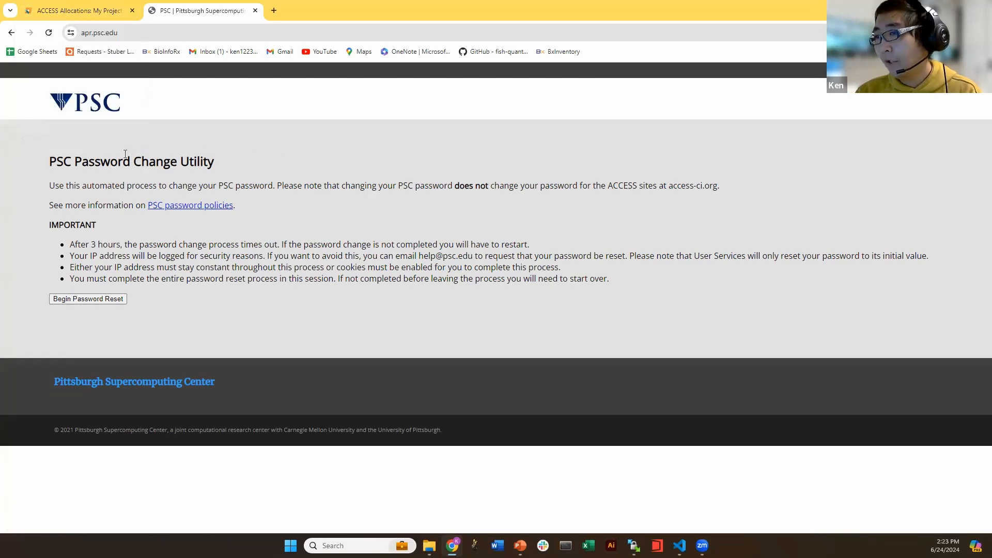
# Read the apr.psc.edu utility notes, including the 3-hour timeout, then minimize Chrome
pyautogui.moveTo(51, 156); pyautogui.dragTo(639, 279)
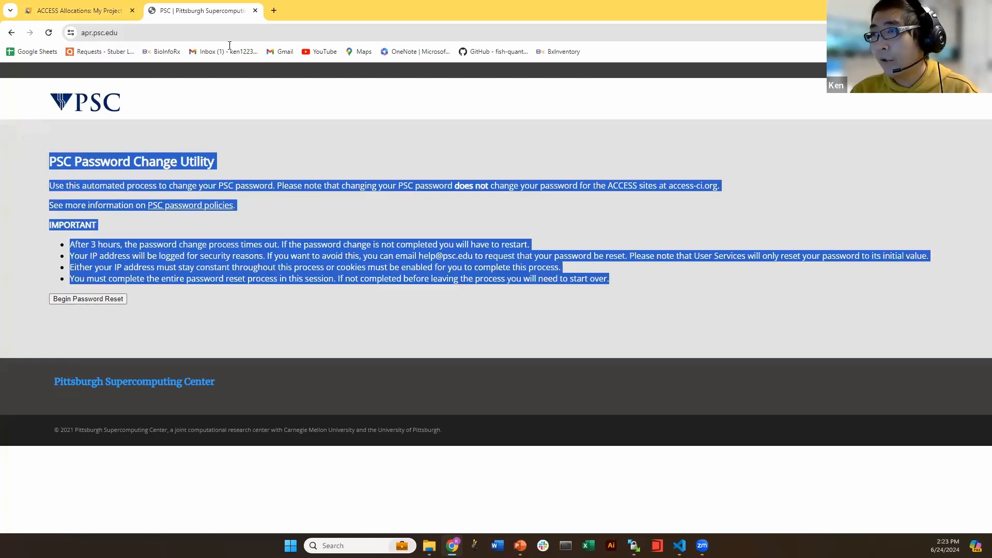
pyautogui.click(372, 148)
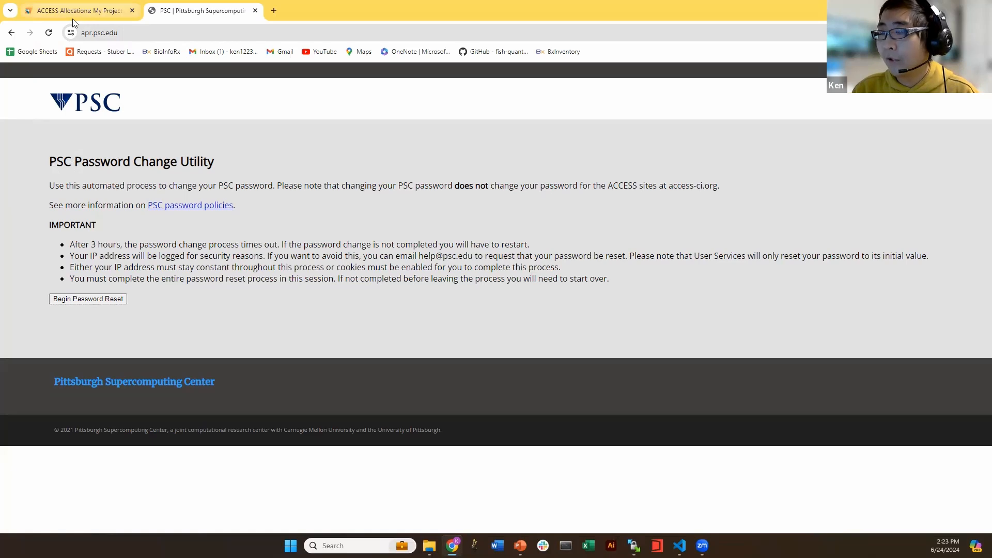
pyautogui.moveTo(49, 161); pyautogui.dragTo(622, 278)
pyautogui.click(621, 277)
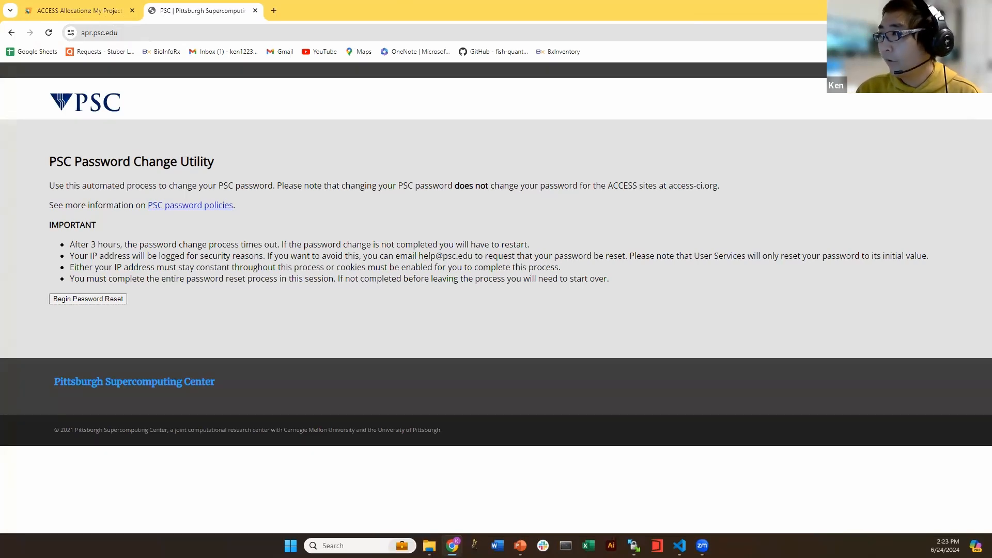
pyautogui.press('super+d')
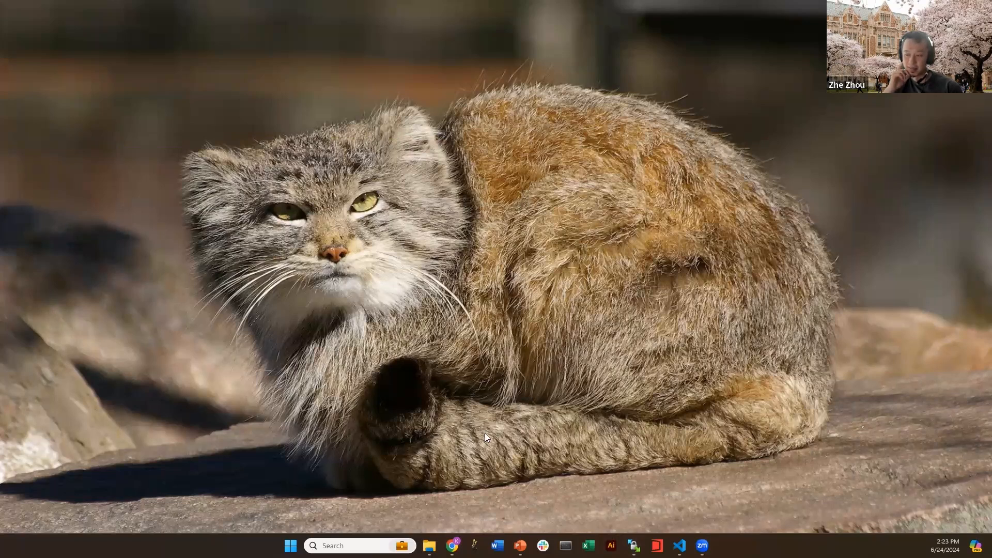
# Restore Chrome, review the ACCESS My Projects allocations, then minimize the browser
pyautogui.click(452, 545)
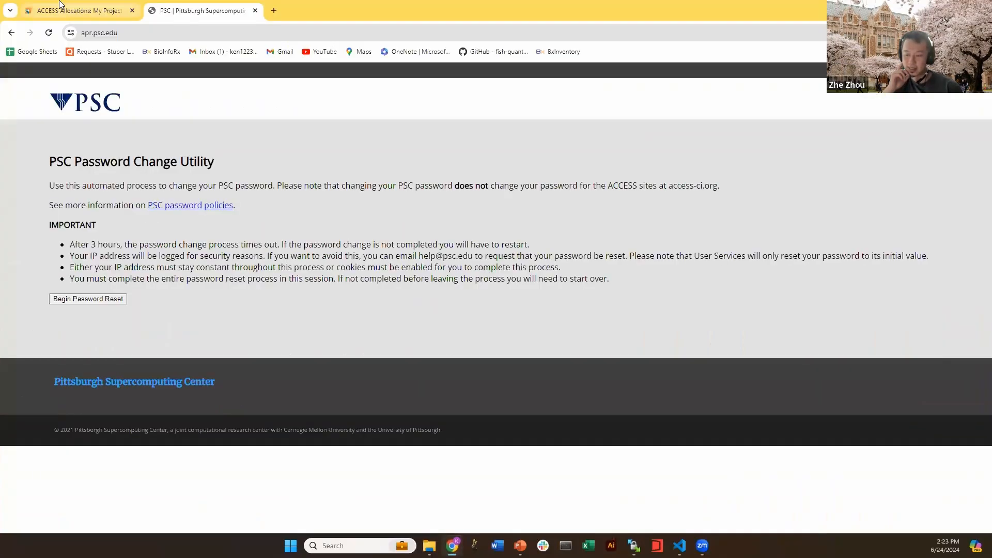
pyautogui.scroll(5, 370, 286)
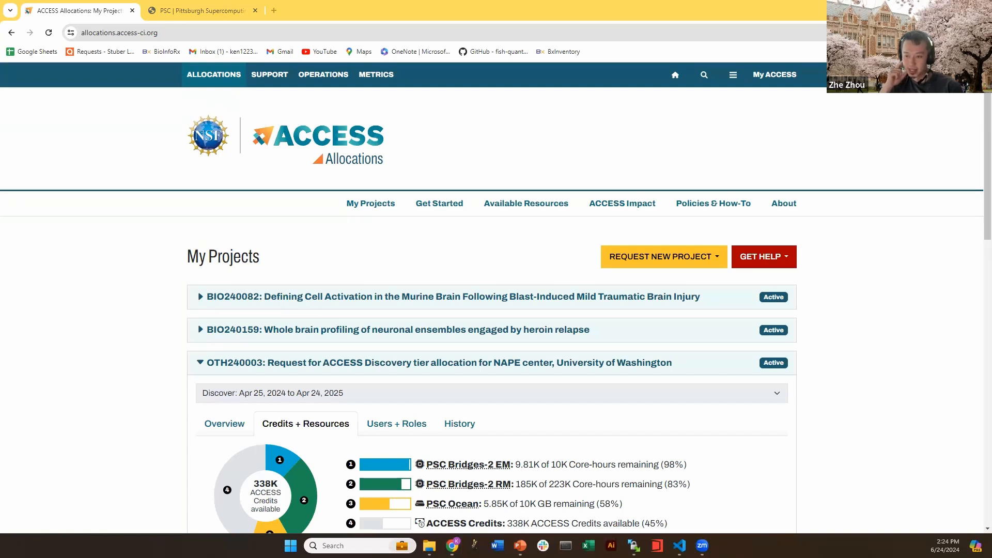
pyautogui.middleClick(147, 298)
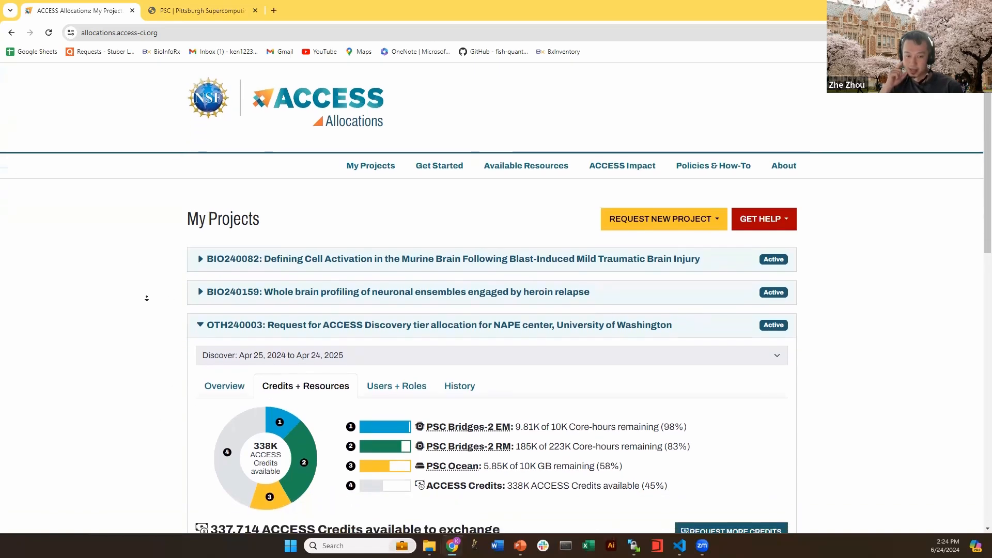
pyautogui.middleClick(146, 297)
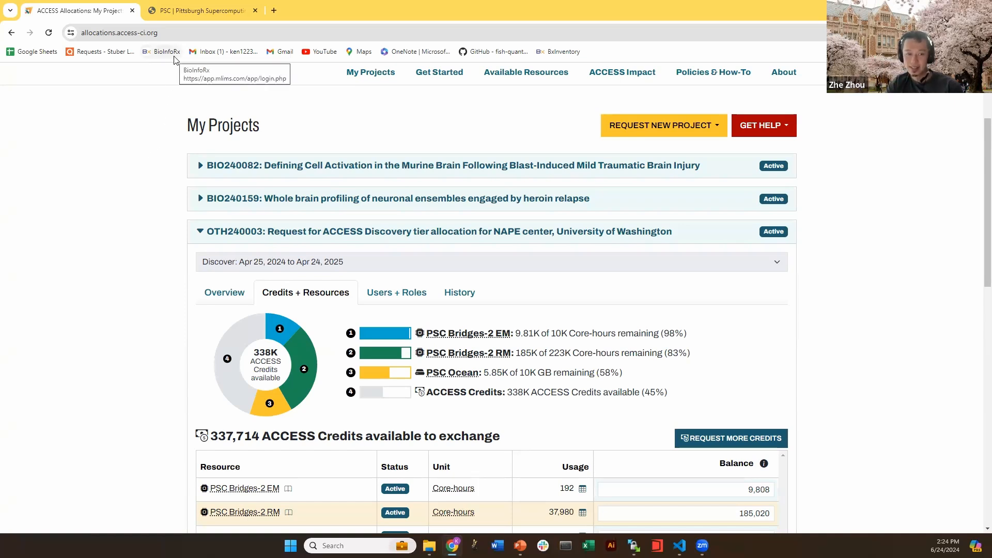
pyautogui.moveTo(189, 121); pyautogui.dragTo(261, 125)
pyautogui.click(264, 125)
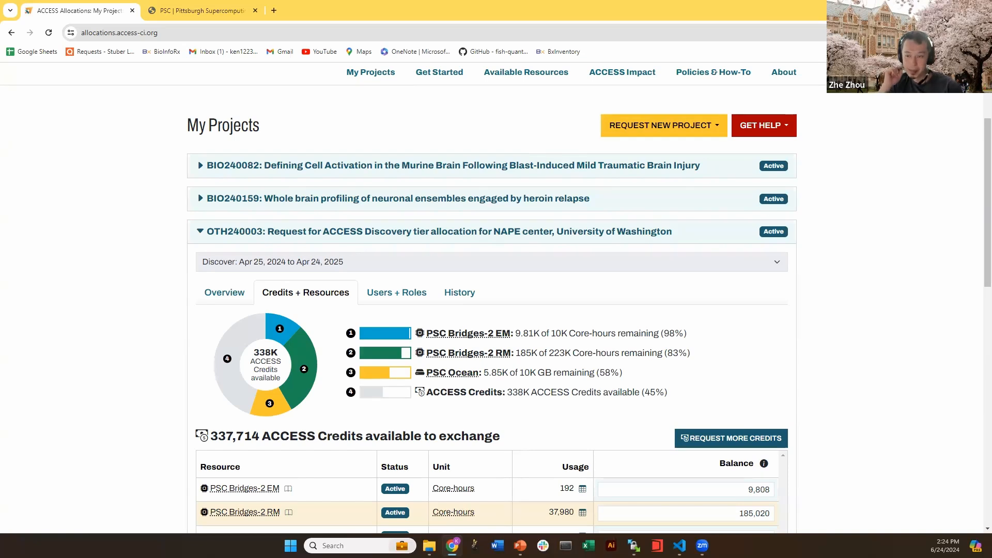
pyautogui.press('super+d')
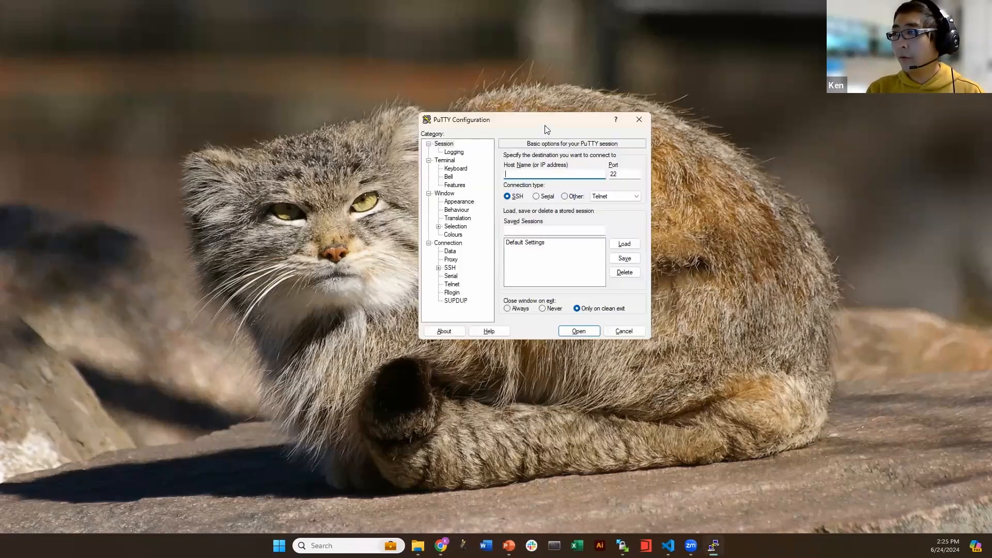
# Connect PuTTY over SSH on port 22 to host bridges2.psc.edu
pyautogui.moveTo(545, 126); pyautogui.dragTo(522, 117)
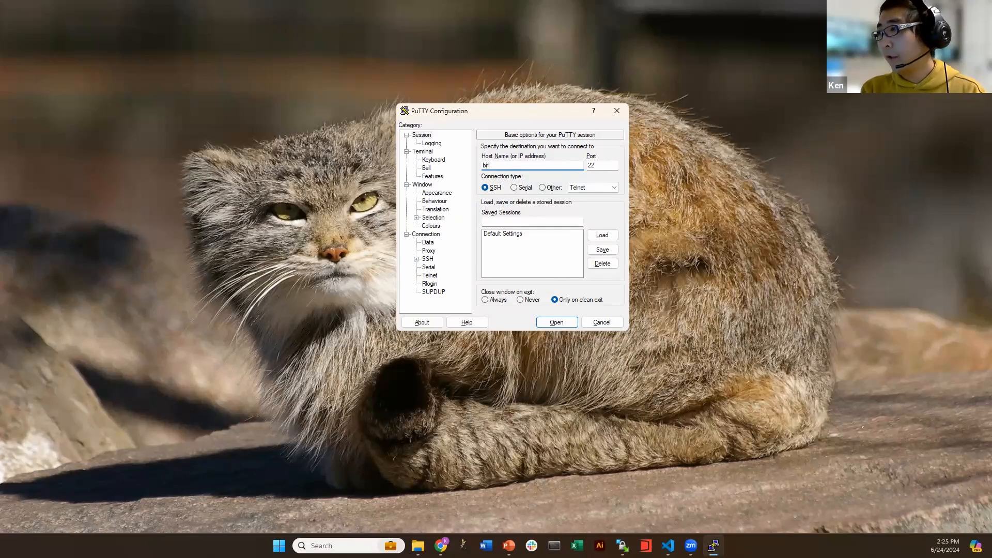
pyautogui.write('ges2')
pyautogui.write('.ps.')
pyautogui.write('c.edu')
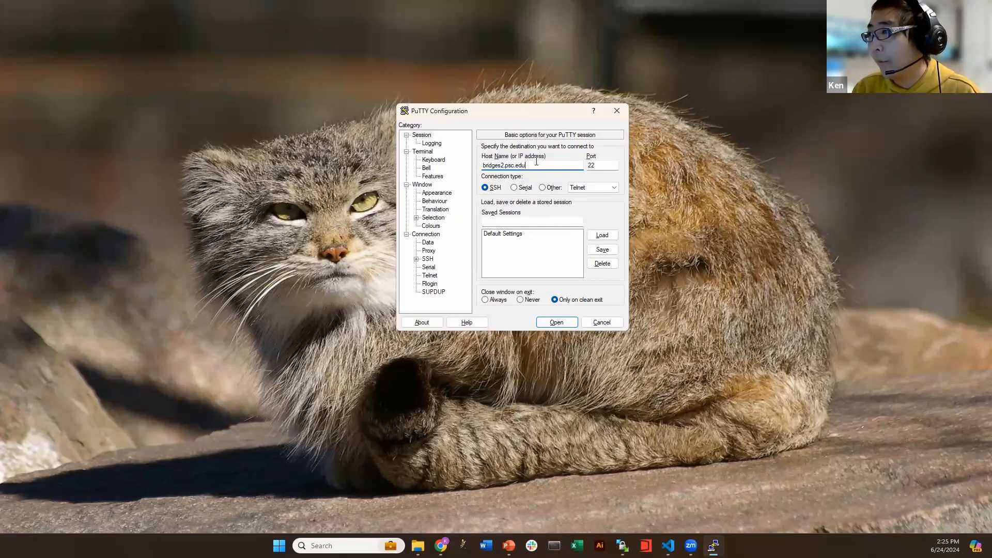
pyautogui.moveTo(534, 165); pyautogui.dragTo(470, 161)
pyautogui.click(511, 165)
pyautogui.click(556, 323)
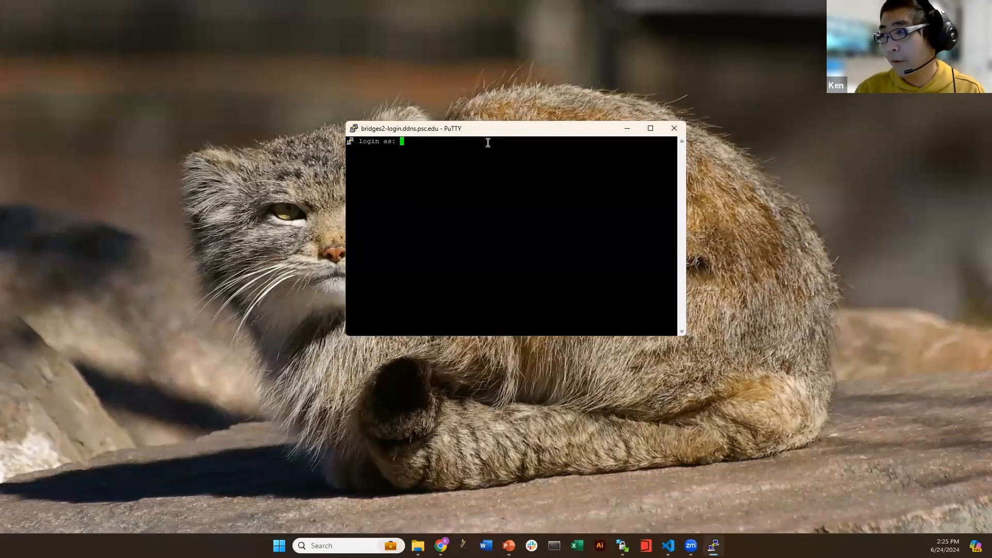
# Log in to Bridges-2 with the user name and account password
pyautogui.write('kishii')
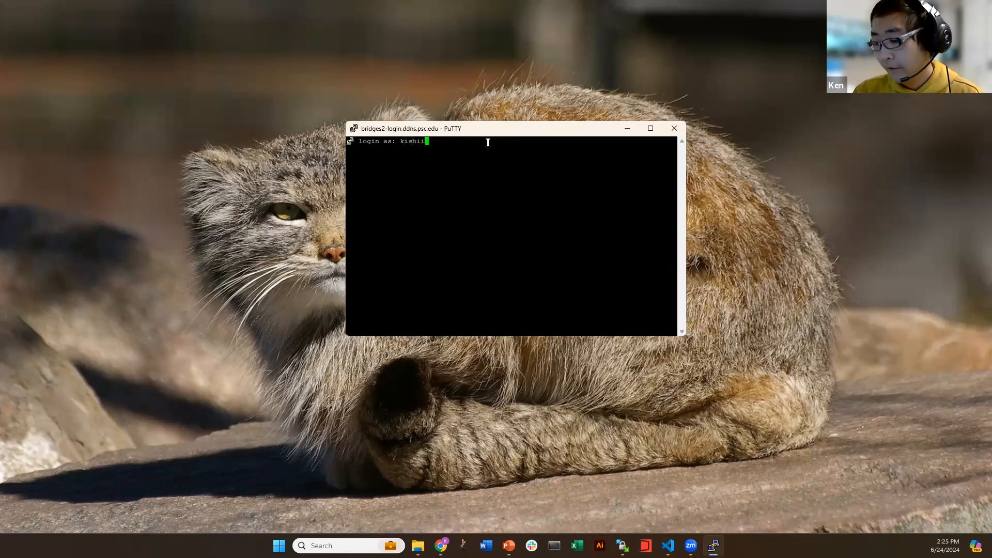
pyautogui.press('Return')
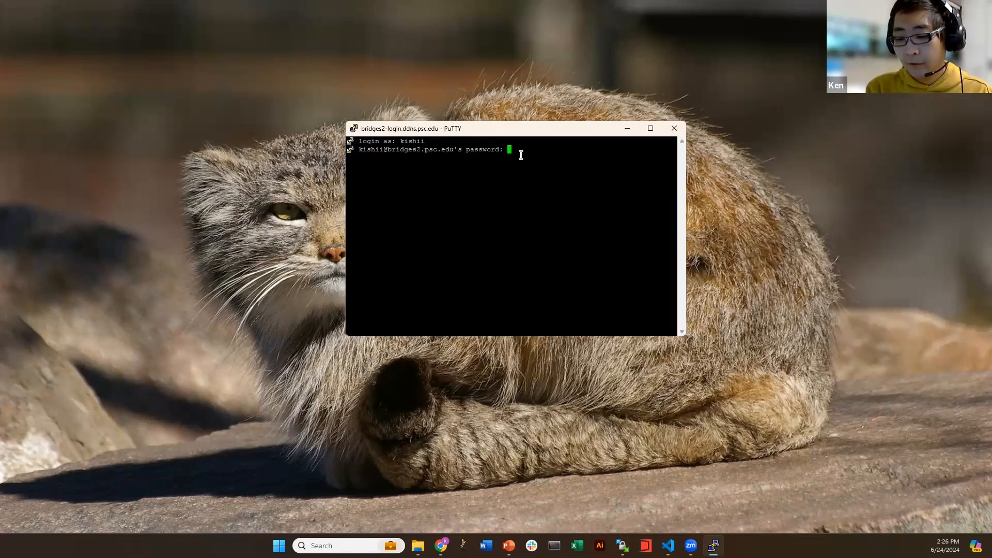
pyautogui.press('Return')
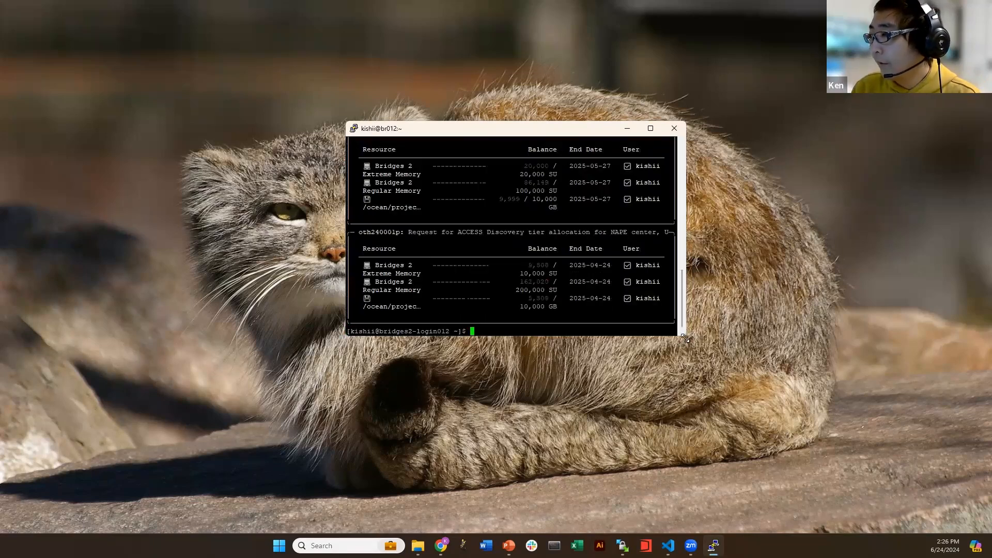
# Enlarge the terminal window and highlight the login node in the 'You have connected to' line
pyautogui.moveTo(685, 338); pyautogui.dragTo(924, 452)
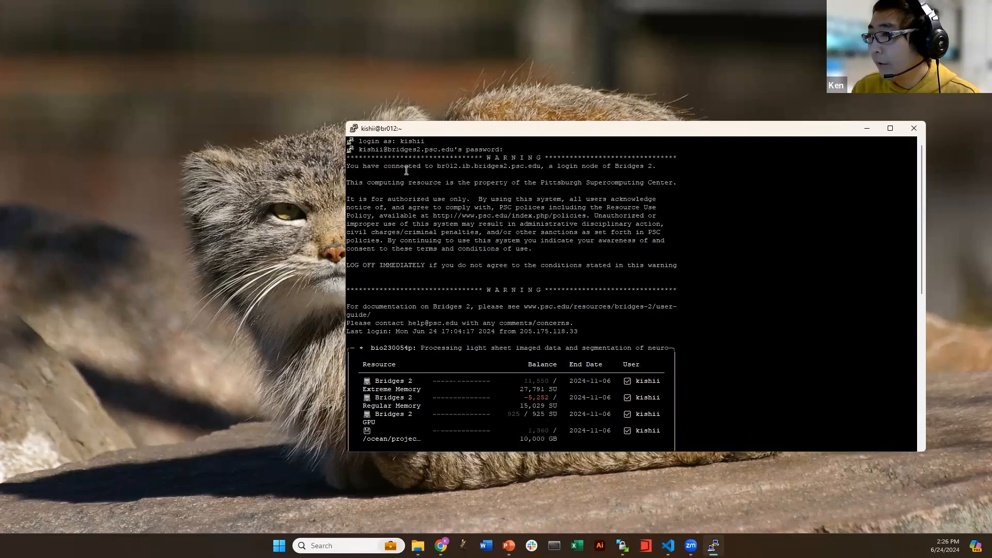
pyautogui.moveTo(347, 166); pyautogui.dragTo(457, 167)
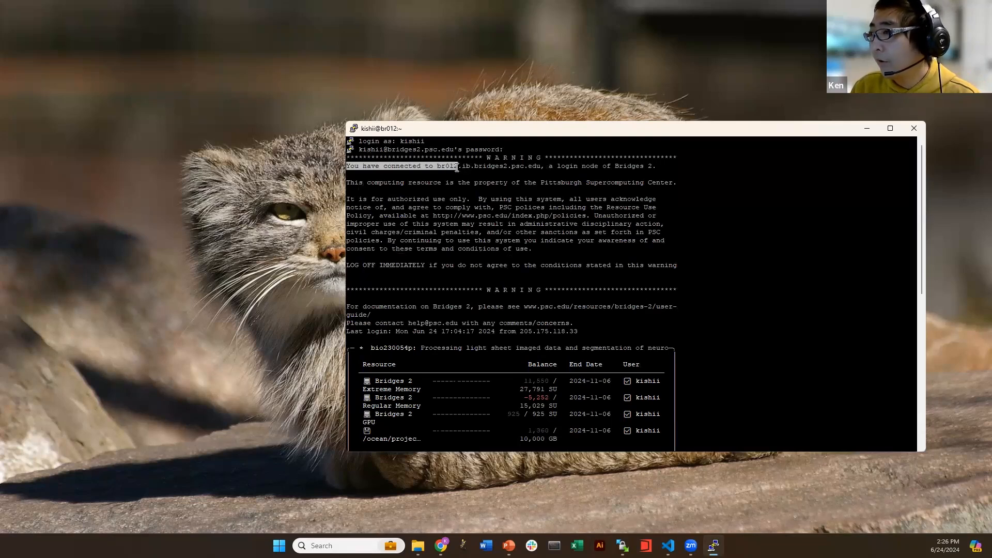
pyautogui.click(499, 172)
pyautogui.moveTo(684, 166); pyautogui.dragTo(599, 166)
pyautogui.click(662, 166)
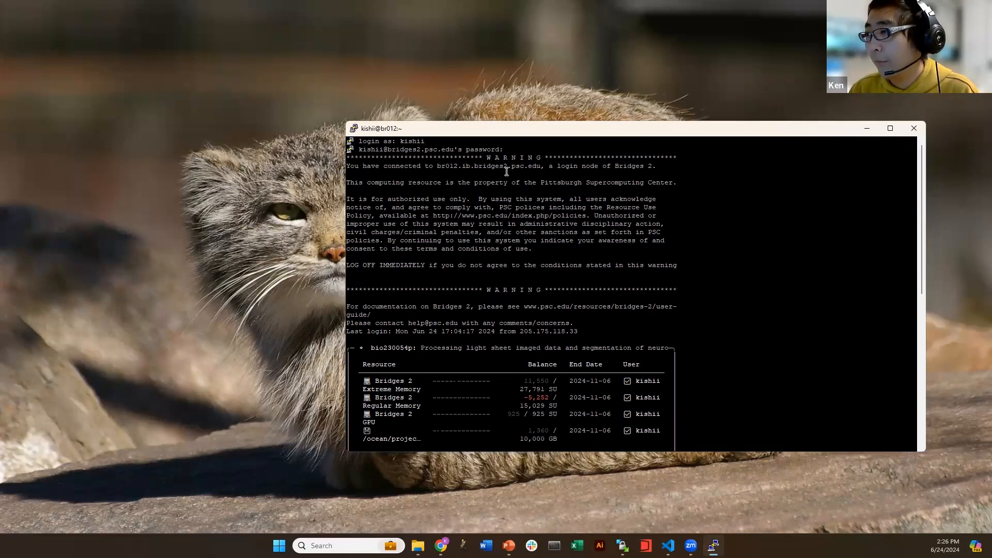
# Scroll the terminal output to review the oth240001p allocation table
pyautogui.scroll(-10, 509, 165)
pyautogui.scroll(7, 508, 165)
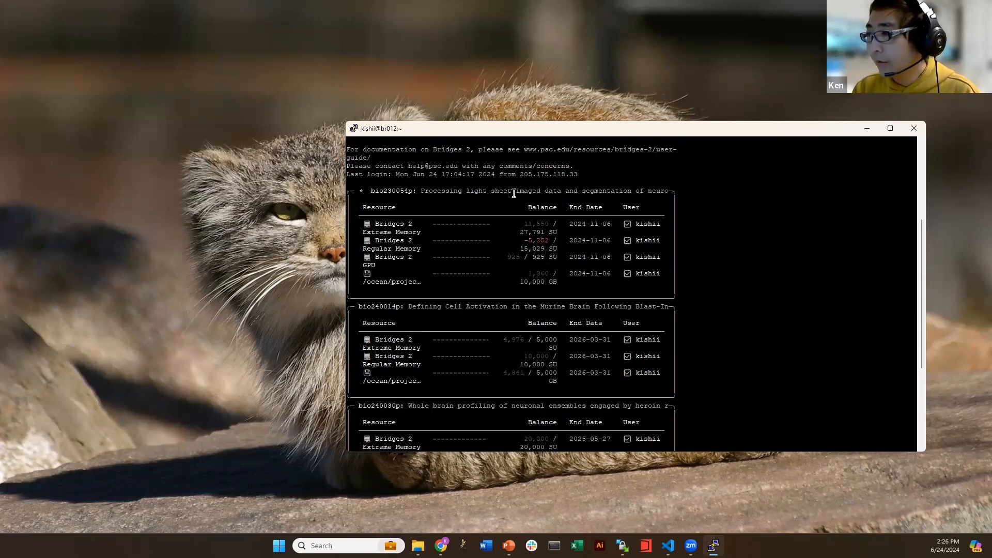
pyautogui.scroll(-7, 377, 191)
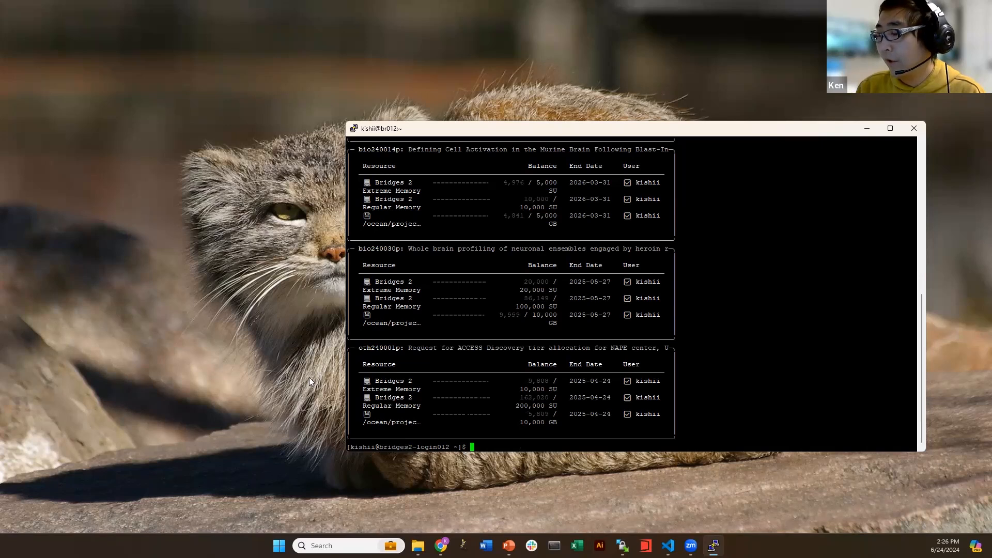
pyautogui.moveTo(347, 349); pyautogui.dragTo(689, 440)
pyautogui.click(689, 440)
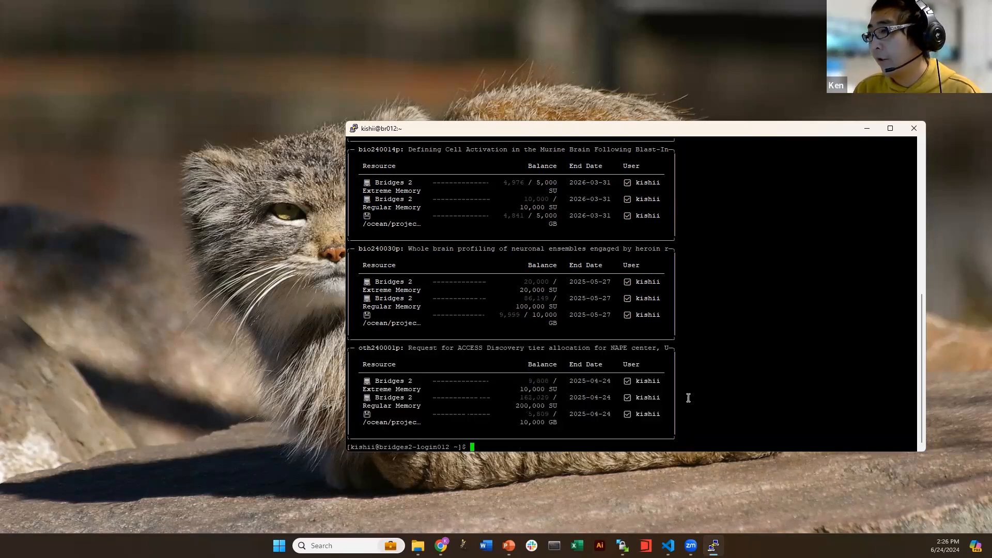
pyautogui.scroll(6, 677, 362)
pyautogui.scroll(-6, 668, 353)
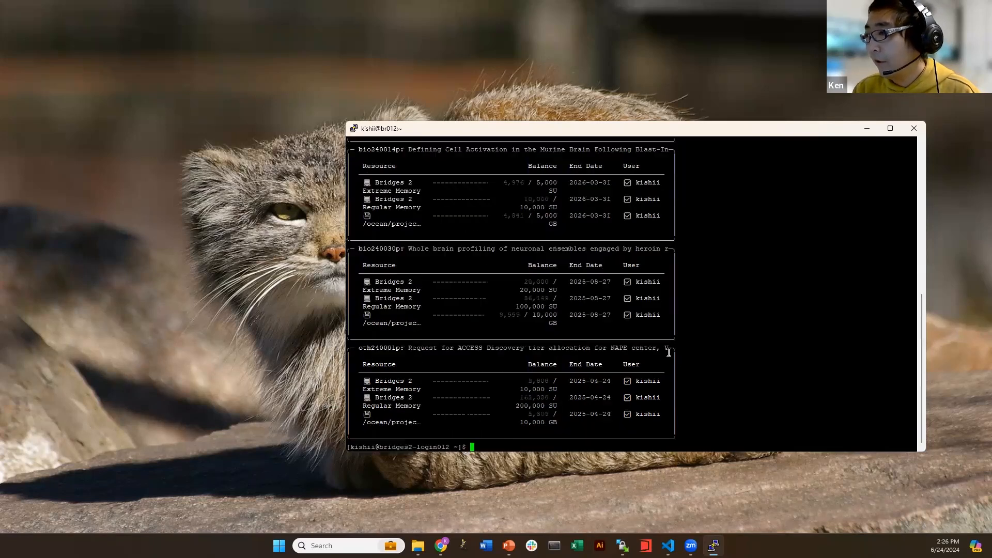
pyautogui.scroll(4, 422, 186)
pyautogui.scroll(-4, 421, 186)
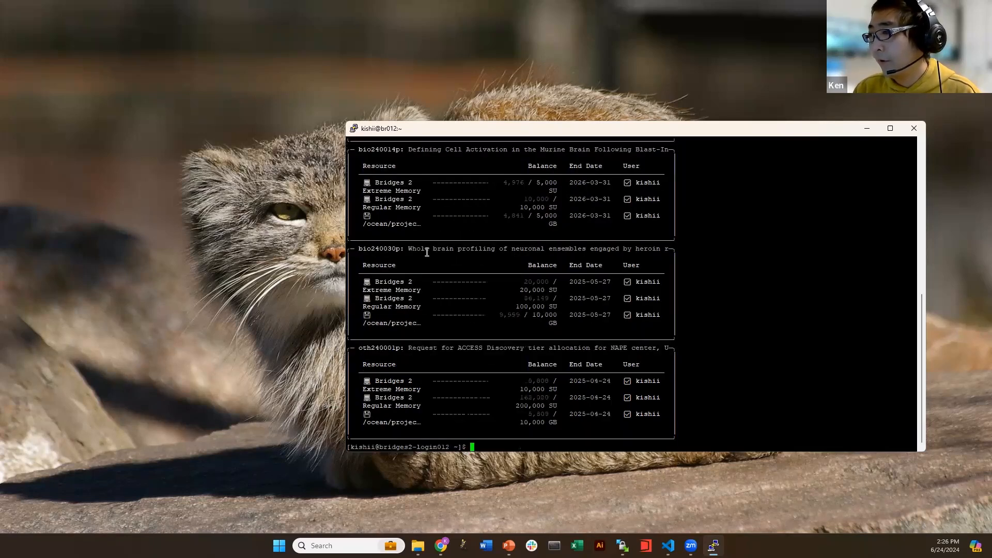
# Select the project IDs bio240014p, bio240030p and oth240001p in the tables
pyautogui.doubleClick(391, 148)
pyautogui.click(386, 150)
pyautogui.moveTo(380, 248); pyautogui.dragTo(403, 250)
pyautogui.click(396, 249)
pyautogui.moveTo(367, 369); pyautogui.dragTo(363, 365)
pyautogui.doubleClick(363, 348)
pyautogui.click(387, 347)
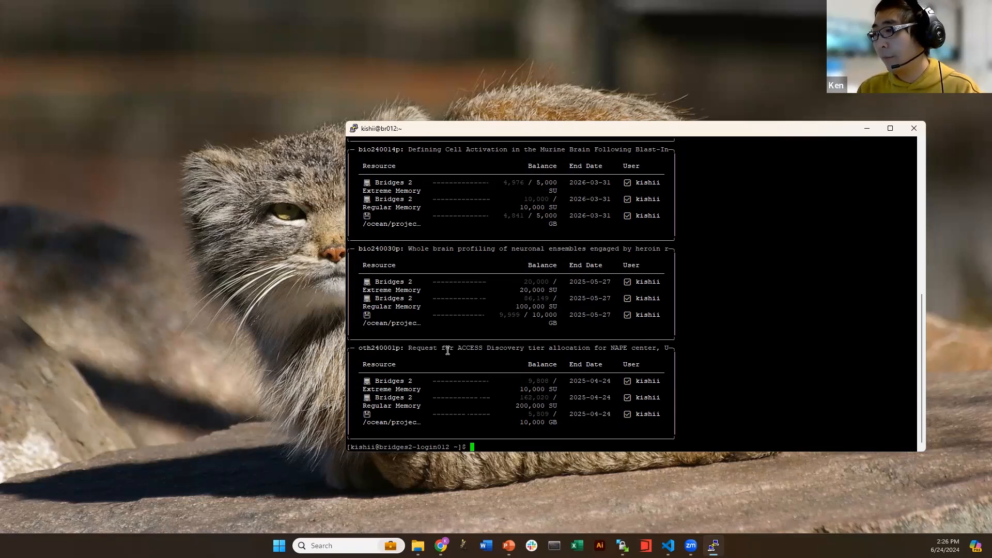
# Try copying oth240001p with Ctrl+C twice, then move the terminal window up and left
pyautogui.moveTo(364, 348); pyautogui.dragTo(402, 349)
pyautogui.hotkey('ctrl', 'c')
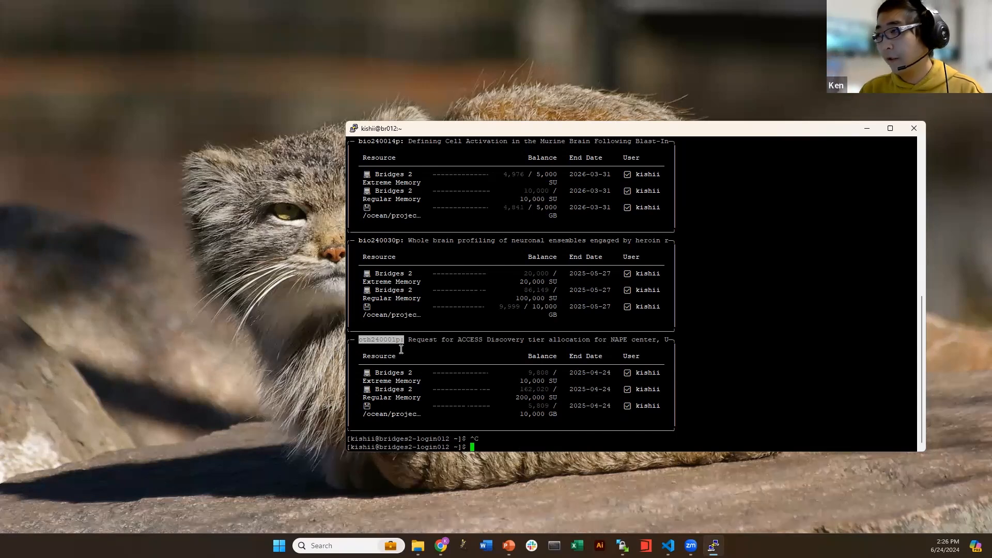
pyautogui.click(390, 368)
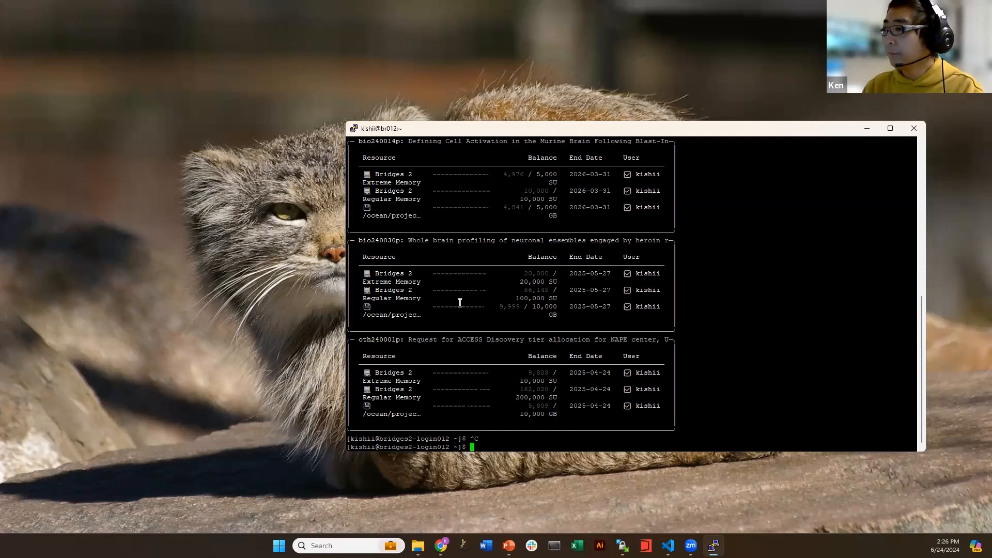
pyautogui.moveTo(359, 340); pyautogui.dragTo(396, 339)
pyautogui.hotkey('ctrl', 'c')
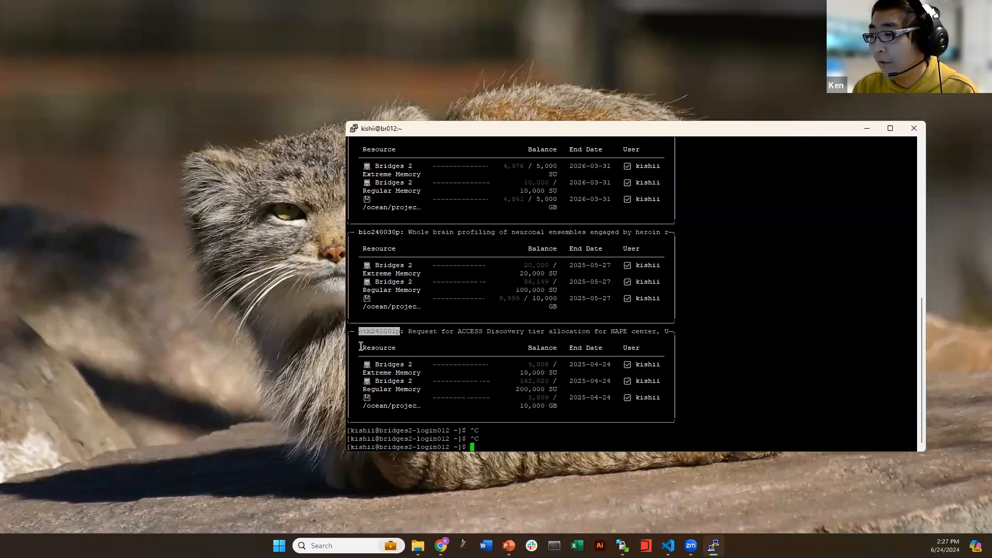
pyautogui.click(380, 334)
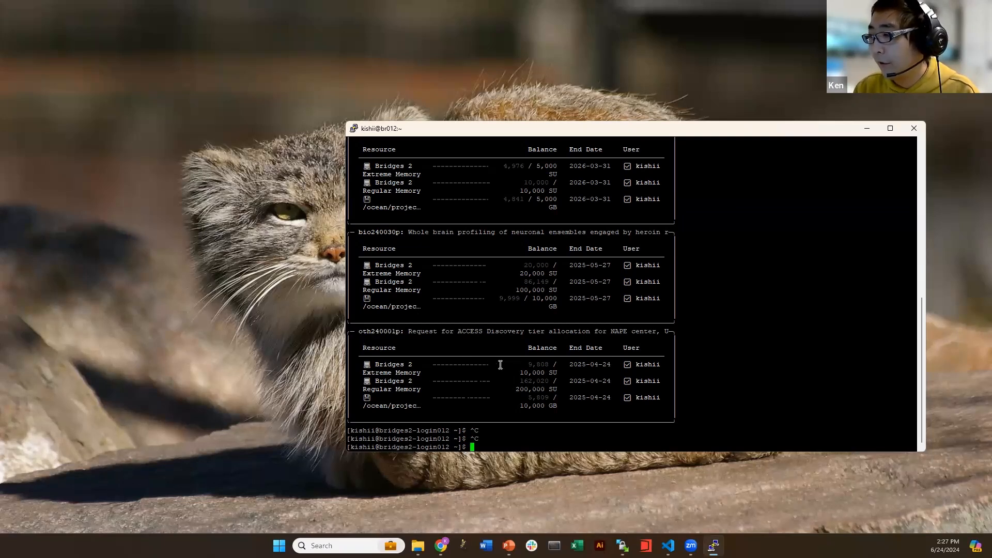
pyautogui.moveTo(503, 129); pyautogui.dragTo(457, 73)
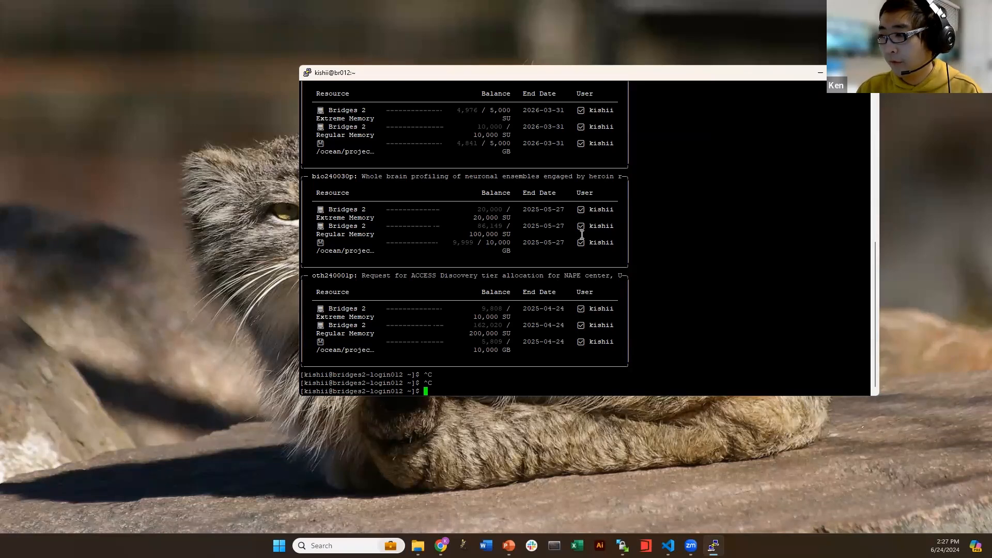
# Minimize PuTTY, close the old WinSCP session, and relaunch WinSCP from Windows search
pyautogui.click(819, 77)
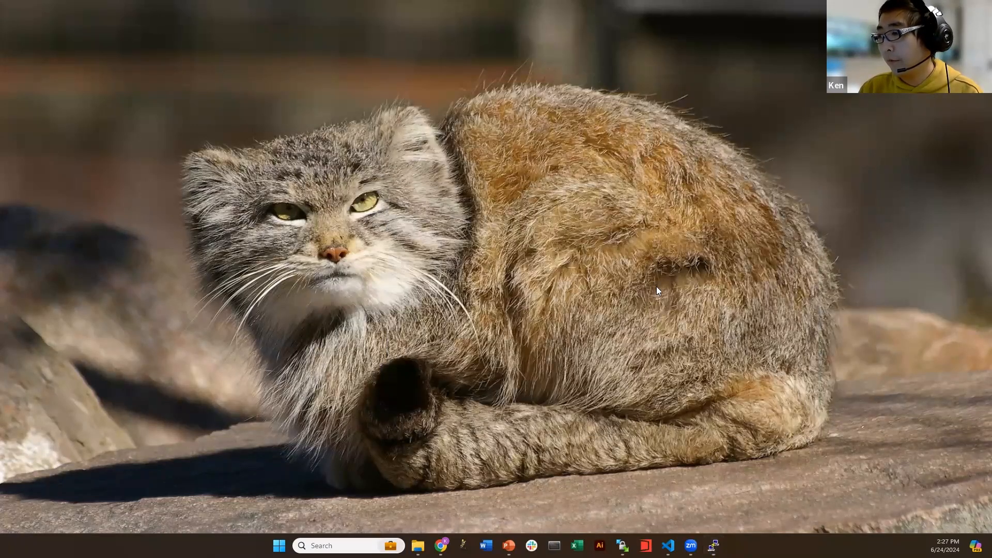
pyautogui.rightClick(622, 545)
pyautogui.click(620, 521)
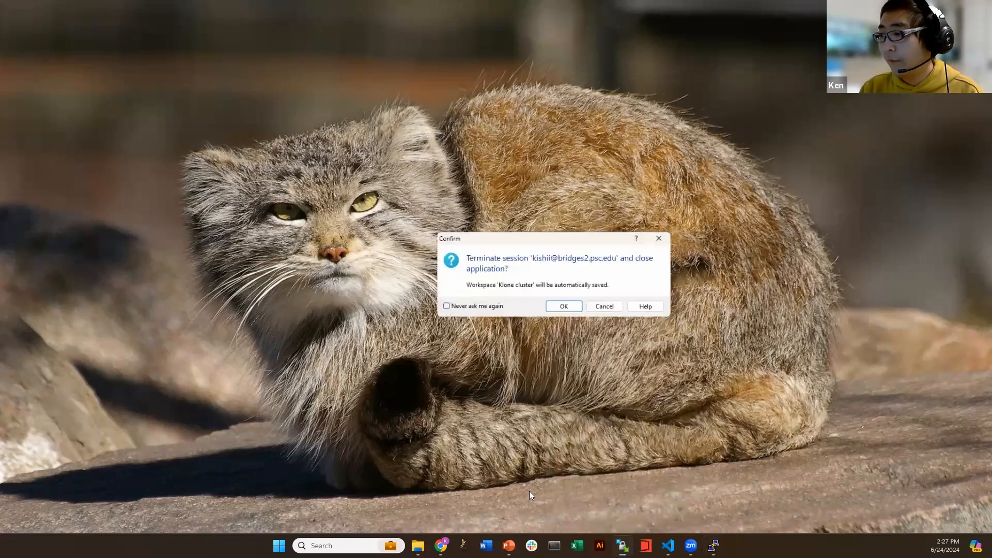
pyautogui.click(564, 307)
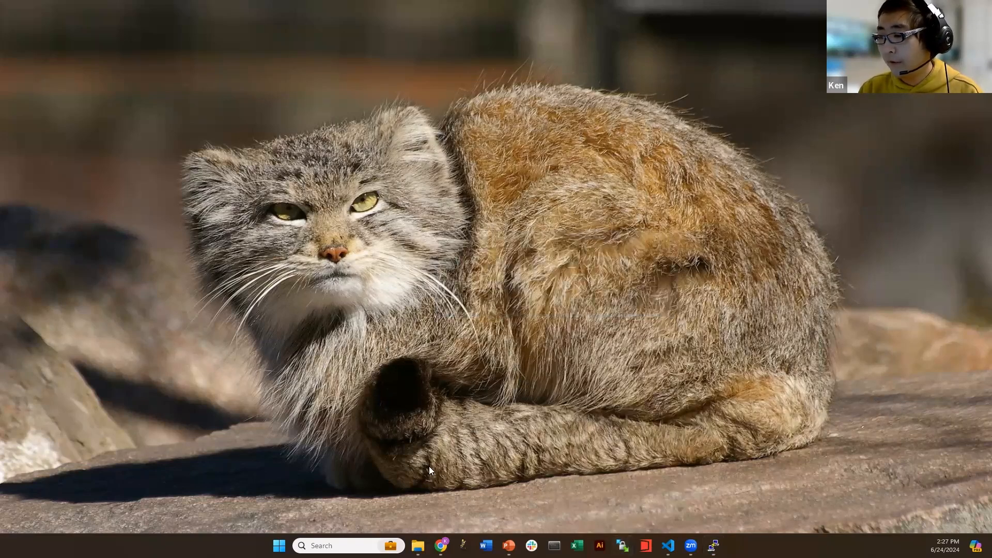
pyautogui.click(341, 540)
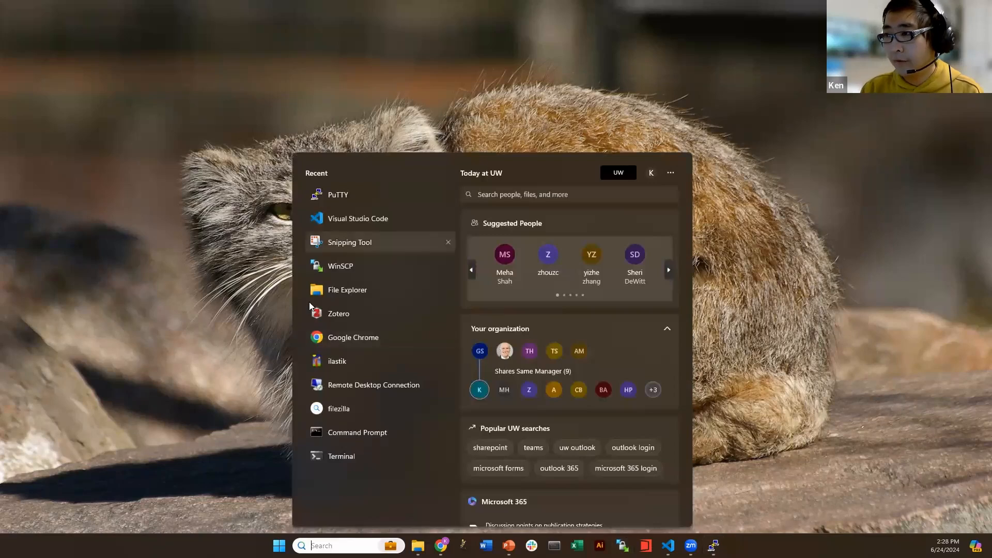
pyautogui.write('winscp')
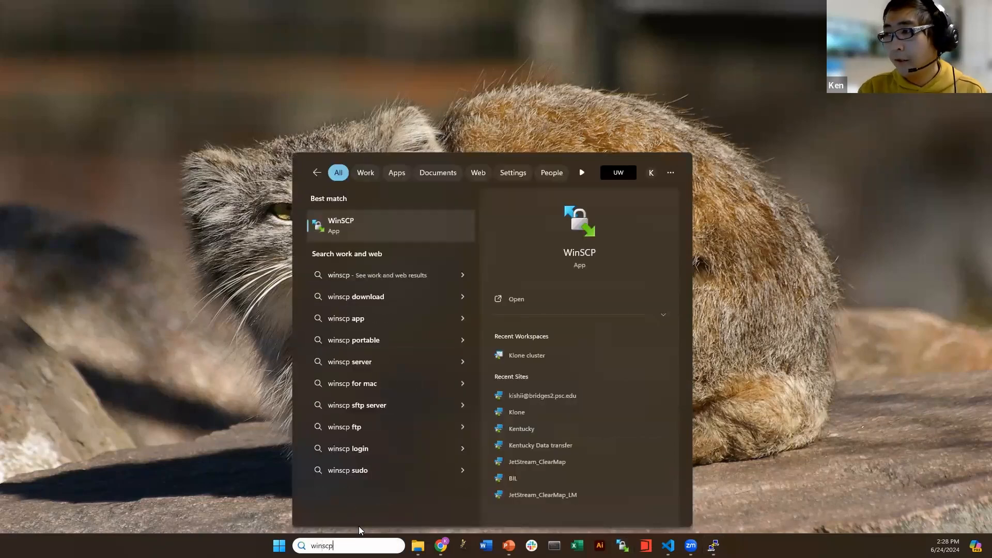
pyautogui.press('Return')
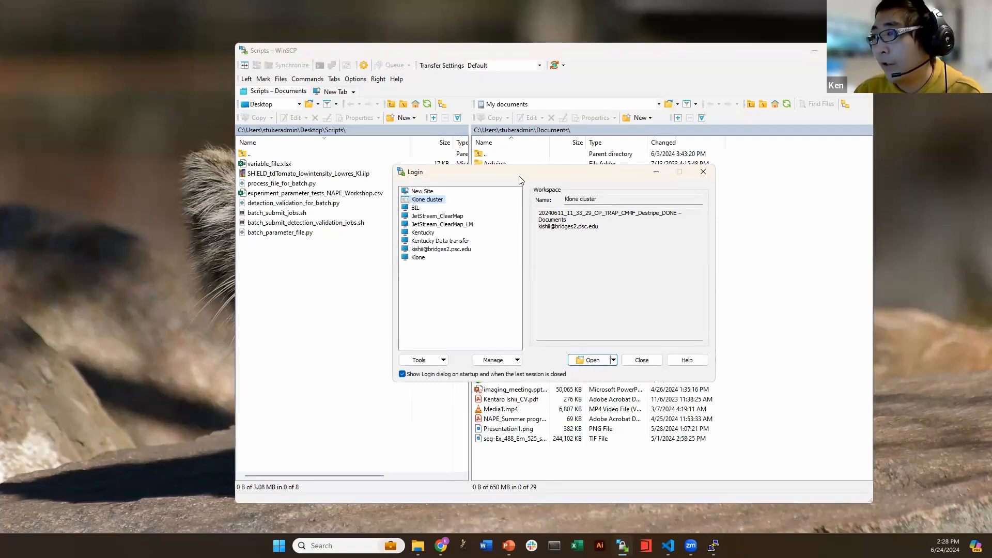
# Log in to a new site at bridges2.psc.edu with the user name and password
pyautogui.click(426, 192)
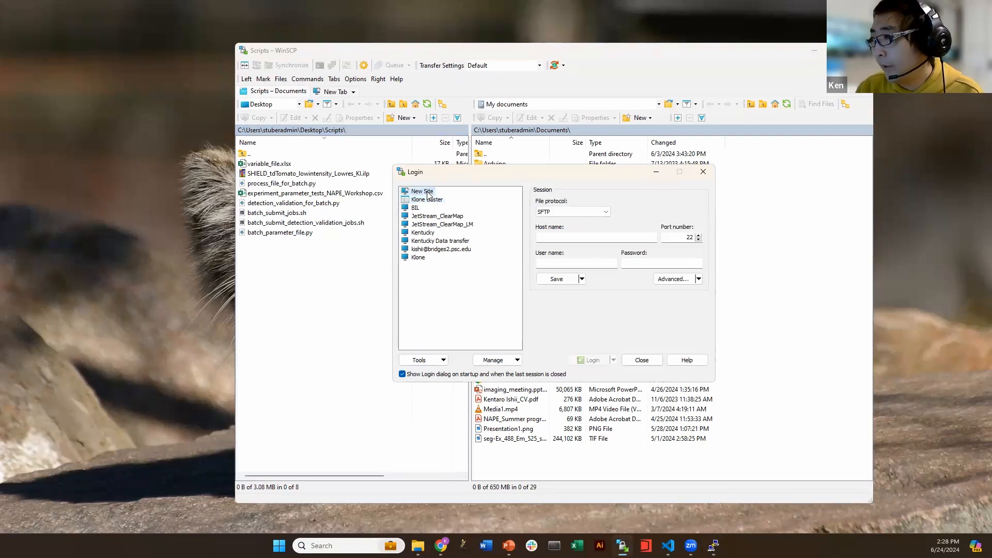
pyautogui.click(590, 239)
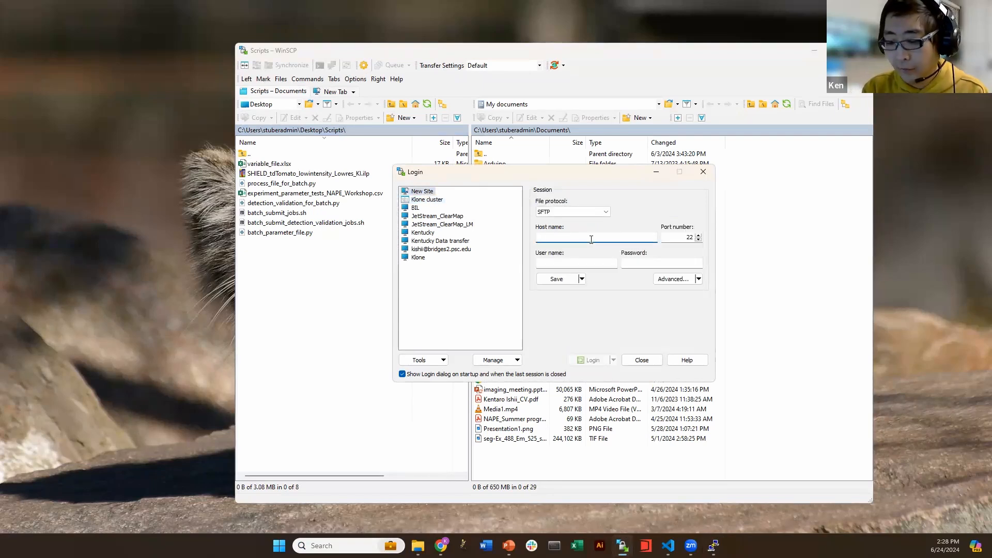
pyautogui.write('bridges2.p')
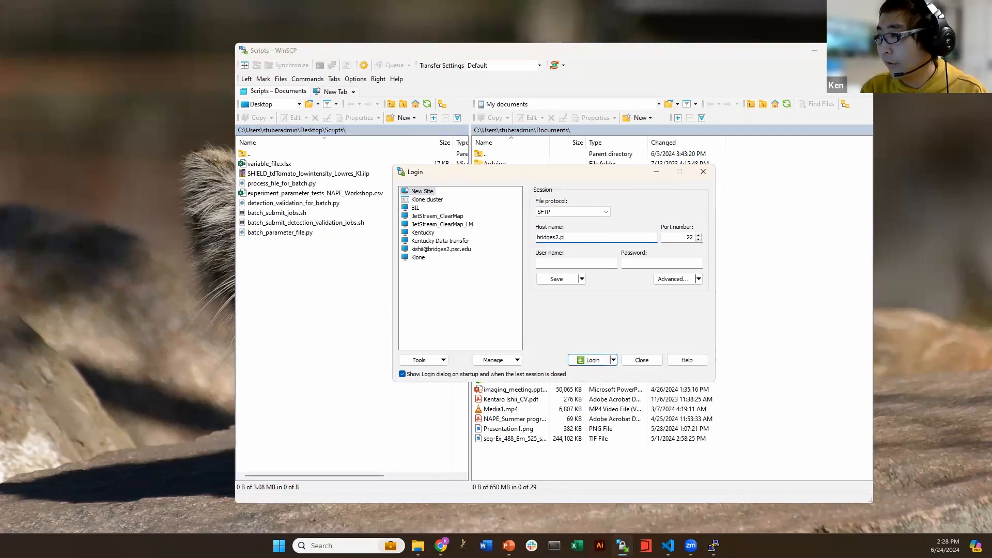
pyautogui.write('sc.edu')
pyautogui.press('Tab')
pyautogui.press('Tab')
pyautogui.write('ki')
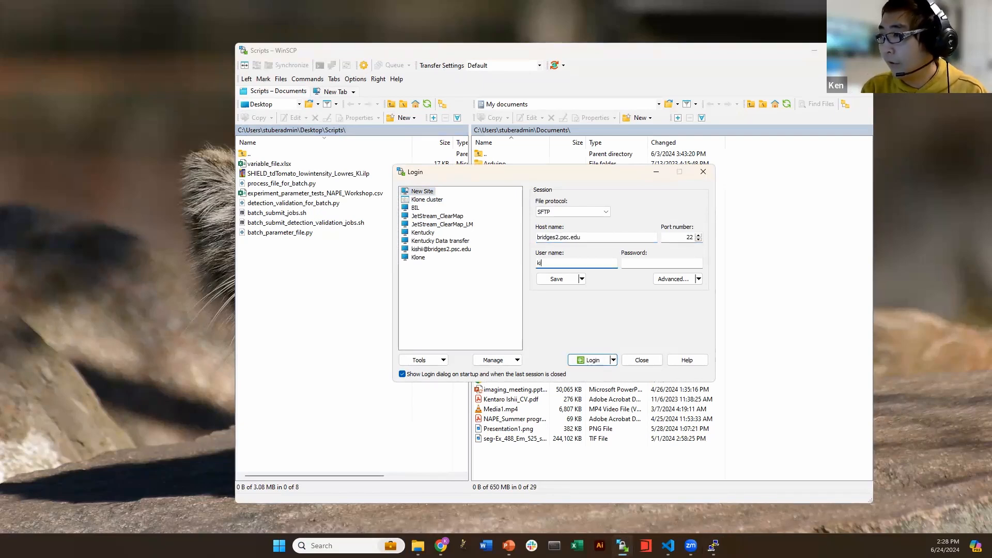
pyautogui.press('Tab')
pyautogui.write('*')
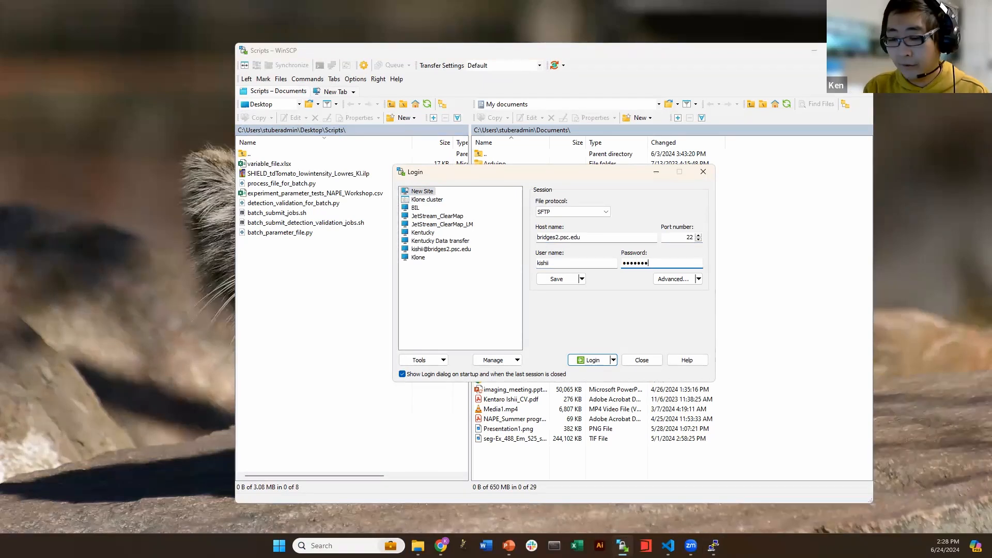
pyautogui.write('**********')
pyautogui.click(592, 359)
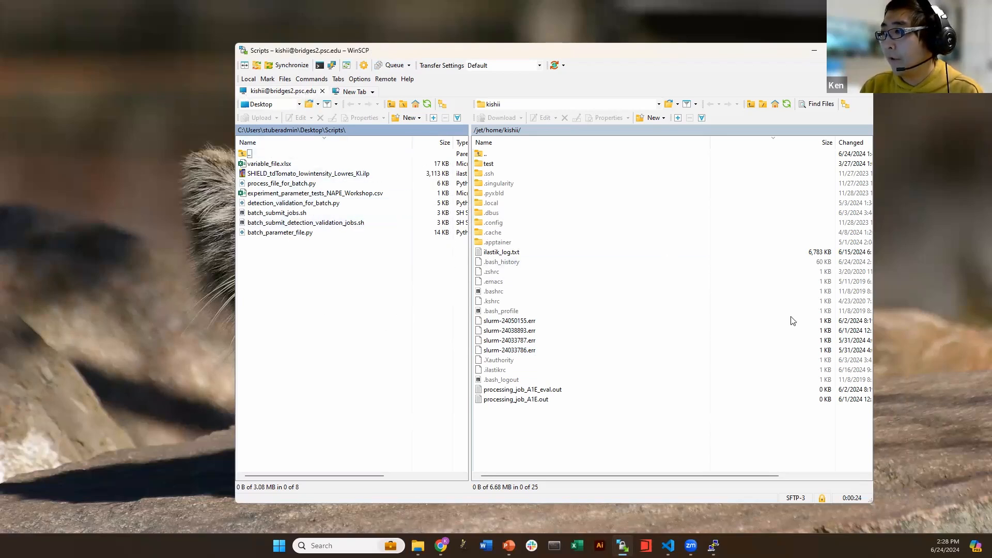
# Maximize the WinSCP window and peek at the remote folder list without changing directory
pyautogui.click(838, 50)
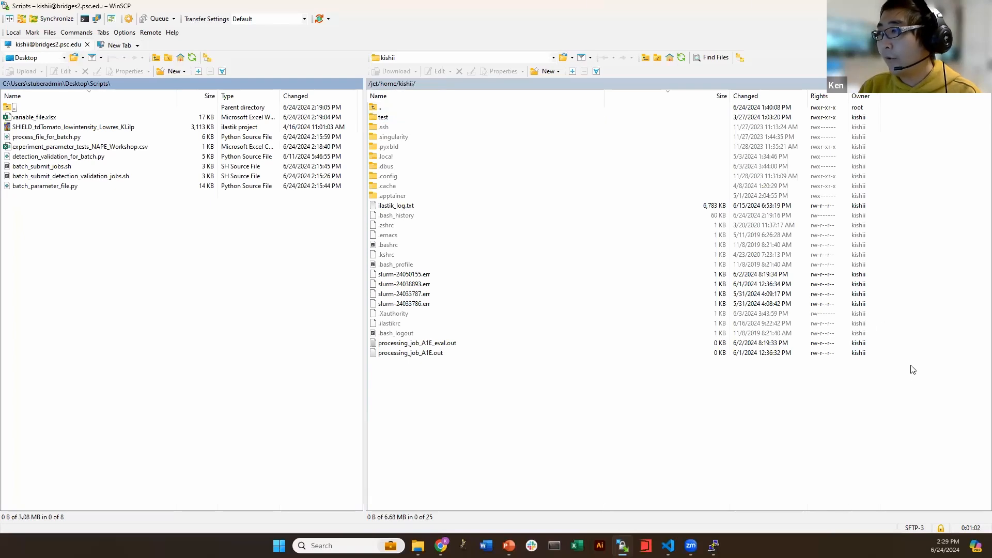
pyautogui.click(554, 58)
pyautogui.click(554, 54)
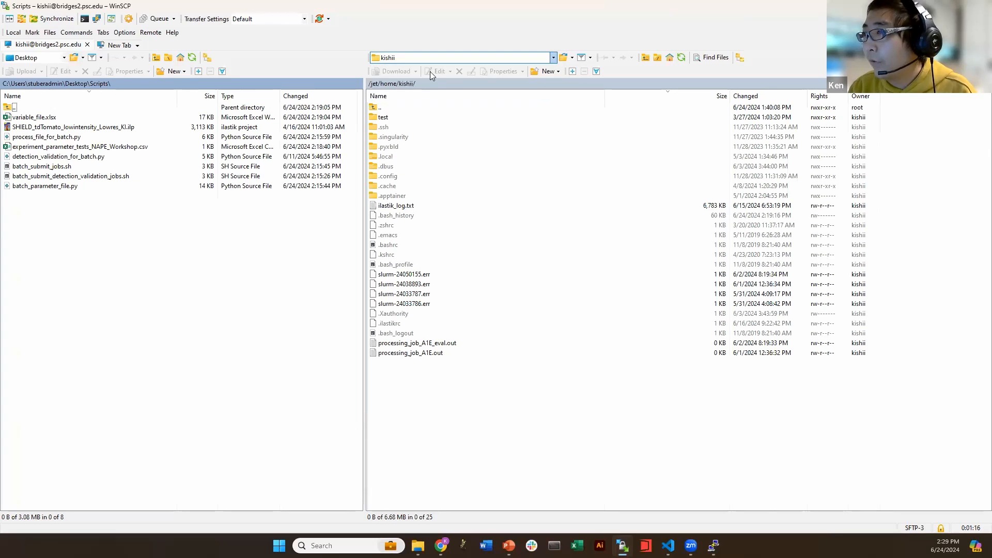
# Go to the remote directory /ocean/projects/oth240001p/ by editing the path in the Open directory dialog
pyautogui.doubleClick(404, 83)
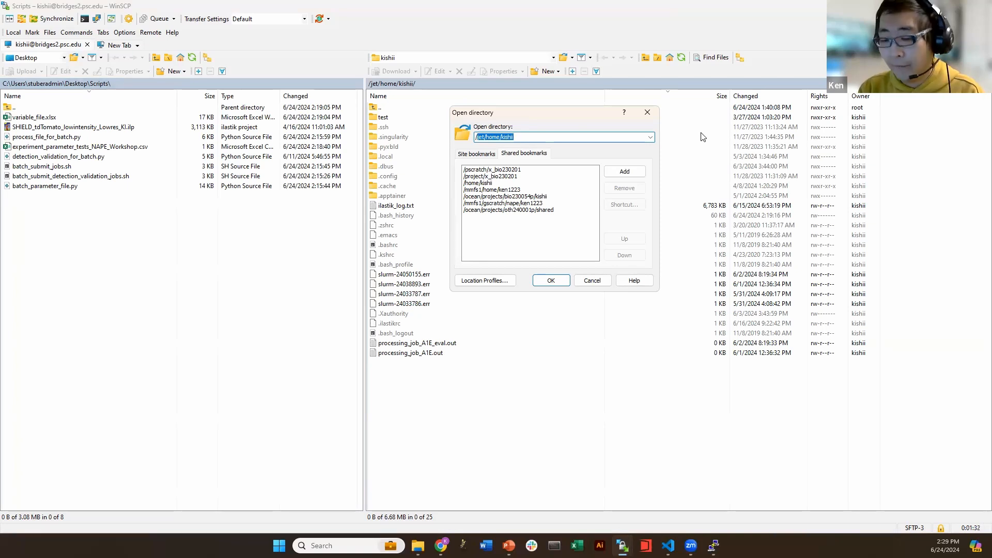
pyautogui.click(498, 210)
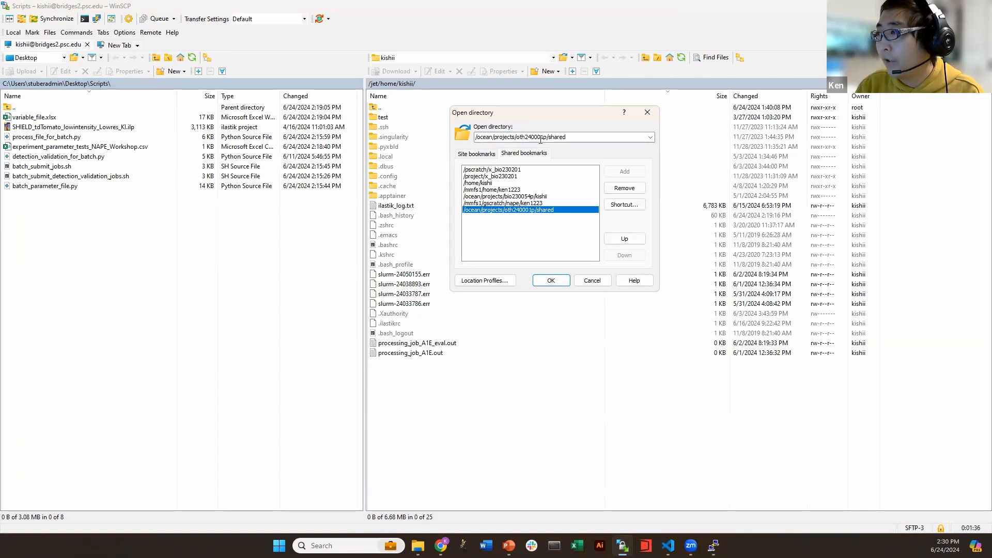
pyautogui.click(516, 137)
pyautogui.click(516, 137)
pyautogui.moveTo(515, 137); pyautogui.dragTo(593, 140)
pyautogui.press('BackSpace')
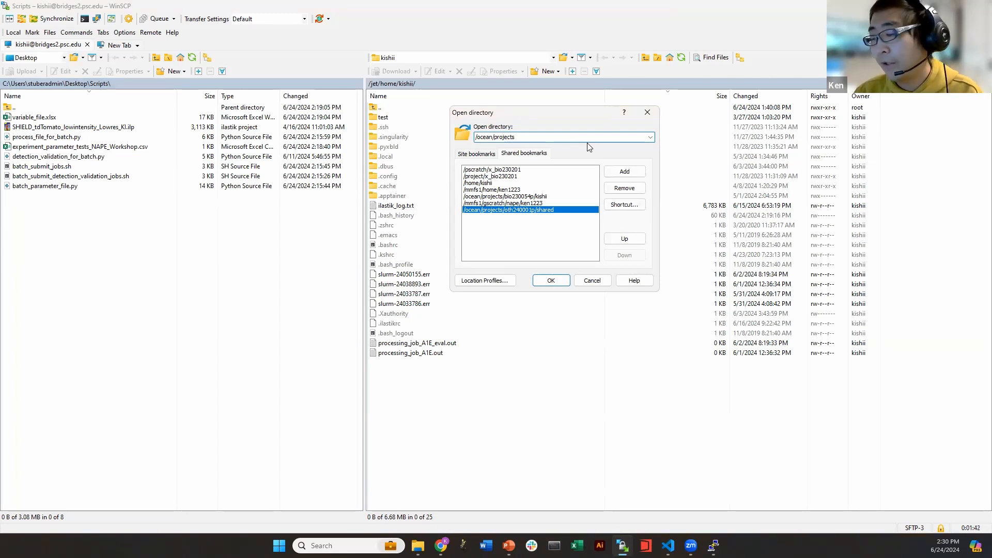
pyautogui.write('/oth')
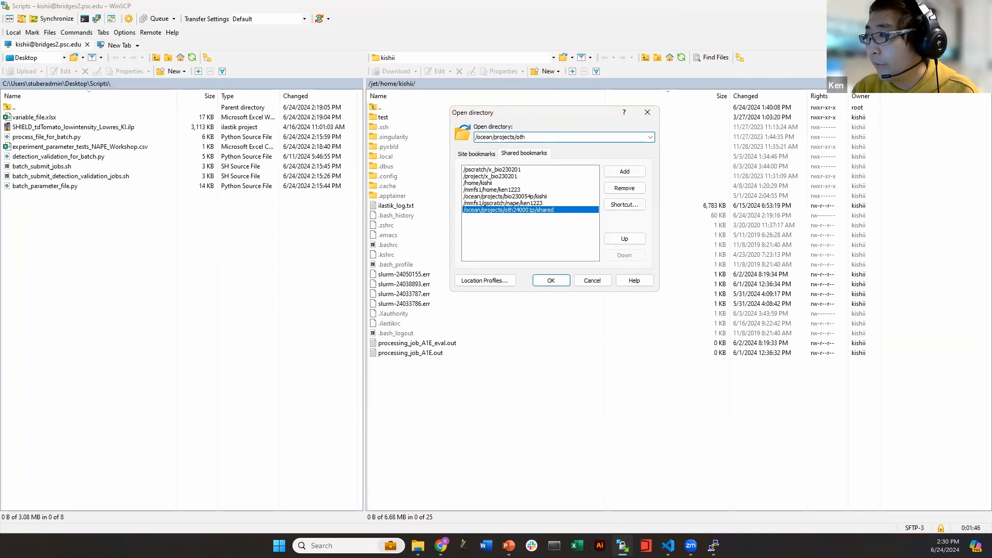
pyautogui.write('240001p')
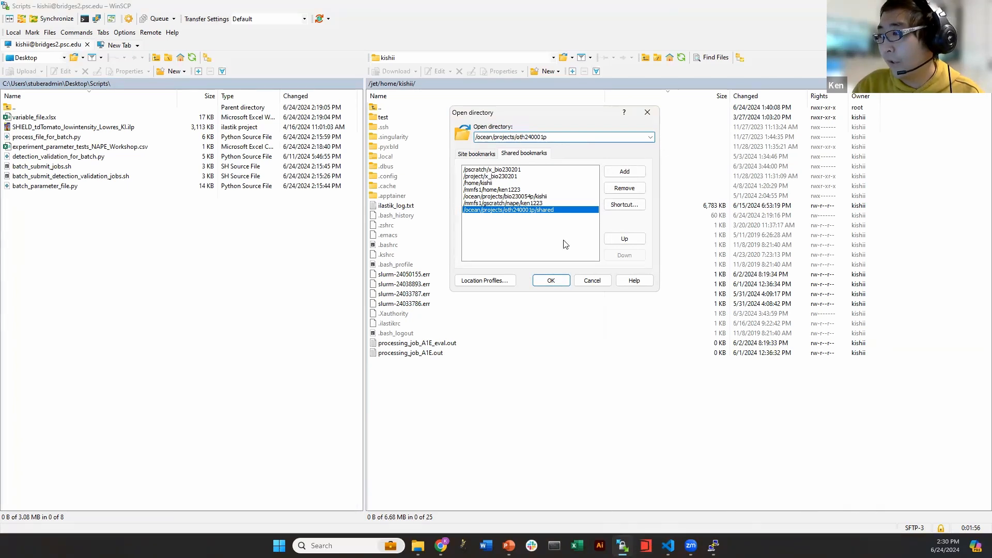
pyautogui.click(549, 282)
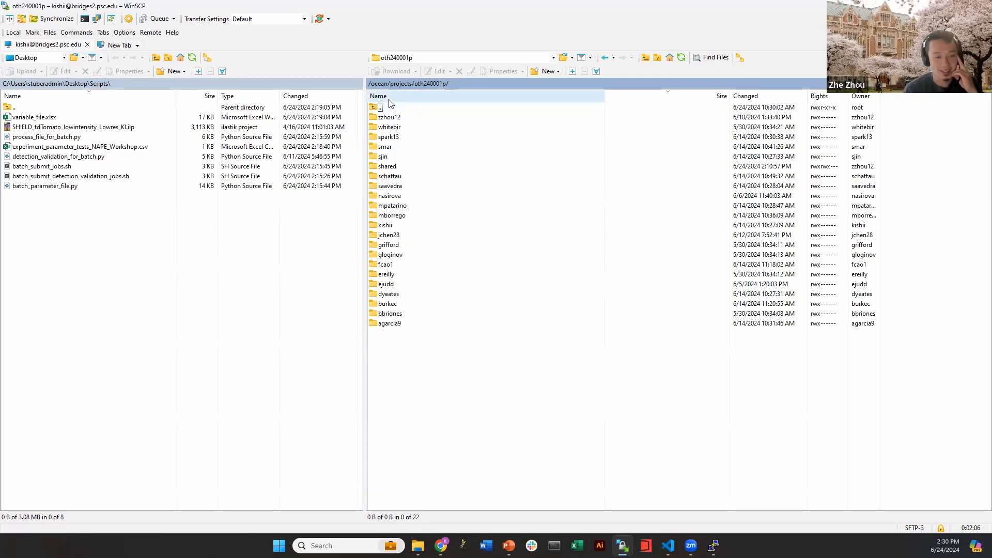
pyautogui.doubleClick(423, 83)
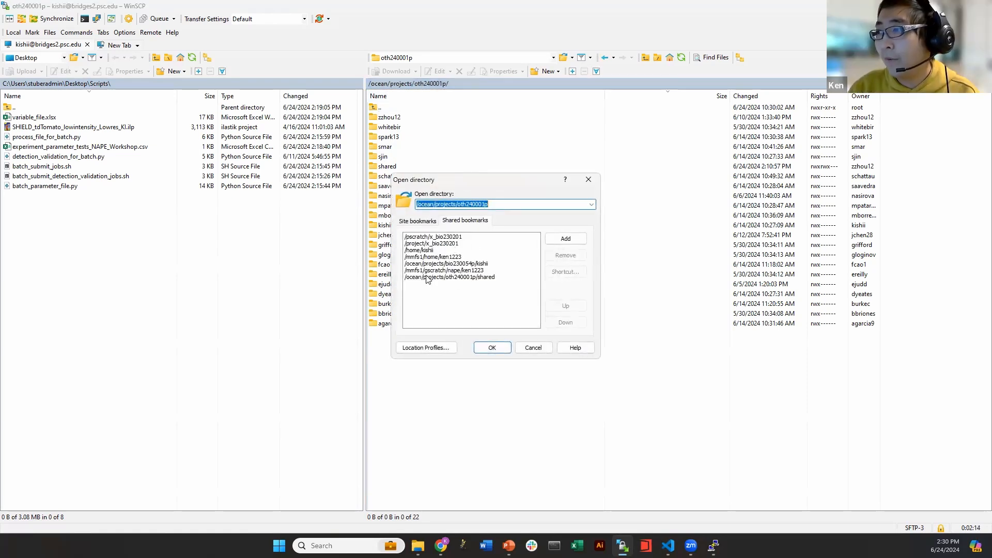
pyautogui.click(533, 347)
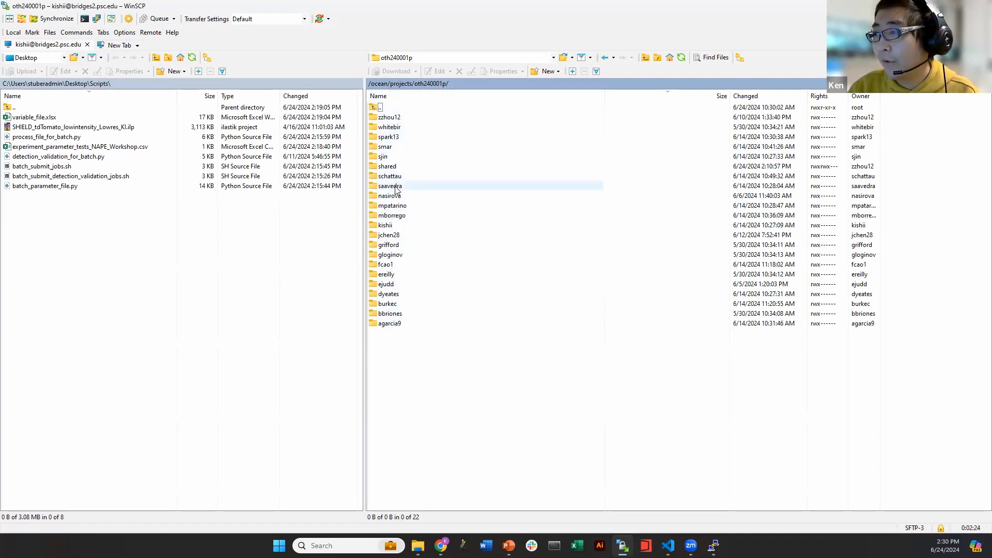
pyautogui.click(394, 226)
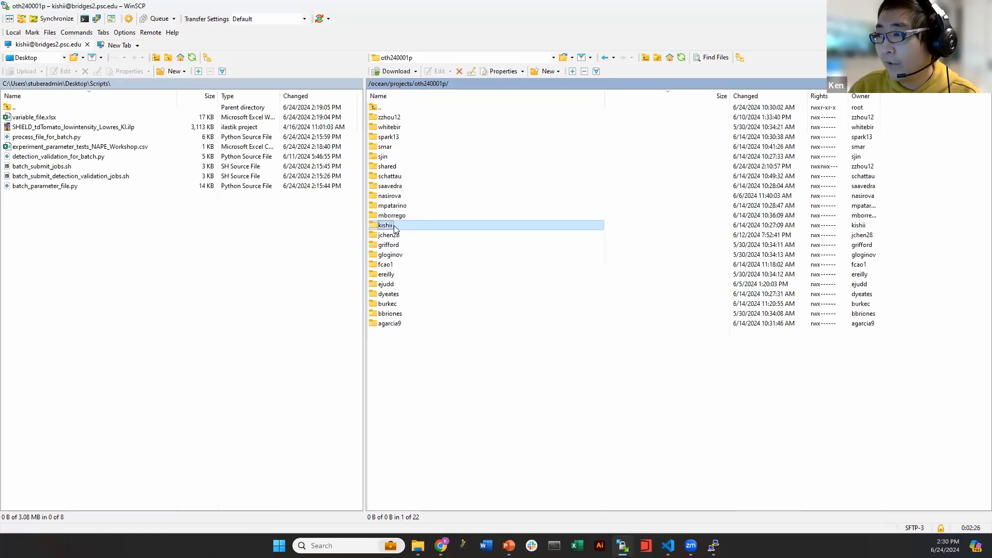
pyautogui.click(400, 120)
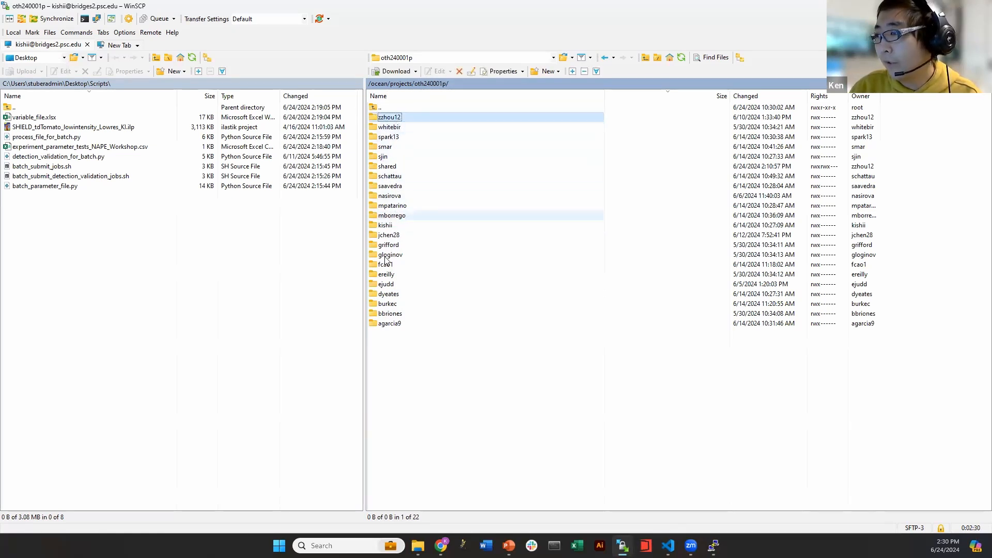
pyautogui.click(406, 177)
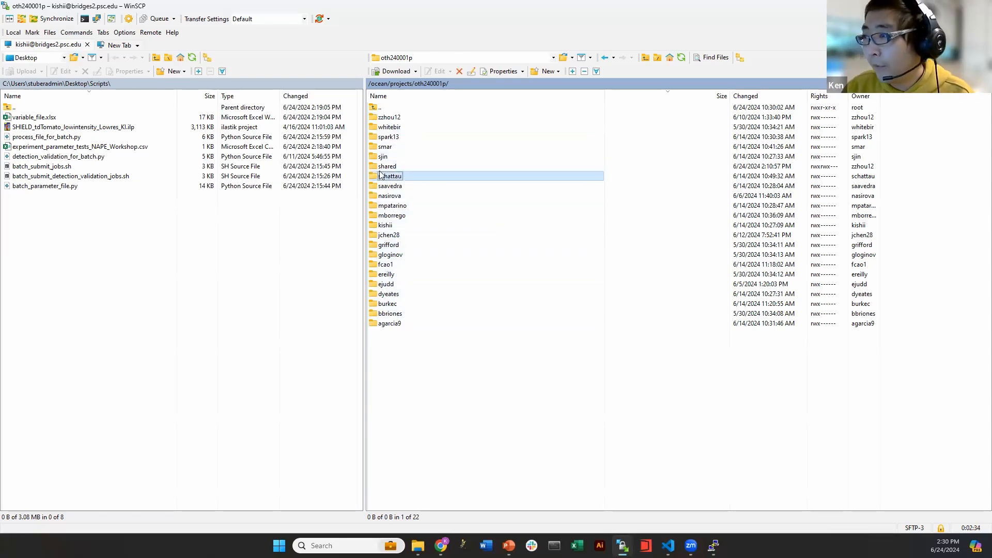
pyautogui.click(396, 166)
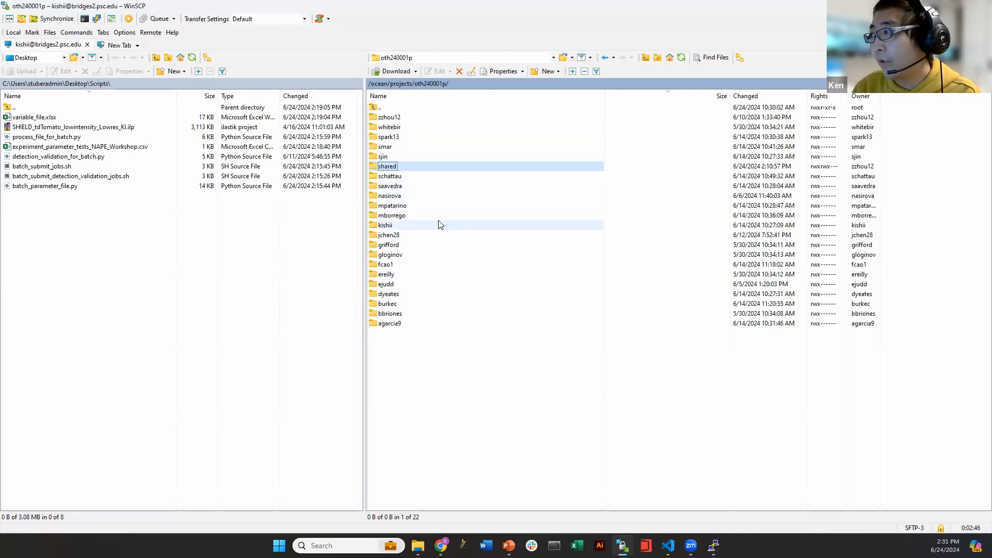
pyautogui.click(393, 228)
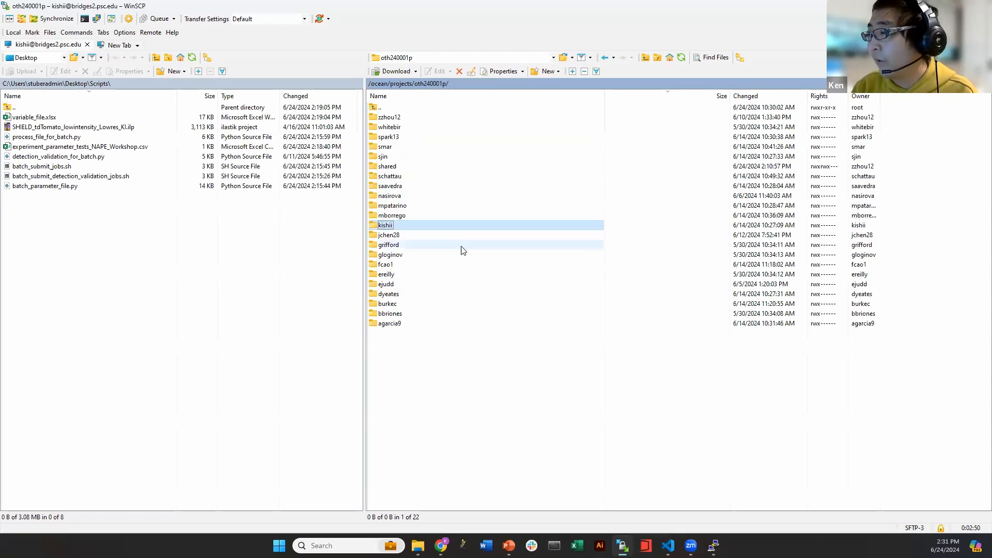
pyautogui.click(386, 120)
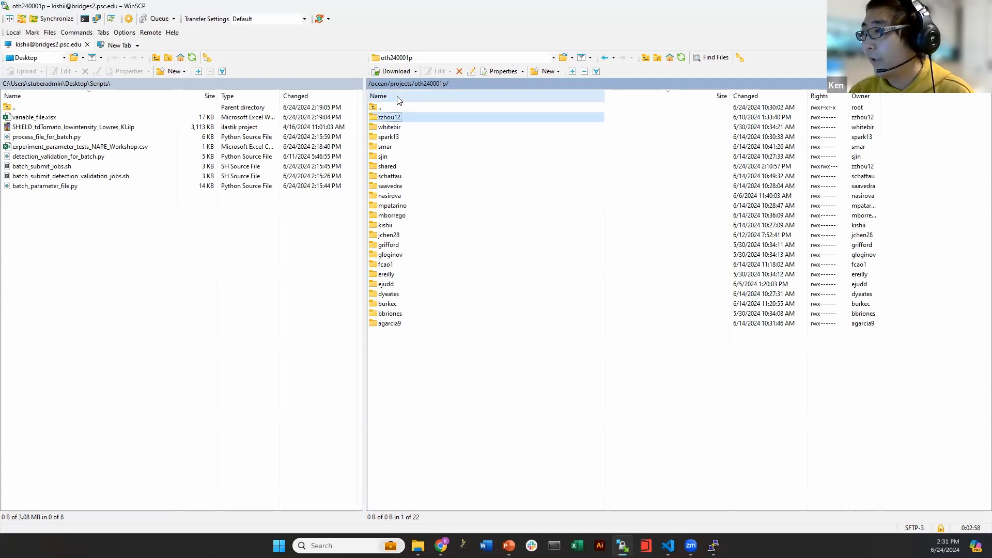
# Try another member's folder, dismiss the Permission denied error, and return to oth240001p
pyautogui.doubleClick(394, 119)
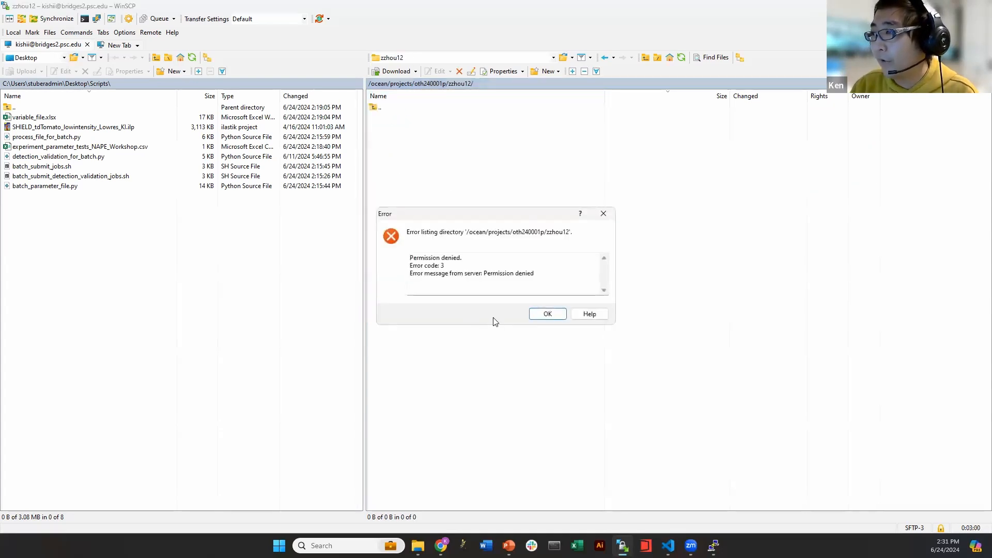
pyautogui.click(556, 314)
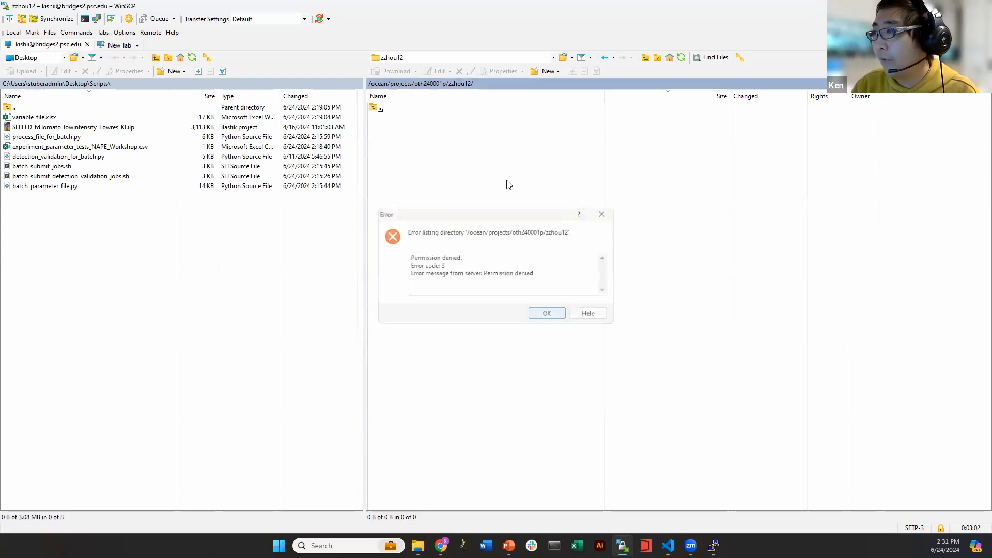
pyautogui.doubleClick(413, 109)
# Open the project's shared folder in the remote pane
pyautogui.doubleClick(395, 167)
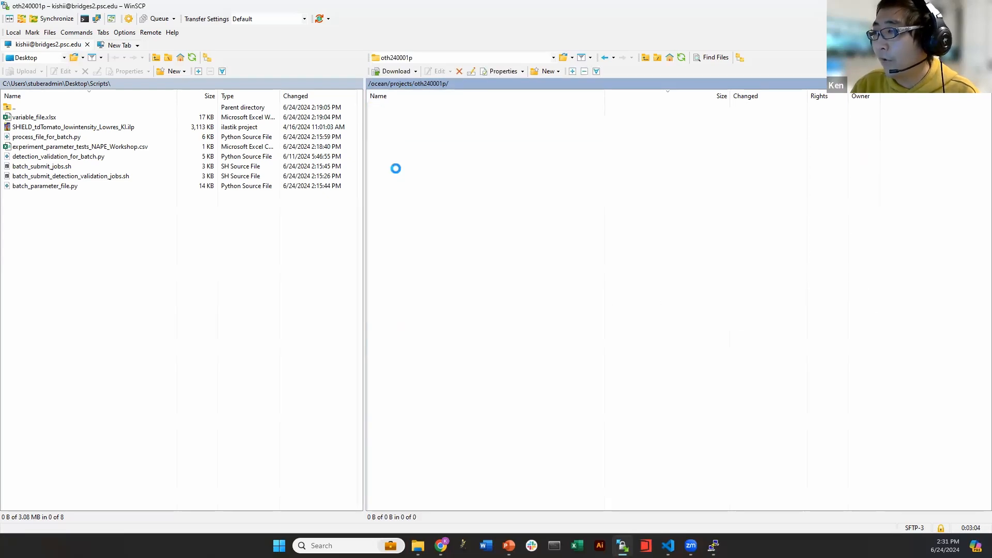
pyautogui.click(454, 84)
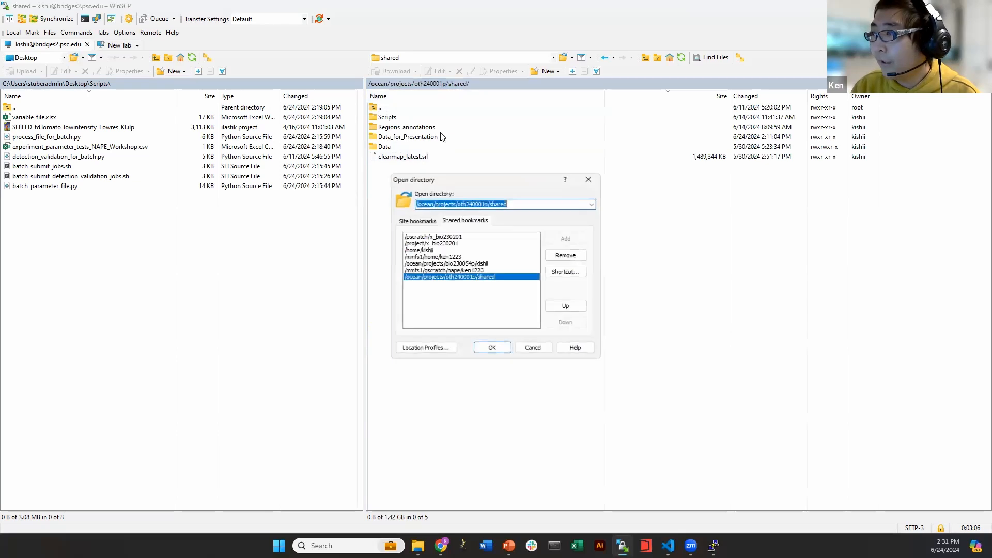
pyautogui.click(588, 178)
pyautogui.click(434, 83)
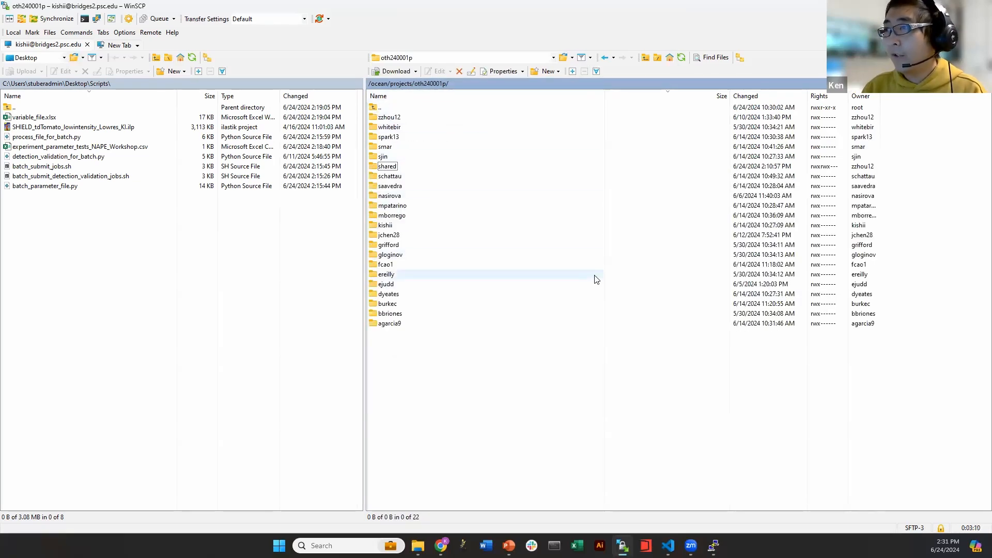
pyautogui.doubleClick(388, 167)
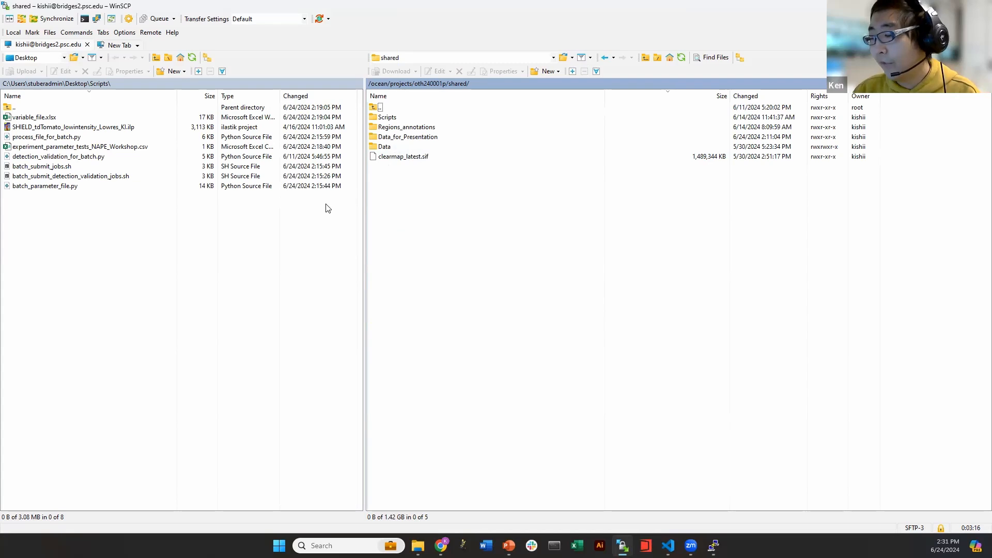
# Open shared Data and then the 20240403_18_58_24_OP_C8X_Destripe_DONE folder, leaving its name unchanged
pyautogui.doubleClick(392, 148)
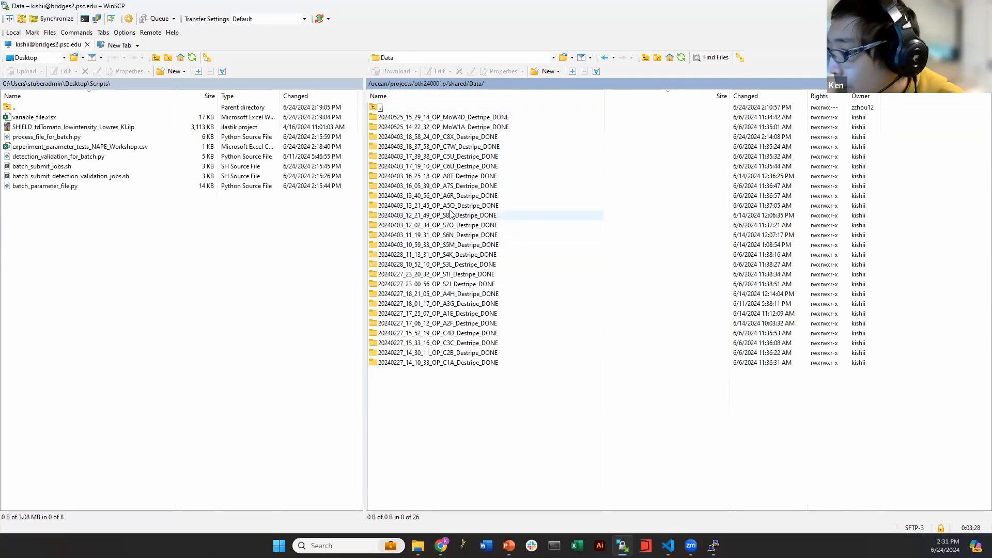
pyautogui.click(453, 140)
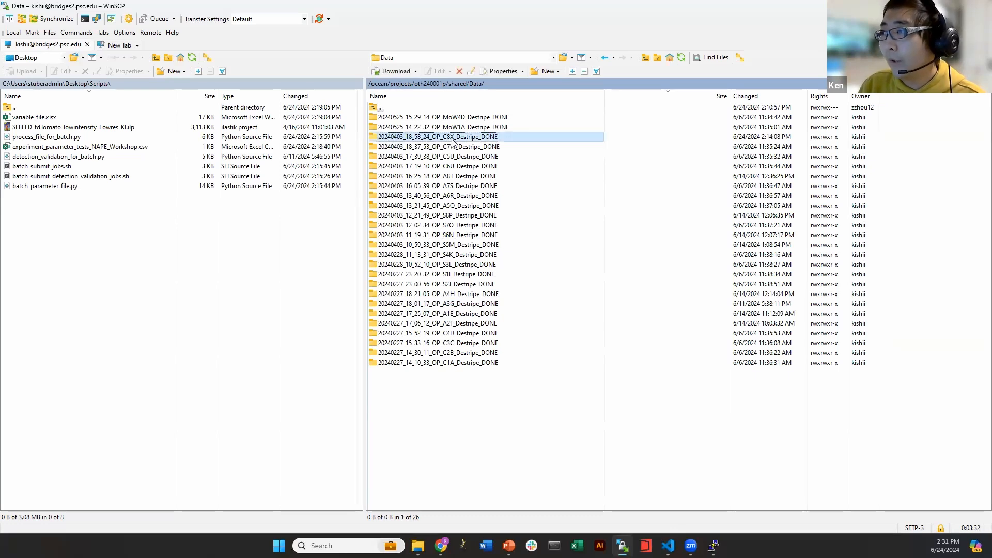
pyautogui.press('F2')
pyautogui.moveTo(444, 137); pyautogui.dragTo(455, 138)
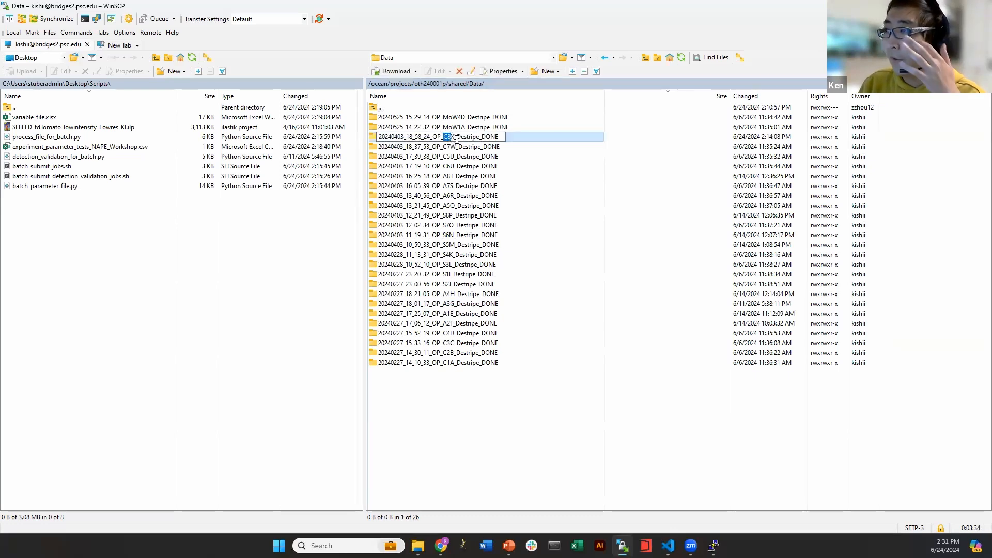
pyautogui.click(458, 145)
pyautogui.click(460, 137)
pyautogui.doubleClick(460, 137)
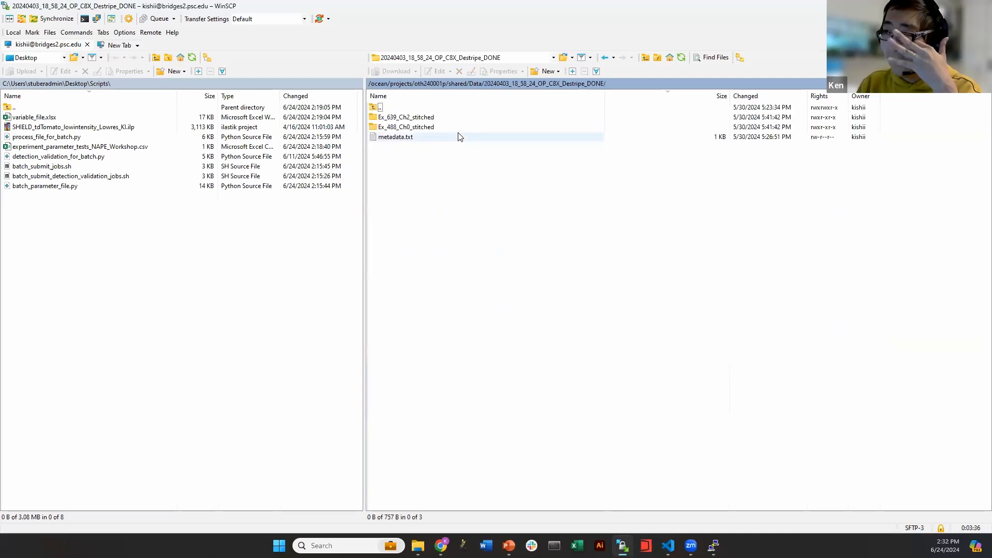
# Browse the Ex_639_Ch2_stitched image folder, return to the dataset, and select metadata.txt
pyautogui.click(406, 119)
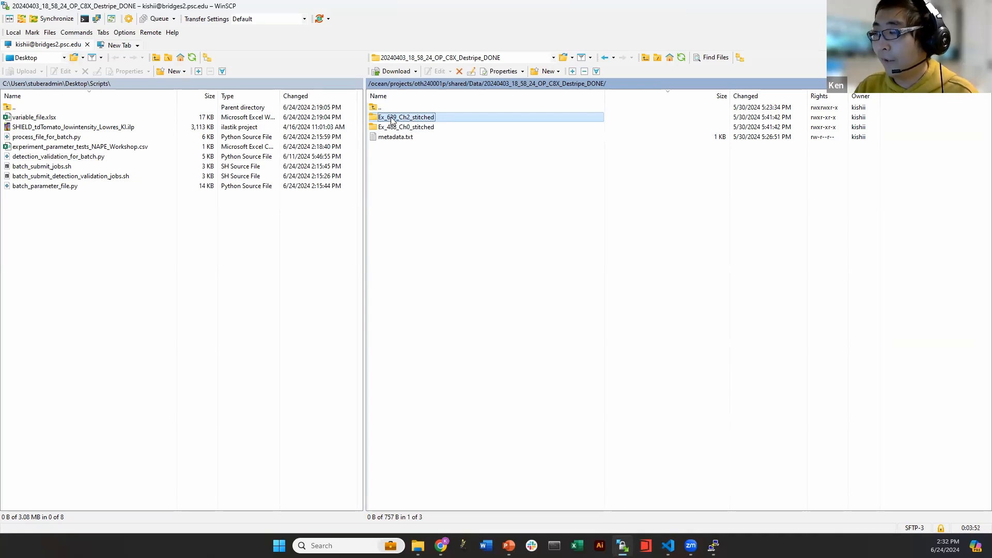
pyautogui.doubleClick(431, 119)
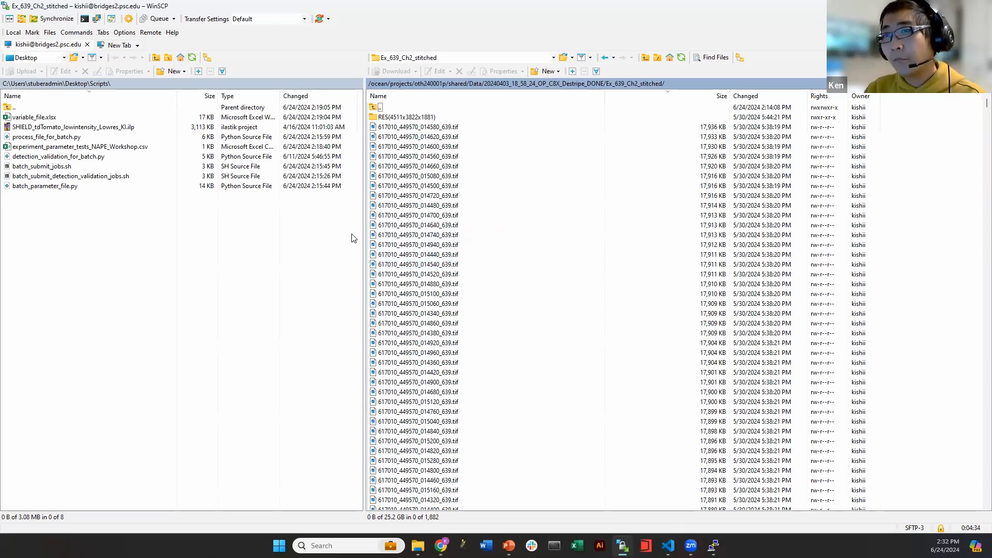
pyautogui.click(396, 186)
pyautogui.press('BackSpace')
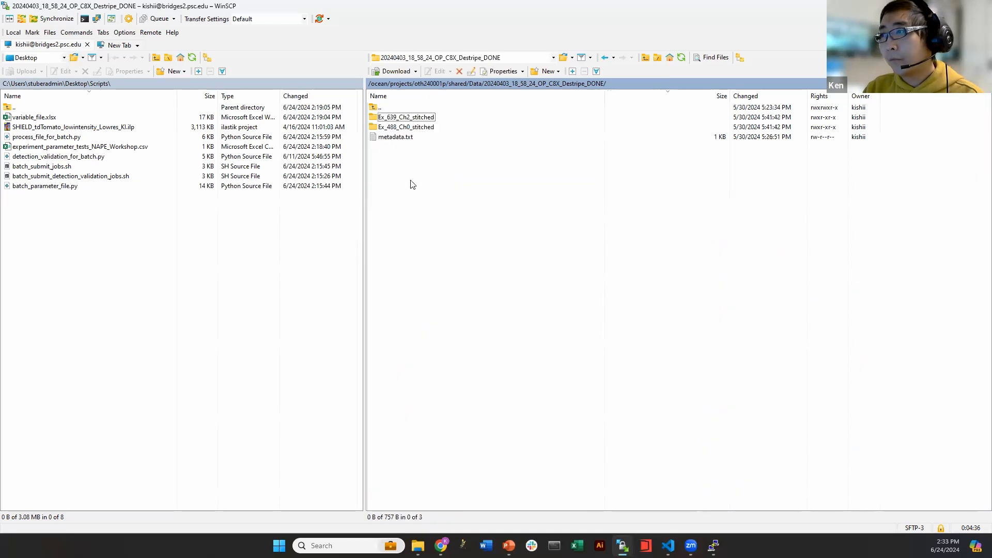
pyautogui.doubleClick(418, 118)
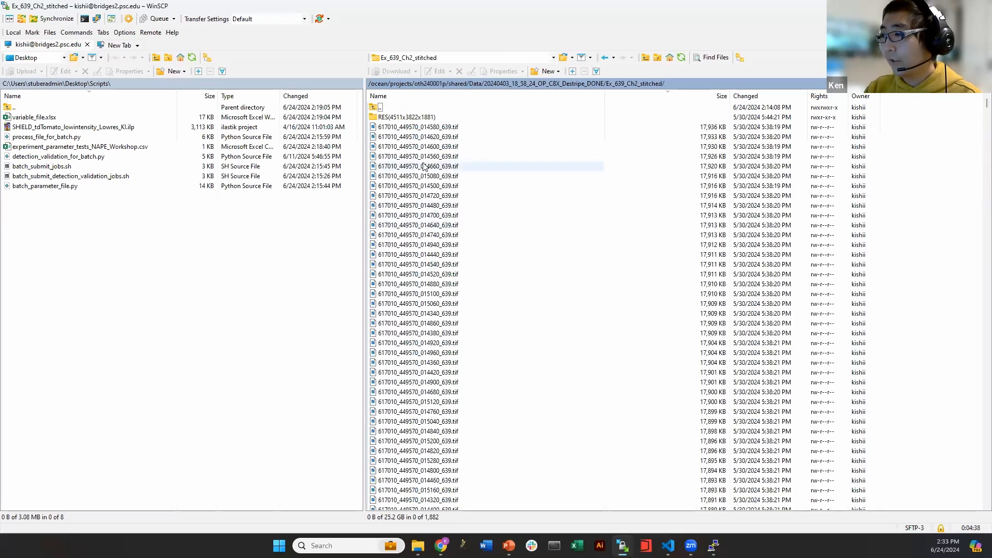
pyautogui.scroll(-6, 424, 176)
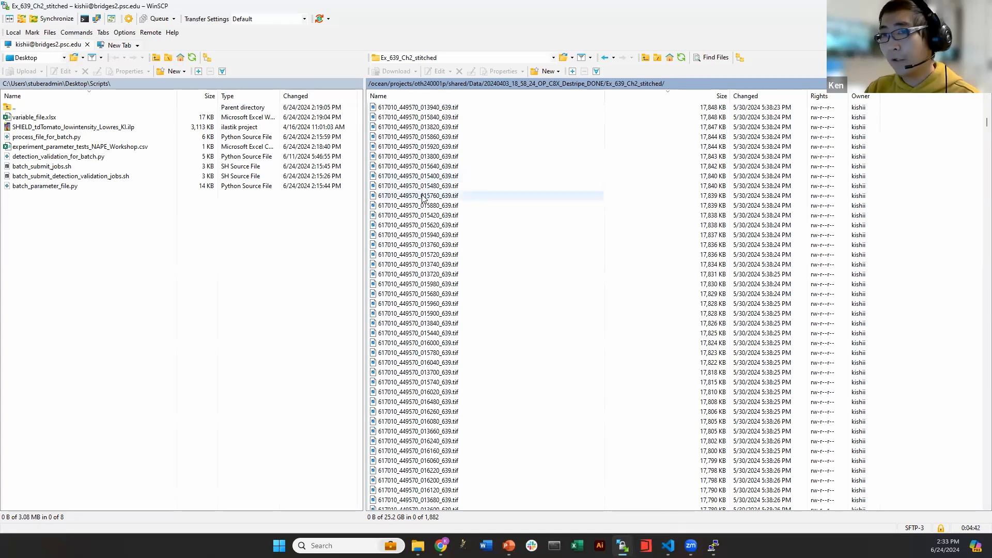
pyautogui.press('BackSpace')
pyautogui.click(404, 137)
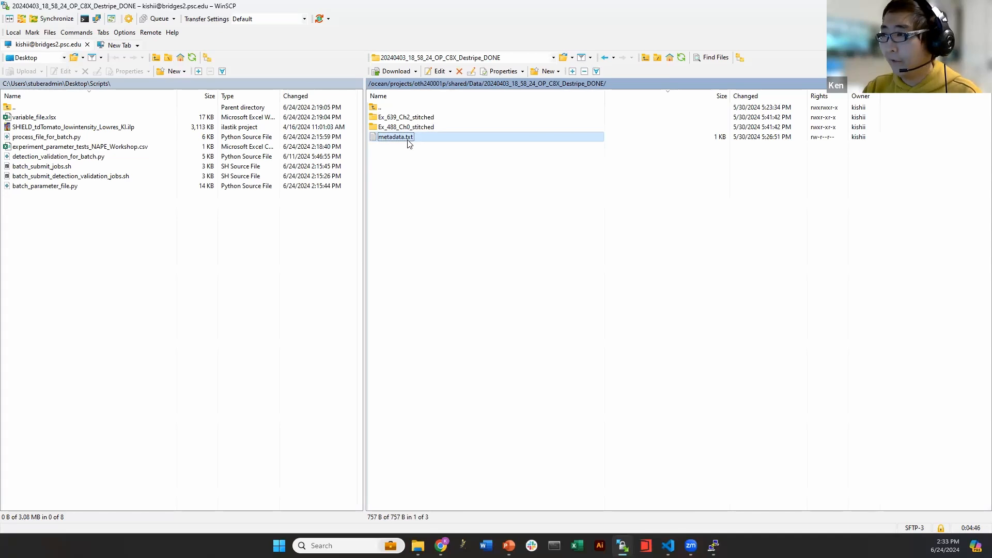
# View metadata.txt in the internal viewer, close it, and jump back to /oth240001p/shared/ via the path bar
pyautogui.doubleClick(429, 137)
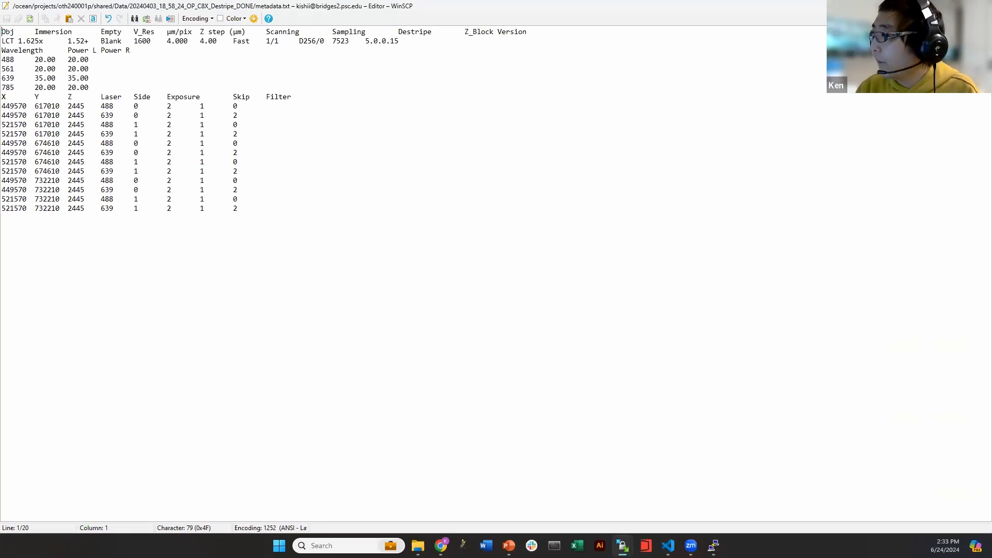
pyautogui.press('Escape')
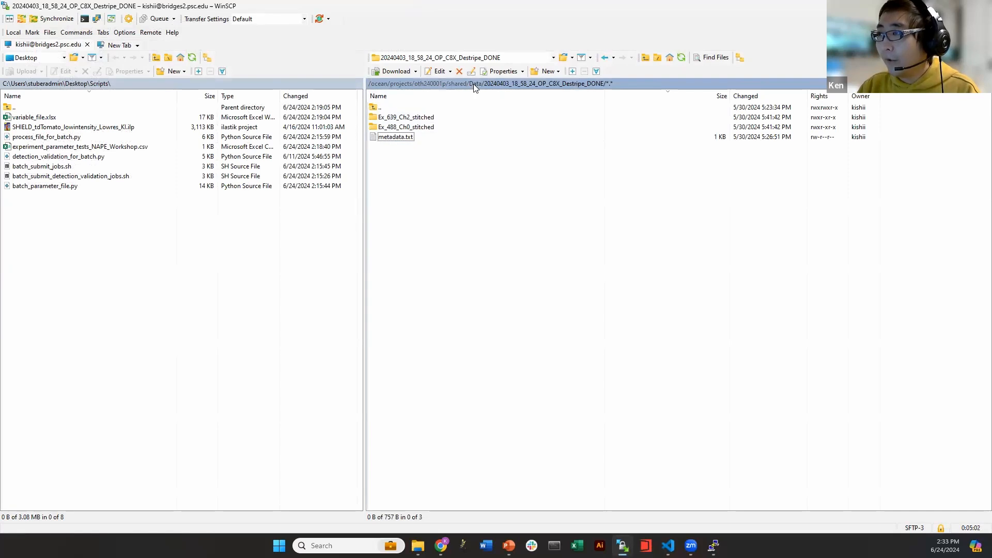
pyautogui.click(473, 83)
pyautogui.click(456, 84)
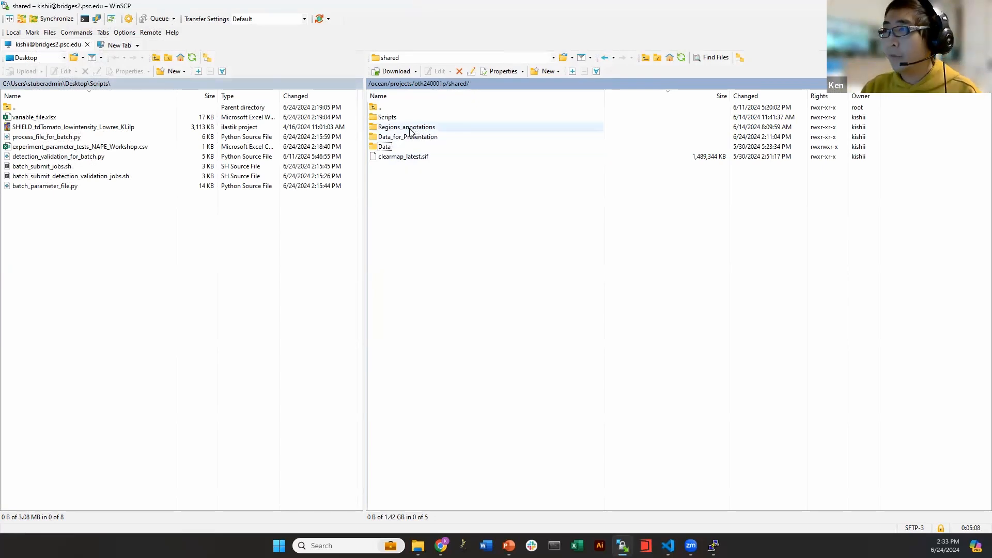
# Inspect Regions_annotations/YK's Kim_ref atlas .tif files and KimRef label .csv, then go back up
pyautogui.doubleClick(393, 131)
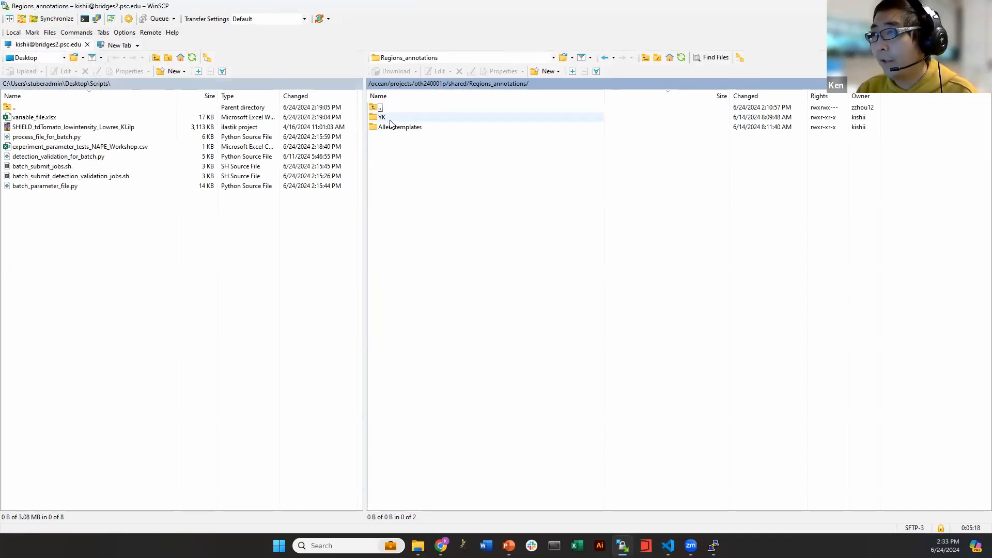
pyautogui.doubleClick(438, 120)
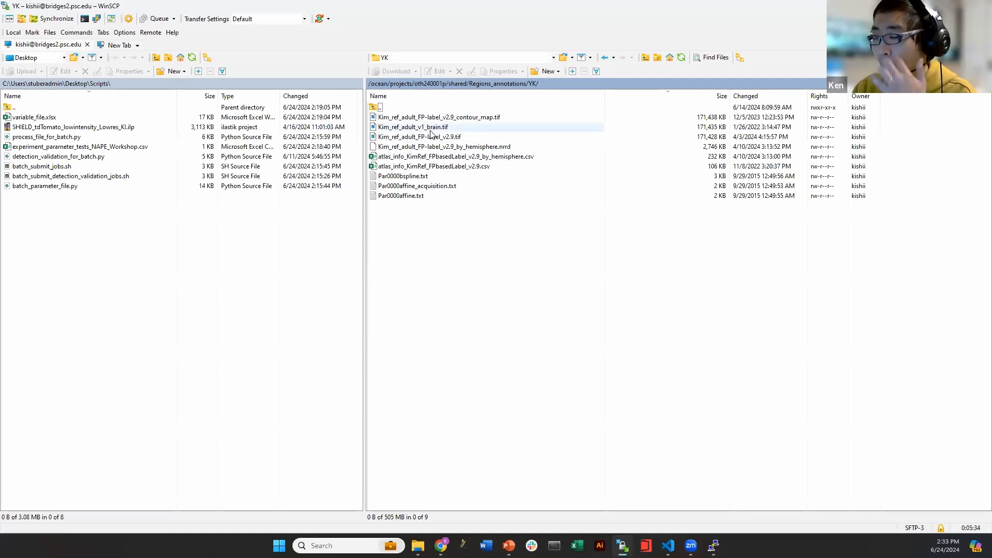
pyautogui.click(402, 128)
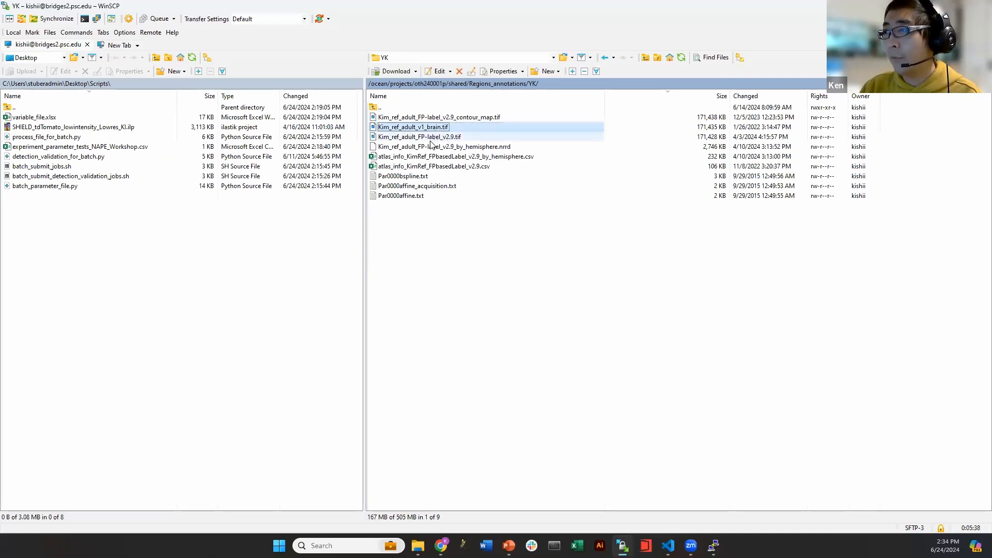
pyautogui.click(415, 139)
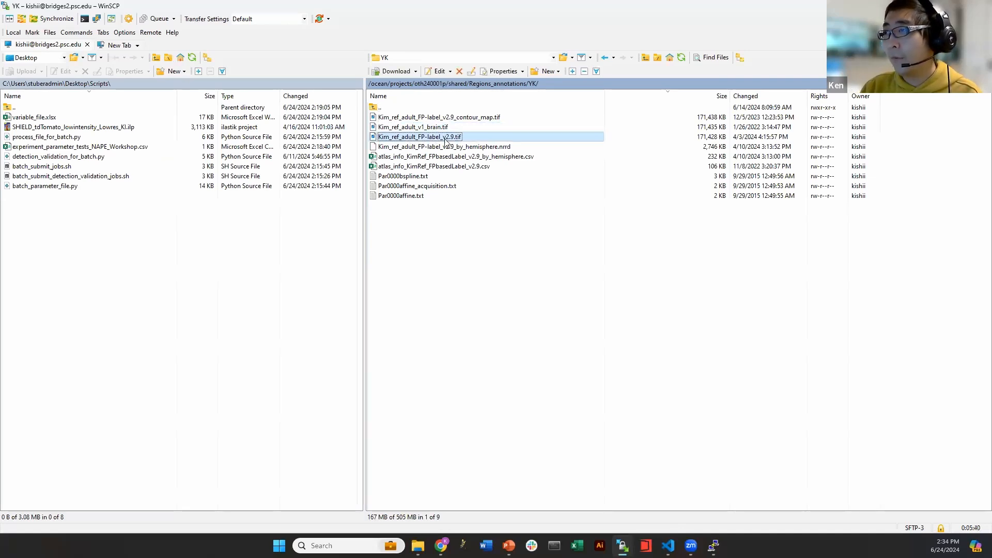
pyautogui.click(392, 168)
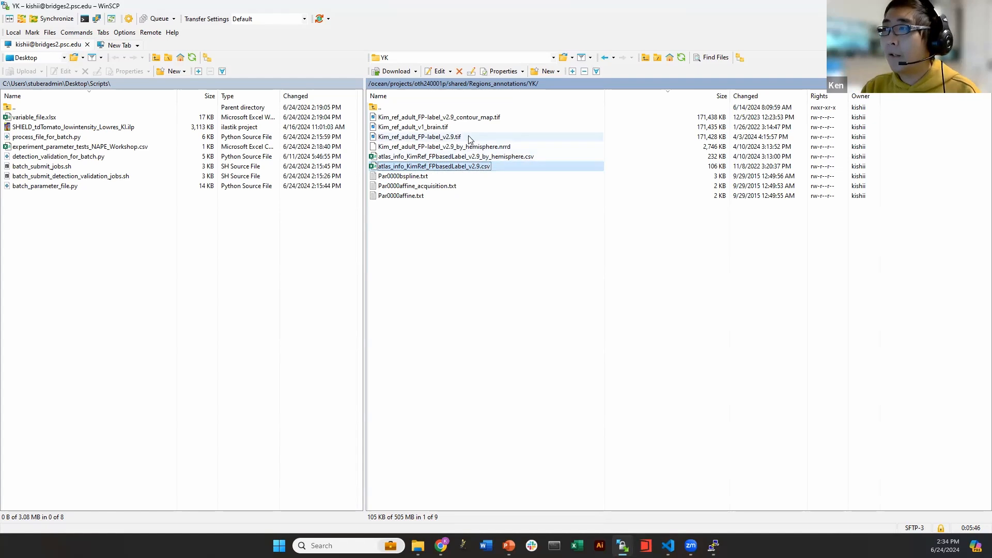
pyautogui.keyDown('ctrl'); pyautogui.click(459, 128); pyautogui.keyUp('ctrl')
pyautogui.keyDown('ctrl'); pyautogui.click(464, 137); pyautogui.keyUp('ctrl')
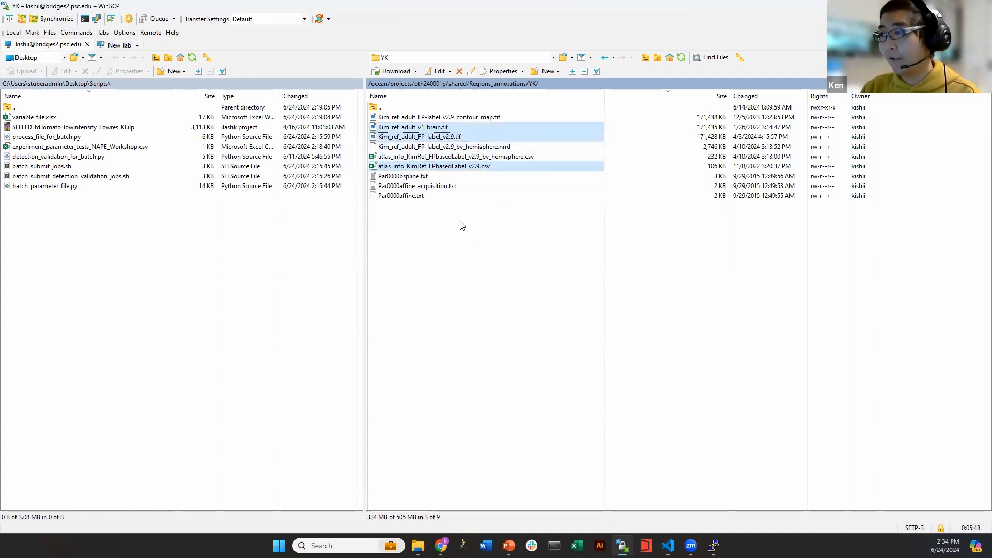
pyautogui.click(456, 209)
pyautogui.press('BackSpace')
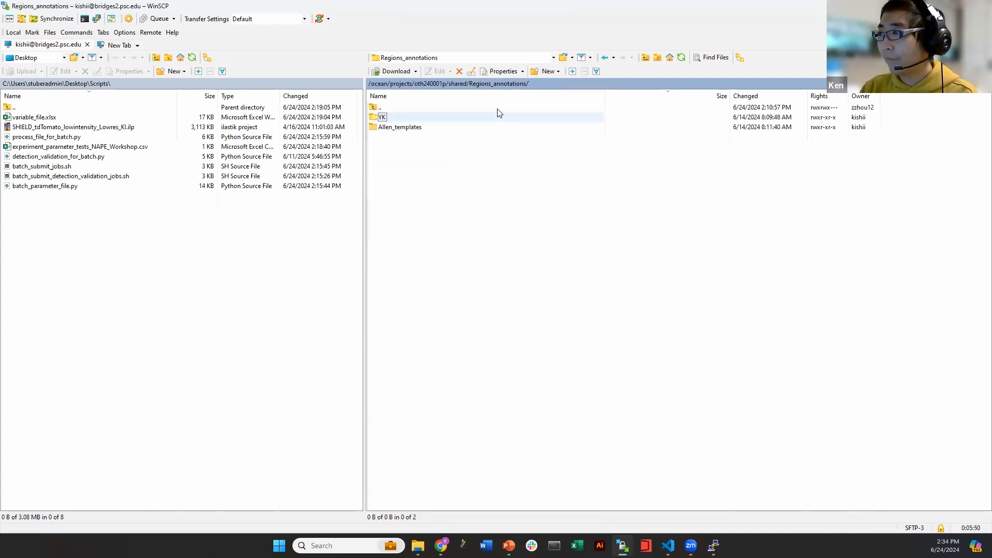
# Back in shared, cancel a rename of clearmap_latest.sif, then go up to oth240001p
pyautogui.click(457, 84)
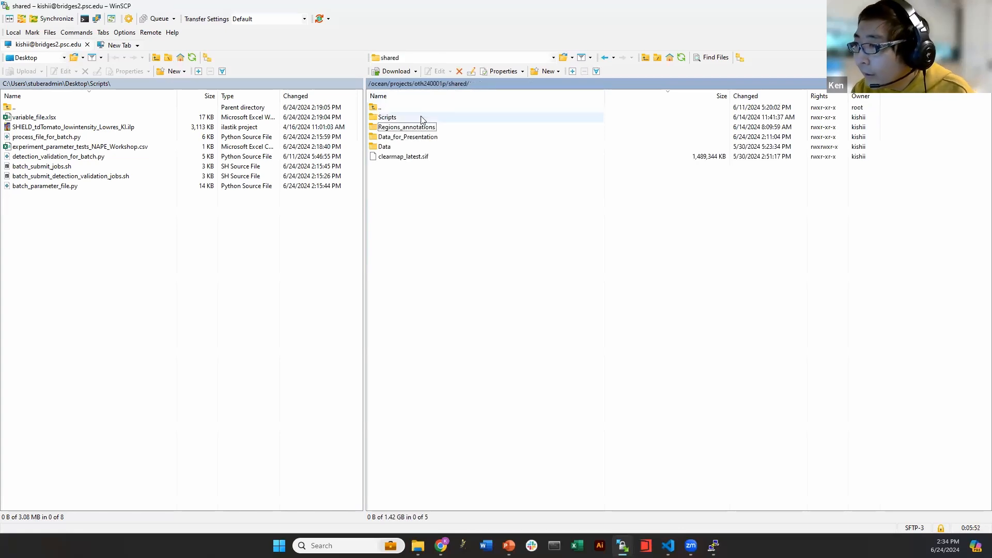
pyautogui.click(419, 157)
pyautogui.click(411, 173)
pyautogui.click(405, 159)
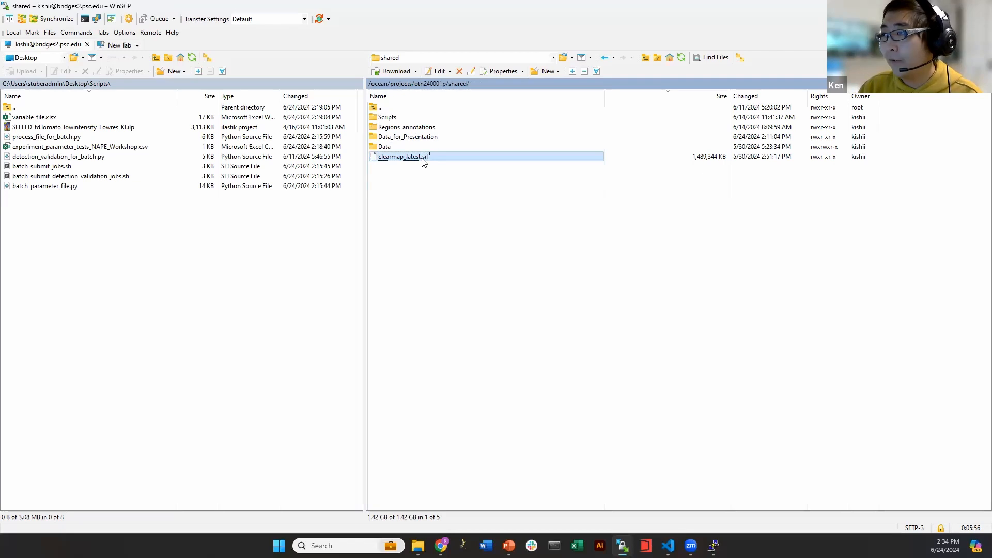
pyautogui.click(422, 161)
pyautogui.press('Right')
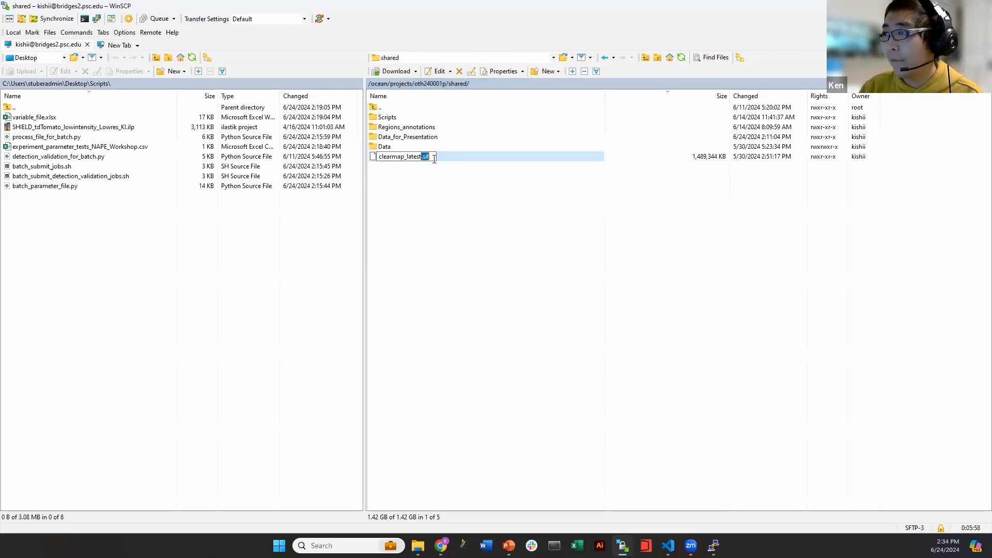
pyautogui.click(446, 169)
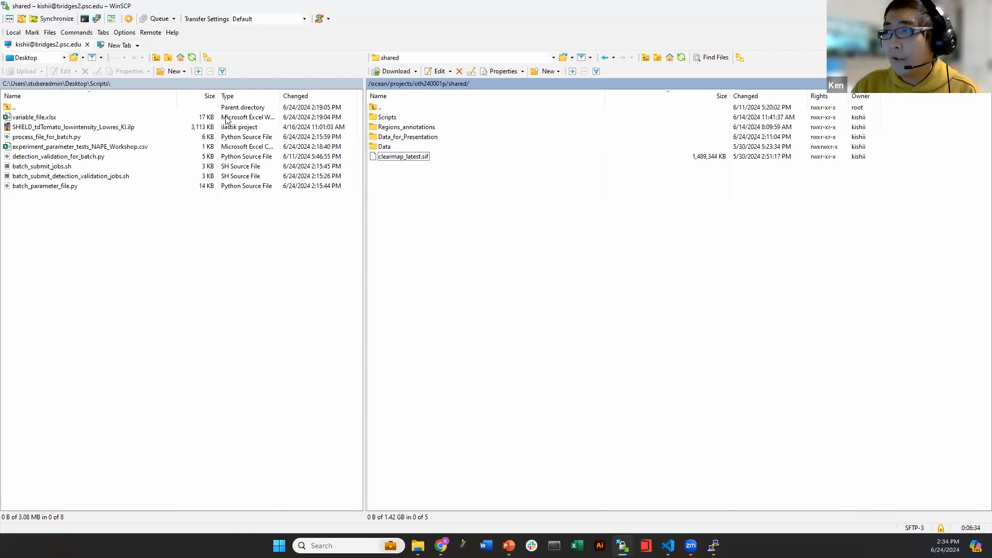
pyautogui.click(439, 84)
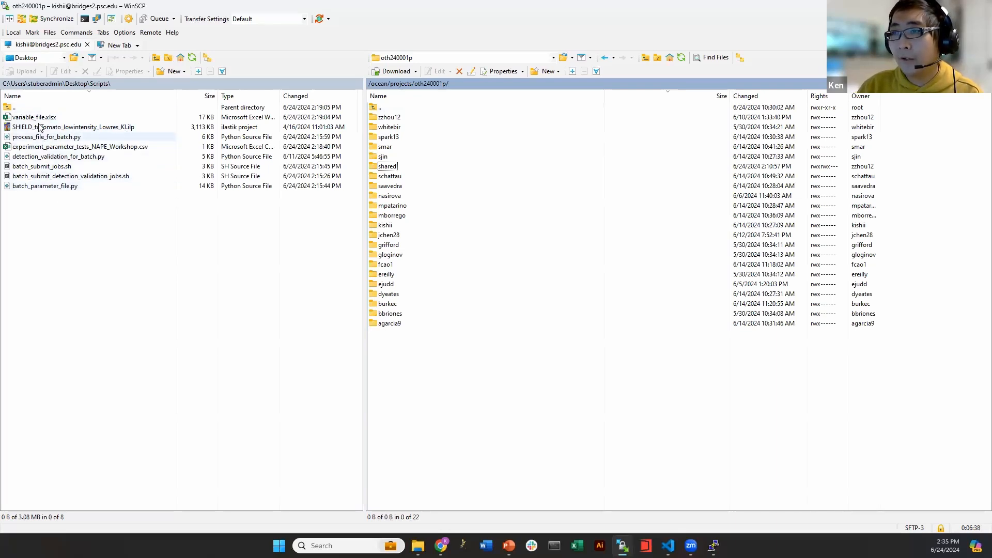
# Open your own user folder under oth240001p, then its empty Scripts subfolder
pyautogui.doubleClick(385, 225)
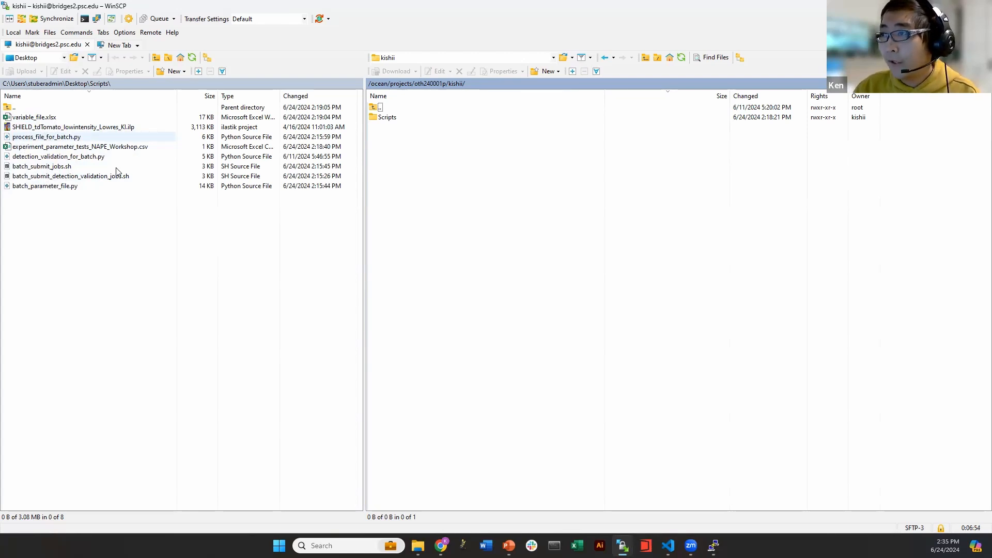
pyautogui.doubleClick(379, 119)
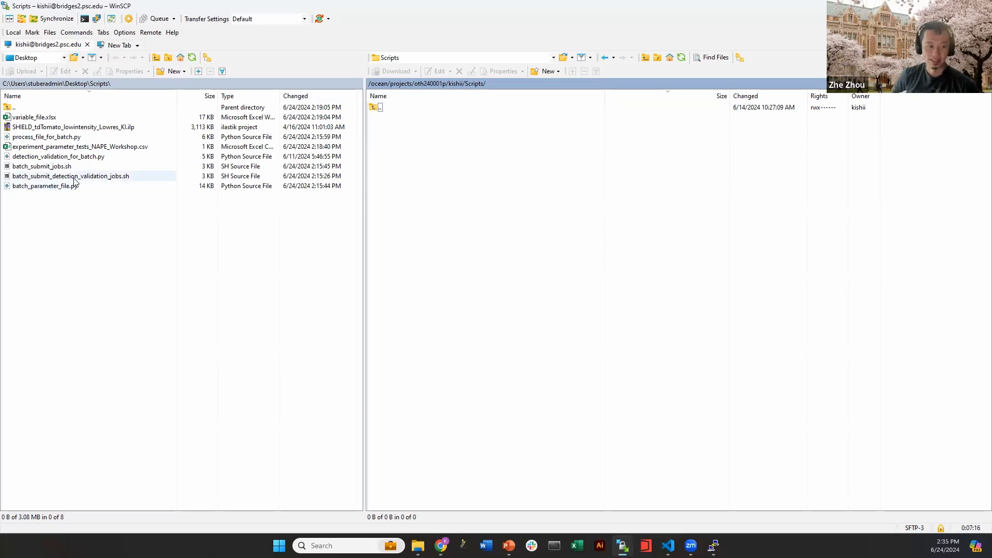
# In a new Chrome tab, enter 'clearmap' to load the GitHub ClearMap repository
pyautogui.hotkey('alt', 'Tab')
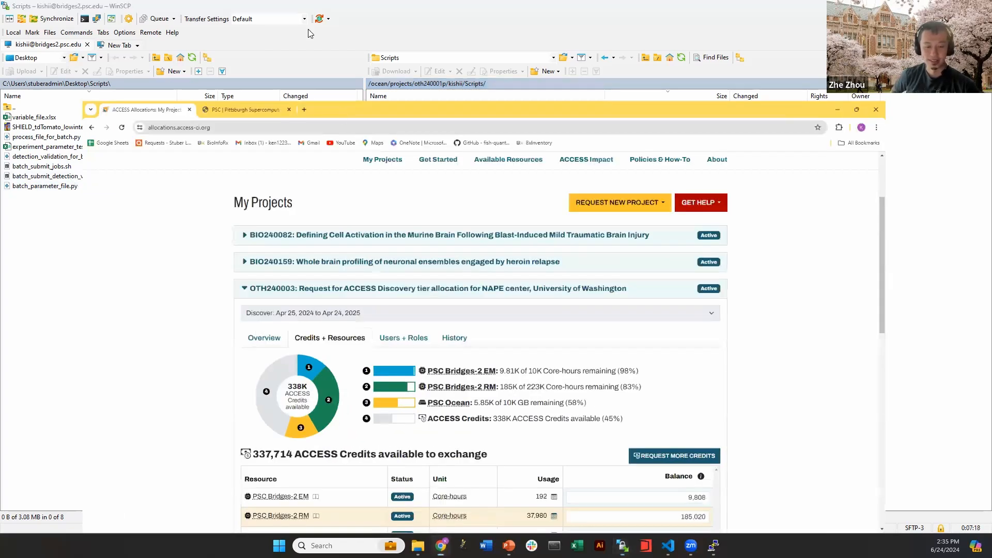
pyautogui.click(276, 10)
pyautogui.write('clearp')
pyautogui.press('BackSpace')
pyautogui.write('map')
pyautogui.press('Return')
pyautogui.moveTo(555, 3); pyautogui.dragTo(493, 3)
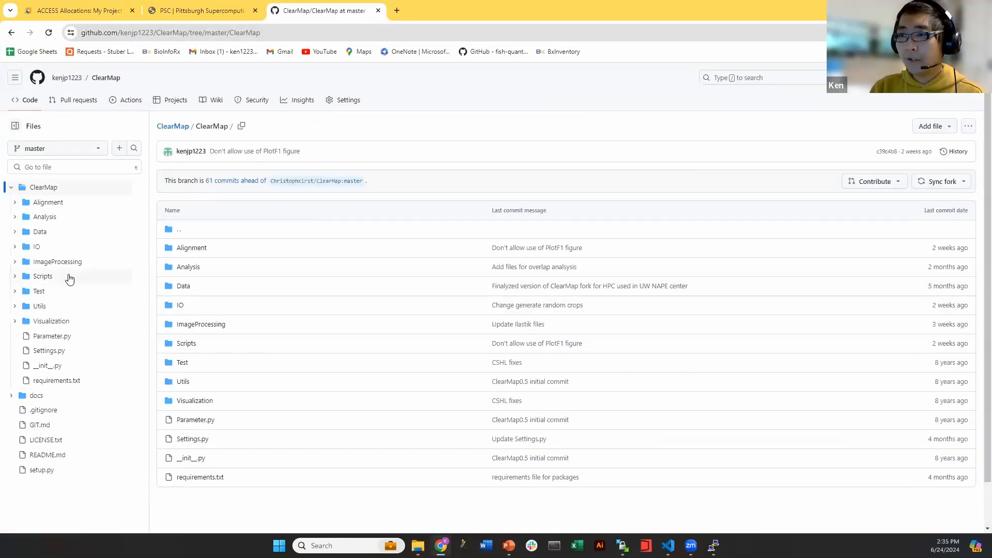
# Browse GitHub's ClearMap Scripts/batch processing files, checking batch_parameter_file.py, then switch back to WinSCP
pyautogui.click(43, 275)
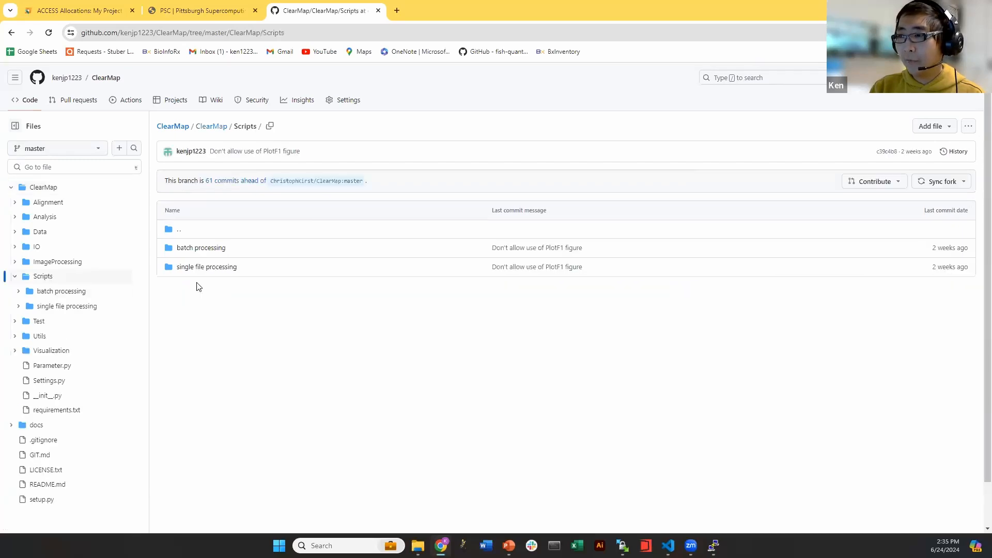
pyautogui.click(200, 249)
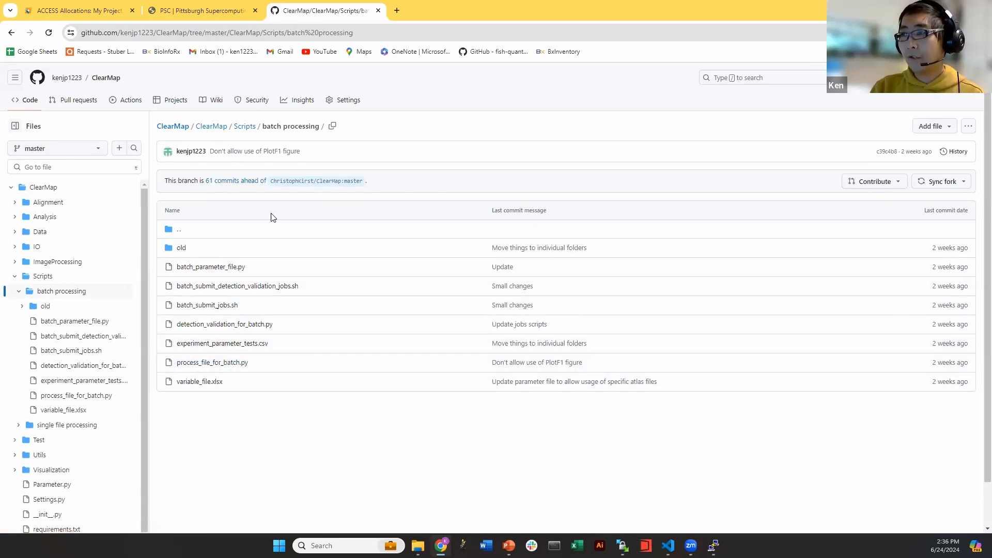
pyautogui.rightClick(217, 265)
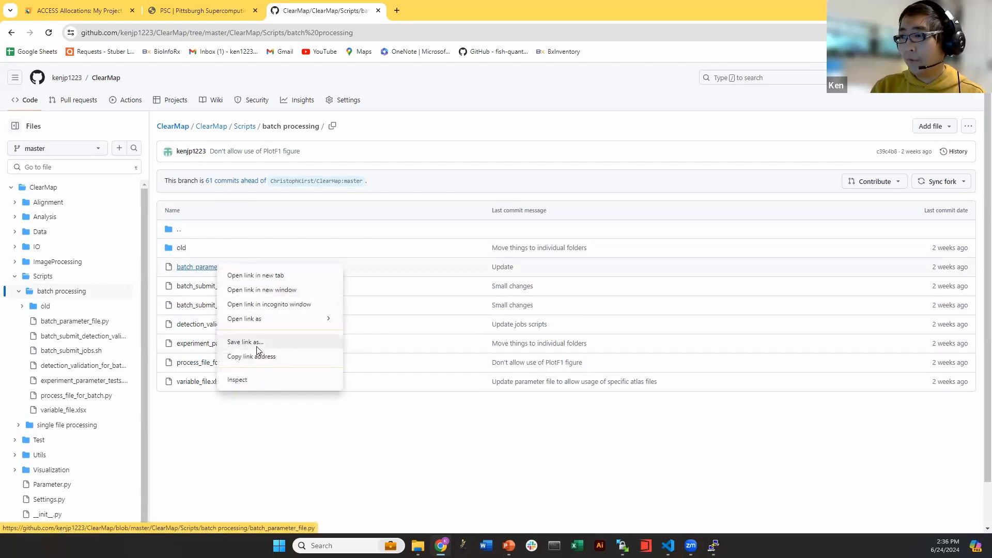
pyautogui.click(390, 398)
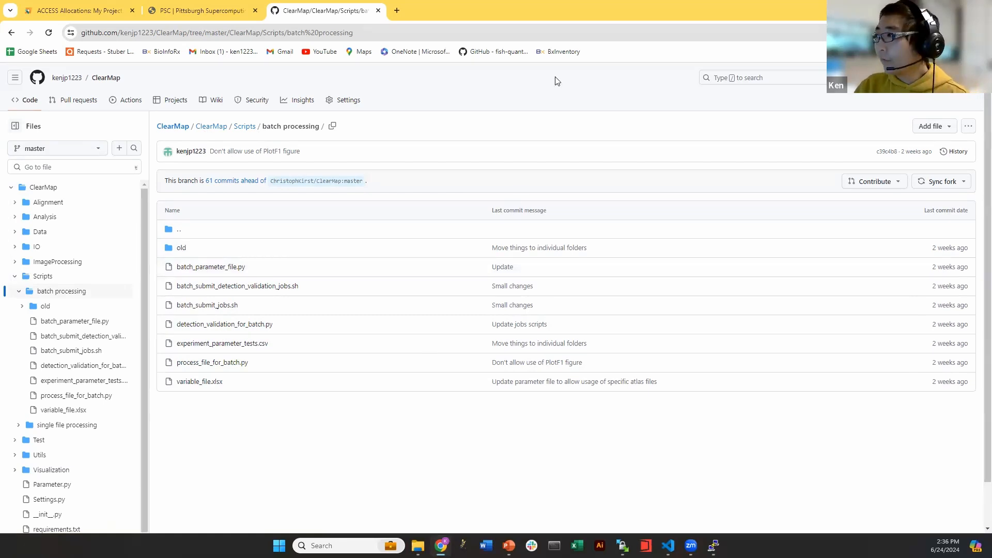
pyautogui.hotkey('alt', 'Tab')
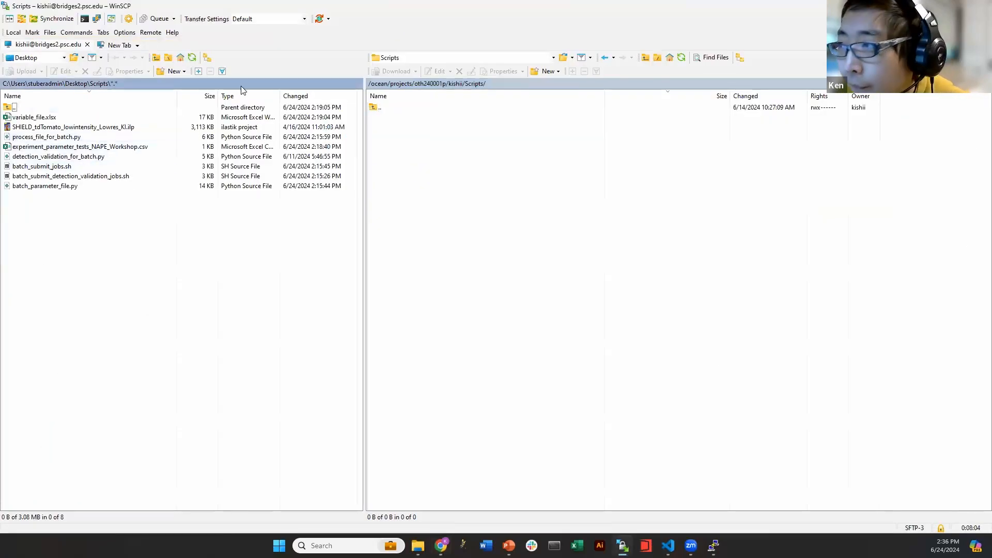
# Widen the local Name column so both batch_submit .sh script names show in full
pyautogui.moveTo(175, 96); pyautogui.dragTo(192, 95)
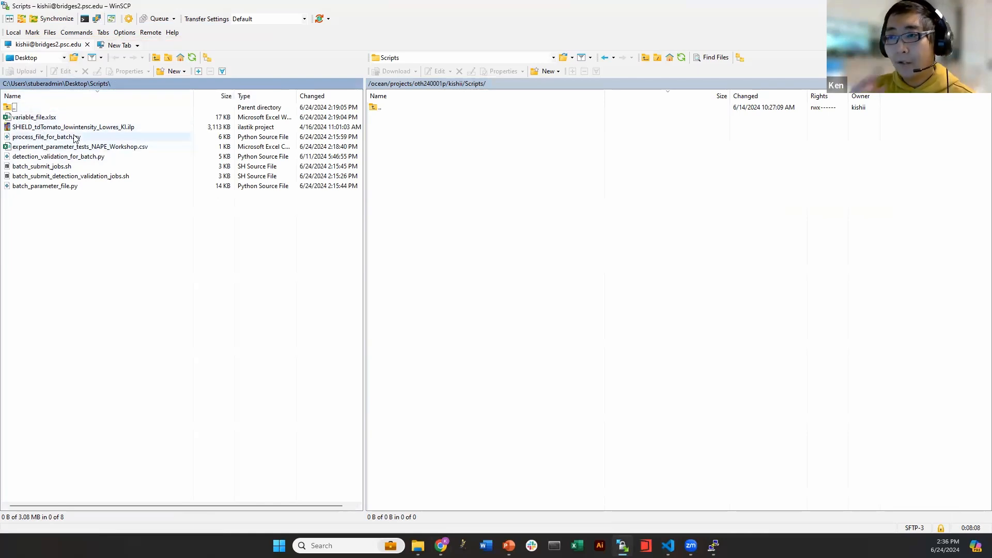
pyautogui.click(50, 165)
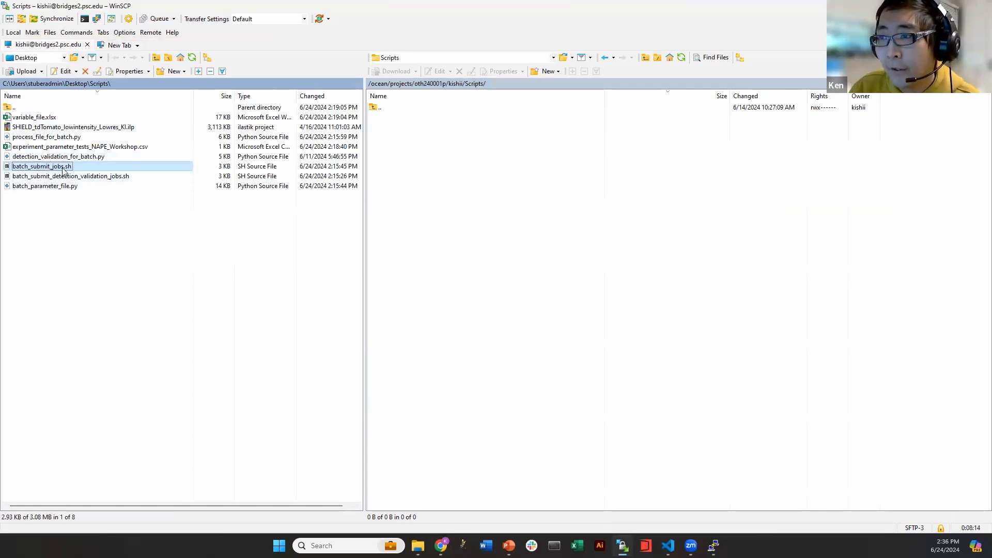
pyautogui.click(64, 176)
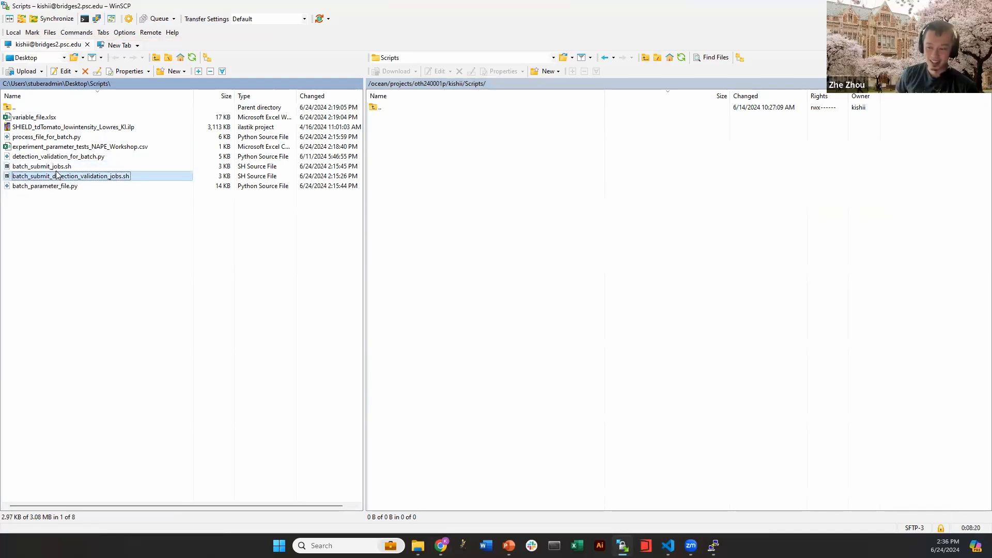
pyautogui.click(81, 220)
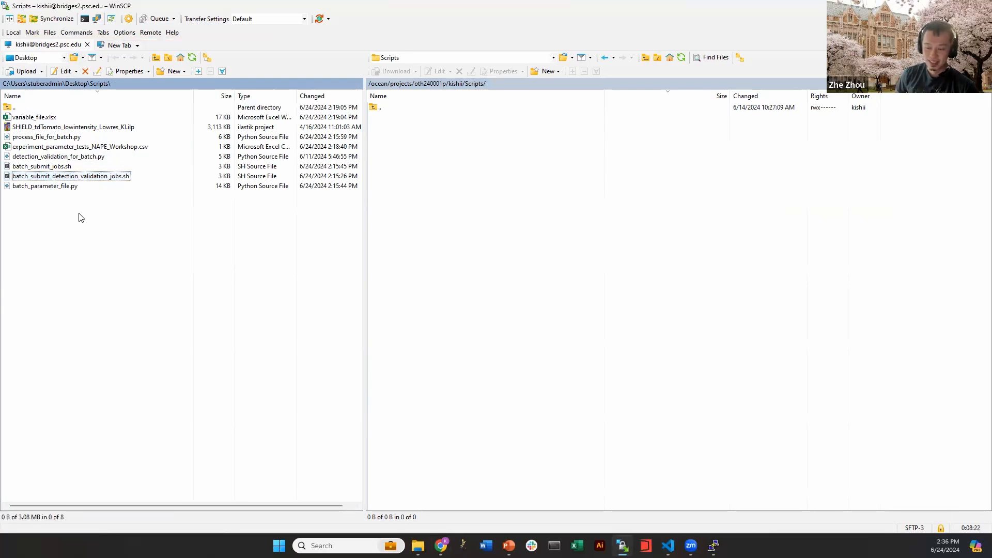
pyautogui.moveTo(420, 540)
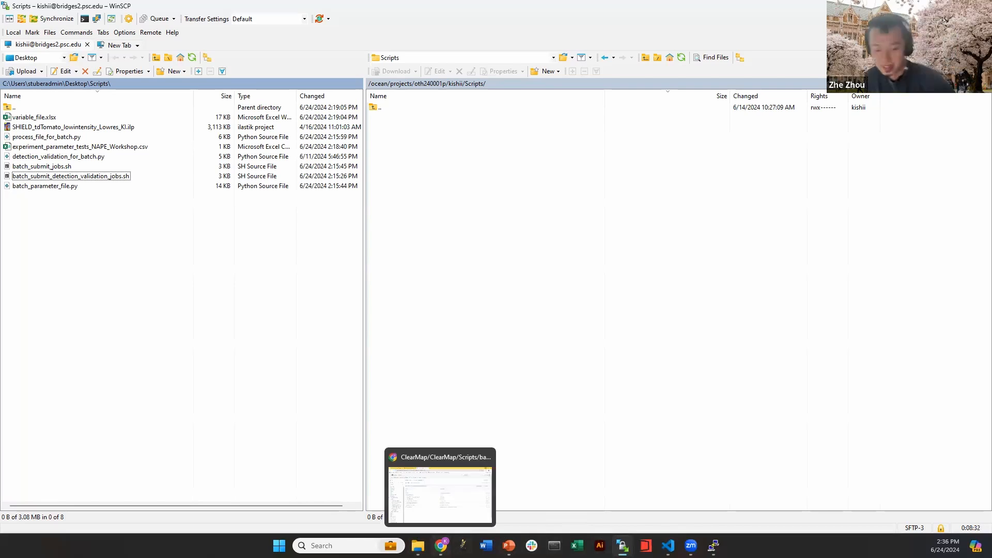
# Tile the GitHub browser on the right half with WinSCP on the left
pyautogui.click(440, 495)
pyautogui.moveTo(484, 12); pyautogui.dragTo(990, 129)
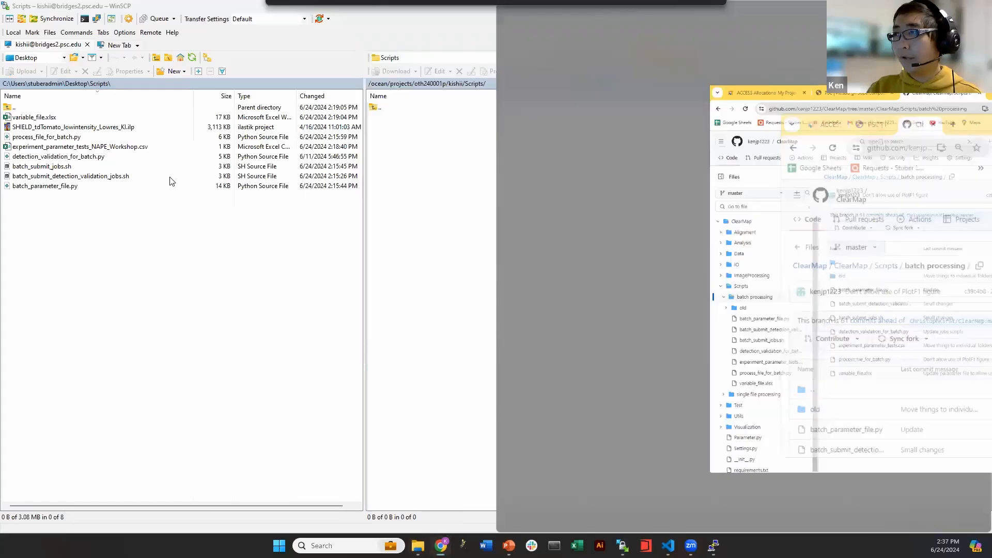
pyautogui.click(144, 154)
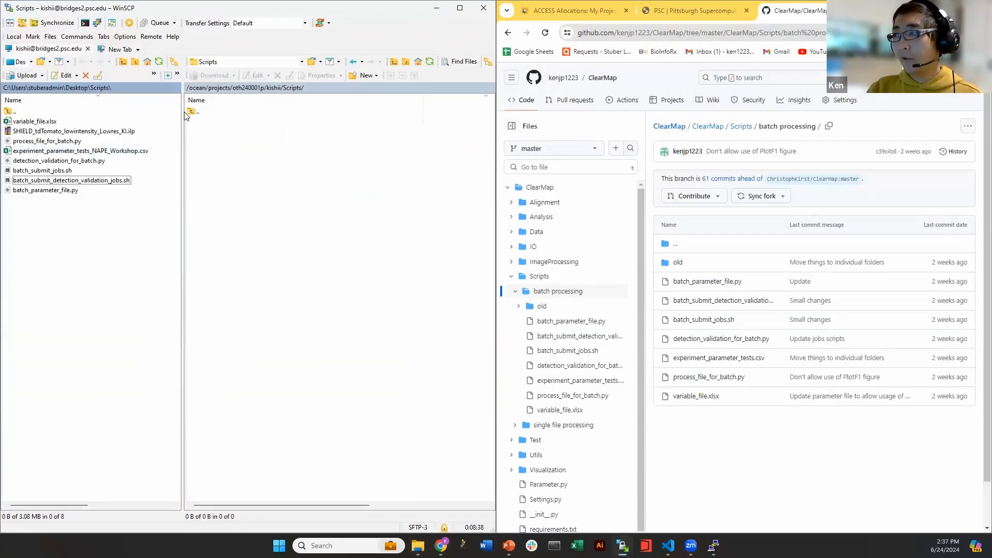
# Open batch_submit_jobs.sh full-screen and point out its editable settings on lines 3–8
pyautogui.click(711, 325)
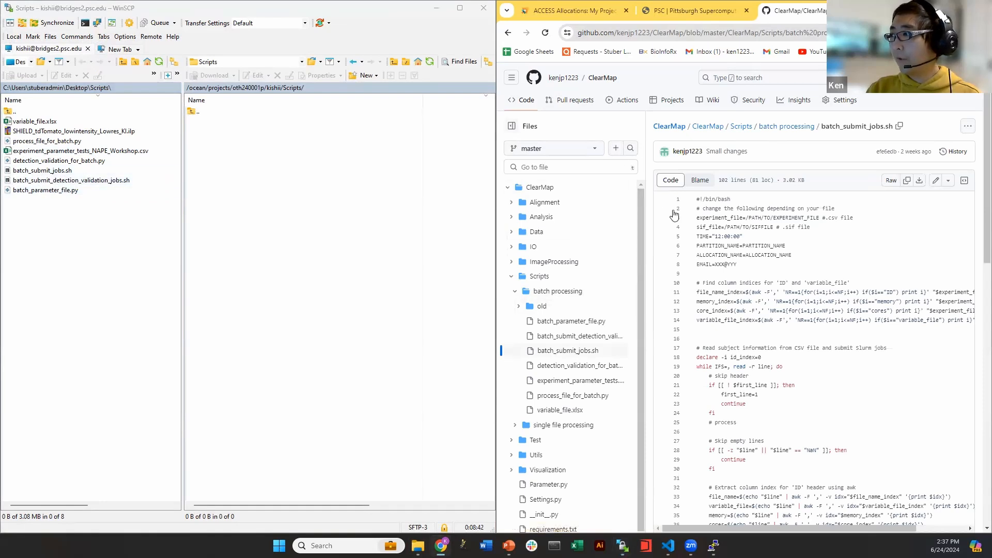
pyautogui.moveTo(733, 255); pyautogui.dragTo(738, 265)
pyautogui.moveTo(913, 11); pyautogui.dragTo(606, 58)
pyautogui.click(587, 49)
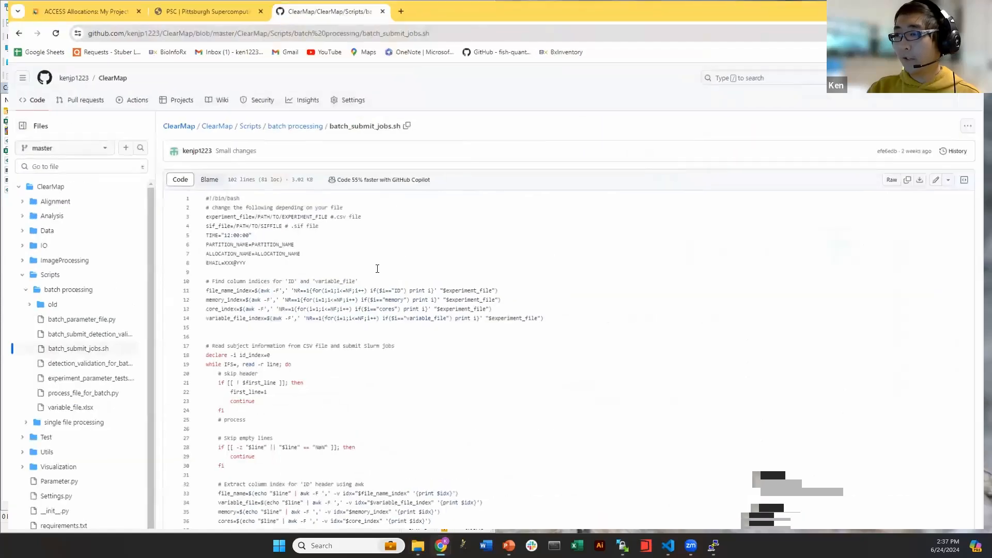
pyautogui.scroll(-1, 232, 207)
pyautogui.click(220, 196)
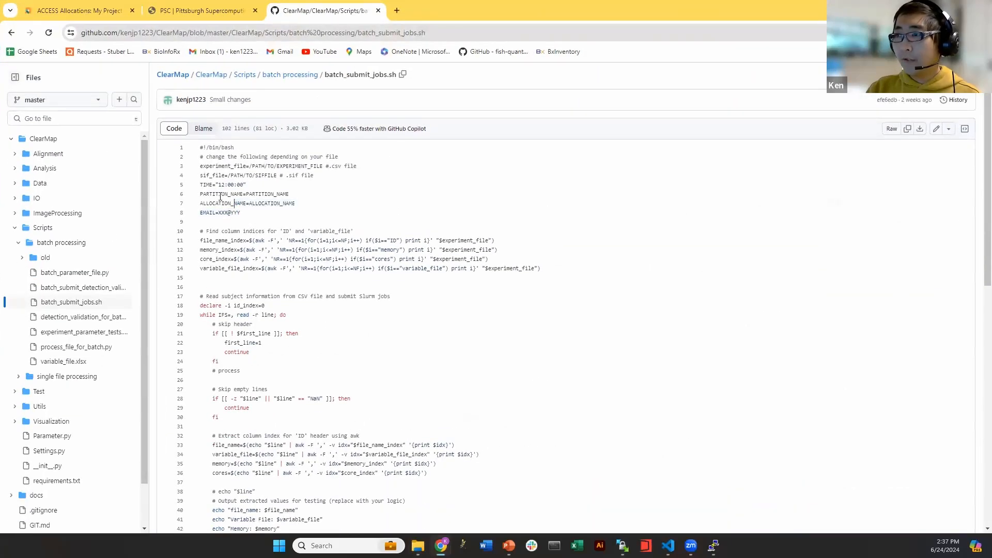
pyautogui.moveTo(200, 162); pyautogui.dragTo(259, 203)
pyautogui.click(258, 203)
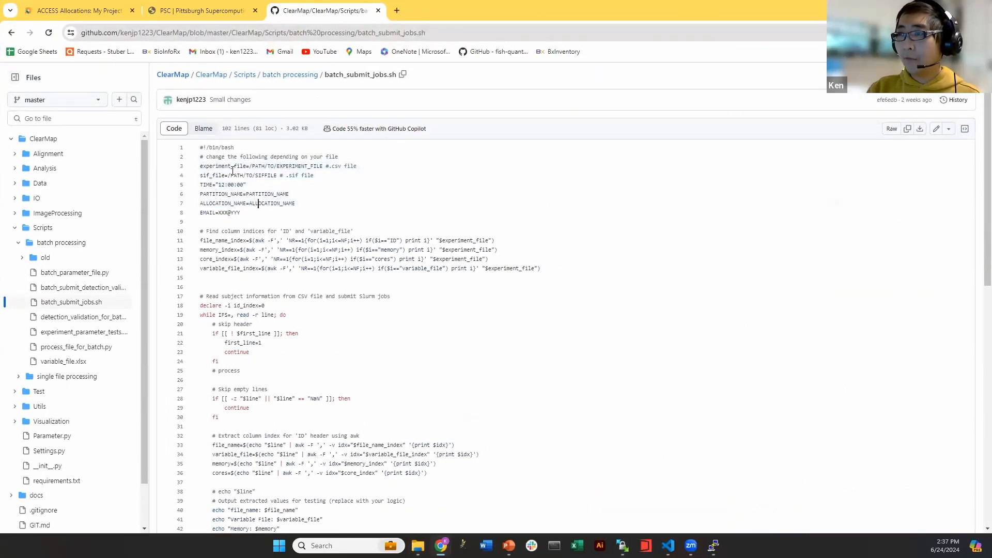
pyautogui.moveTo(206, 157); pyautogui.dragTo(339, 157)
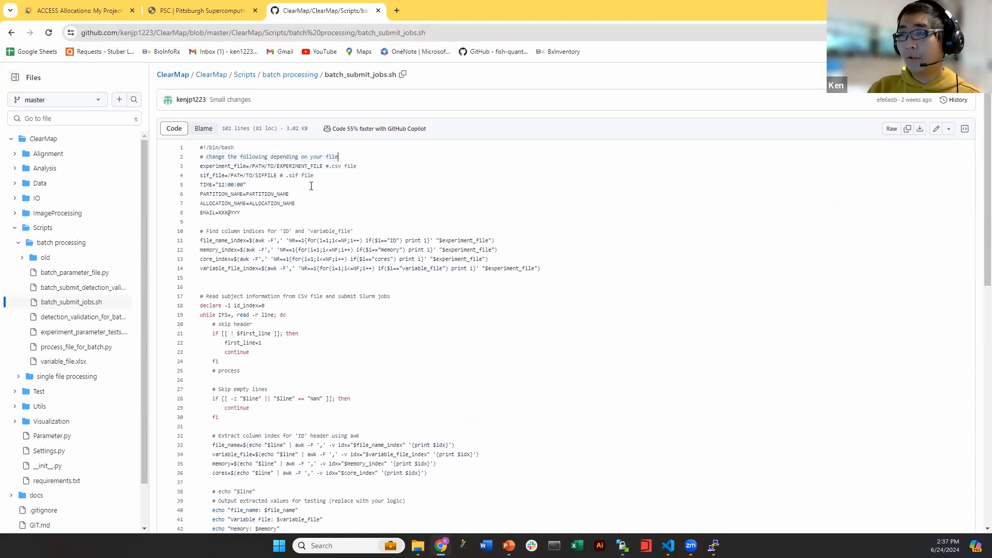
pyautogui.moveTo(252, 212); pyautogui.dragTo(196, 170)
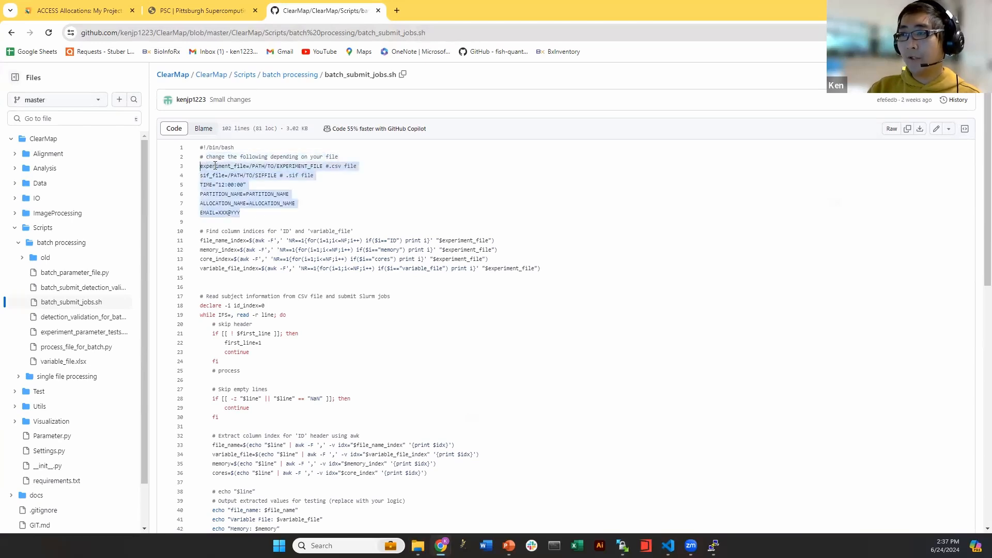
pyautogui.click(215, 165)
# Review batch_submit_detection_validation_jobs.sh settings, then the parameter, validation, CSV and processing files
pyautogui.click(78, 288)
pyautogui.moveTo(253, 214); pyautogui.dragTo(199, 170)
pyautogui.click(240, 179)
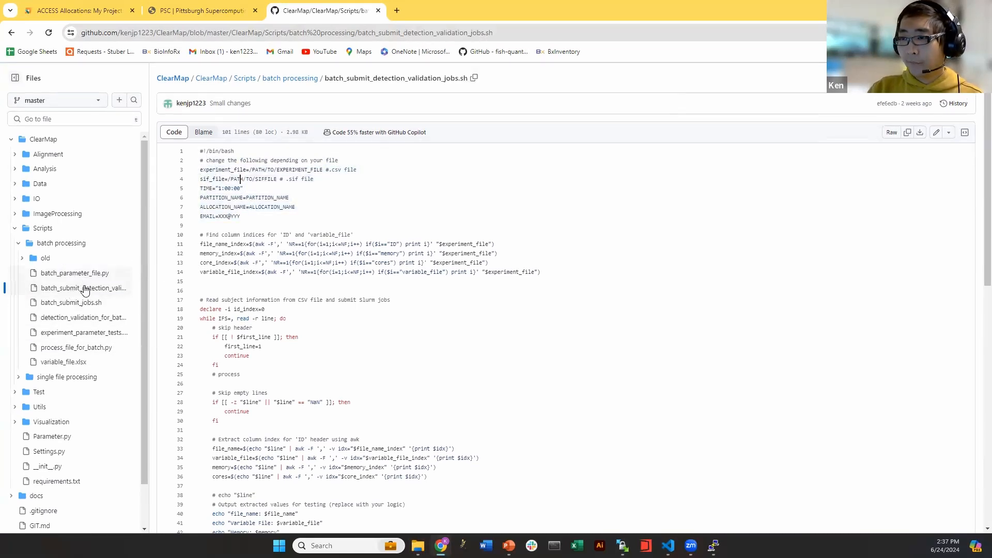
pyautogui.click(97, 274)
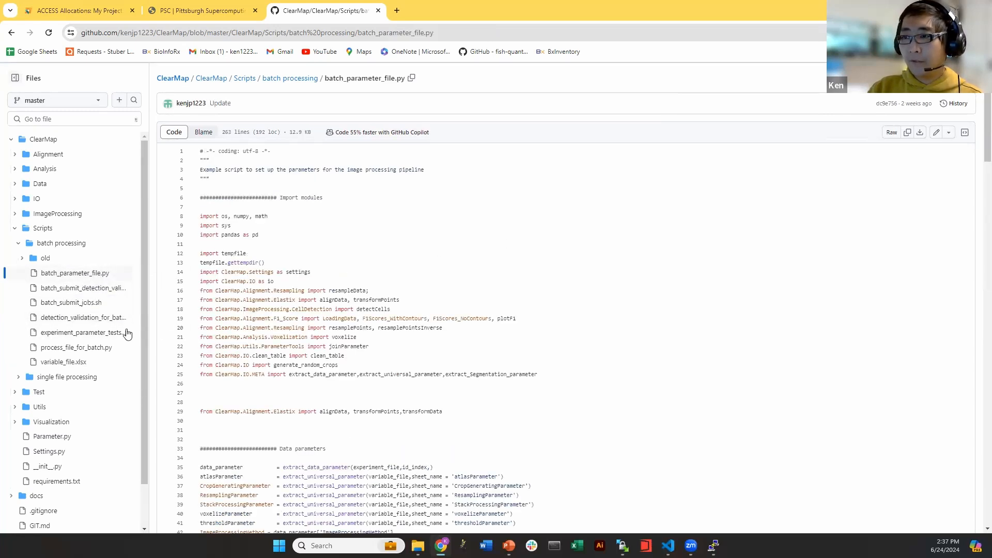
pyautogui.click(78, 320)
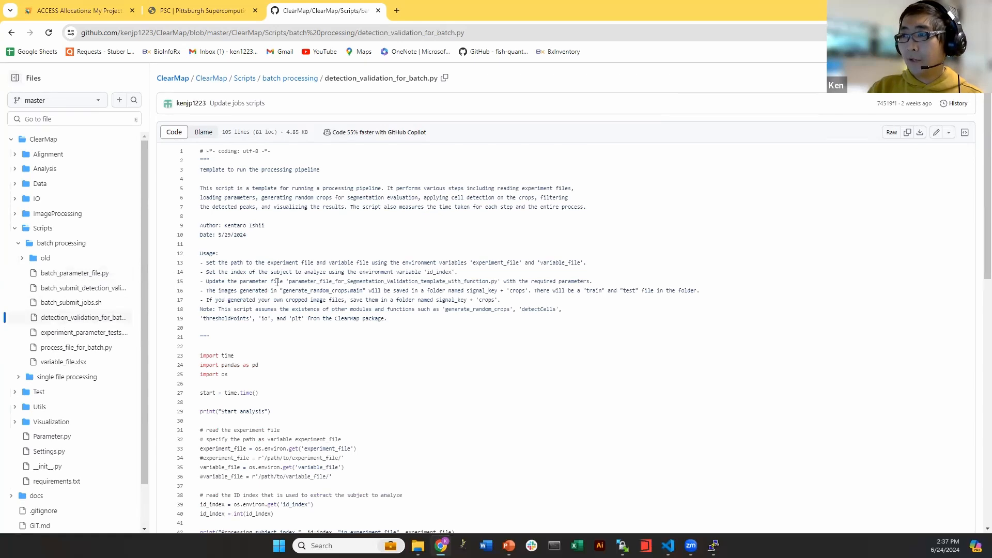
pyautogui.click(39, 335)
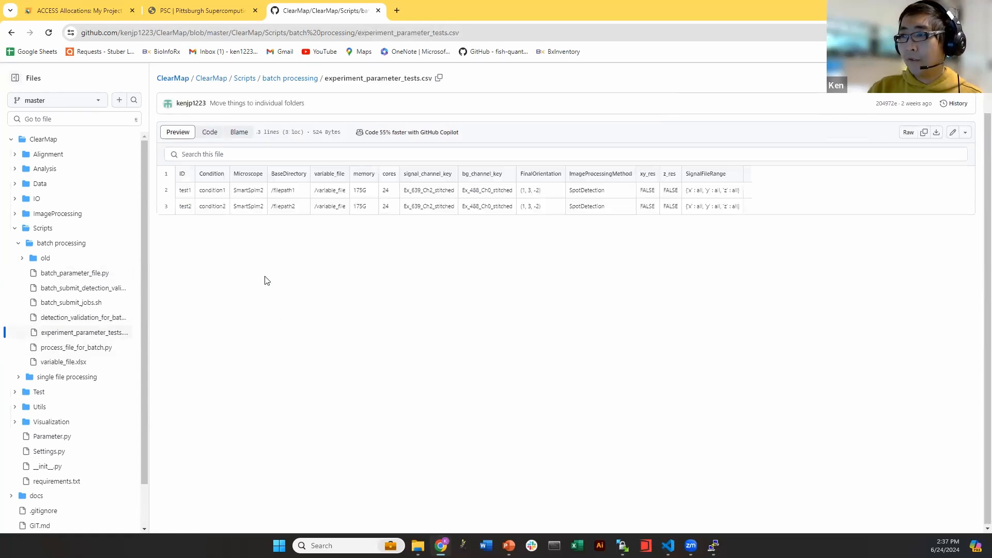
pyautogui.click(82, 349)
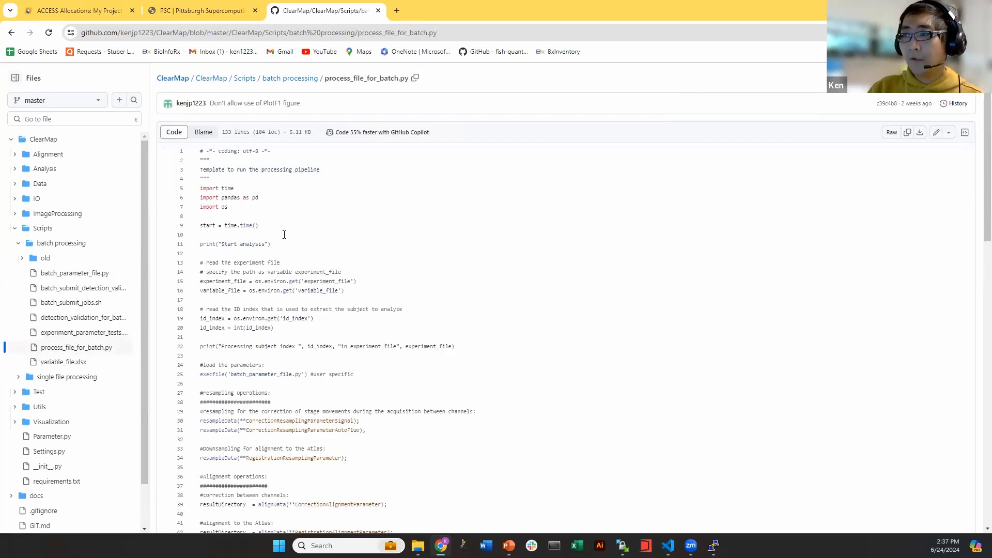
pyautogui.scroll(-2, 284, 234)
pyautogui.scroll(-2, 304, 229)
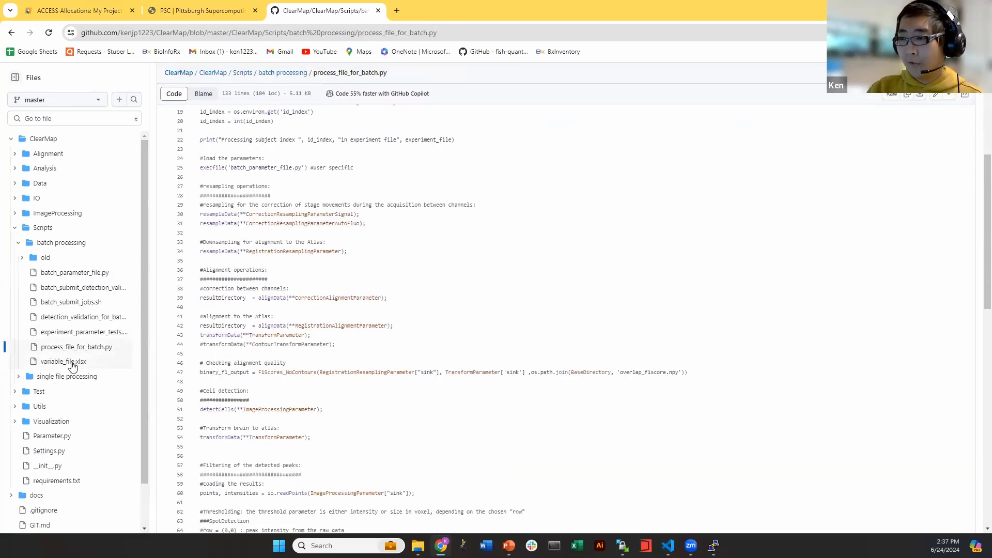
# Revisit both batch submit scripts, highlighting the settings block ending at the EMAIL line
pyautogui.click(77, 288)
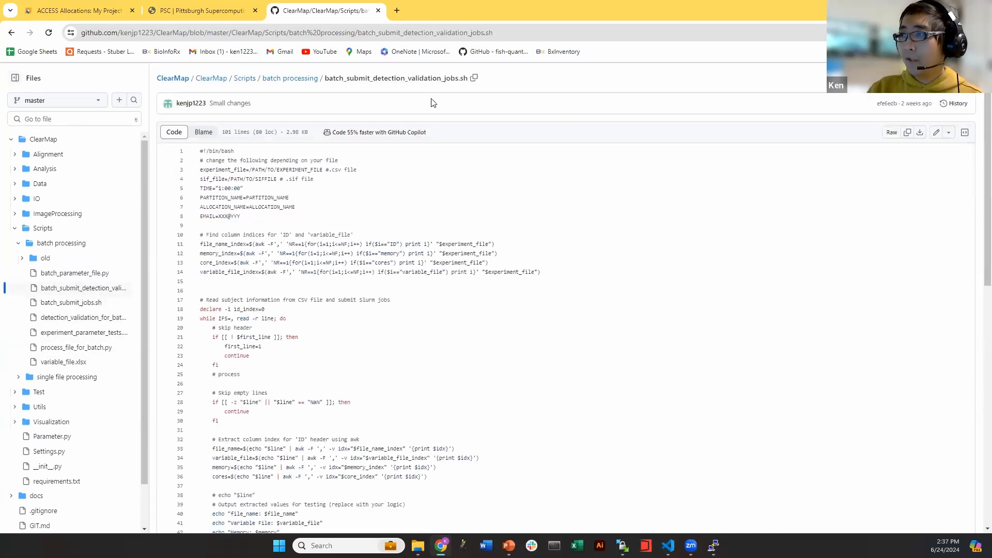
pyautogui.click(464, 88)
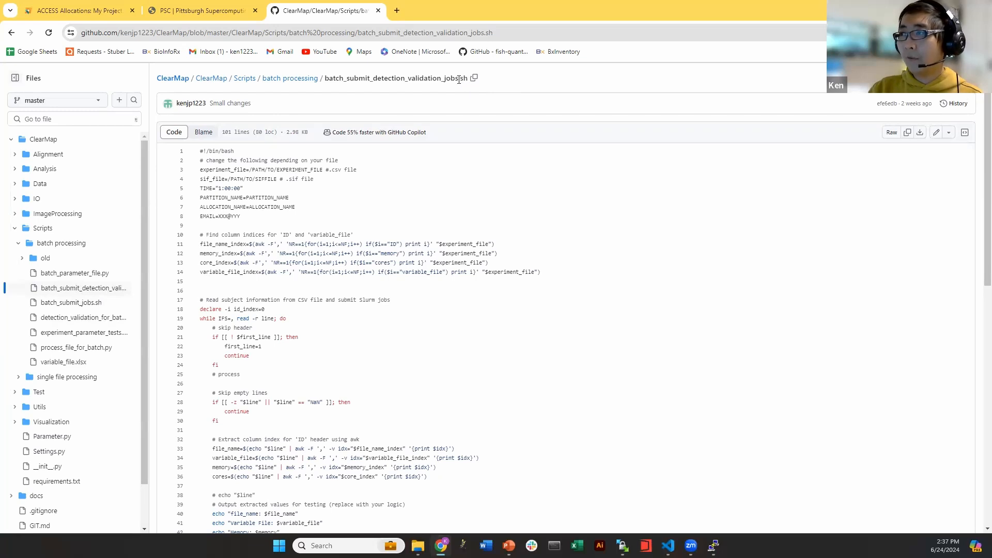
pyautogui.click(88, 300)
pyautogui.moveTo(242, 217); pyautogui.dragTo(198, 171)
pyautogui.click(218, 188)
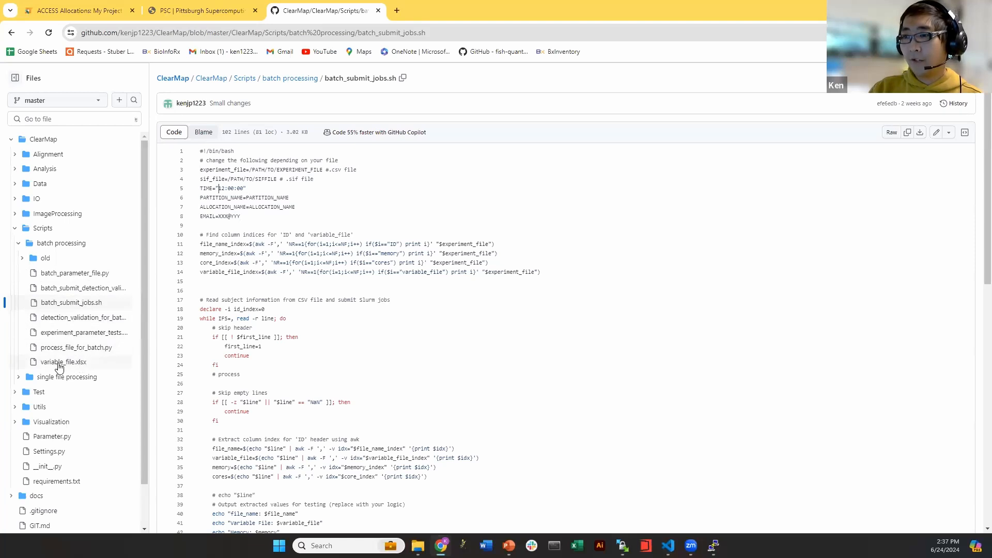
# Widen the file tree to show full names and open experiment_parameter_tests.csv
pyautogui.click(91, 367)
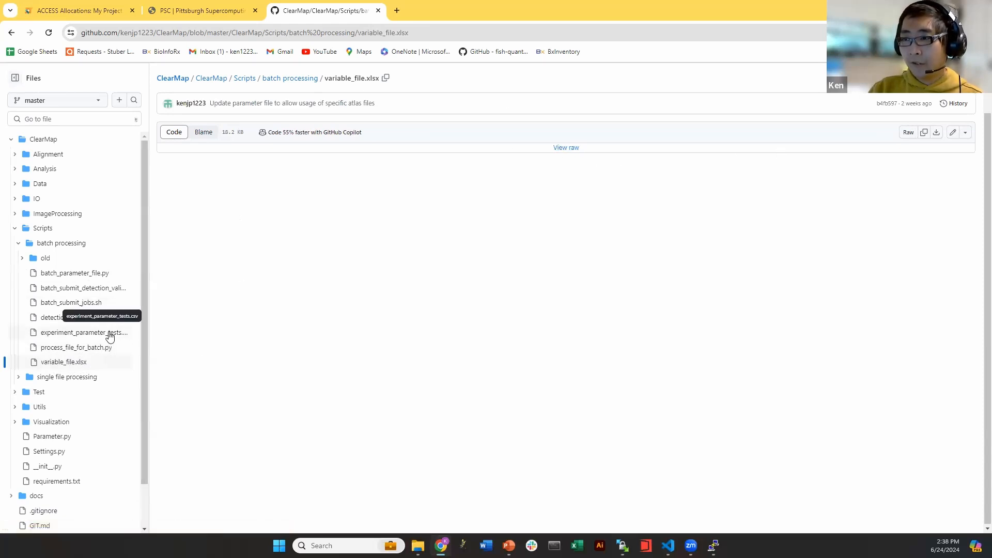
pyautogui.moveTo(141, 331); pyautogui.dragTo(321, 327)
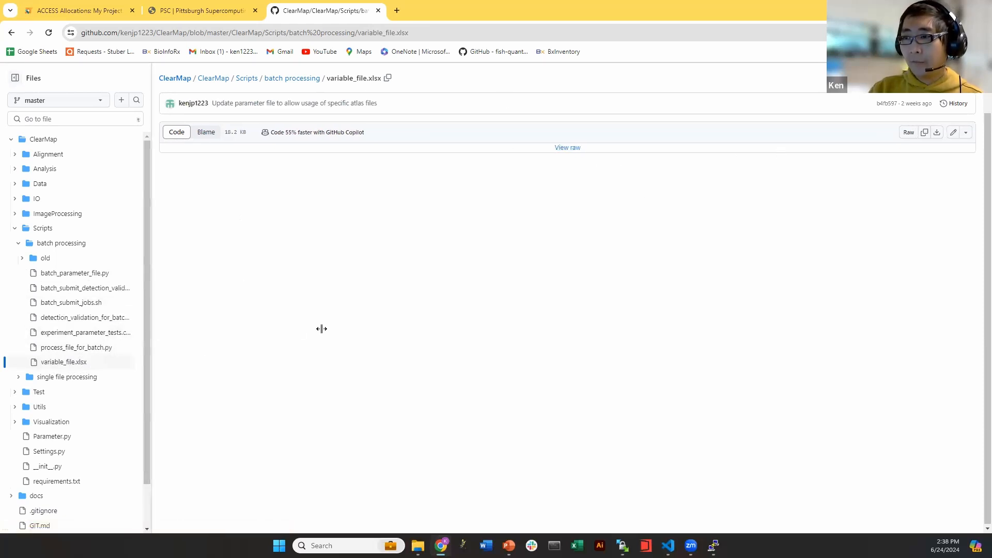
pyautogui.click(113, 336)
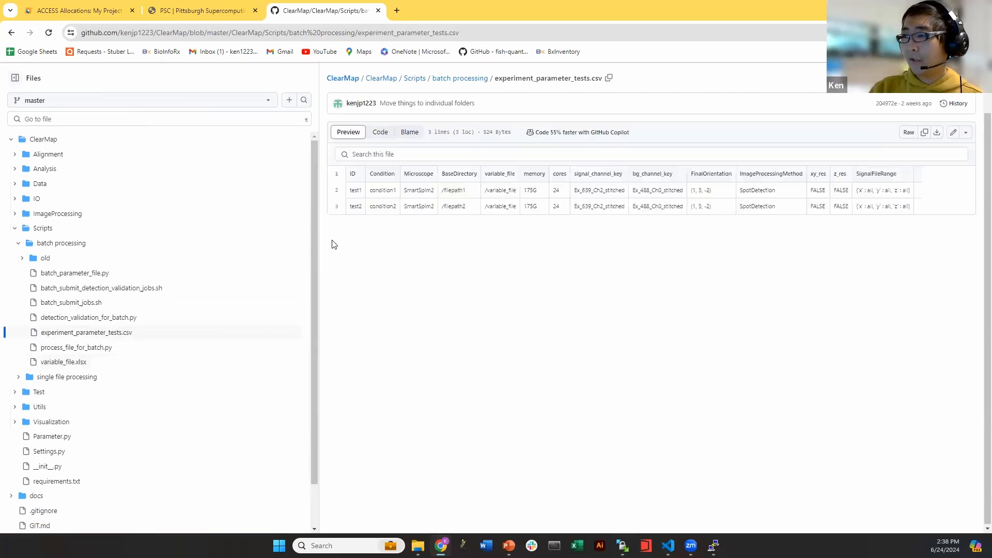
# Narrow the tree, point out test1, condition1 and /filepath1 in the CSV rows, then open variable_file.xlsx
pyautogui.moveTo(319, 239); pyautogui.dragTo(252, 242)
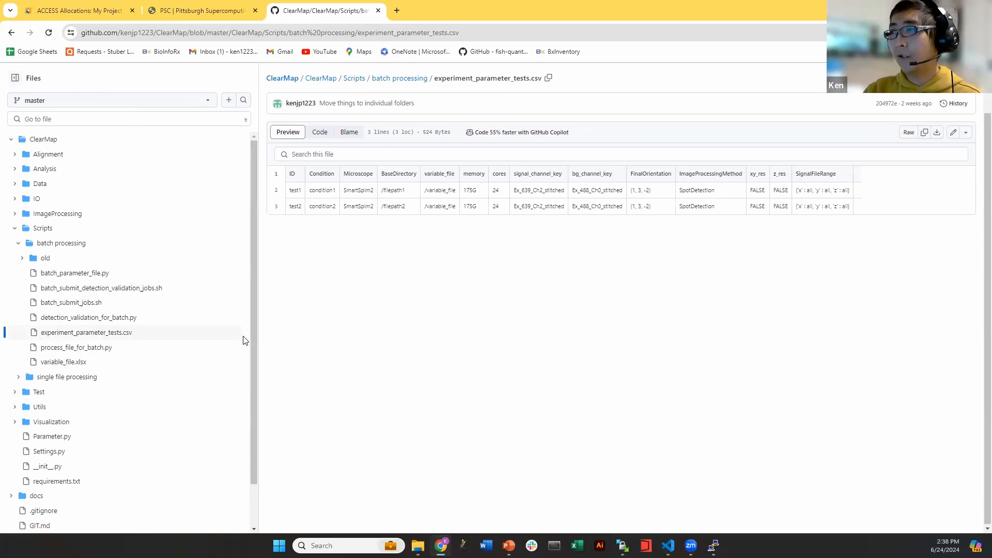
pyautogui.moveTo(290, 191); pyautogui.dragTo(361, 205)
pyautogui.click(371, 188)
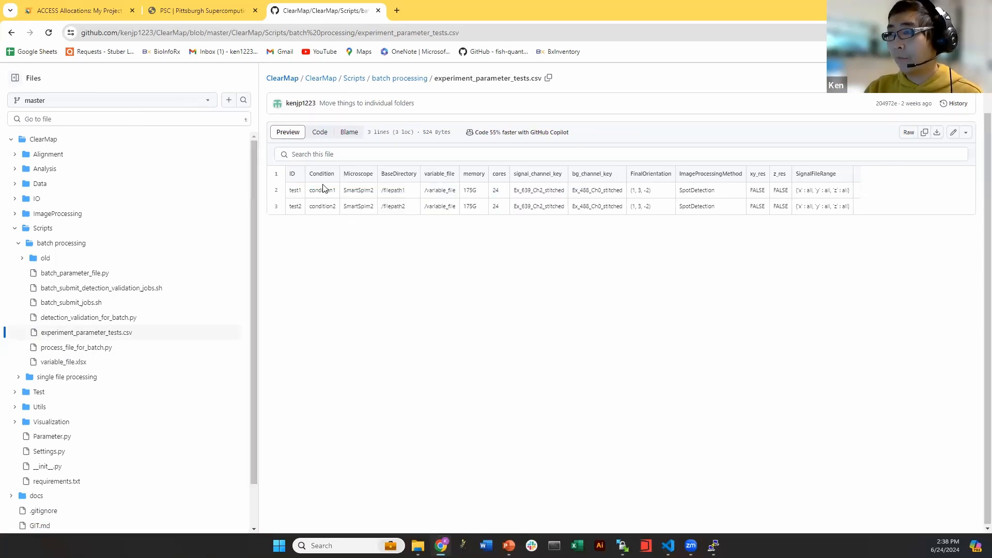
pyautogui.moveTo(859, 212); pyautogui.dragTo(465, 206)
pyautogui.doubleClick(294, 190)
pyautogui.doubleClick(331, 189)
pyautogui.moveTo(382, 189); pyautogui.dragTo(415, 192)
pyautogui.click(415, 191)
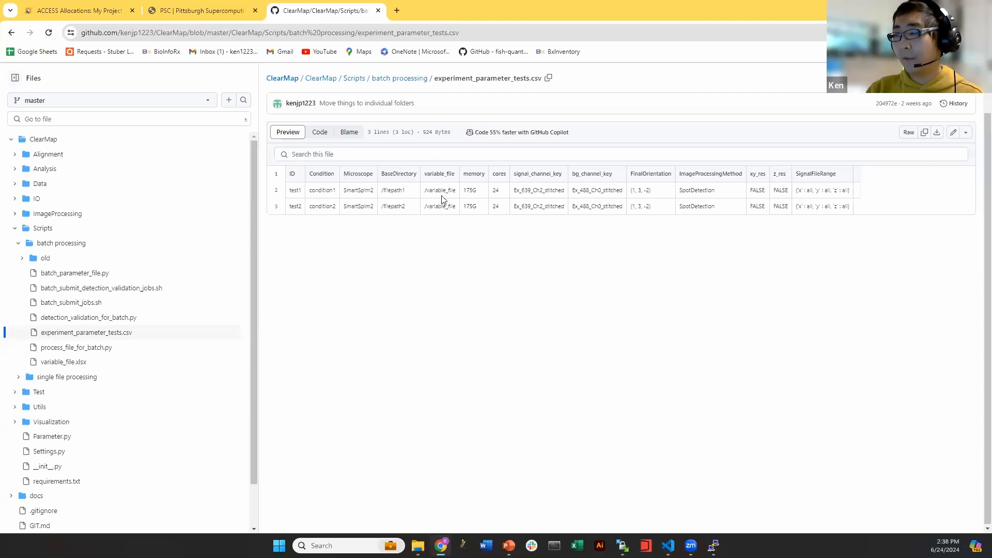
pyautogui.moveTo(287, 194); pyautogui.dragTo(859, 197)
pyautogui.click(859, 197)
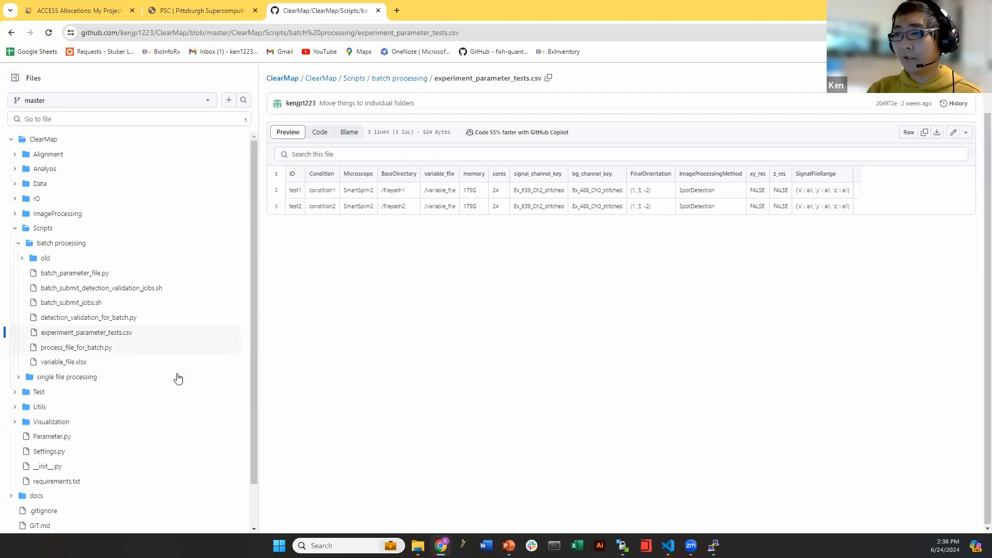
pyautogui.click(72, 361)
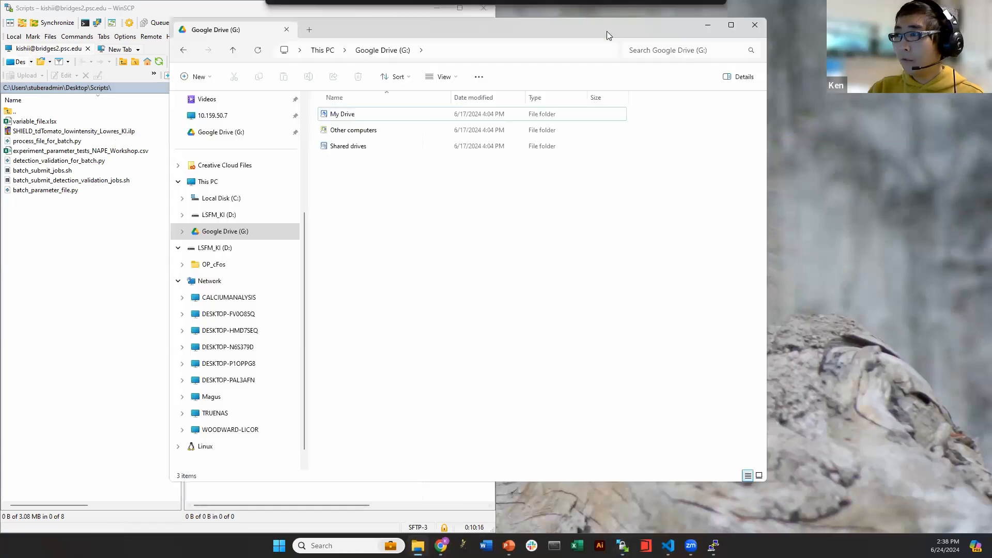
# Paste WinSCP's local Scripts path into File Explorer and open variable_file.xlsx in Excel
pyautogui.doubleClick(607, 31)
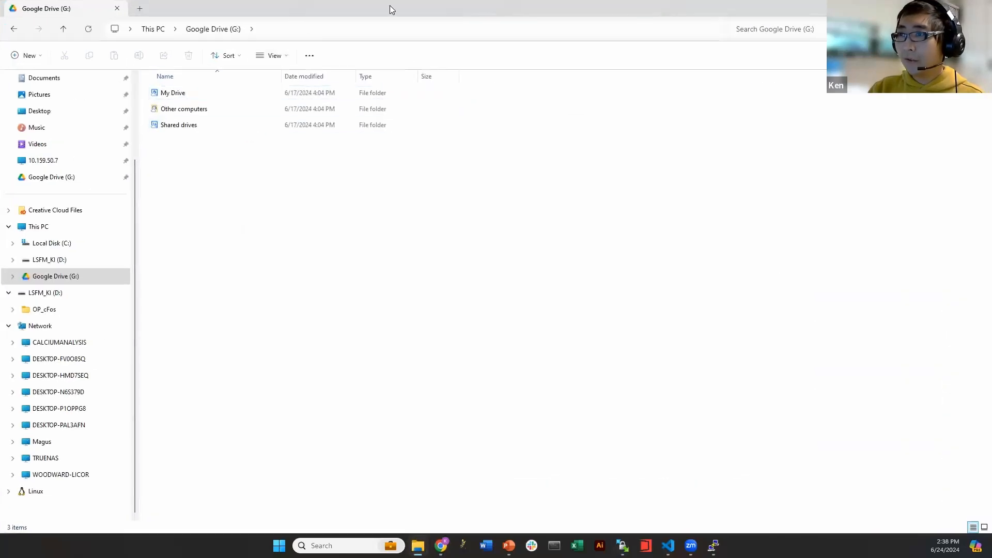
pyautogui.doubleClick(390, 6)
pyautogui.rightClick(92, 86)
pyautogui.click(370, 209)
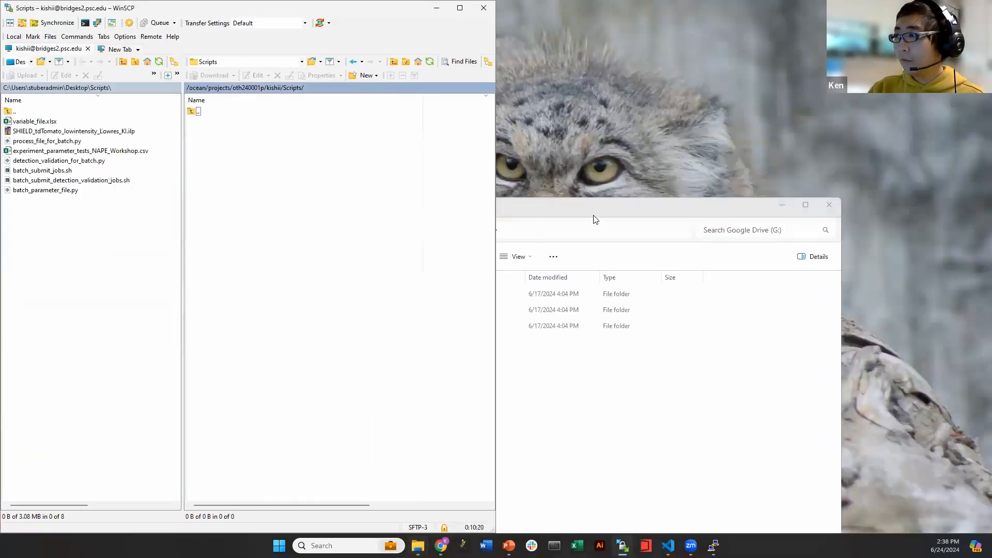
pyautogui.click(554, 227)
pyautogui.write('C:\\Users\\stuberadmin\\Desktop\\Scripts\\')
pyautogui.press('Return')
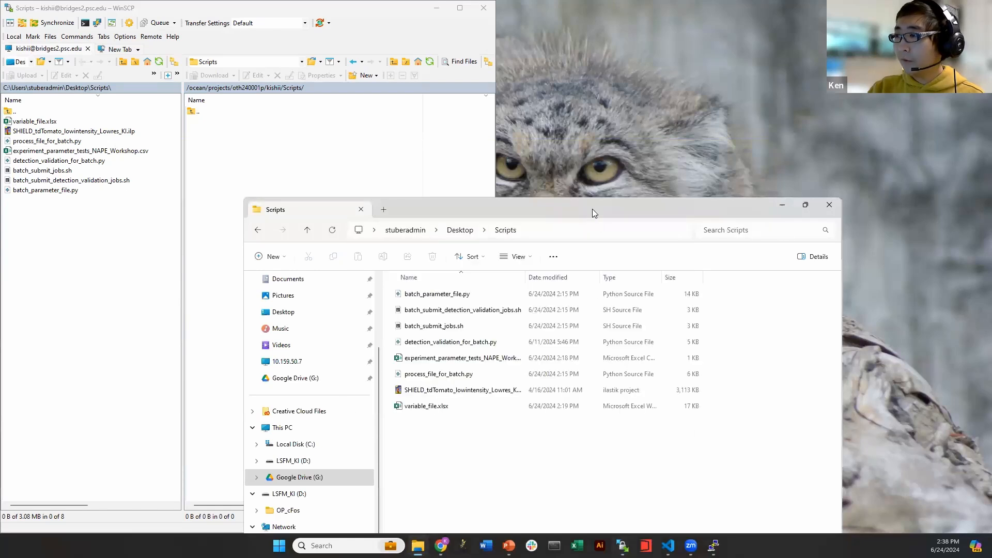
pyautogui.doubleClick(592, 208)
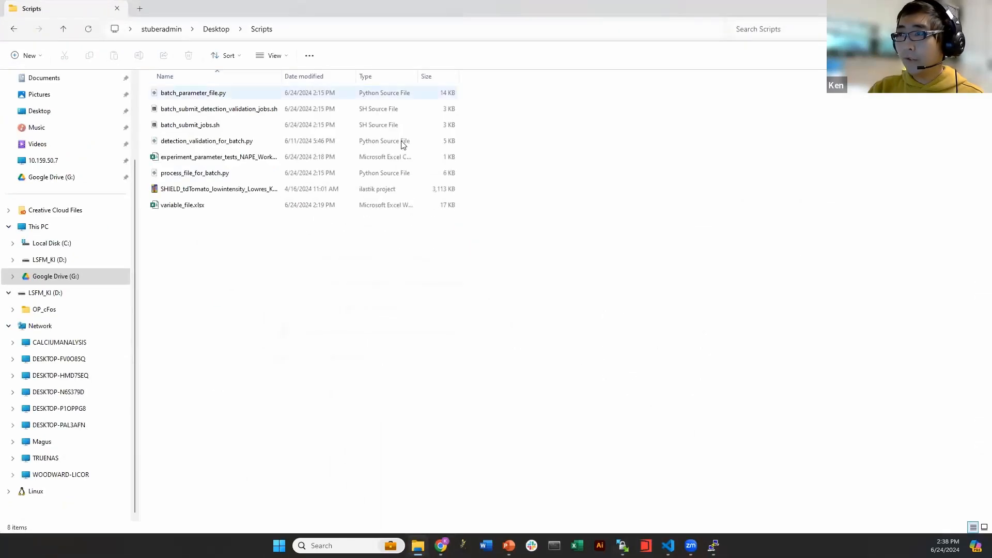
pyautogui.doubleClick(184, 207)
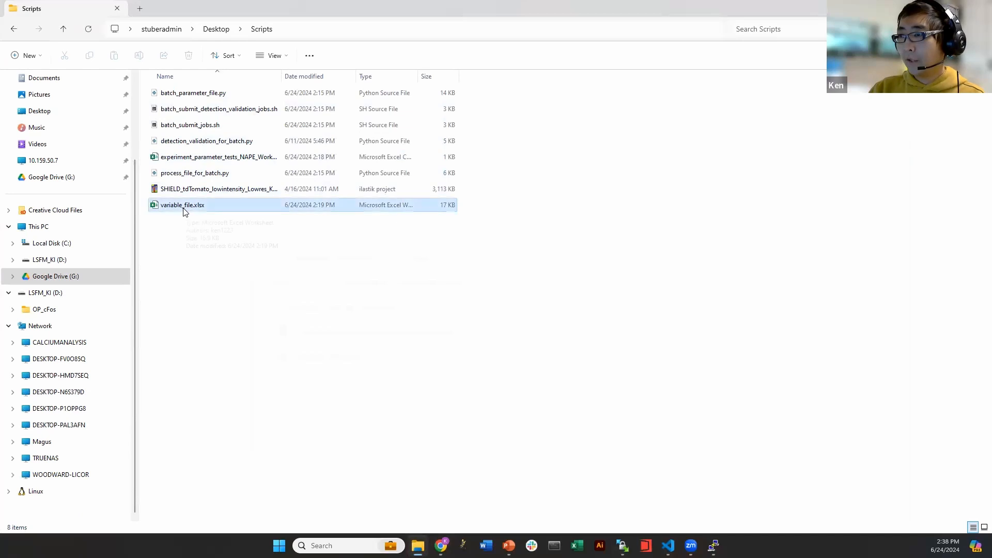
# Flip through every parameter sheet and select the SpotDetectionParameter block B1:J4
pyautogui.click(103, 513)
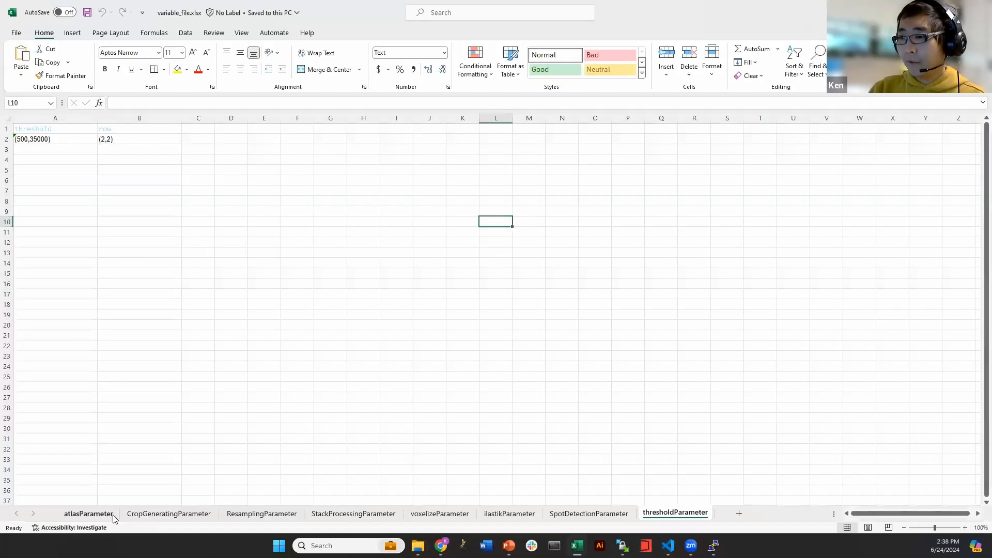
pyautogui.click(160, 513)
pyautogui.click(253, 513)
pyautogui.click(341, 513)
pyautogui.click(440, 513)
pyautogui.click(509, 513)
pyautogui.click(589, 514)
pyautogui.click(669, 515)
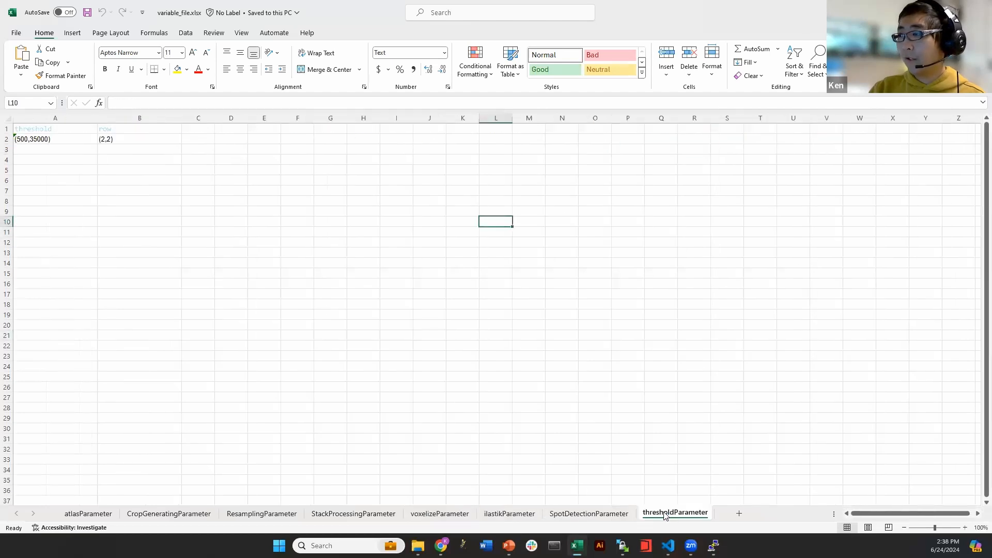
pyautogui.click(589, 517)
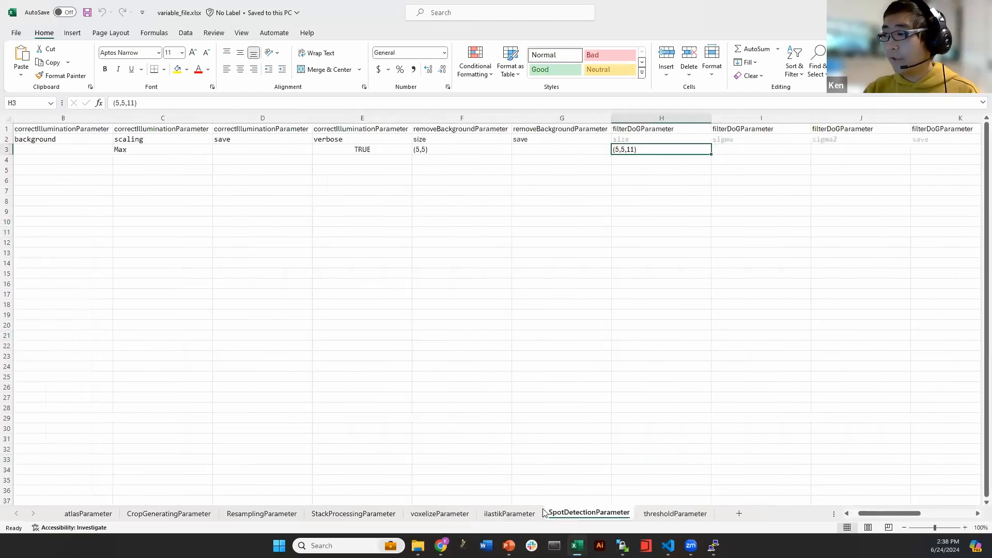
pyautogui.moveTo(39, 133)
pyautogui.mouseDown()
pyautogui.moveTo(57, 150)
pyautogui.moveTo(892, 151)
pyautogui.mouseUp()
pyautogui.click(858, 170)
pyautogui.moveTo(883, 513); pyautogui.dragTo(959, 518)
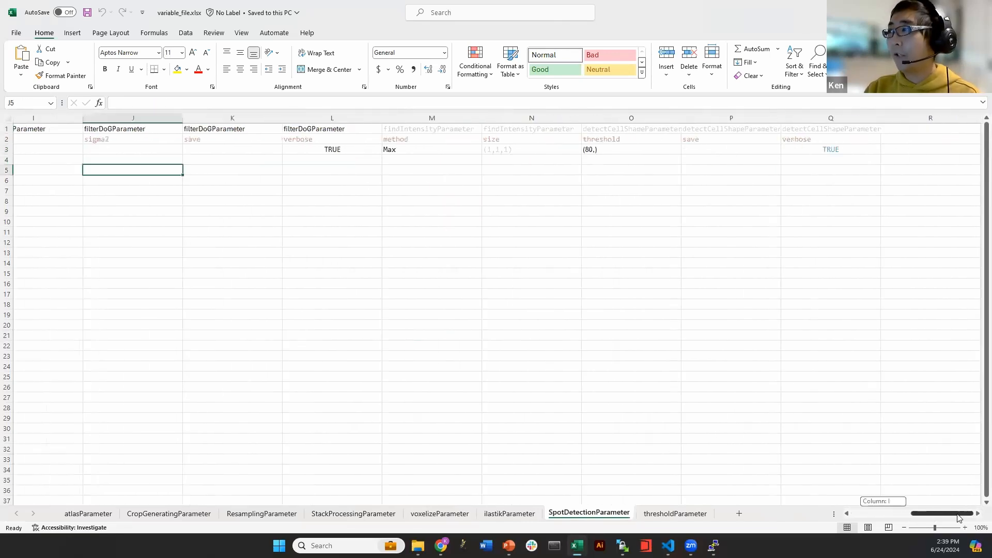
# Revisit the ilastik, StackProcessing, voxelize and CropGenerating parameter sheets
pyautogui.click(518, 514)
pyautogui.click(354, 514)
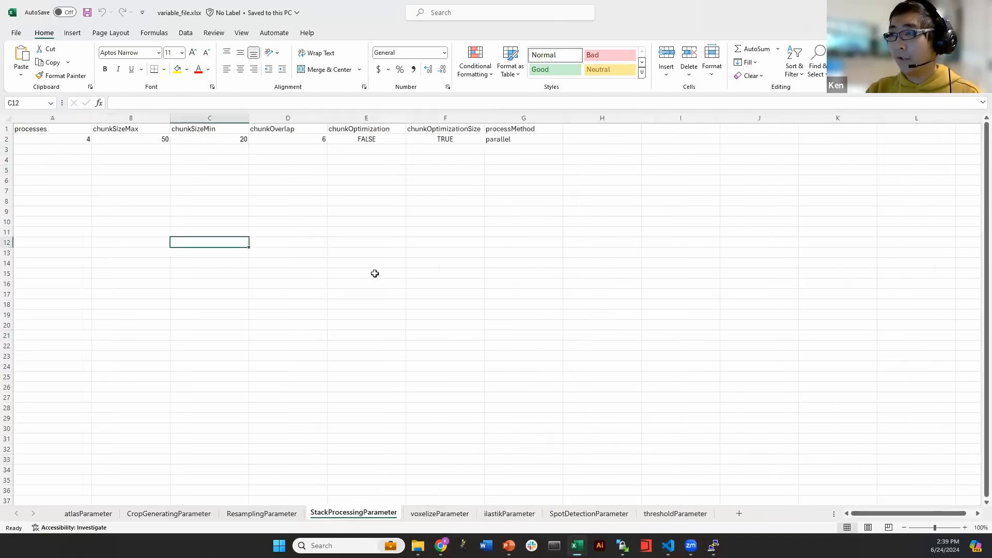
pyautogui.click(440, 514)
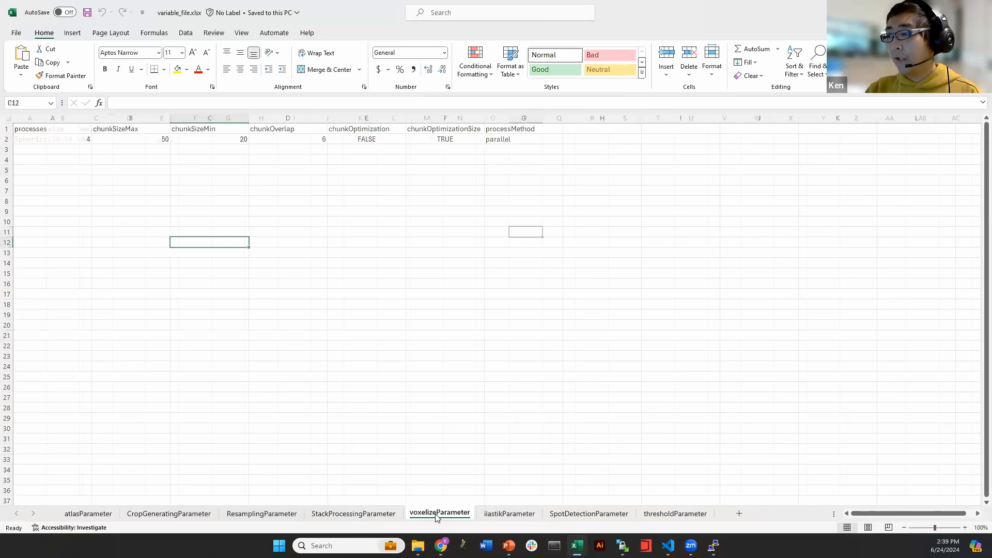
pyautogui.click(509, 513)
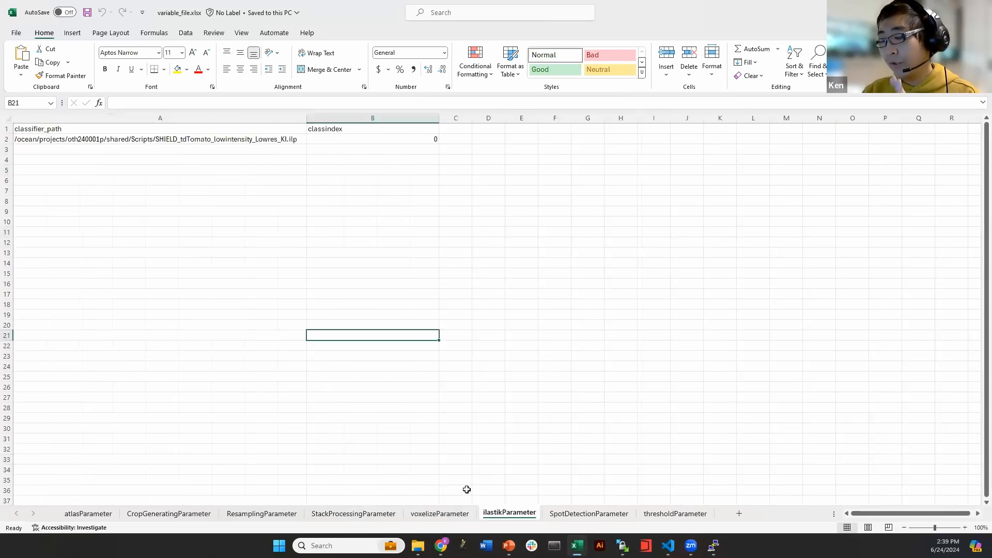
pyautogui.click(438, 513)
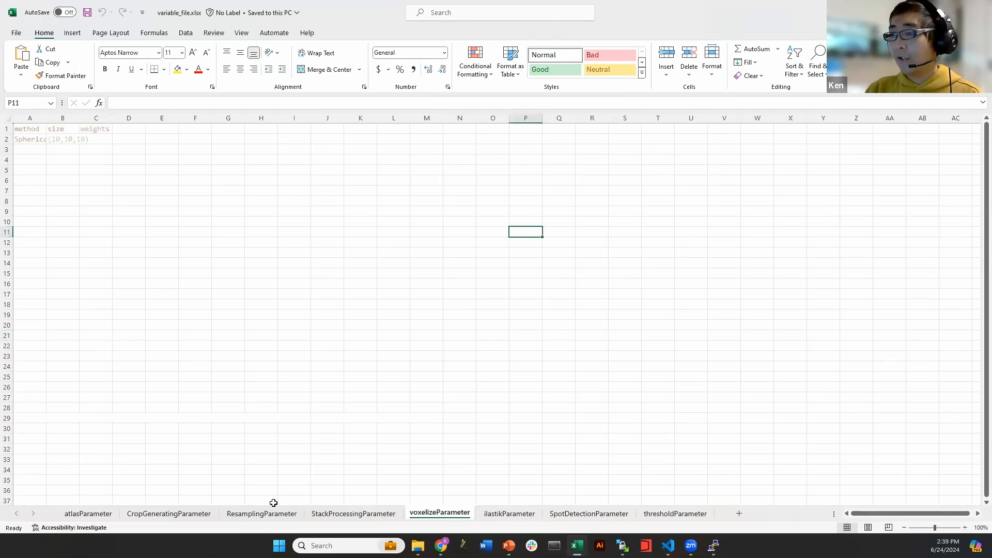
pyautogui.click(153, 511)
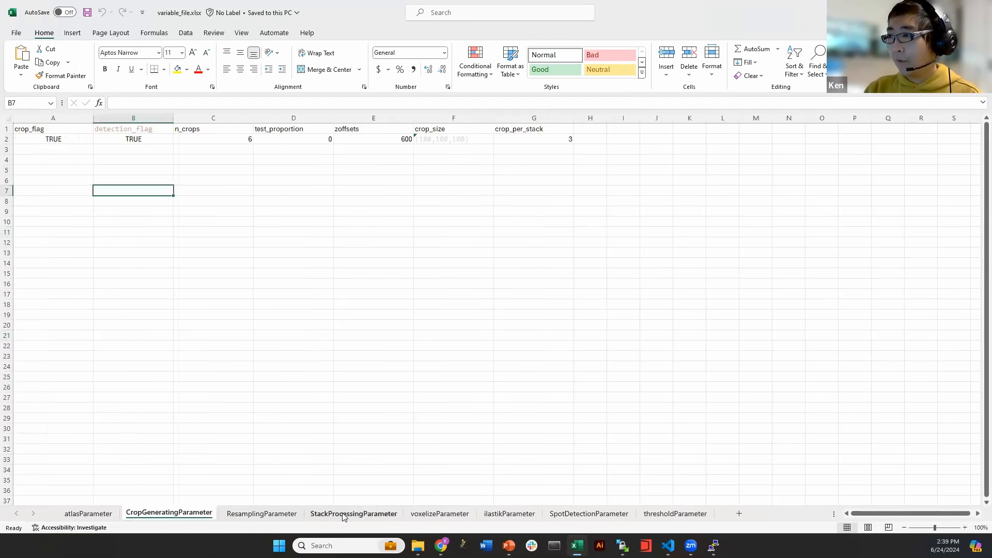
# Return to atlasParameter and narrow column A
pyautogui.click(77, 511)
pyautogui.click(147, 252)
pyautogui.click(184, 160)
pyautogui.moveTo(232, 119); pyautogui.dragTo(141, 118)
# Inspect the PathReg header and the XXX placeholder in cell A2
pyautogui.click(76, 147)
pyautogui.click(73, 139)
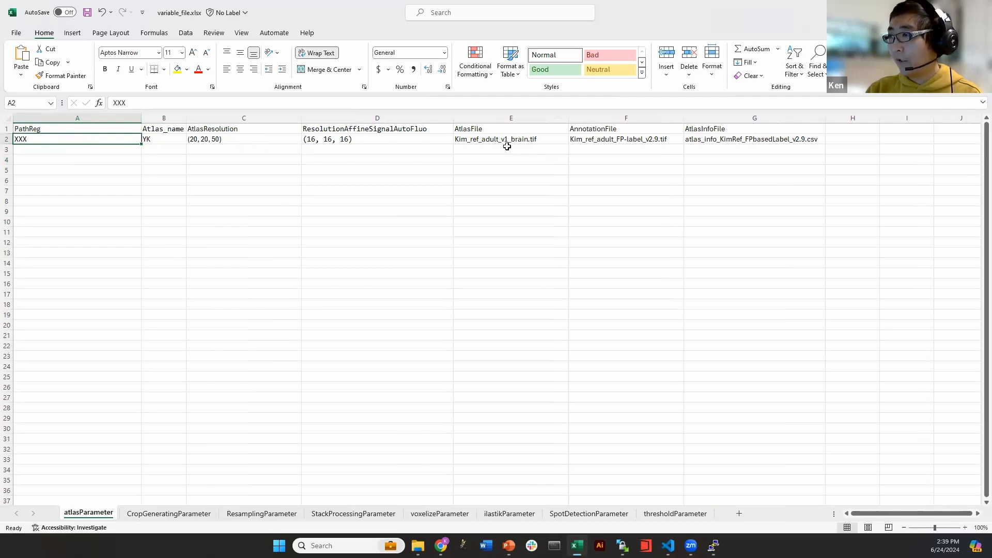
pyautogui.click(70, 179)
pyautogui.click(69, 136)
pyautogui.click(98, 376)
pyautogui.click(48, 138)
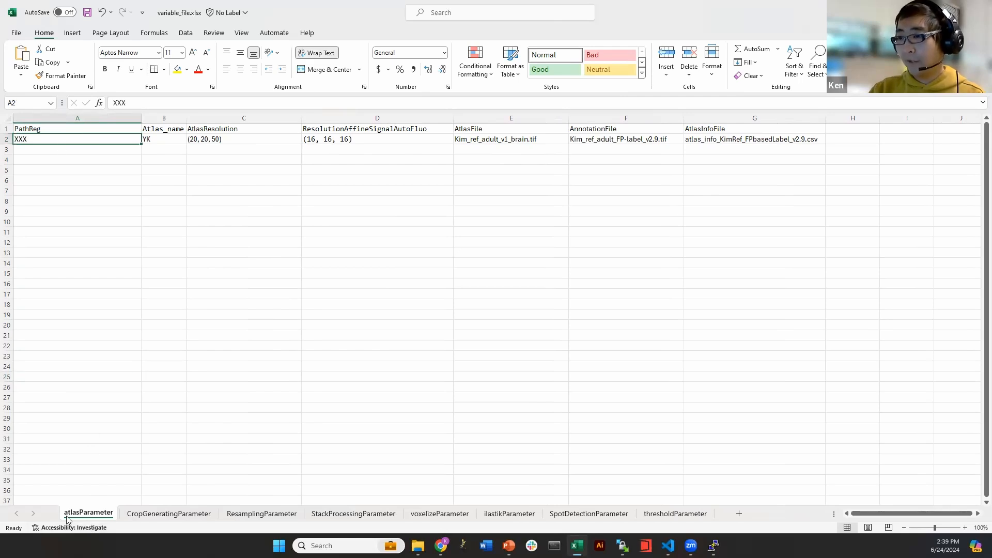
pyautogui.click(26, 130)
pyautogui.click(30, 140)
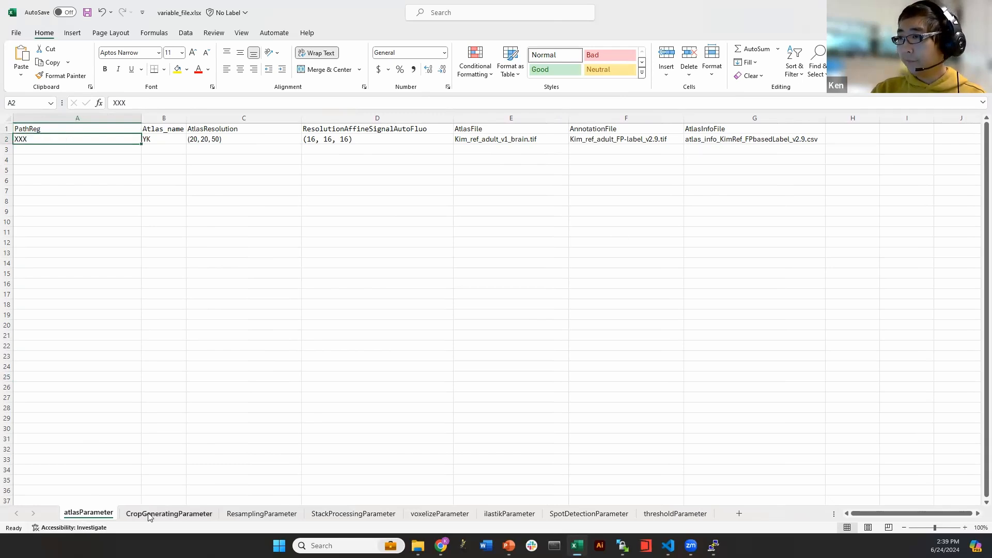
pyautogui.click(625, 314)
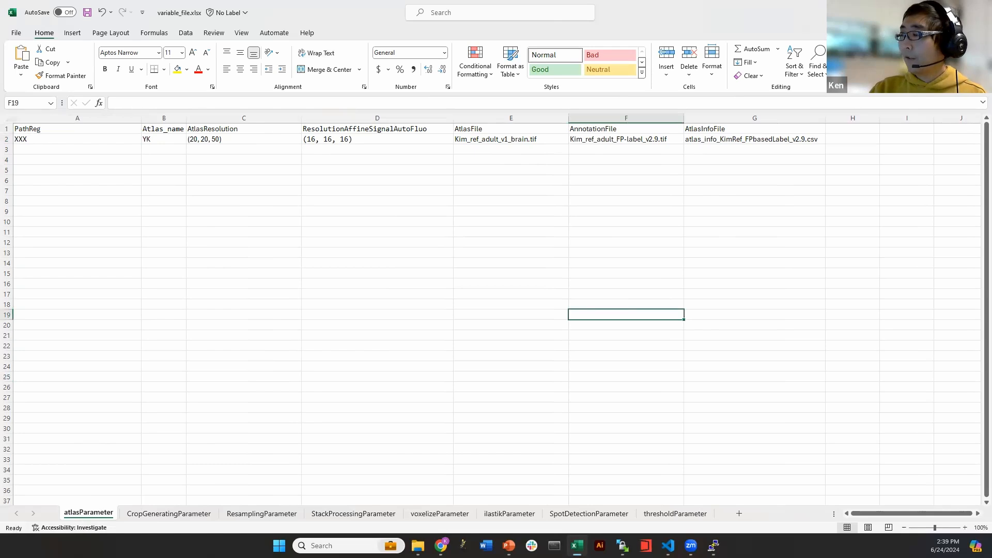
# Restore Excel from full screen, minimize the Scripts folder window, and snap Excel right
pyautogui.moveTo(751, 21); pyautogui.dragTo(689, 2)
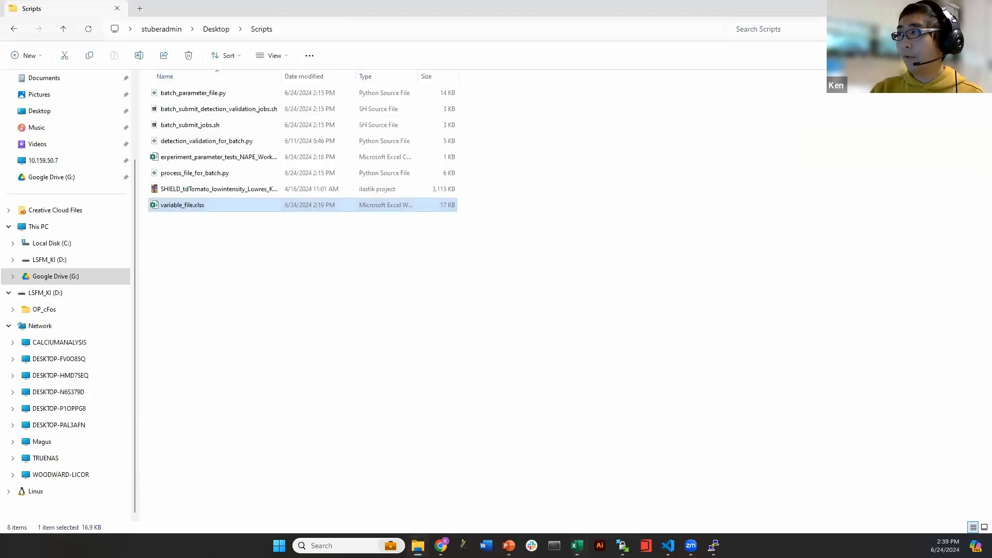
pyautogui.click(931, 8)
pyautogui.moveTo(550, 100); pyautogui.dragTo(991, 143)
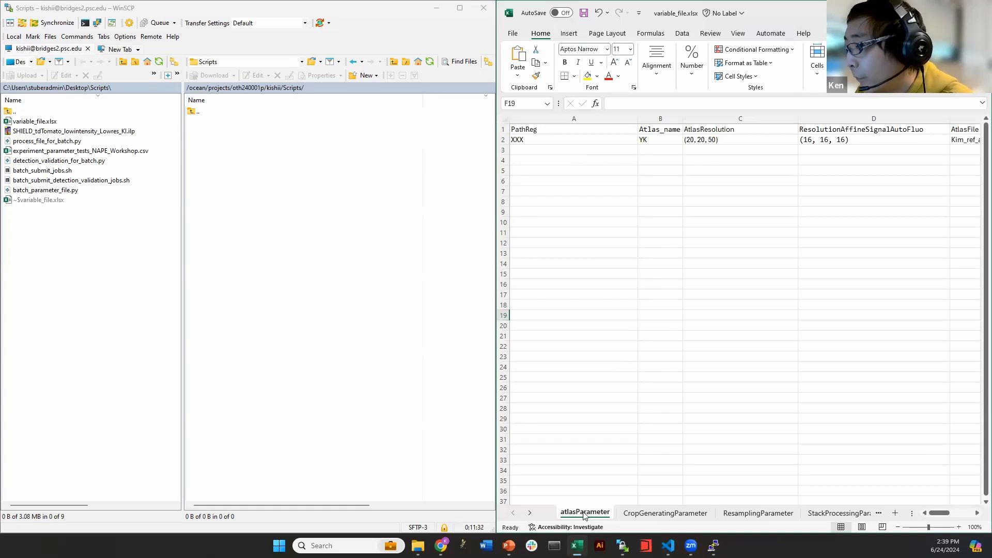
# Browse the remote panel to shared/Regions_annotations/YK and select Excel cell A2
pyautogui.click(248, 88)
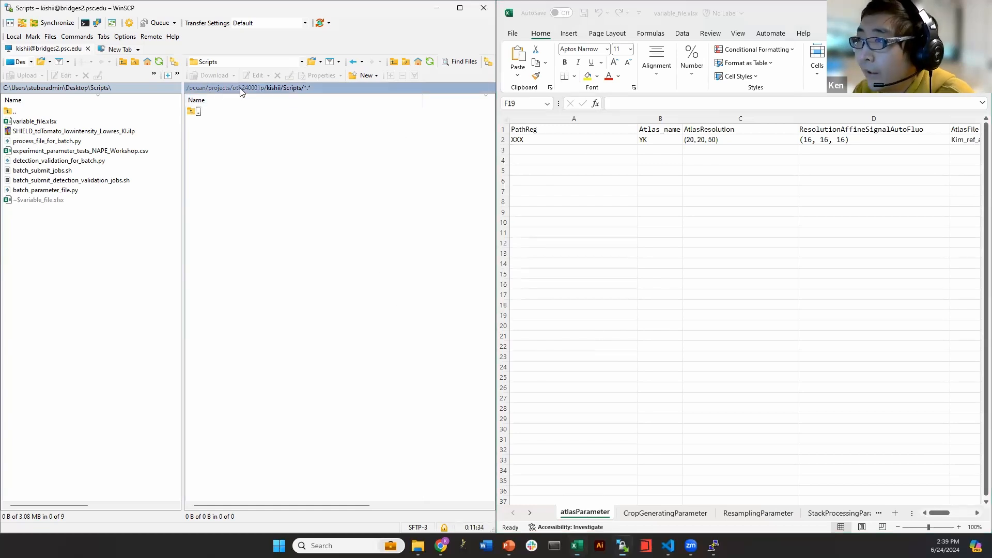
pyautogui.doubleClick(219, 173)
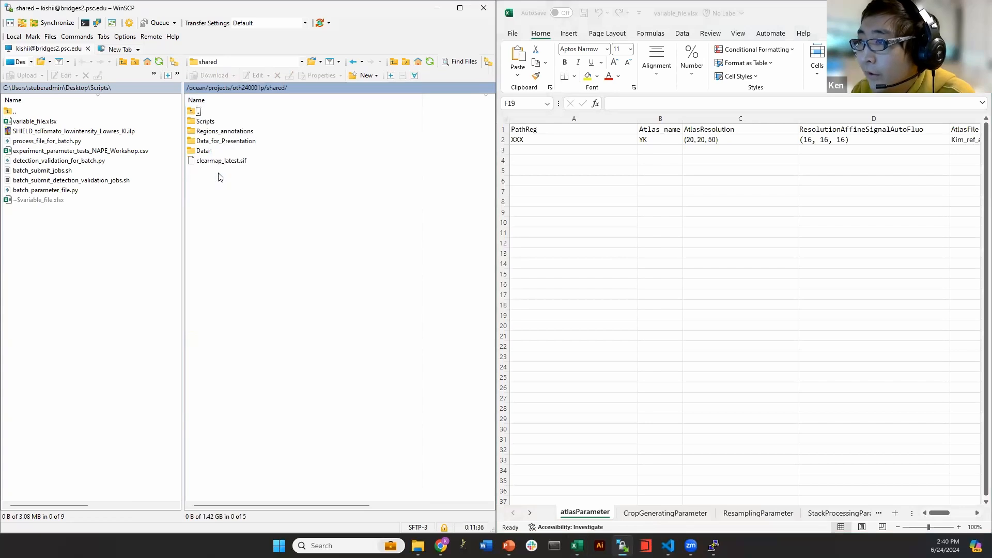
pyautogui.doubleClick(247, 134)
pyautogui.doubleClick(225, 123)
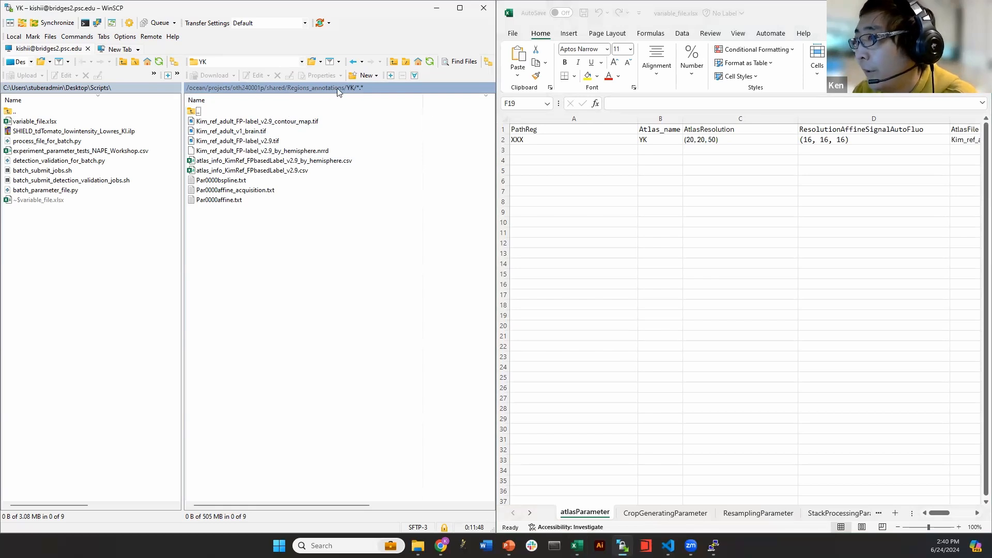
pyautogui.click(562, 140)
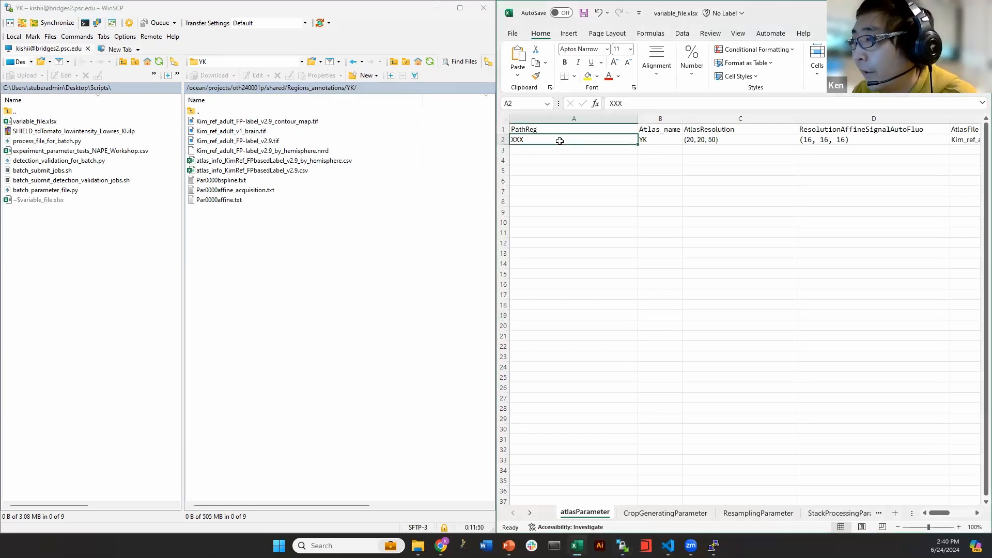
# Navigate back into Regions_annotations/YK and copy the YK folder path
pyautogui.click(253, 88)
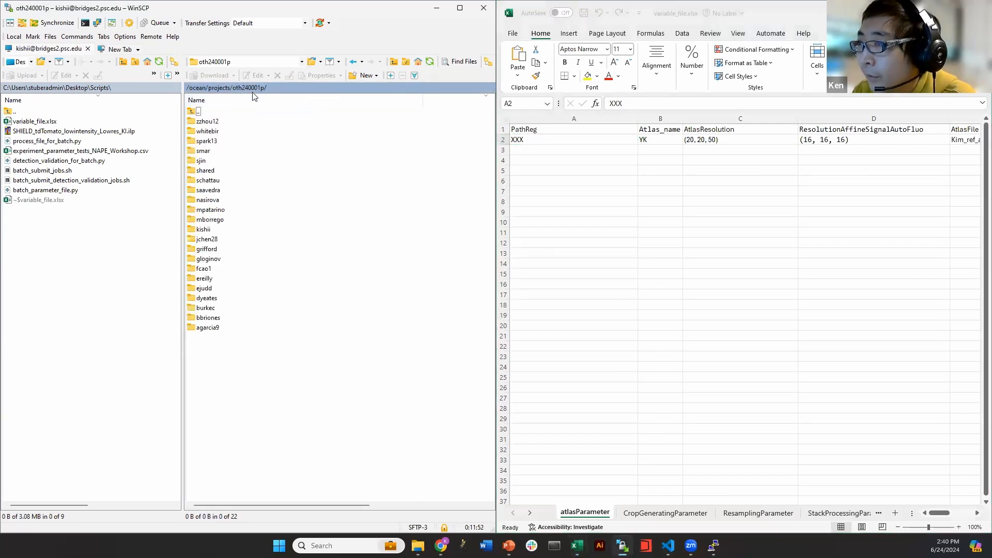
pyautogui.doubleClick(209, 170)
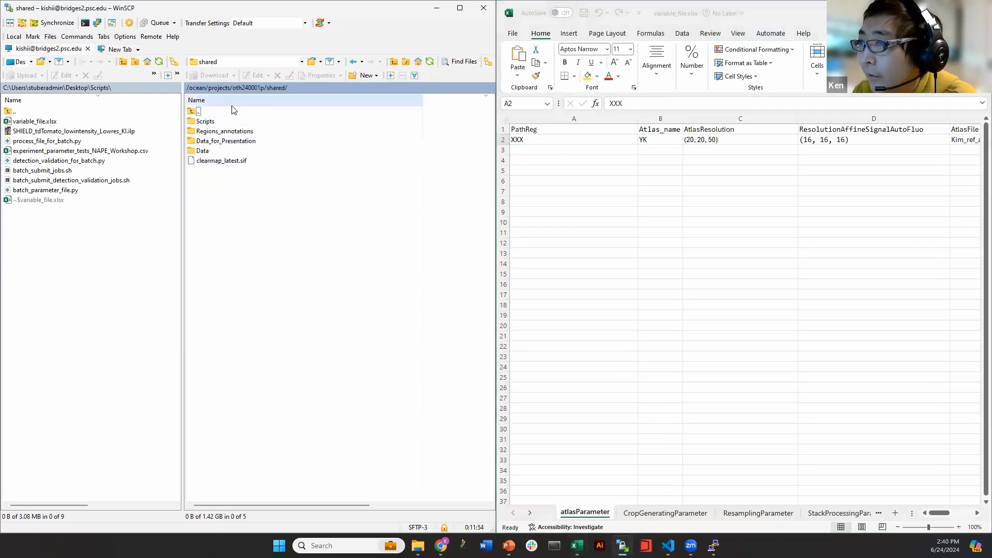
pyautogui.doubleClick(225, 131)
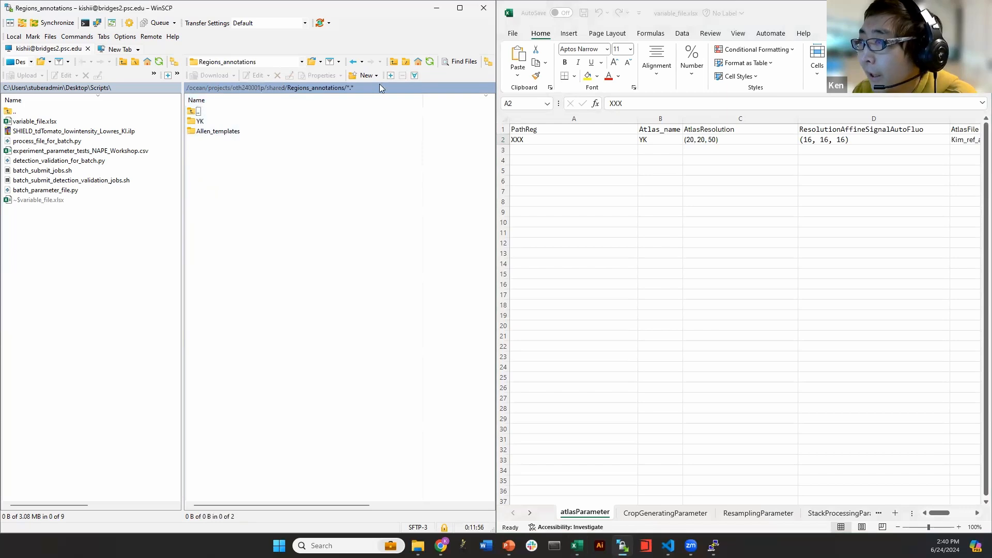
pyautogui.rightClick(238, 88)
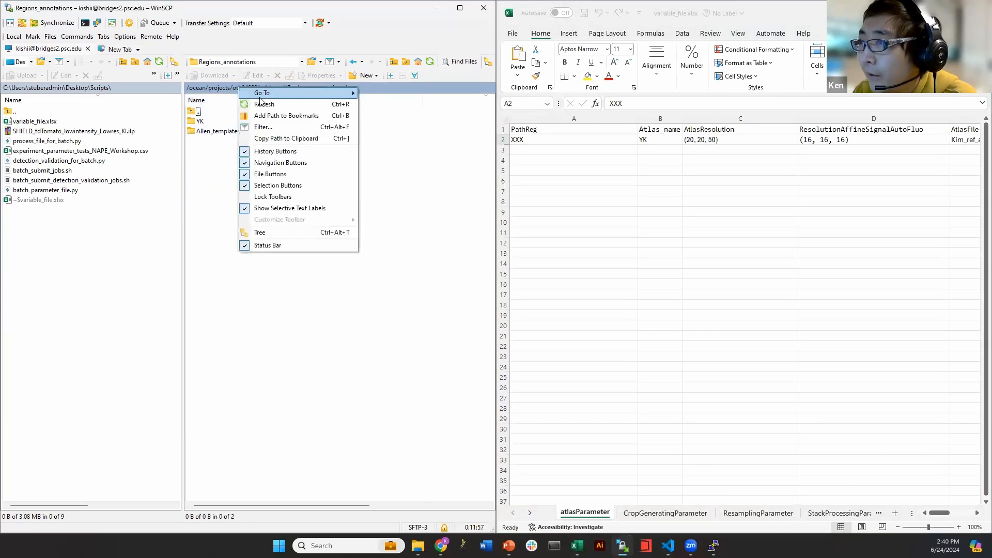
pyautogui.click(277, 140)
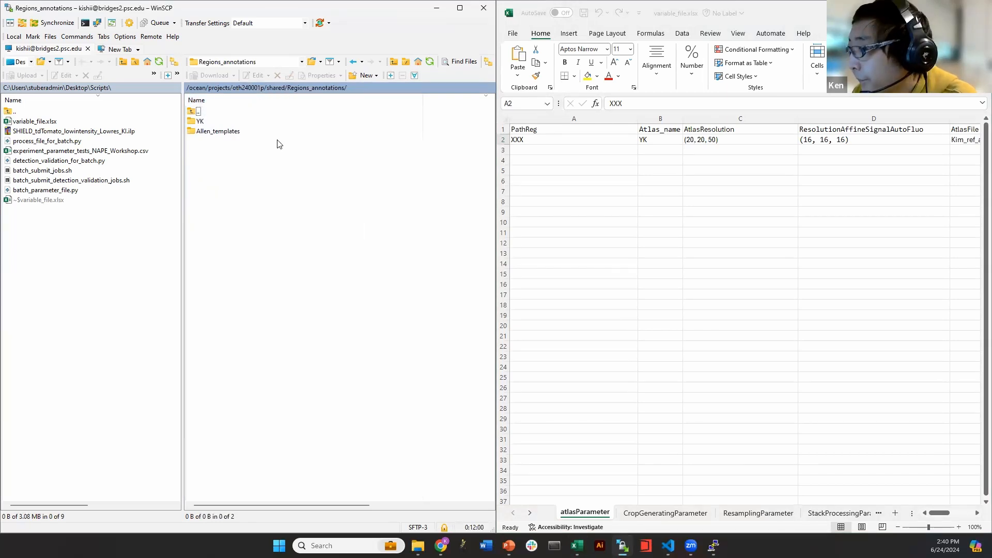
pyautogui.doubleClick(209, 121)
pyautogui.rightClick(255, 92)
pyautogui.click(287, 143)
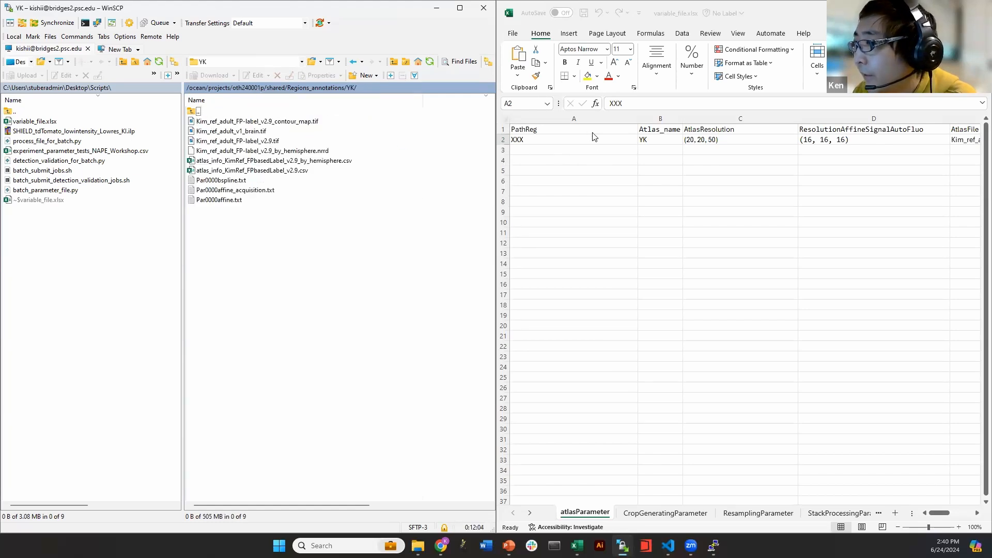
# Clear cell A2 and paste the copied YK path into it
pyautogui.click(571, 136)
pyautogui.press('BackSpace')
pyautogui.hotkey('ctrl', 'v')
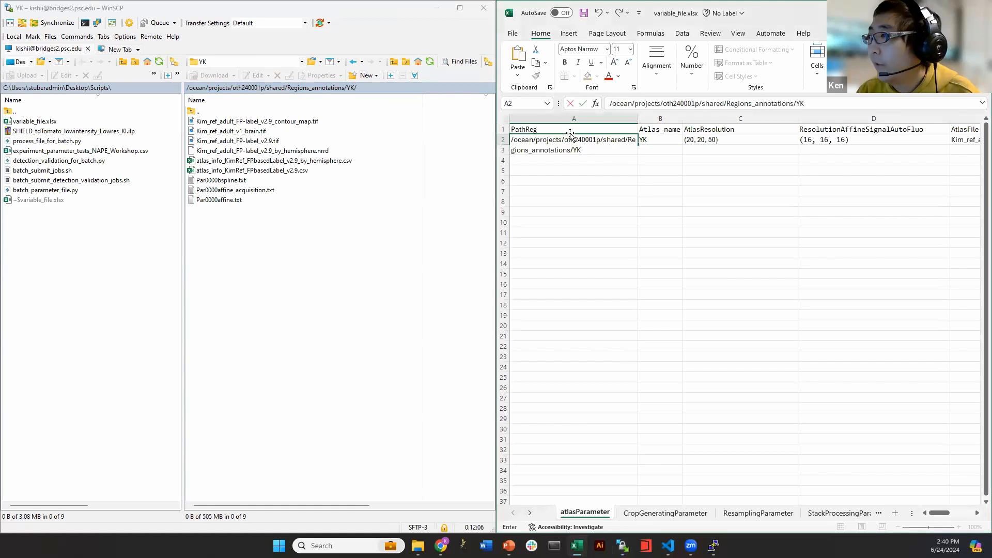
pyautogui.click(625, 245)
pyautogui.click(578, 149)
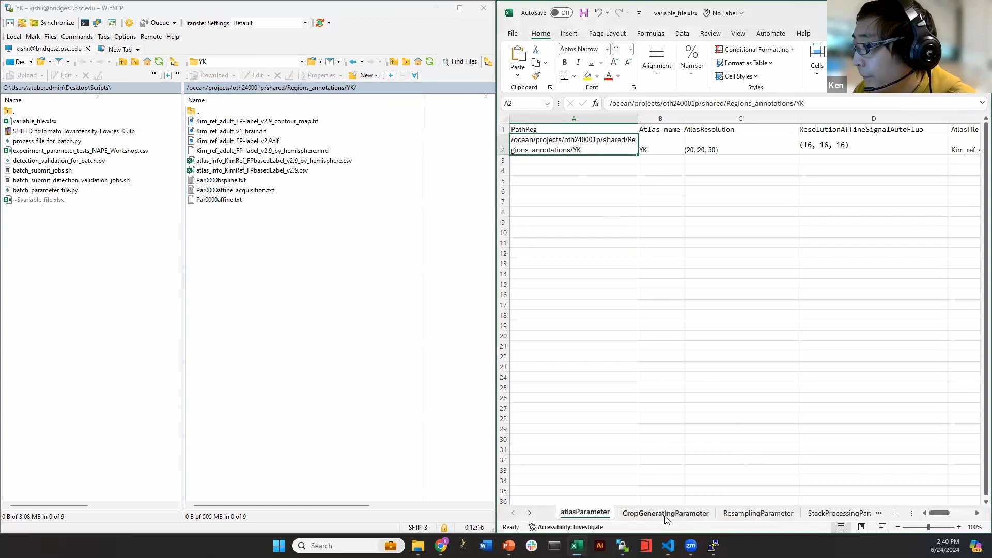
# Recopy the YK path and paste it into A2 as a single line: /ocean/projects/oth240001p/shared/Regions_annotations/YK
pyautogui.rightClick(545, 151)
pyautogui.click(523, 150)
pyautogui.rightClick(257, 88)
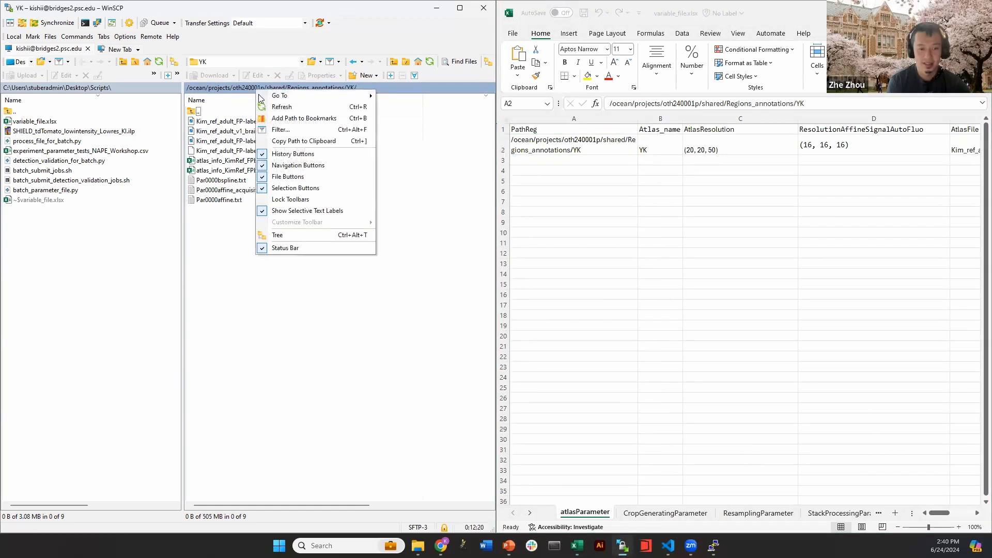
pyautogui.click(289, 142)
pyautogui.click(589, 150)
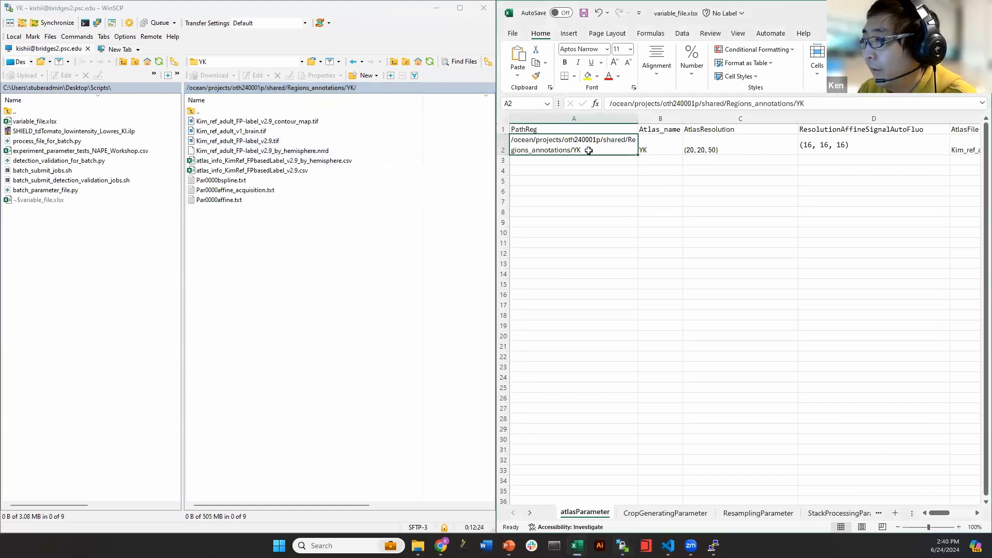
pyautogui.rightClick(589, 150)
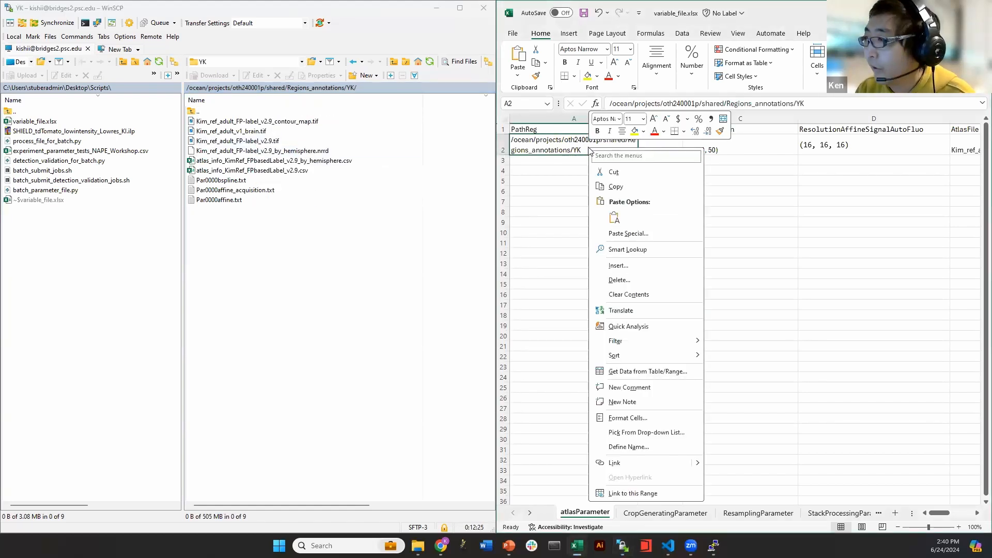
pyautogui.click(600, 215)
pyautogui.click(599, 201)
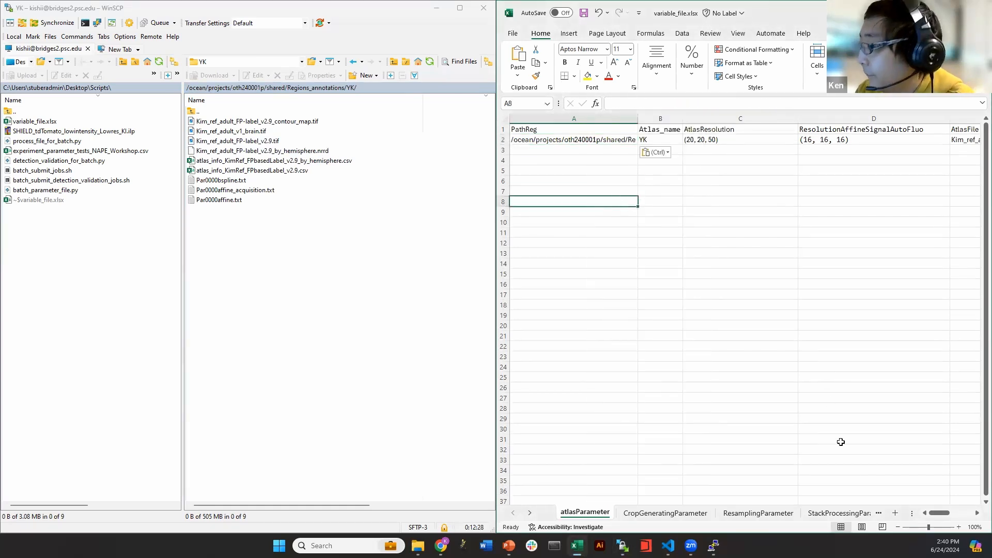
# Locate the AtlasFile, AnnotationFile and AtlasInfoFile value cells E2, F2 and G2 in atlasParameter
pyautogui.moveTo(936, 513); pyautogui.dragTo(955, 512)
pyautogui.click(602, 140)
pyautogui.click(630, 132)
pyautogui.click(664, 138)
pyautogui.click(692, 129)
pyautogui.click(695, 136)
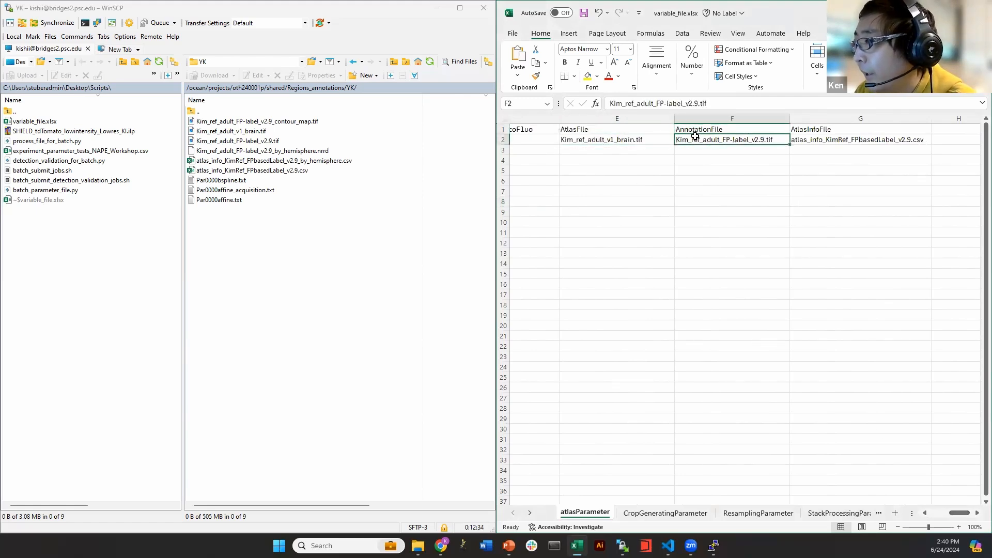
pyautogui.click(818, 130)
pyautogui.click(818, 139)
pyautogui.click(791, 189)
# Copy the file name Kim_ref_adult_v1_brain.tif from the WinSCP server listing
pyautogui.click(229, 132)
pyautogui.press('F2')
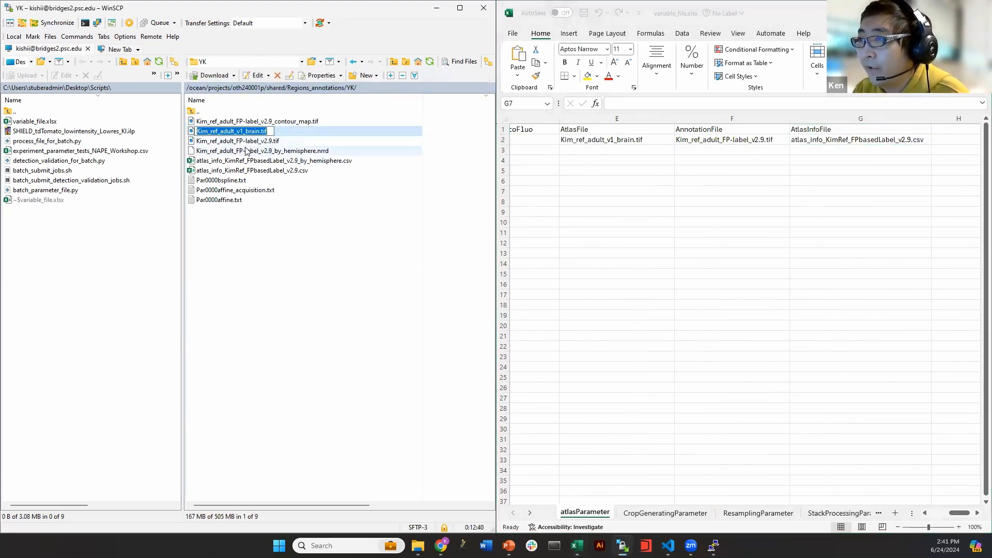
pyautogui.click(243, 150)
pyautogui.click(207, 132)
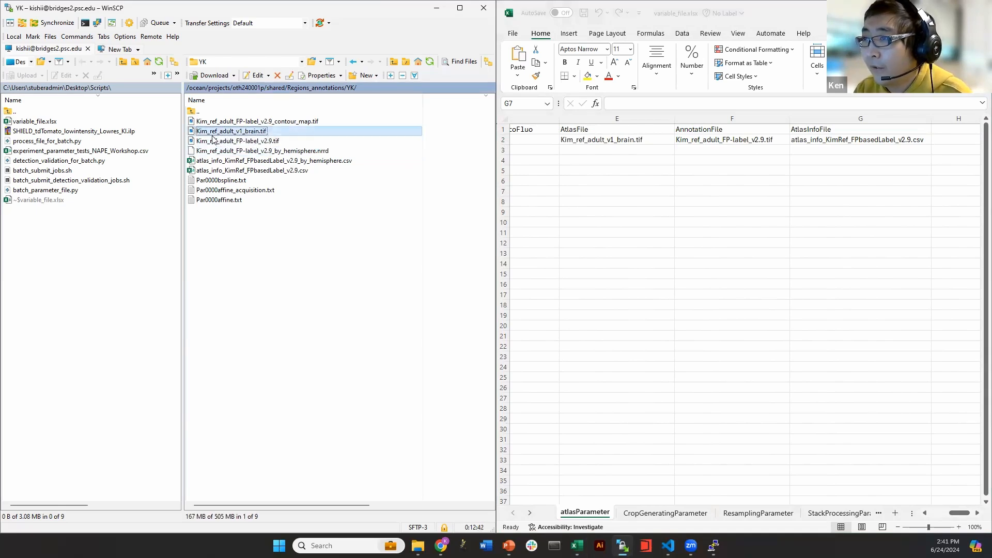
pyautogui.press('F2')
pyautogui.click(225, 141)
# Paste Kim_ref_adult_v1_brain.tif into AtlasFile cell E2, redoing the paste once
pyautogui.click(579, 164)
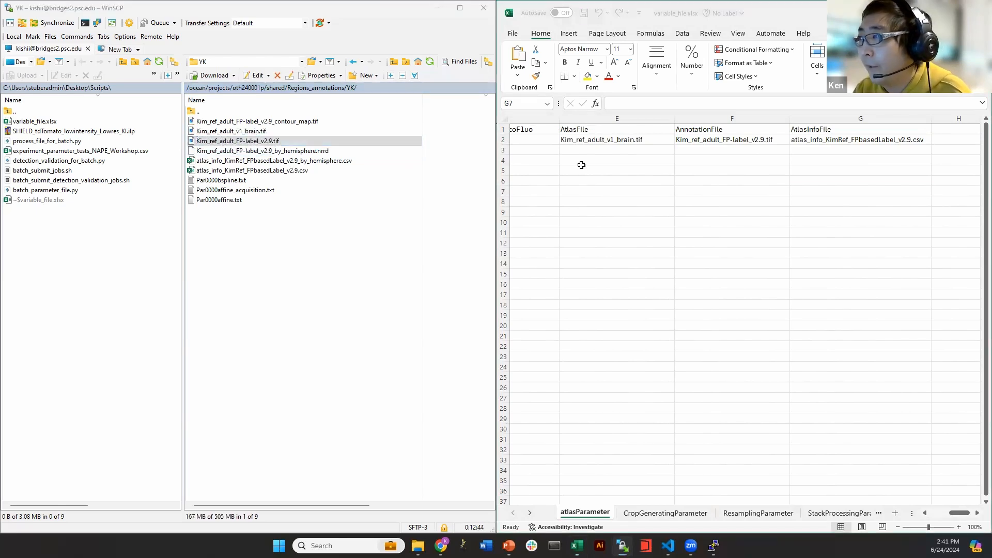
pyautogui.click(595, 141)
pyautogui.hotkey('ctrl', 'v')
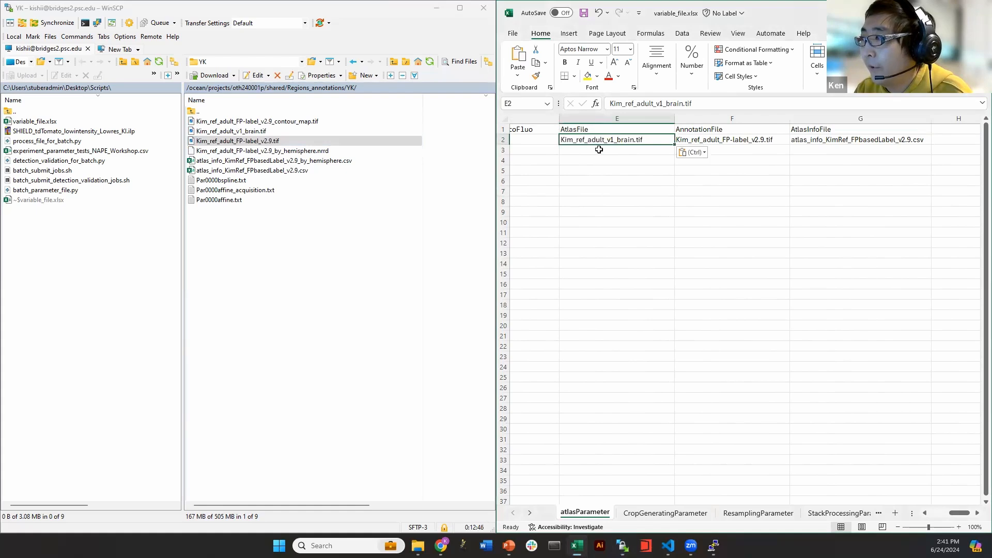
pyautogui.press('Delete')
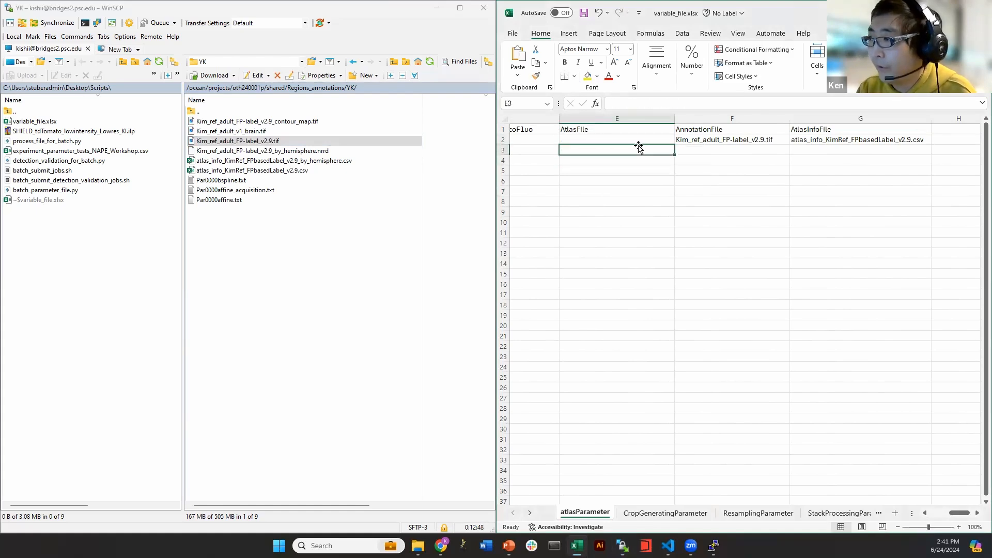
pyautogui.click(647, 160)
pyautogui.click(640, 140)
pyautogui.hotkey('ctrl', 'v')
pyautogui.click(647, 189)
# Replace AnnotationFile cell F2 with Kim_ref_adult_FP-label_v2.9.tif copied from WinSCP
pyautogui.click(754, 189)
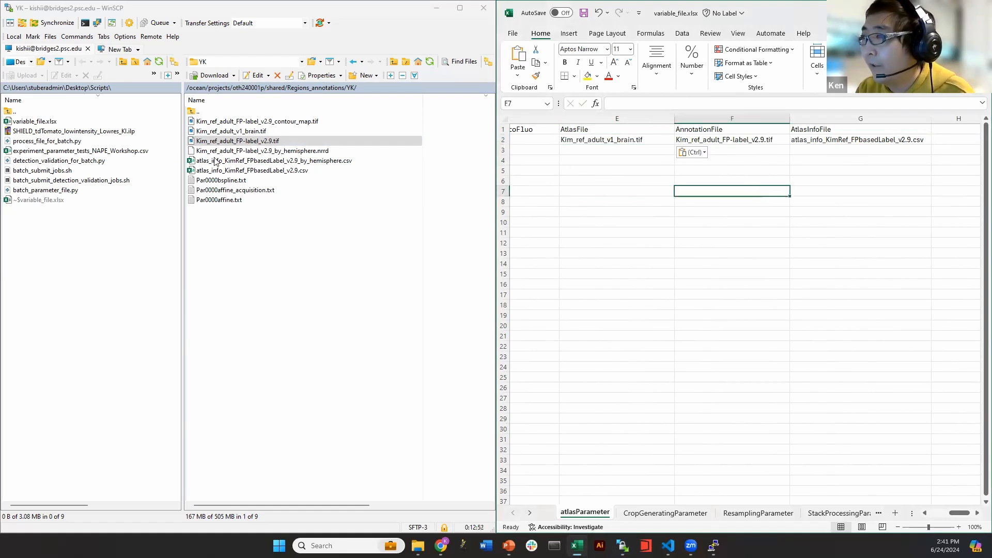
pyautogui.click(255, 142)
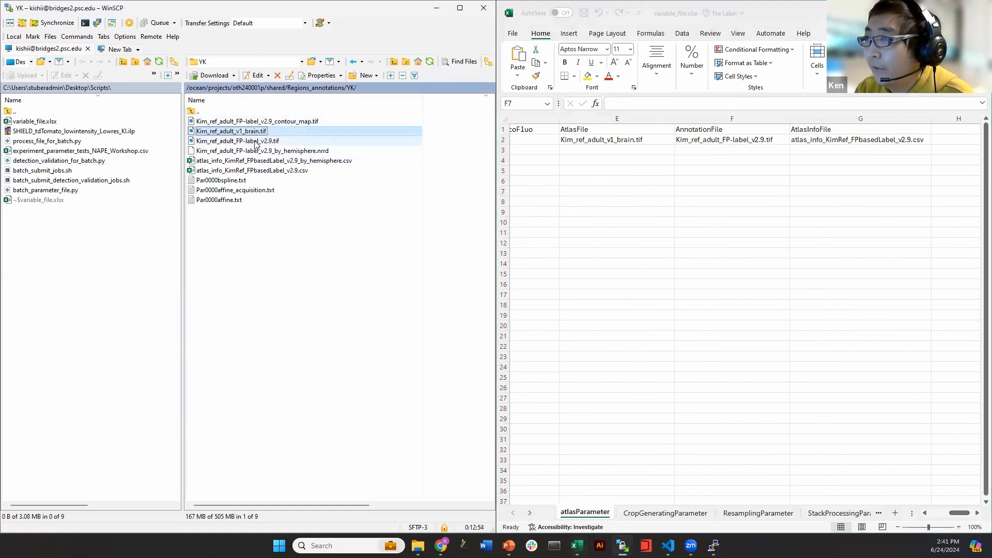
pyautogui.click(744, 192)
pyautogui.click(741, 138)
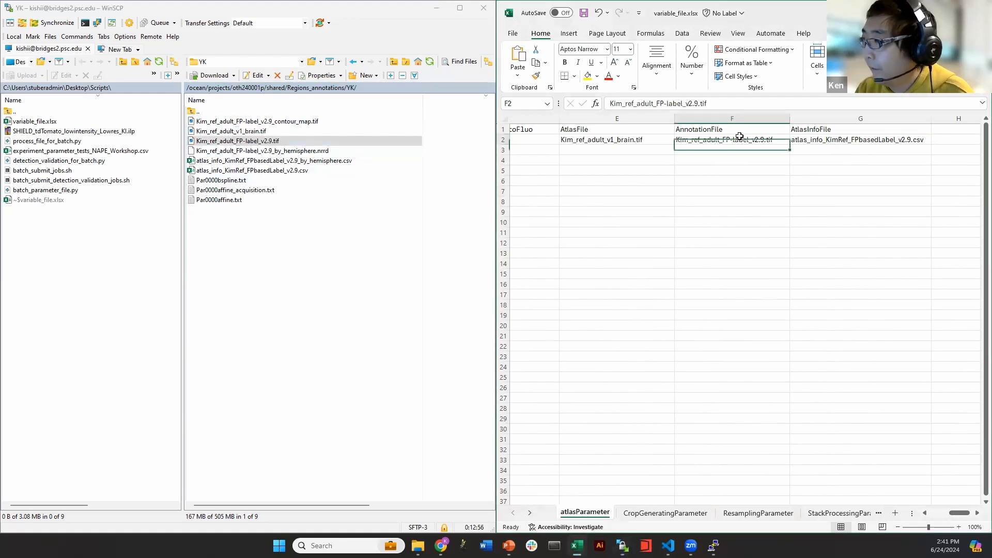
pyautogui.press('Delete')
pyautogui.hotkey('ctrl', 'v')
pyautogui.click(735, 192)
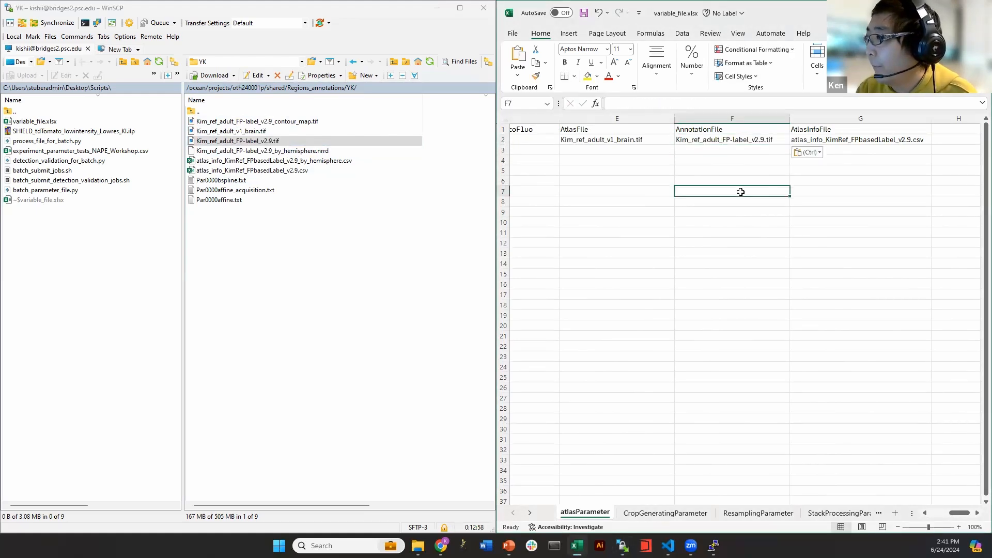
# Check the AtlasInfoFile cell G2 and widen the Excel window at the snap divider
pyautogui.click(876, 146)
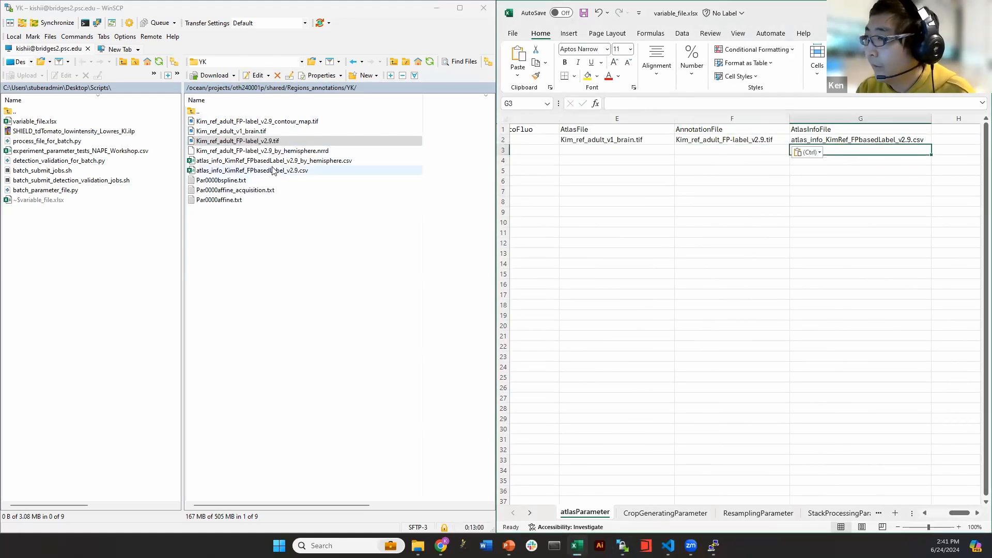
pyautogui.click(814, 138)
pyautogui.click(824, 220)
pyautogui.click(627, 199)
pyautogui.click(596, 158)
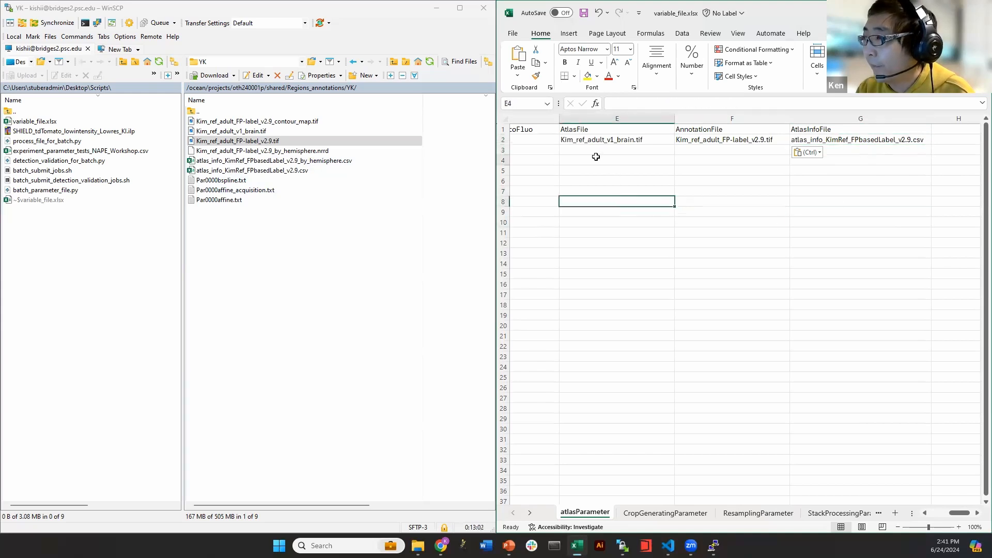
pyautogui.moveTo(825, 296); pyautogui.dragTo(820, 304)
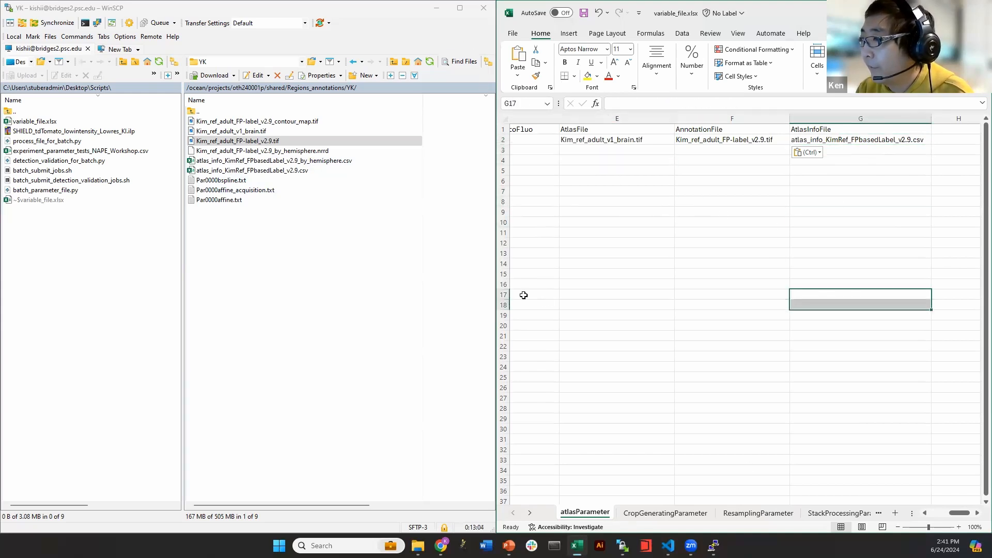
pyautogui.moveTo(494, 292)
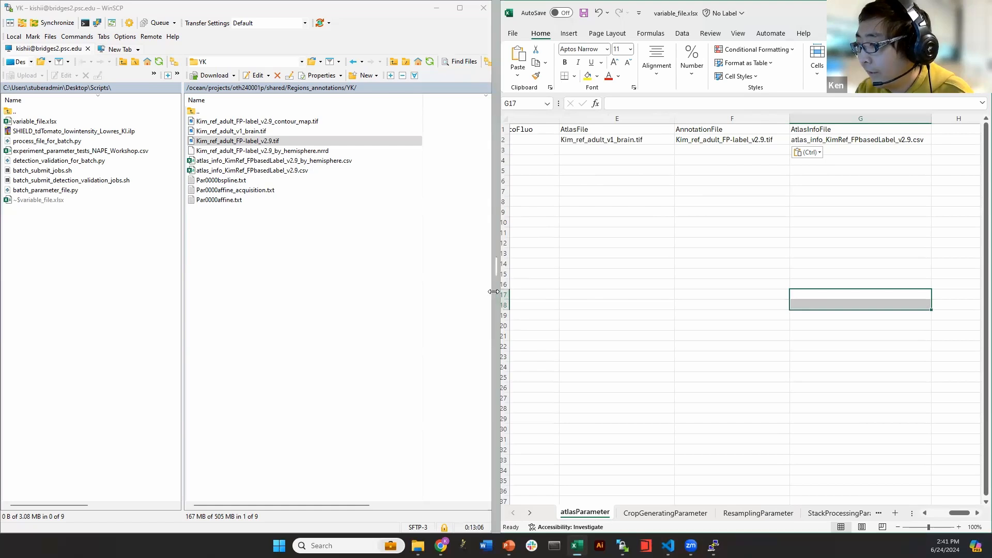
pyautogui.moveTo(493, 292); pyautogui.dragTo(457, 292)
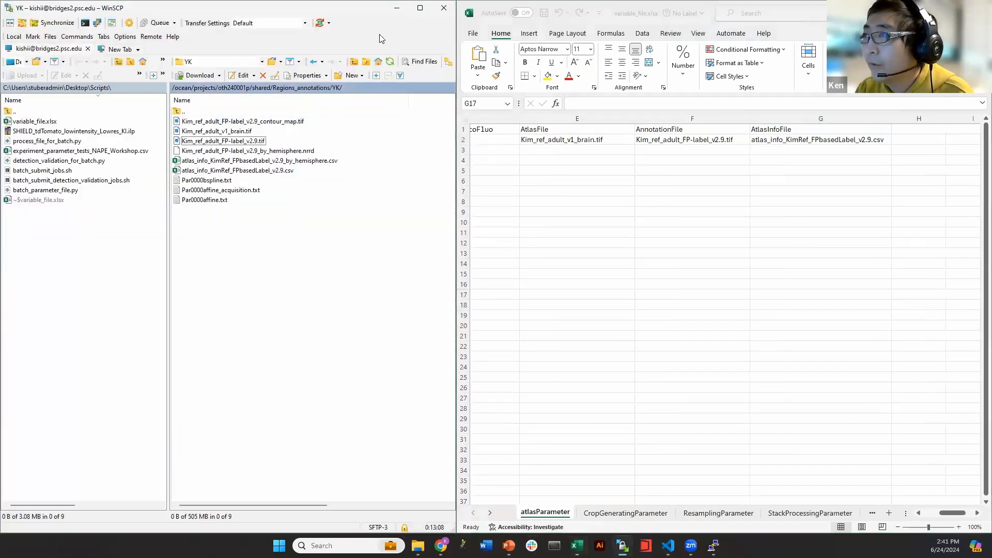
# Maximize Excel, scroll back to column A, glance at WinSCP, then return to the spreadsheet
pyautogui.click(391, 9)
pyautogui.click(956, 10)
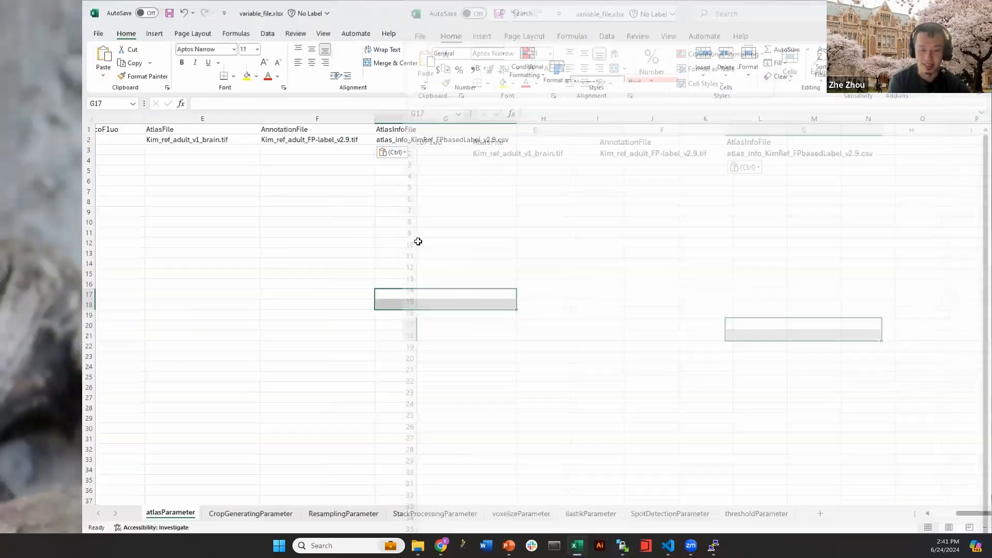
pyautogui.click(419, 241)
pyautogui.moveTo(889, 514); pyautogui.dragTo(853, 514)
pyautogui.click(493, 388)
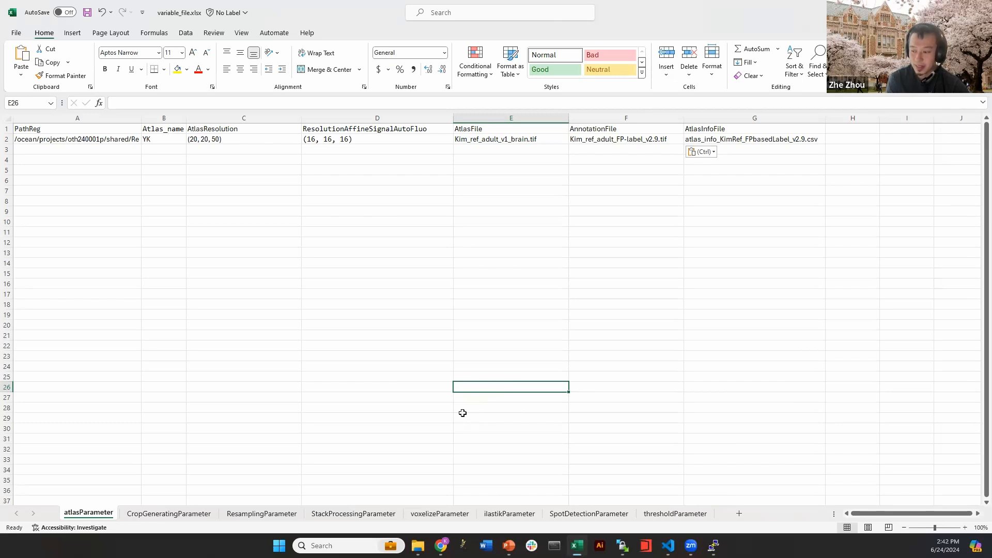
pyautogui.click(622, 545)
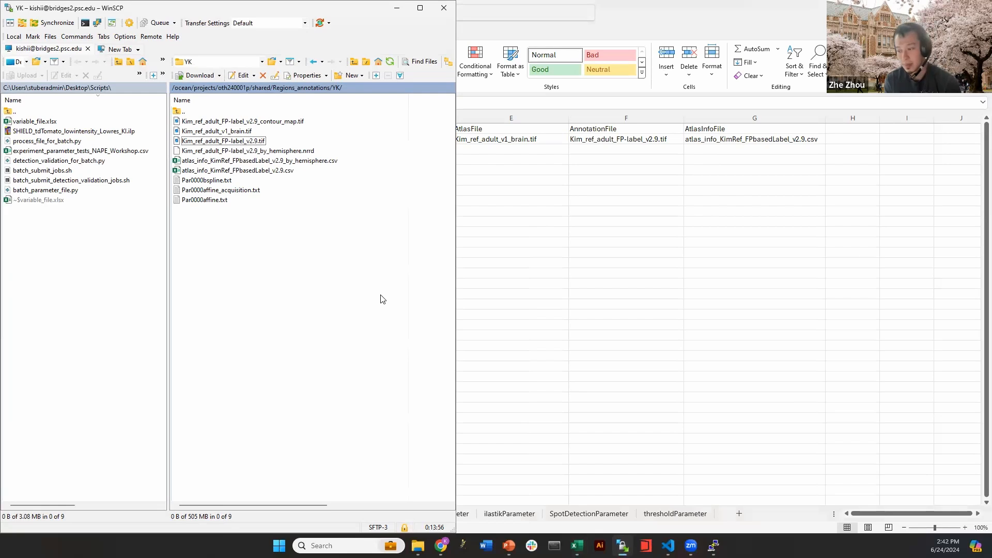
pyautogui.click(519, 292)
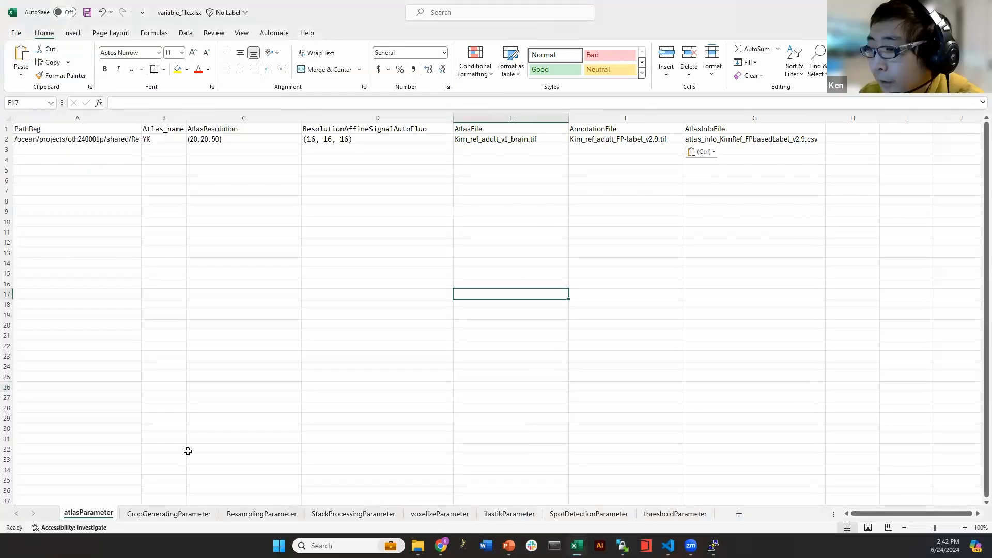
# Open the CropGeneratingParameter sheet and select A1:G2 to review crop_flag, n_crops and other values
pyautogui.click(168, 512)
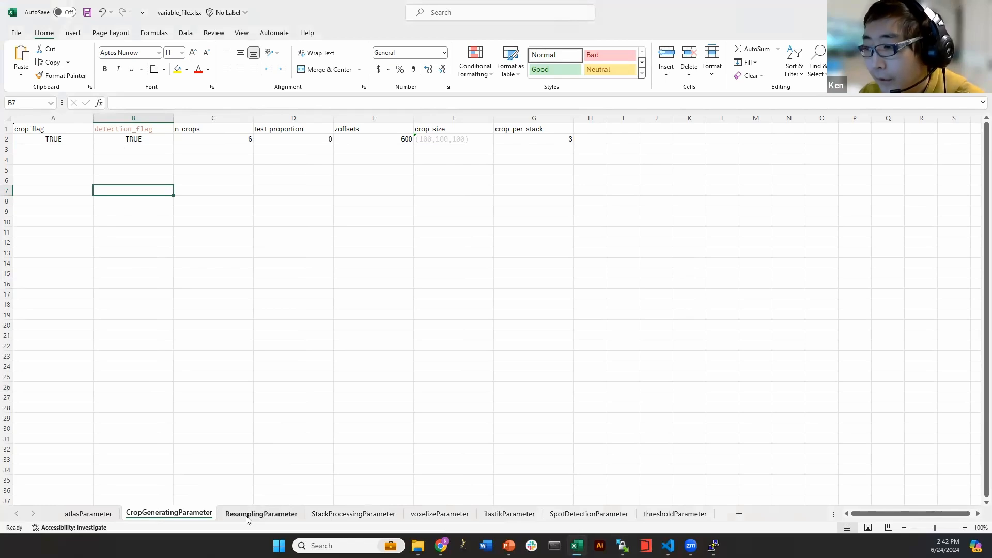
pyautogui.click(103, 204)
pyautogui.click(98, 170)
pyautogui.click(224, 281)
pyautogui.click(138, 150)
pyautogui.click(127, 232)
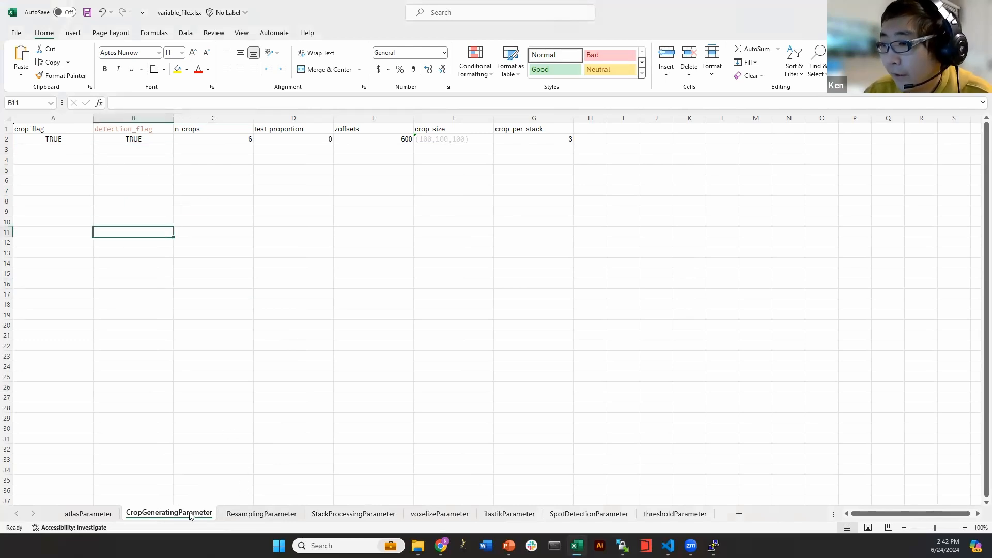
pyautogui.moveTo(62, 130); pyautogui.dragTo(564, 139)
pyautogui.click(557, 167)
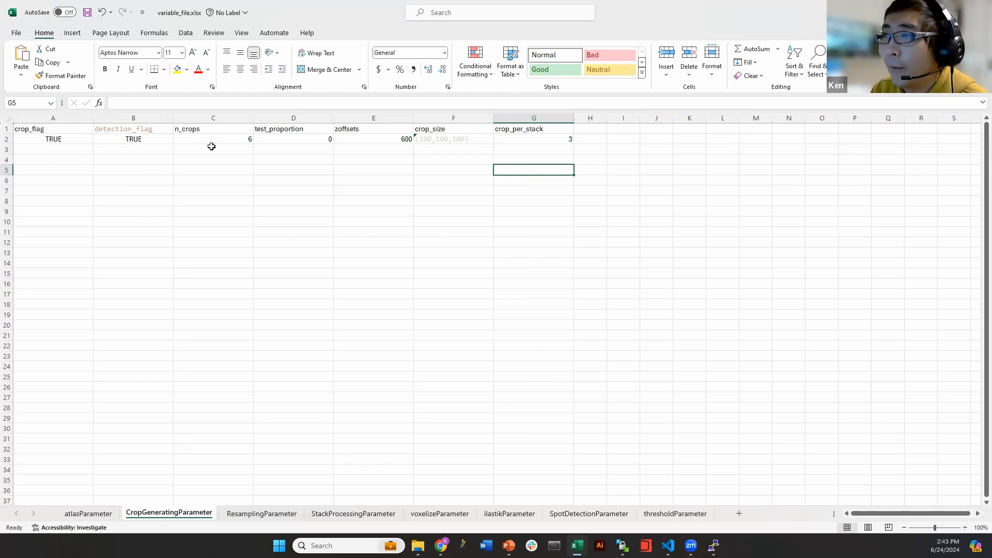
# Check the crop values: n_crops 6, test_proportion 0, zoffsets 600, crop_size (100,100,100), crop_per_stack 3
pyautogui.click(541, 151)
pyautogui.click(285, 151)
pyautogui.click(231, 139)
pyautogui.click(236, 160)
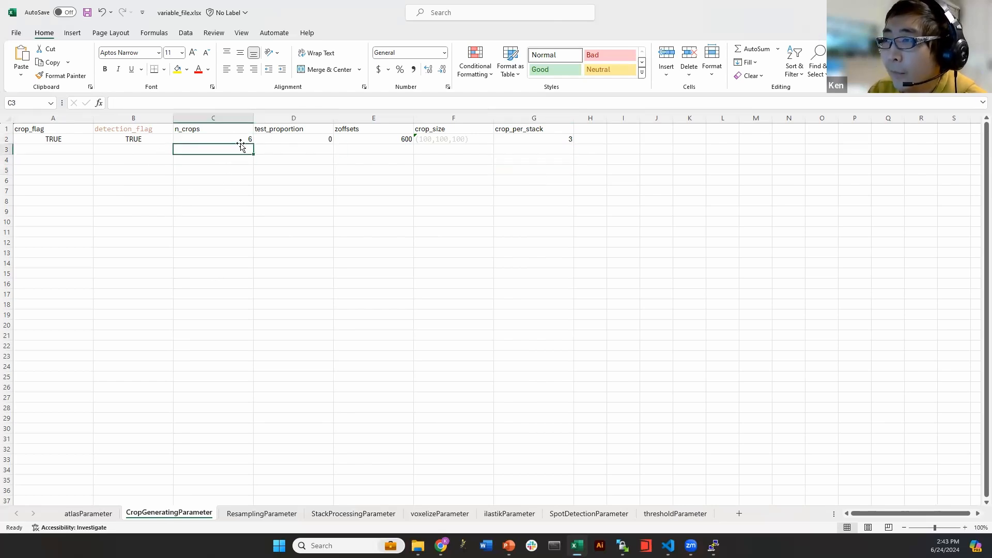
pyautogui.click(247, 140)
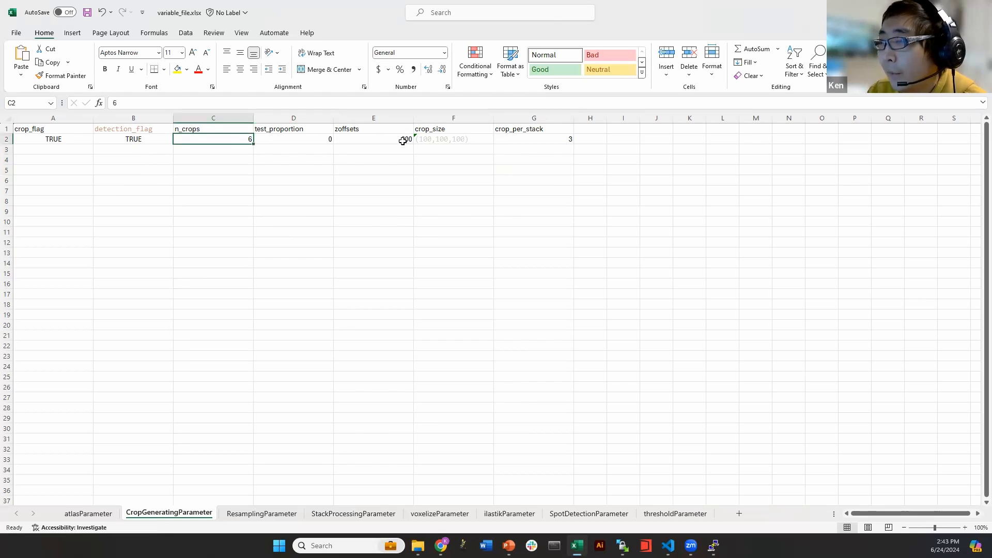
pyautogui.click(289, 141)
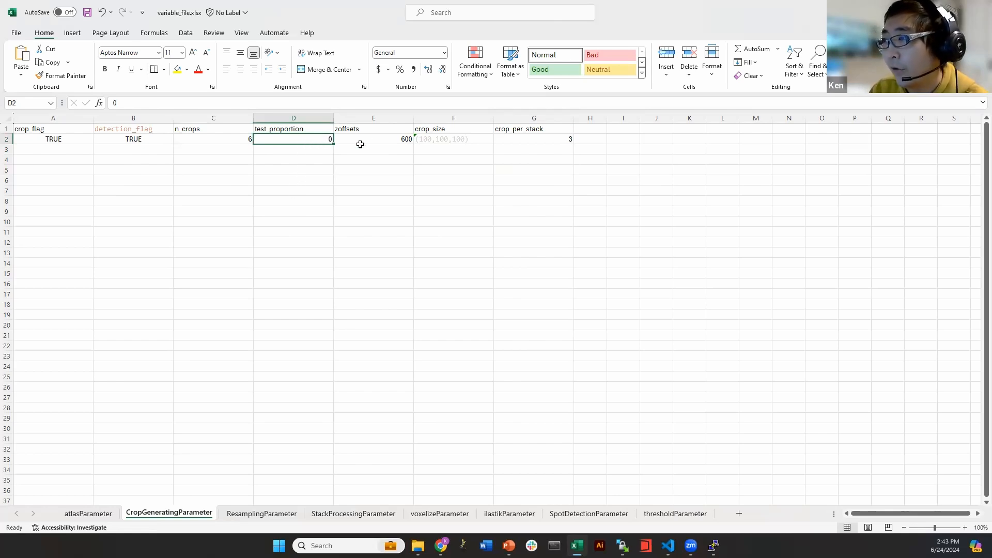
pyautogui.click(378, 139)
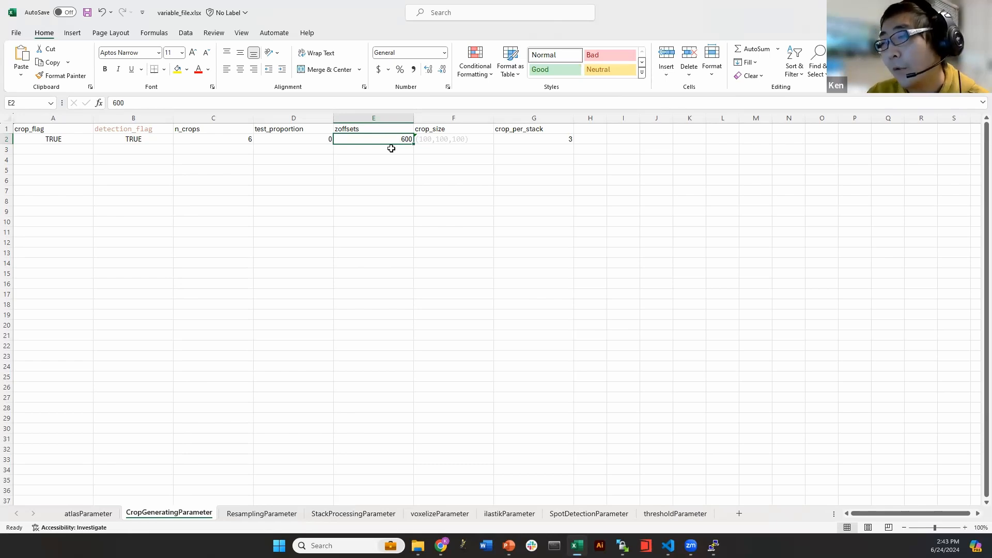
pyautogui.click(459, 142)
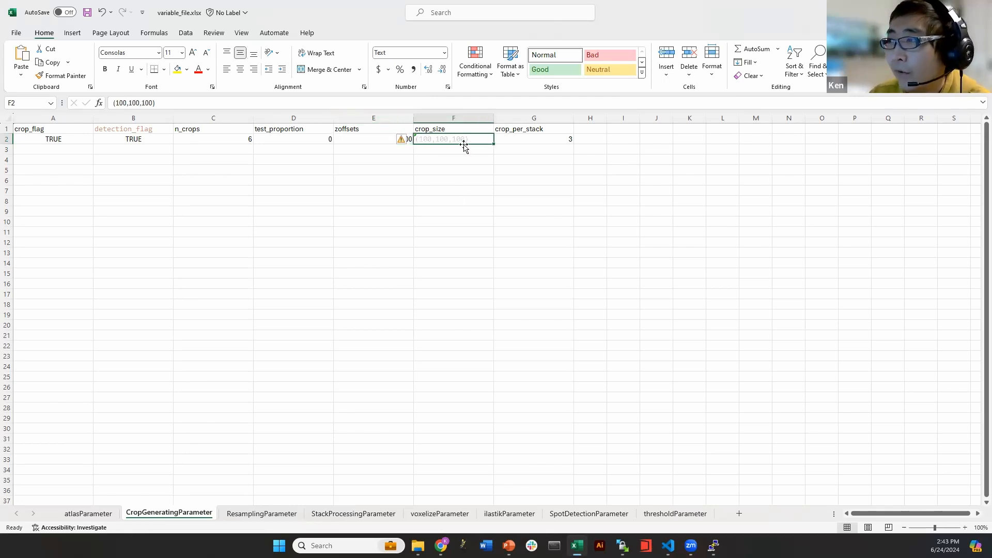
pyautogui.press('Right')
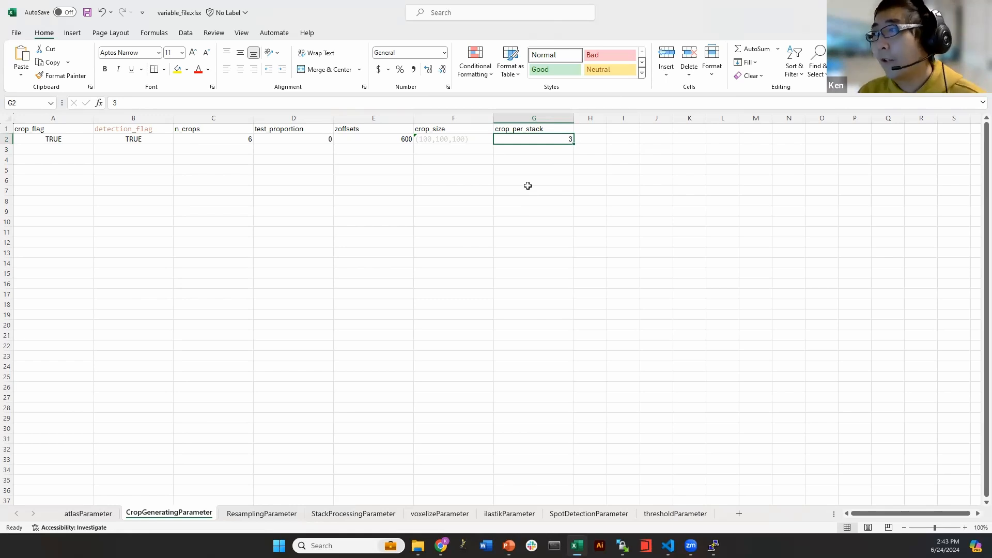
# Open the ResamplingParameter sheet and select the processes value 128 in A2
pyautogui.click(360, 220)
pyautogui.click(513, 190)
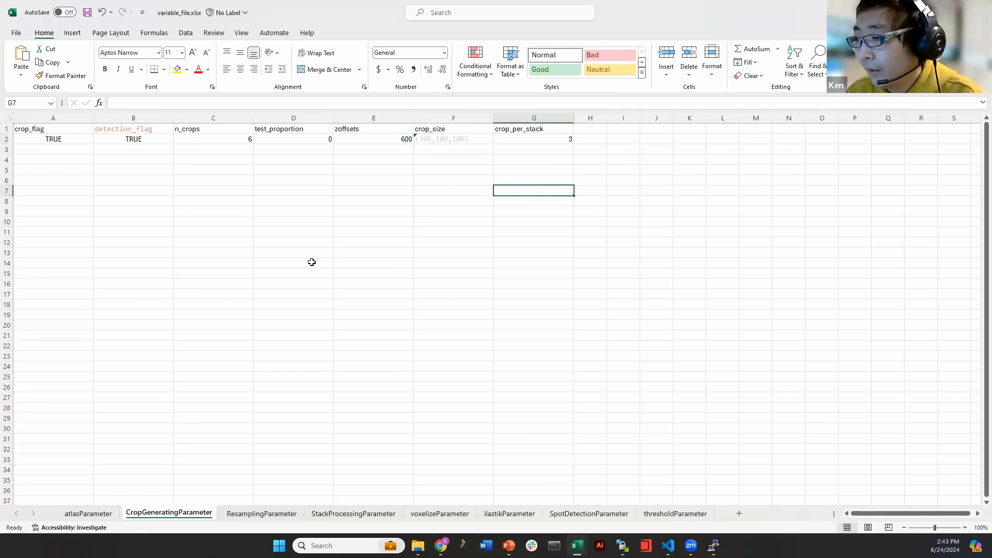
pyautogui.click(260, 513)
pyautogui.click(122, 141)
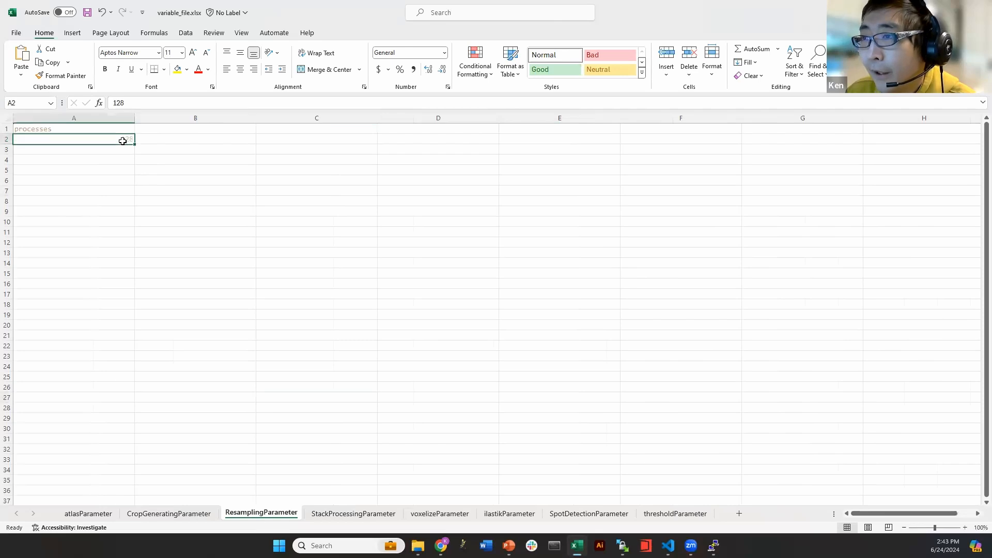
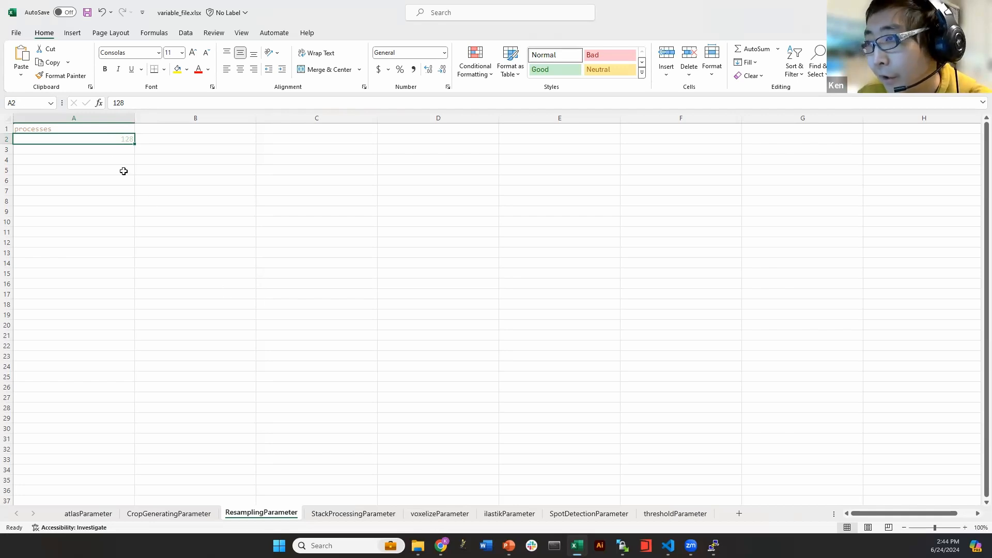
# Narrow column A on the ResamplingParameter sheet
pyautogui.moveTo(134, 117); pyautogui.dragTo(87, 118)
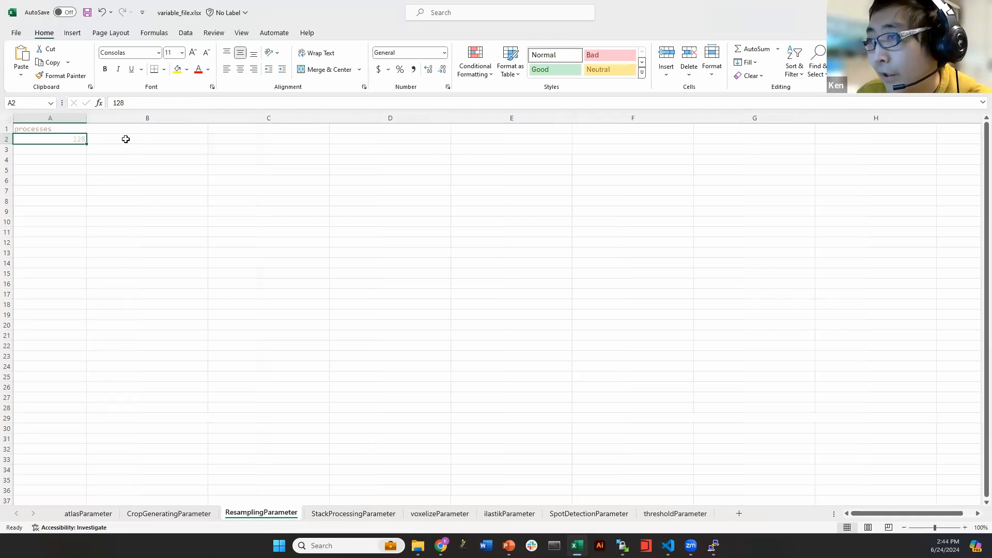
pyautogui.click(126, 138)
pyautogui.click(341, 368)
# Review the StackProcessingParameter values in A1:G2, then move to the voxelizeParameter sheet
pyautogui.click(353, 515)
pyautogui.click(256, 199)
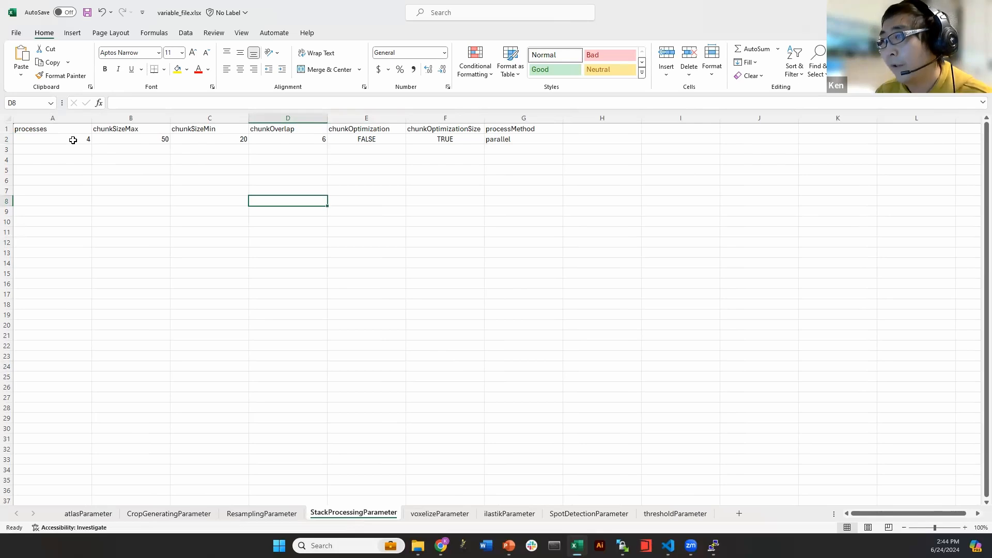
pyautogui.click(96, 150)
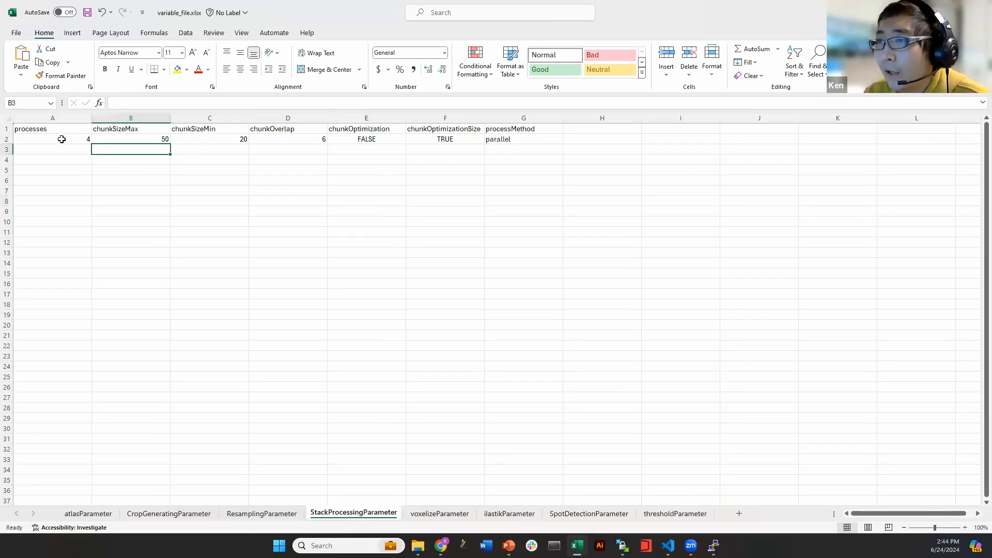
pyautogui.moveTo(62, 139); pyautogui.dragTo(299, 129)
pyautogui.moveTo(419, 132); pyautogui.dragTo(507, 134)
pyautogui.click(522, 169)
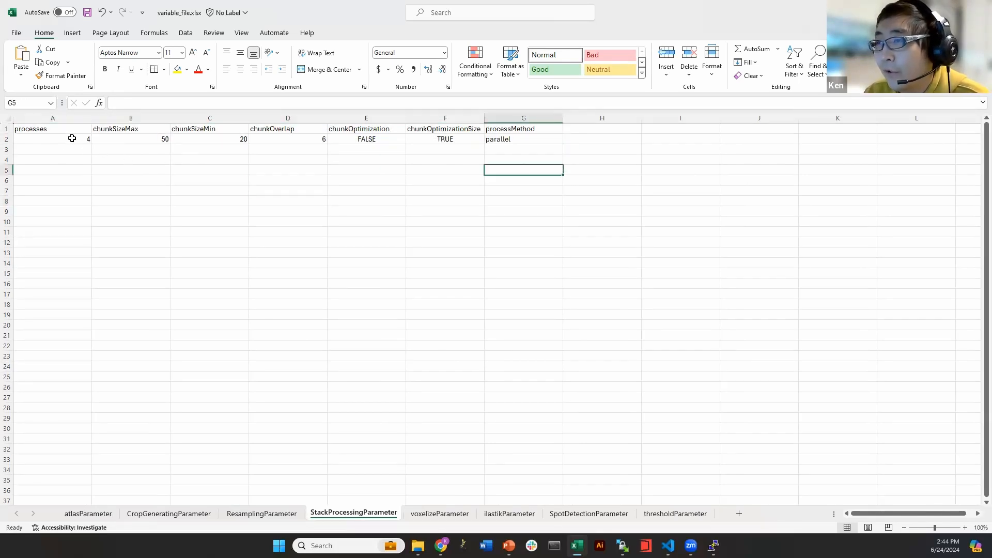
pyautogui.moveTo(62, 131); pyautogui.dragTo(525, 138)
pyautogui.click(525, 150)
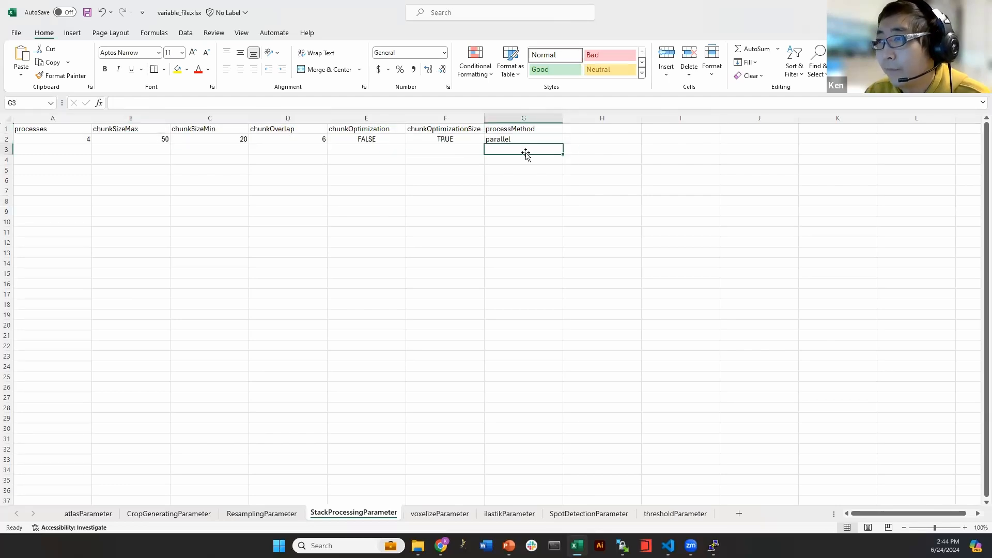
pyautogui.click(592, 262)
pyautogui.click(442, 512)
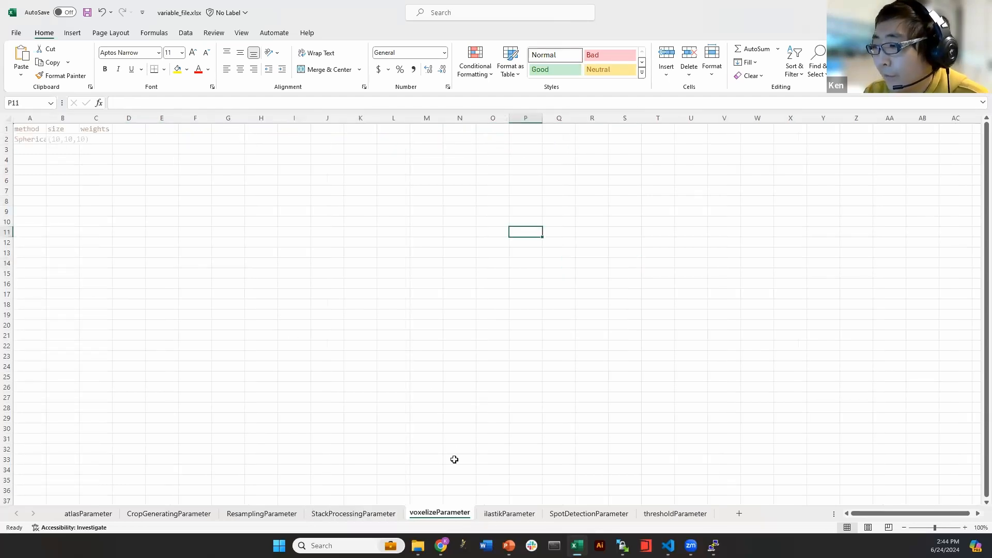
# Widen voxelizeParameter columns A and B so Spherical and (10,10,10) show fully
pyautogui.moveTo(47, 121); pyautogui.dragTo(158, 121)
pyautogui.click(174, 150)
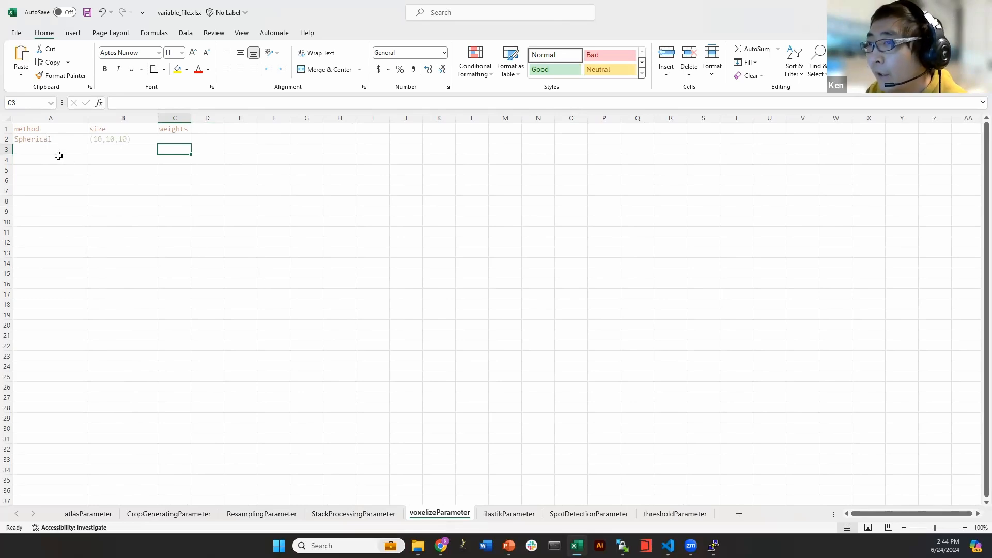
pyautogui.click(69, 142)
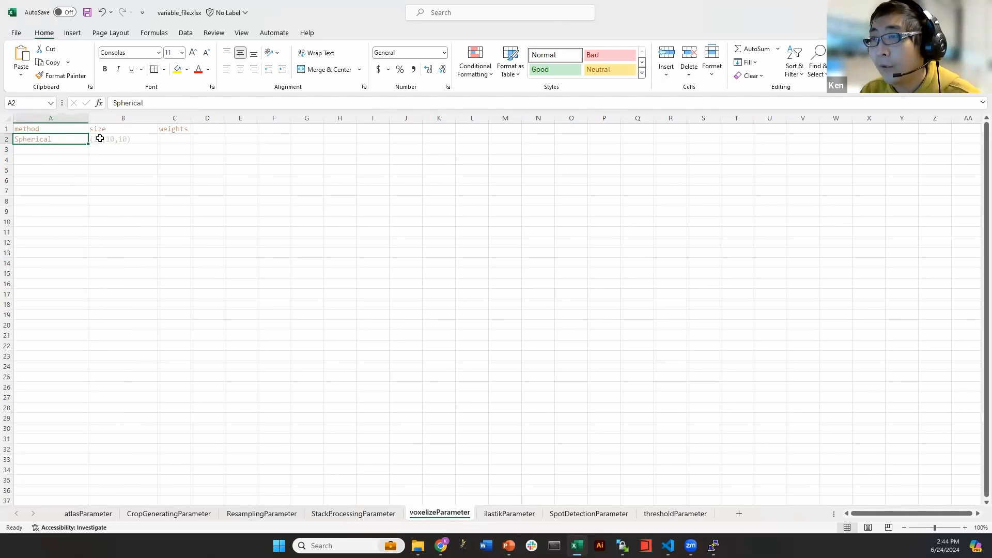
pyautogui.click(129, 137)
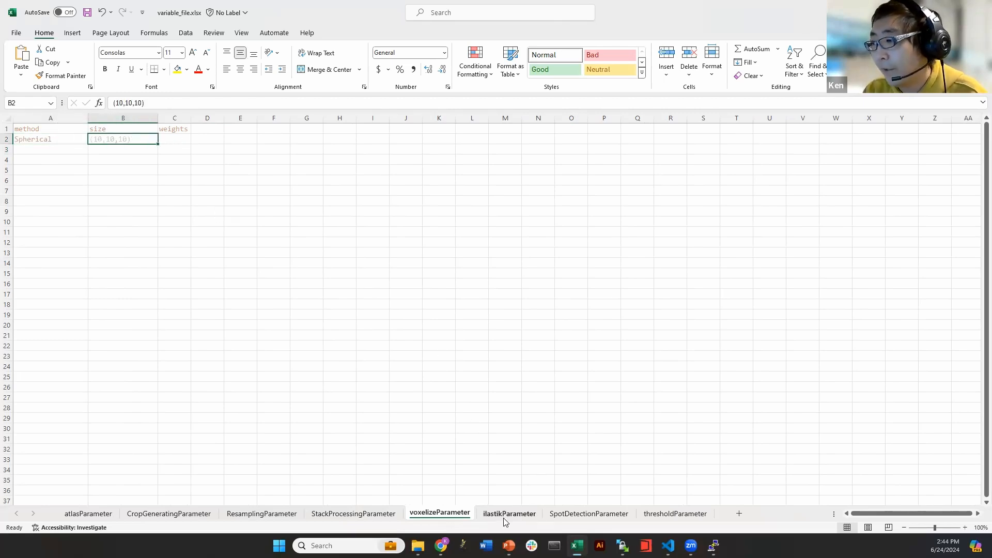
# Look over the SpotDetectionParameter sheet's parameter columns, then switch to the browser
pyautogui.click(587, 518)
pyautogui.click(60, 139)
pyautogui.click(385, 168)
pyautogui.moveTo(922, 513); pyautogui.dragTo(864, 512)
pyautogui.click(190, 191)
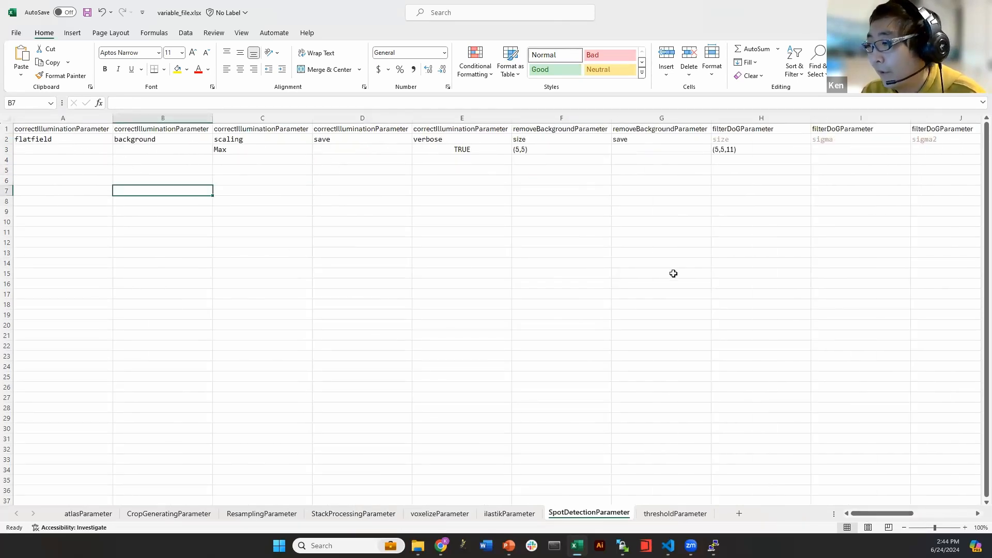
pyautogui.moveTo(440, 544)
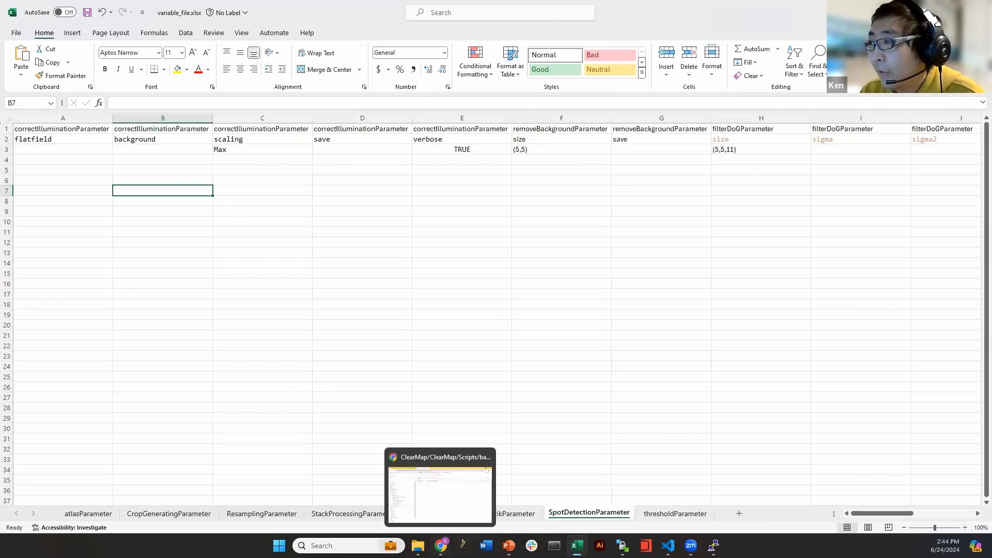
pyautogui.click(445, 500)
# Search 'clearmap 0.9.' in a new tab and open the ClearMap 0.9.2 documentation
pyautogui.click(397, 13)
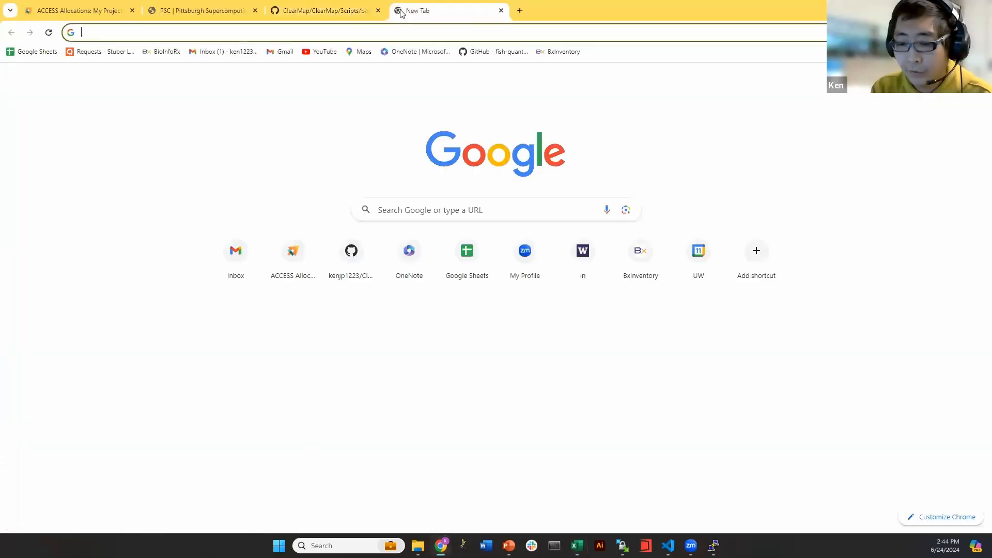
pyautogui.write('clearmna')
pyautogui.press('BackSpace')
pyautogui.press('BackSpace')
pyautogui.write('ap ')
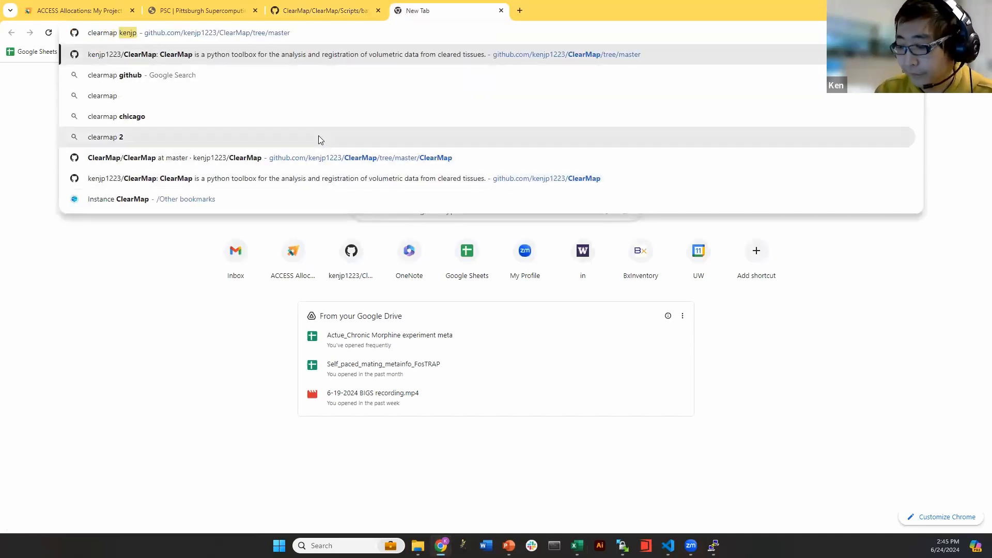
pyautogui.write('1.0')
pyautogui.press('BackSpace')
pyautogui.write('0.9.')
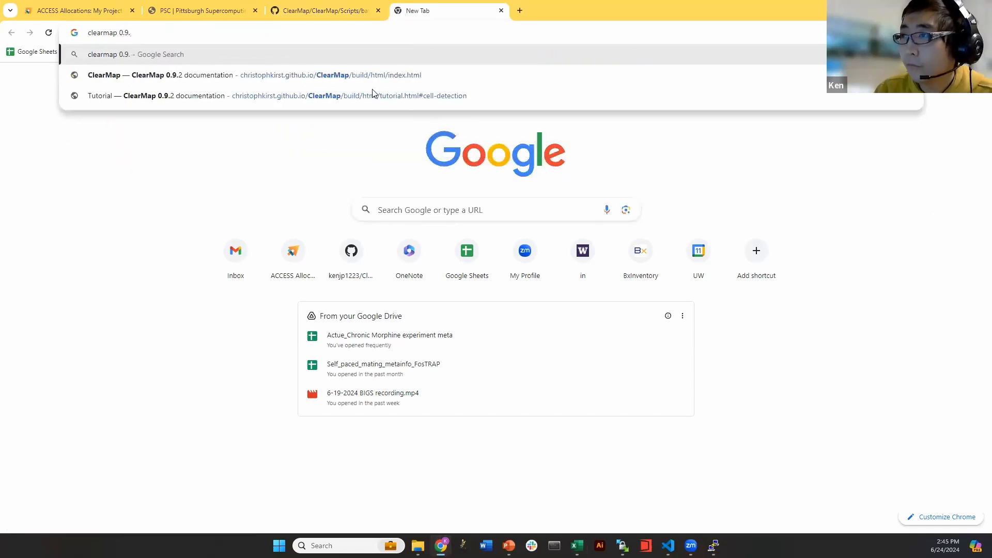
pyautogui.click(358, 74)
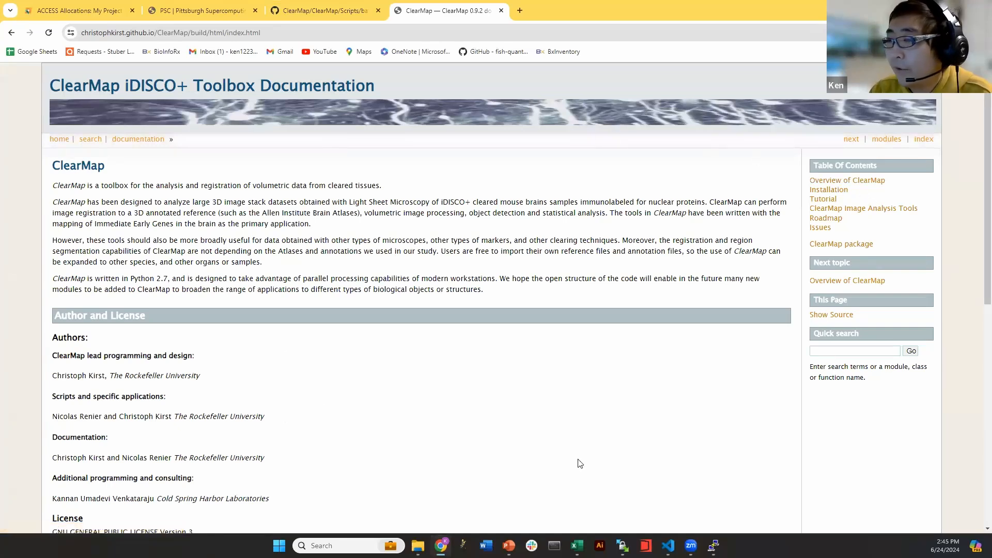
pyautogui.scroll(-3, 647, 298)
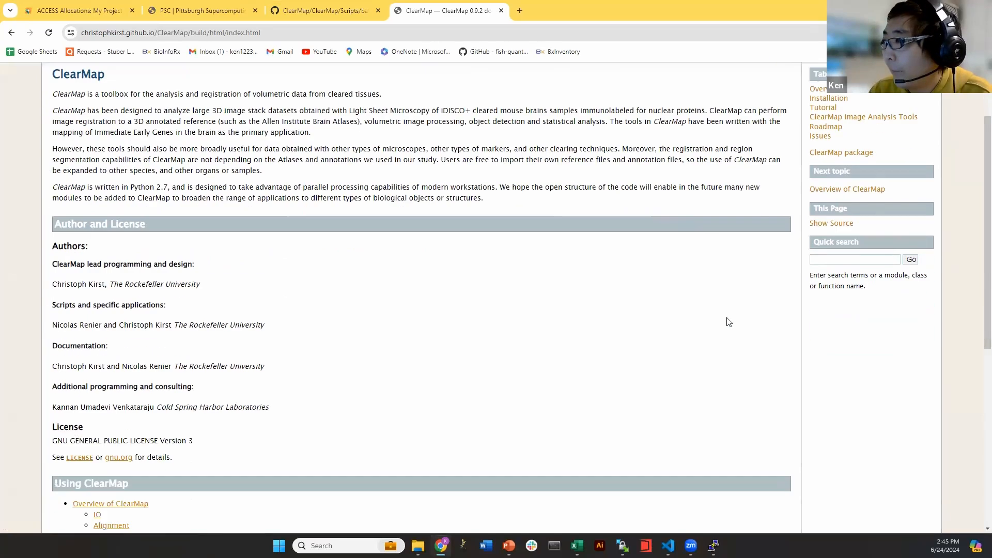
pyautogui.scroll(3, 615, 406)
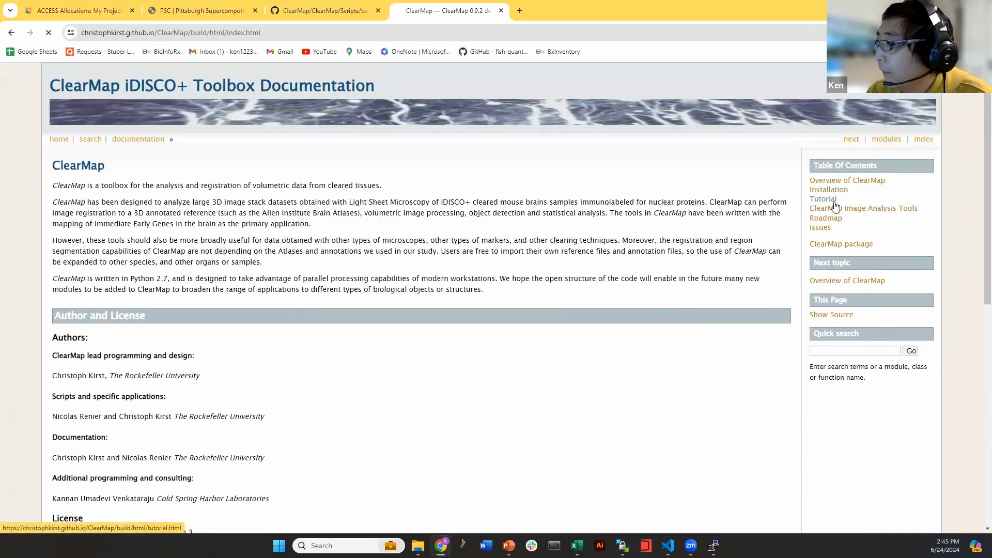
# Read the tutorial's Cell detection voxelization parameters, then open Excel's thresholdParameter sheet
pyautogui.click(833, 200)
pyautogui.click(855, 238)
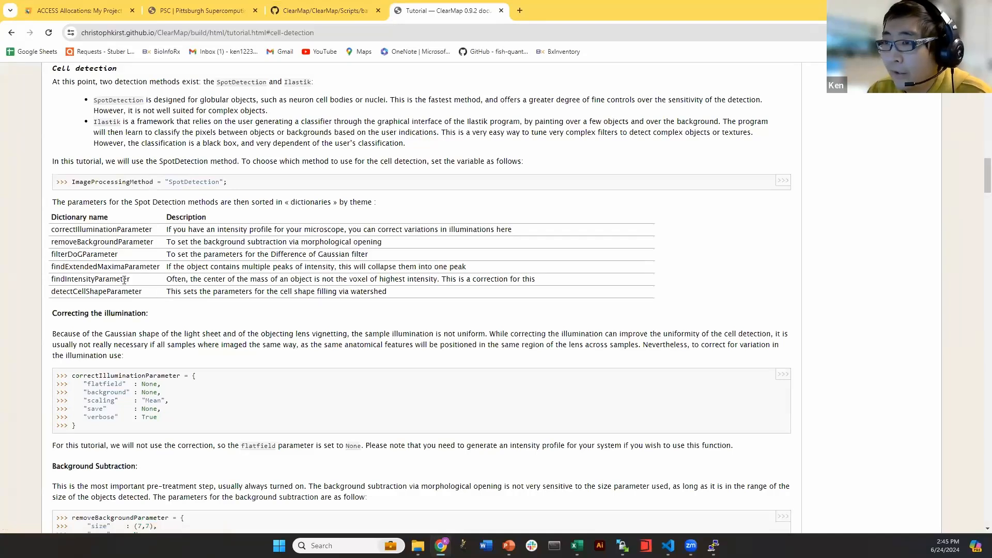
pyautogui.scroll(-1, 52, 223)
pyautogui.moveTo(52, 178); pyautogui.dragTo(98, 215)
pyautogui.click(101, 248)
pyautogui.scroll(-3, 93, 287)
pyautogui.scroll(-7, 166, 204)
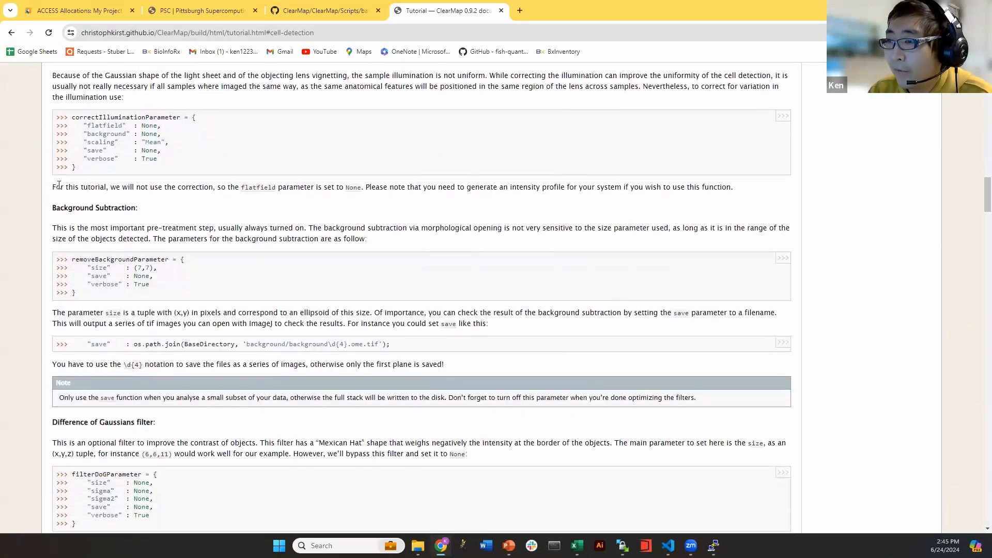
pyautogui.scroll(-10, 166, 204)
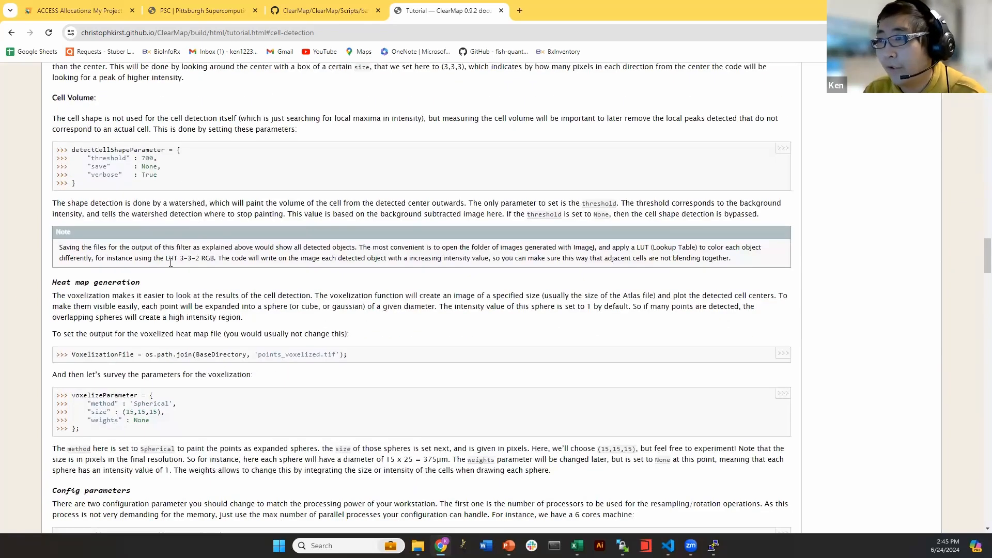
pyautogui.scroll(-3, 584, 74)
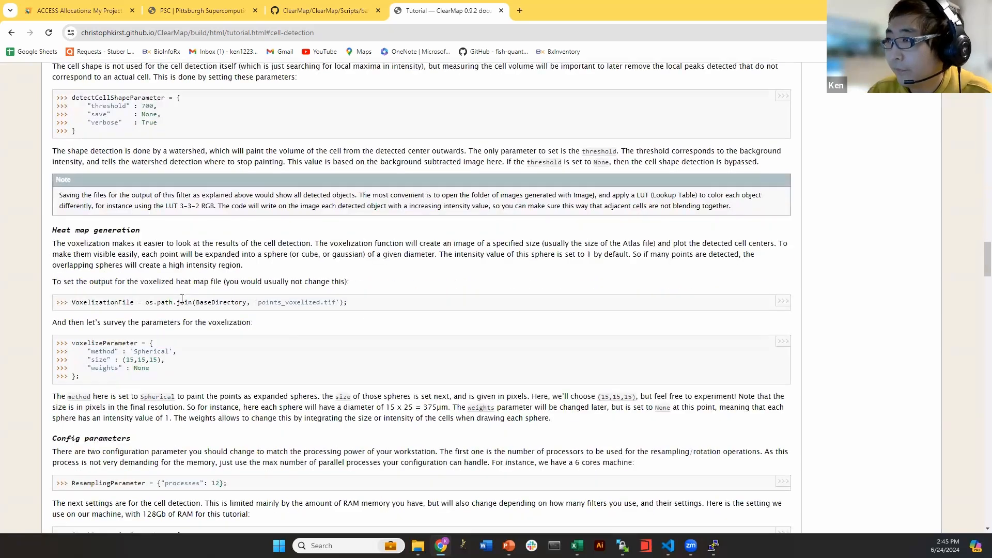
pyautogui.scroll(4, 553, 178)
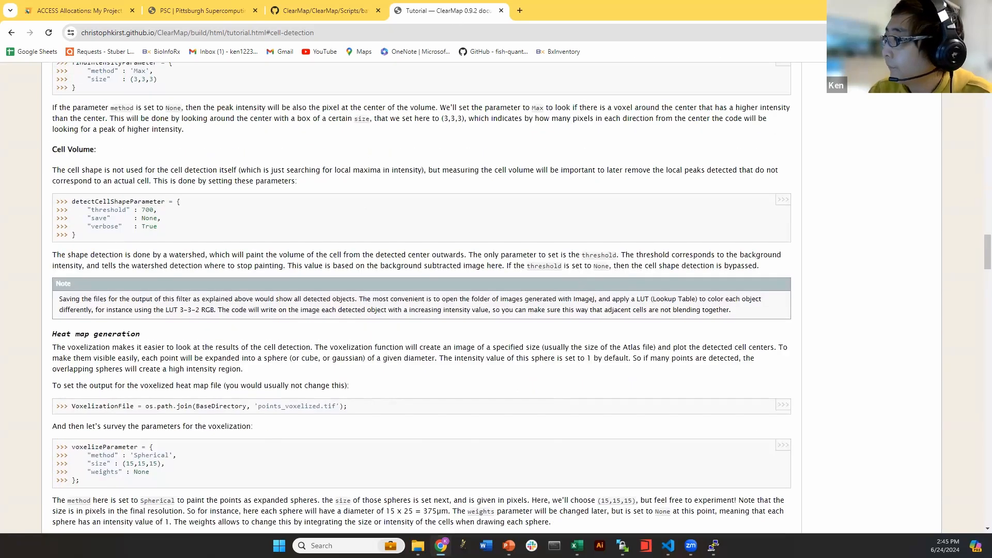
pyautogui.hotkey('alt', 'Tab')
pyautogui.click(673, 513)
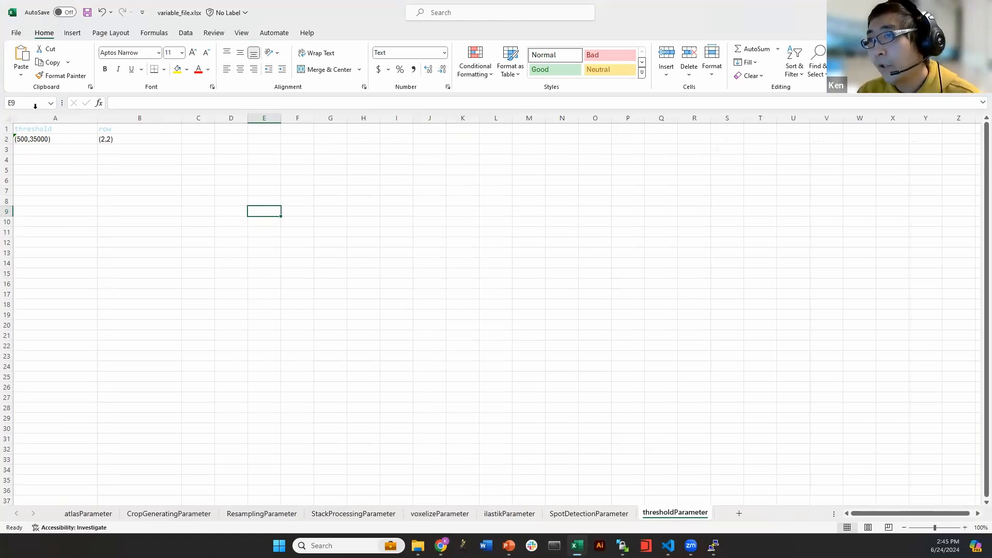
# Check row (2,2) in B2 and threshold (500,35000) in A2, then return to the ClearMap tutorial
pyautogui.click(124, 142)
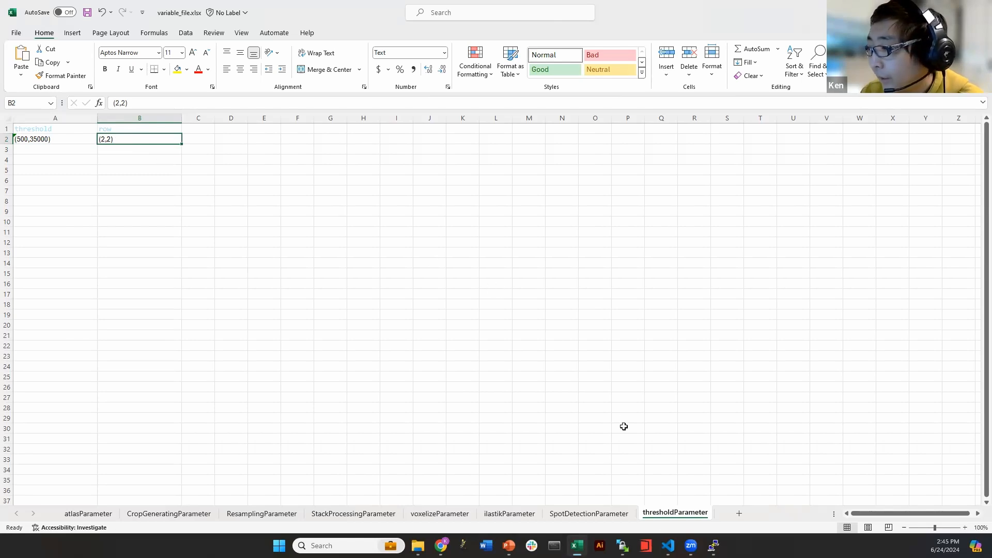
pyautogui.moveTo(668, 545)
pyautogui.click(137, 159)
pyautogui.click(122, 148)
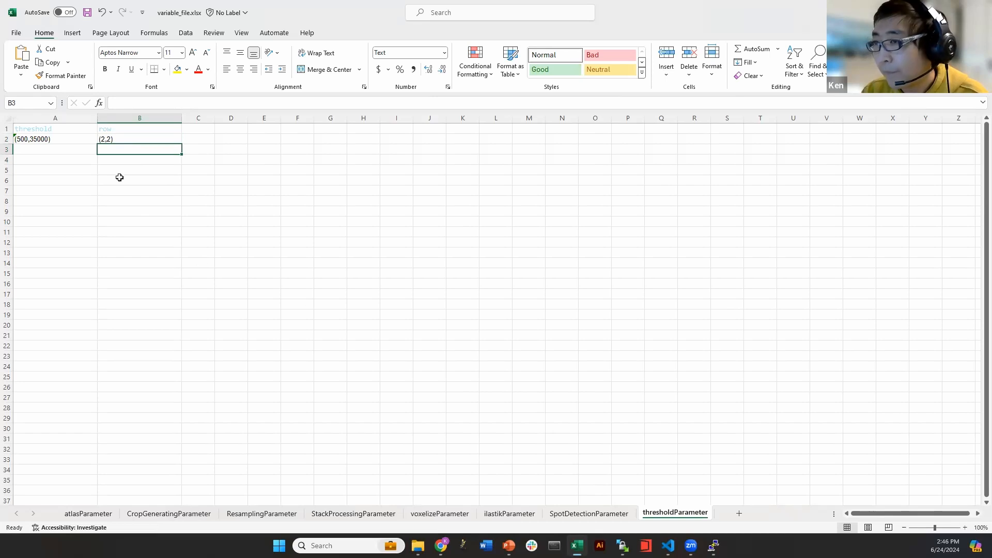
pyautogui.click(90, 131)
pyautogui.click(91, 138)
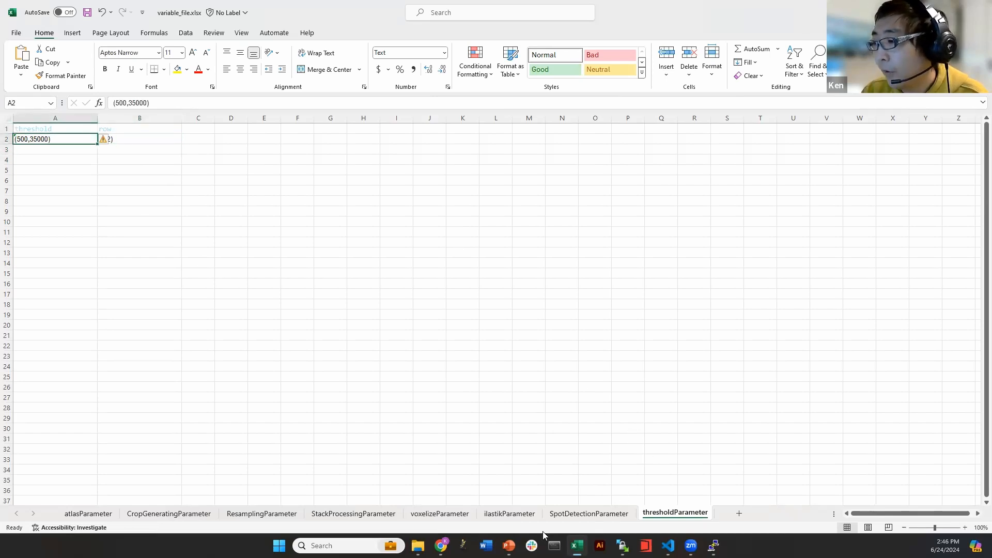
pyautogui.moveTo(441, 546)
pyautogui.click(437, 508)
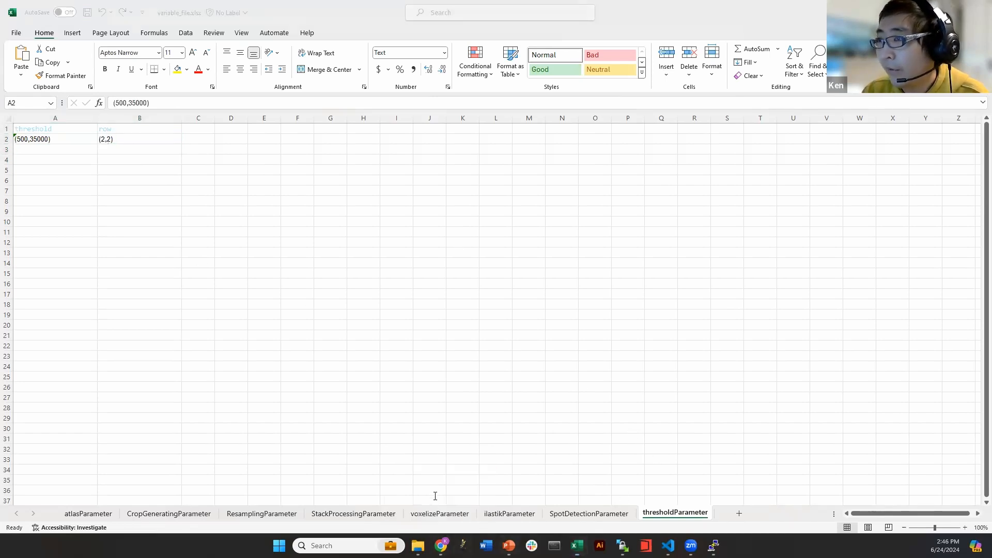
# Go to the Cell detection and thresholding section and highlight its intensity row table
pyautogui.scroll(20, 403, 108)
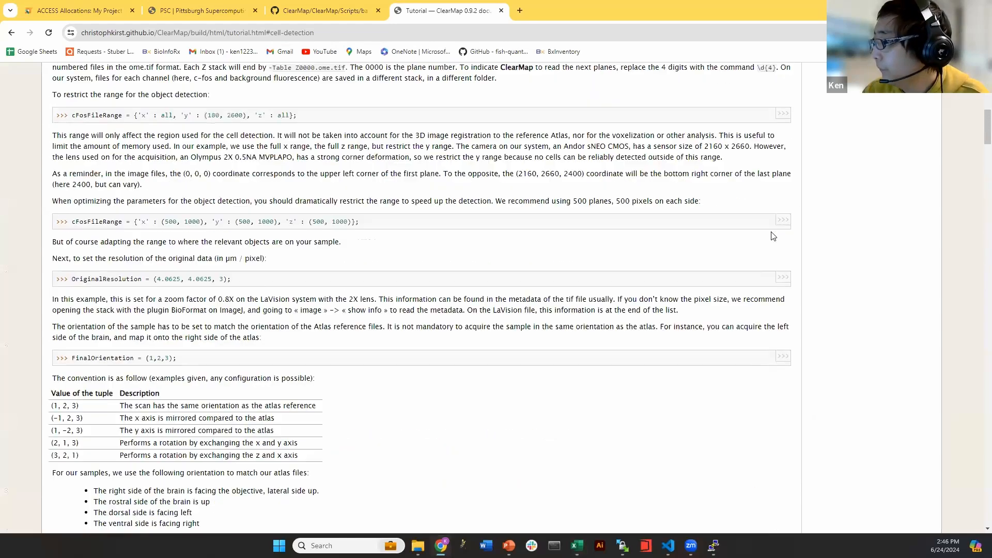
pyautogui.click(862, 158)
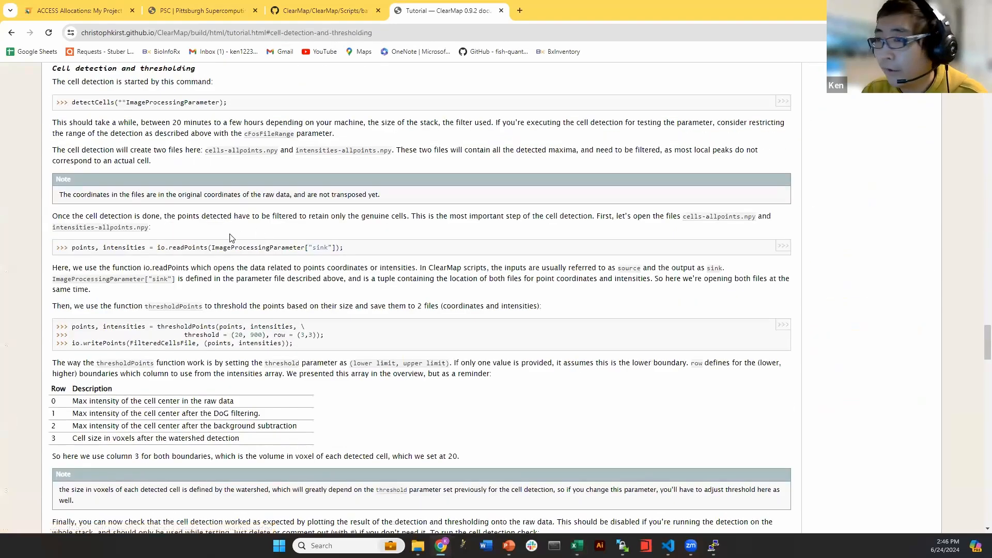
pyautogui.scroll(-3, 107, 331)
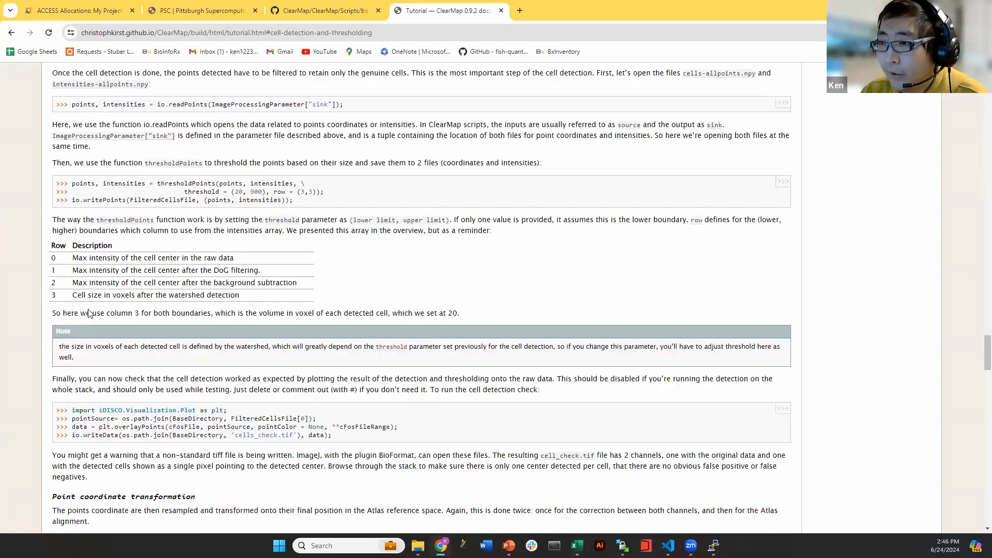
pyautogui.moveTo(51, 184); pyautogui.dragTo(292, 237)
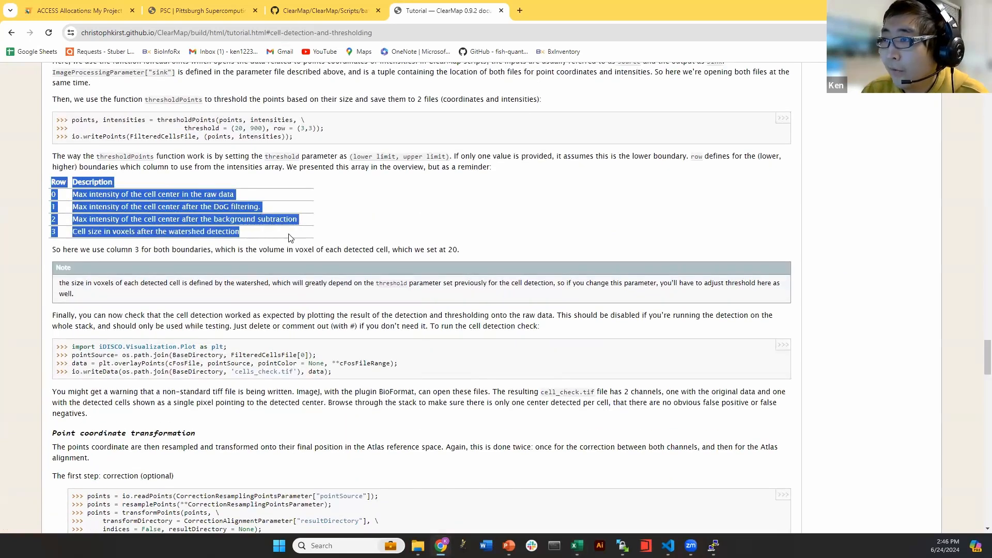
pyautogui.click(302, 245)
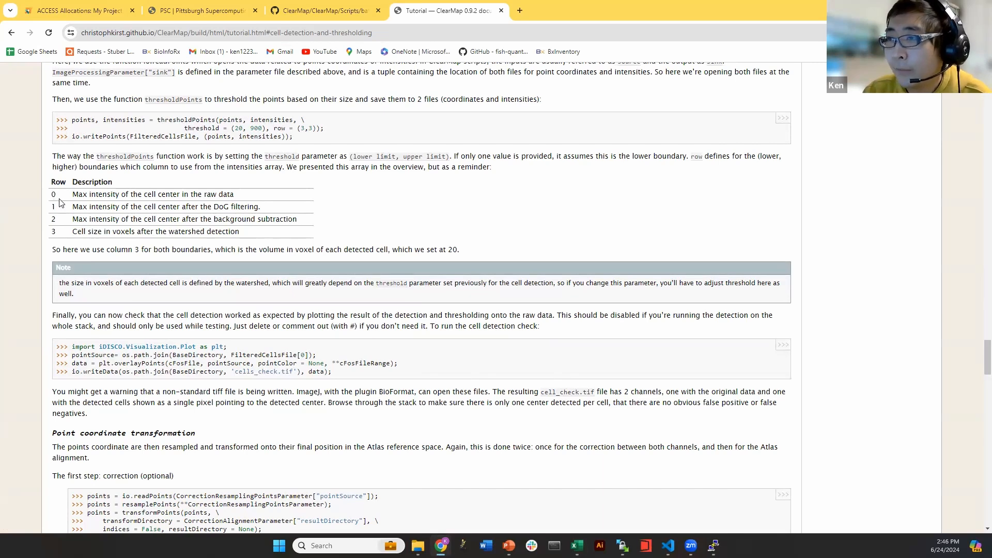
# Point out table rows 0 to 3: raw intensity, background subtraction and cell size
pyautogui.moveTo(53, 196); pyautogui.dragTo(261, 208)
pyautogui.click(170, 203)
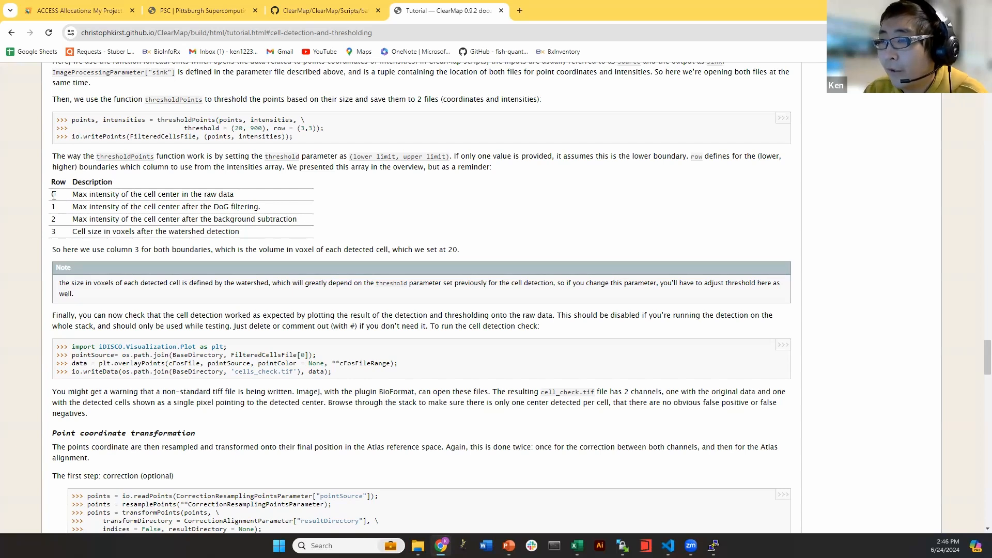
pyautogui.moveTo(71, 200); pyautogui.dragTo(148, 196)
pyautogui.click(196, 198)
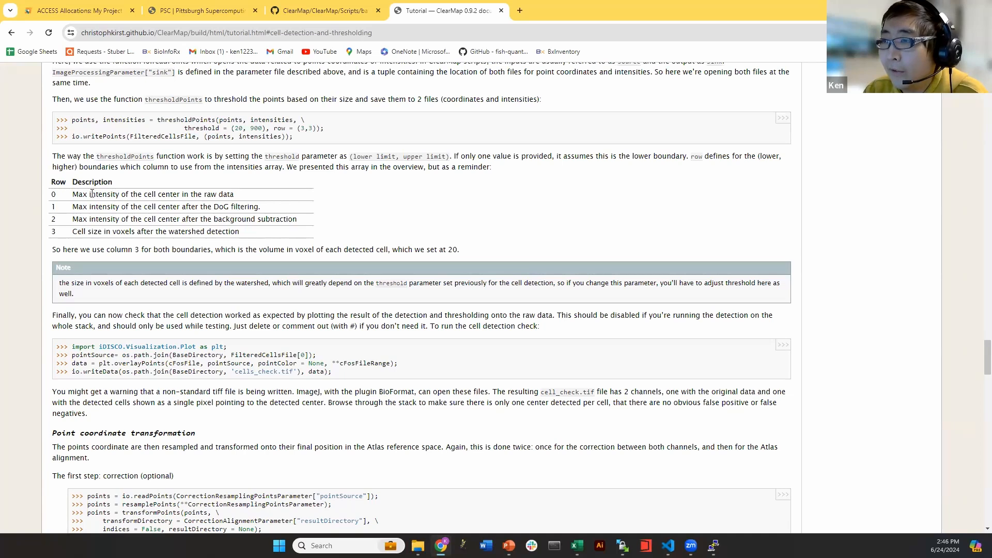
pyautogui.moveTo(230, 196); pyautogui.dragTo(305, 222)
pyautogui.click(52, 207)
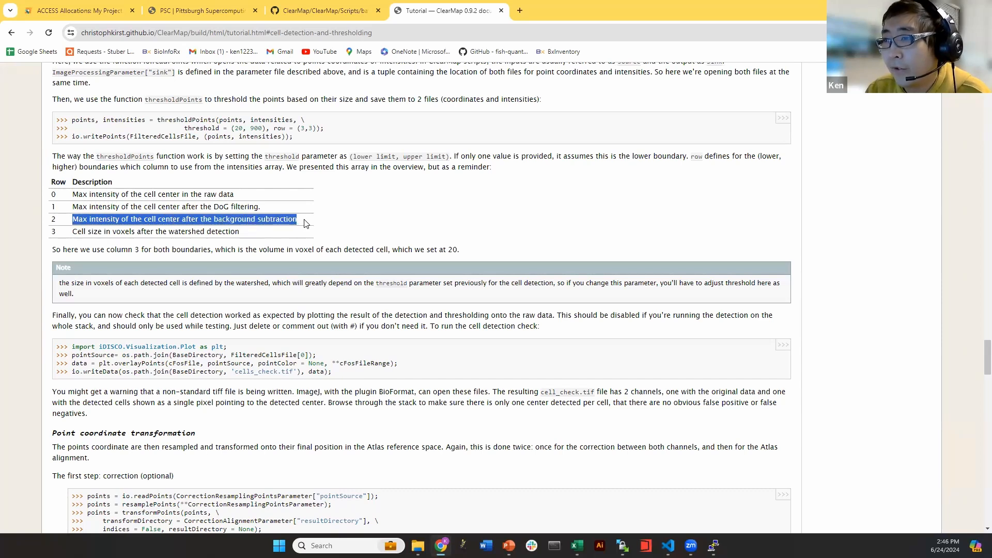
pyautogui.click(304, 222)
pyautogui.moveTo(72, 233); pyautogui.dragTo(143, 233)
pyautogui.click(154, 233)
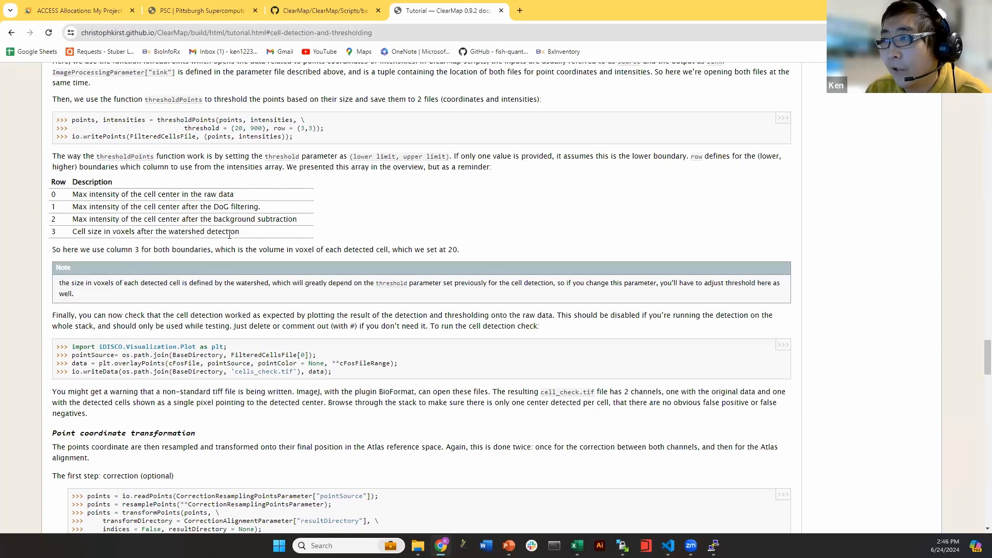
# Back in the spreadsheet, check threshold (500,35000) in A2 and row (2,2) in B2
pyautogui.click(931, 9)
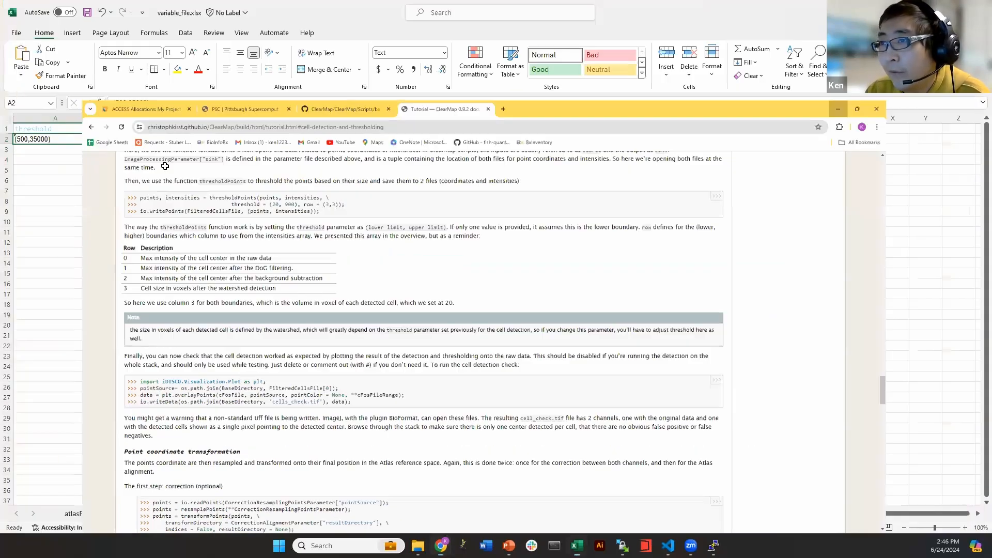
pyautogui.click(96, 141)
pyautogui.click(136, 141)
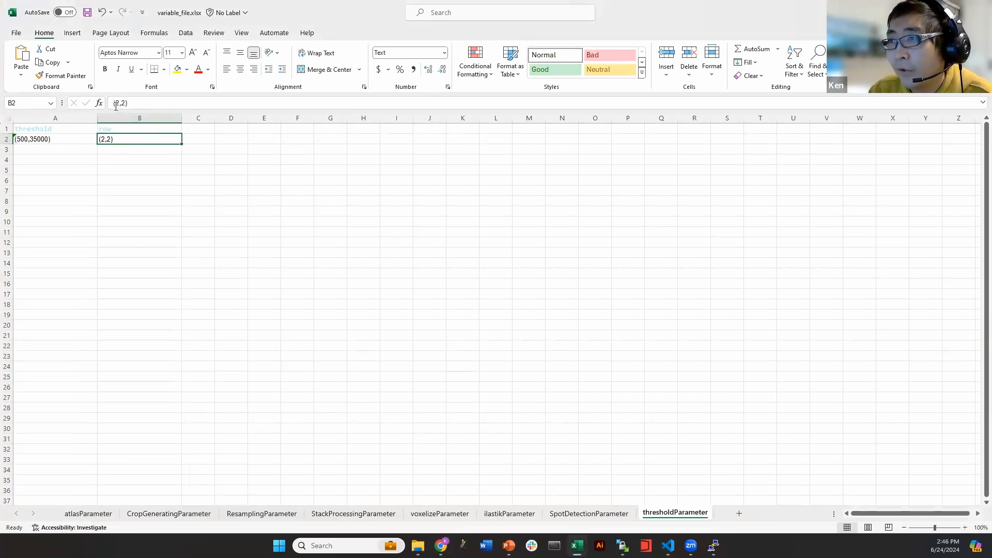
pyautogui.click(96, 139)
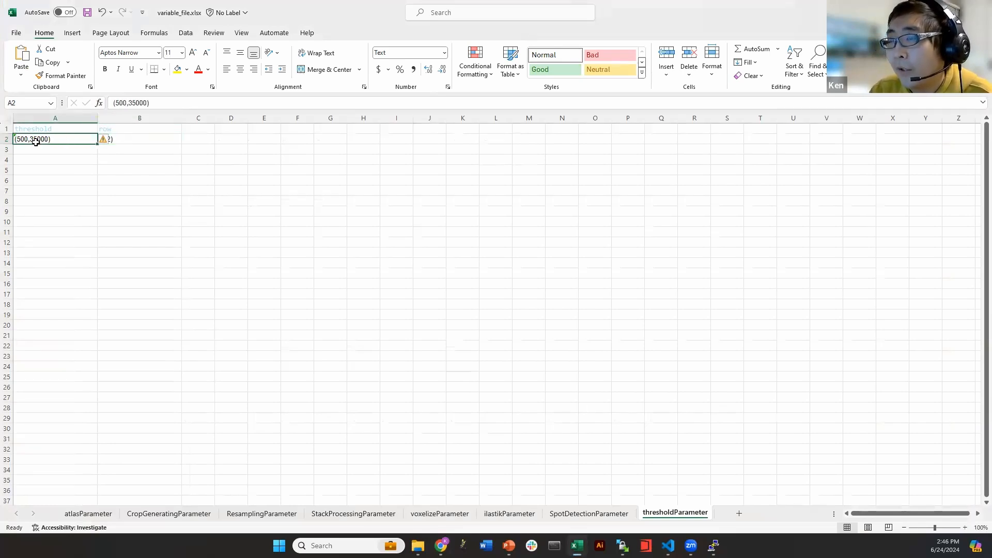
pyautogui.click(129, 102)
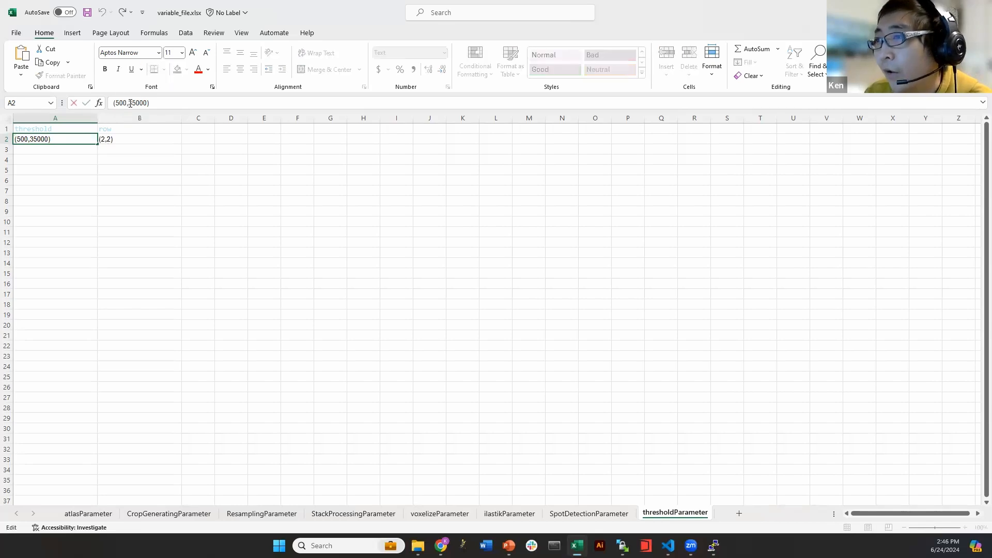
pyautogui.click(169, 139)
# Try a second row with (3,3) in B3 and (1000,10000) in A3, then clear it
pyautogui.click(168, 149)
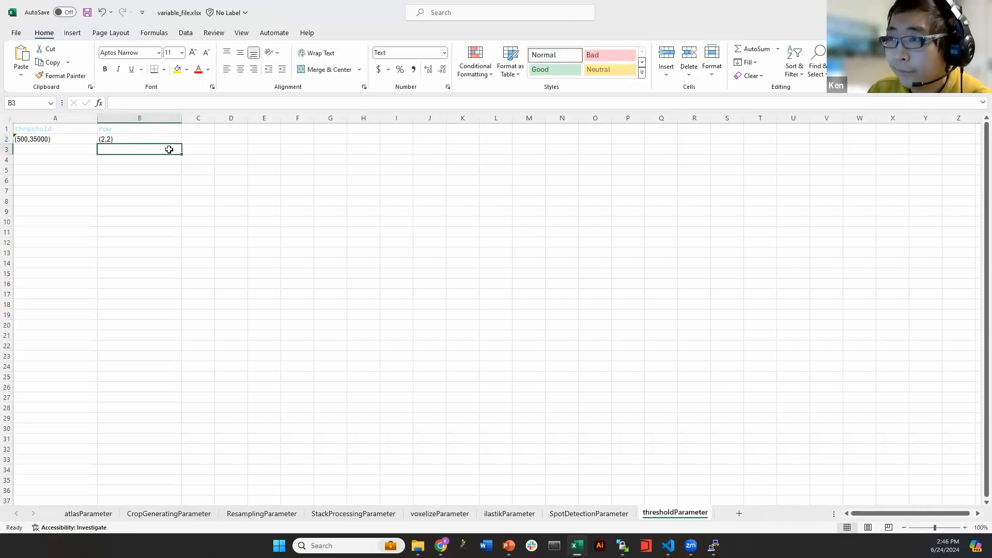
pyautogui.write('(3,,')
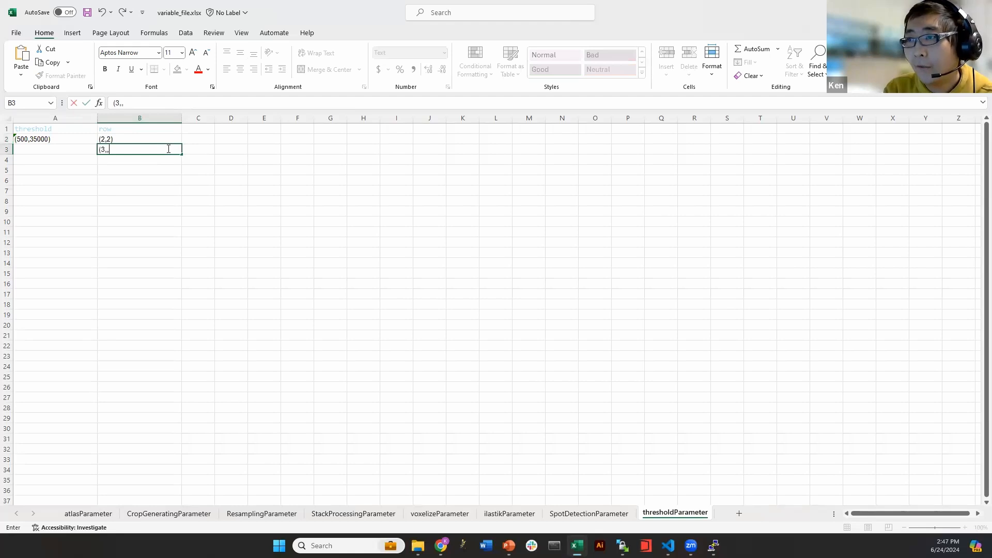
pyautogui.press('BackSpace')
pyautogui.write('3)')
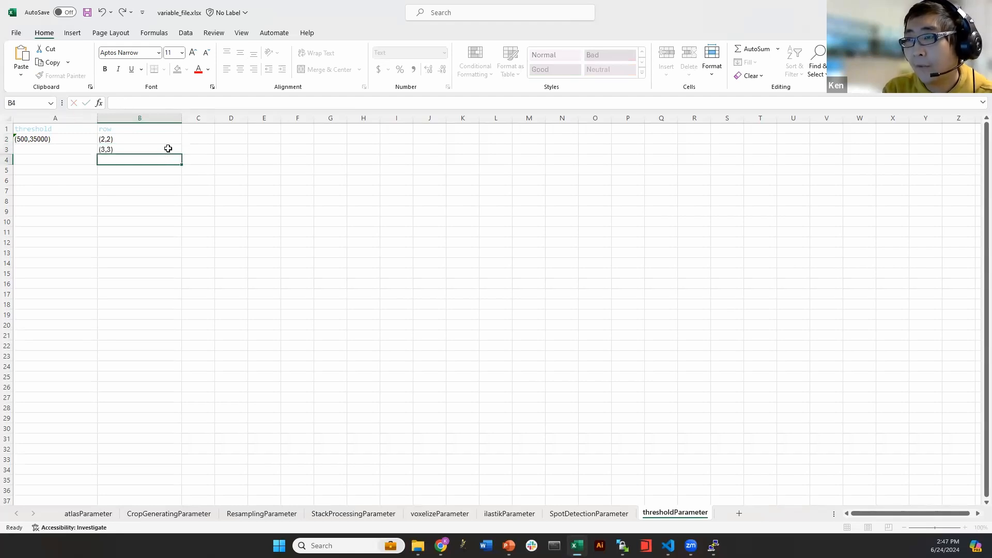
pyautogui.press('Left')
pyautogui.write('(')
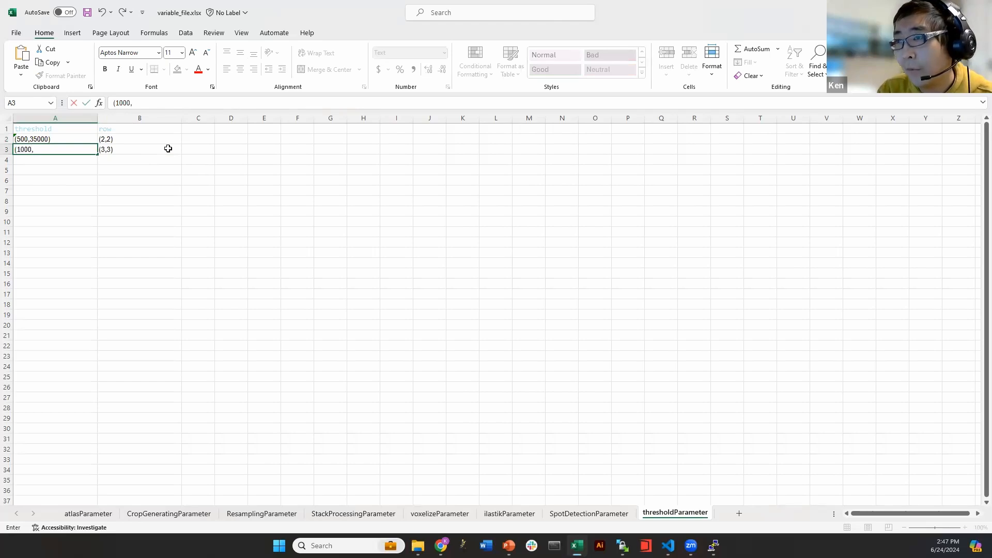
pyautogui.write('1000,10000')
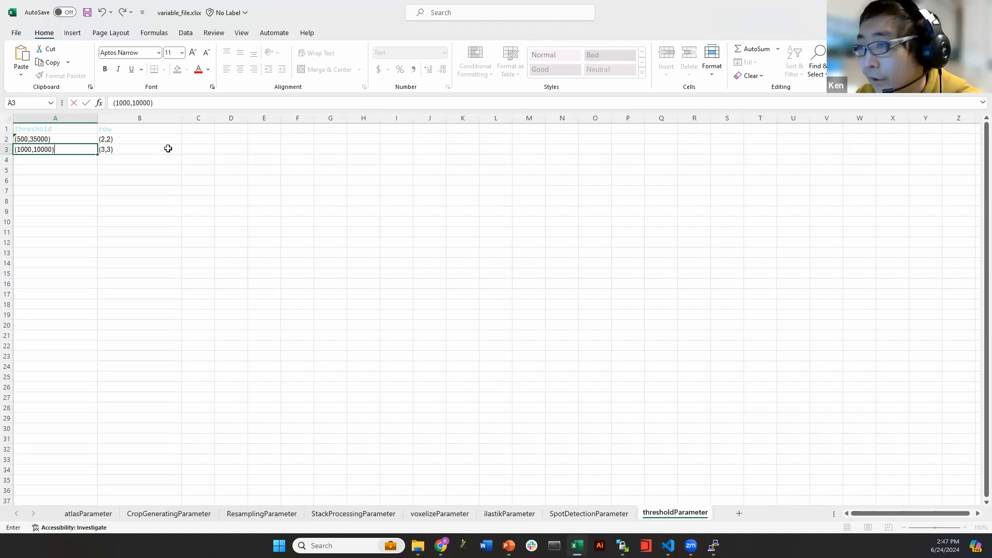
pyautogui.press('Return')
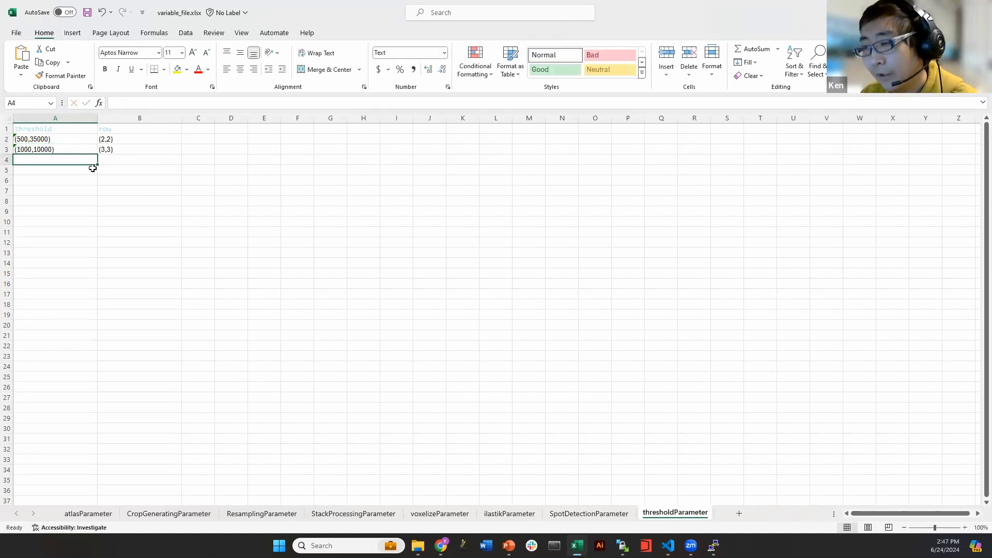
pyautogui.click(130, 149)
pyautogui.press('BackSpace')
pyautogui.click(61, 151)
pyautogui.press('BackSpace')
pyautogui.click(422, 198)
# Save variable_file.xlsx, review the atlasParameter sheet, save again and close the workbook
pyautogui.hotkey('ctrl', 's')
pyautogui.click(78, 513)
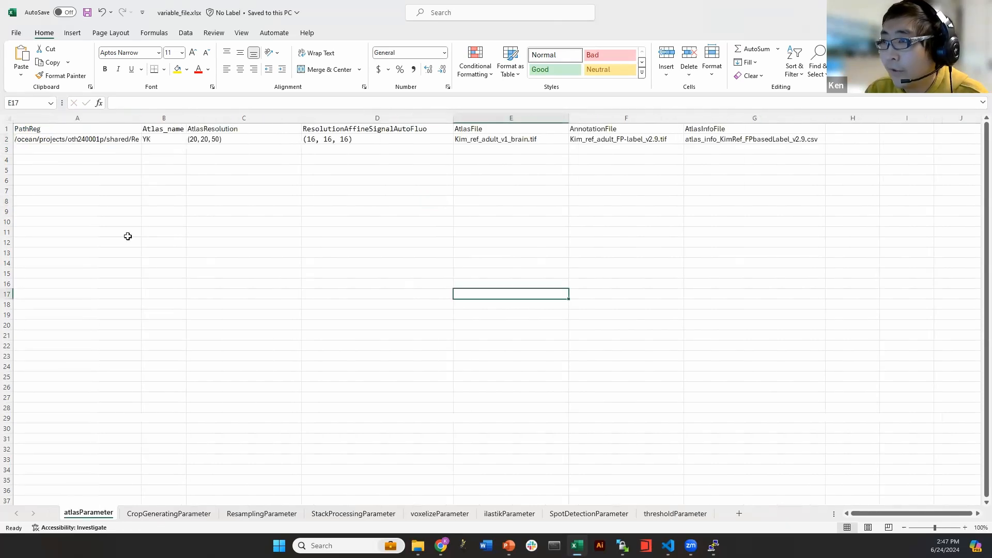
pyautogui.click(383, 211)
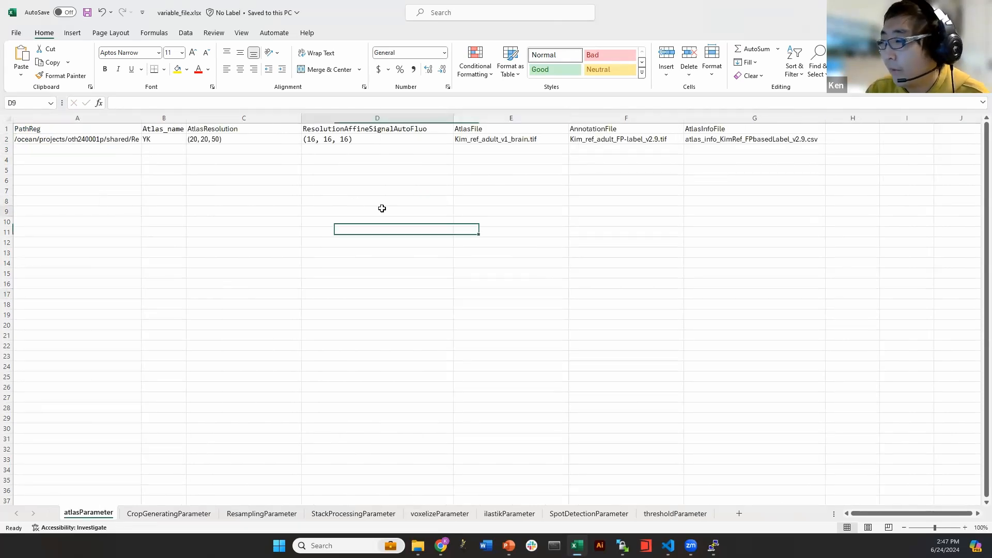
pyautogui.click(405, 251)
pyautogui.click(16, 33)
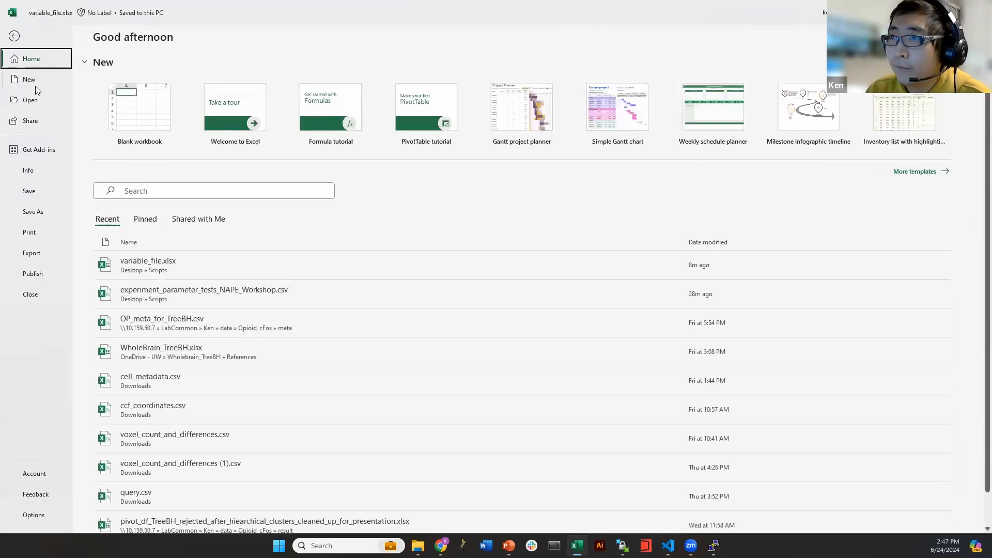
pyautogui.click(36, 190)
pyautogui.click(589, 221)
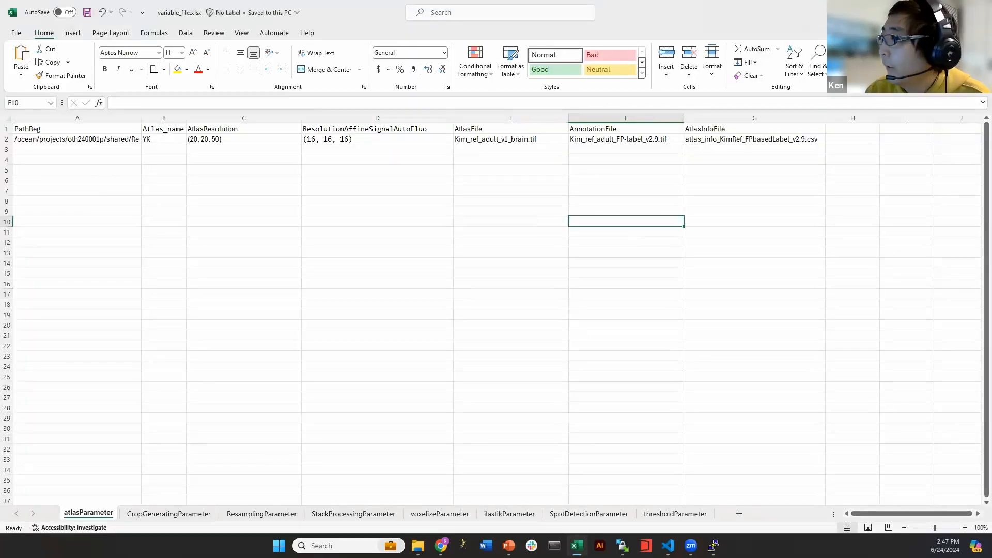
pyautogui.click(979, 9)
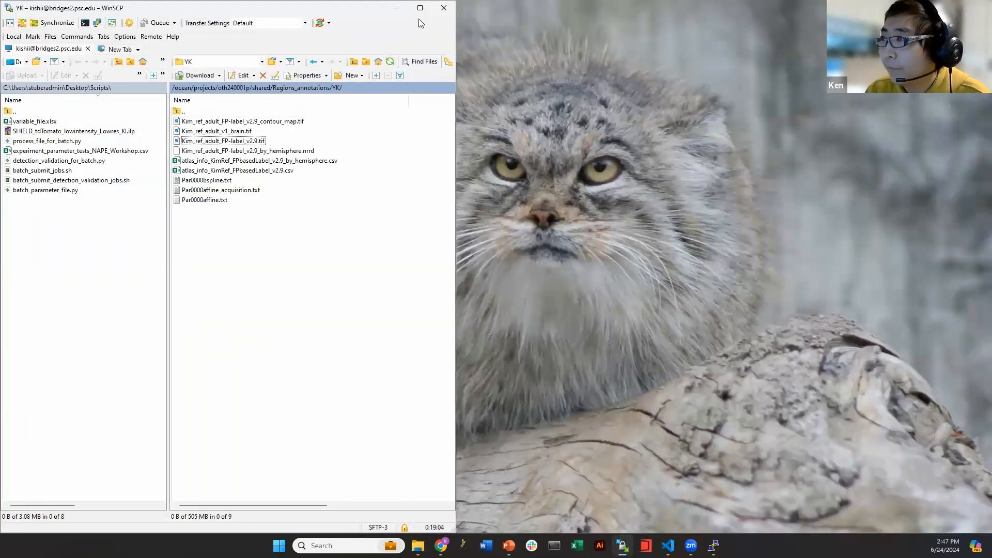
# Open experiment_parameter_tests_NAPE_Workshop.csv from the Scripts folder in Excel
pyautogui.click(423, 8)
pyautogui.click(419, 544)
pyautogui.click(203, 222)
pyautogui.click(201, 159)
pyautogui.moveTo(281, 76); pyautogui.dragTo(350, 78)
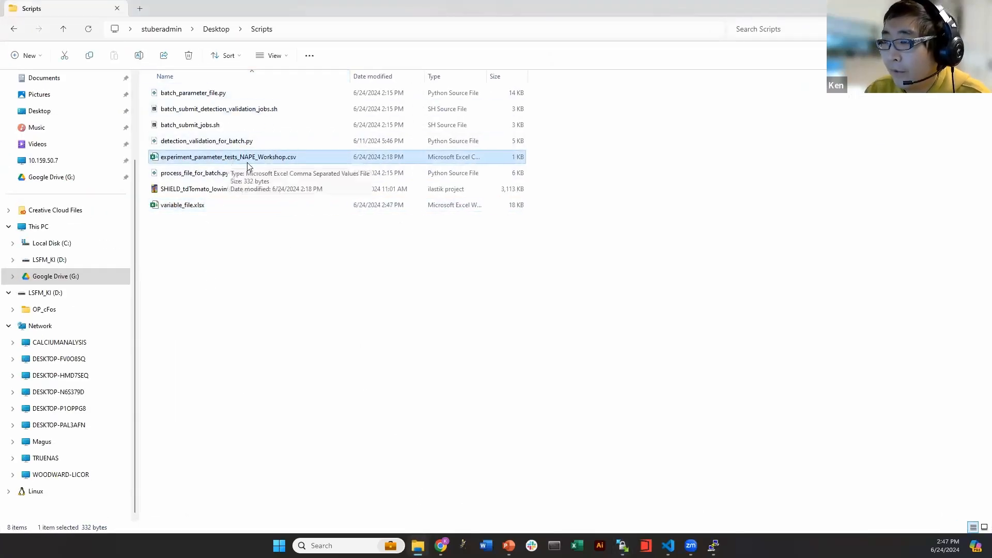
pyautogui.rightClick(285, 162)
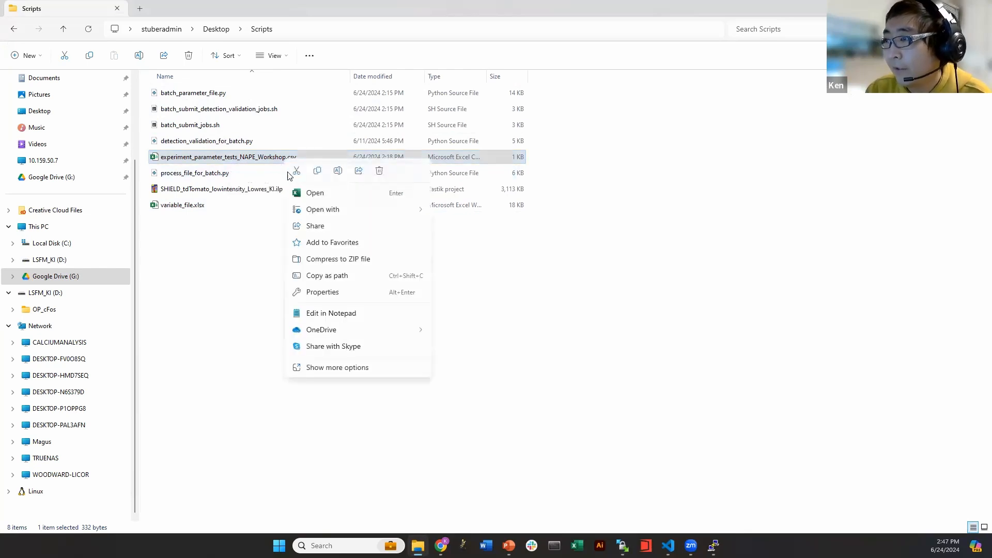
pyautogui.click(332, 198)
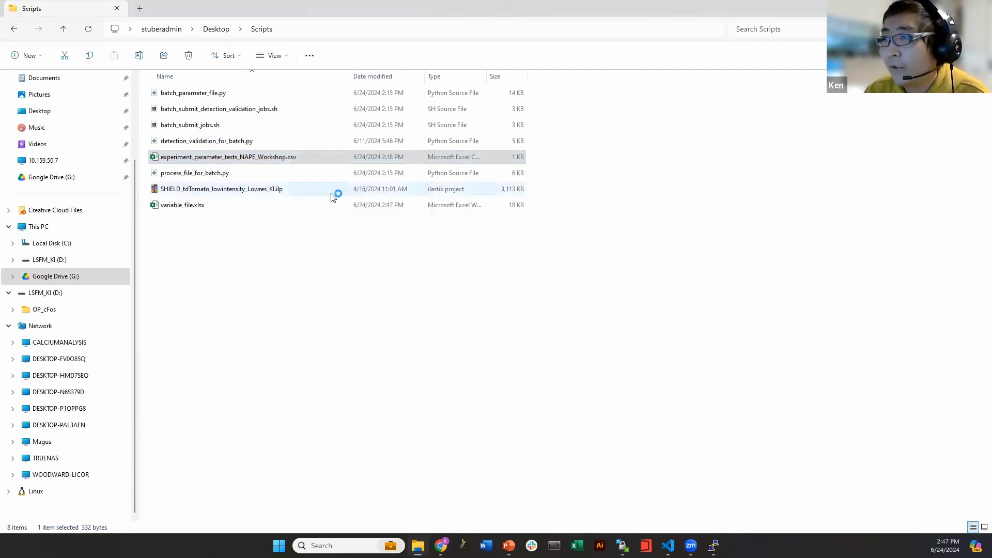
# Copy row 2's C8 parameter values into rows 3 through 9
pyautogui.click(35, 149)
pyautogui.click(22, 140)
pyautogui.click(6, 140)
pyautogui.moveTo(28, 140); pyautogui.dragTo(416, 139)
pyautogui.hotkey('ctrl', 'c')
pyautogui.moveTo(29, 149); pyautogui.dragTo(30, 211)
pyautogui.hotkey('ctrl', 'v')
pyautogui.click(158, 191)
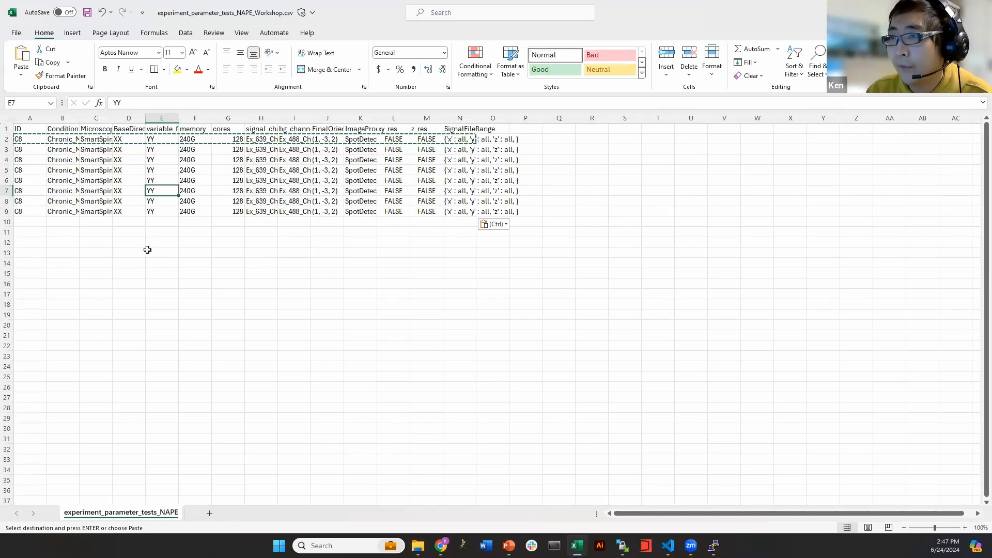
# Undo the pasted rows 3 to 9 and autofit columns A through N
pyautogui.hotkey('ctrl', 'z')
pyautogui.click(122, 212)
pyautogui.click(262, 229)
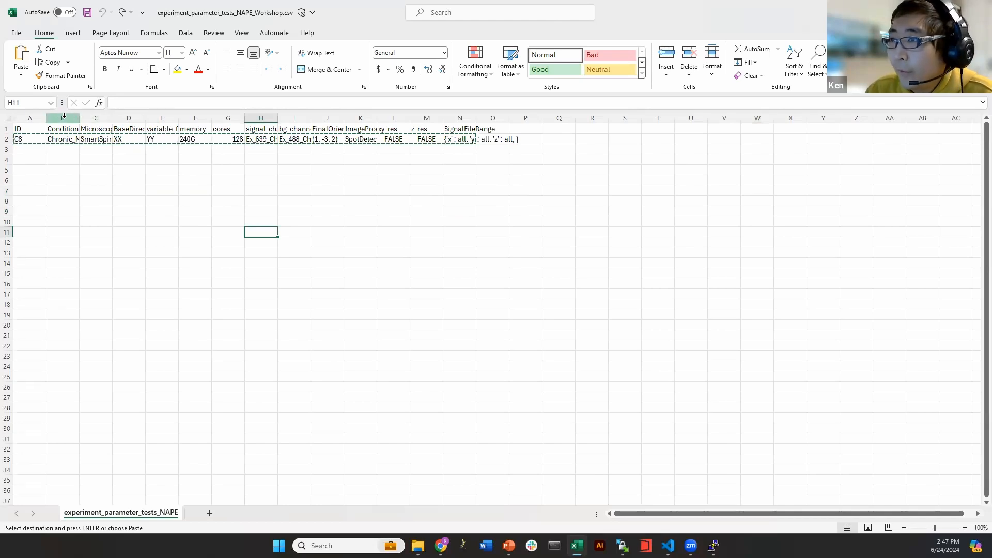
pyautogui.moveTo(30, 118); pyautogui.dragTo(487, 117)
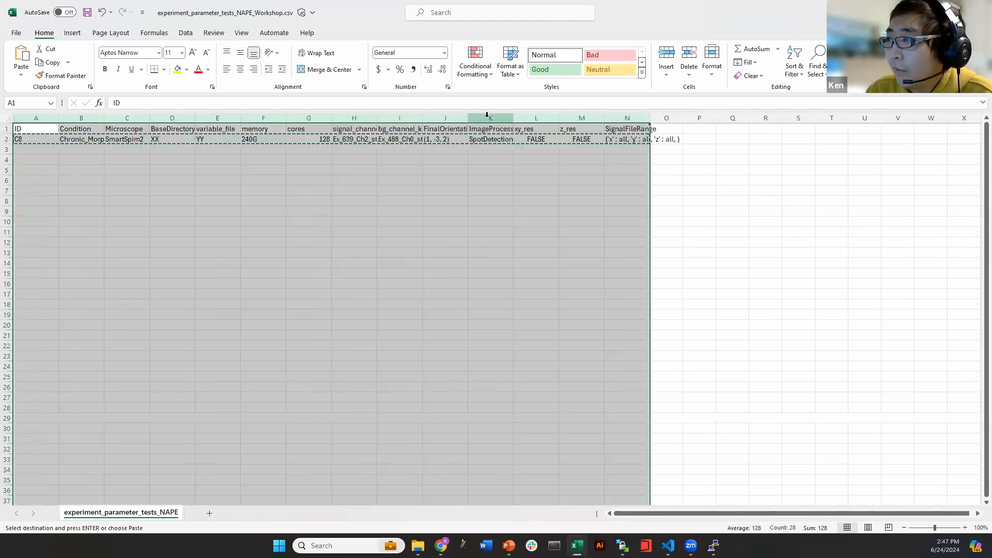
pyautogui.click(488, 190)
# Inspect row 2's values, including SmartSpim2 in the Microscope column C2
pyautogui.click(226, 189)
pyautogui.click(99, 138)
pyautogui.click(122, 160)
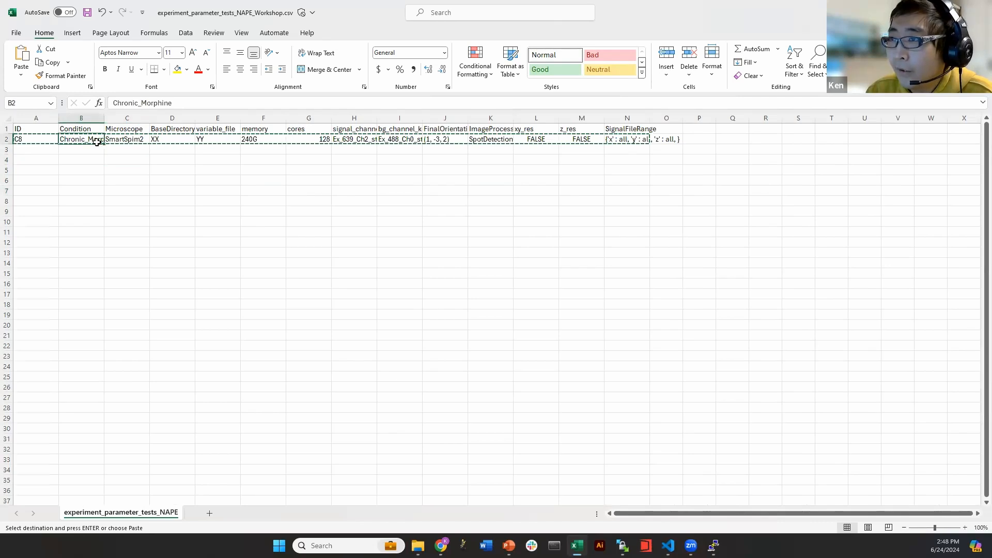
pyautogui.click(126, 129)
pyautogui.click(135, 164)
pyautogui.press('Escape')
pyautogui.click(133, 137)
pyautogui.click(144, 144)
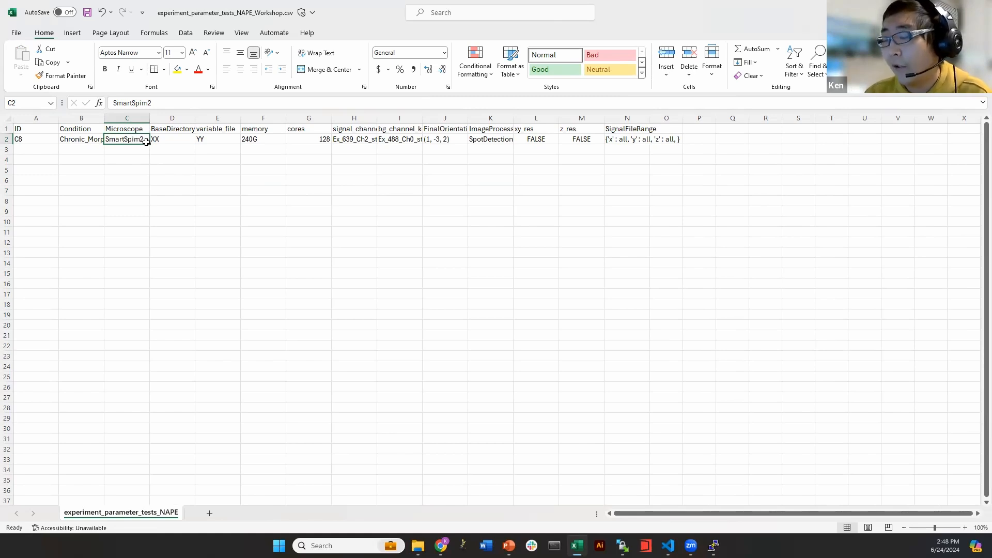
pyautogui.click(133, 149)
pyautogui.click(125, 142)
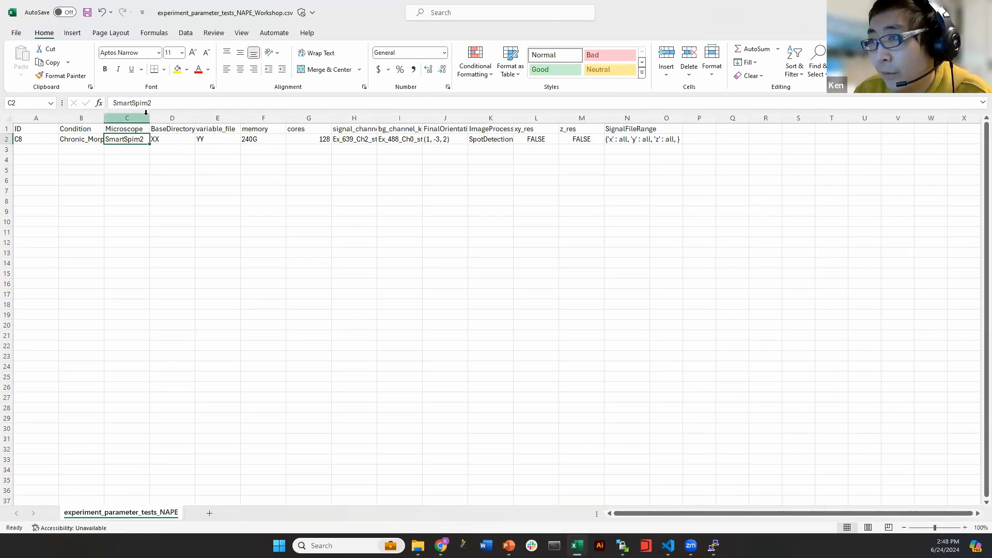
# Widen column D to show the BaseDirectory value XX, then switch to WinSCP
pyautogui.click(166, 138)
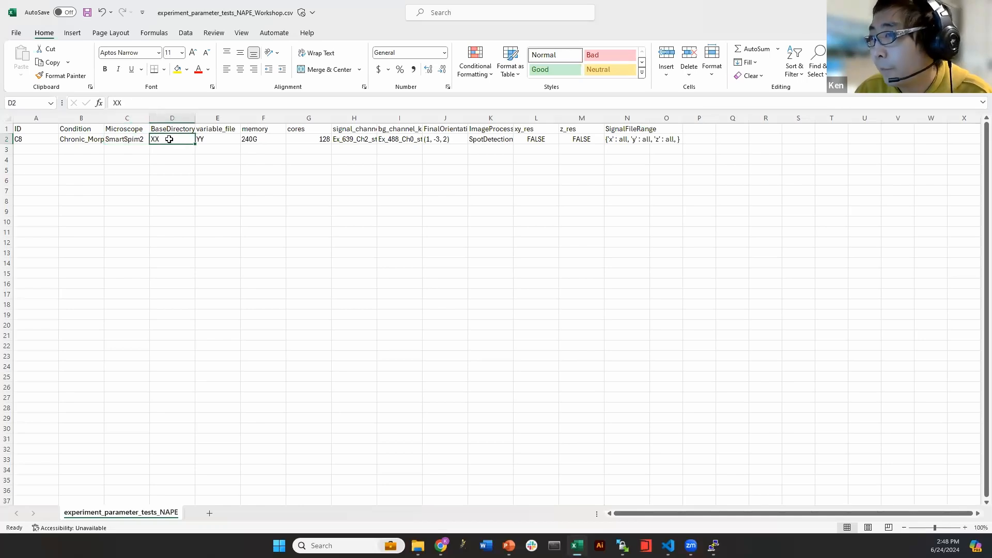
pyautogui.moveTo(196, 119); pyautogui.dragTo(204, 118)
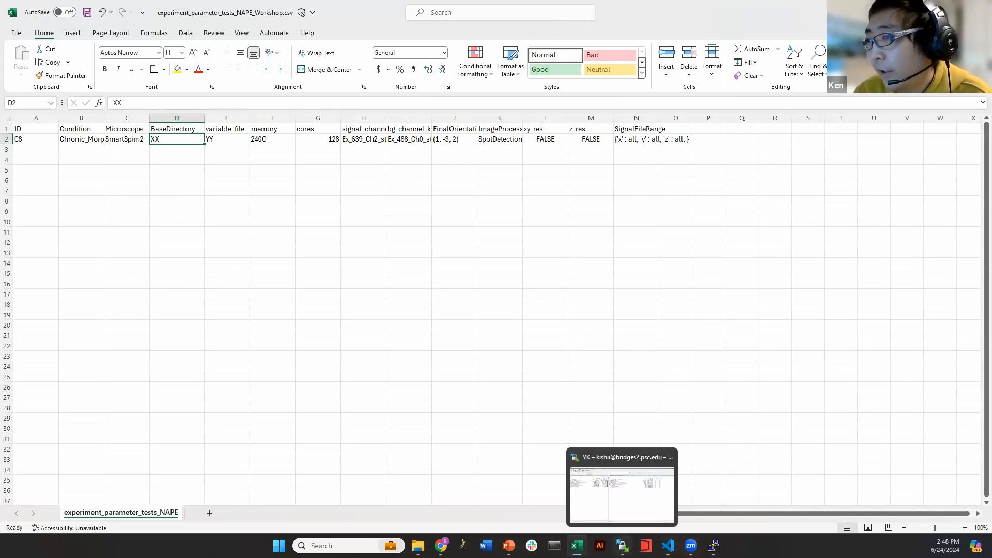
pyautogui.click(622, 545)
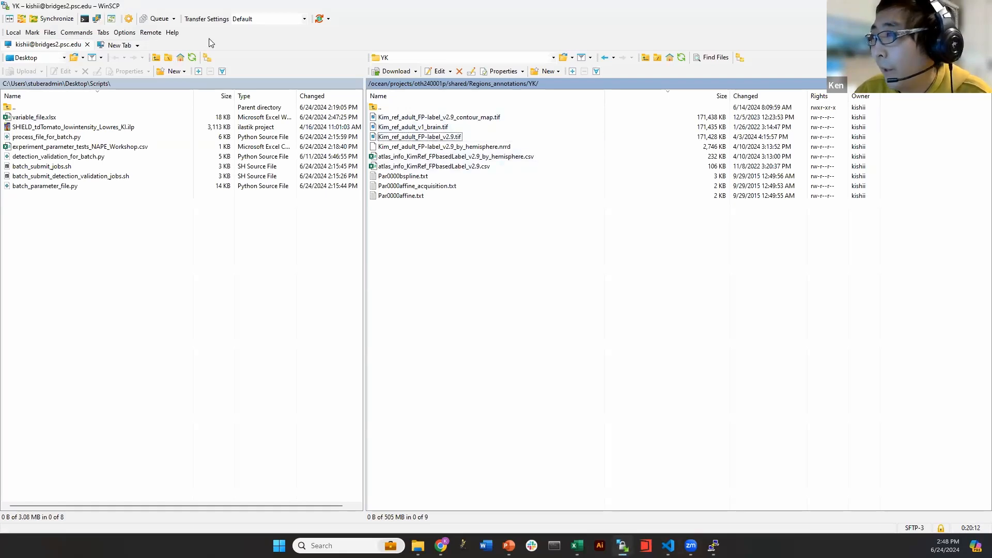
# Navigate to shared > Data > 20240403_18_58_24_OP_C8X_Destripe_DONE and copy its remote path
pyautogui.click(452, 87)
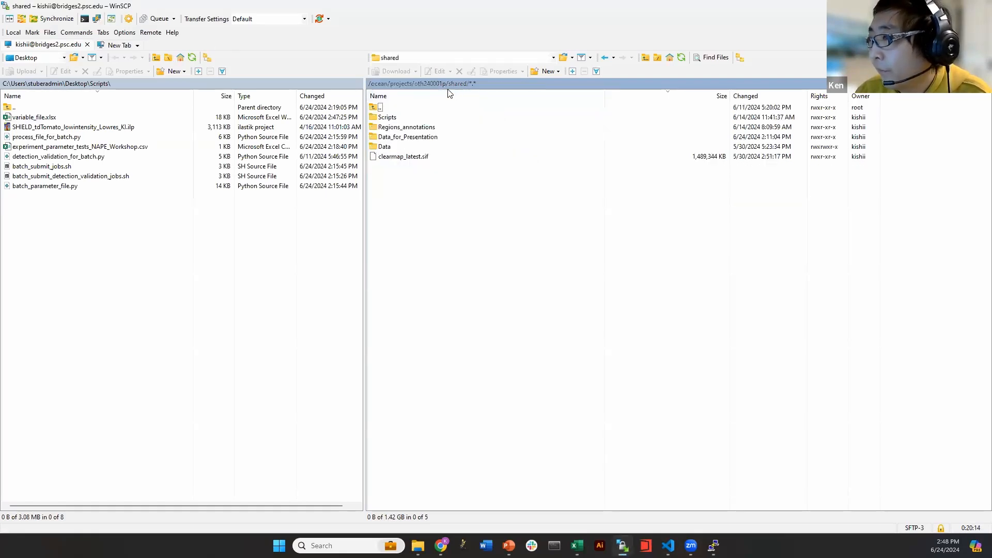
pyautogui.click(396, 148)
pyautogui.doubleClick(395, 147)
pyautogui.doubleClick(476, 137)
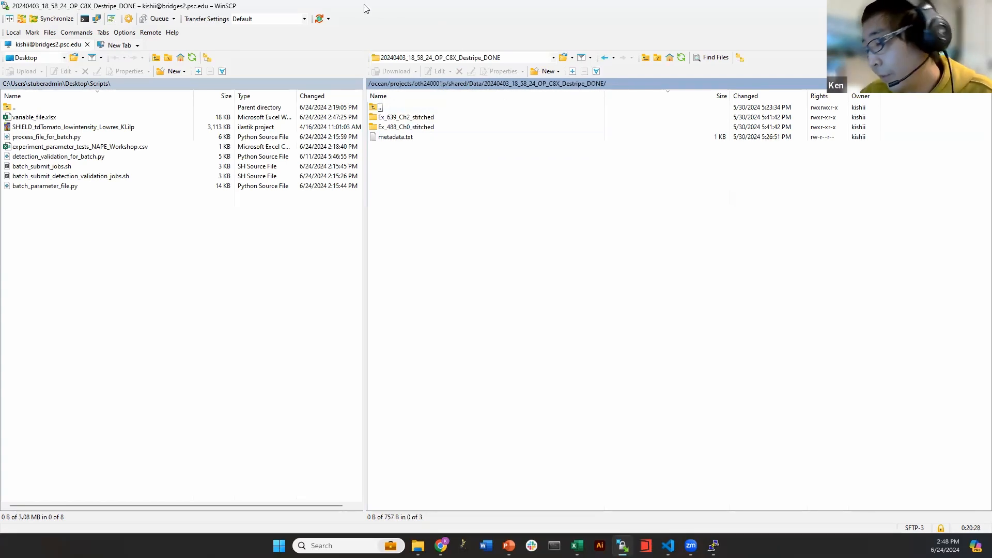
pyautogui.rightClick(490, 89)
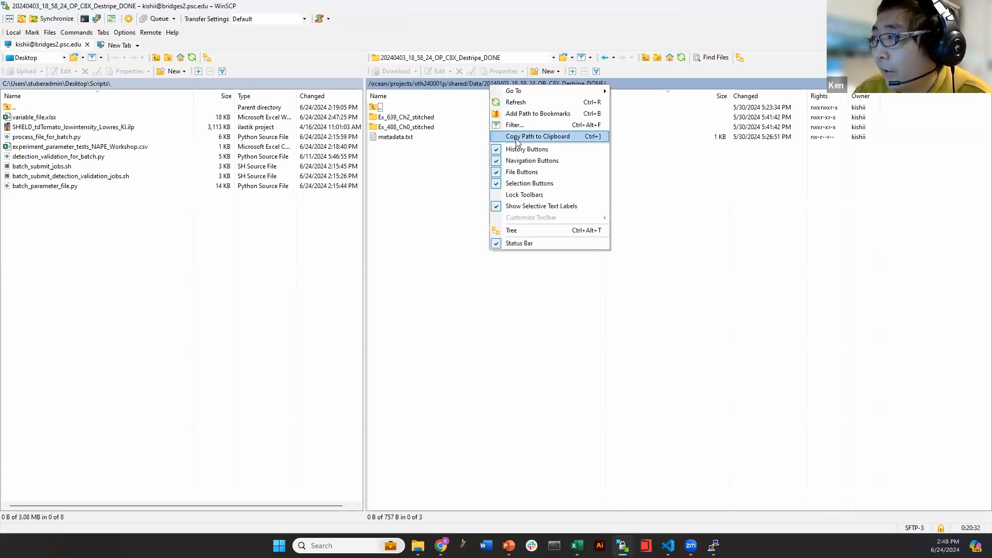
pyautogui.click(518, 140)
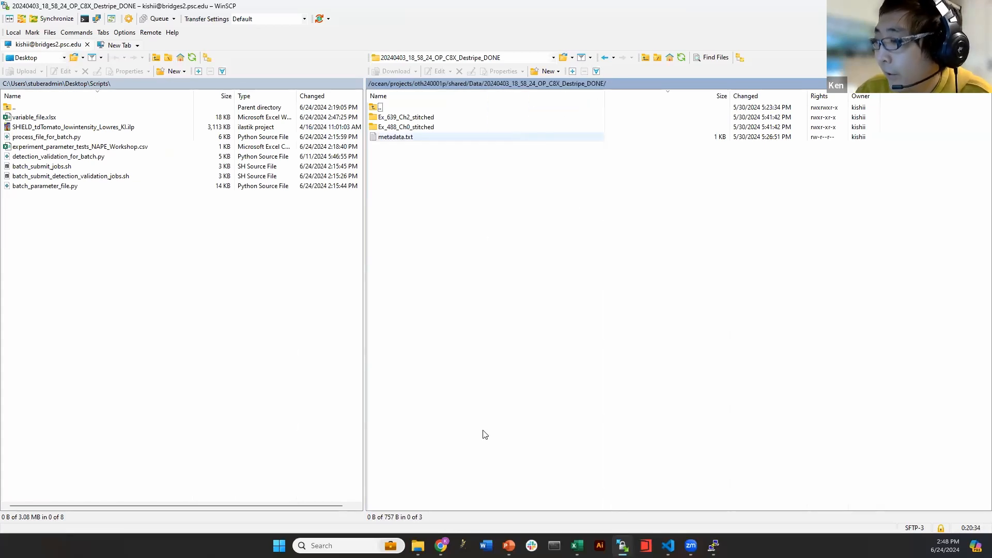
# Paste the copied path into the csv's BaseDirectory cell D2, replacing XX
pyautogui.click(575, 542)
pyautogui.click(237, 171)
pyautogui.click(179, 149)
pyautogui.click(168, 139)
pyautogui.hotkey('ctrl', 'v')
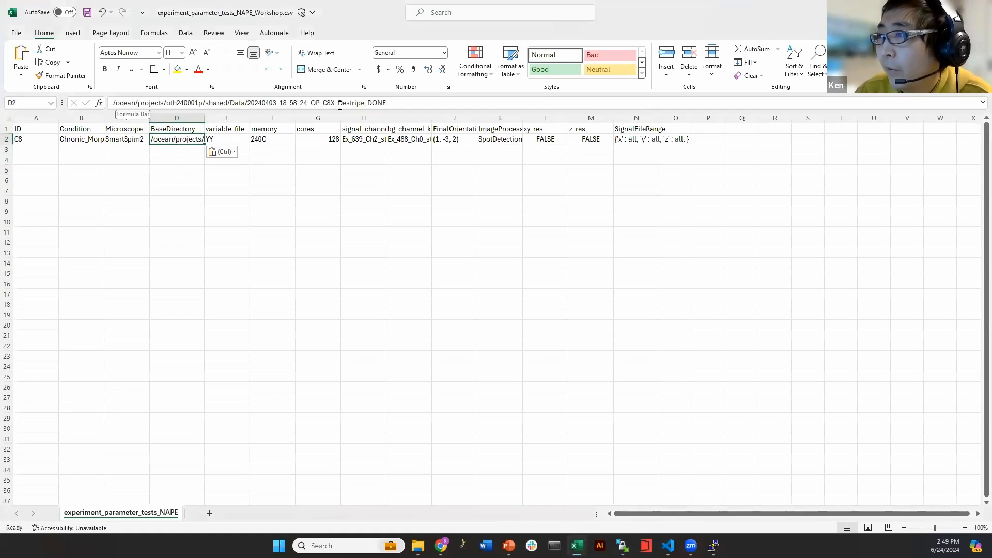
# Check the BaseDirectory path in D2 and the ID and variable_file cells, then return to WinSCP
pyautogui.click(403, 105)
pyautogui.moveTo(258, 189); pyautogui.dragTo(242, 182)
pyautogui.click(159, 138)
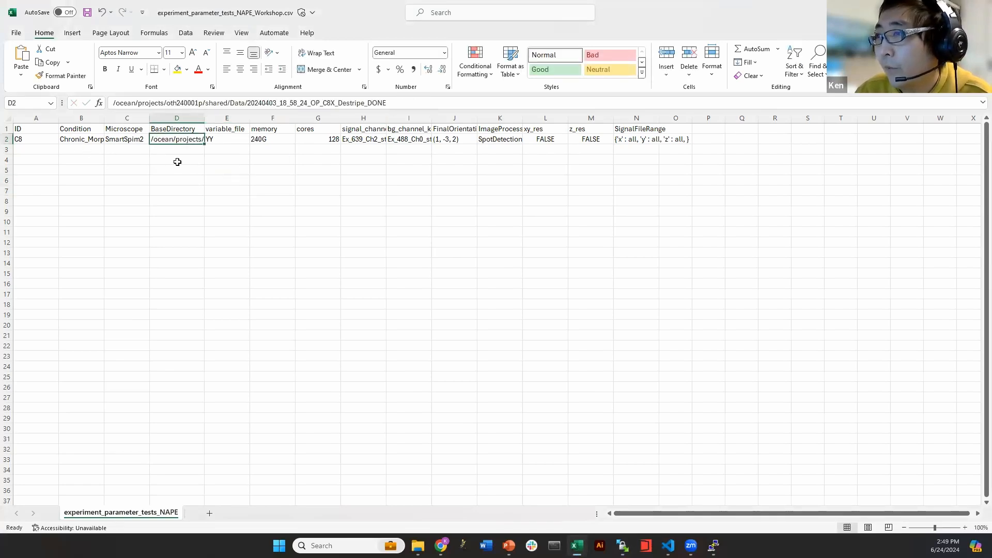
pyautogui.click(41, 142)
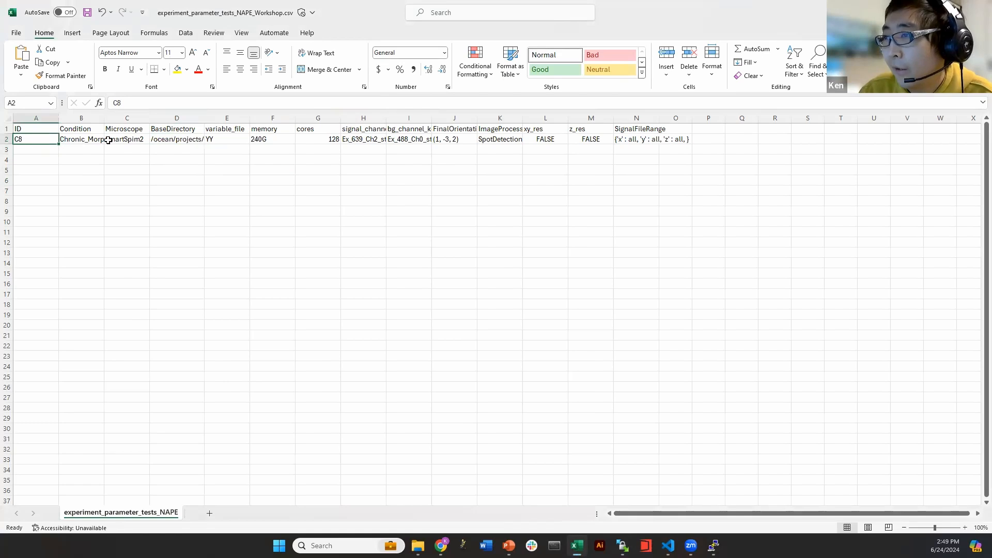
pyautogui.click(192, 139)
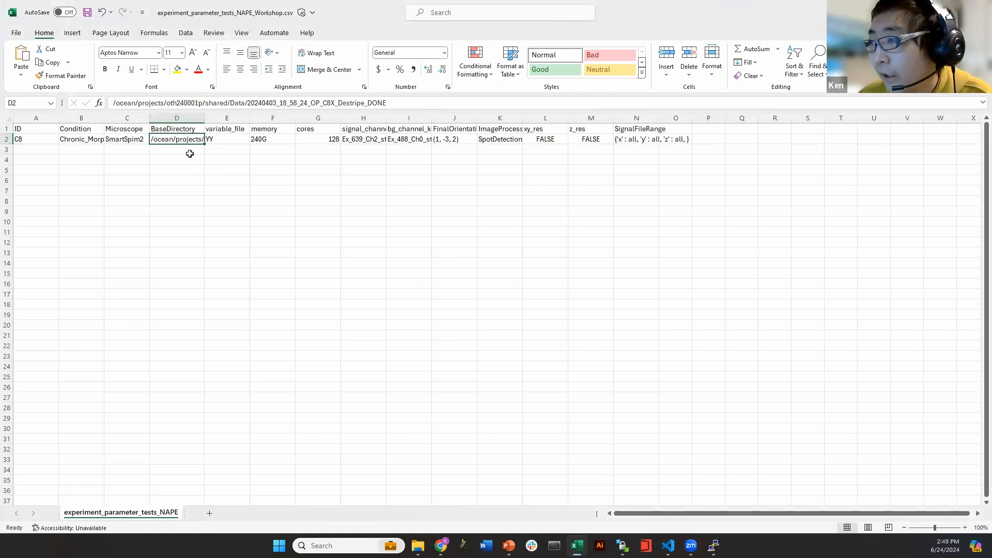
pyautogui.moveTo(623, 544)
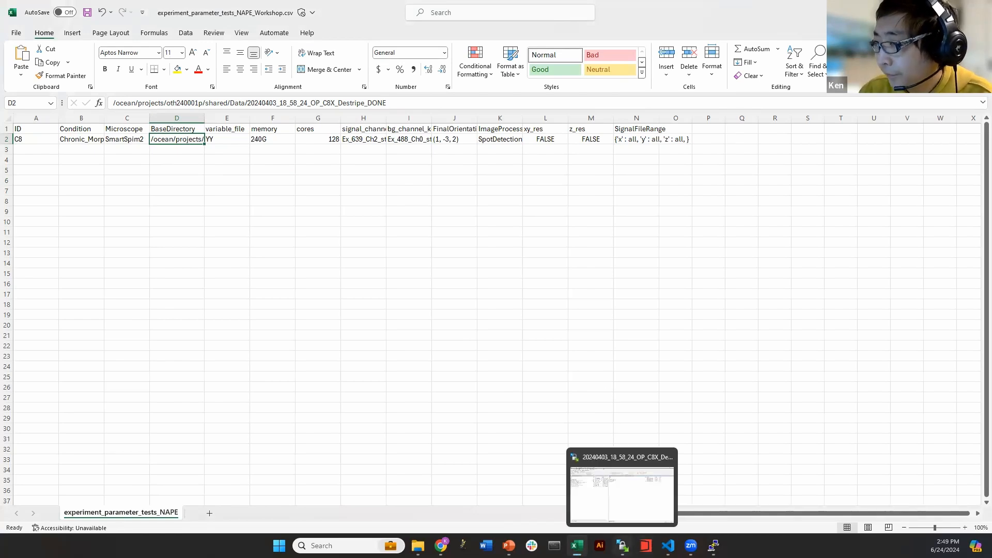
pyautogui.click(200, 128)
pyautogui.click(213, 132)
pyautogui.click(213, 138)
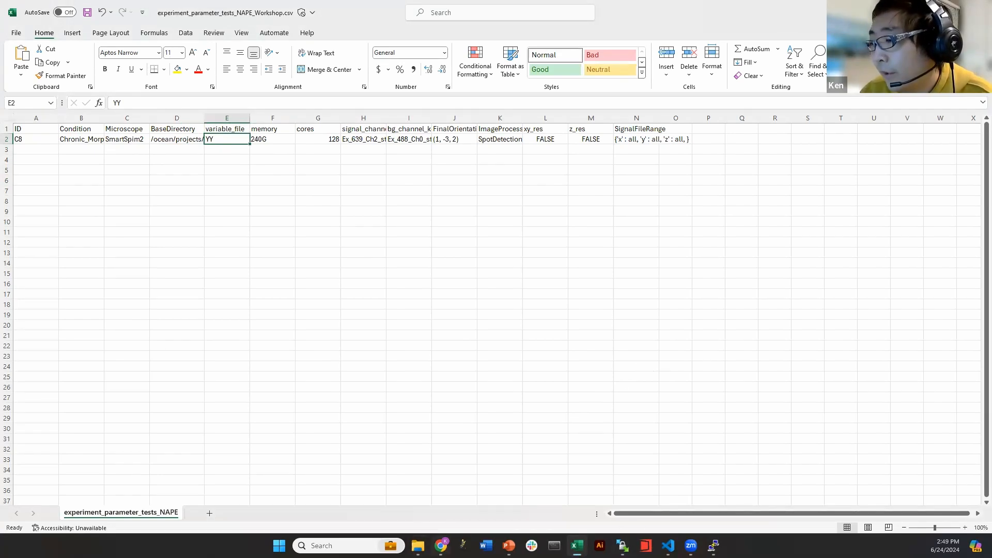
pyautogui.click(409, 396)
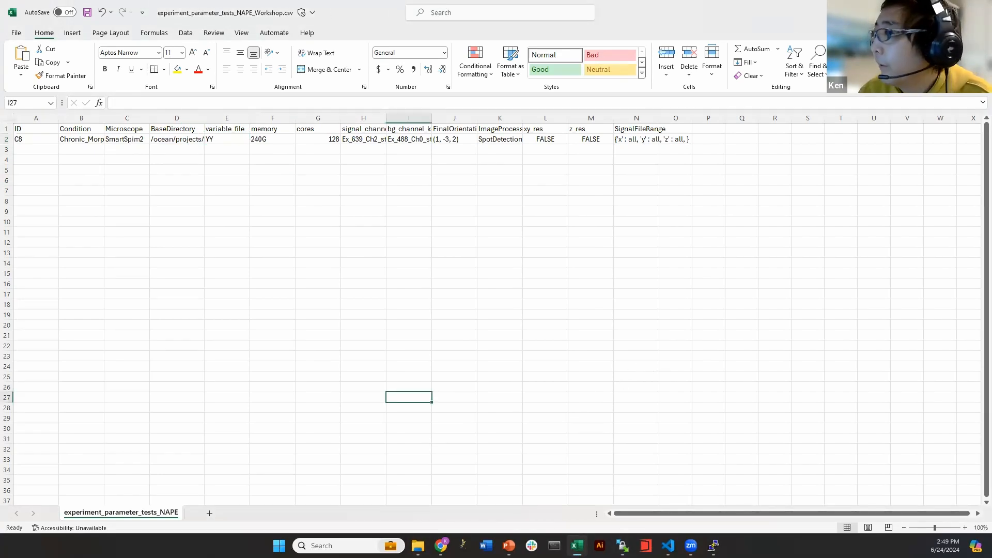
pyautogui.click(622, 546)
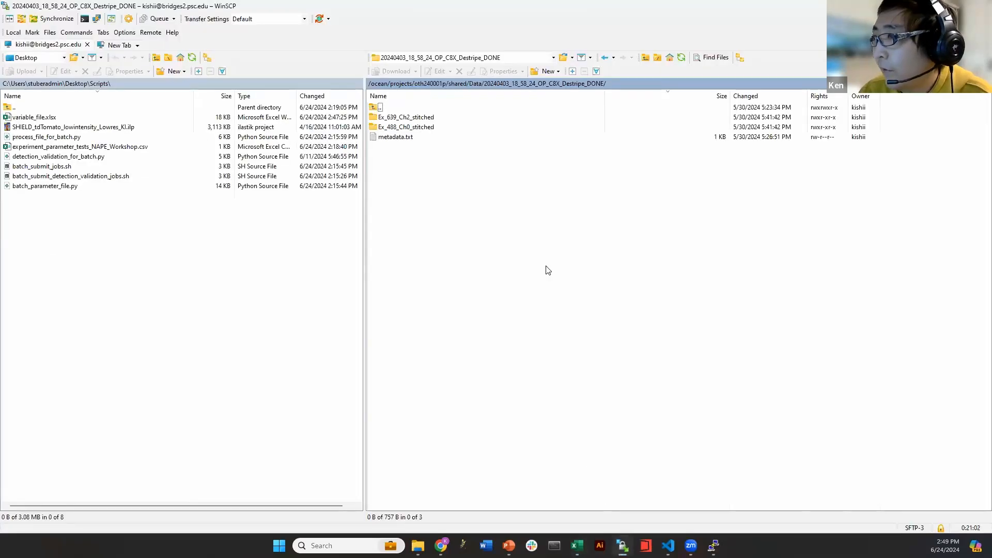
# Navigate the remote panel to the Scripts subfolder of the user's own project folder
pyautogui.click(605, 58)
pyautogui.click(605, 58)
pyautogui.click(605, 58)
pyautogui.click(623, 58)
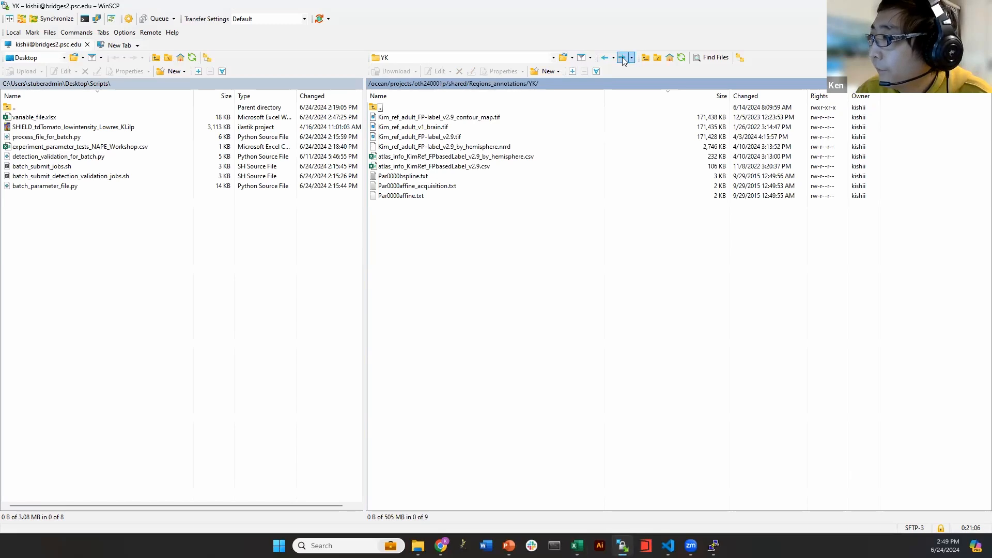
pyautogui.click(443, 85)
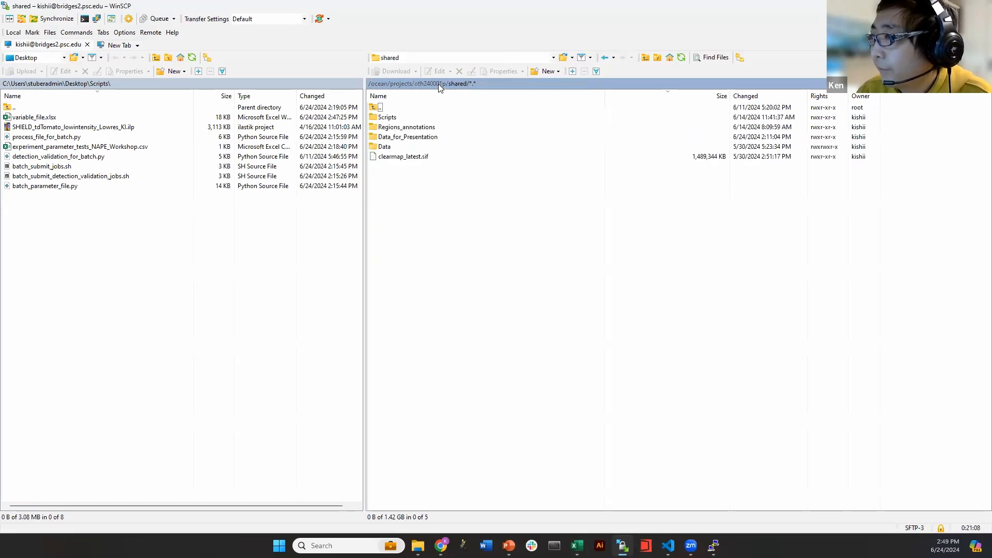
pyautogui.click(438, 84)
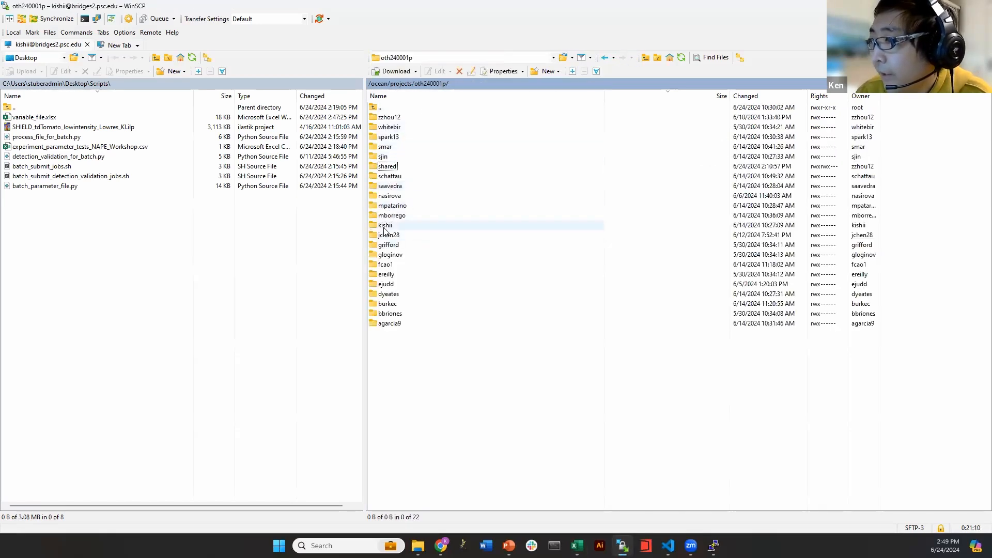
pyautogui.doubleClick(385, 225)
pyautogui.doubleClick(388, 118)
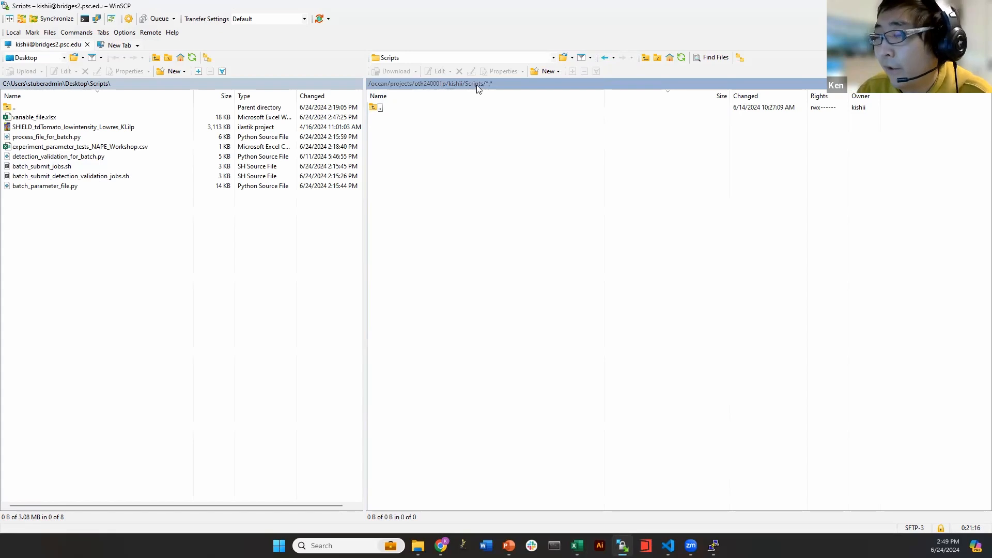
# Upload variable_file.xlsx into the remote Scripts folder
pyautogui.moveTo(34, 117); pyautogui.dragTo(438, 193)
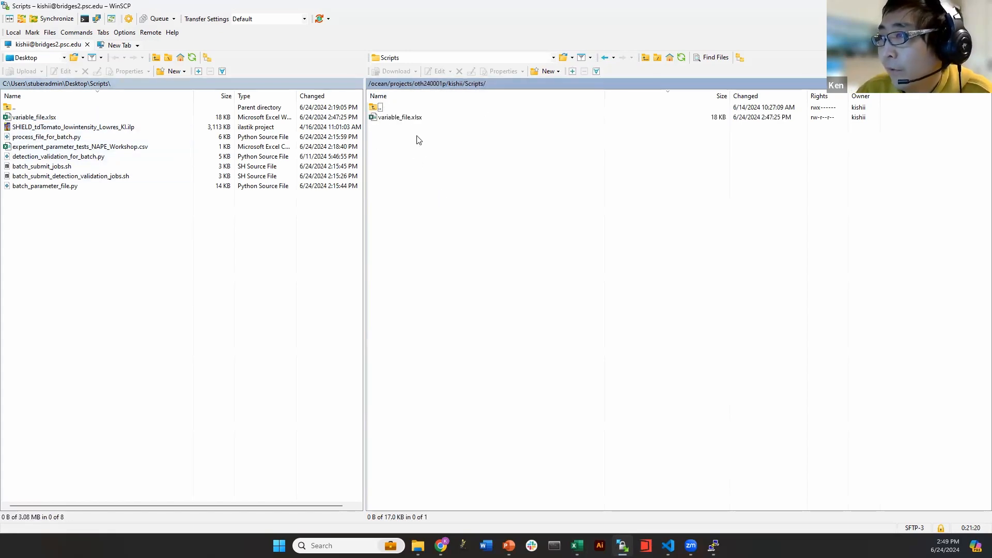
pyautogui.click(404, 121)
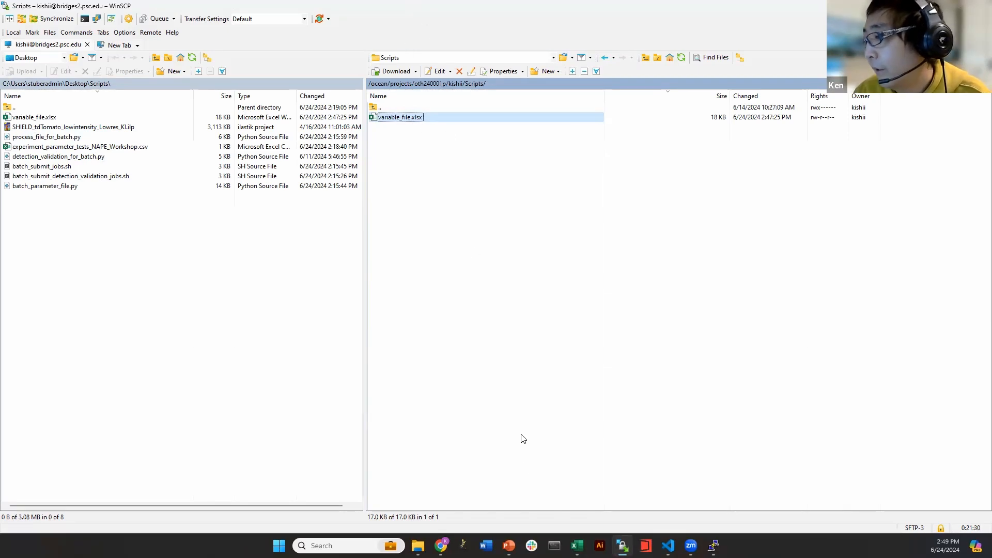
pyautogui.click(408, 126)
pyautogui.click(407, 118)
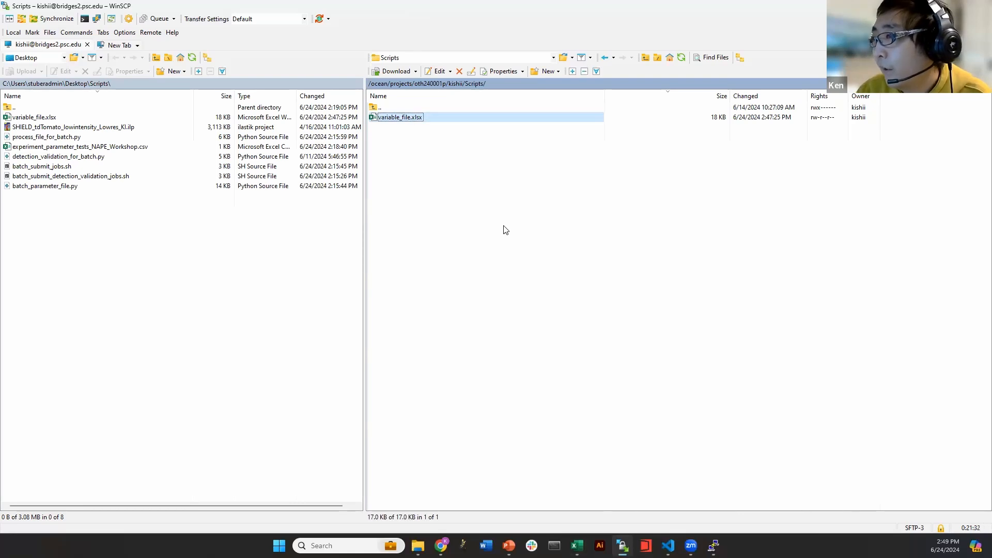
pyautogui.click(409, 124)
pyautogui.click(408, 119)
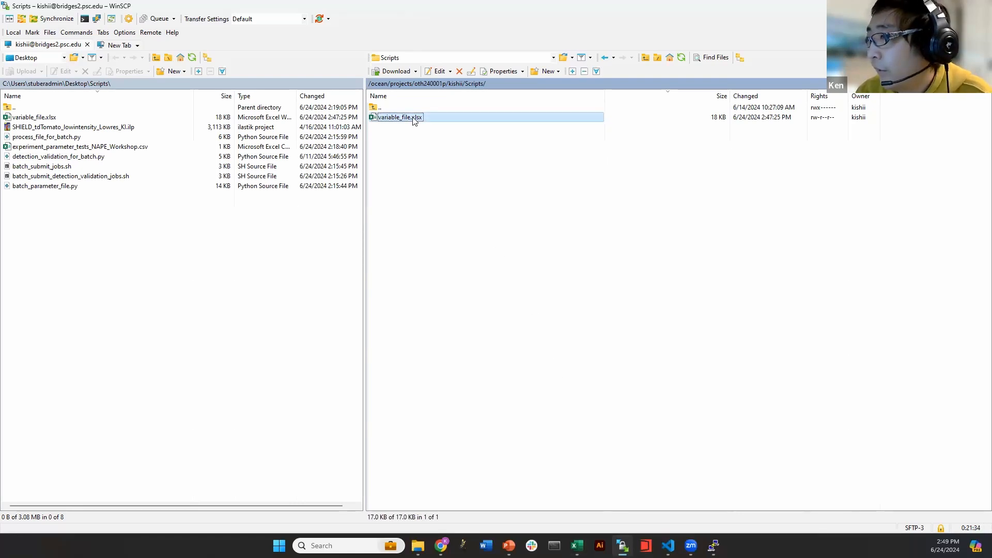
# Copy variable_file.xlsx's name with its full remote path to the clipboard
pyautogui.rightClick(412, 118)
pyautogui.click(401, 126)
pyautogui.click(401, 121)
pyautogui.rightClick(402, 118)
pyautogui.moveTo(465, 226)
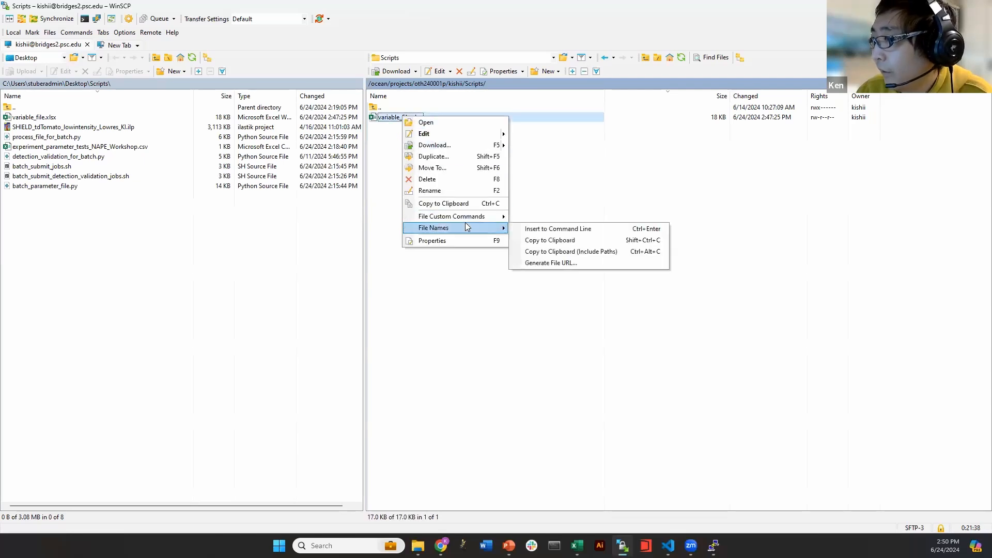
pyautogui.click(547, 252)
# Paste the remote variable_file.xlsx path into Excel cell E2, replacing YY
pyautogui.click(577, 545)
pyautogui.click(360, 147)
pyautogui.click(220, 132)
pyautogui.click(221, 135)
pyautogui.doubleClick(122, 102)
pyautogui.hotkey('ctrl', 'v')
pyautogui.click(243, 181)
pyautogui.click(228, 137)
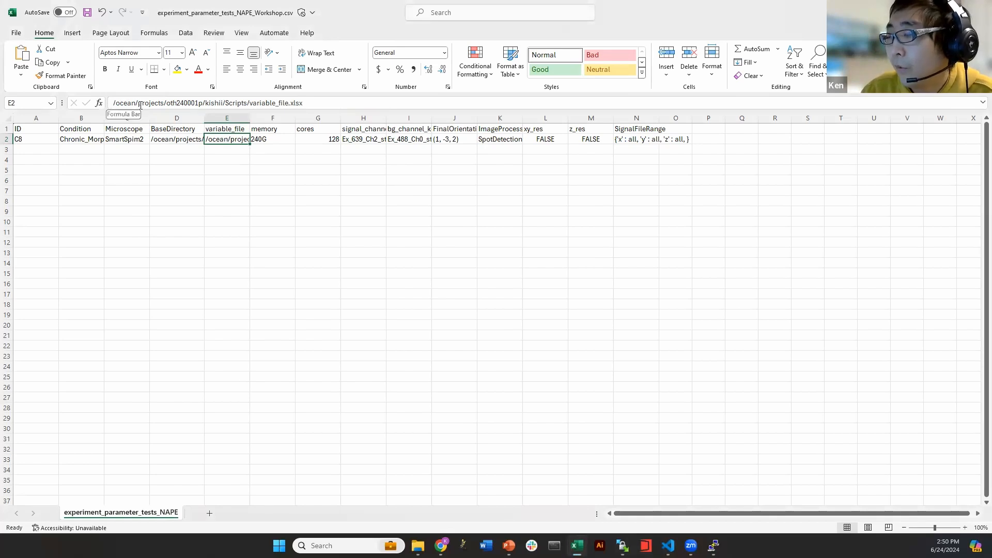
pyautogui.click(300, 160)
pyautogui.click(223, 142)
pyautogui.click(231, 150)
pyautogui.click(298, 160)
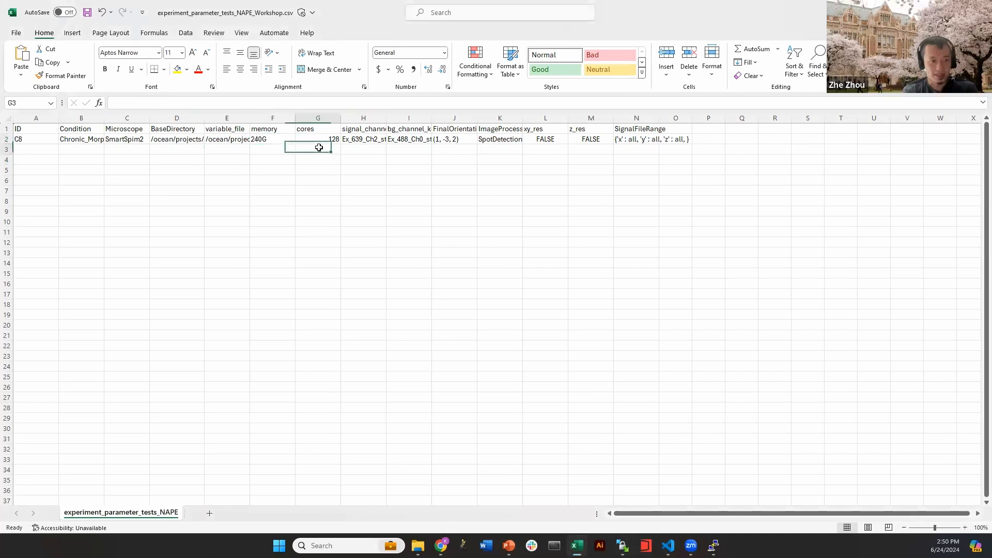
pyautogui.click(239, 141)
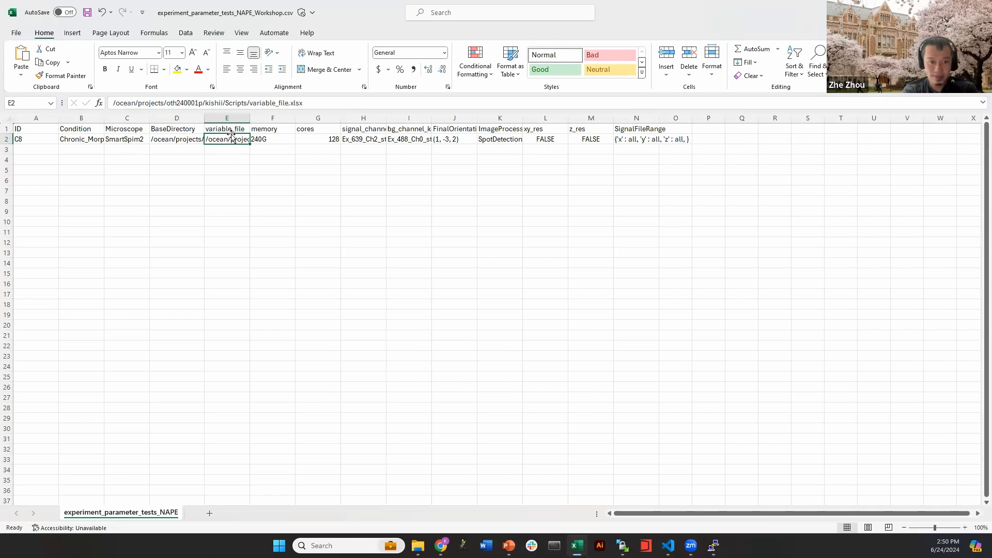
pyautogui.click(253, 148)
pyautogui.click(313, 174)
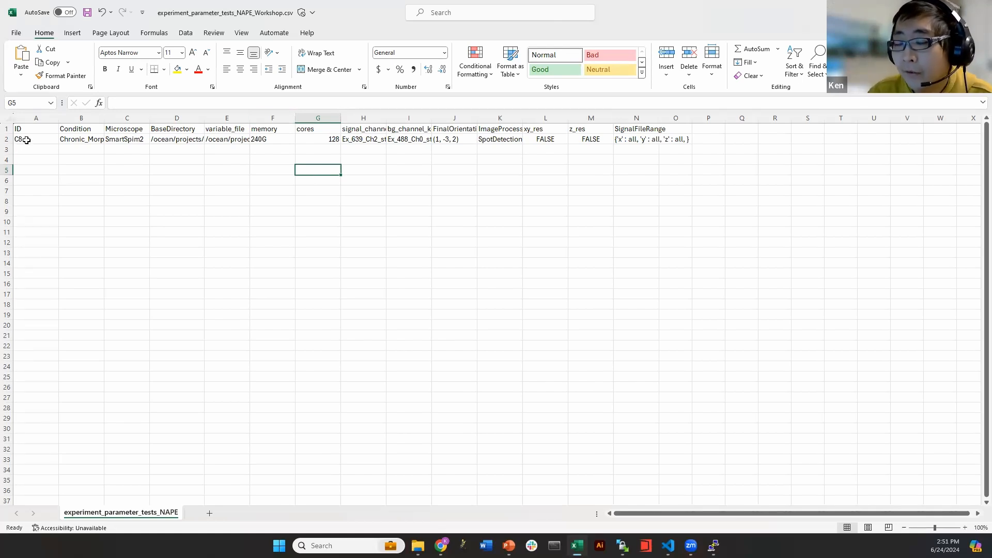
pyautogui.click(45, 143)
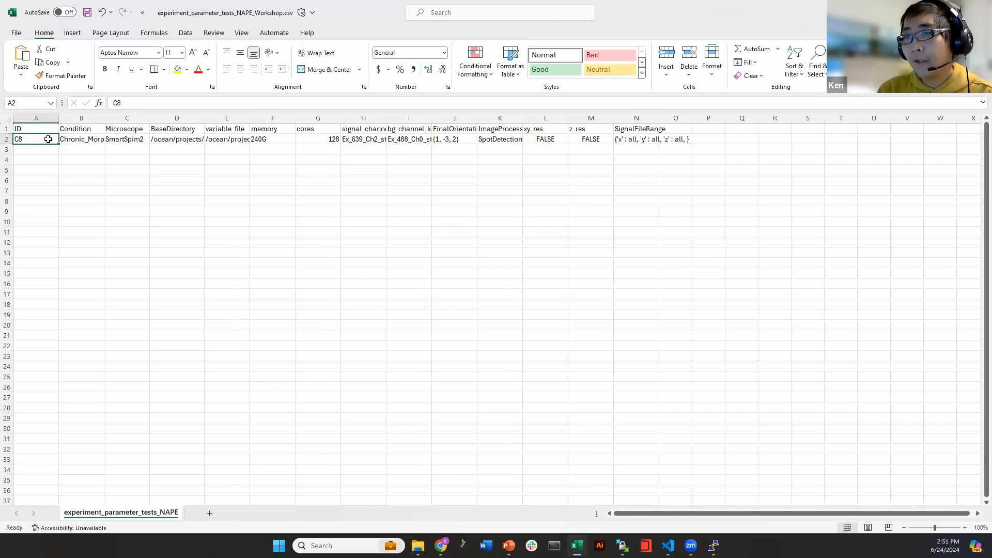
pyautogui.moveTo(76, 140); pyautogui.dragTo(127, 139)
pyautogui.click(47, 158)
pyautogui.moveTo(31, 139); pyautogui.dragTo(643, 139)
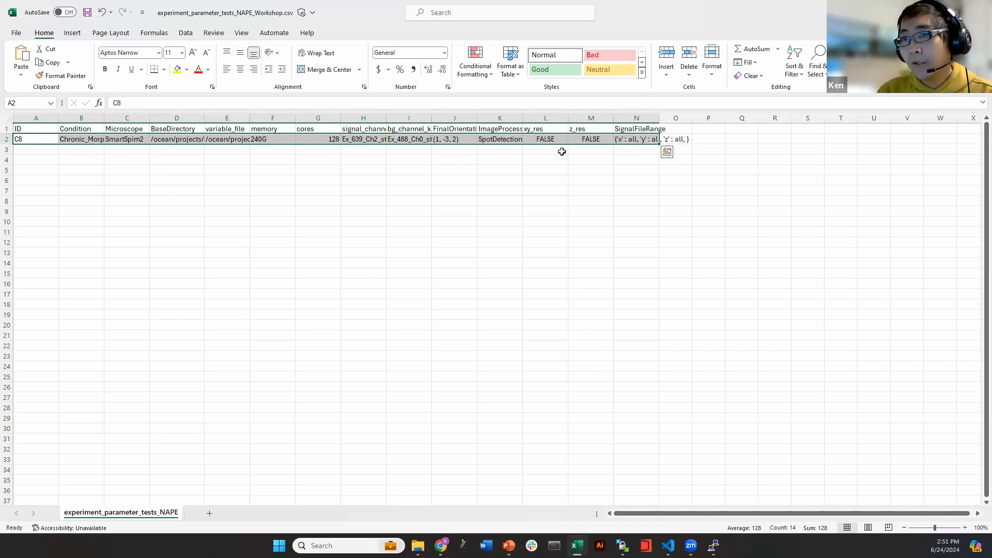
pyautogui.moveTo(19, 149); pyautogui.dragTo(34, 242)
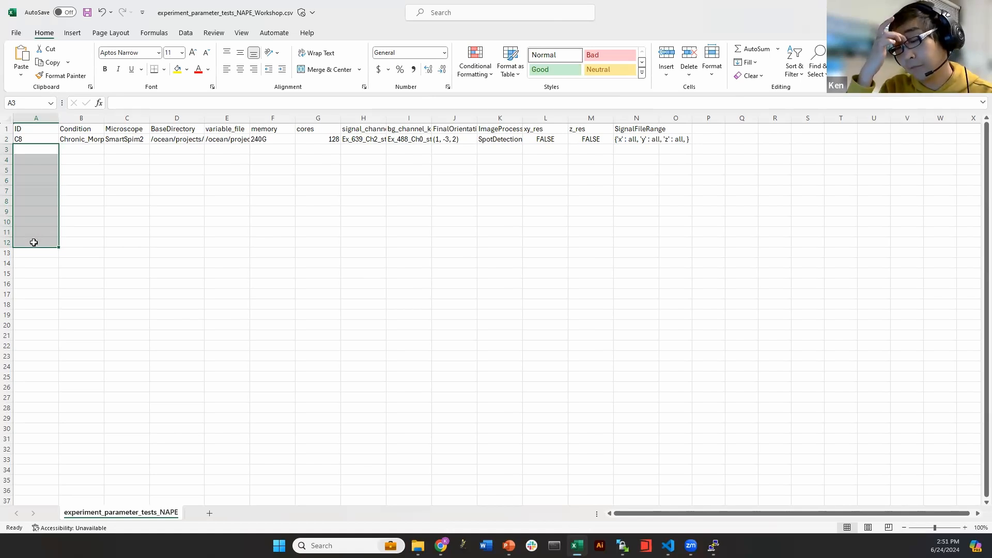
# Check the memory value 240G and the cores value 128
pyautogui.click(130, 257)
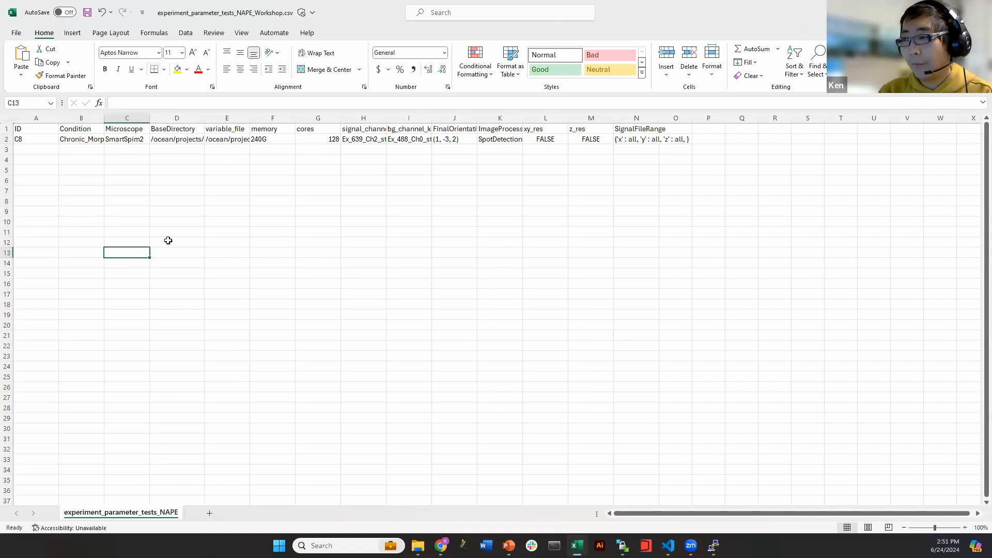
pyautogui.click(276, 190)
pyautogui.click(271, 140)
pyautogui.moveTo(282, 131); pyautogui.dragTo(313, 139)
pyautogui.click(303, 139)
pyautogui.click(283, 140)
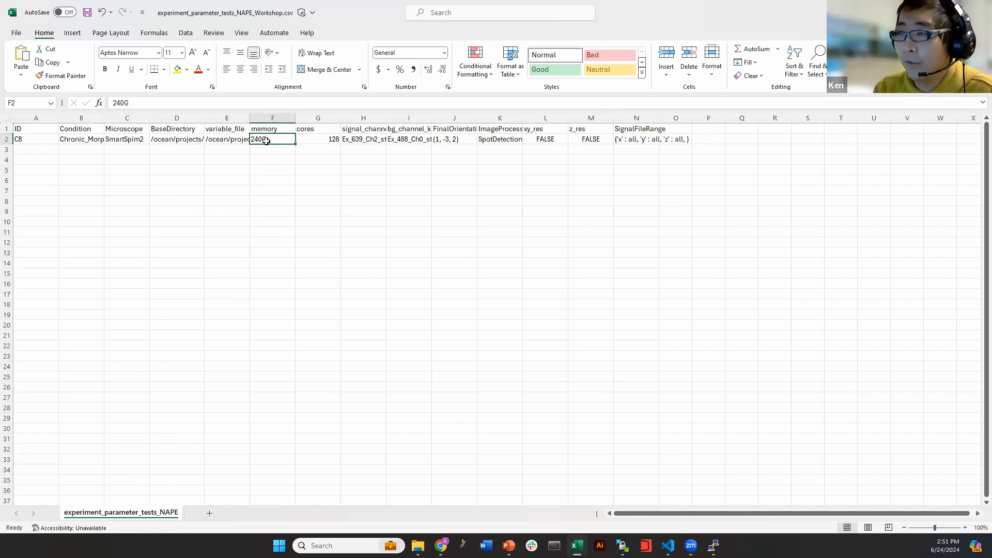
pyautogui.click(317, 136)
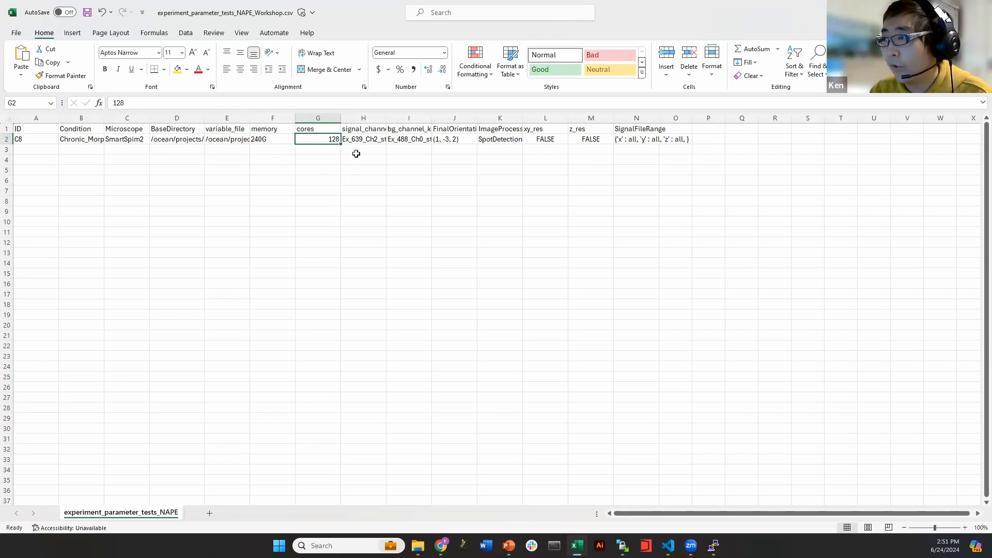
# Select columns H:I and widen both channel-key columns together
pyautogui.click(363, 118)
pyautogui.click(403, 117)
pyautogui.moveTo(357, 117); pyautogui.dragTo(468, 115)
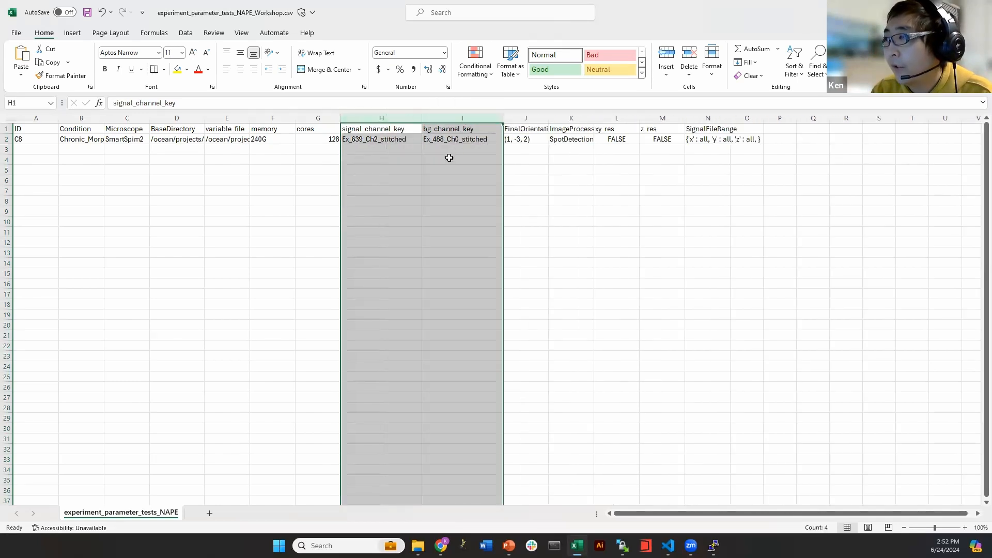
pyautogui.click(449, 155)
# Inspect the keys Ex_639_Ch2_stitched in H2 and Ex_488_Ch0_stitched in I2
pyautogui.click(378, 140)
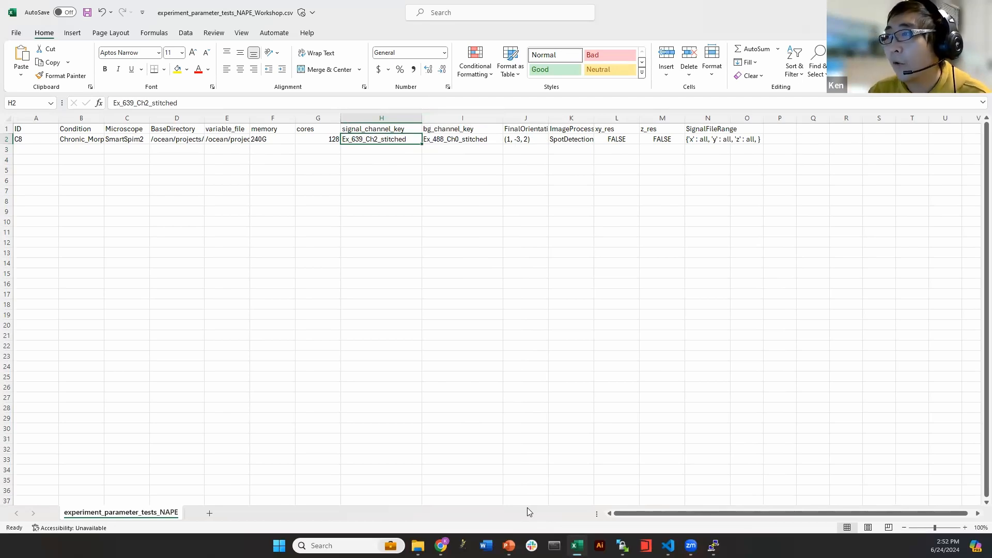
pyautogui.moveTo(453, 140); pyautogui.dragTo(452, 148)
pyautogui.click(452, 148)
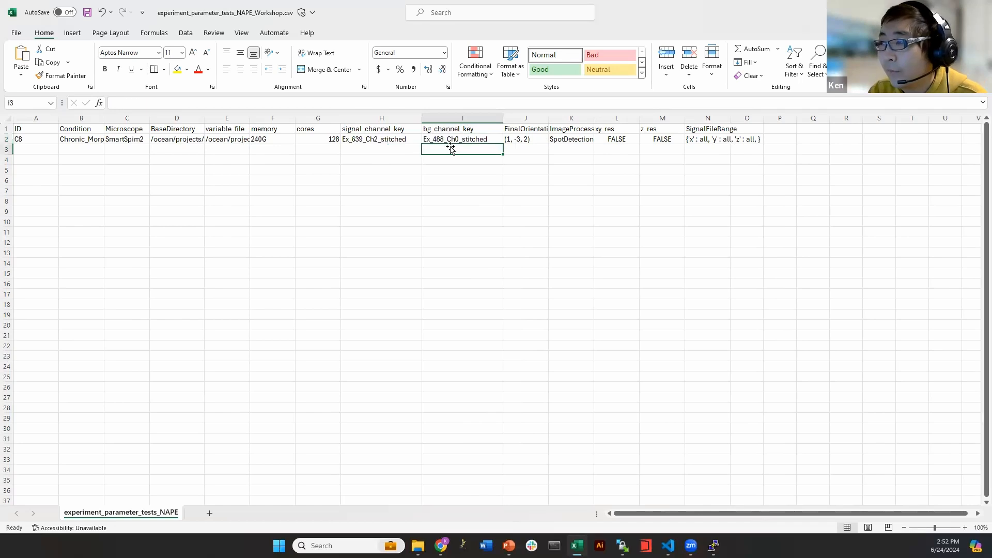
pyautogui.click(450, 139)
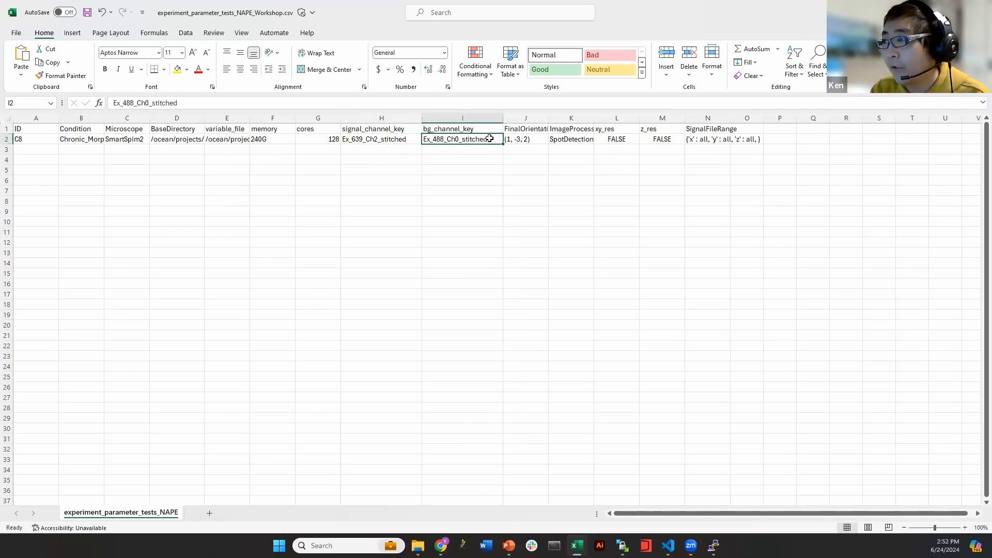
pyautogui.click(381, 140)
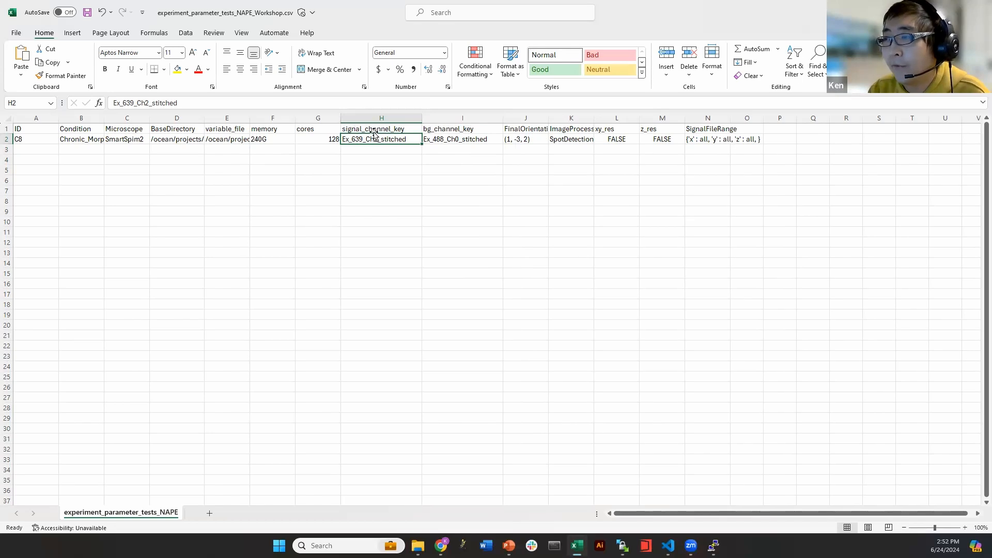
pyautogui.click(462, 141)
pyautogui.click(516, 137)
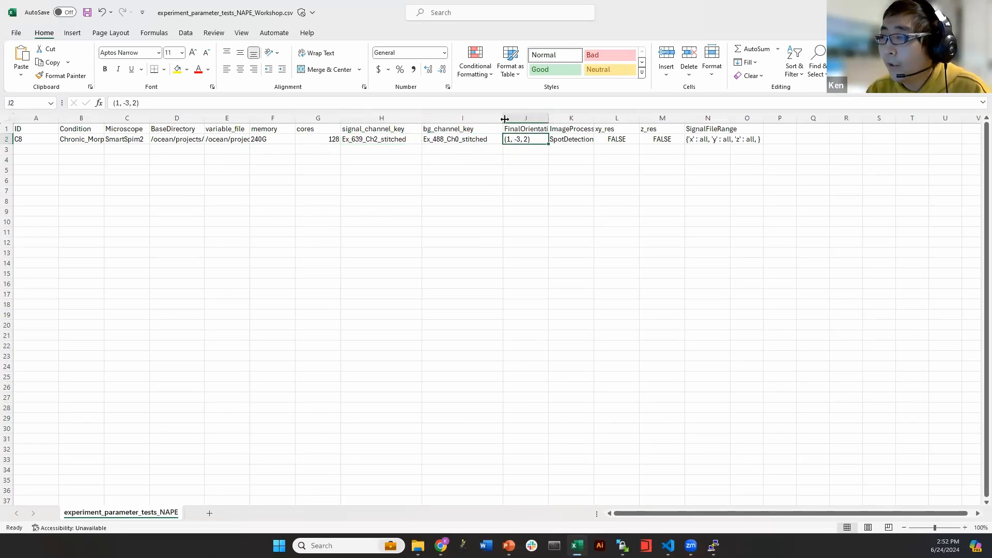
# Narrow the channel-key columns and widen FinalOrientation to show its (1, -3, 2) value
pyautogui.moveTo(382, 118); pyautogui.dragTo(541, 118)
pyautogui.click(462, 140)
pyautogui.click(511, 168)
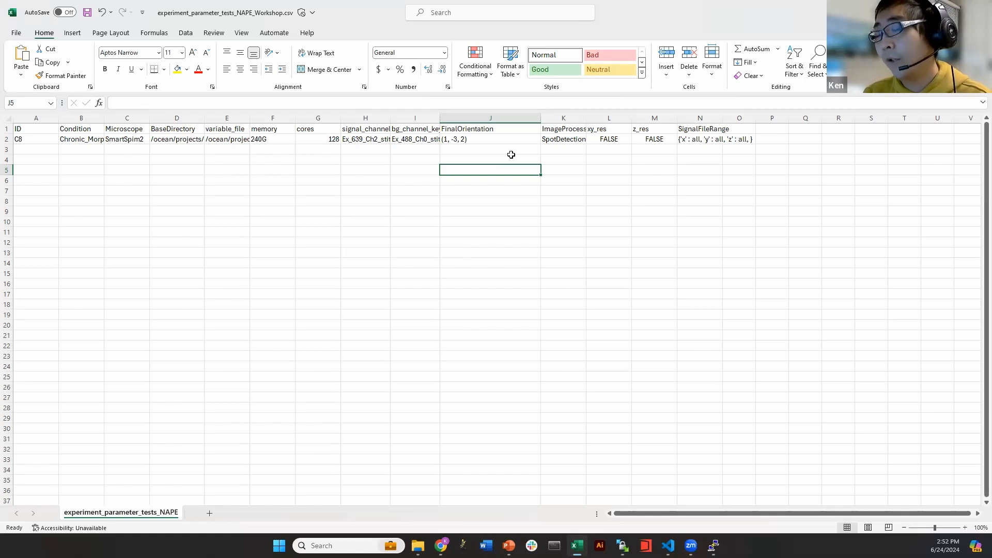
pyautogui.click(480, 141)
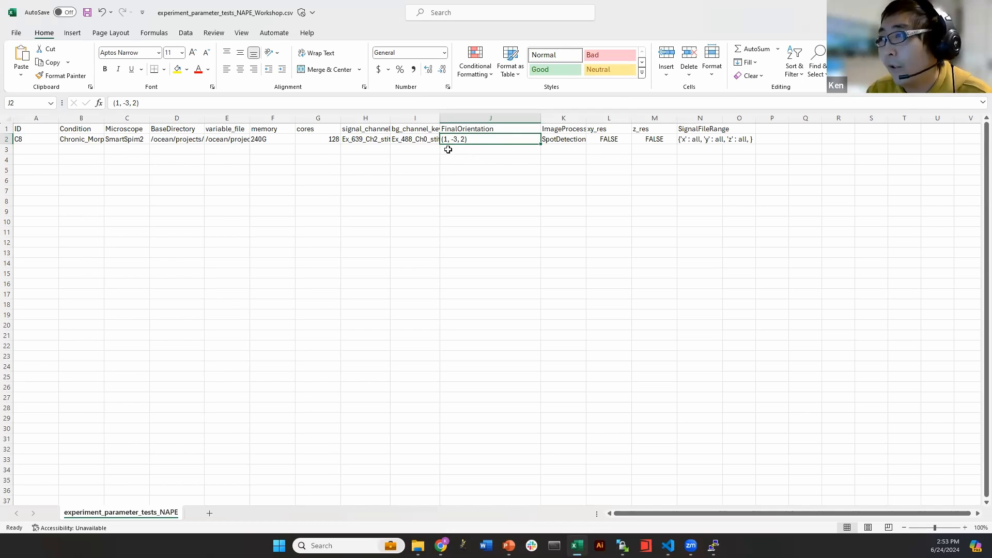
pyautogui.click(483, 150)
pyautogui.click(489, 139)
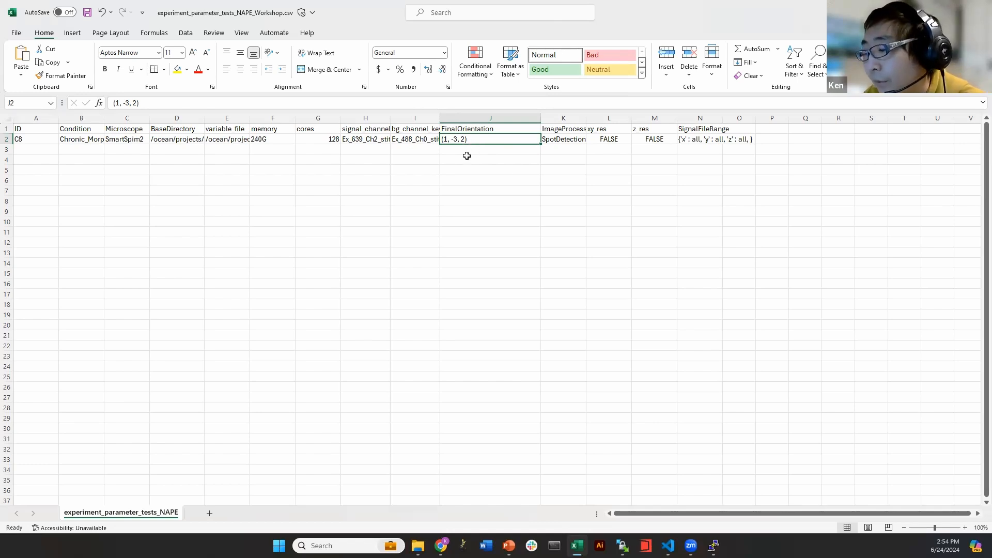
pyautogui.click(460, 154)
pyautogui.click(472, 140)
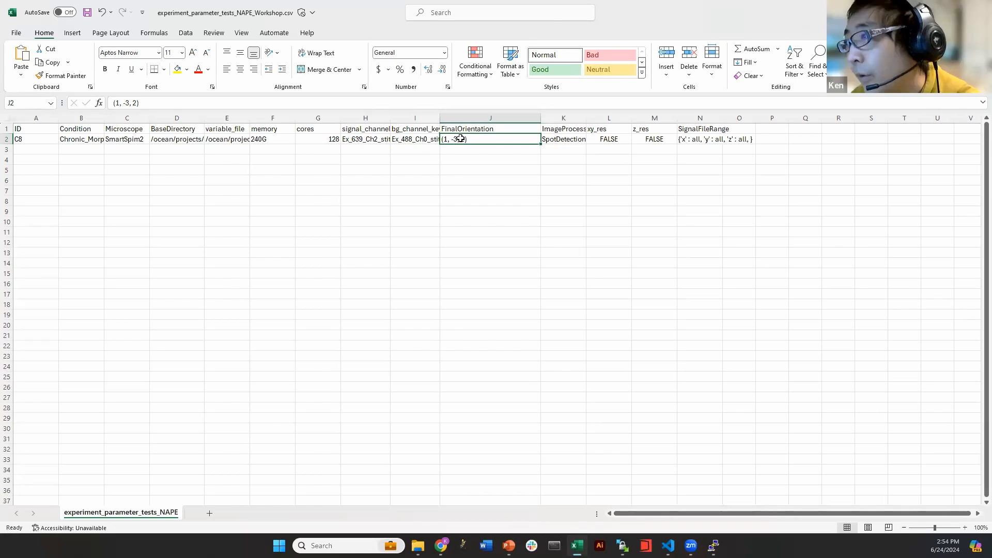
# Narrow FinalOrientation and widen ImageProcessingMethod so its header reads fully
pyautogui.click(511, 178)
pyautogui.click(526, 160)
pyautogui.click(562, 148)
pyautogui.moveTo(540, 120); pyautogui.dragTo(588, 118)
pyautogui.click(533, 139)
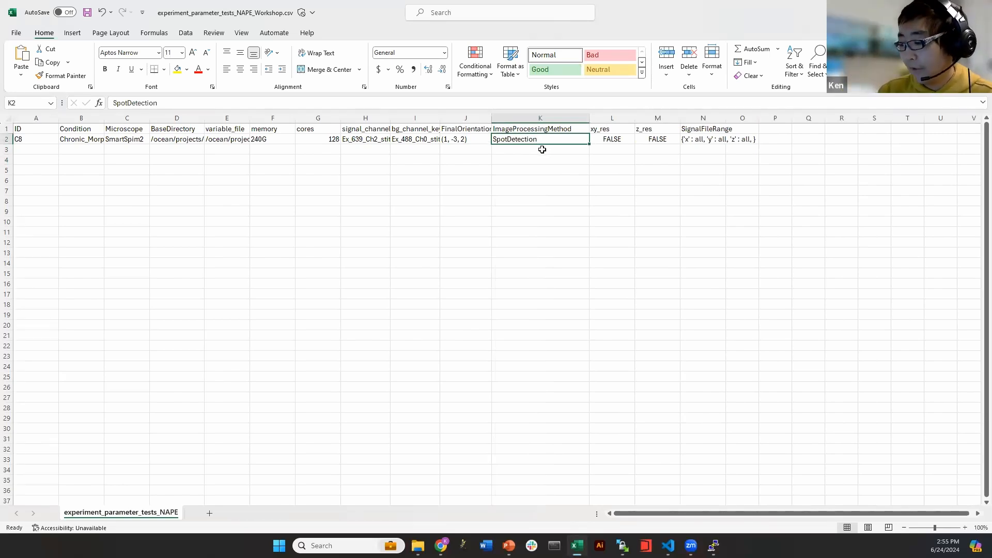
# Point out the SpotDetection method value and narrow the ImageProcessingMethod column
pyautogui.click(536, 151)
pyautogui.click(517, 139)
pyautogui.click(515, 158)
pyautogui.click(515, 143)
pyautogui.click(516, 149)
pyautogui.click(521, 138)
pyautogui.click(533, 149)
pyautogui.click(533, 142)
pyautogui.click(532, 149)
pyautogui.moveTo(589, 118); pyautogui.dragTo(614, 137)
# Compare the xy_res and z_res values, both FALSE
pyautogui.click(588, 135)
pyautogui.click(621, 132)
pyautogui.click(621, 138)
pyautogui.click(585, 138)
pyautogui.click(615, 139)
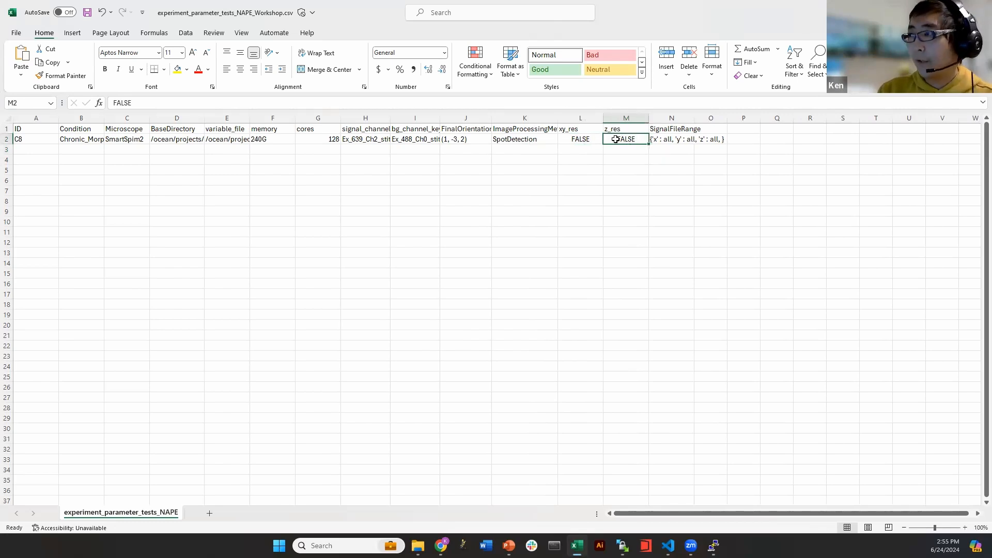
pyautogui.moveTo(587, 138); pyautogui.dragTo(617, 139)
pyautogui.click(618, 159)
# Try xy_res 2 and z_res 8, undoing each back to FALSE
pyautogui.click(584, 141)
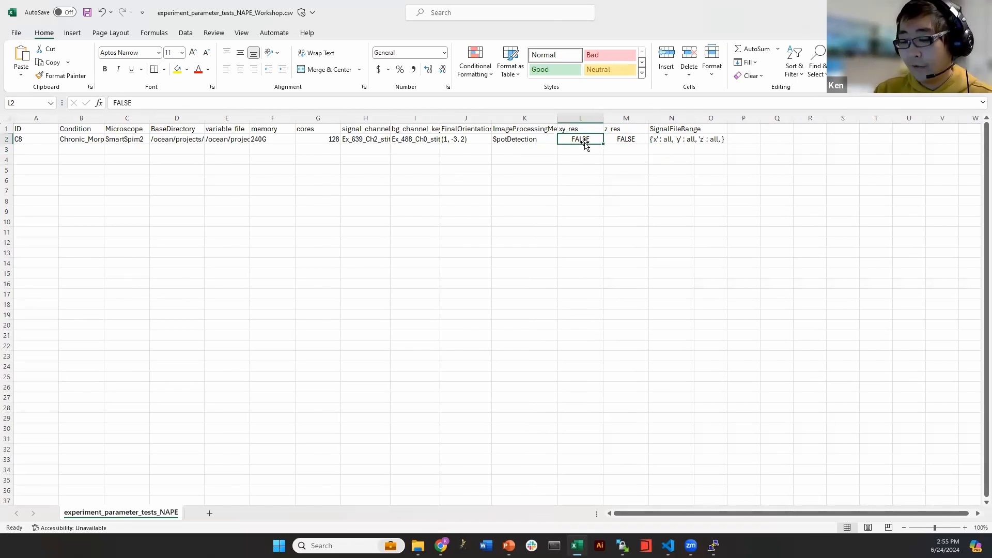
pyautogui.write('2')
pyautogui.press('Return')
pyautogui.hotkey('ctrl', 'z')
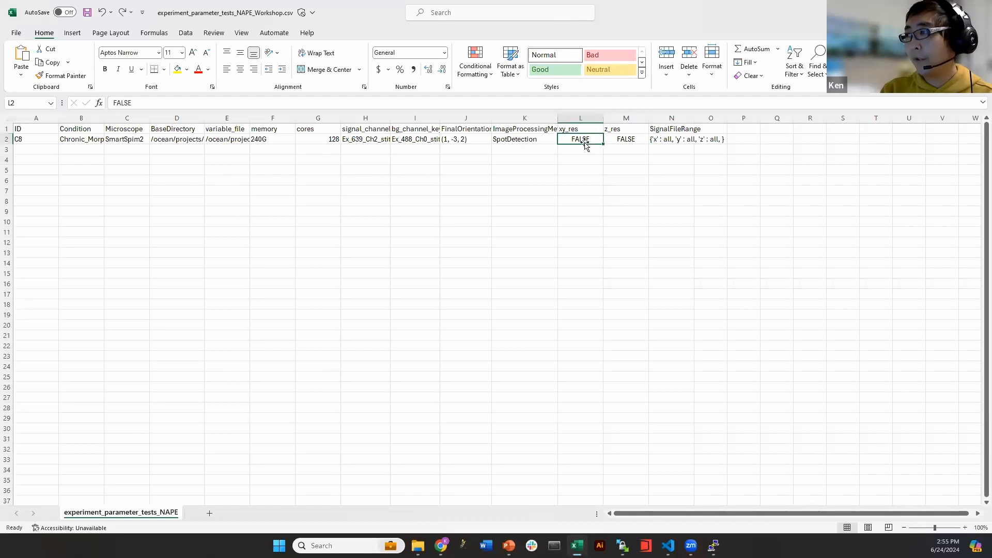
pyautogui.click(606, 139)
pyautogui.write('8')
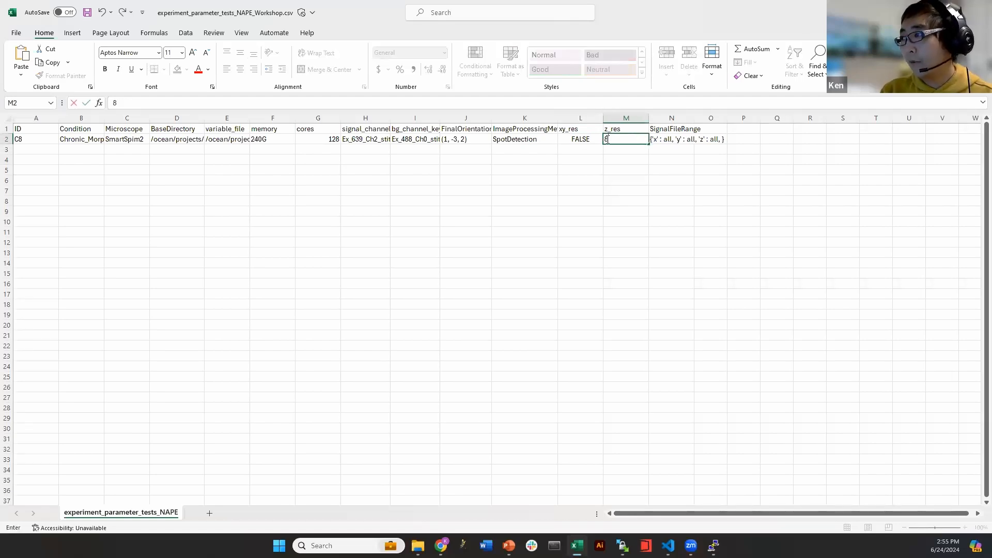
pyautogui.press('Return')
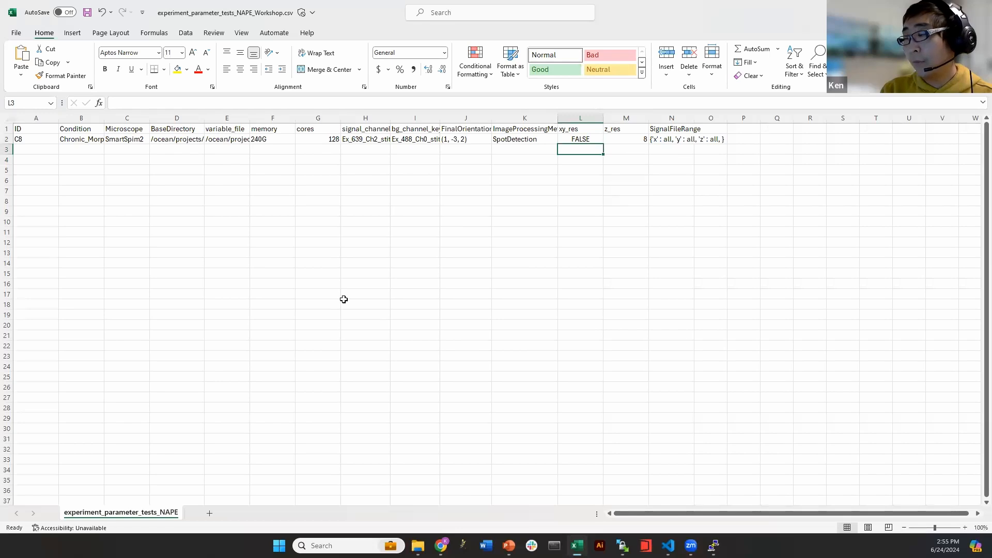
pyautogui.hotkey('ctrl', 'z')
# Widen the SignalFileRange column to show its full value
pyautogui.click(455, 315)
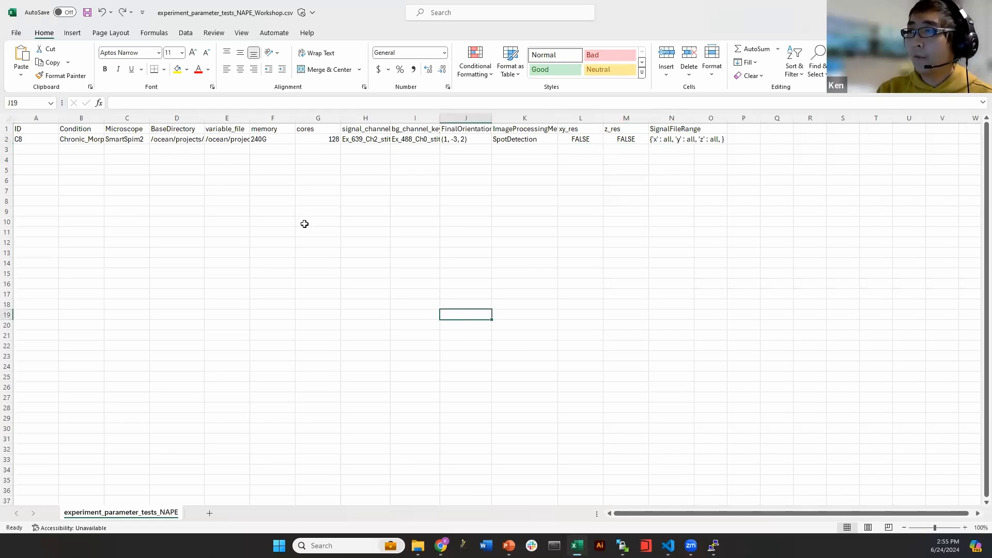
pyautogui.click(127, 139)
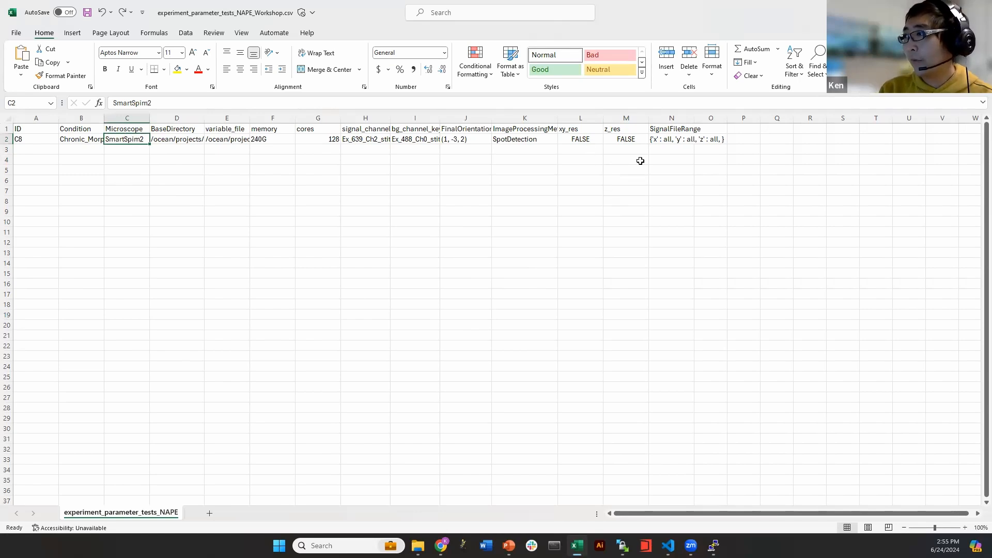
pyautogui.click(686, 140)
pyautogui.moveTo(694, 117); pyautogui.dragTo(732, 118)
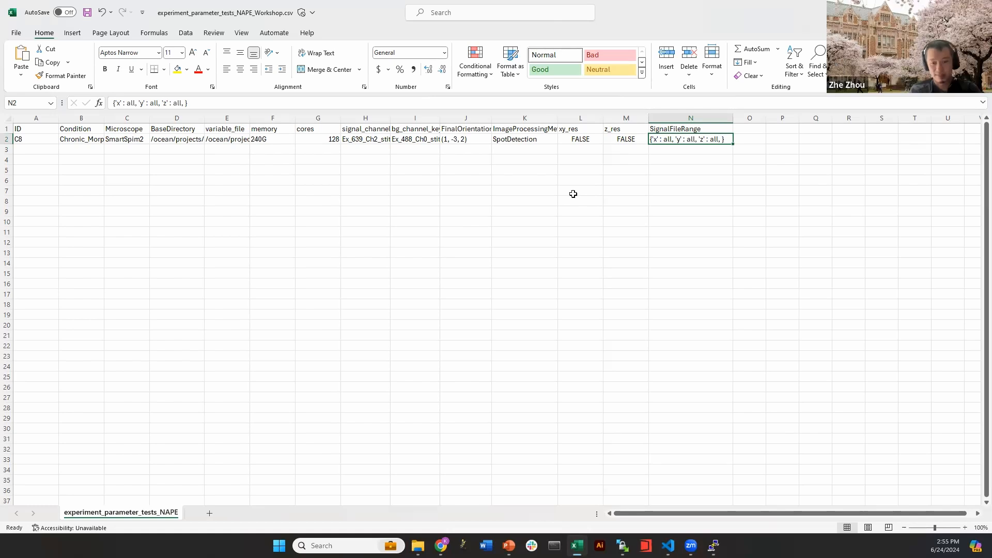
# Change the z range in SignalFileRange (N2) from all to (600,800)
pyautogui.moveTo(663, 145); pyautogui.dragTo(673, 138)
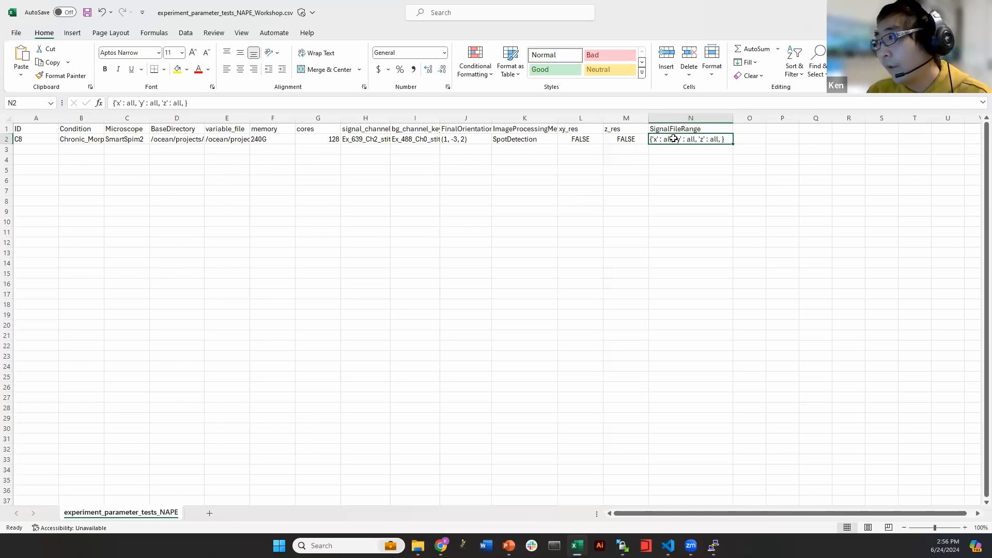
pyautogui.click(678, 150)
pyautogui.click(684, 138)
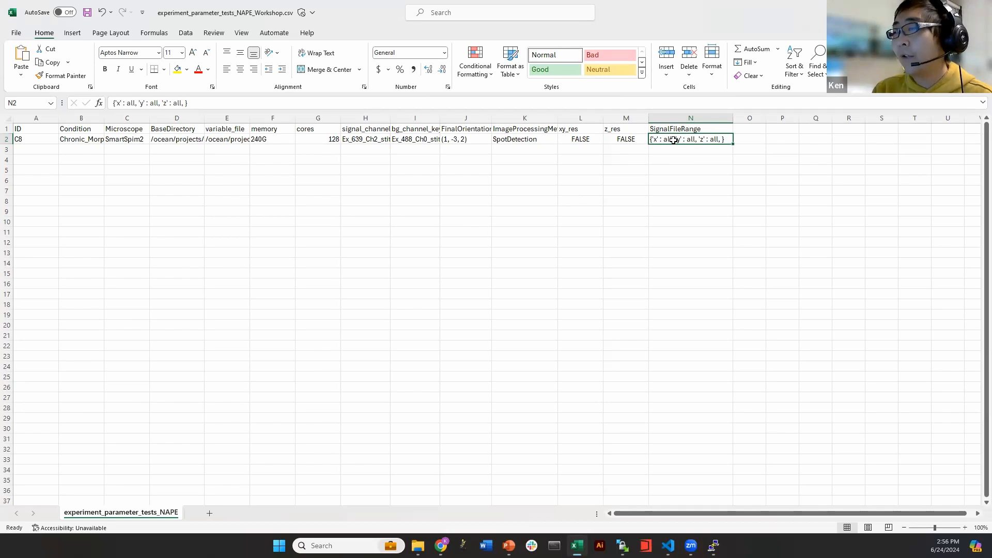
pyautogui.doubleClick(706, 140)
pyautogui.doubleClick(712, 140)
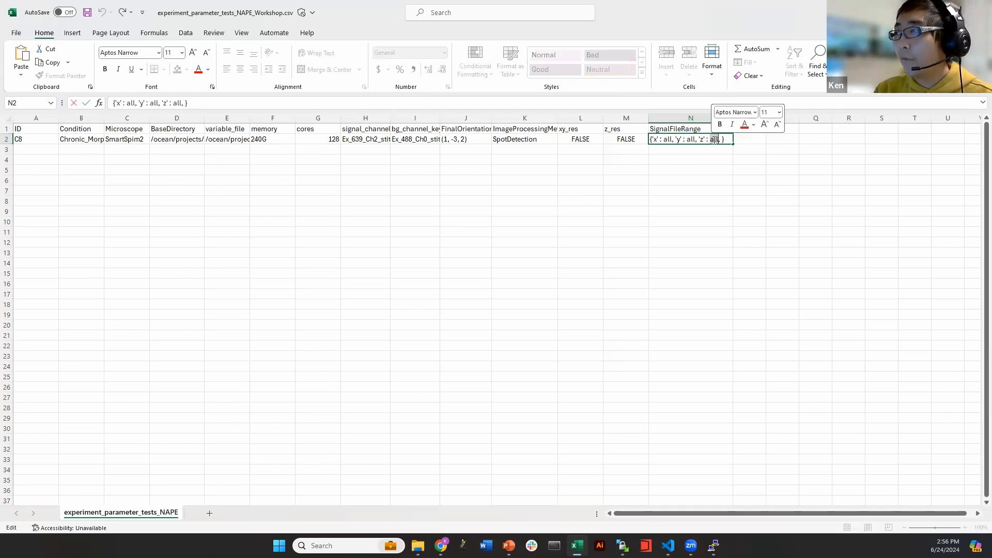
pyautogui.write('(600,800)')
pyautogui.press('Return')
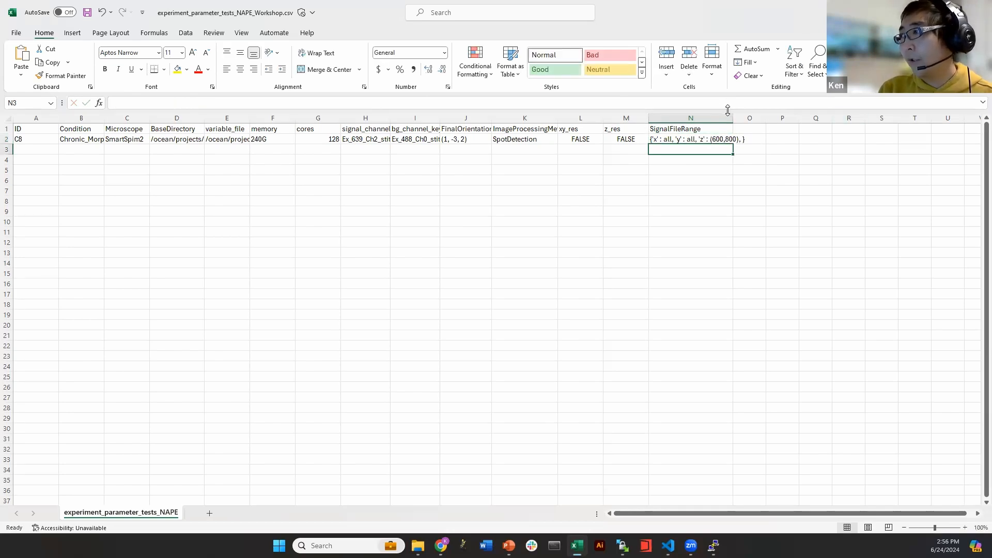
pyautogui.moveTo(731, 114); pyautogui.dragTo(753, 115)
pyautogui.press('Down')
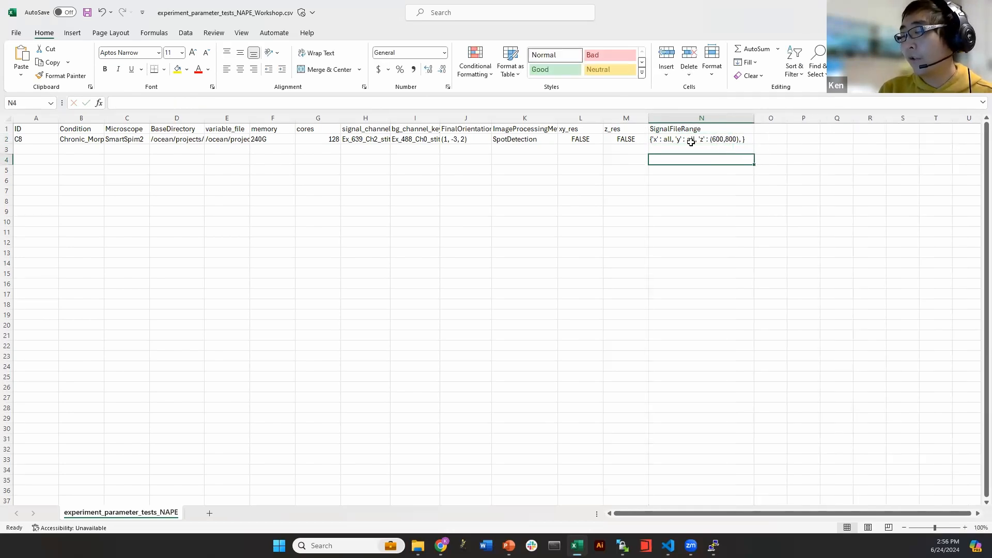
# Revert the z range to all and save experiment_parameter_tests_NAPE_Workshop.csv
pyautogui.click(713, 138)
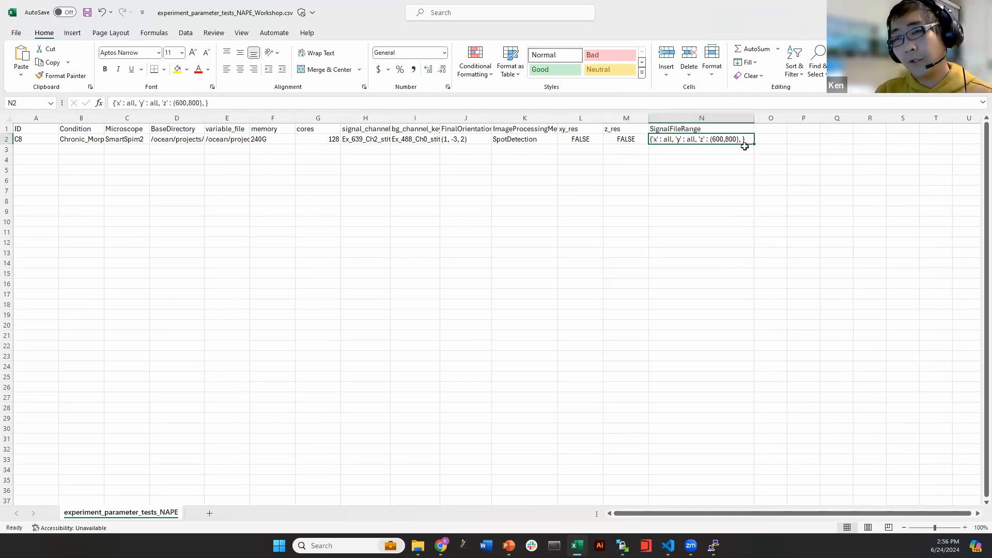
pyautogui.click(710, 155)
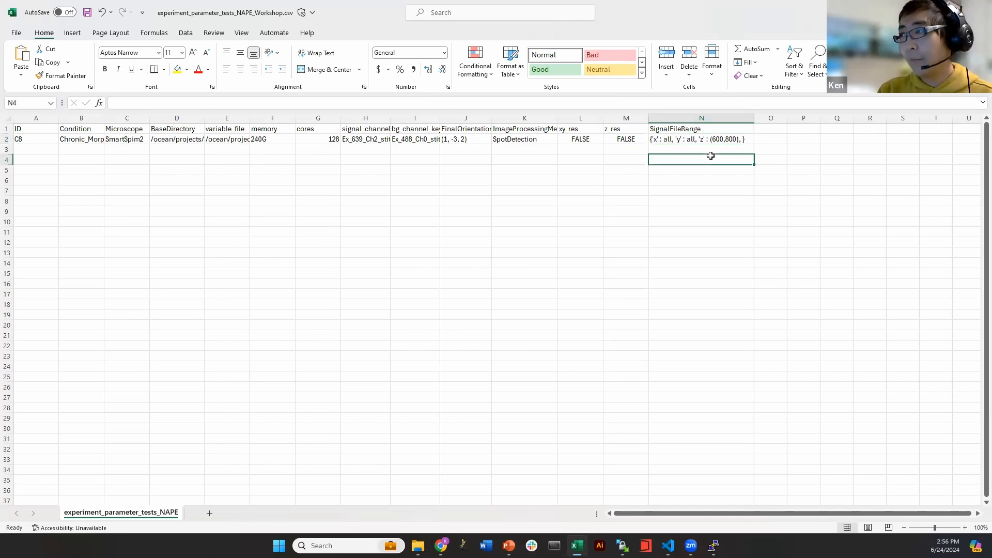
pyautogui.hotkey('ctrl', 'z')
pyautogui.hotkey('ctrl', 'z')
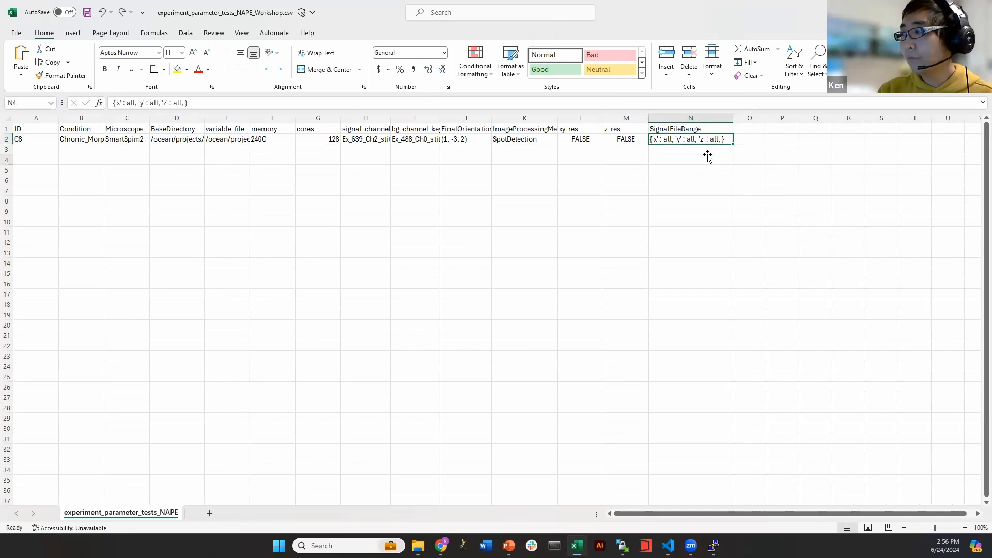
pyautogui.click(708, 157)
pyautogui.click(658, 150)
pyautogui.click(665, 142)
pyautogui.click(663, 159)
pyautogui.click(376, 160)
pyautogui.click(715, 140)
pyautogui.click(709, 158)
pyautogui.hotkey('ctrl', 's')
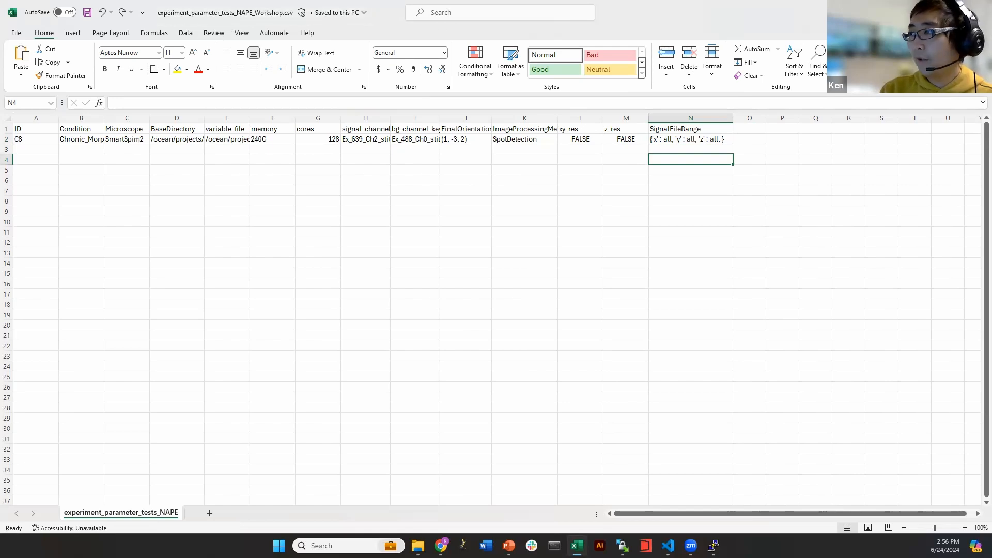
pyautogui.hotkey('alt', 'Tab')
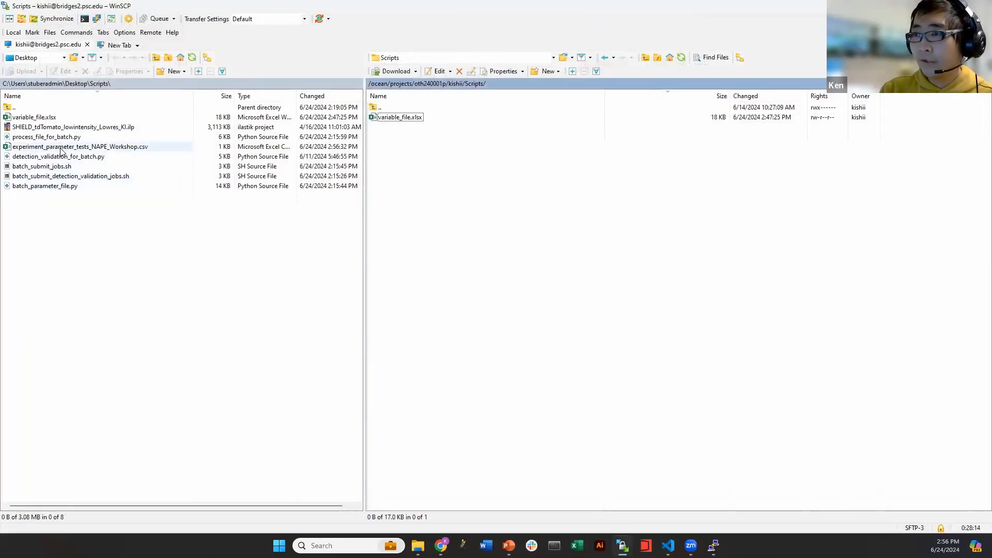
# Upload the parameter csv and the three Python batch scripts into remote Scripts
pyautogui.moveTo(61, 150); pyautogui.dragTo(514, 142)
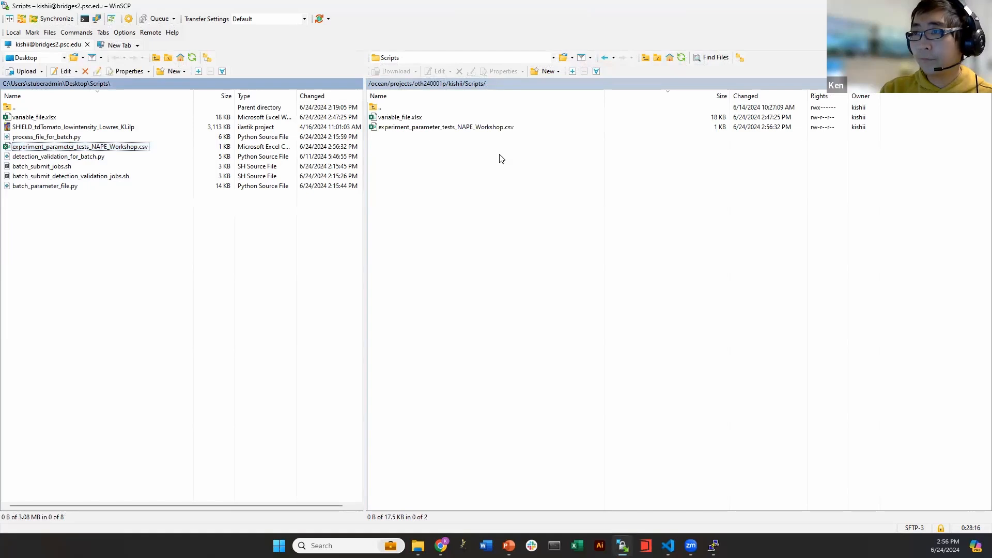
pyautogui.click(488, 173)
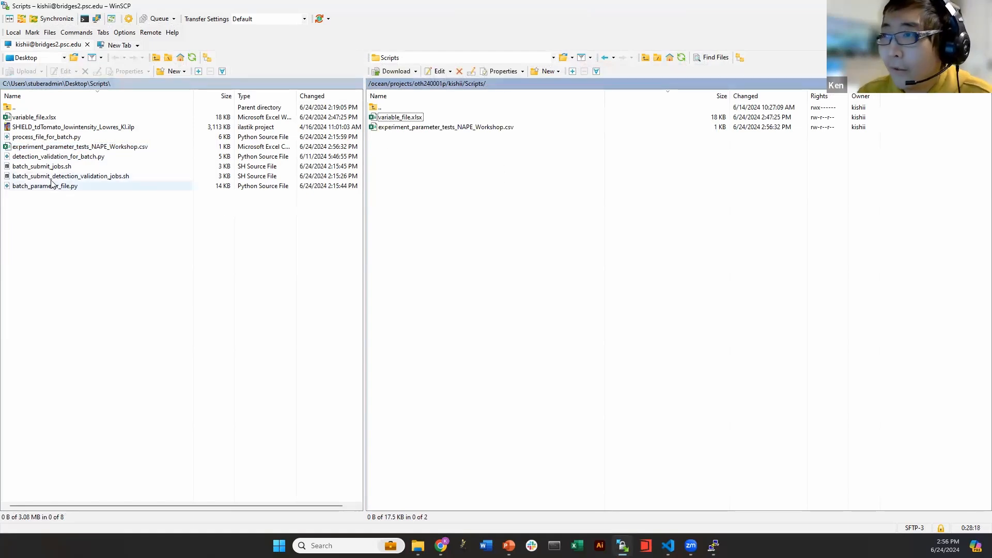
pyautogui.click(75, 138)
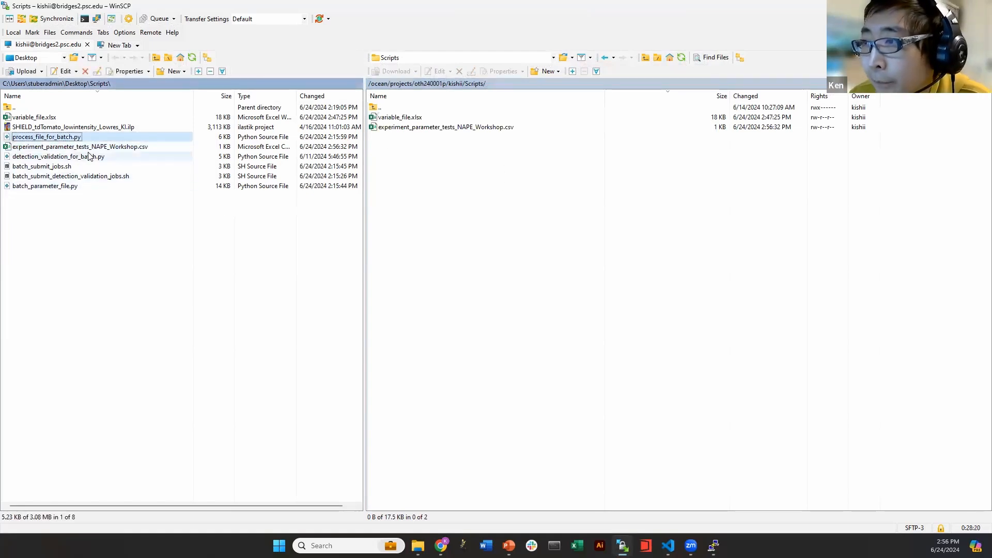
pyautogui.keyDown('ctrl'); pyautogui.click(76, 156); pyautogui.keyUp('ctrl')
pyautogui.keyDown('ctrl'); pyautogui.click(75, 186); pyautogui.keyUp('ctrl')
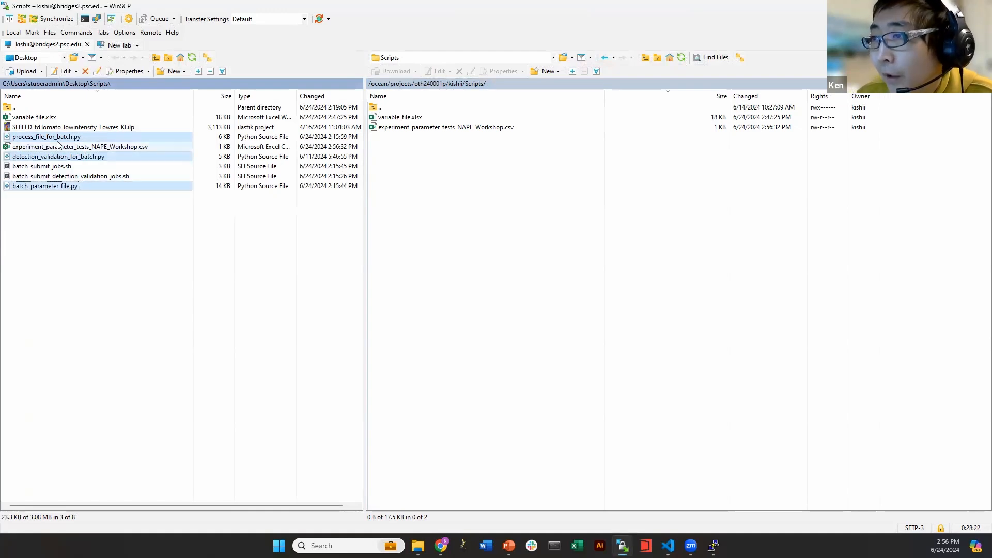
pyautogui.moveTo(53, 139); pyautogui.dragTo(362, 171)
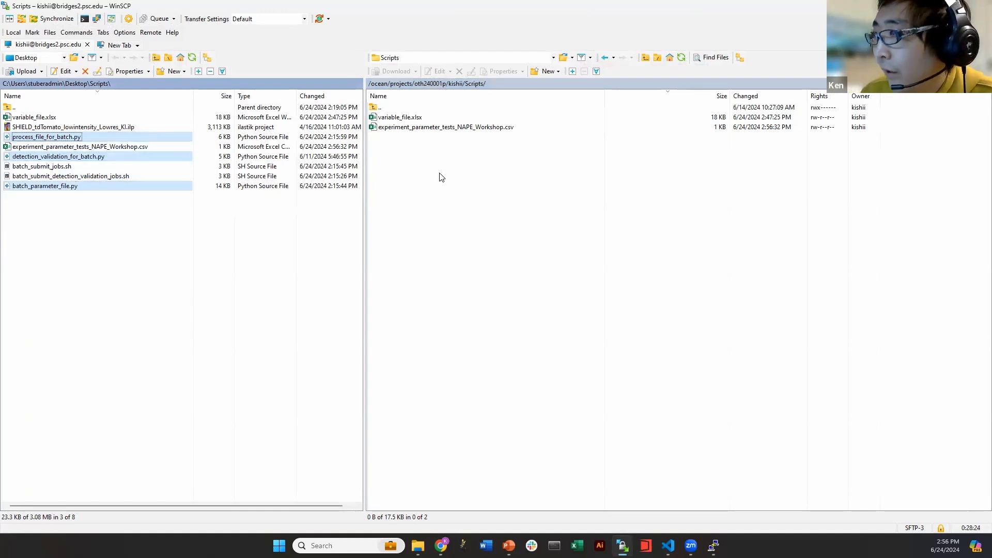
pyautogui.moveTo(442, 177); pyautogui.dragTo(442, 177)
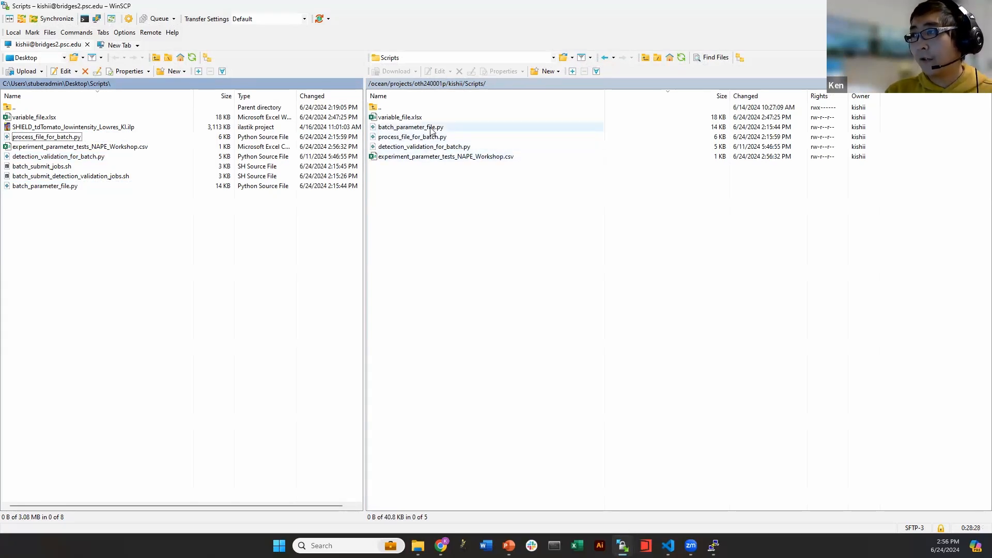
pyautogui.click(462, 190)
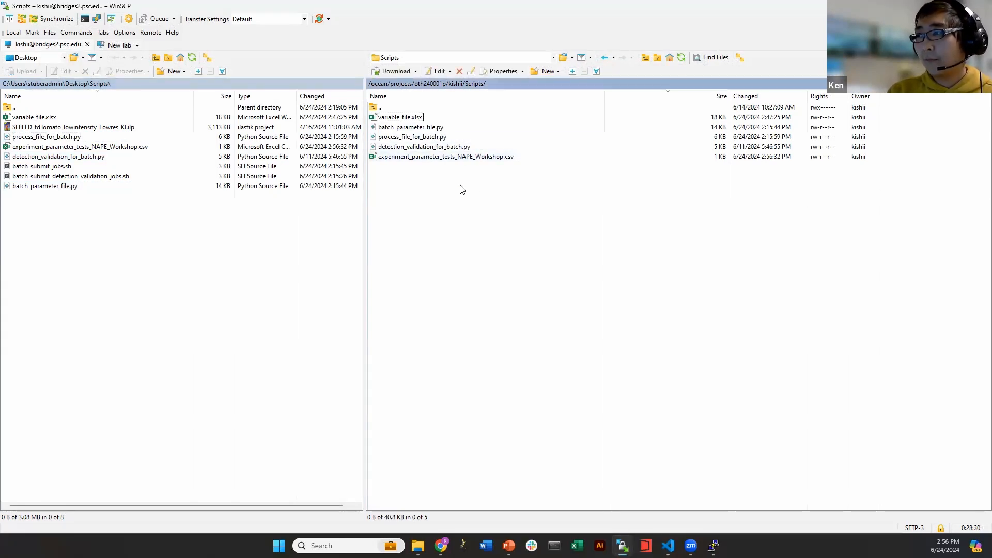
# Select and deselect the csv, variable_file.xlsx and batch submit shell scripts locally
pyautogui.click(58, 147)
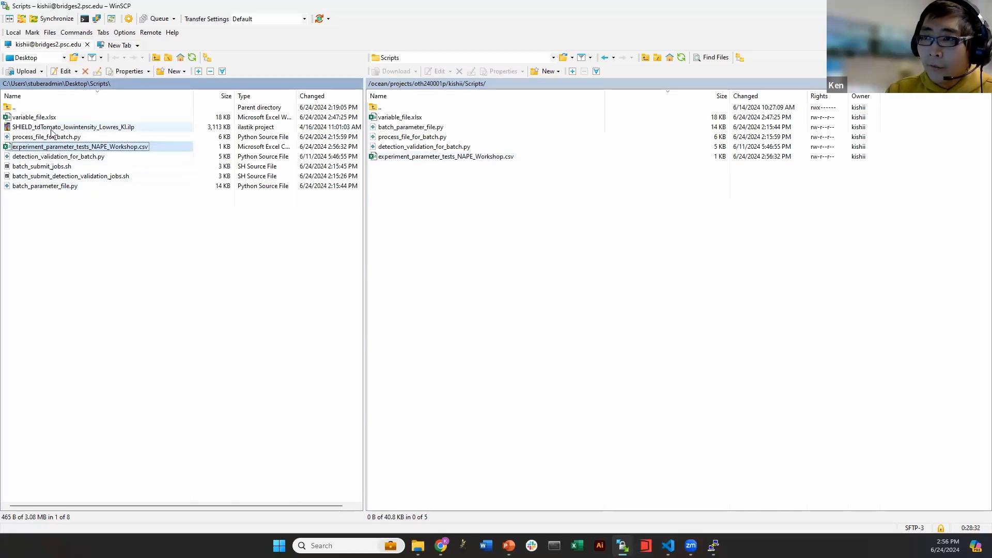
pyautogui.keyDown('ctrl'); pyautogui.click(57, 120); pyautogui.keyUp('ctrl')
pyautogui.click(72, 198)
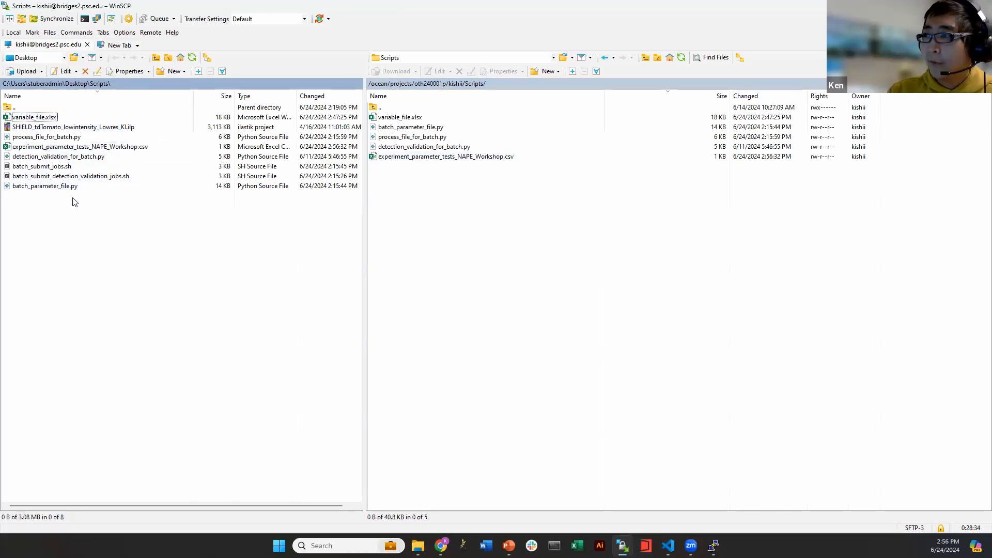
pyautogui.click(56, 176)
pyautogui.keyDown('ctrl'); pyautogui.click(55, 167); pyautogui.keyUp('ctrl')
pyautogui.click(106, 259)
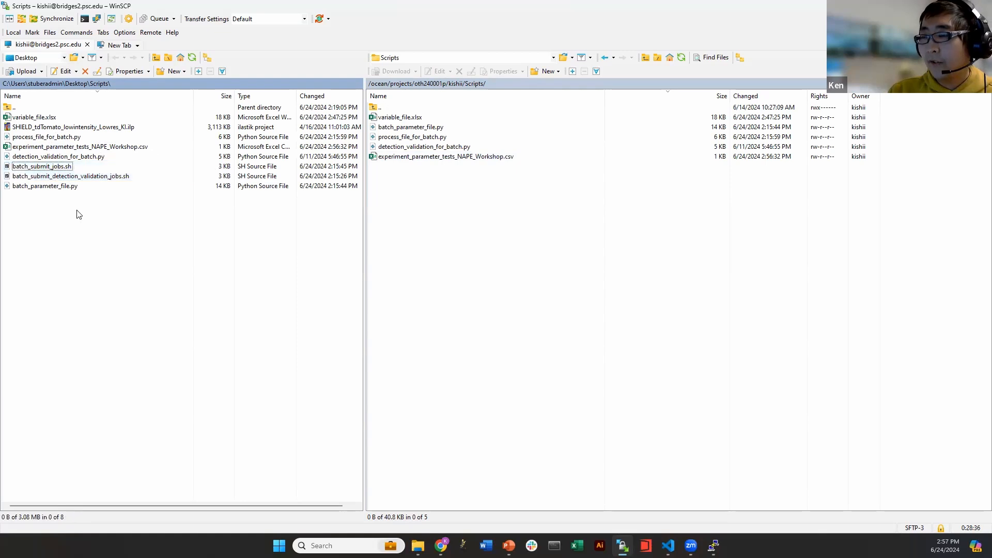
pyautogui.click(54, 167)
pyautogui.click(68, 177)
pyautogui.click(93, 244)
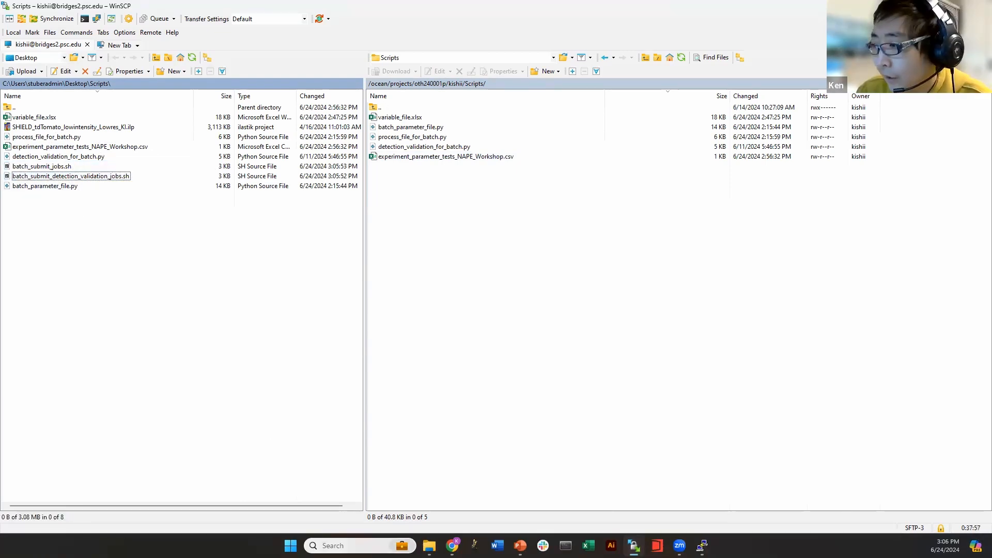
# Open batch_submit_jobs.sh and batch_submit_detection_validation_jobs.sh together in VS Code from the local Scripts folder
pyautogui.click(429, 546)
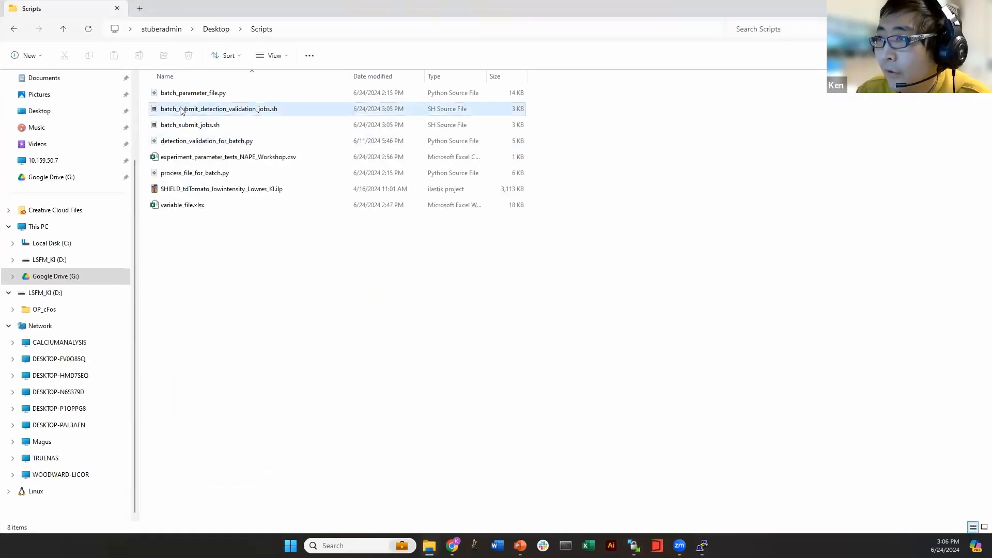
pyautogui.click(189, 125)
pyautogui.keyDown('ctrl'); pyautogui.click(191, 110); pyautogui.keyUp('ctrl')
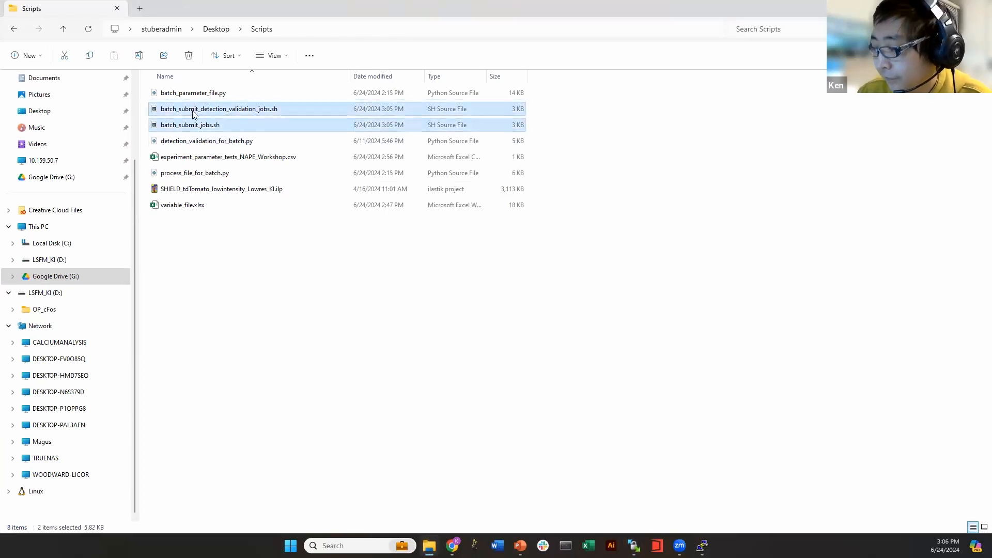
pyautogui.press('Return')
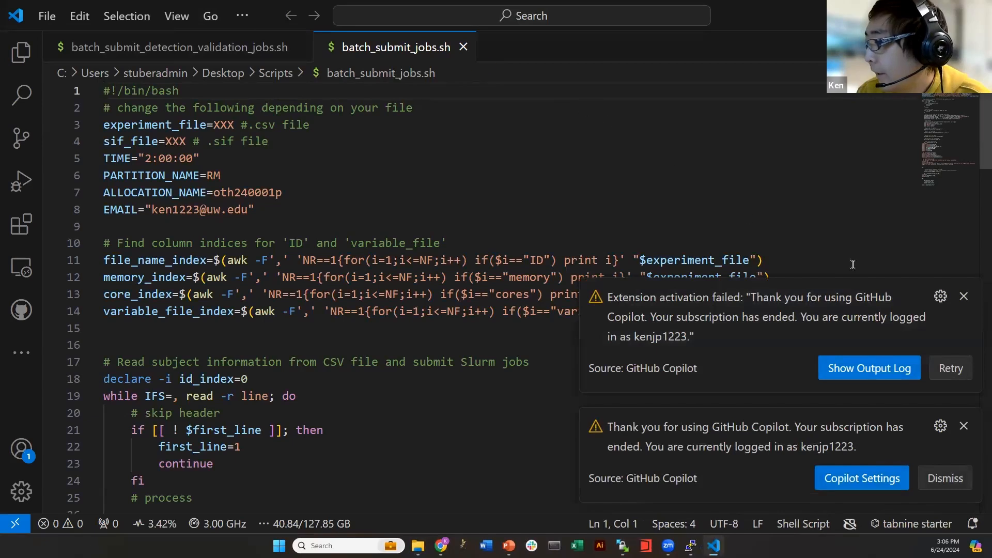
pyautogui.click(963, 296)
# Dismiss both Copilot notifications and highlight the job settings on lines 3–8 of batch_submit_jobs.sh
pyautogui.click(963, 296)
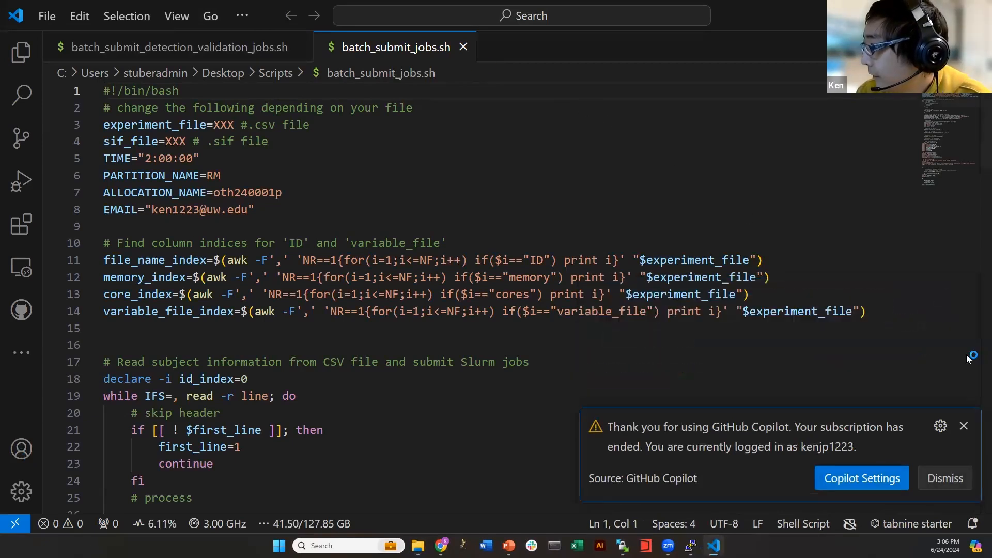
pyautogui.click(963, 425)
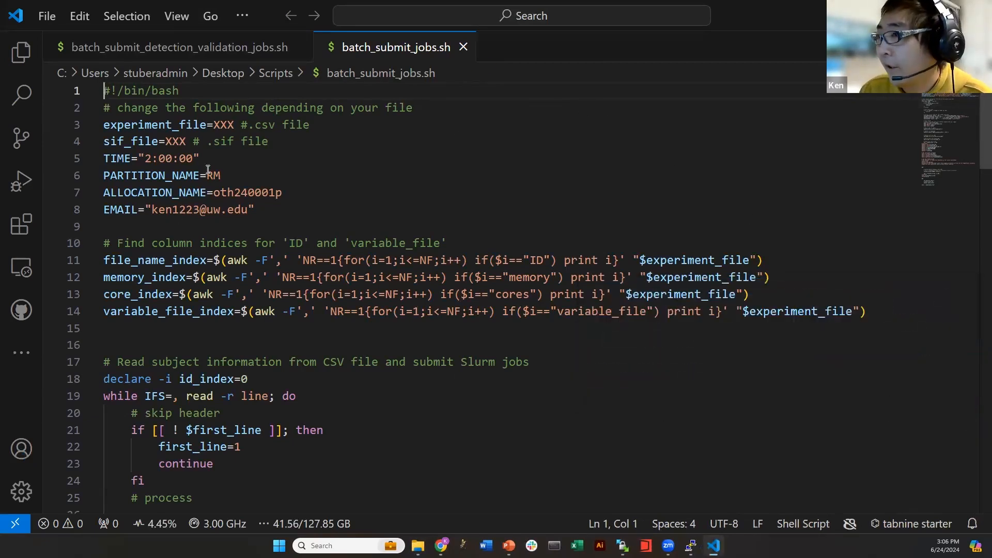
pyautogui.click(190, 126)
pyautogui.click(105, 124)
pyautogui.moveTo(282, 210); pyautogui.dragTo(103, 125)
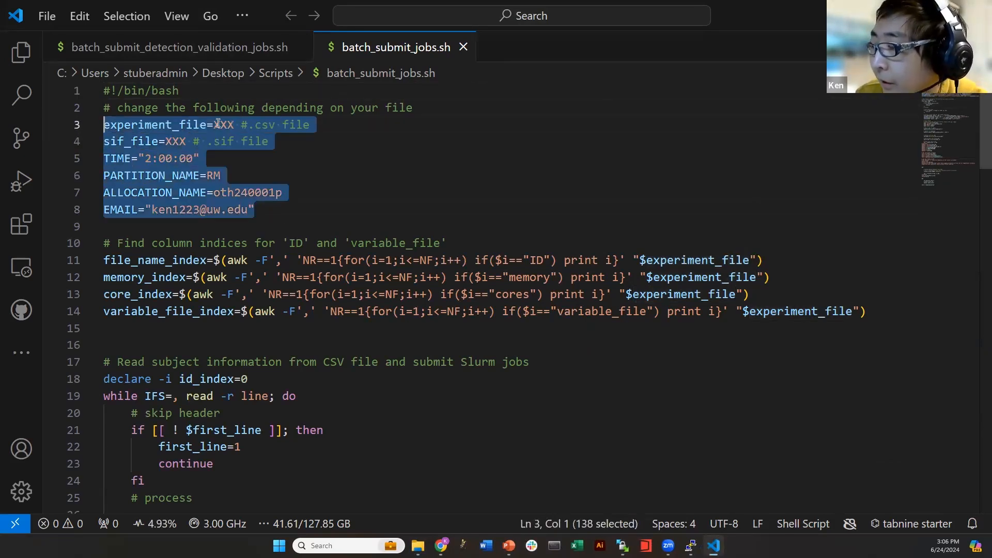
# Highlight lines 4–8 and the XXX placeholder on line 3, then return to WinSCP
pyautogui.click(218, 125)
pyautogui.click(107, 141)
pyautogui.moveTo(282, 210); pyautogui.dragTo(73, 126)
pyautogui.click(255, 179)
pyautogui.moveTo(213, 126); pyautogui.dragTo(235, 126)
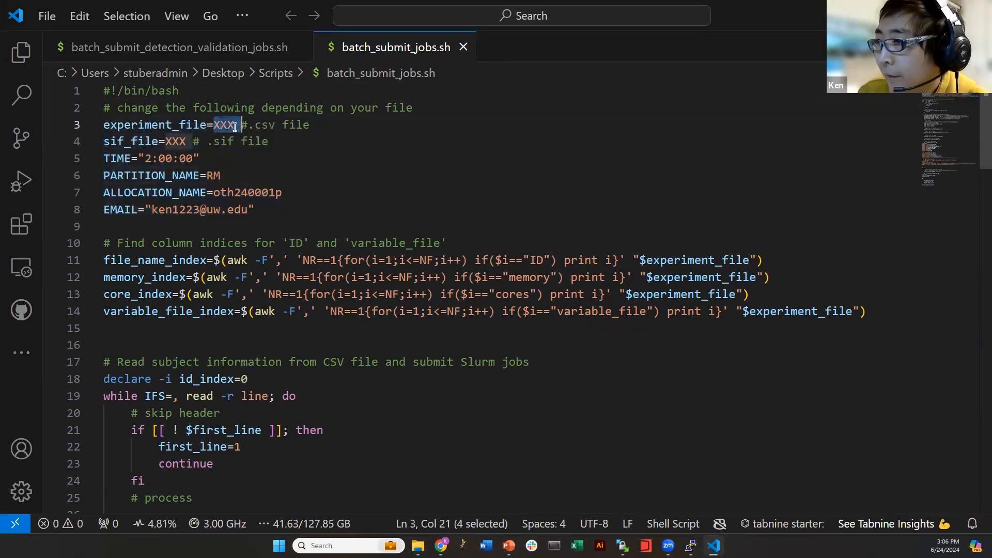
pyautogui.click(201, 126)
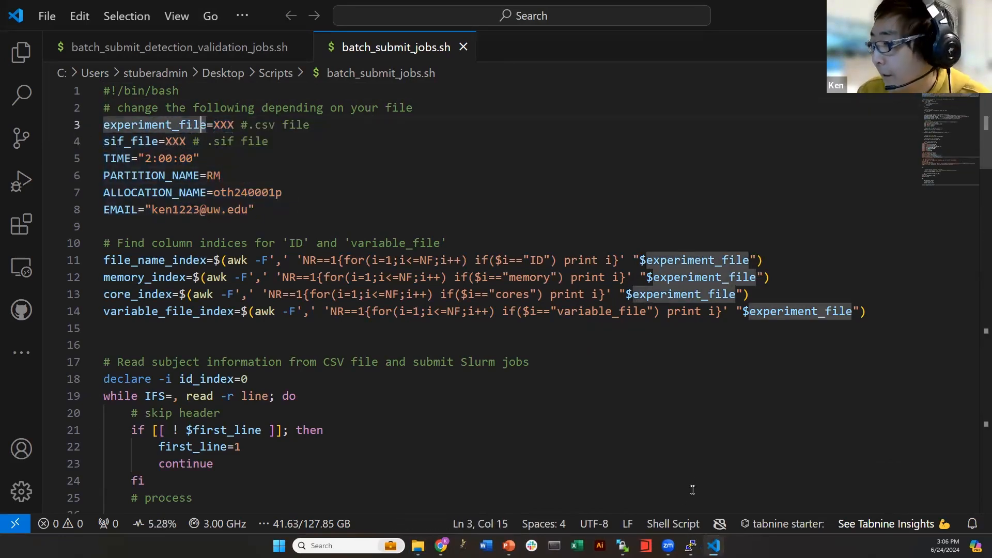
pyautogui.click(623, 545)
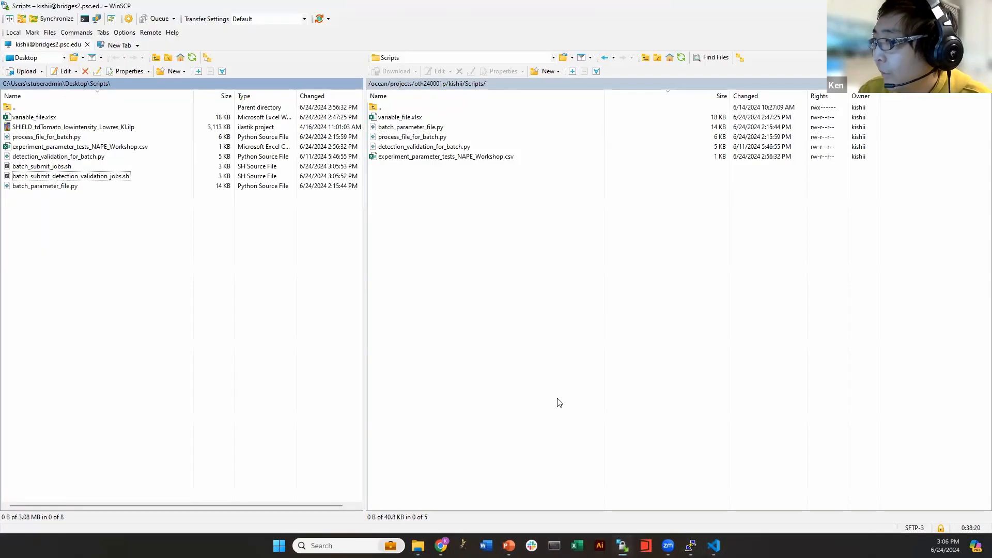
# Copy the remote csv file's name in WinSCP without renaming it
pyautogui.click(419, 157)
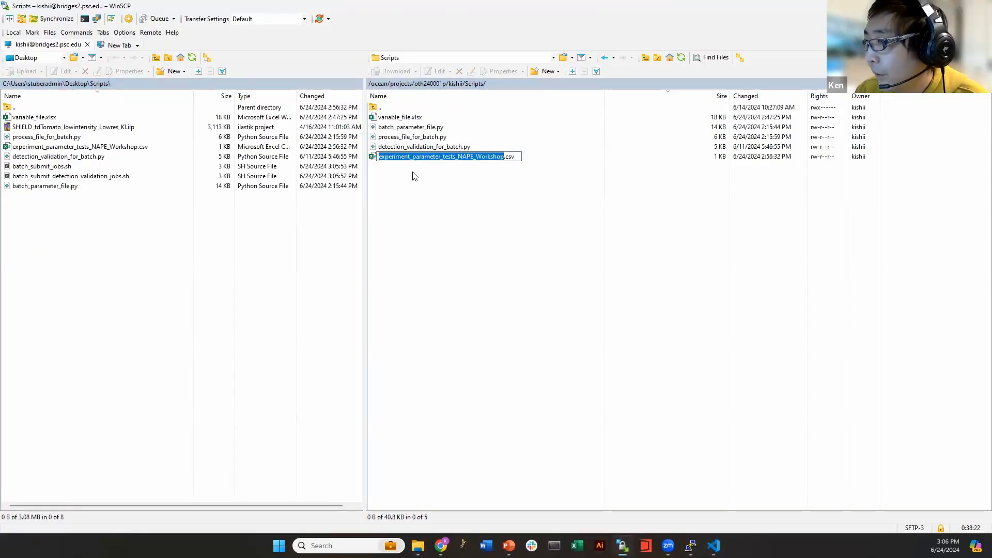
pyautogui.click(380, 157)
pyautogui.moveTo(380, 158); pyautogui.dragTo(513, 158)
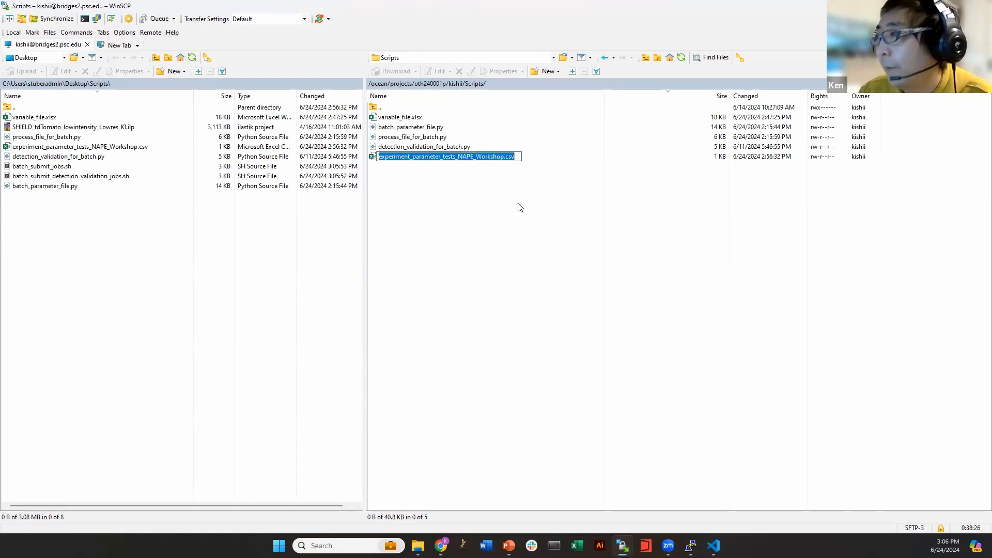
pyautogui.click(564, 199)
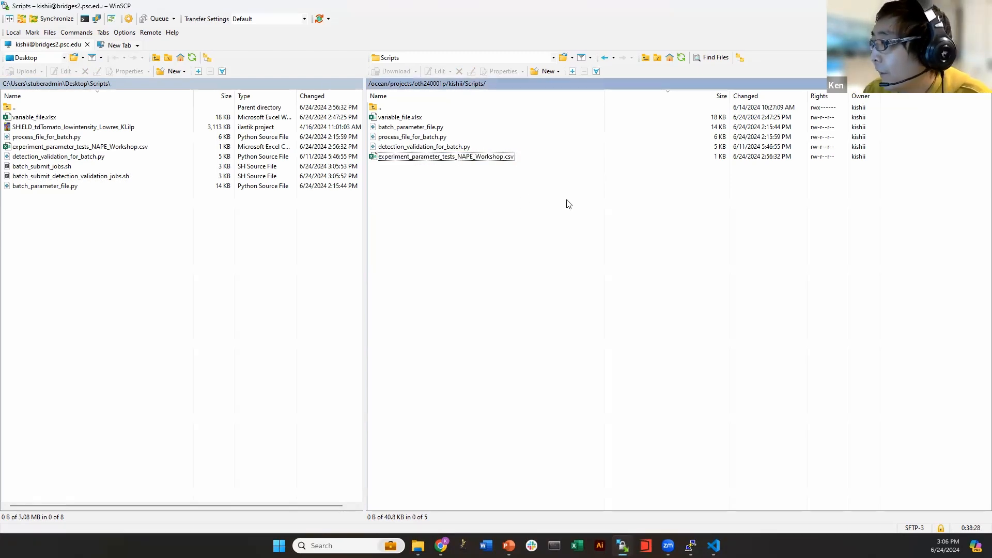
# Replace the line 3 XXX placeholder with experiment_parameter_tests_NAPE_Workshop.csv in both batch_submit scripts
pyautogui.click(931, 5)
pyautogui.doubleClick(218, 125)
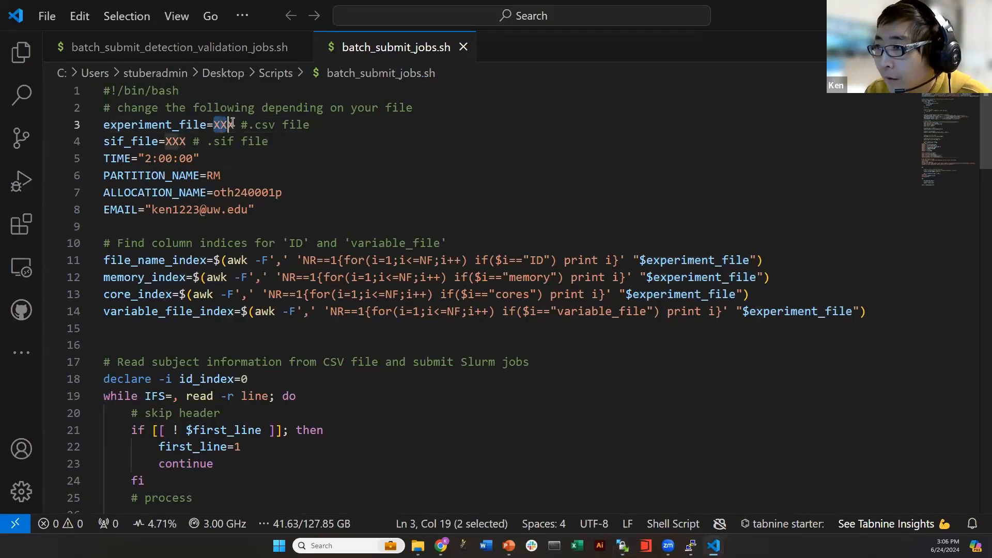
pyautogui.write('experiment_parameter_tests_NAPE_Workshop.csv')
pyautogui.click(184, 47)
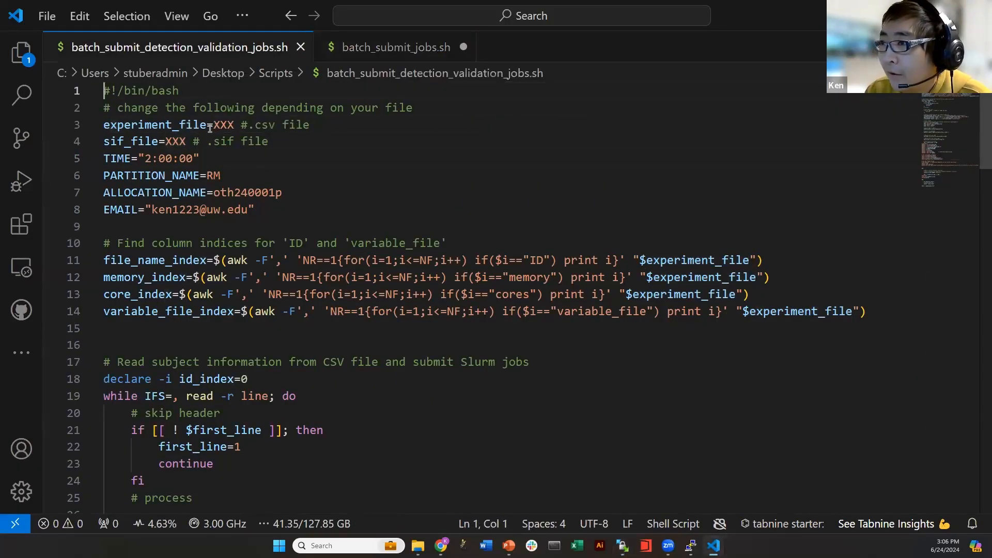
pyautogui.doubleClick(216, 124)
pyautogui.write('experiment_parameter_tests_NAPE_Workshop.csv')
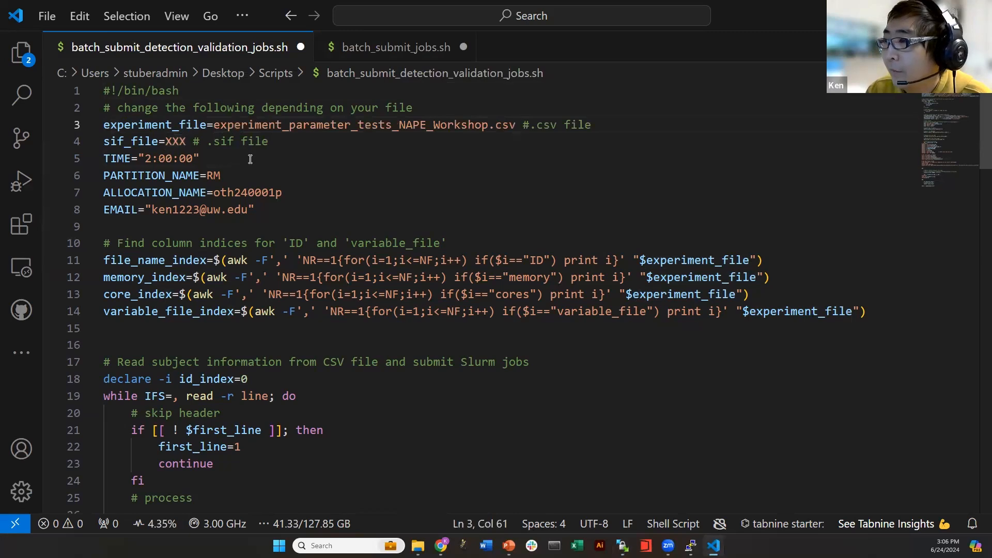
pyautogui.click(379, 47)
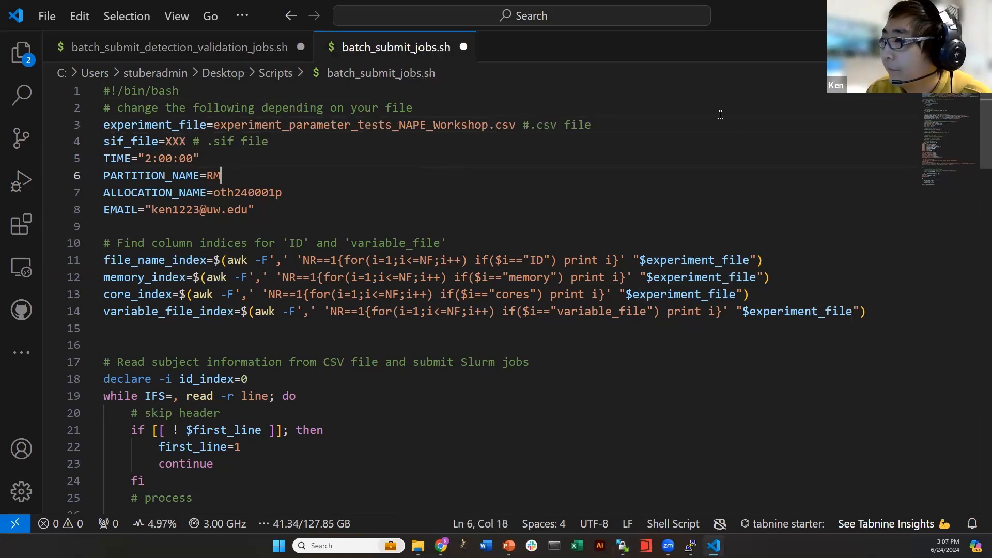
pyautogui.click(715, 543)
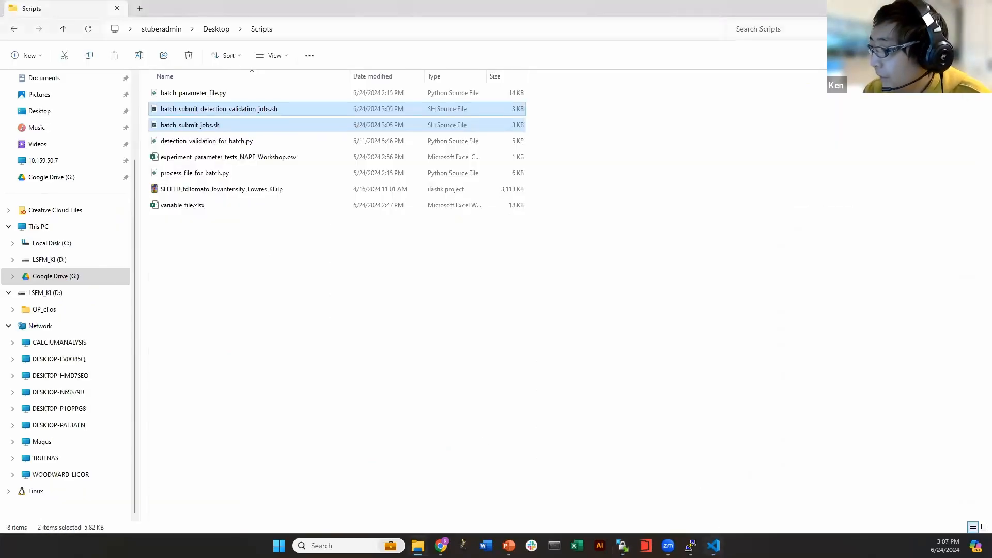
# Go back to batch_submit_jobs.sh and select the sif_file setting on line 4
pyautogui.click(713, 545)
pyautogui.click(713, 545)
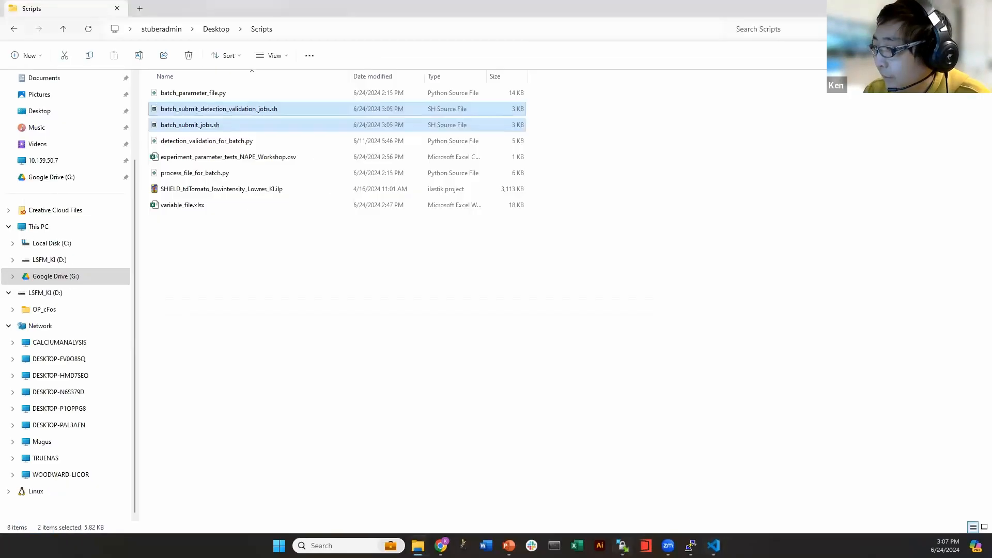
pyautogui.click(622, 545)
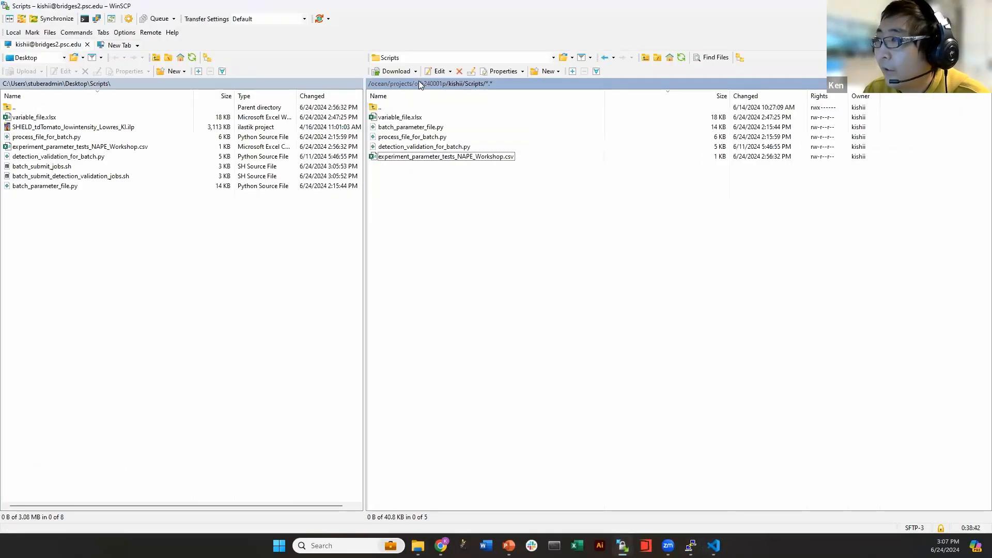
pyautogui.hotkey('alt', 'Tab')
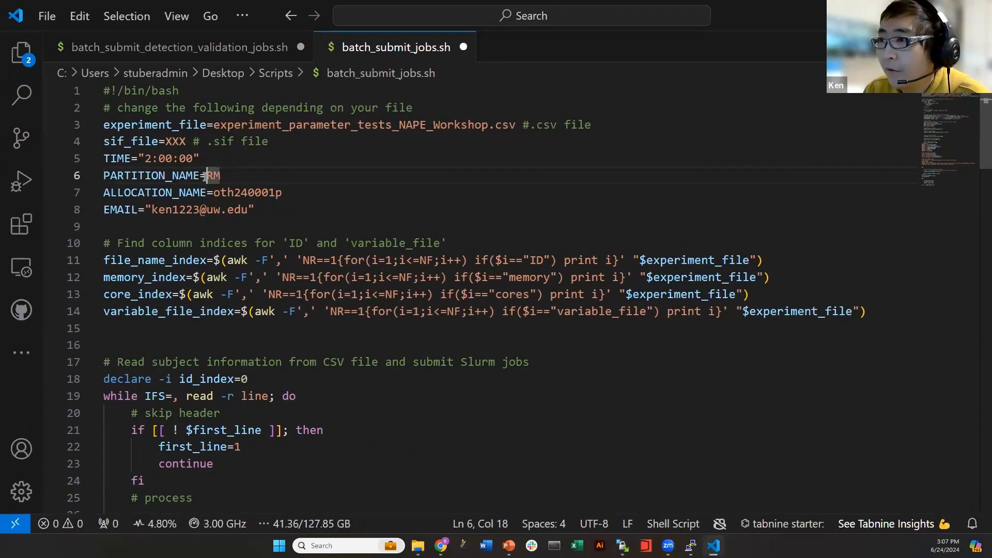
pyautogui.click(131, 141)
pyautogui.doubleClick(130, 142)
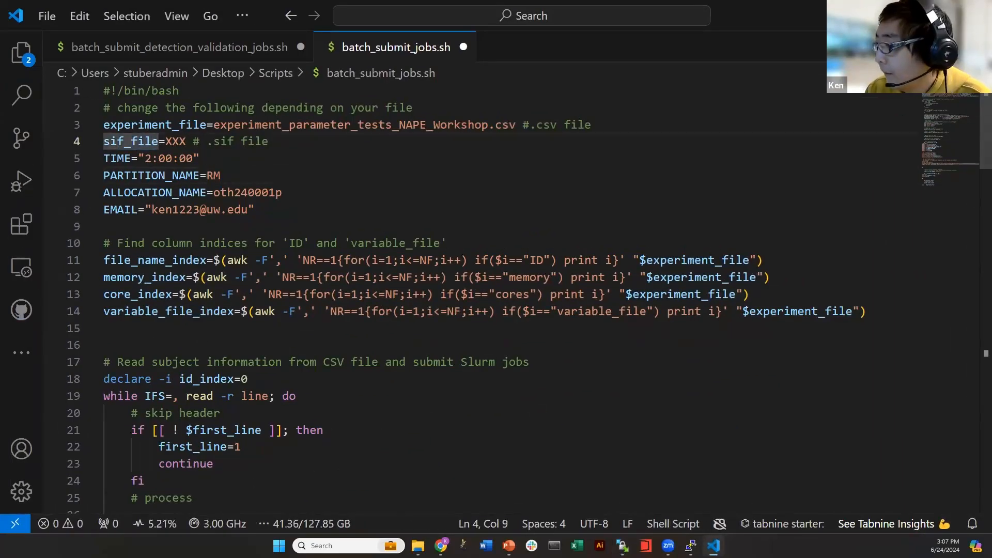
# Copy the full remote path of clearmap_latest.sif from /ocean/projects/oth240001p/shared in WinSCP
pyautogui.hotkey('alt', 'Tab')
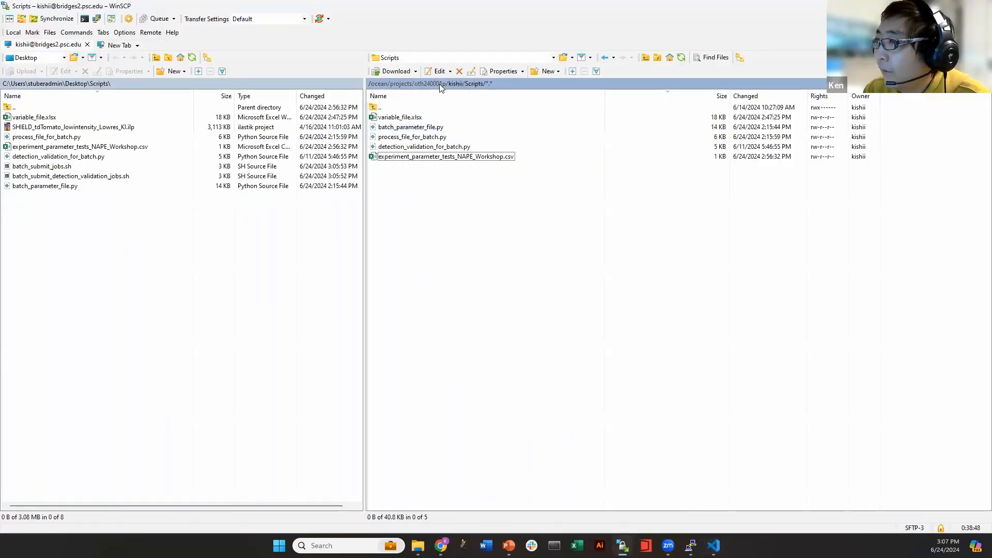
pyautogui.click(424, 89)
pyautogui.doubleClick(399, 166)
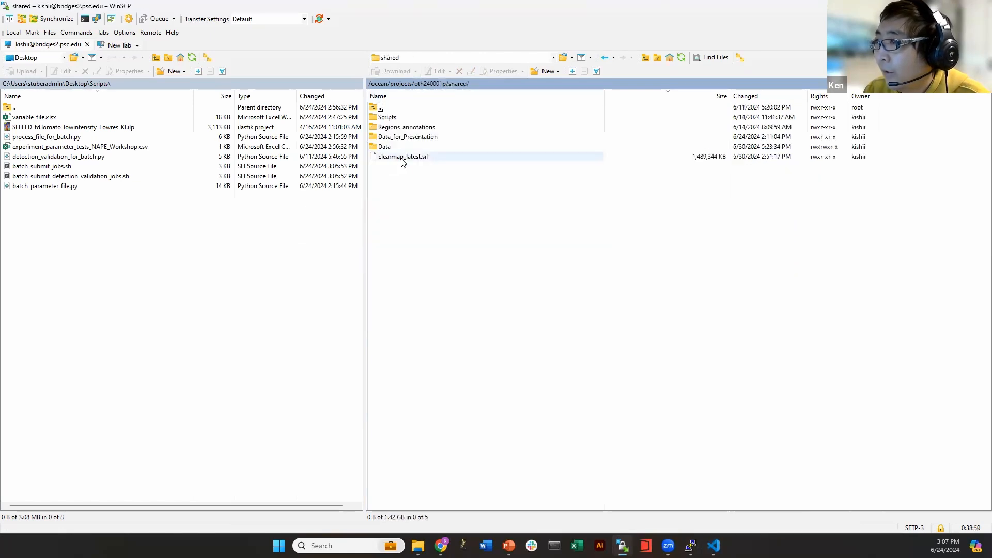
pyautogui.click(421, 157)
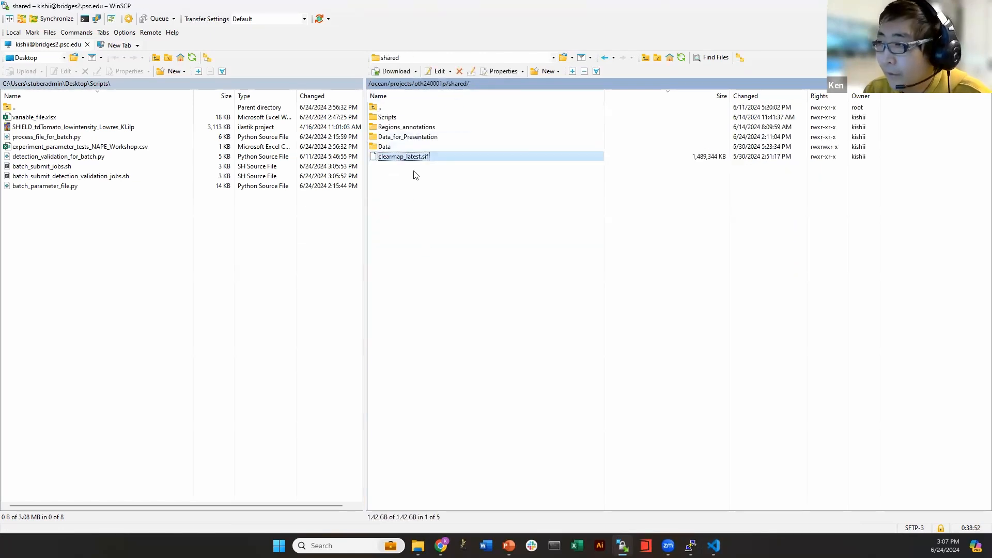
pyautogui.rightClick(417, 157)
pyautogui.moveTo(471, 266)
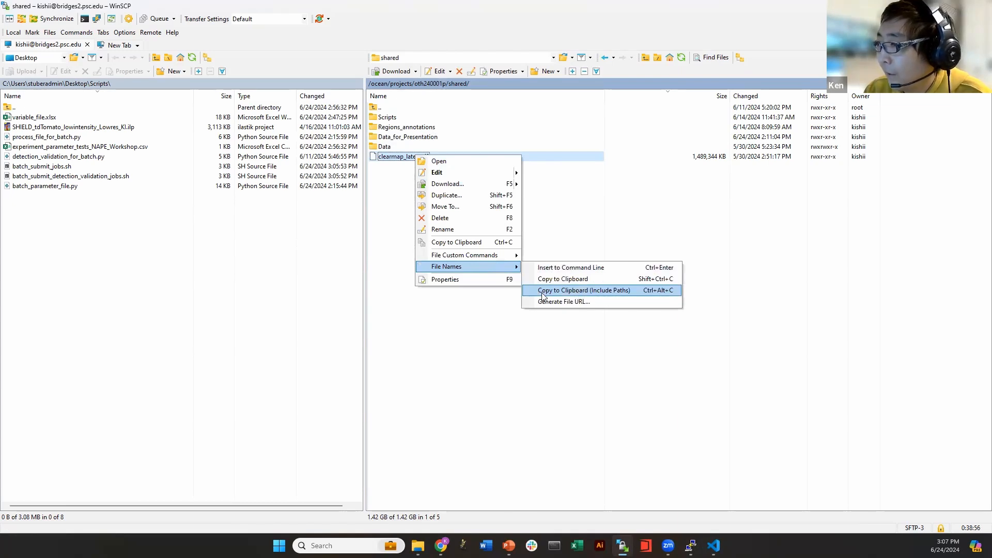
pyautogui.click(637, 291)
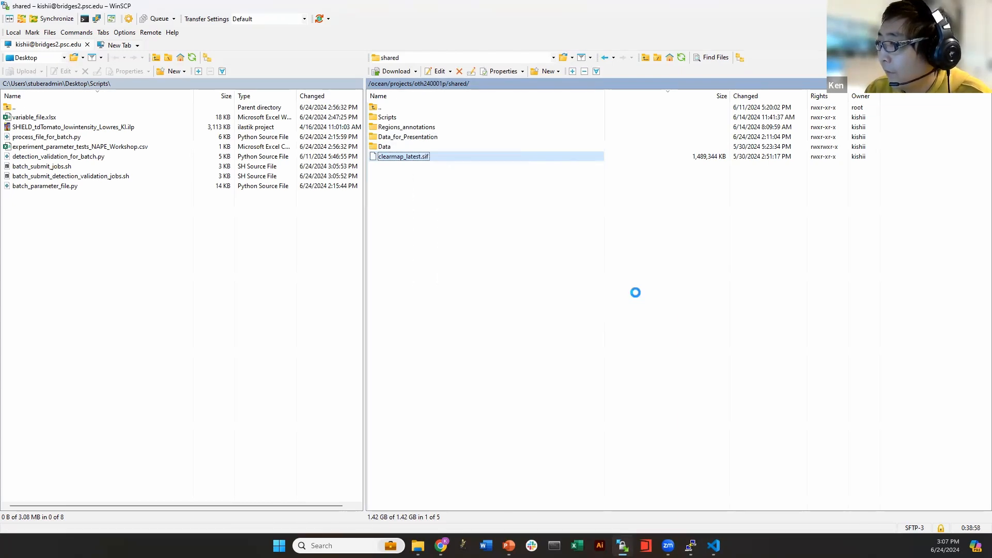
# Paste the clearmap_latest.sif path over the sif_file placeholder in both batch scripts
pyautogui.hotkey('alt', 'Tab')
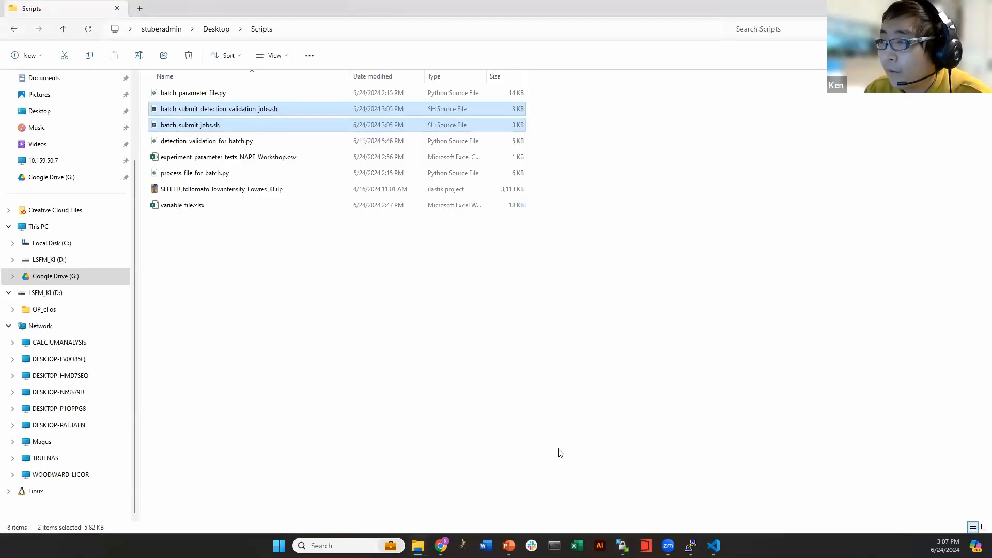
pyautogui.click(713, 546)
pyautogui.moveTo(165, 142); pyautogui.dragTo(181, 143)
pyautogui.hotkey('ctrl', 'v')
pyautogui.press('Down')
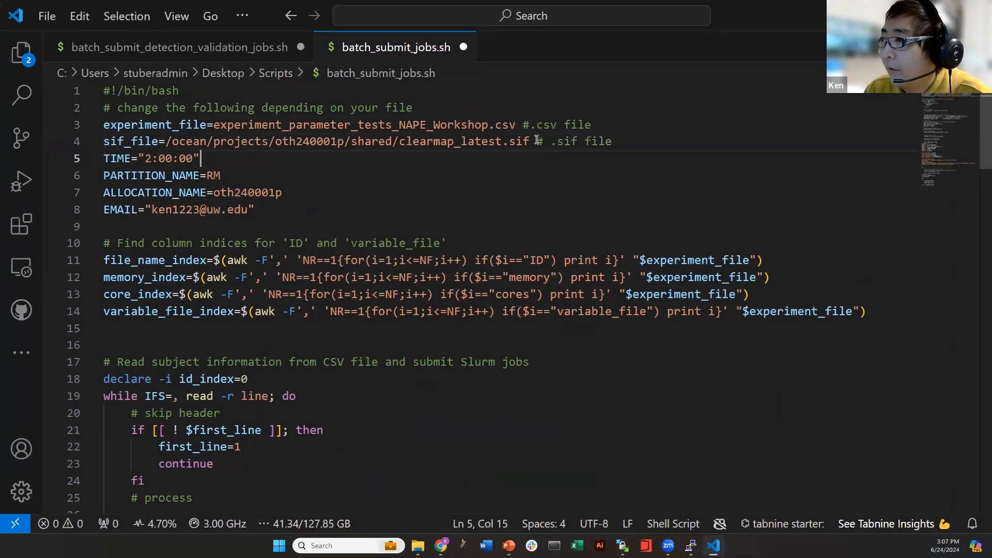
pyautogui.click(215, 47)
pyautogui.moveTo(166, 142); pyautogui.dragTo(182, 140)
pyautogui.hotkey('ctrl', 'v')
pyautogui.click(315, 192)
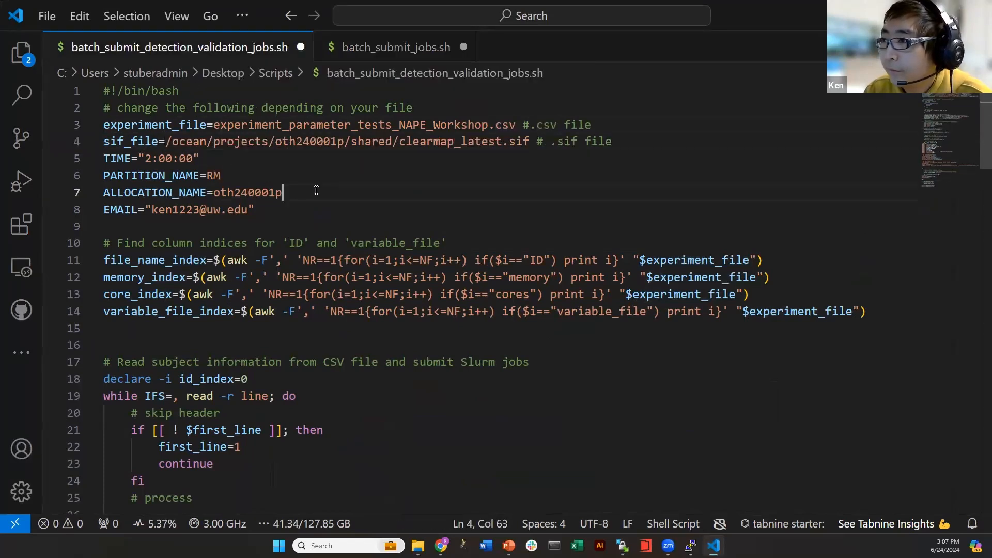
pyautogui.click(383, 51)
pyautogui.click(149, 153)
# Change TIME from 2:00:00 to 4:00:00 in batch_submit_jobs.sh
pyautogui.press('BackSpace')
pyautogui.write('4')
pyautogui.click(275, 161)
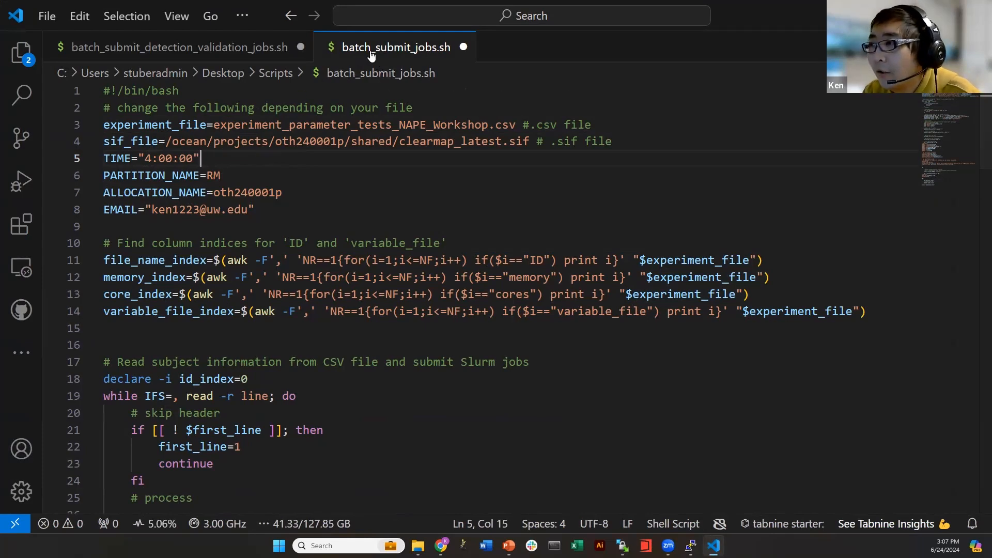
pyautogui.click(145, 157)
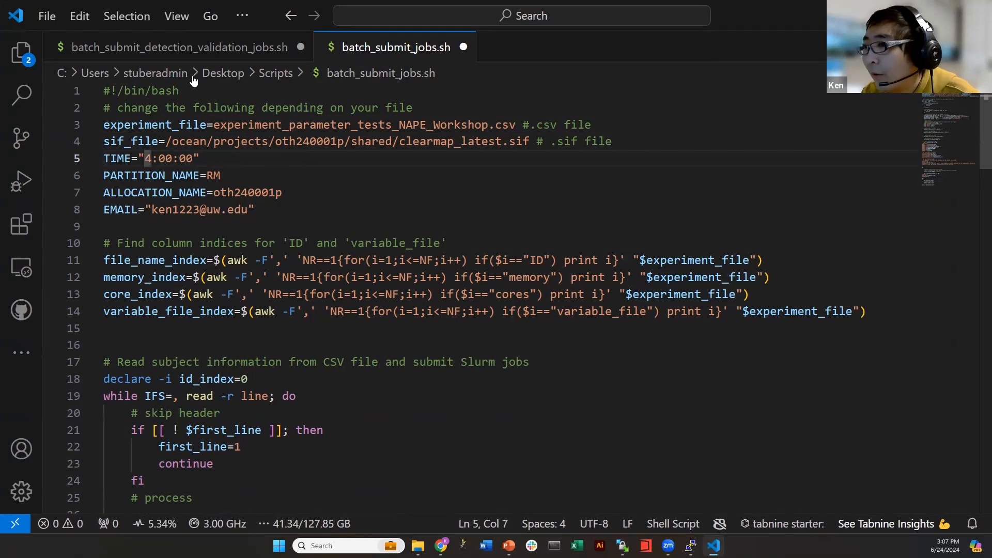
# Compare the RM partition and oth240001p allocation values between the two scripts
pyautogui.hotkey('ctrl', 'Tab')
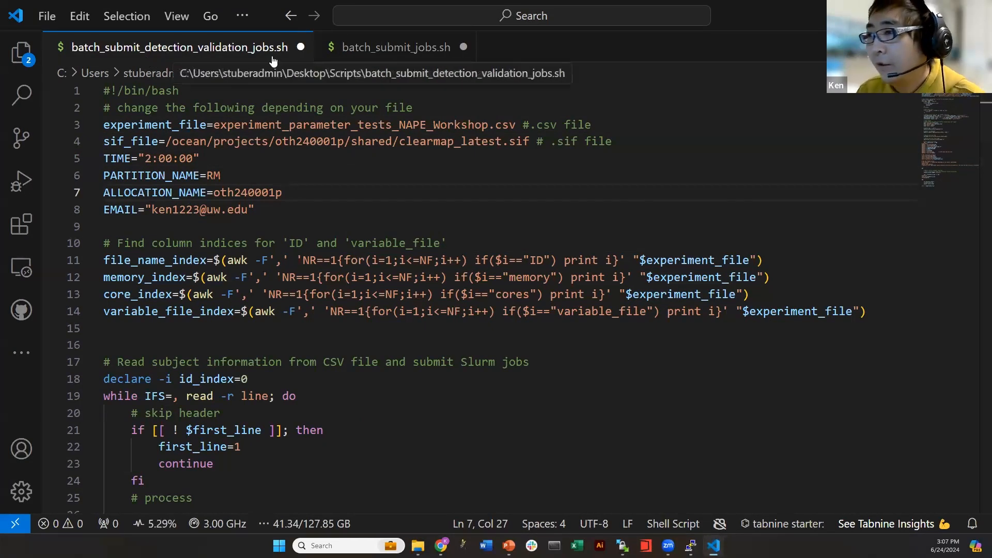
pyautogui.click(249, 193)
pyautogui.click(215, 209)
pyautogui.doubleClick(248, 192)
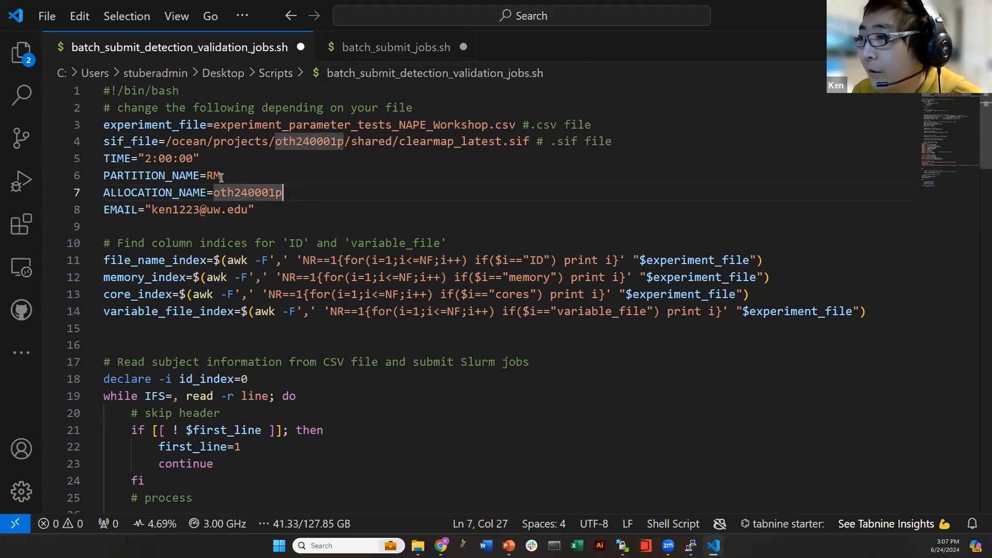
pyautogui.moveTo(222, 175); pyautogui.dragTo(206, 175)
pyautogui.click(271, 178)
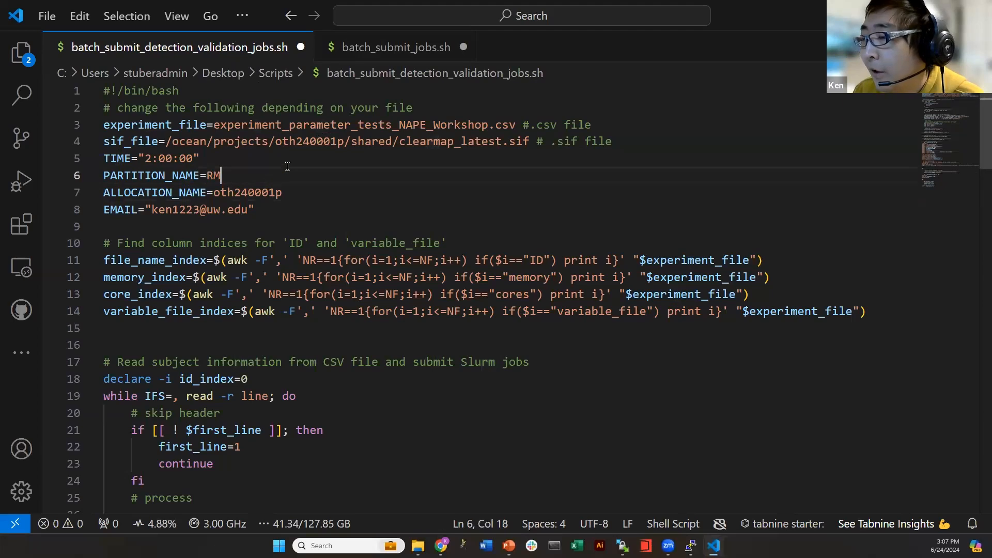
pyautogui.click(383, 47)
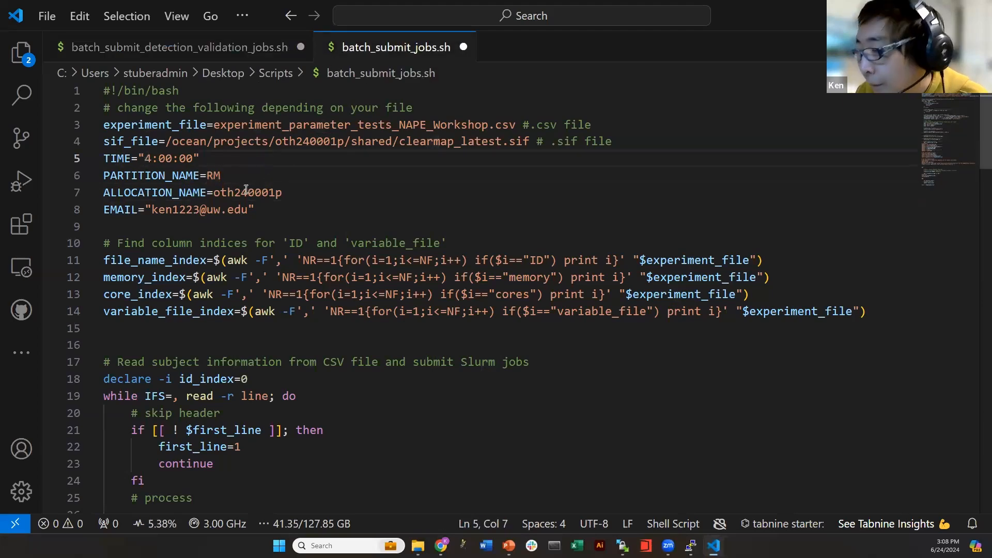
pyautogui.doubleClick(212, 175)
pyautogui.click(283, 179)
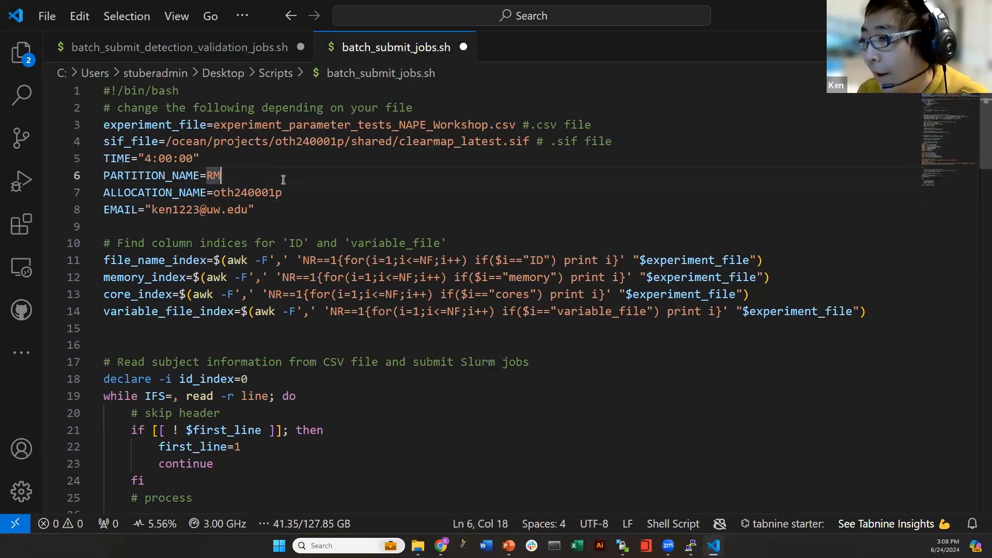
pyautogui.moveTo(214, 192); pyautogui.dragTo(283, 192)
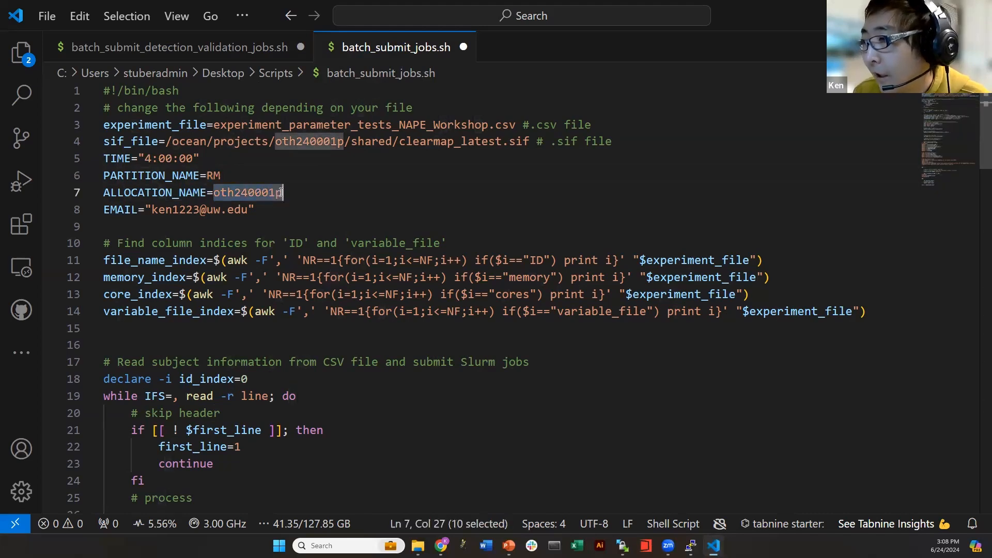
pyautogui.click(284, 192)
# Recheck the detection script's oth240001p allocation and review the notification email line
pyautogui.hotkey('ctrl', 'Tab')
pyautogui.moveTo(214, 192); pyautogui.dragTo(283, 192)
pyautogui.click(283, 205)
pyautogui.hotkey('ctrl', 'Tab')
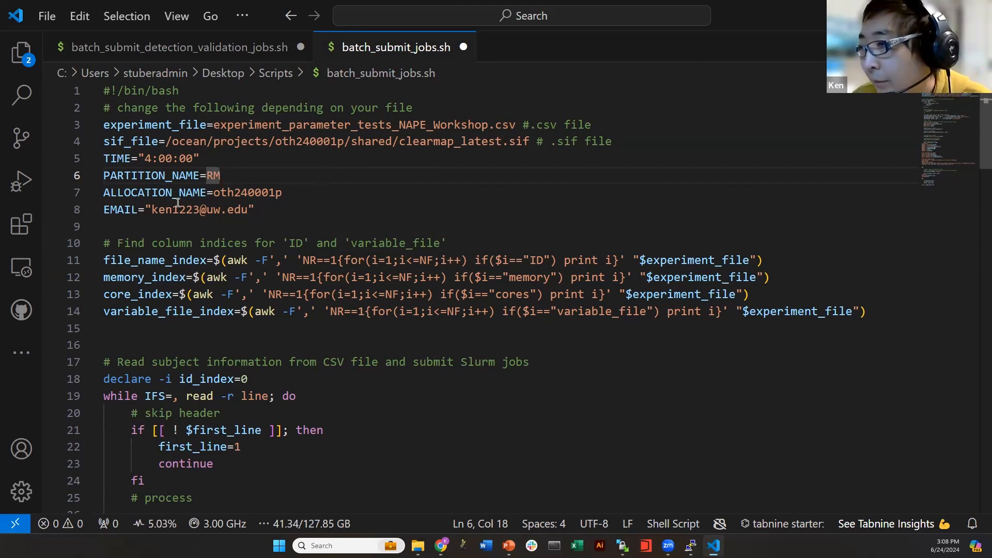
pyautogui.moveTo(151, 209); pyautogui.dragTo(250, 209)
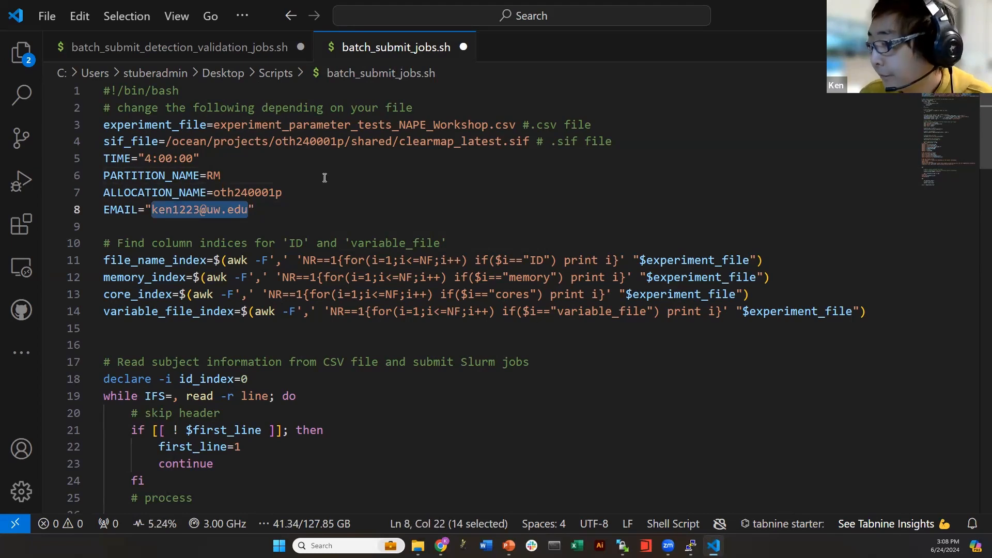
pyautogui.click(291, 156)
# Save both batch_submit scripts with Ctrl+S
pyautogui.hotkey('ctrl', 's')
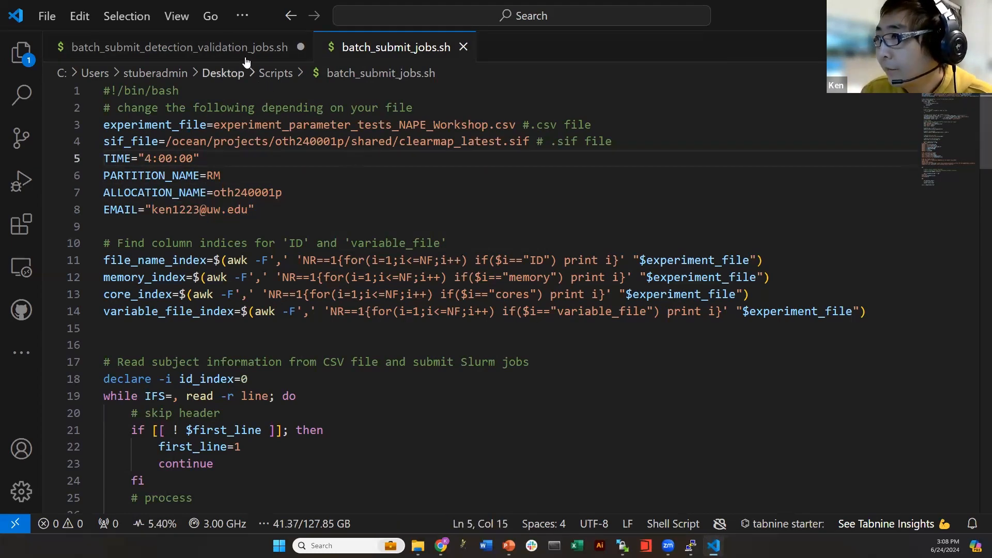
pyautogui.click(245, 54)
pyautogui.hotkey('ctrl', 's')
pyautogui.click(395, 47)
pyautogui.click(605, 248)
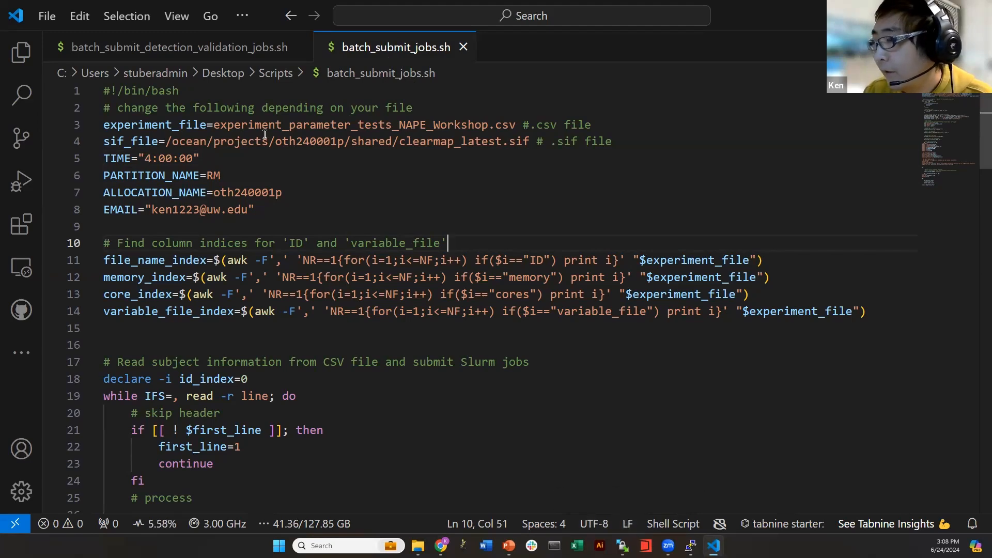
pyautogui.hotkey('ctrl', 'Tab')
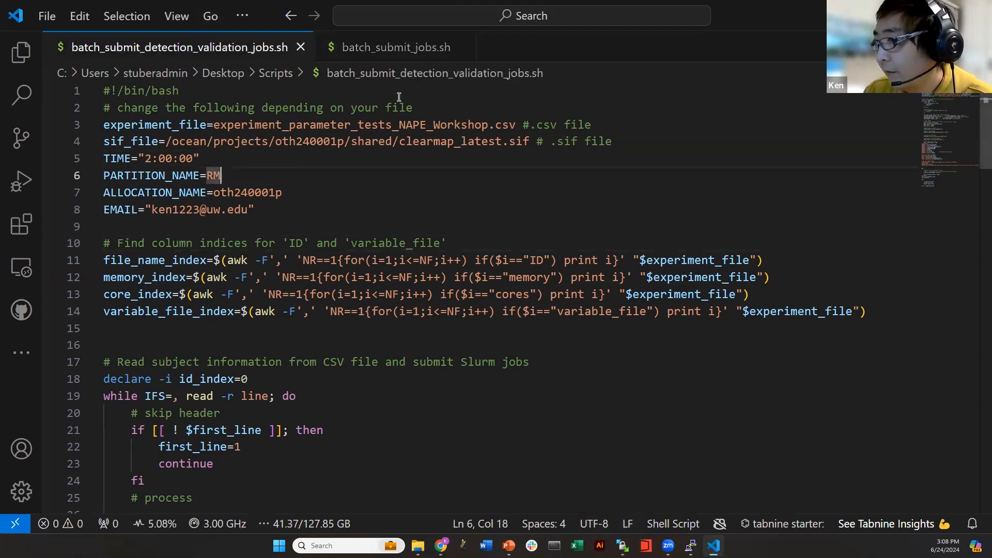
pyautogui.click(397, 52)
pyautogui.click(199, 56)
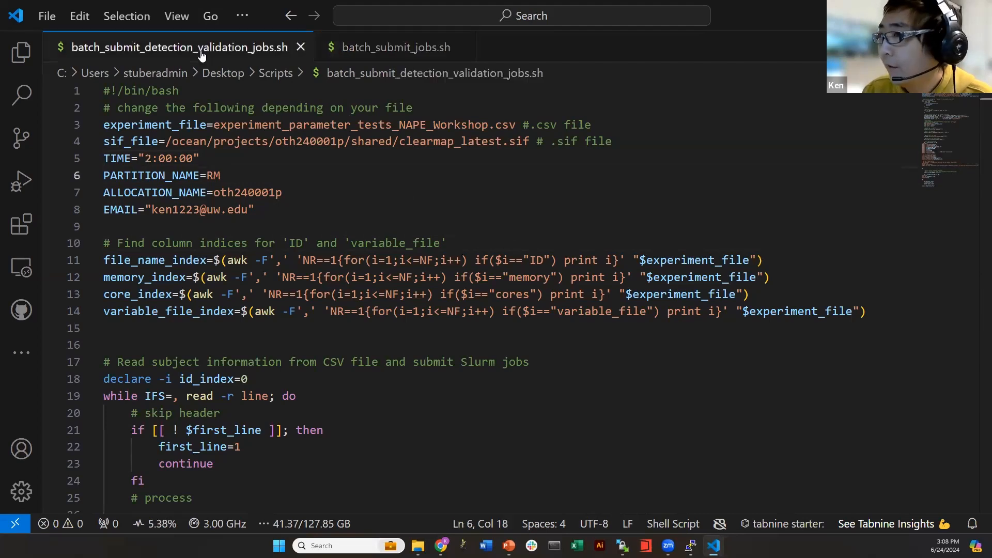
pyautogui.click(400, 72)
pyautogui.click(394, 52)
pyautogui.click(396, 209)
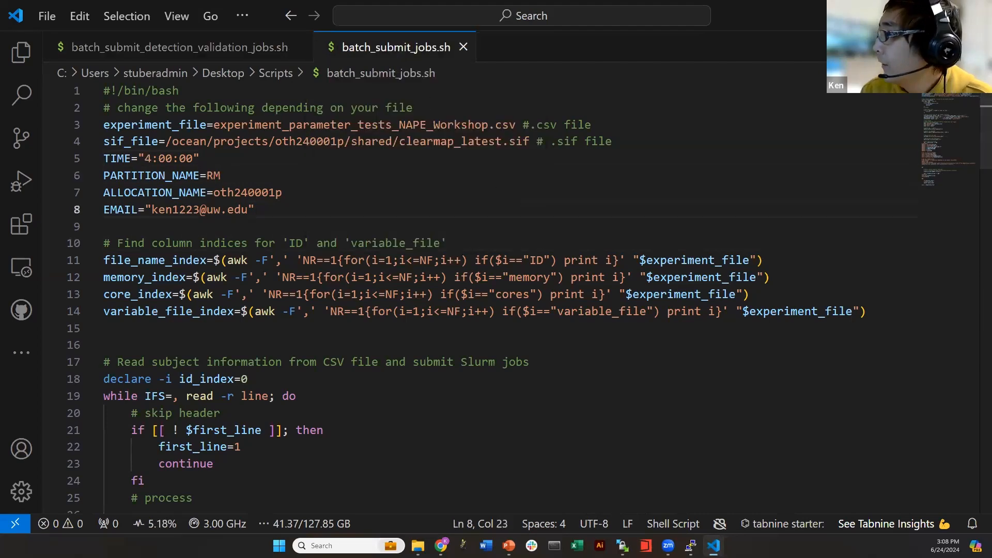
# Save each script again through the File menu
pyautogui.click(47, 16)
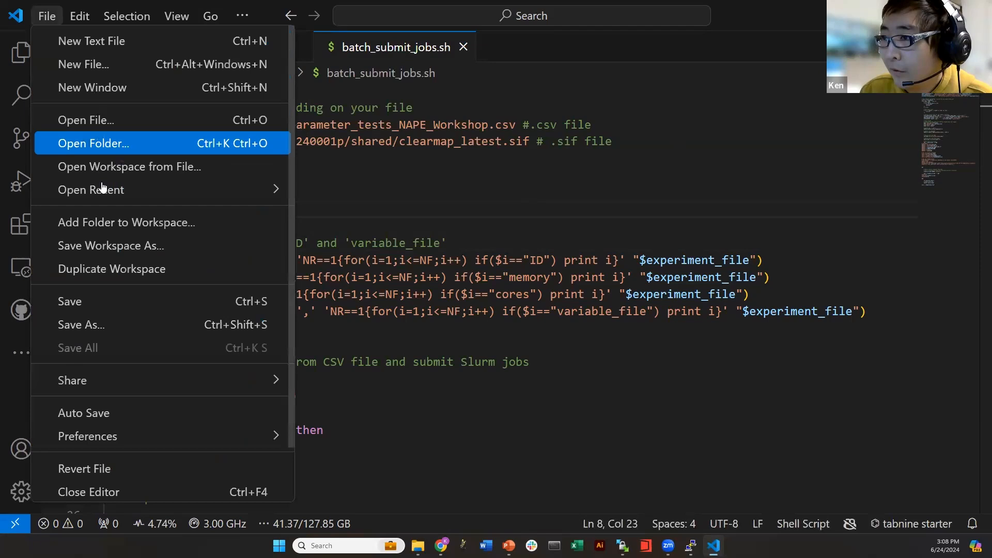
pyautogui.click(98, 307)
pyautogui.click(149, 47)
pyautogui.click(47, 16)
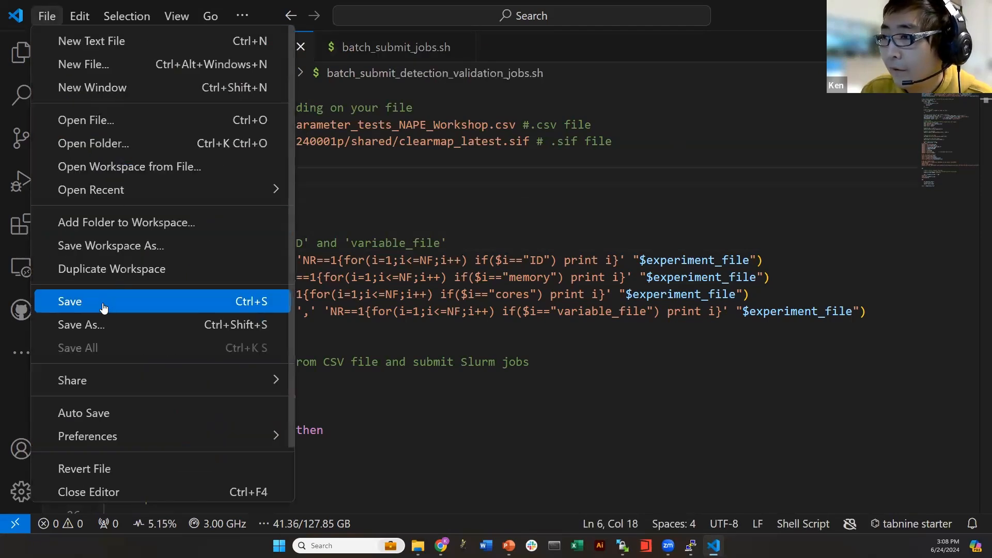
pyautogui.click(102, 302)
pyautogui.click(202, 226)
# Close both script tabs, hide VS Code, and select batch_submit_jobs.sh in WinSCP's local Scripts list
pyautogui.click(300, 47)
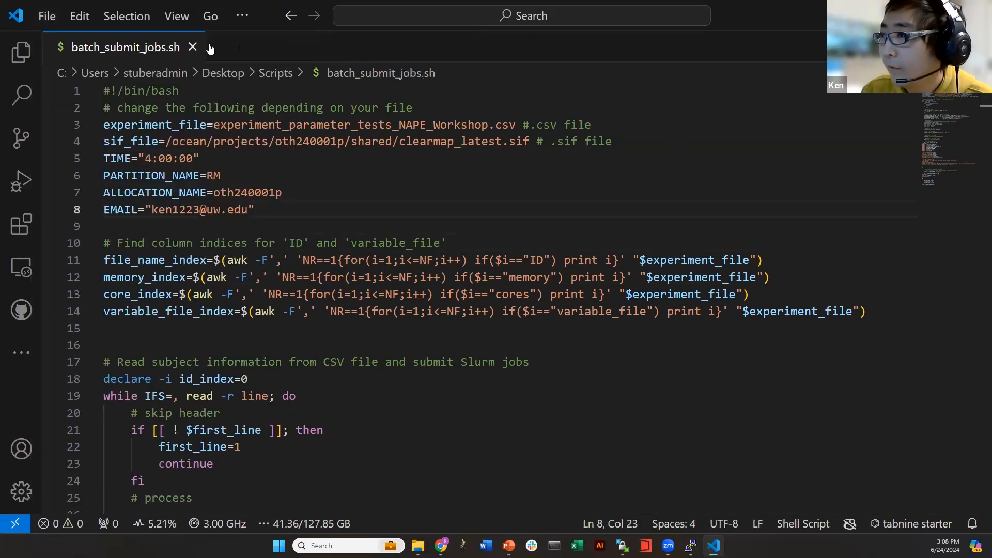
pyautogui.click(194, 47)
pyautogui.click(932, 15)
pyautogui.click(529, 357)
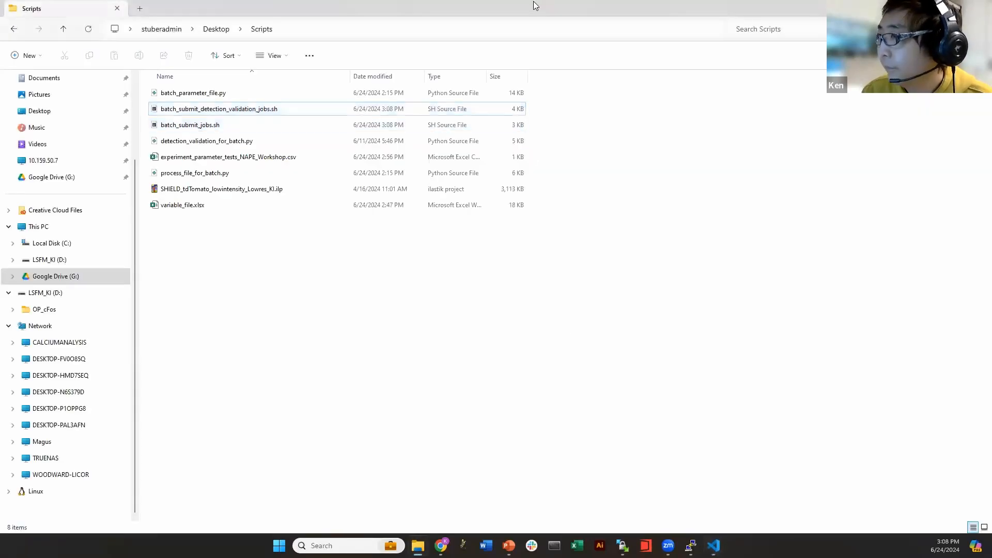
pyautogui.doubleClick(533, 2)
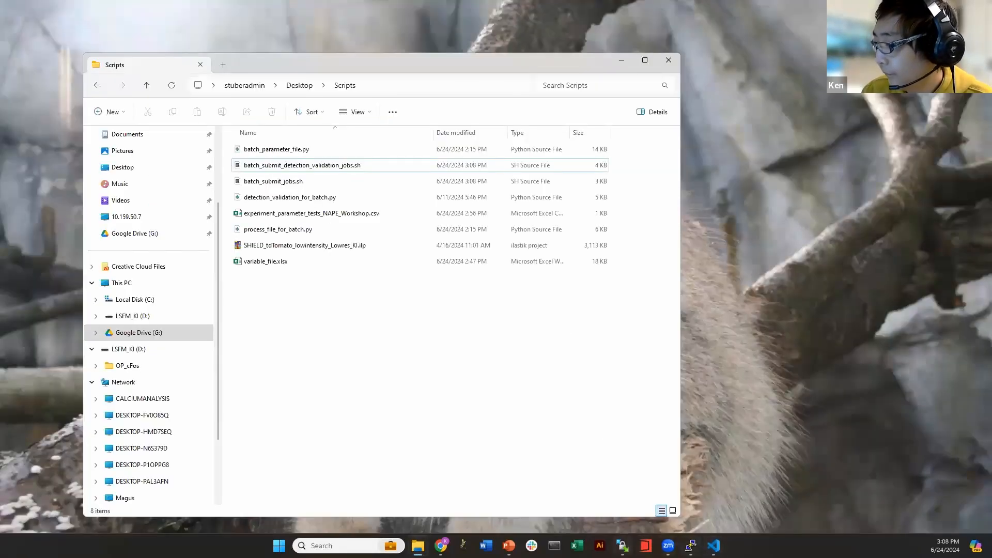
pyautogui.click(622, 545)
pyautogui.click(62, 158)
# Select both .sh scripts and drag them into the remote kishii/Scripts folder
pyautogui.keyDown('ctrl'); pyautogui.click(39, 172); pyautogui.keyUp('ctrl')
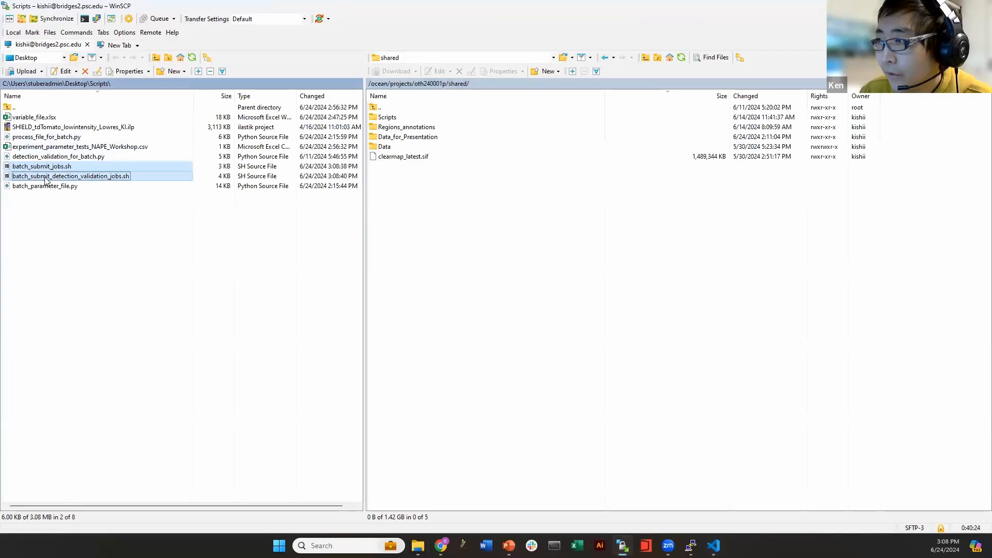
pyautogui.click(606, 60)
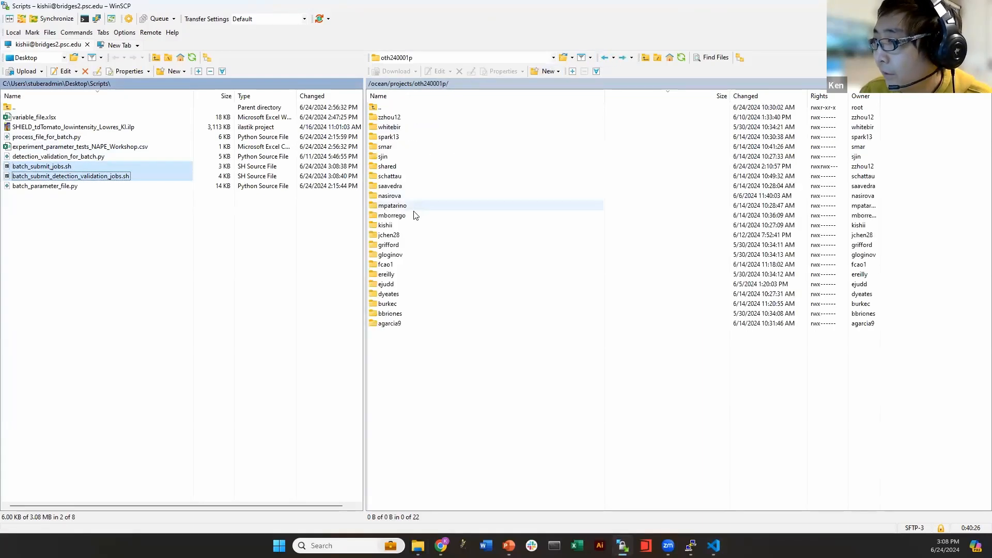
pyautogui.doubleClick(393, 235)
pyautogui.click(395, 120)
pyautogui.doubleClick(395, 120)
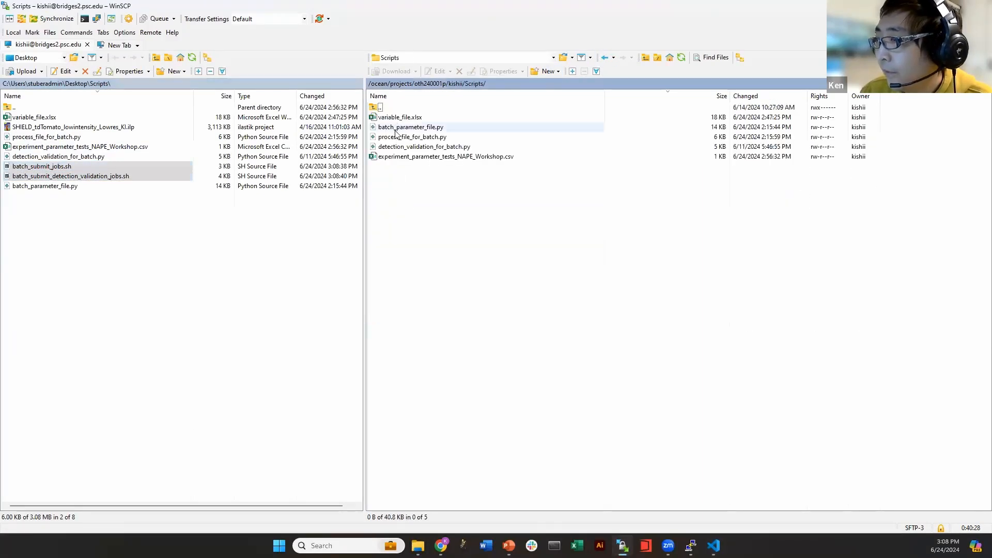
pyautogui.moveTo(67, 168); pyautogui.dragTo(435, 212)
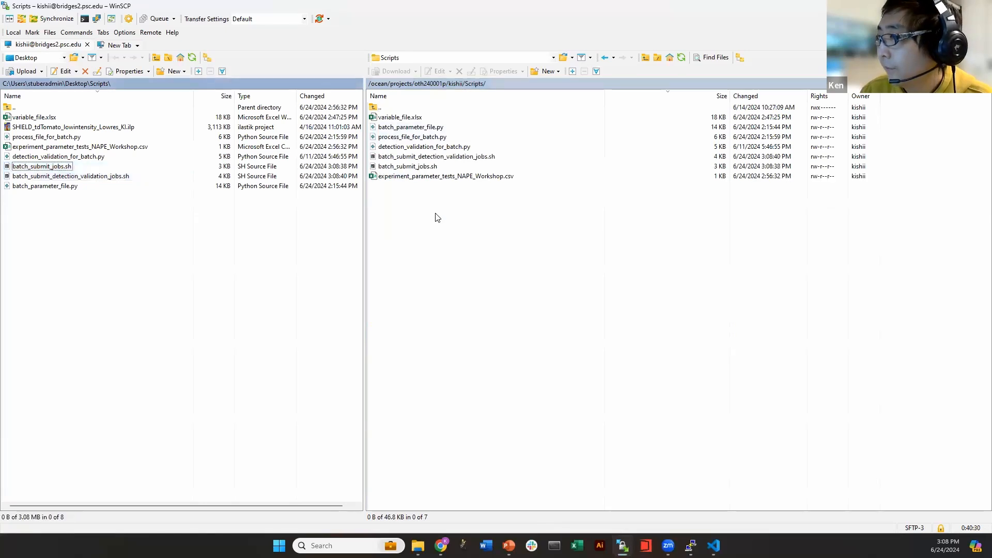
pyautogui.click(500, 230)
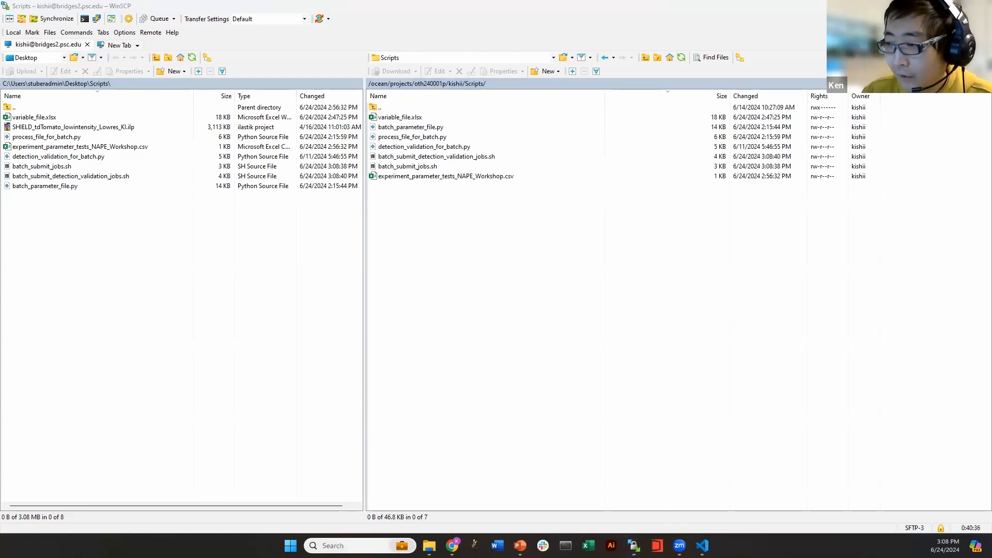
# Launch PuTTY from Start search and move its Bridges-2 terminal over the local files
pyautogui.press('super+s')
pyautogui.write('putty')
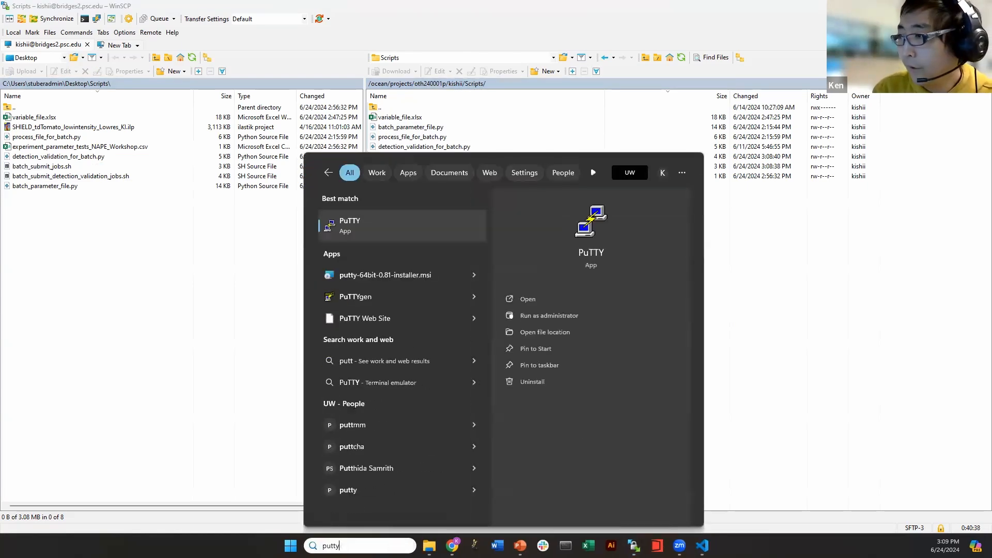
pyautogui.press('Return')
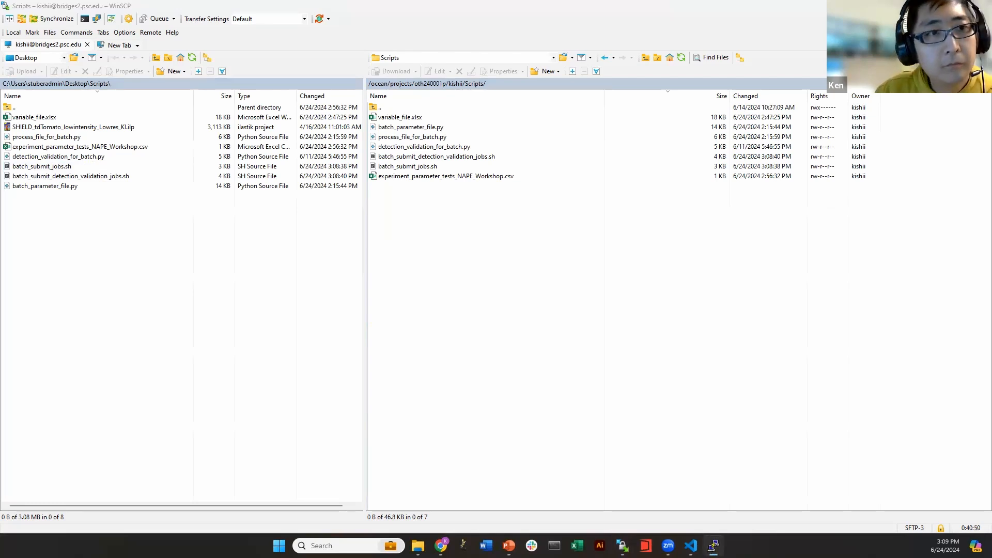
pyautogui.moveTo(991, 208); pyautogui.dragTo(154, 195)
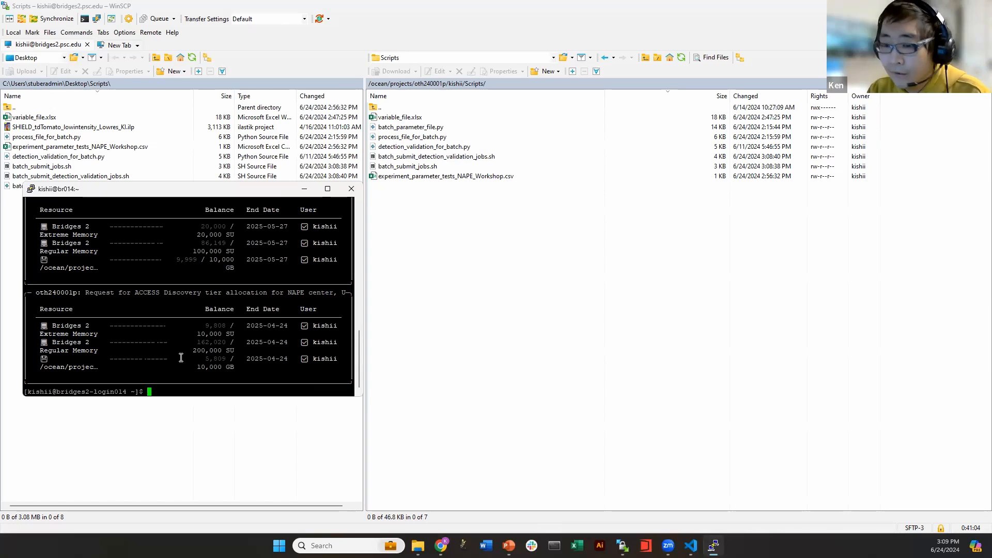
# Change directory in PuTTY to the remote kishii Scripts path copied from WinSCP
pyautogui.write('cd')
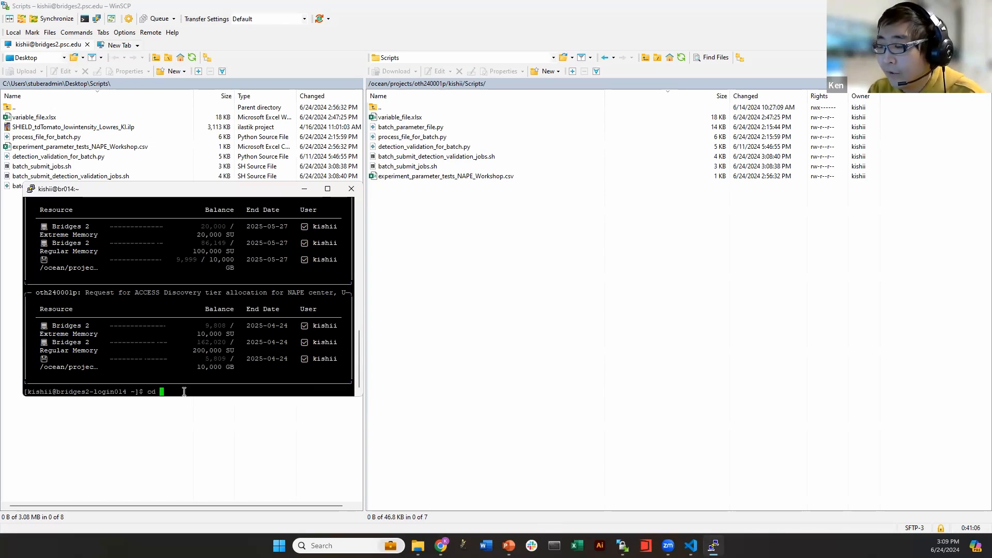
pyautogui.rightClick(481, 84)
pyautogui.click(477, 134)
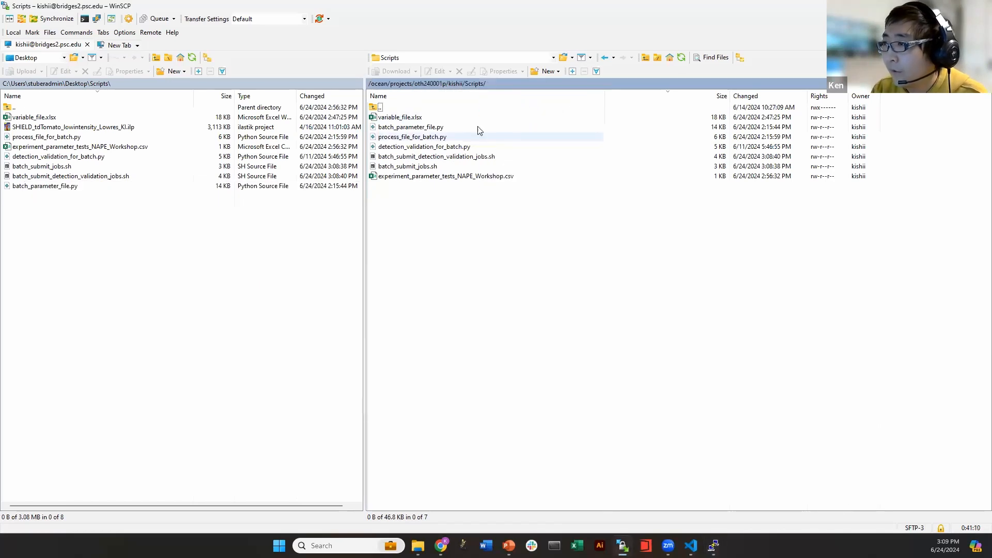
pyautogui.rightClick(421, 84)
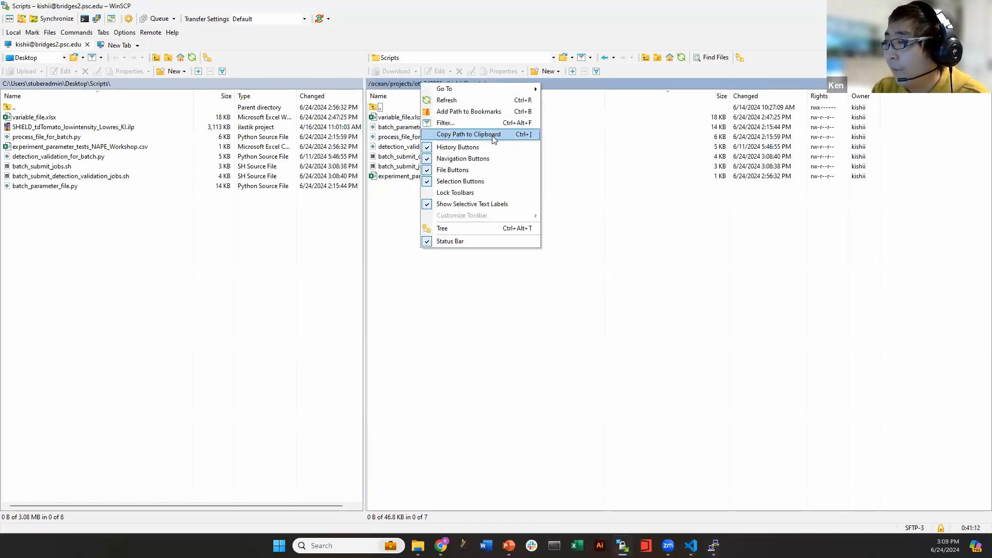
pyautogui.click(492, 136)
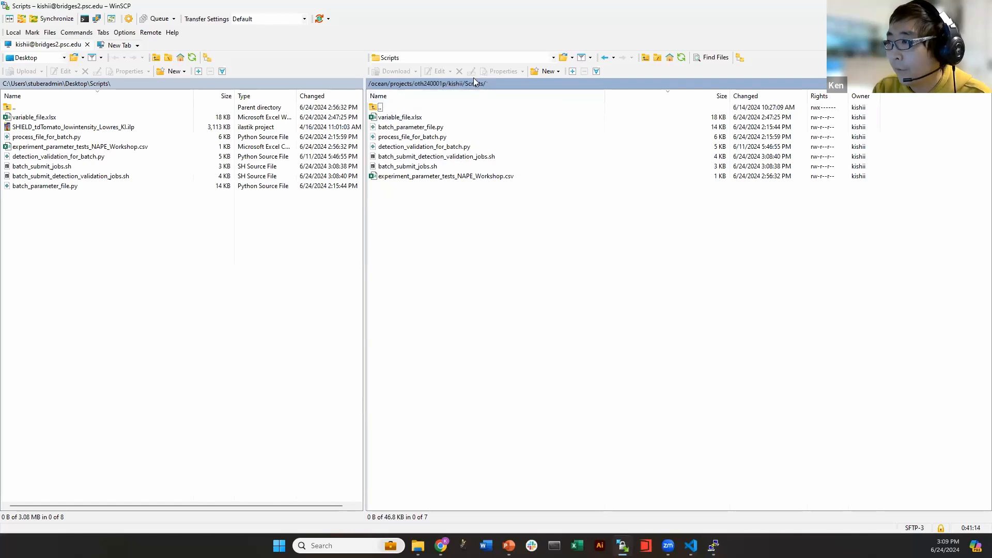
pyautogui.click(713, 545)
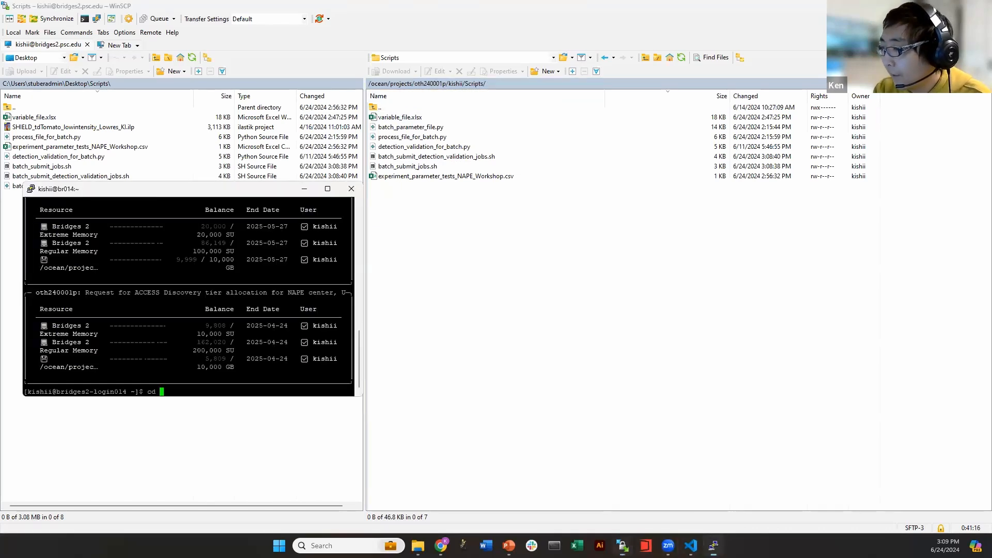
pyautogui.rightClick(162, 390)
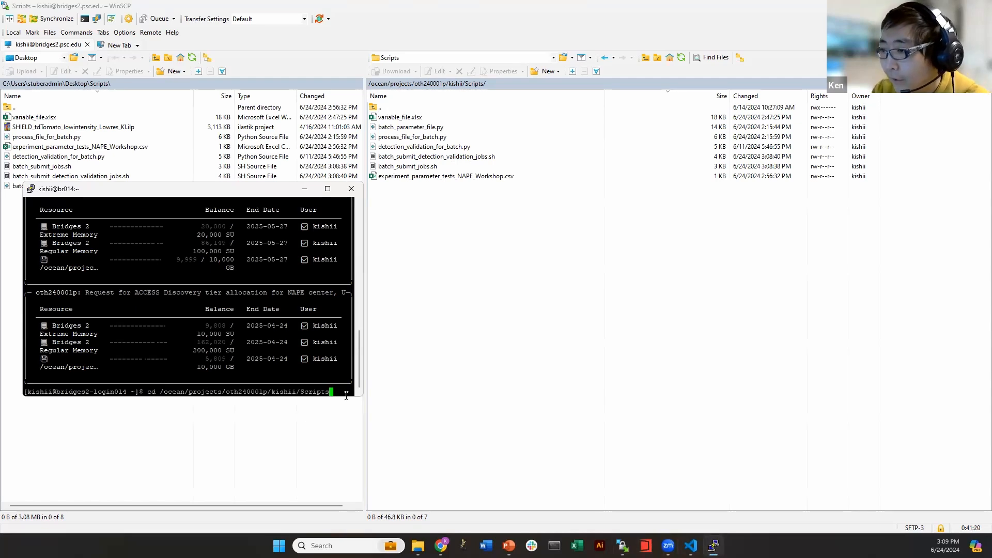
pyautogui.press('Return')
# Run bash batch_submit_detection_validation_jobs.sh, pasting the script name copied from WinSCP
pyautogui.moveTo(221, 191); pyautogui.dragTo(730, 201)
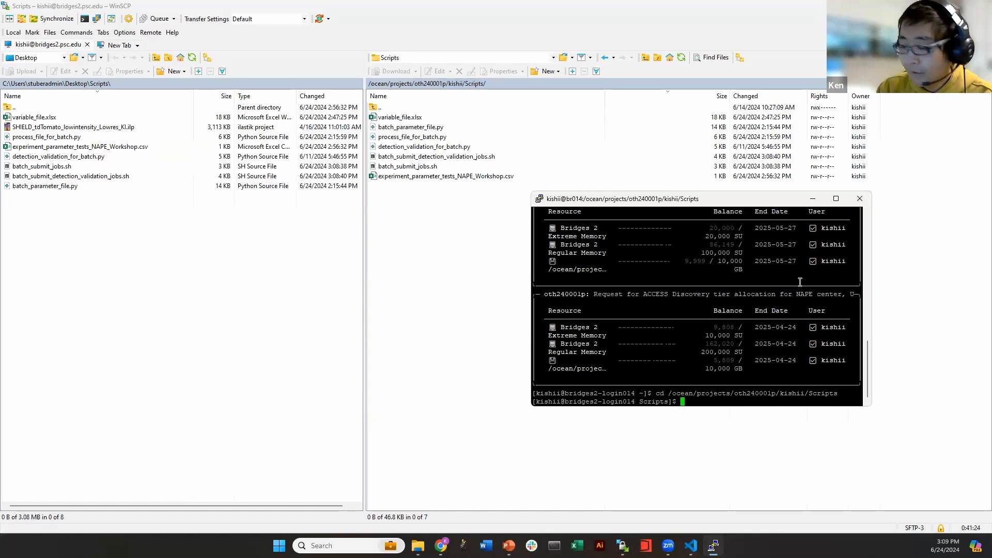
pyautogui.write('bash')
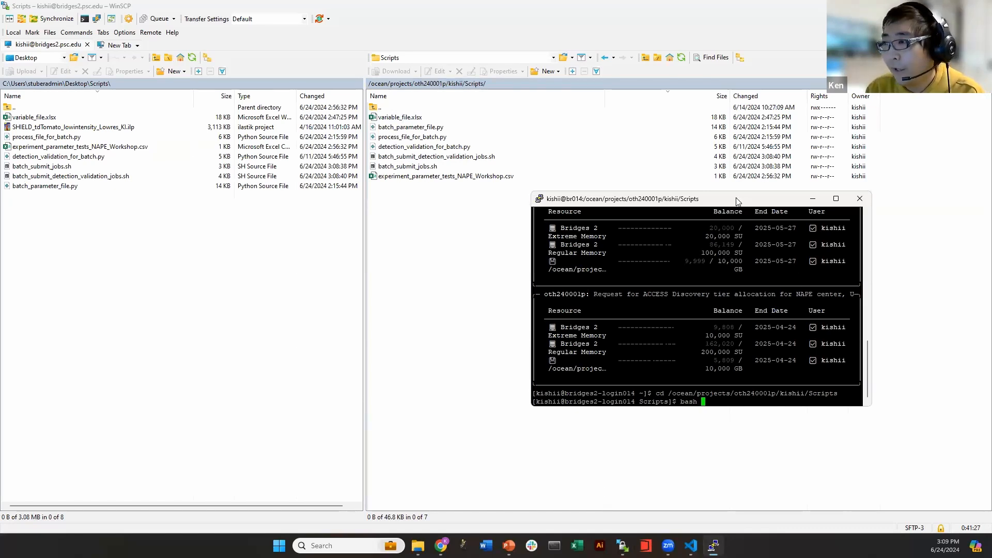
pyautogui.moveTo(737, 201); pyautogui.dragTo(225, 109)
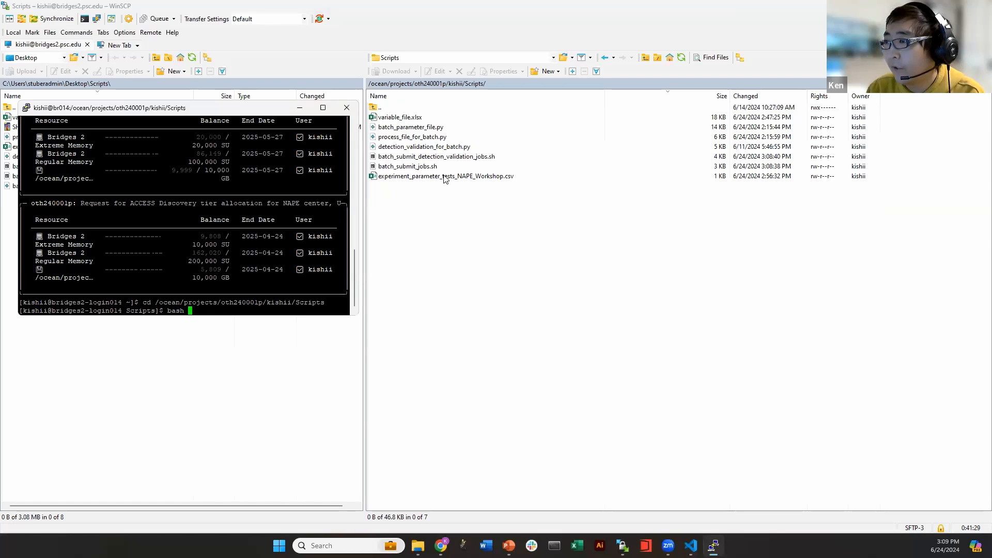
pyautogui.click(404, 160)
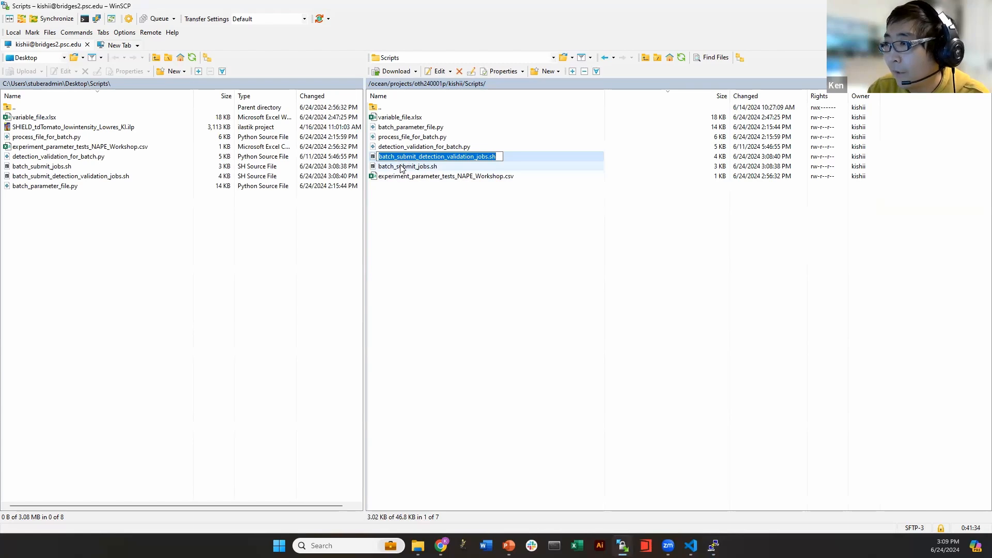
pyautogui.press('Escape')
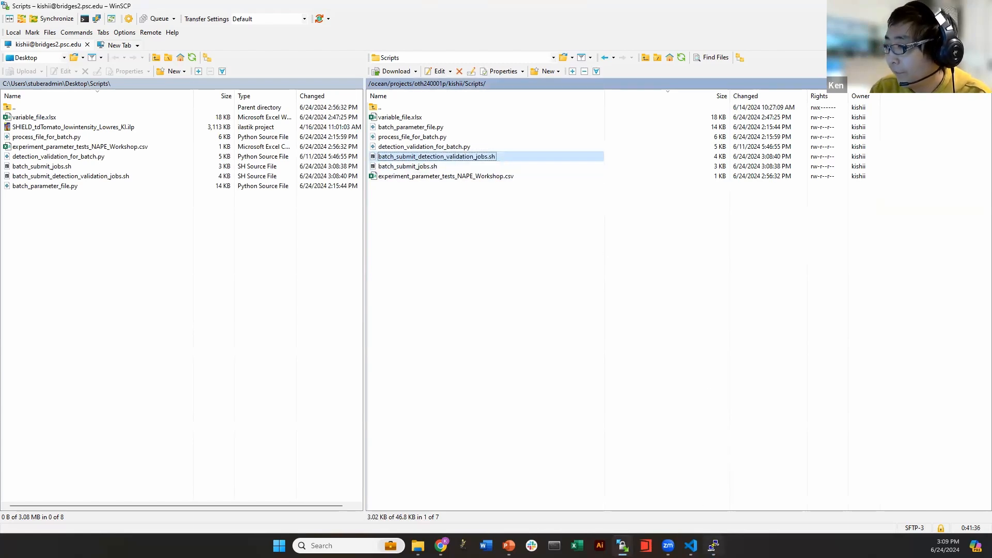
pyautogui.click(713, 545)
pyautogui.rightClick(257, 276)
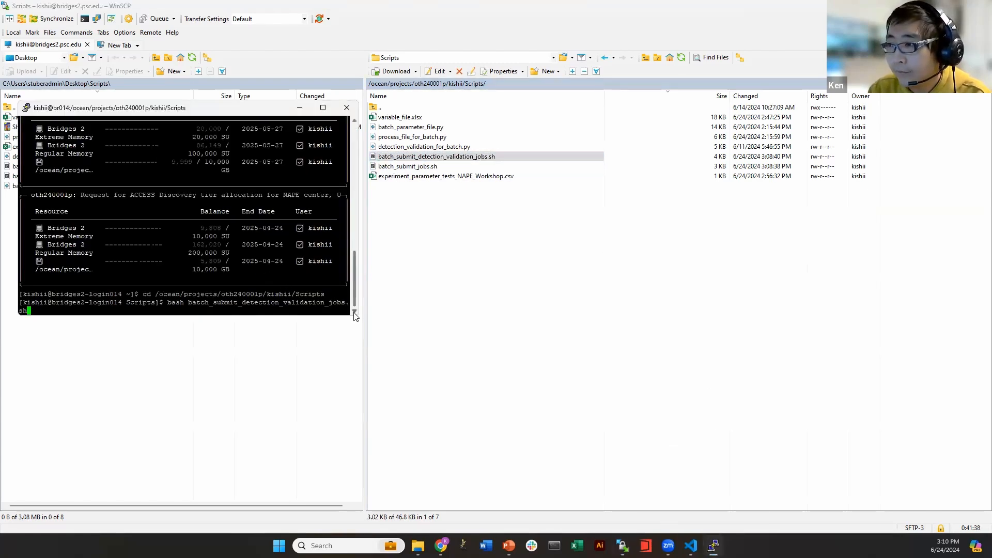
pyautogui.moveTo(356, 314); pyautogui.dragTo(604, 315)
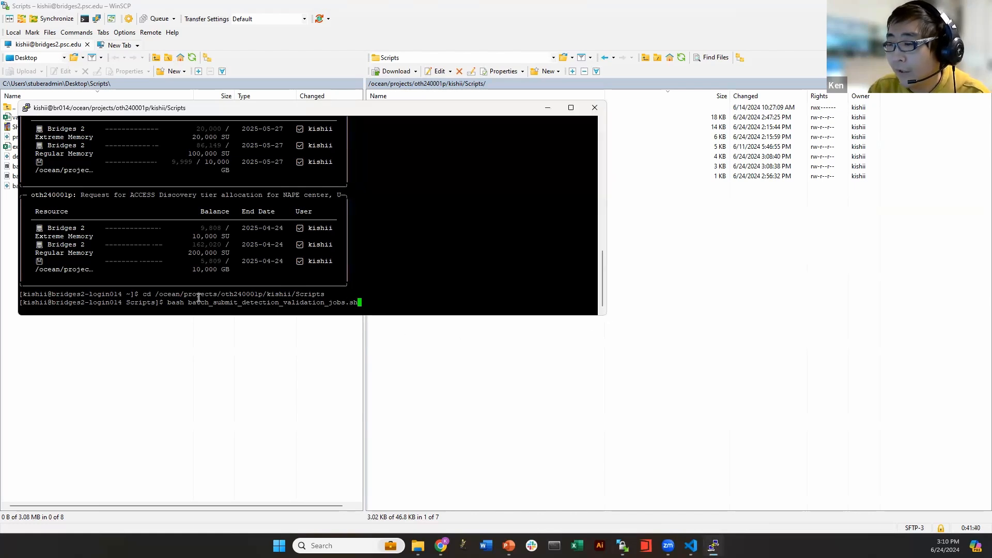
pyautogui.press('Return')
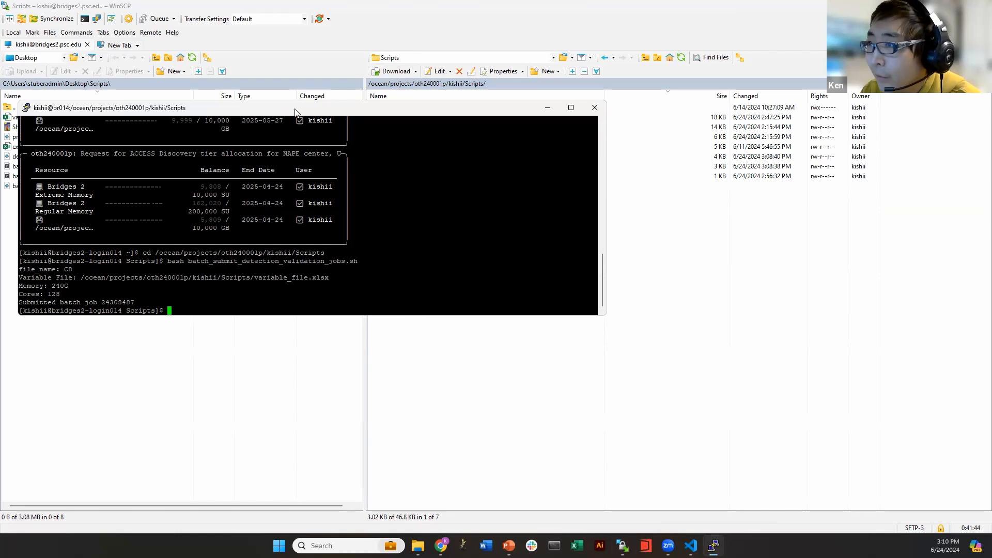
# Review the submission output: C8 name, 240G memory, 128 cores and the batch job number
pyautogui.moveTo(292, 108); pyautogui.dragTo(595, 60)
pyautogui.moveTo(445, 254); pyautogui.dragTo(637, 233)
pyautogui.click(359, 232)
pyautogui.click(378, 224)
pyautogui.click(398, 244)
pyautogui.moveTo(352, 237); pyautogui.dragTo(448, 256)
pyautogui.click(363, 245)
pyautogui.click(406, 254)
pyautogui.click(445, 254)
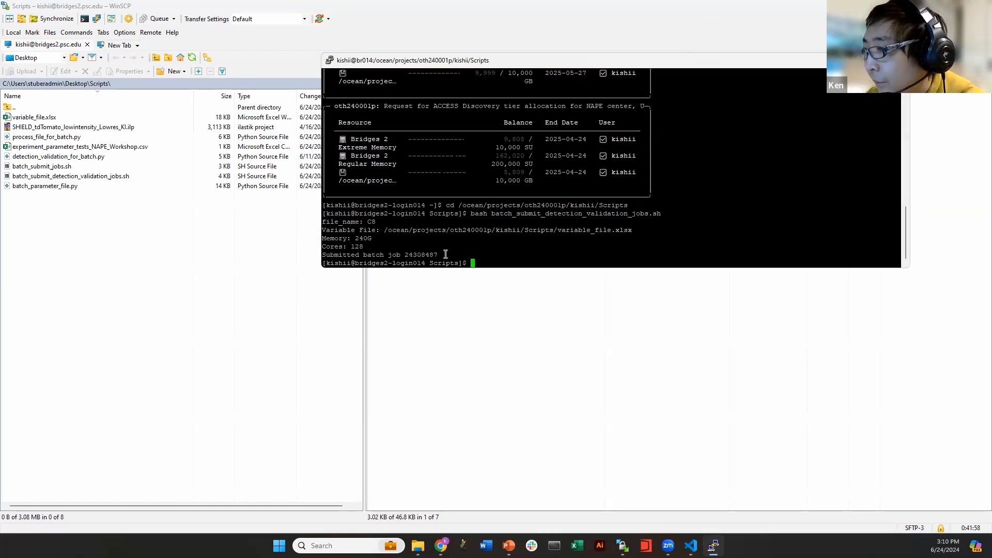
# Refresh the remote Scripts folder, sort it newest first, and inspect the generated job_seg_val_C8.sh
pyautogui.click(850, 61)
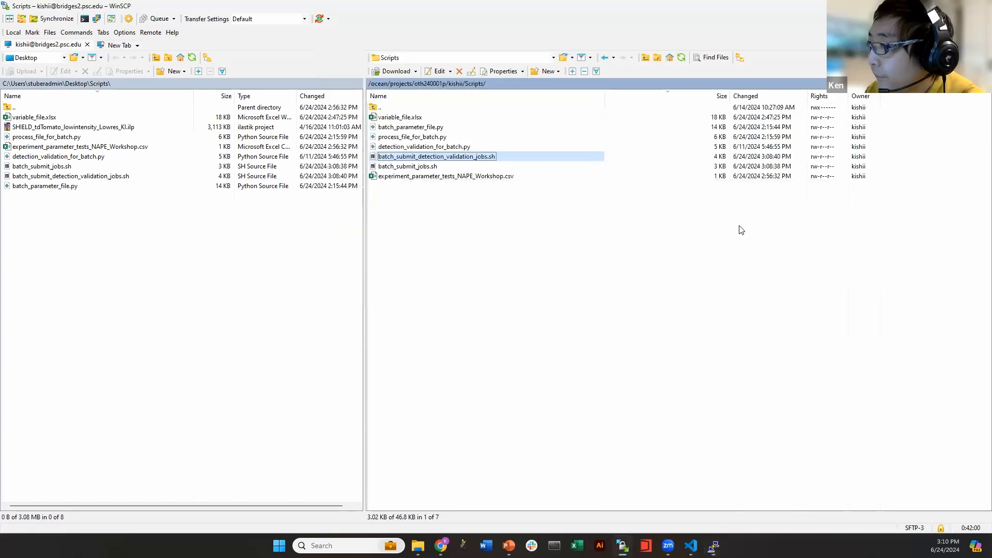
pyautogui.click(704, 295)
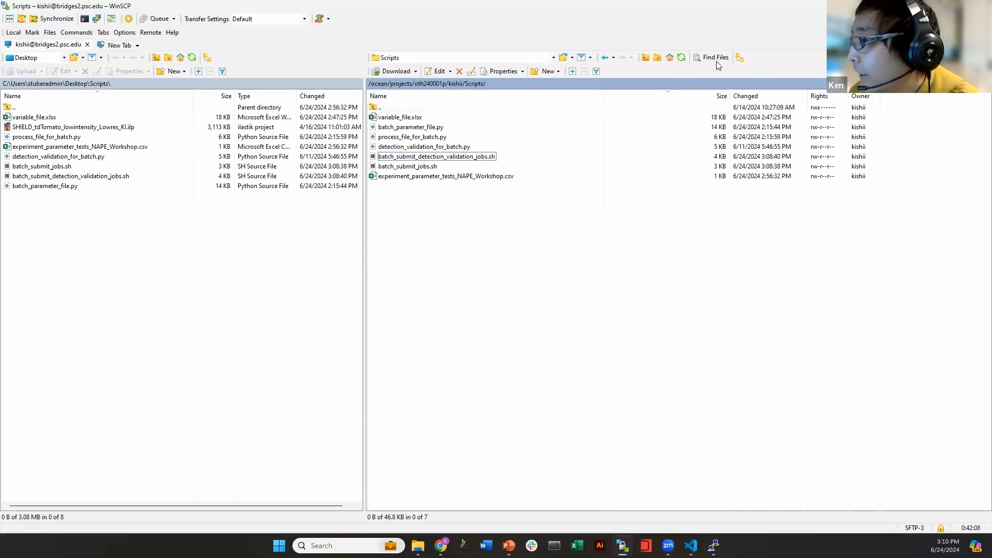
pyautogui.click(680, 58)
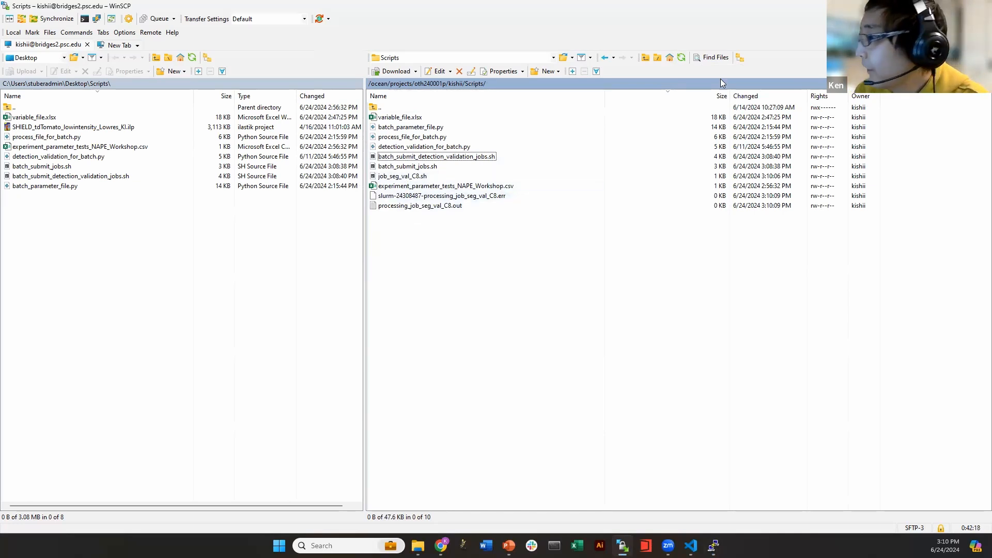
pyautogui.click(743, 96)
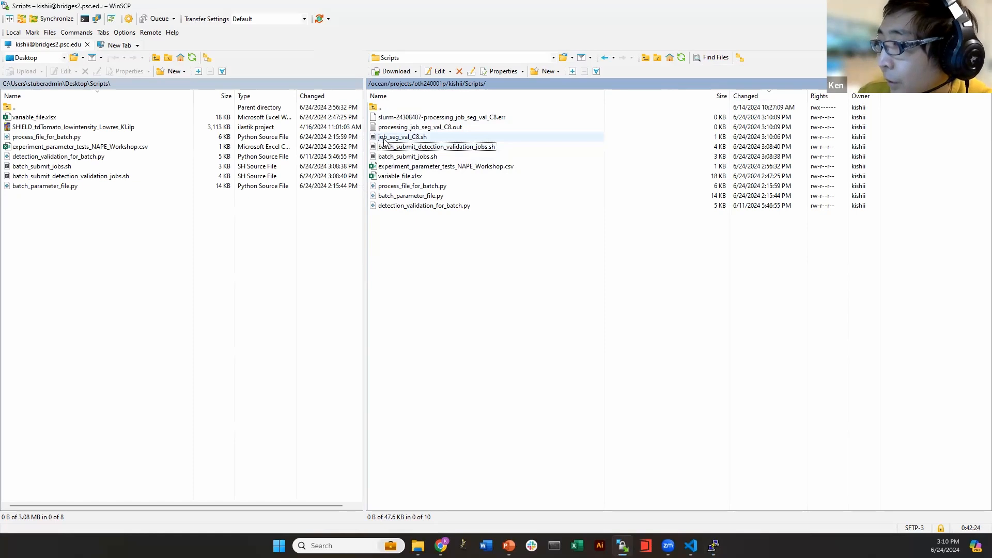
pyautogui.doubleClick(426, 137)
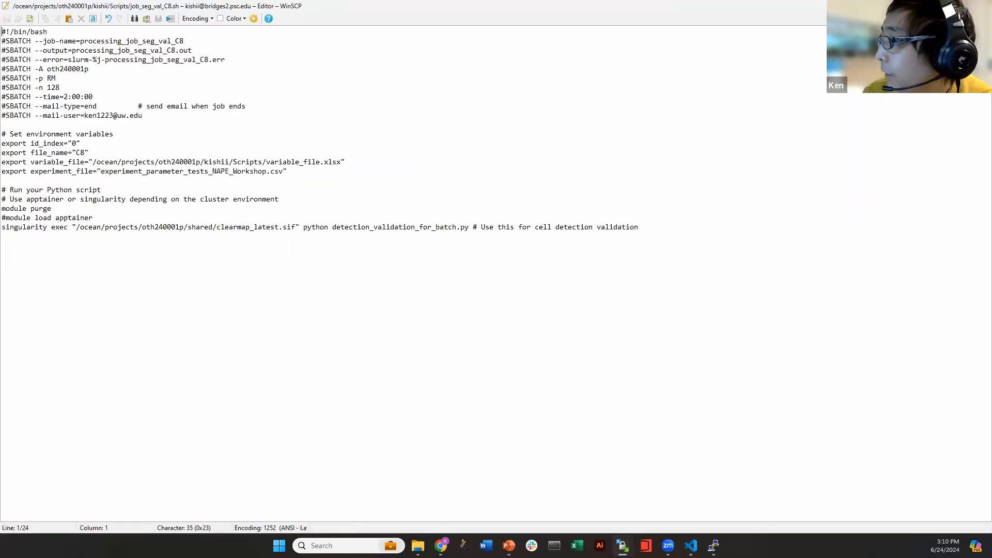
pyautogui.press('Escape')
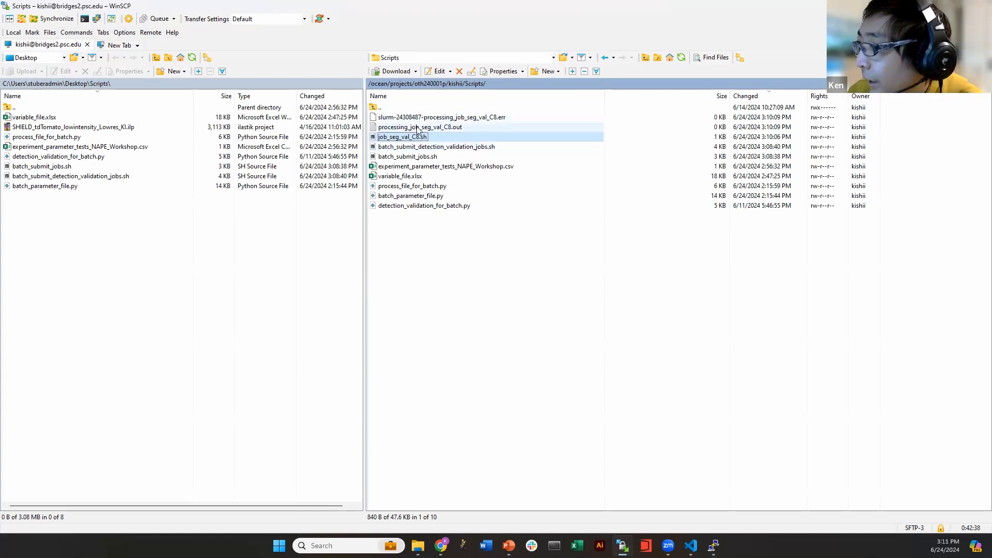
pyautogui.click(433, 117)
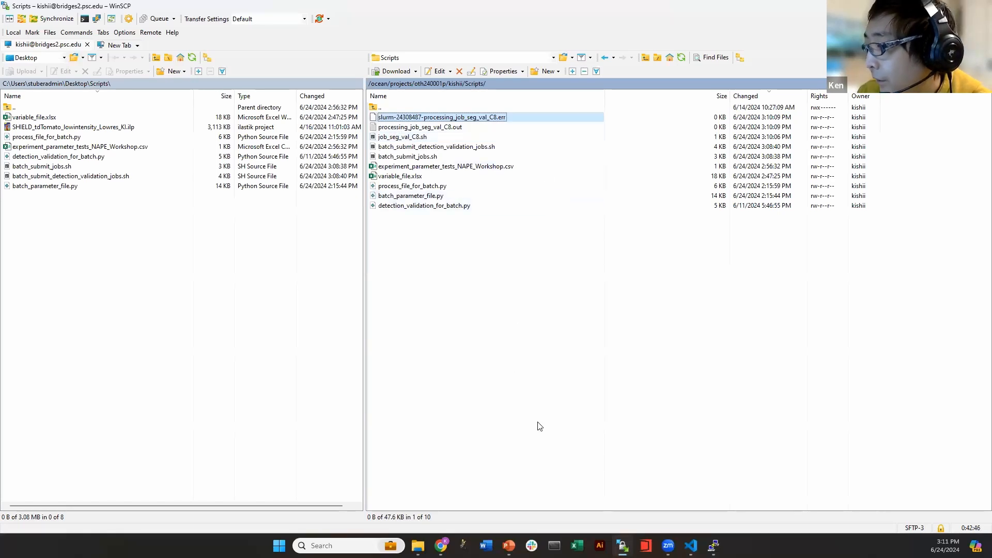
# Review the job submission output in the terminal, then check the empty processing_job_seg_val_C8.out and refresh
pyautogui.click(713, 545)
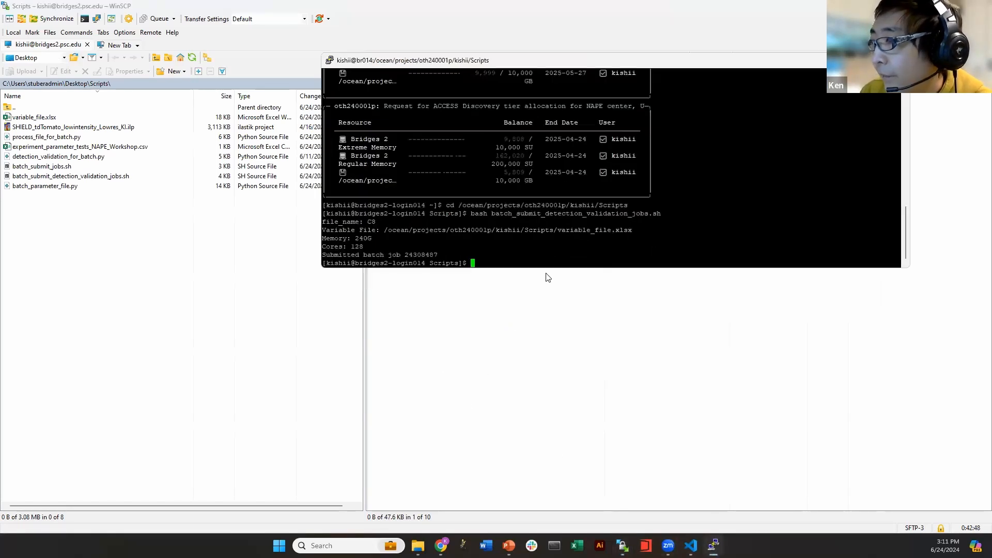
pyautogui.moveTo(324, 224); pyautogui.dragTo(464, 253)
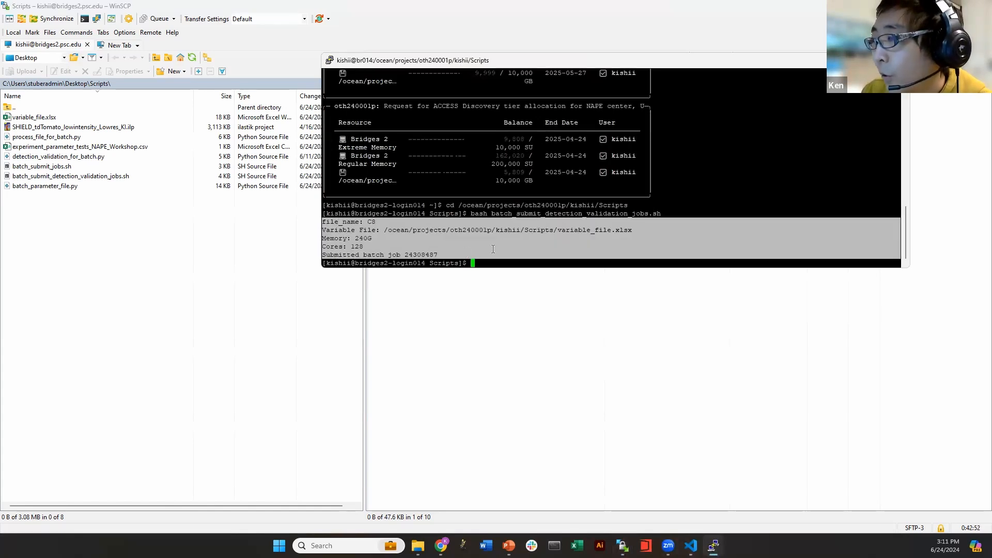
pyautogui.hotkey('alt', 'Tab')
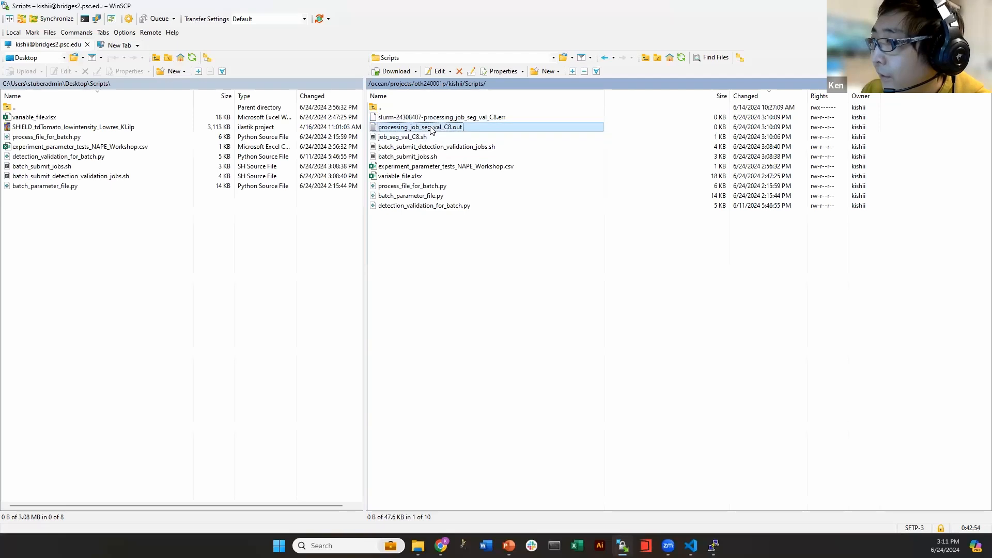
pyautogui.doubleClick(431, 128)
pyautogui.press('Escape')
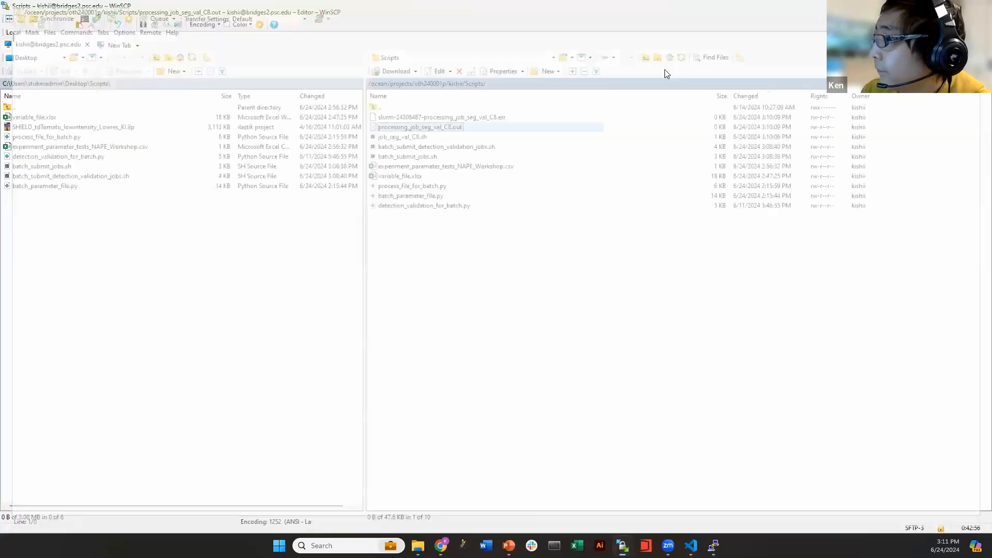
pyautogui.click(681, 58)
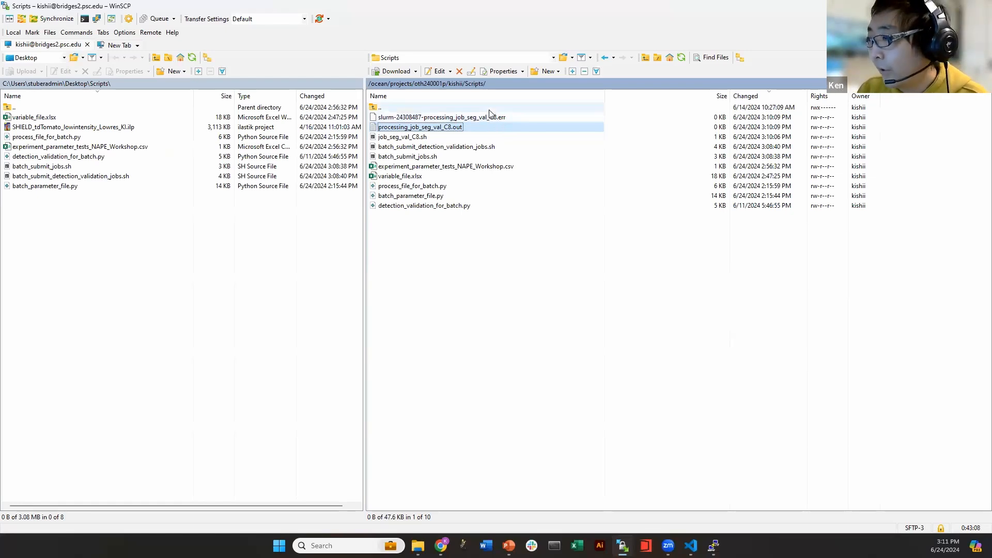
# Bring the Bridges-2 terminal back and move it lower to uncover the remote files
pyautogui.click(570, 360)
pyautogui.click(713, 545)
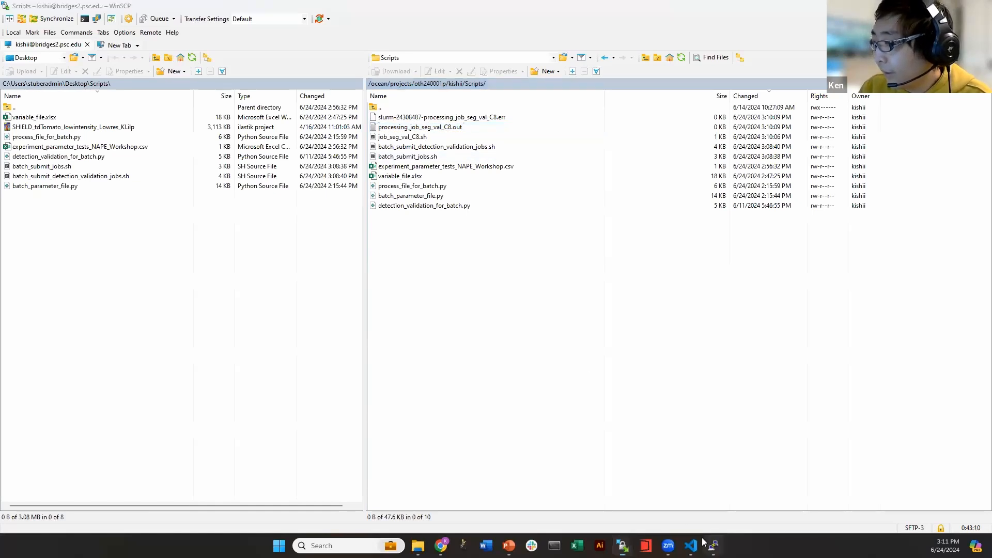
pyautogui.moveTo(617, 58); pyautogui.dragTo(438, 241)
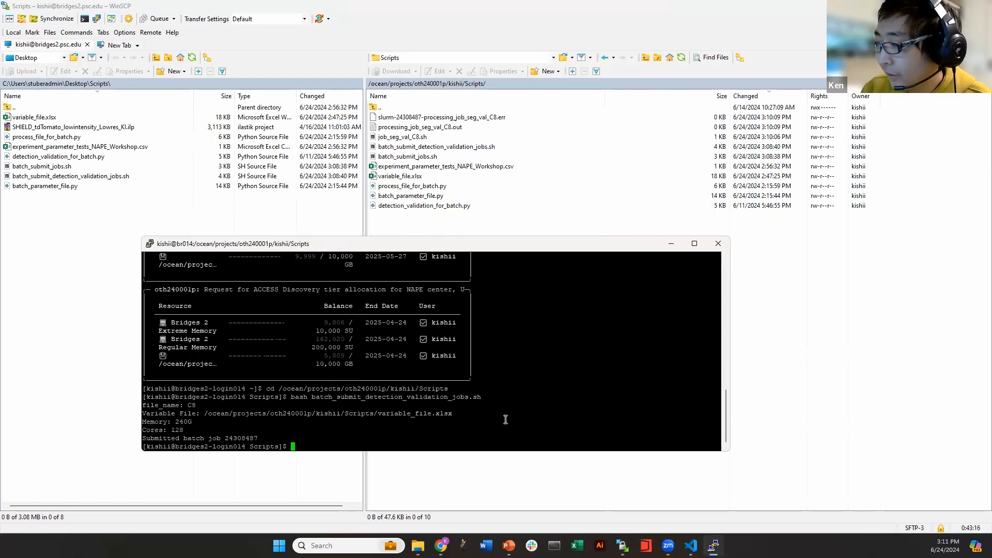
# Maximize the Useful Slurm Commands slide and select its example squeue command
pyautogui.click(512, 534)
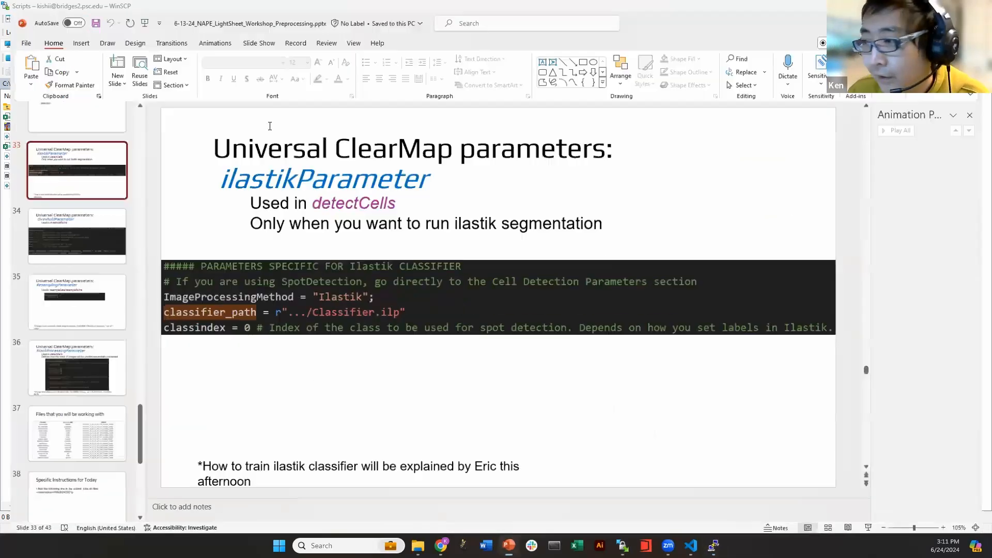
pyautogui.hotkey('alt', 'Tab')
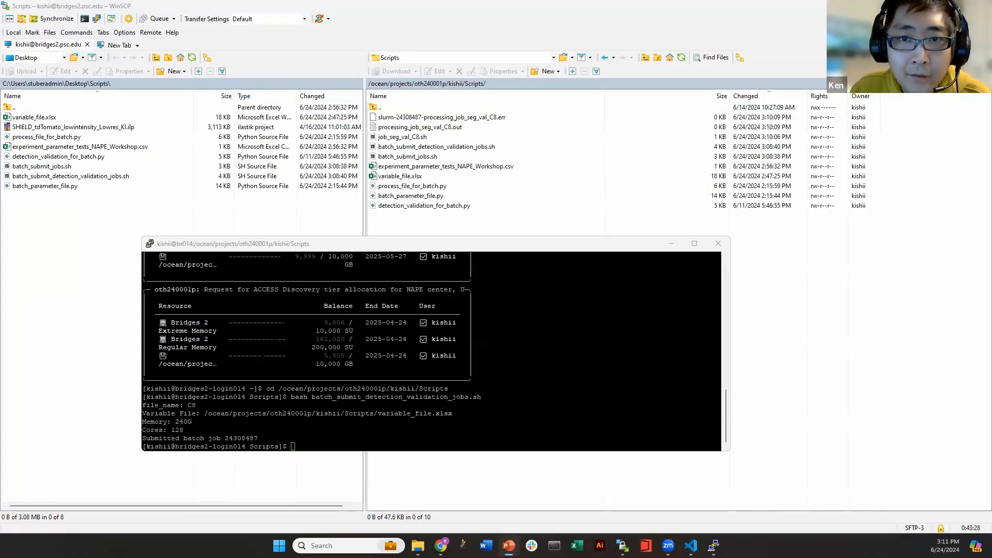
pyautogui.hotkey('alt', 'Tab')
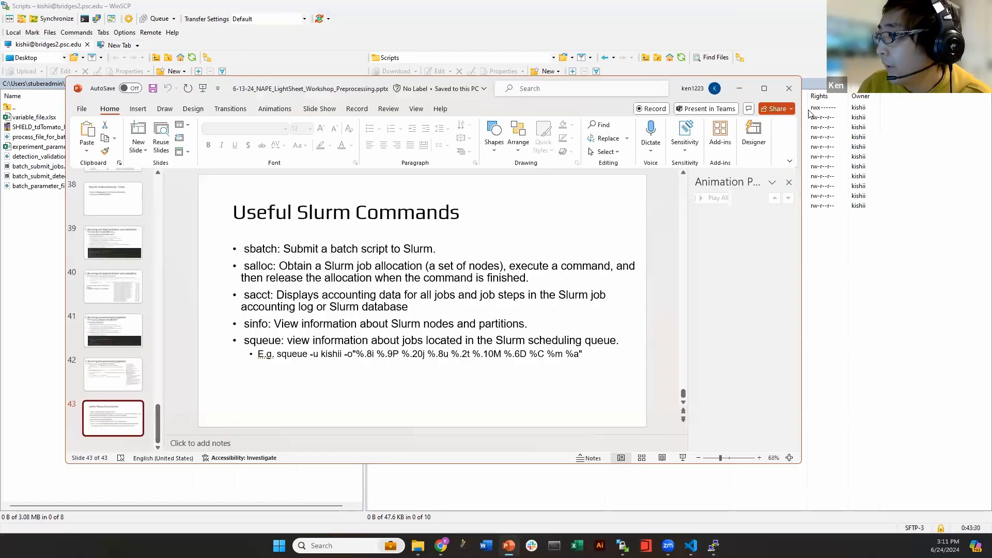
pyautogui.click(765, 88)
pyautogui.click(283, 203)
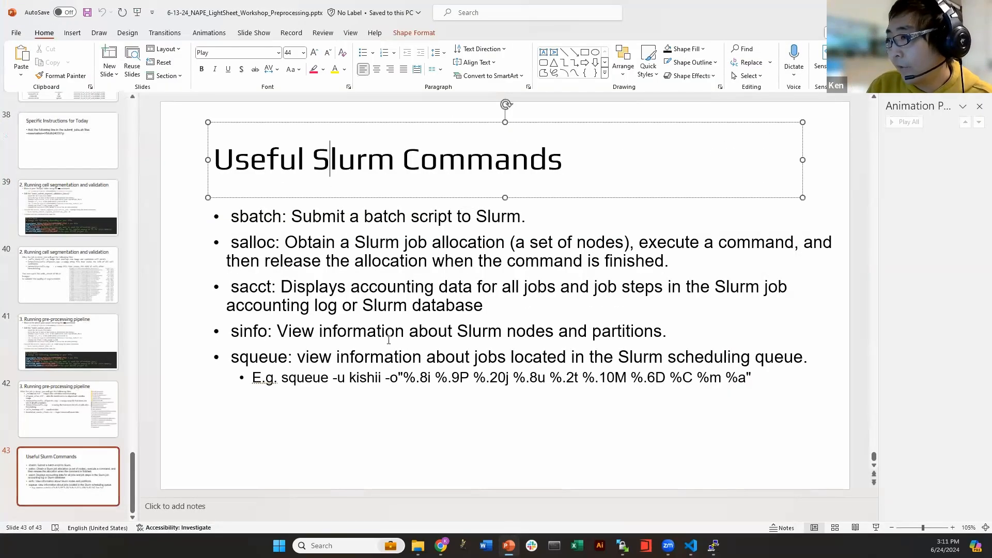
pyautogui.click(303, 389)
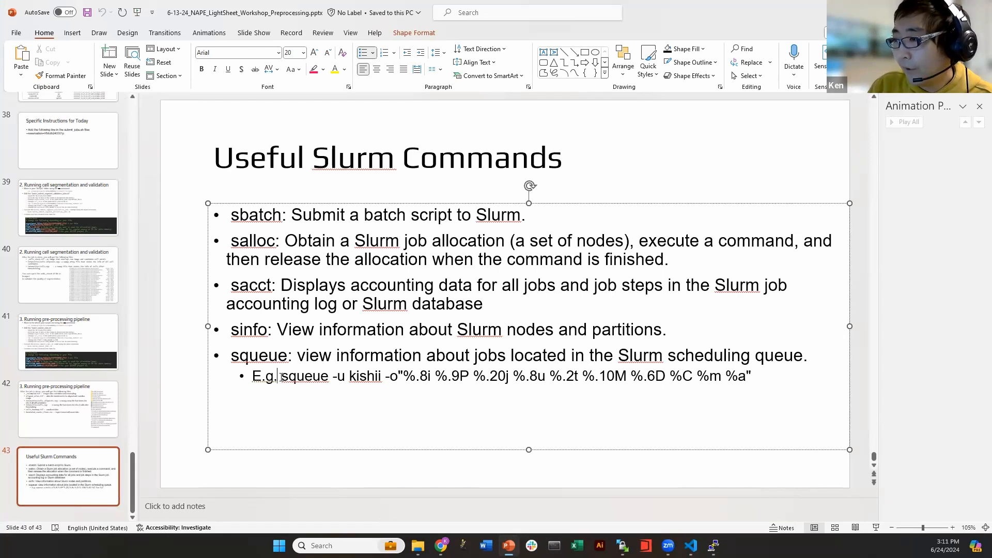
pyautogui.moveTo(283, 376); pyautogui.dragTo(755, 370)
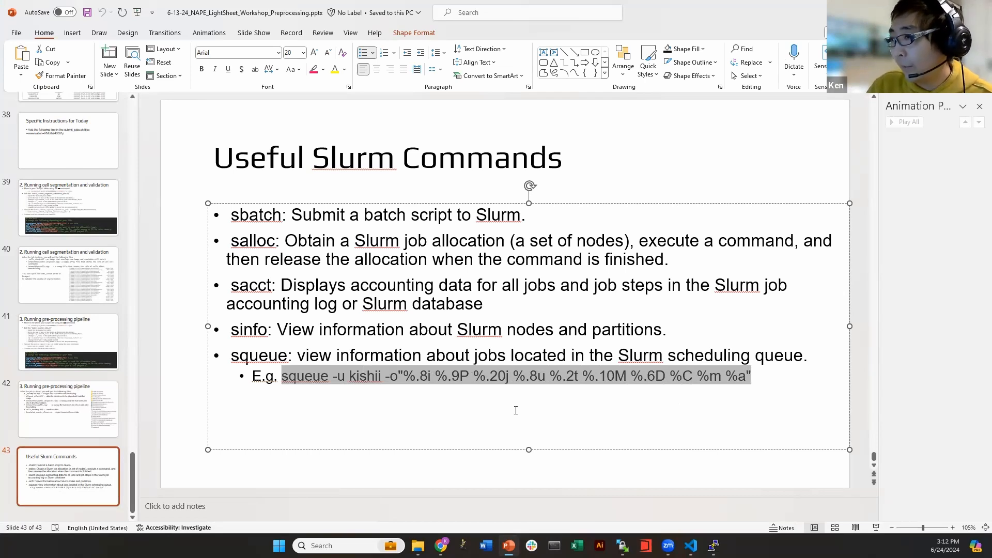
pyautogui.click(293, 377)
pyautogui.moveTo(284, 376); pyautogui.dragTo(346, 378)
pyautogui.click(342, 377)
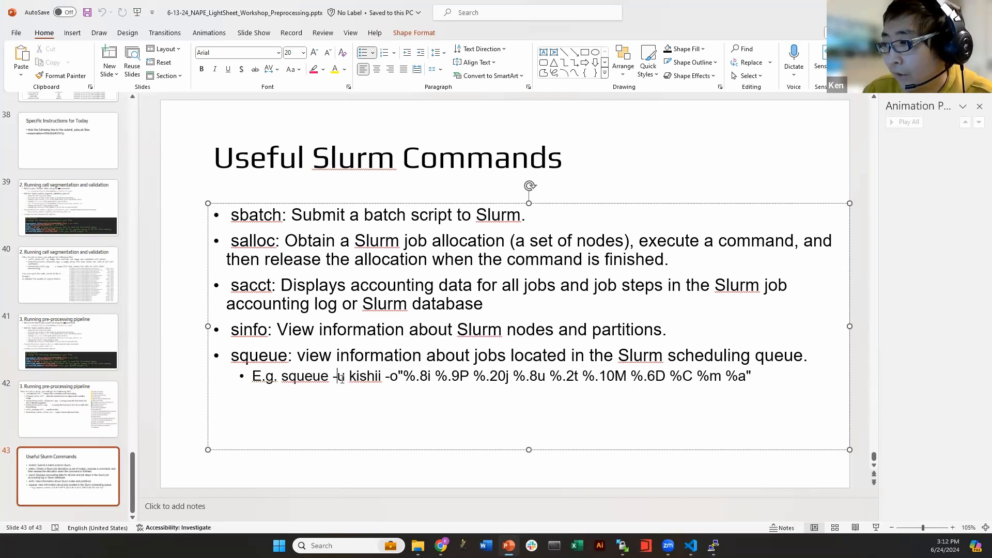
pyautogui.moveTo(333, 378); pyautogui.dragTo(750, 373)
pyautogui.doubleClick(359, 377)
pyautogui.click(386, 379)
# Paste the squeue example into PuTTY and run it, showing running job 24308487
pyautogui.hotkey('ctrl', 'c')
pyautogui.hotkey('alt', 'Tab')
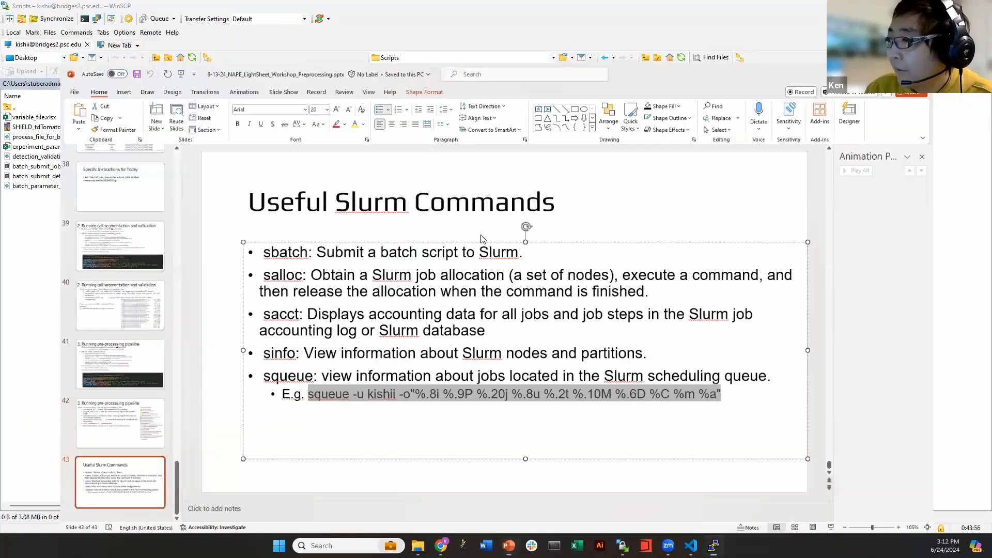
pyautogui.rightClick(363, 373)
pyautogui.press('Return')
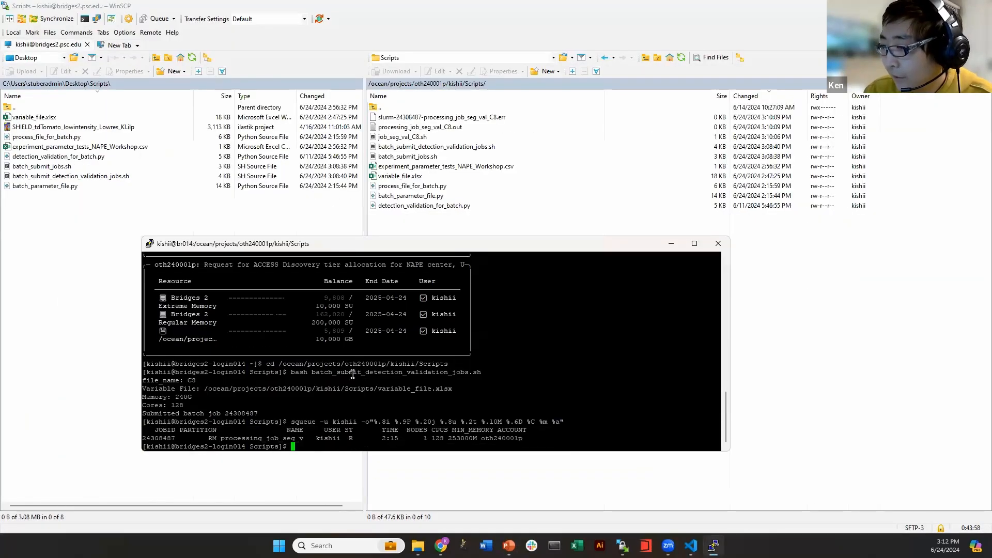
pyautogui.moveTo(406, 244); pyautogui.dragTo(514, 53)
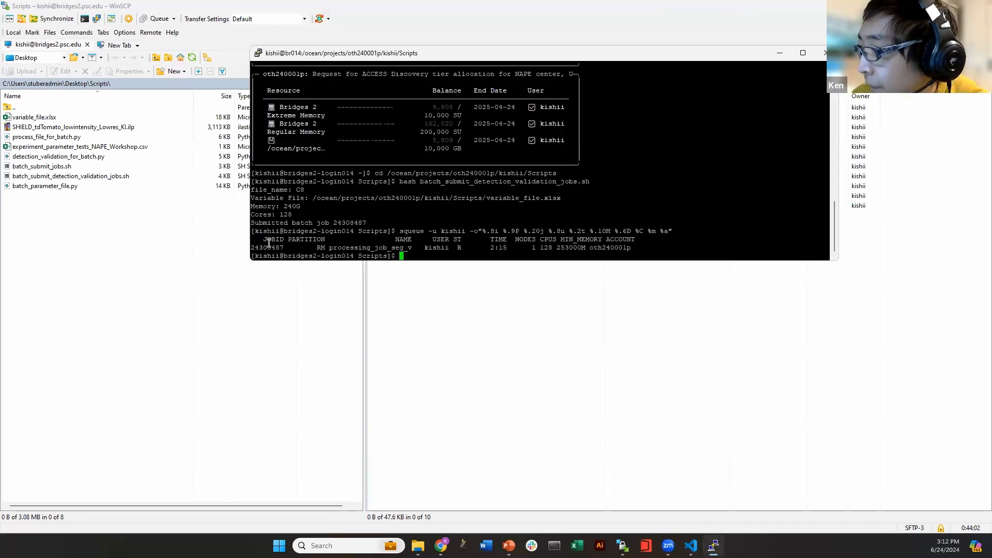
pyautogui.moveTo(252, 248); pyautogui.dragTo(284, 247)
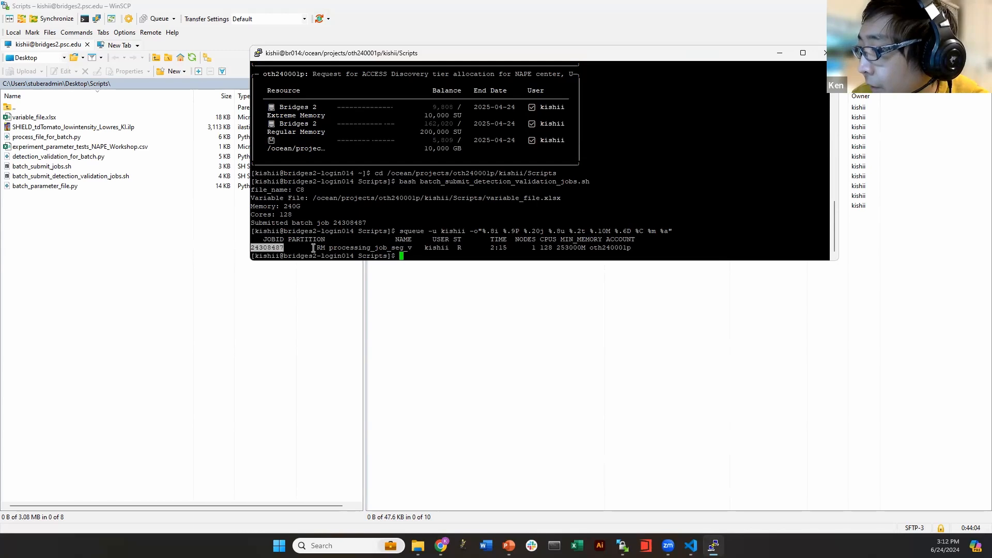
pyautogui.click(336, 250)
pyautogui.moveTo(424, 248); pyautogui.dragTo(508, 248)
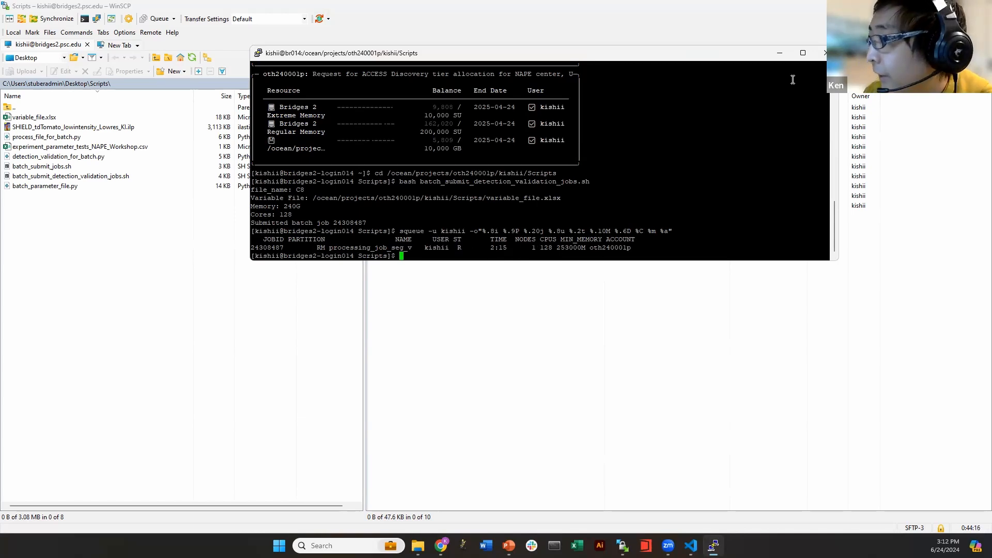
# Refresh the WinSCP remote listing and restore the terminal window
pyautogui.click(779, 53)
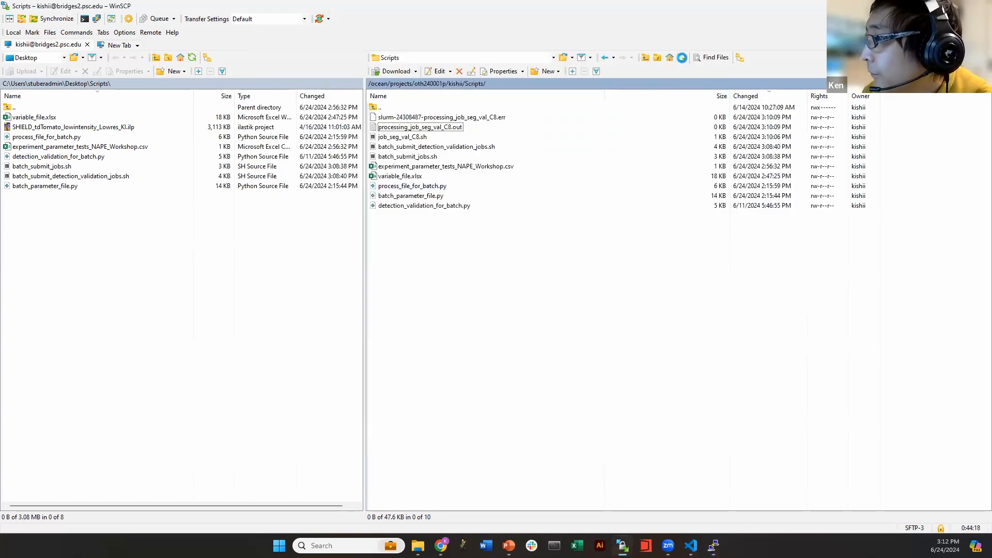
pyautogui.click(681, 57)
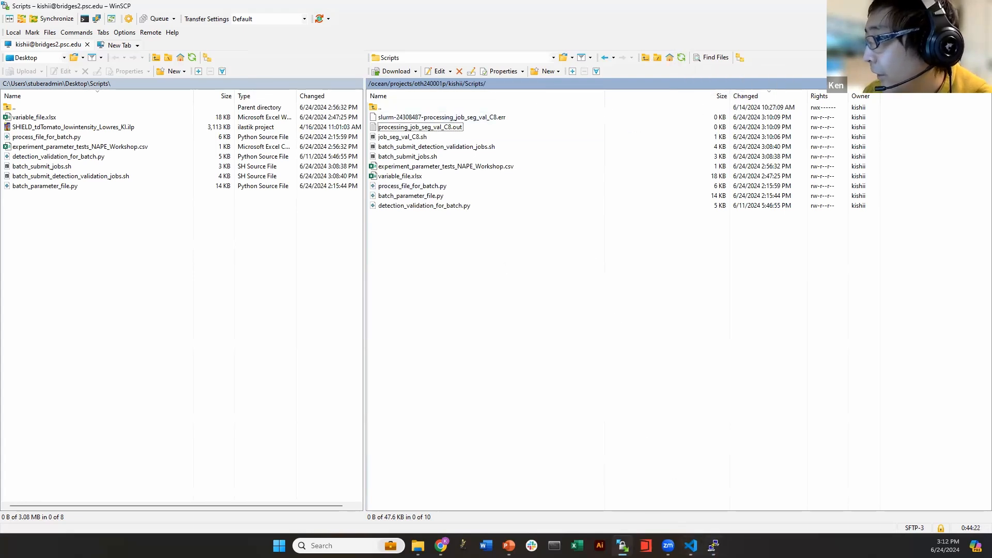
pyautogui.moveTo(691, 544)
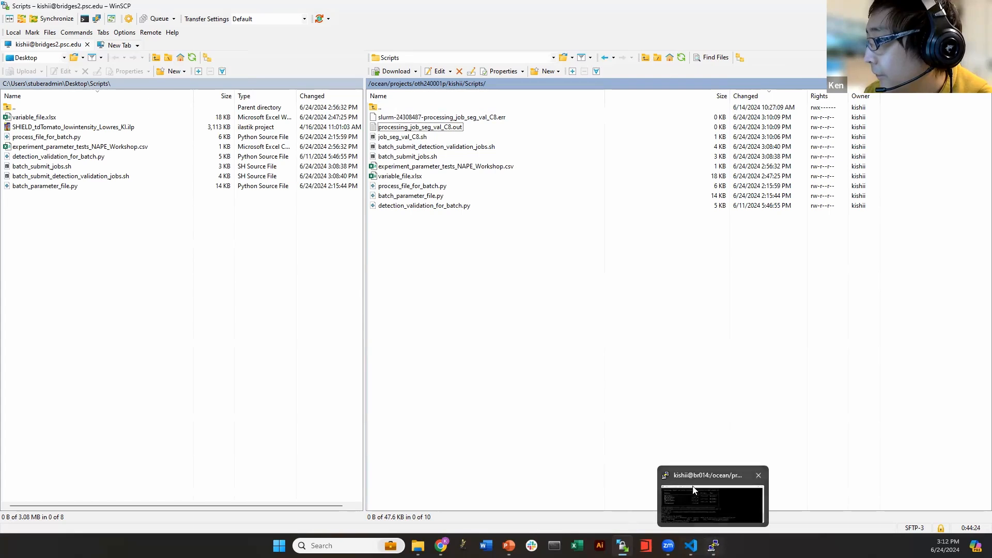
pyautogui.click(714, 545)
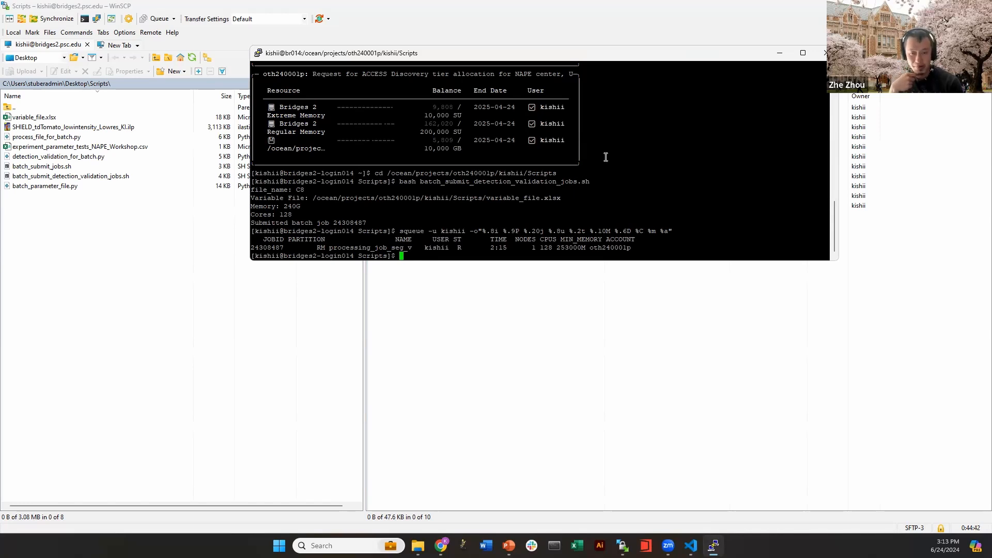
# Draft a scancel command for job 24308487, then erase it without running it
pyautogui.write('scancel')
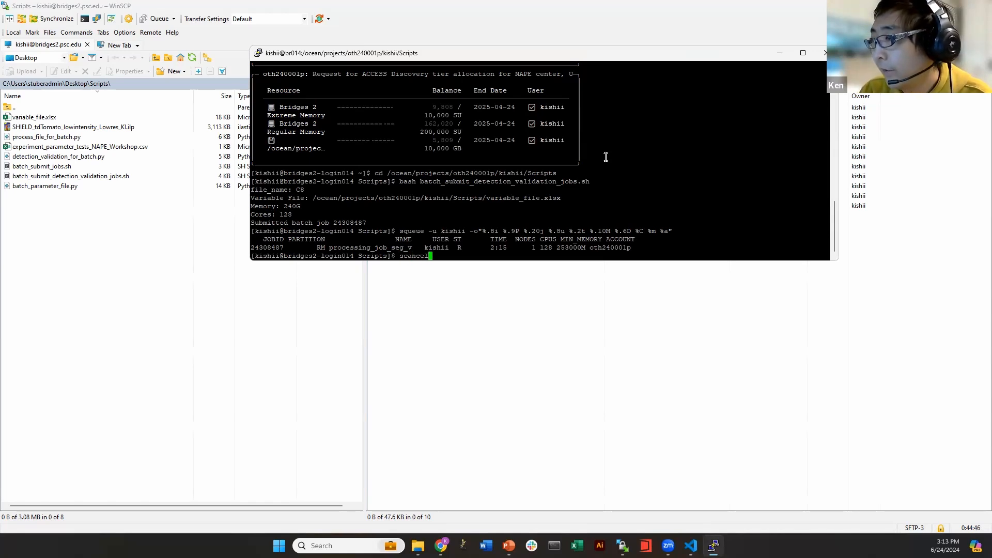
pyautogui.moveTo(668, 546)
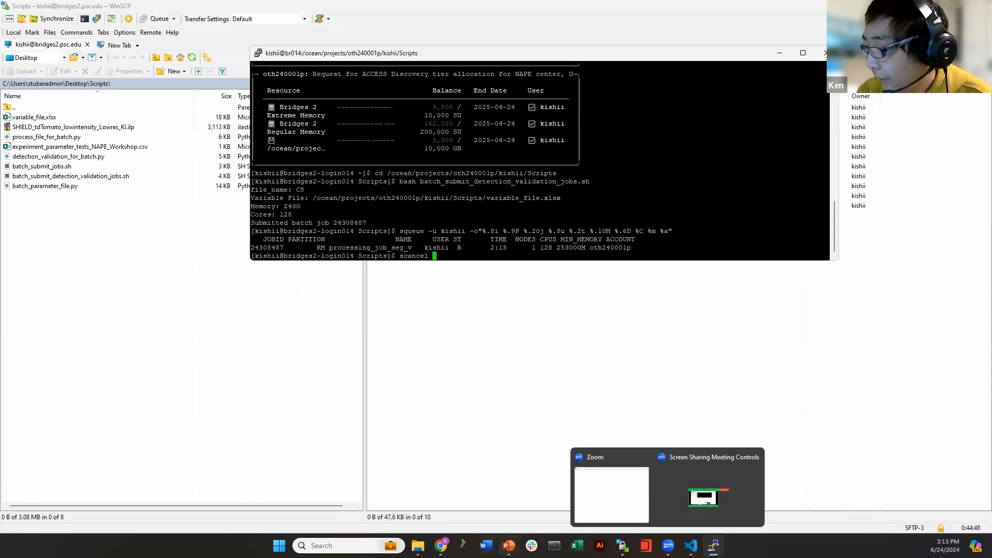
pyautogui.click(509, 546)
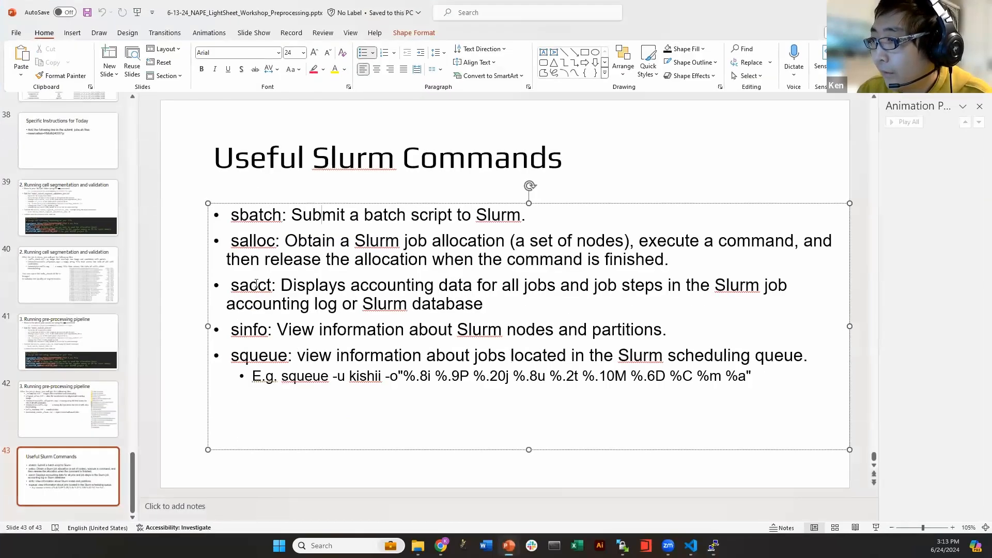
pyautogui.click(753, 378)
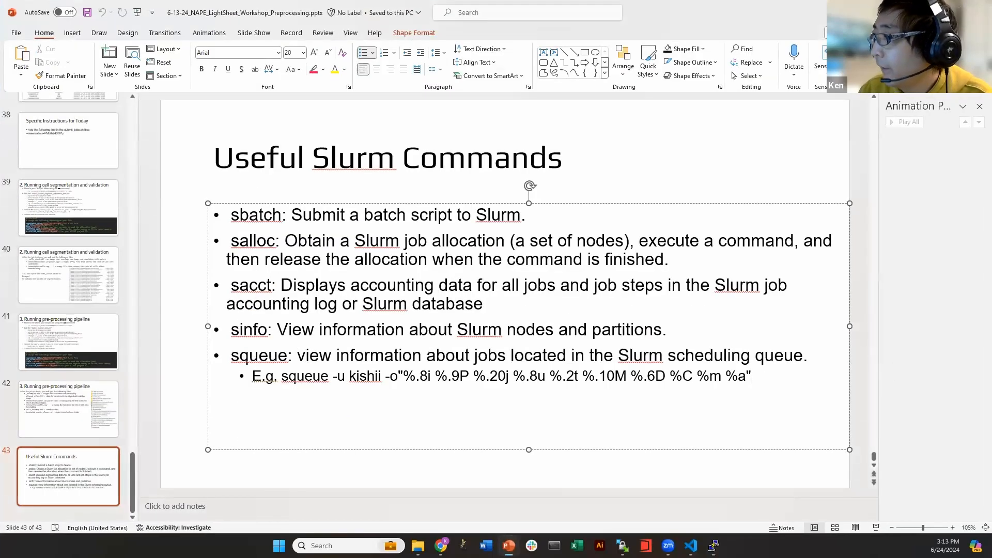
pyautogui.hotkey('alt', 'Tab')
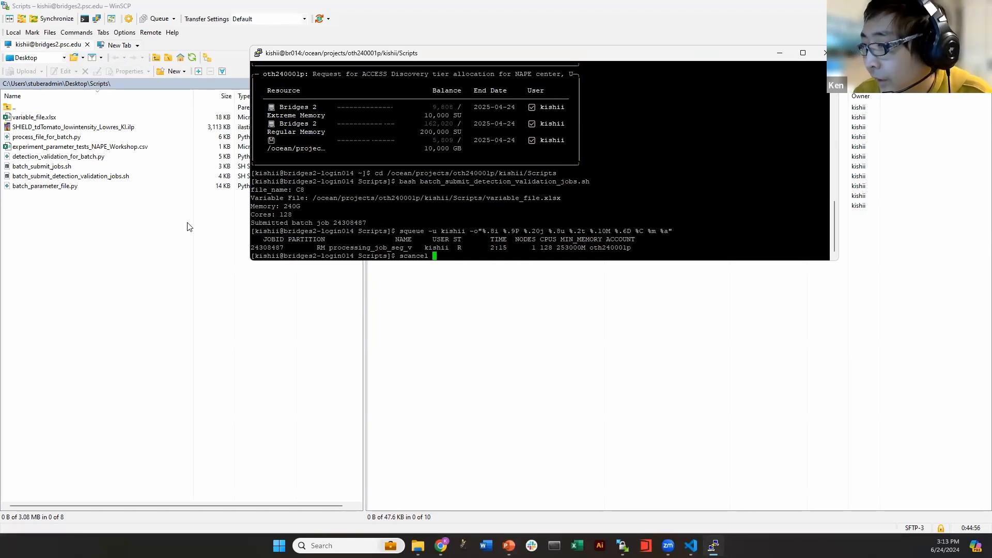
pyautogui.moveTo(288, 248); pyautogui.dragTo(257, 250)
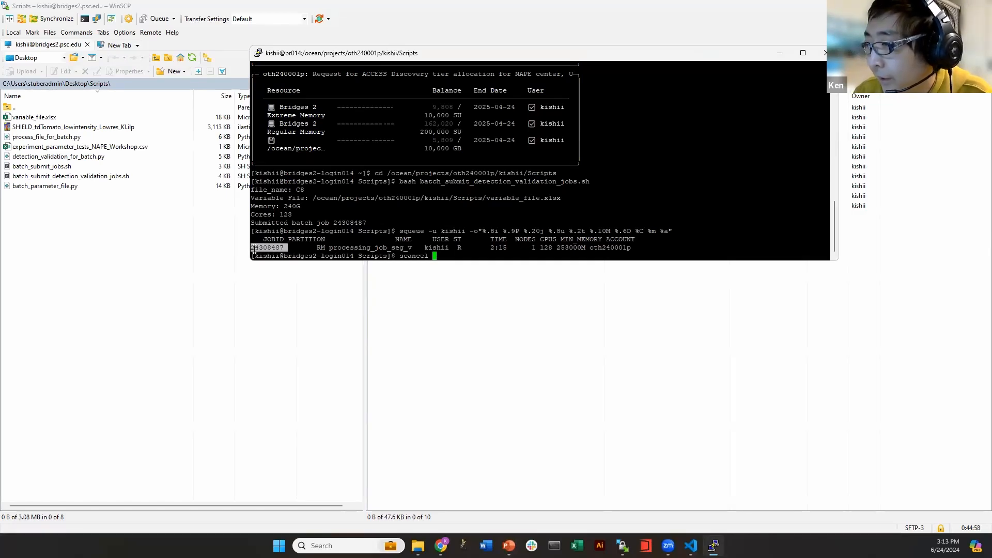
pyautogui.hotkey('ctrl', 'c')
pyautogui.write('scancel ')
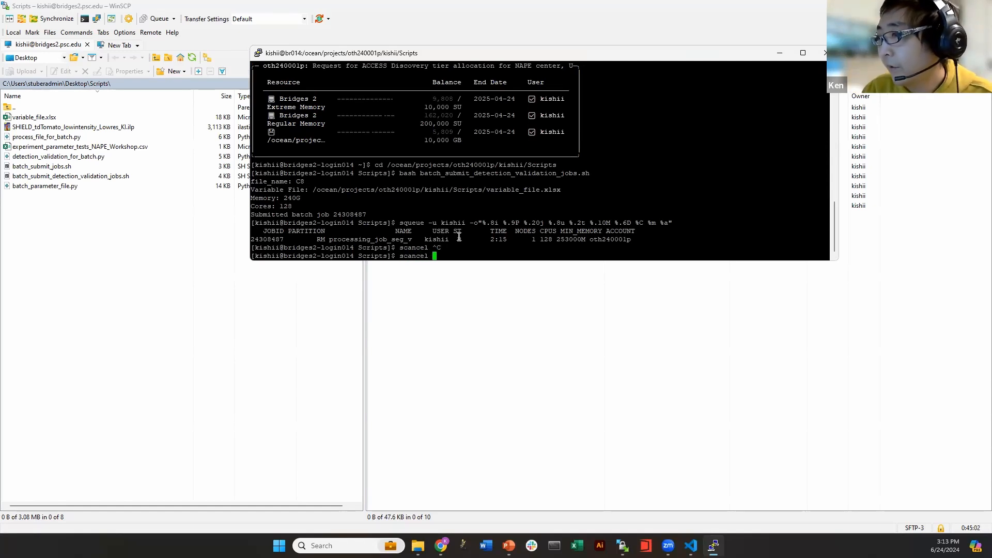
pyautogui.write('243084')
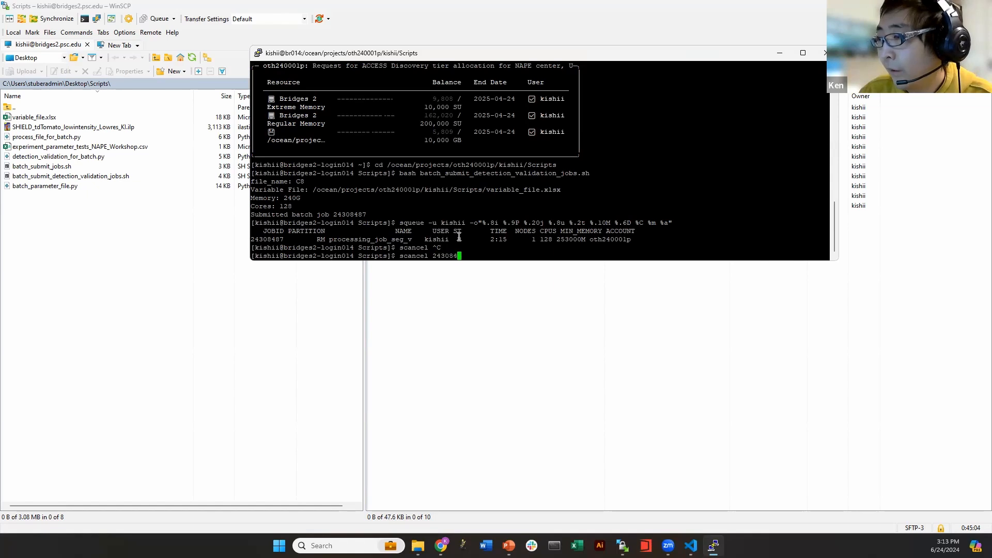
pyautogui.write('87')
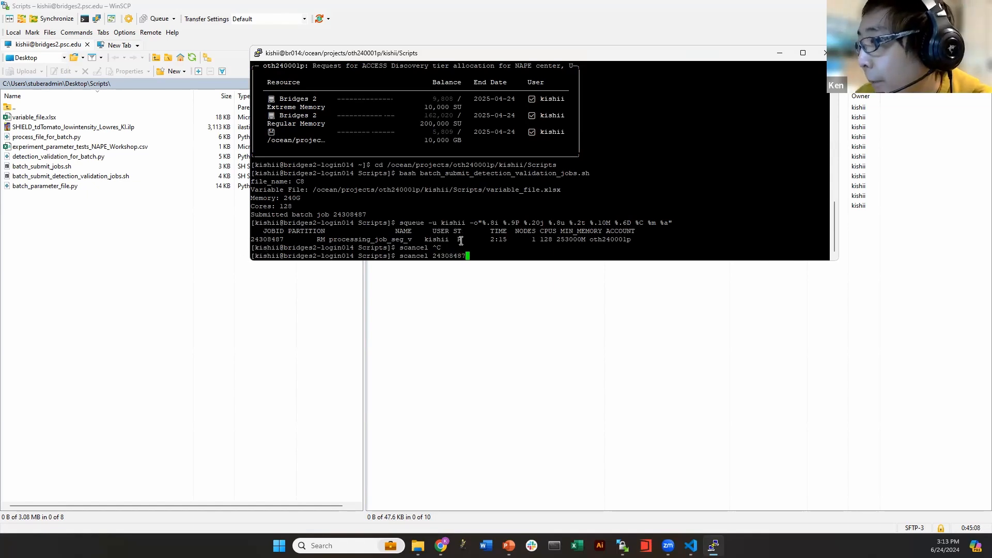
pyautogui.press('BackSpace')
pyautogui.press('BackSpace')
pyautogui.press('BackSpace')
pyautogui.press('BackSpace')
pyautogui.press('BackSpace')
pyautogui.press('BackSpace')
pyautogui.press('BackSpace')
pyautogui.press('BackSpace')
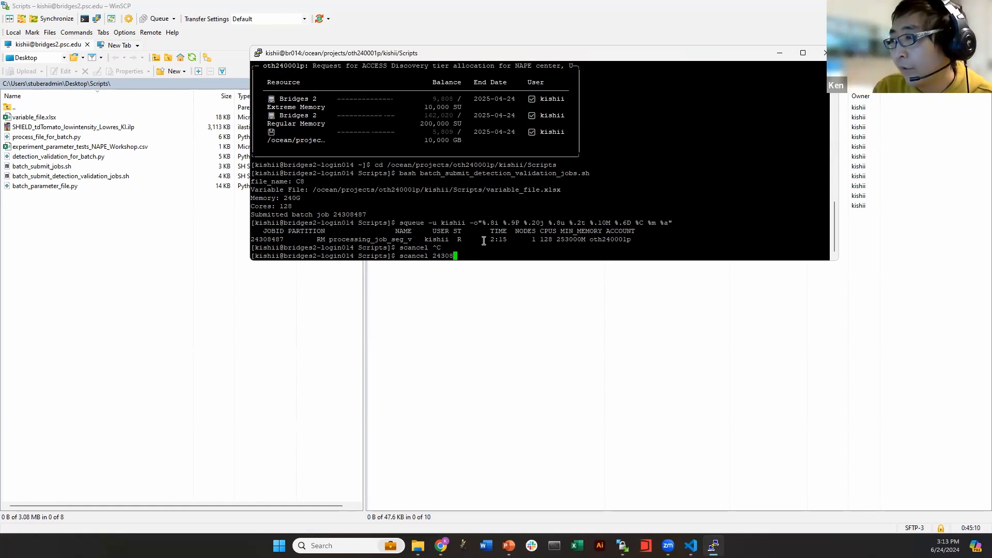
pyautogui.write('-u kishii')
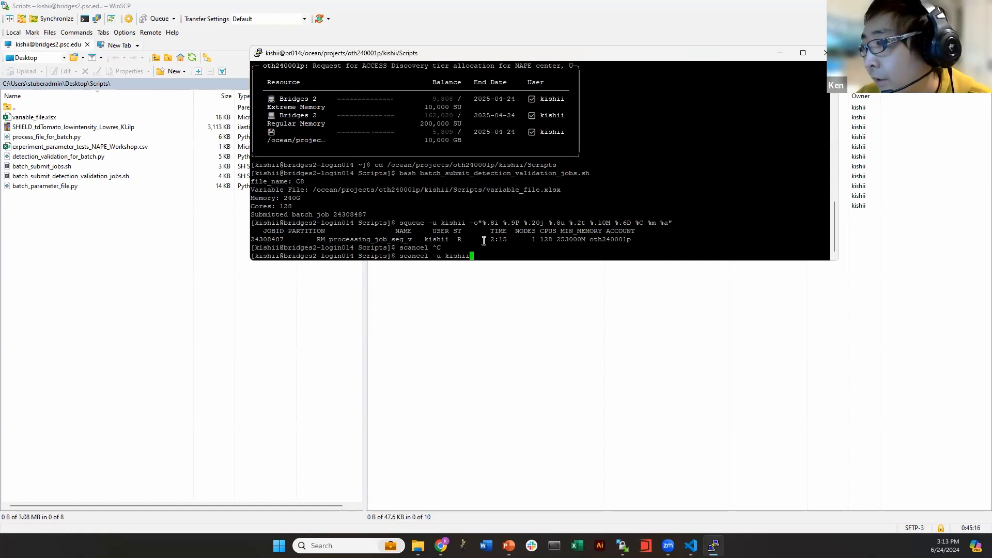
pyautogui.press('BackSpace')
pyautogui.press('BackSpace')
pyautogui.press('BackSpace')
pyautogui.press('BackSpace')
pyautogui.press('BackSpace')
pyautogui.press('BackSpace')
pyautogui.press('BackSpace')
pyautogui.press('BackSpace')
pyautogui.press('BackSpace')
pyautogui.press('BackSpace')
pyautogui.press('BackSpace')
pyautogui.press('BackSpace')
pyautogui.press('BackSpace')
pyautogui.press('BackSpace')
pyautogui.press('BackSpace')
pyautogui.press('BackSpace')
pyautogui.press('BackSpace')
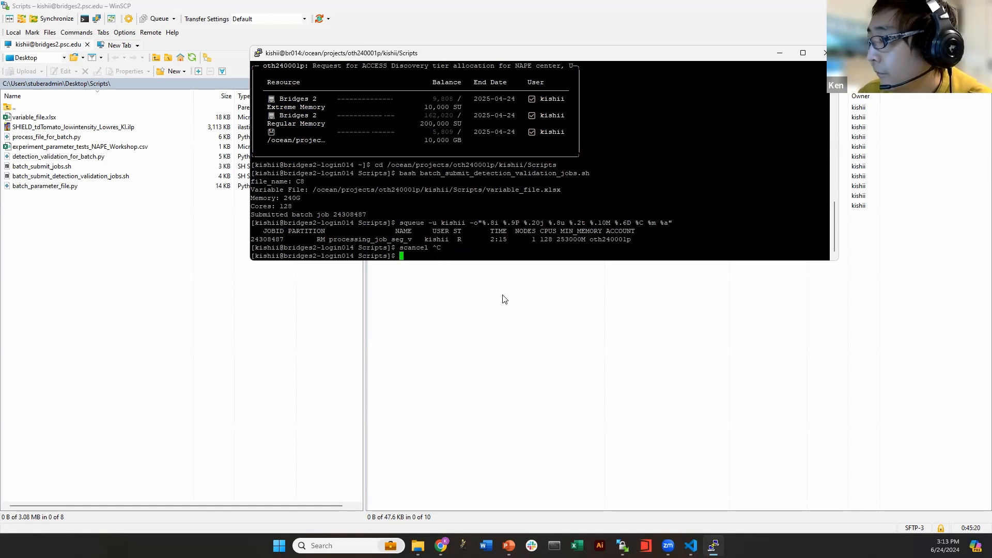
# Refresh the Scripts folder and check the empty .out and .err logs and job_seg_val_C8.sh
pyautogui.click(647, 38)
pyautogui.click(680, 56)
pyautogui.click(680, 56)
pyautogui.doubleClick(504, 126)
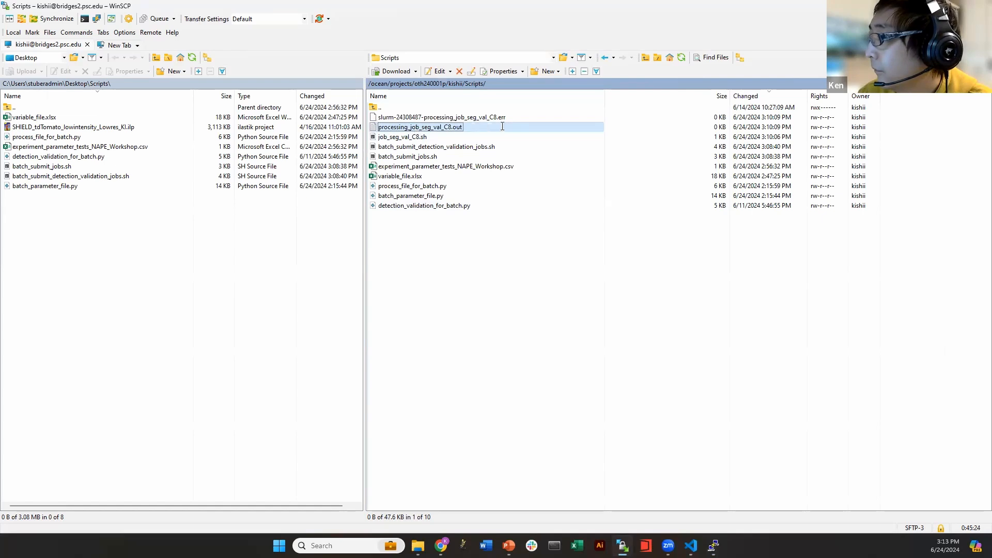
pyautogui.press('Escape')
pyautogui.doubleClick(489, 116)
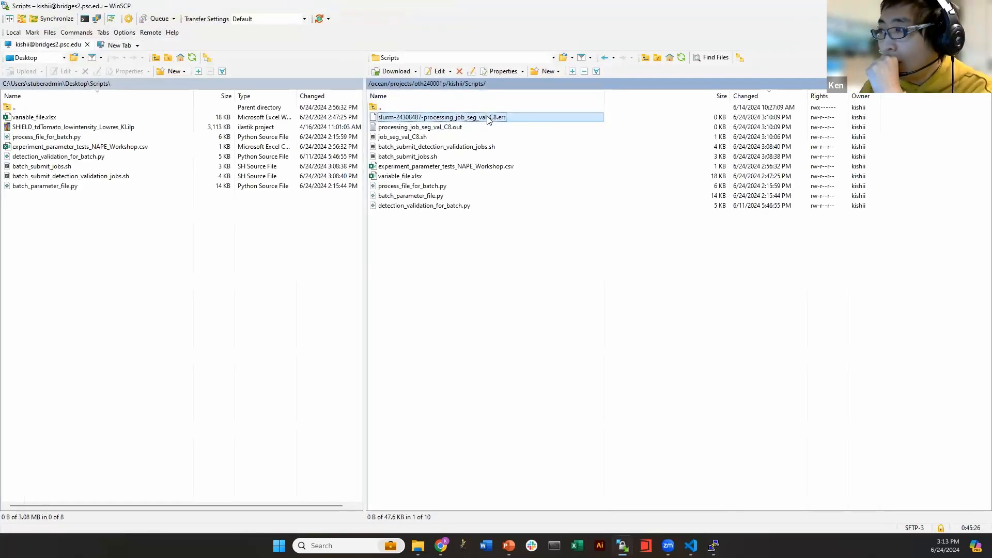
pyautogui.press('Escape')
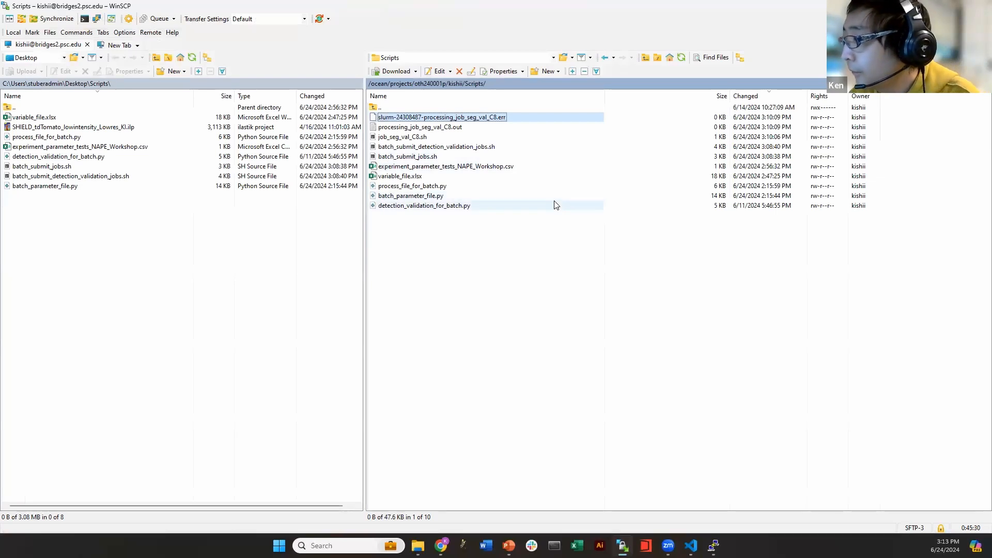
pyautogui.doubleClick(424, 137)
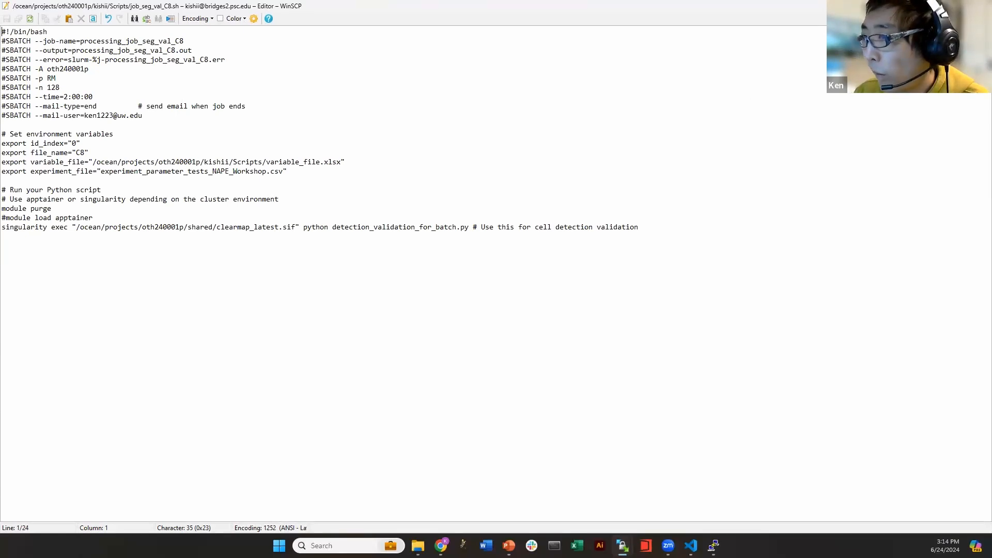
pyautogui.click(980, 6)
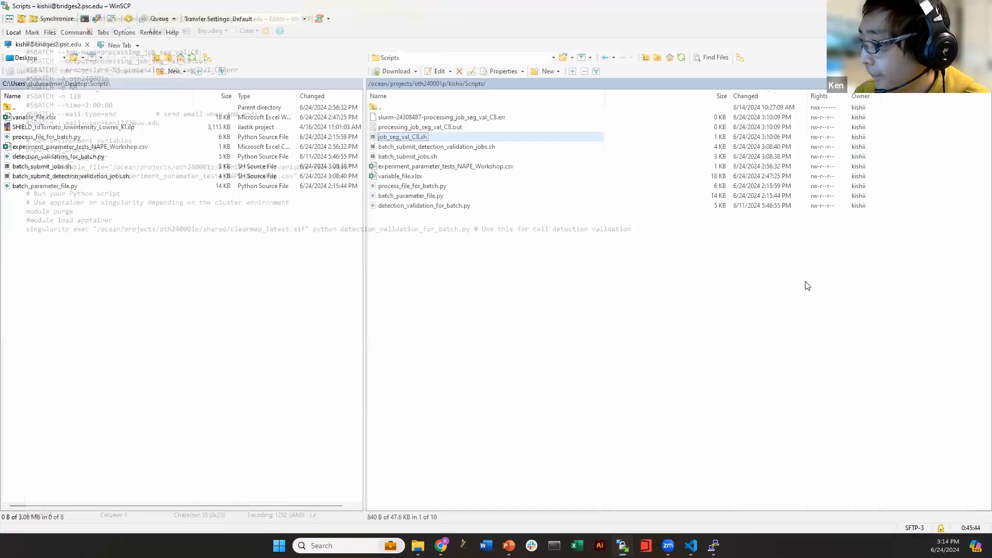
# Rerun the squeue check, then refresh WinSCP so processing_job_seg_val_C8.out shows 18 KB
pyautogui.click(713, 545)
pyautogui.press('Up')
pyautogui.press('Up')
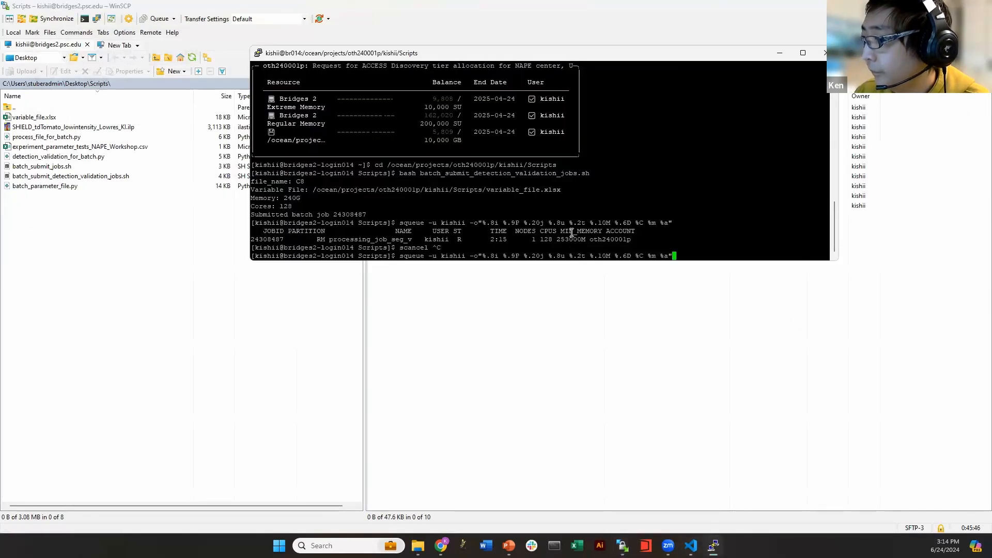
pyautogui.press('Down')
pyautogui.press('Return')
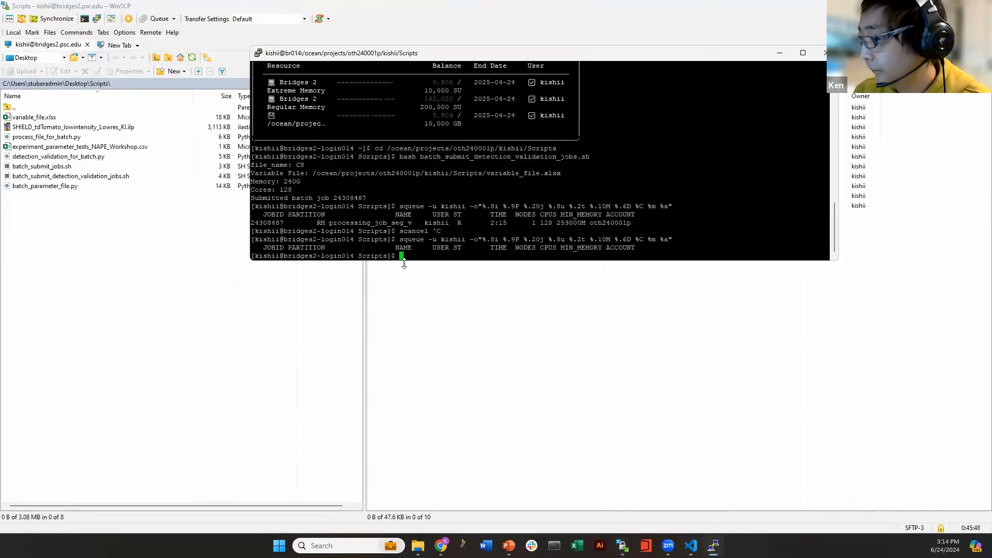
pyautogui.click(691, 386)
pyautogui.click(681, 58)
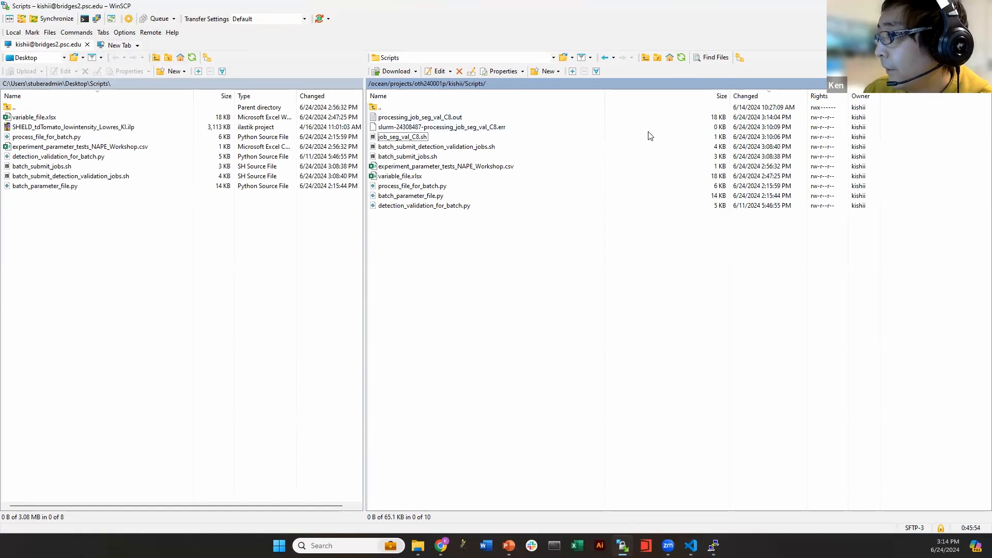
pyautogui.click(445, 118)
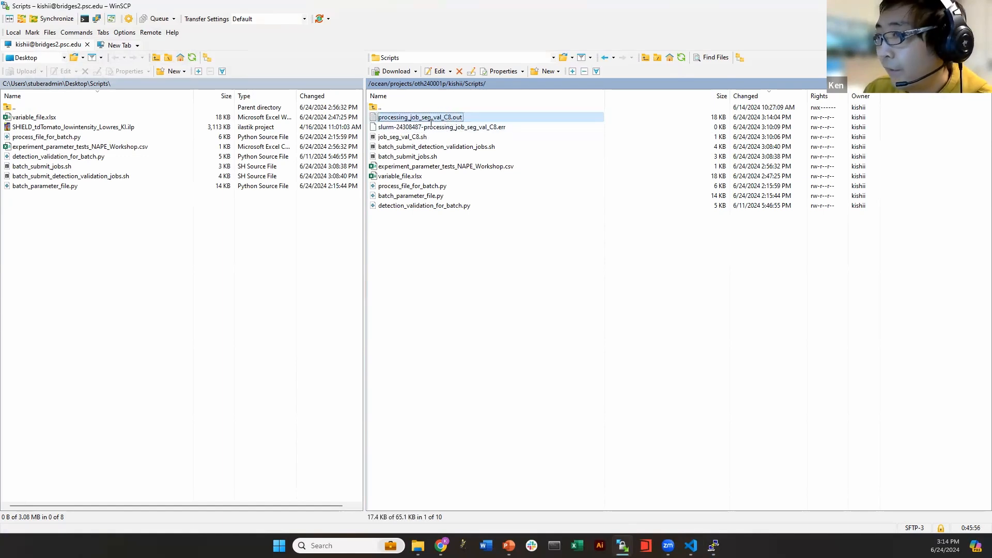
pyautogui.doubleClick(431, 120)
pyautogui.click(112, 187)
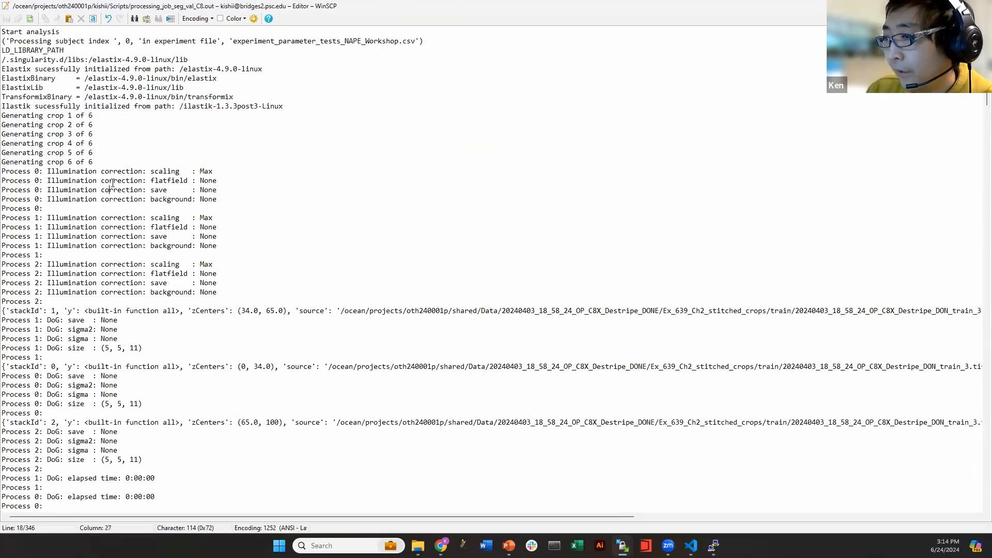
pyautogui.scroll(-20, 112, 183)
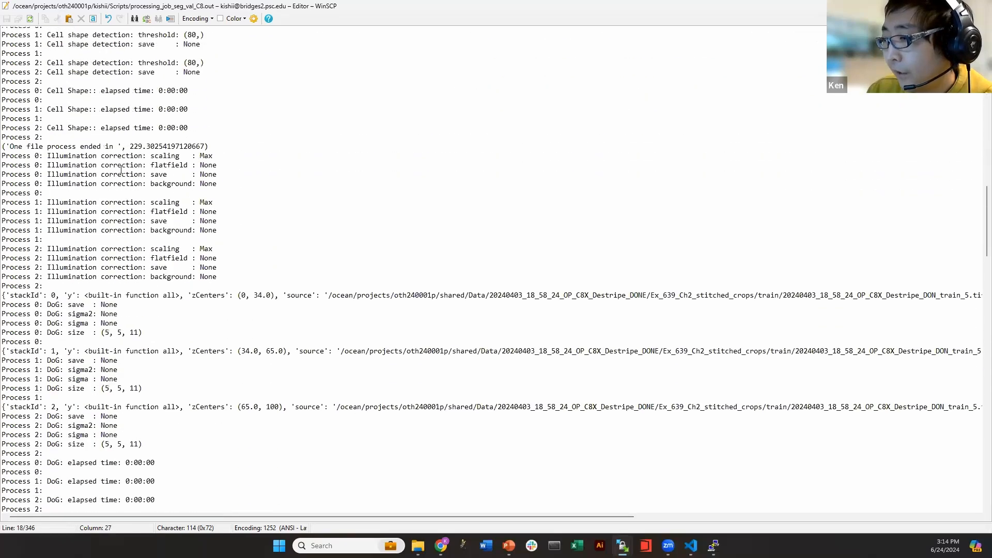
pyautogui.scroll(-20, 120, 169)
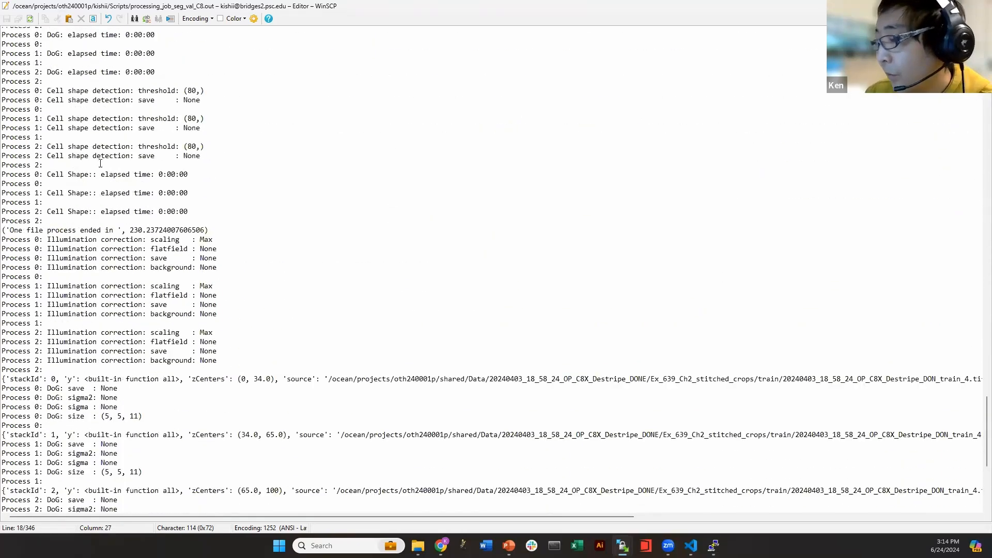
pyautogui.scroll(-9, 100, 164)
pyautogui.click(177, 277)
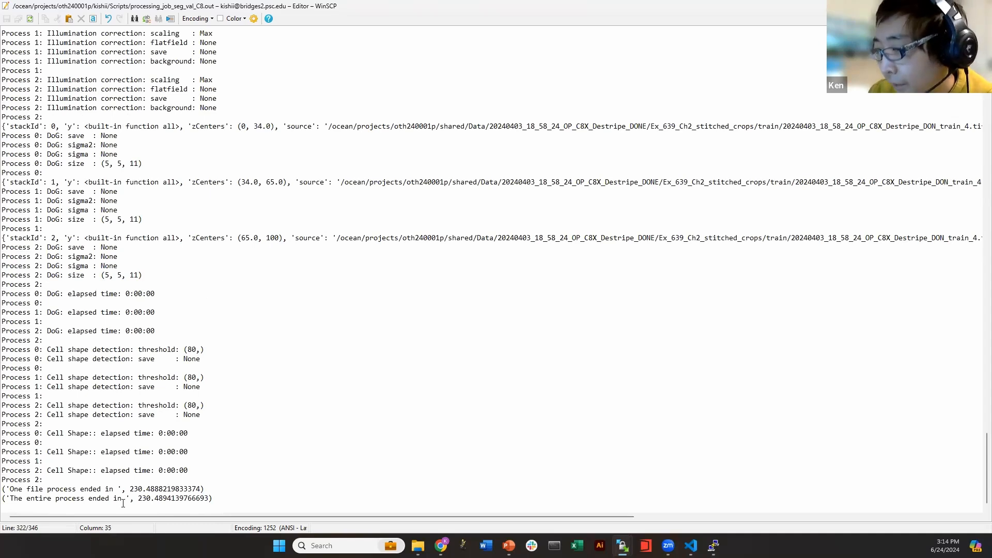
pyautogui.moveTo(3, 489); pyautogui.dragTo(211, 489)
pyautogui.click(167, 498)
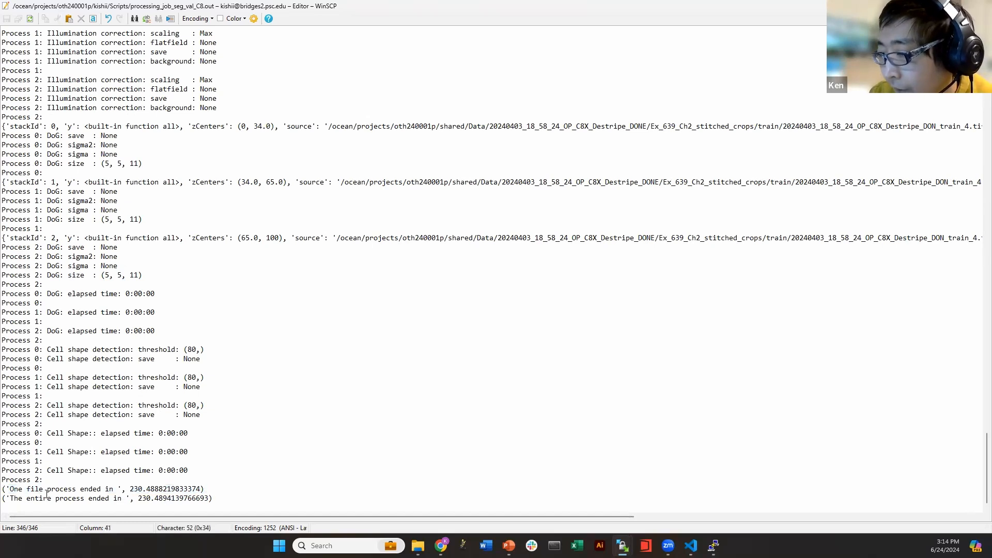
pyautogui.moveTo(18, 498); pyautogui.dragTo(159, 499)
pyautogui.click(184, 500)
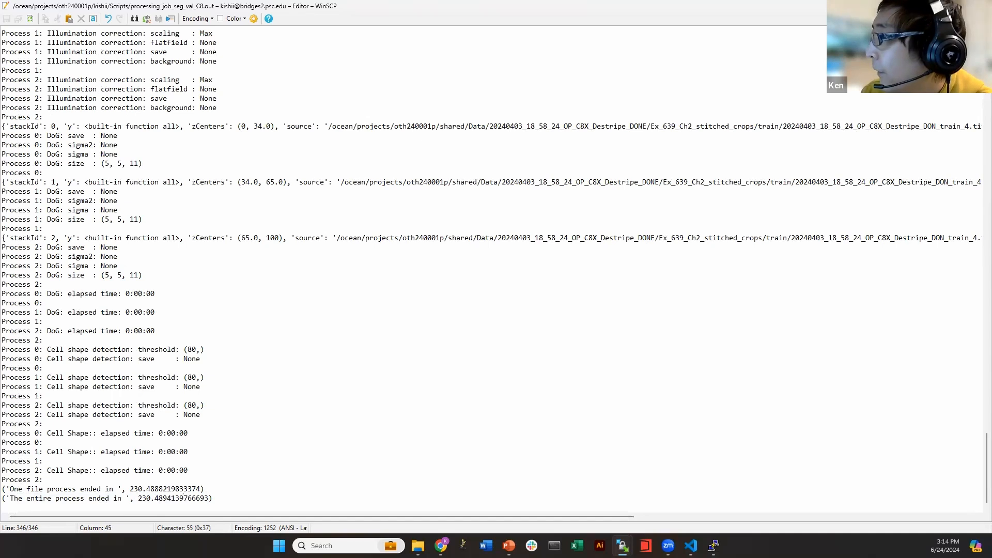
pyautogui.press('Escape')
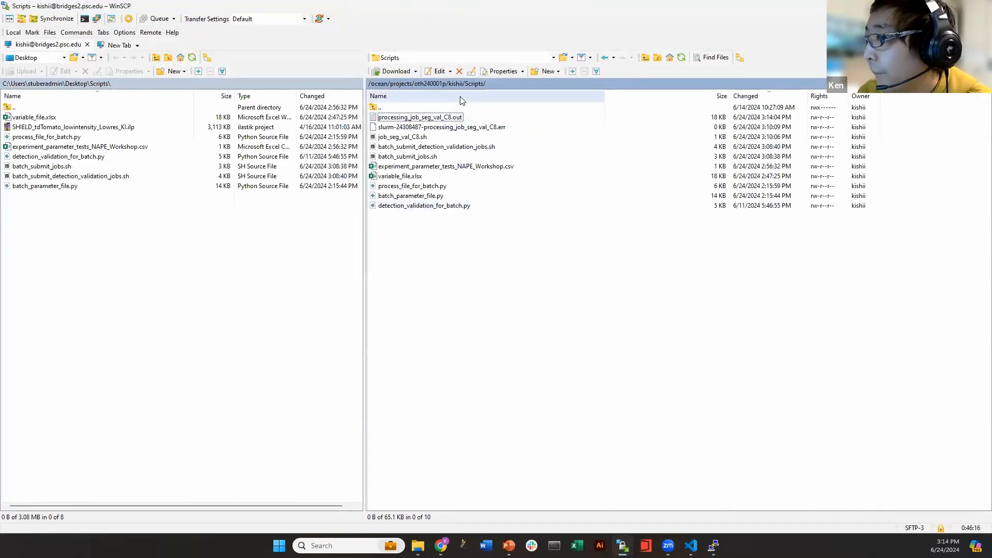
# Navigate the remote panel to shared/Data/20240403_18_58_24_OP_C8X_Destripe_DONE and refresh it
pyautogui.click(439, 85)
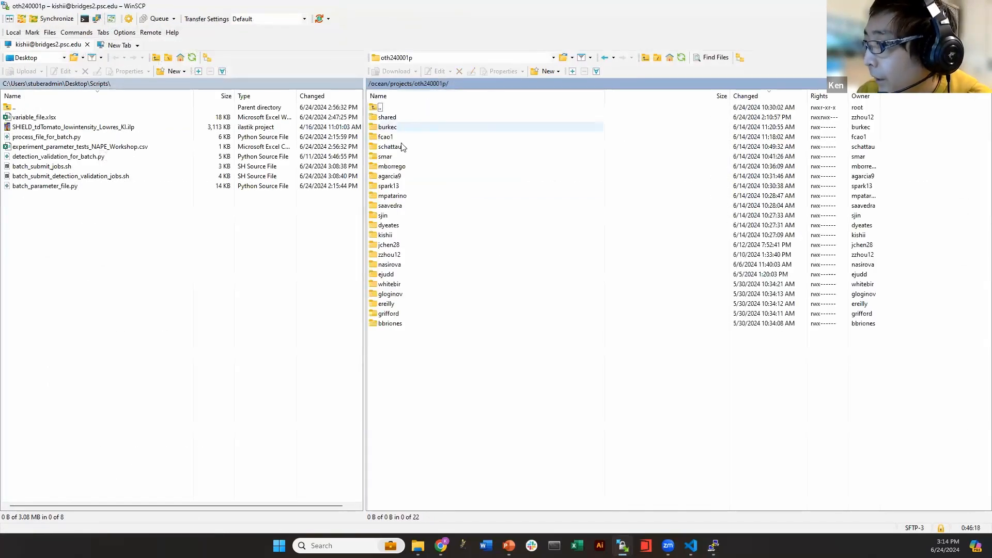
pyautogui.doubleClick(386, 117)
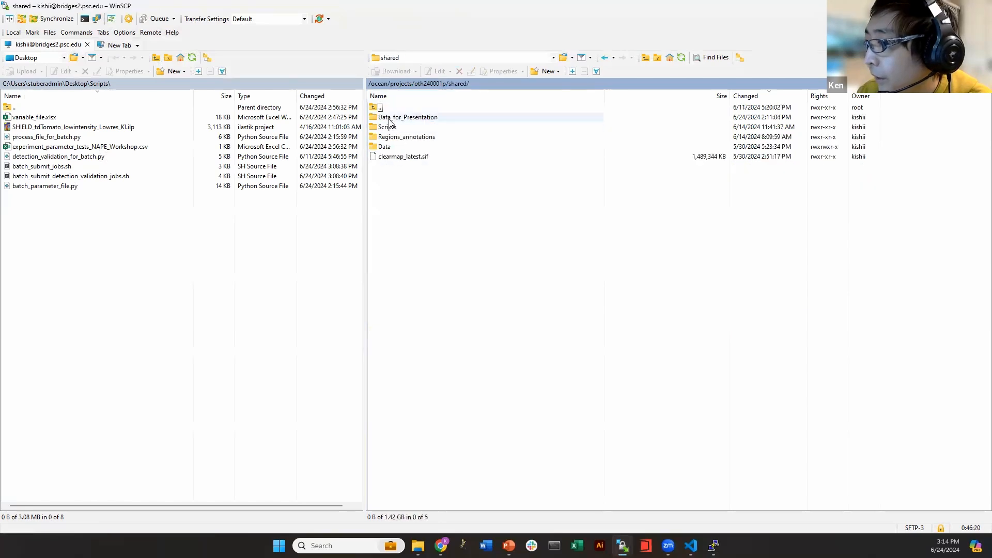
pyautogui.doubleClick(385, 146)
pyautogui.doubleClick(434, 118)
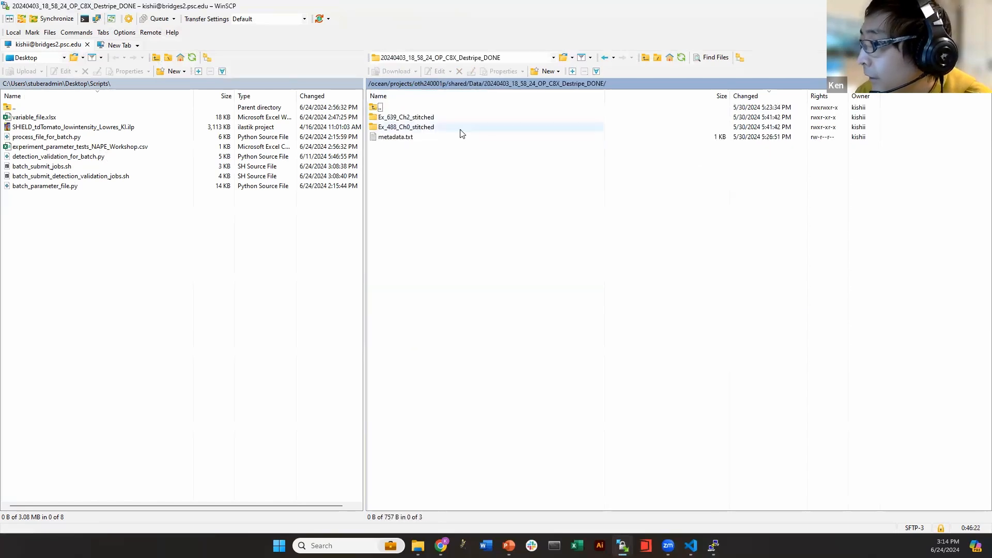
pyautogui.click(682, 58)
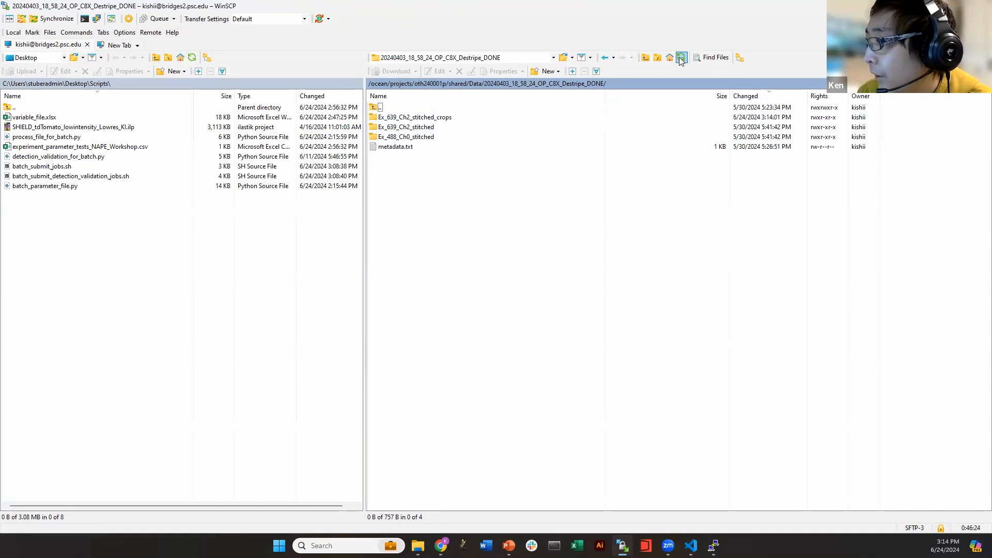
# Inspect Ex_639_Ch2_stitched_crops/train, then drag Ex_639_Ch2_stitched_crops into the local Scripts folder
pyautogui.doubleClick(448, 122)
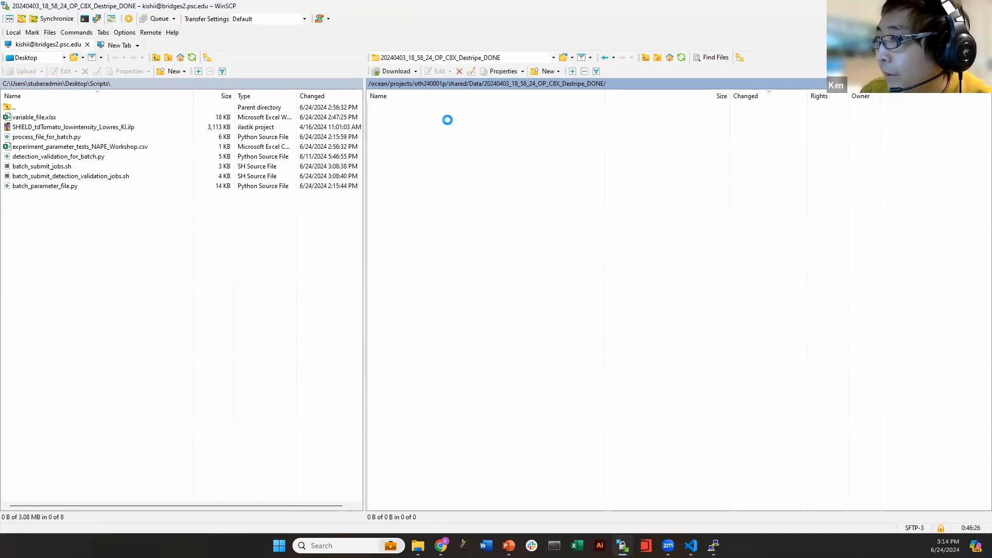
pyautogui.click(433, 121)
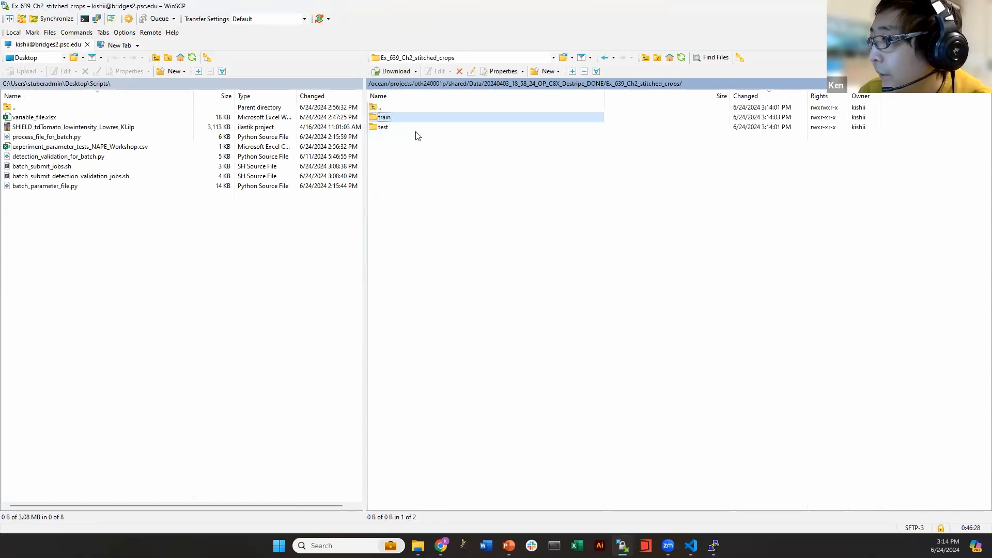
pyautogui.doubleClick(427, 122)
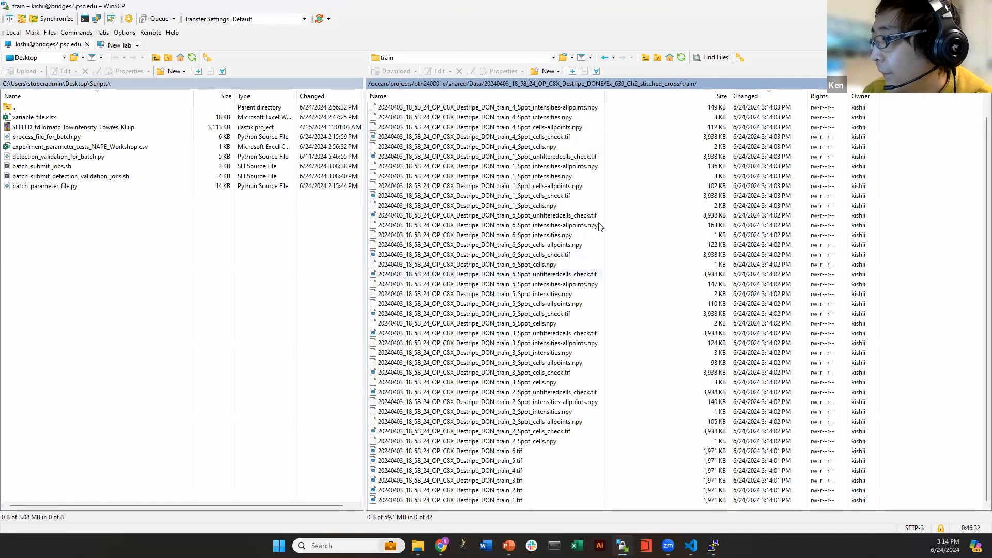
pyautogui.click(681, 57)
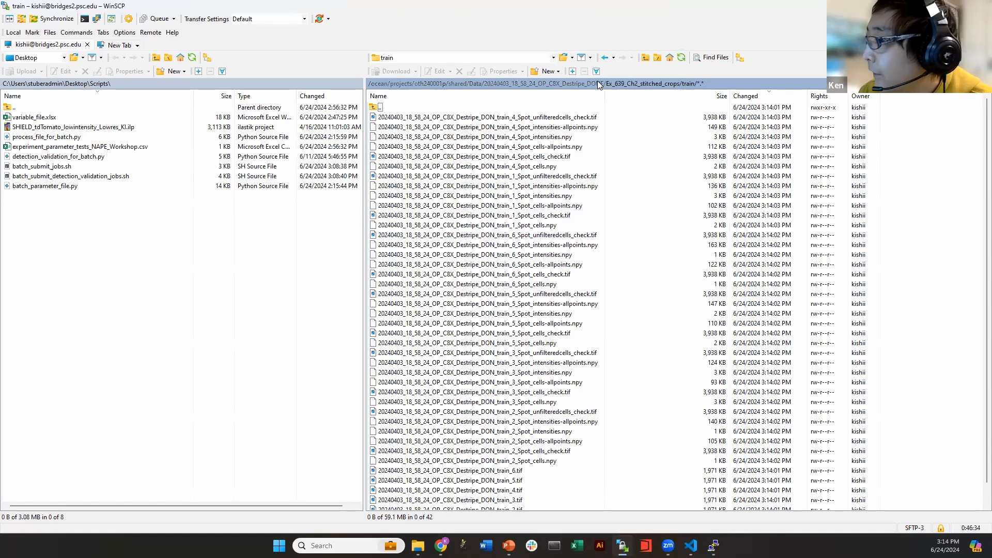
pyautogui.click(595, 84)
pyautogui.moveTo(426, 119); pyautogui.dragTo(114, 253)
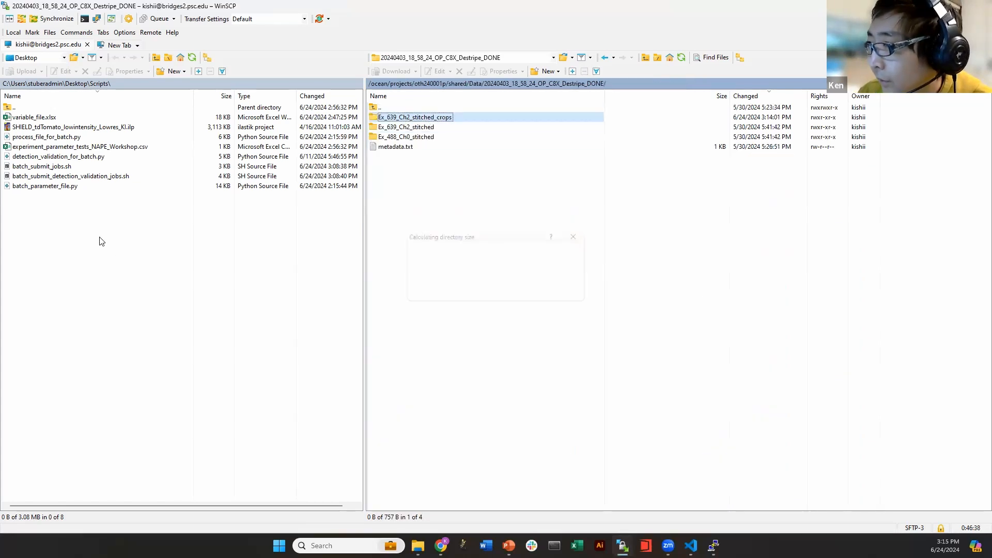
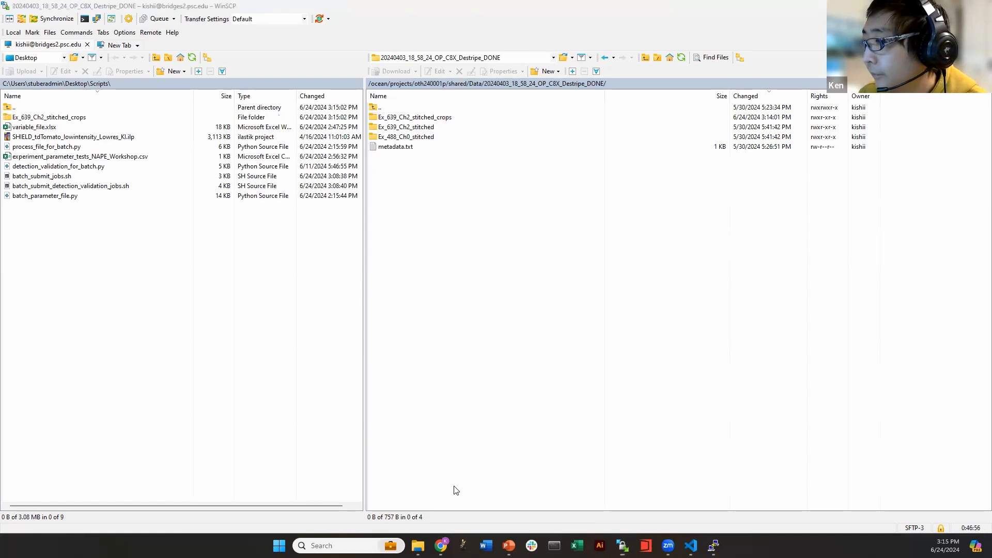
# Open the local Ex_639_Ch2_stitched_crops/train folder in WinSCP and launch Fiji
pyautogui.doubleClick(41, 118)
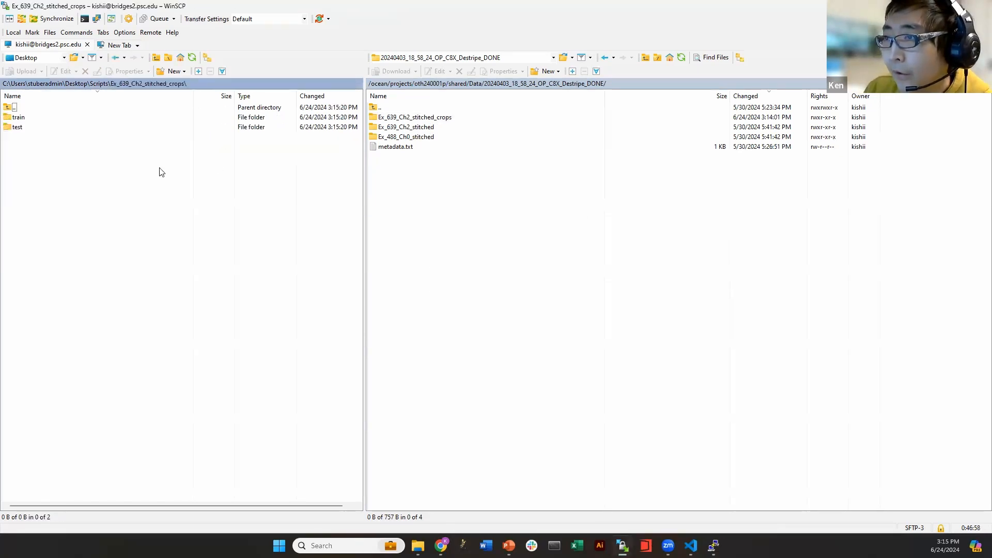
pyautogui.doubleClick(37, 118)
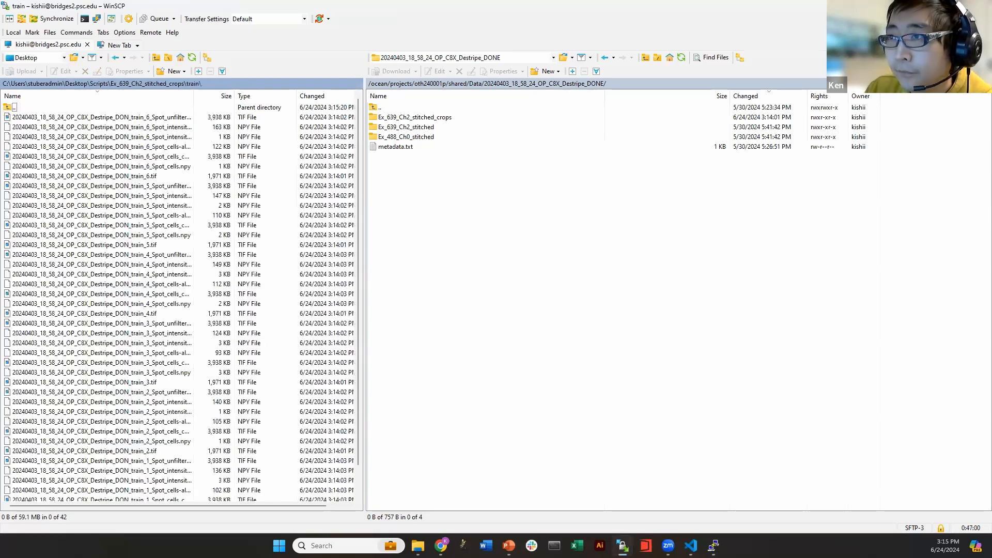
pyautogui.click(463, 546)
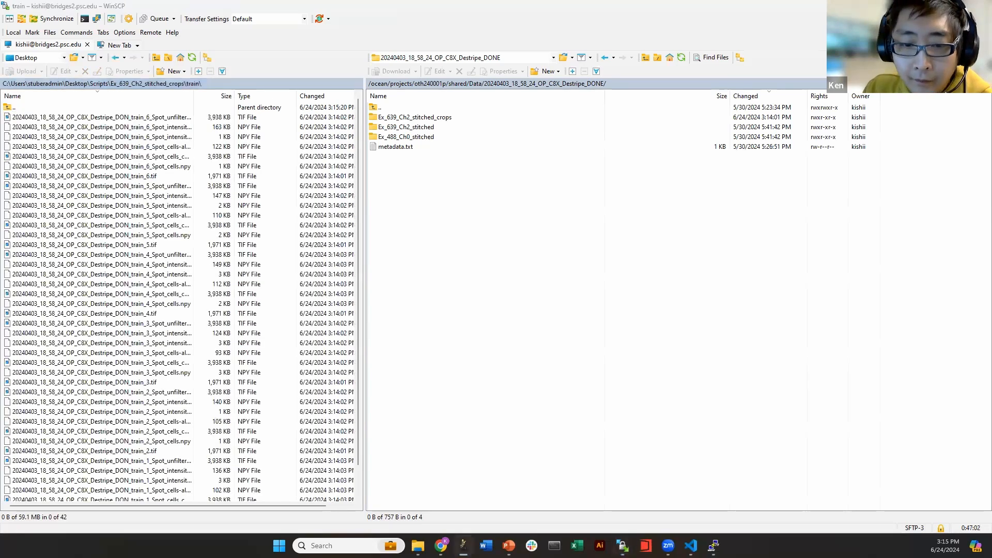
pyautogui.click(537, 171)
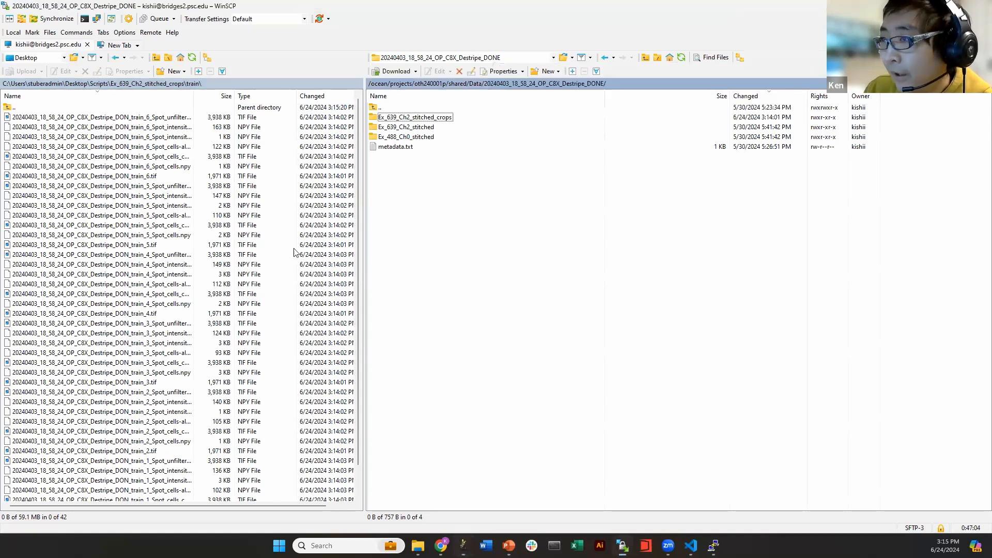
pyautogui.scroll(-2, 248, 232)
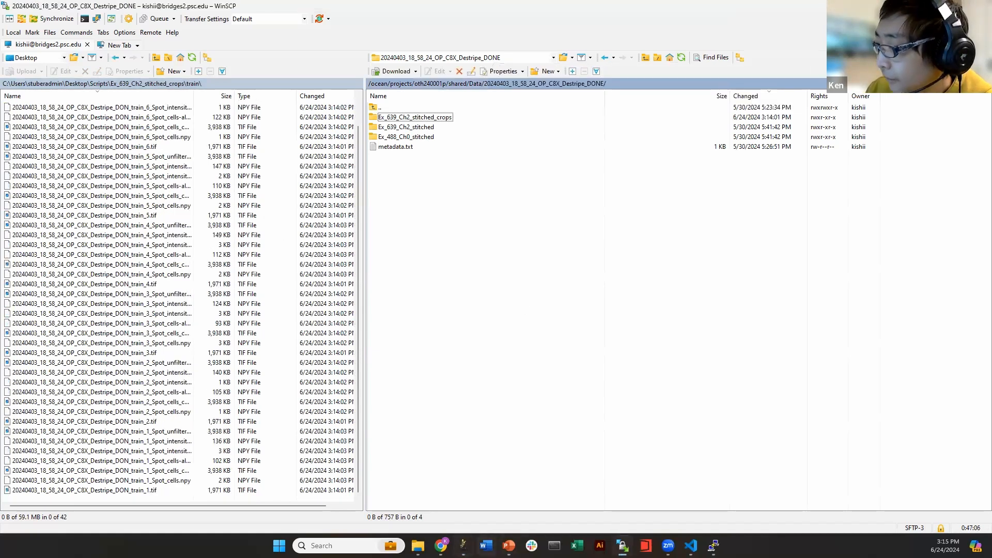
pyautogui.click(463, 545)
# Rearrange the WinSCP and Fiji windows, then bring File Explorer to the front
pyautogui.click(499, 8)
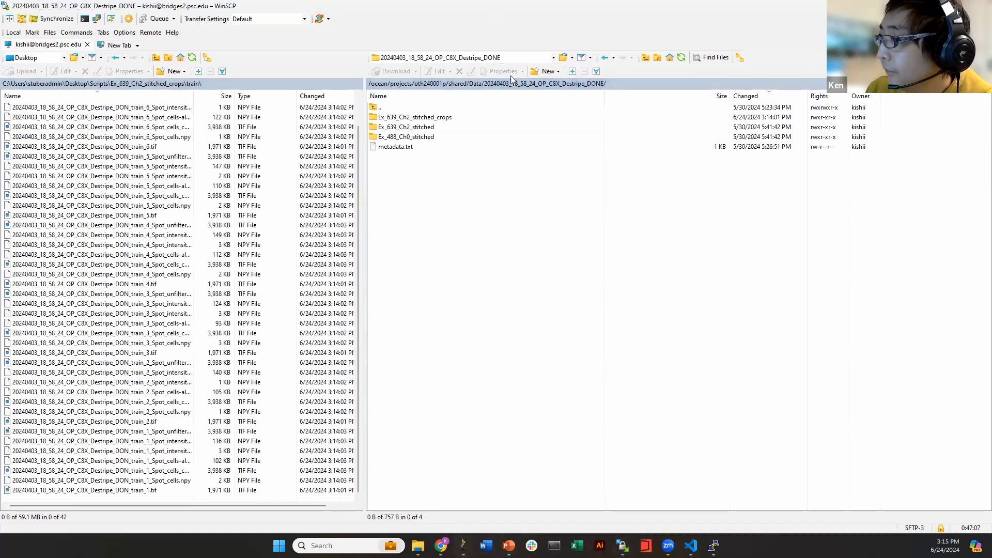
pyautogui.moveTo(499, 8); pyautogui.dragTo(460, 95)
pyautogui.click(574, 44)
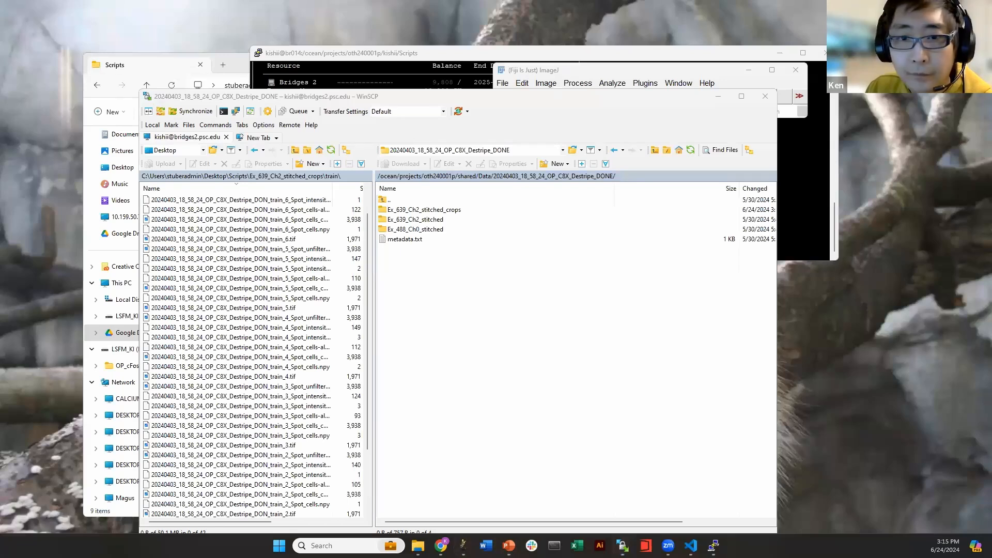
pyautogui.moveTo(562, 70); pyautogui.dragTo(615, 37)
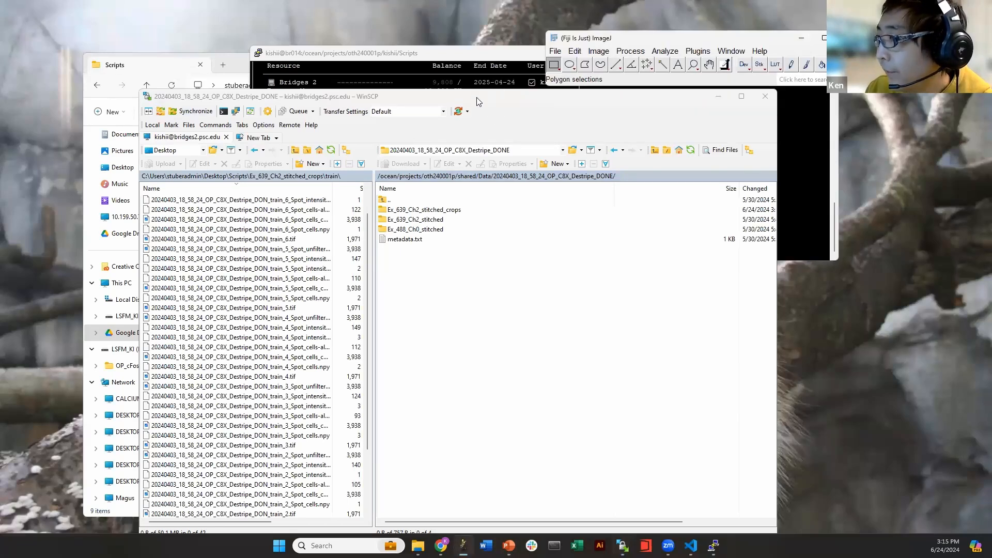
pyautogui.doubleClick(475, 97)
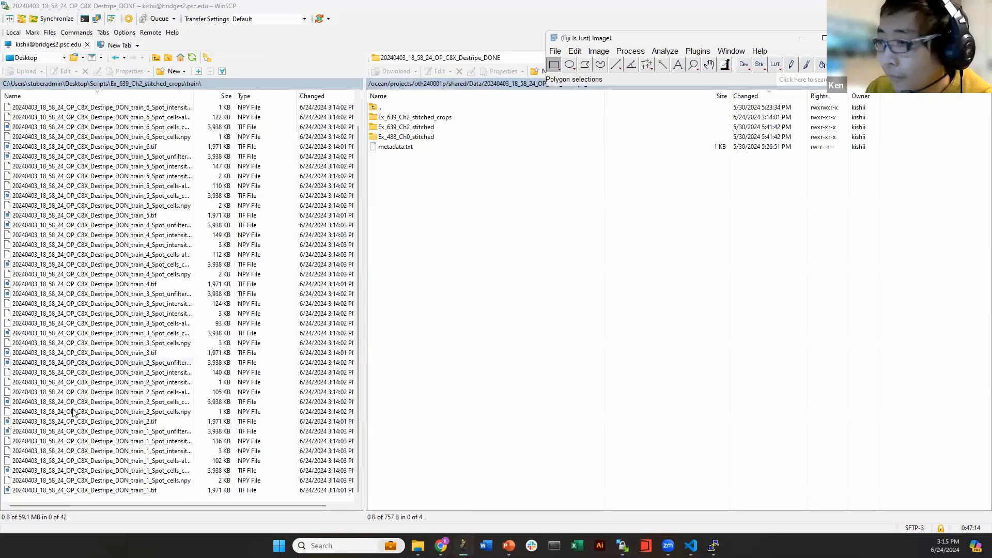
pyautogui.click(150, 489)
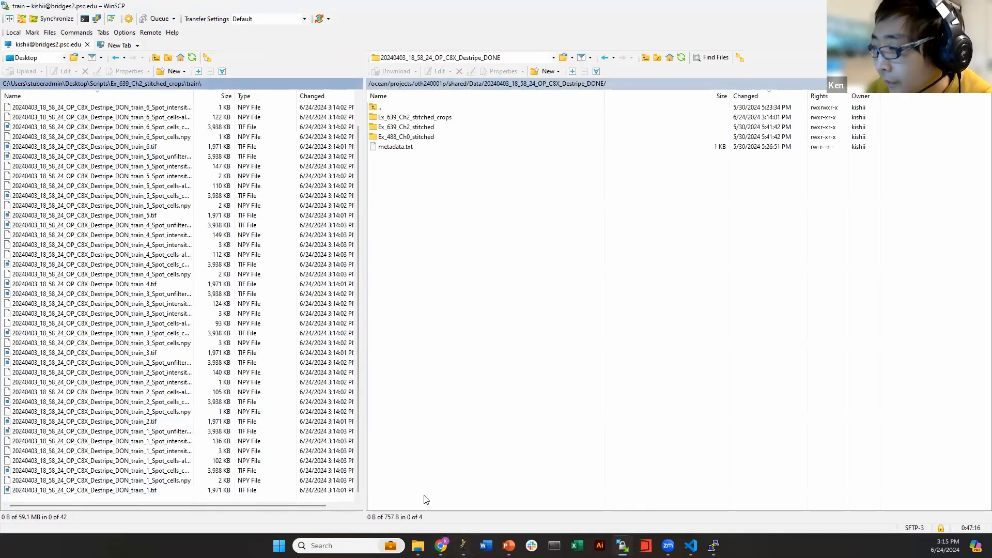
pyautogui.click(933, 6)
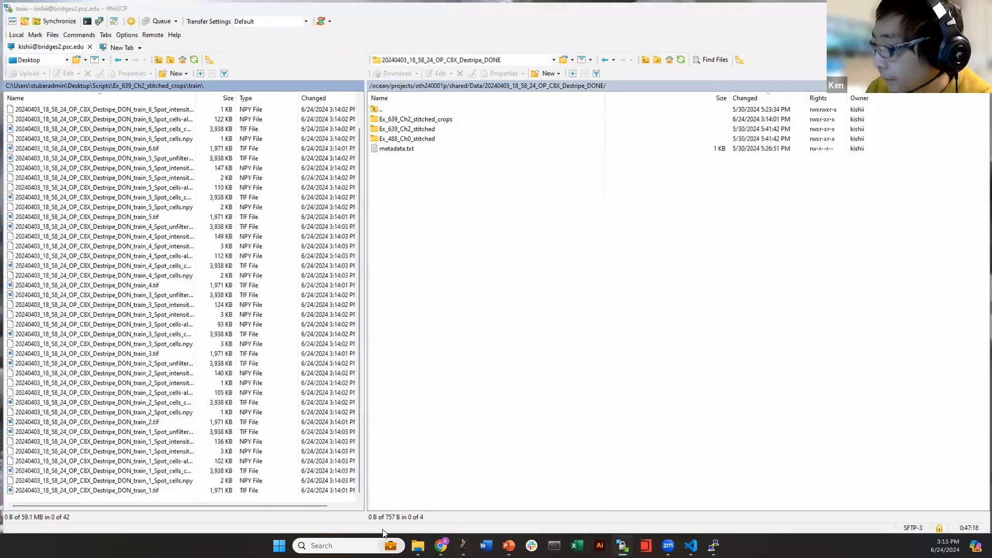
pyautogui.click(417, 510)
# Open crops/train in Explorer, widen the Name column, sort by name and select train_1.tif
pyautogui.doubleClick(323, 148)
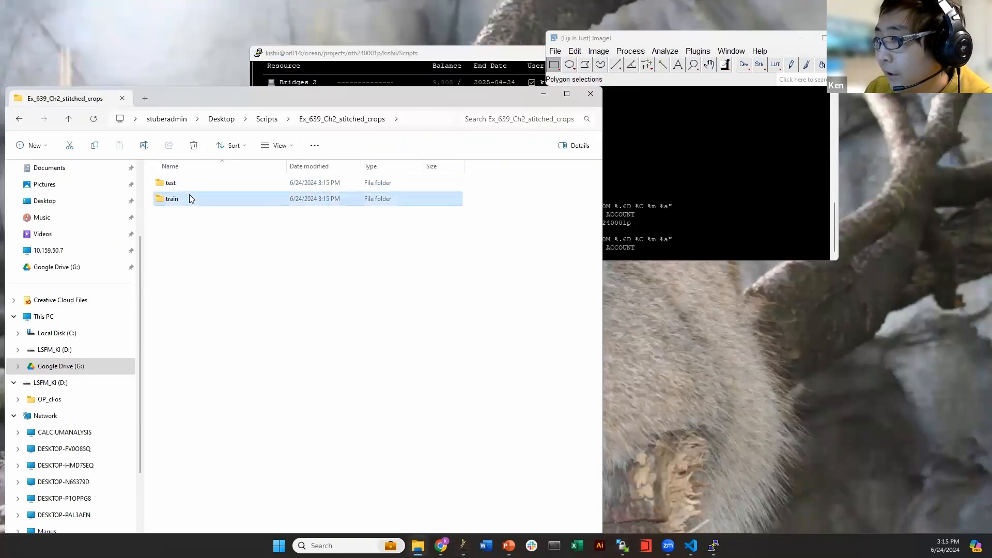
pyautogui.doubleClick(189, 195)
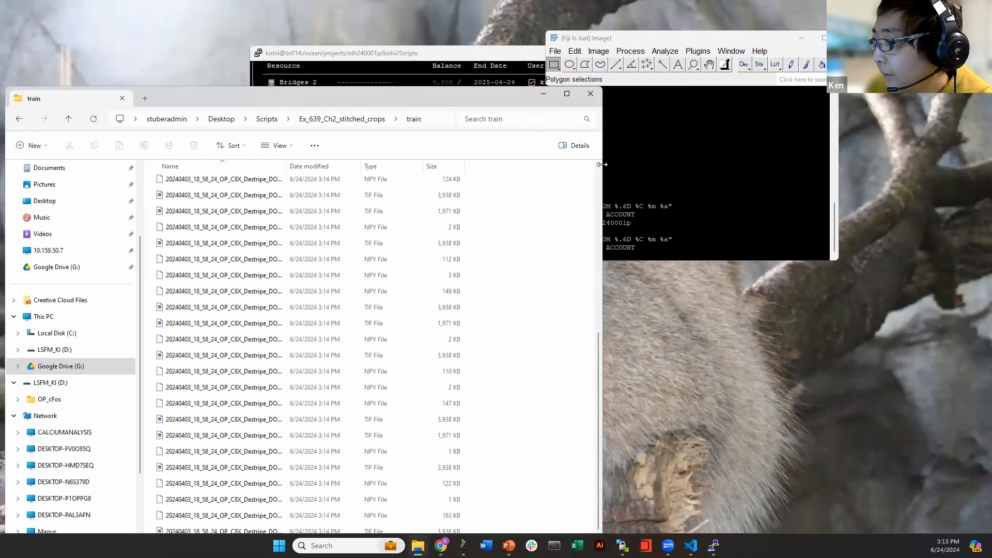
pyautogui.moveTo(602, 164); pyautogui.dragTo(680, 165)
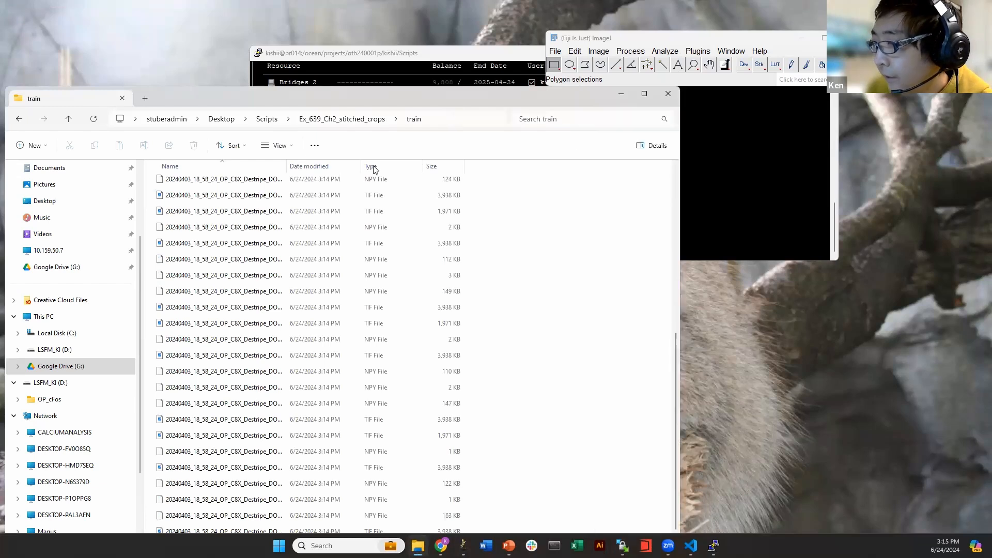
pyautogui.click(242, 166)
pyautogui.moveTo(287, 166); pyautogui.dragTo(434, 166)
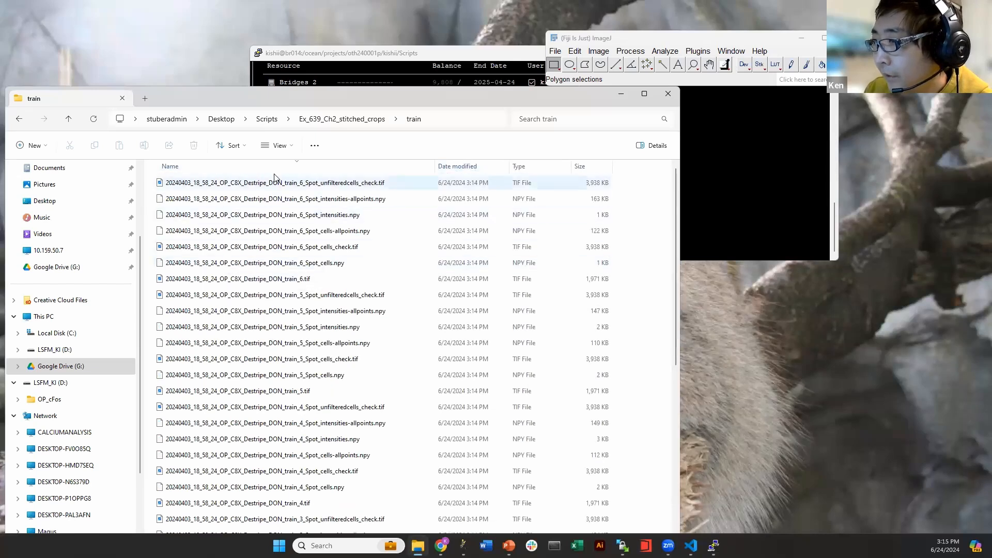
pyautogui.click(270, 169)
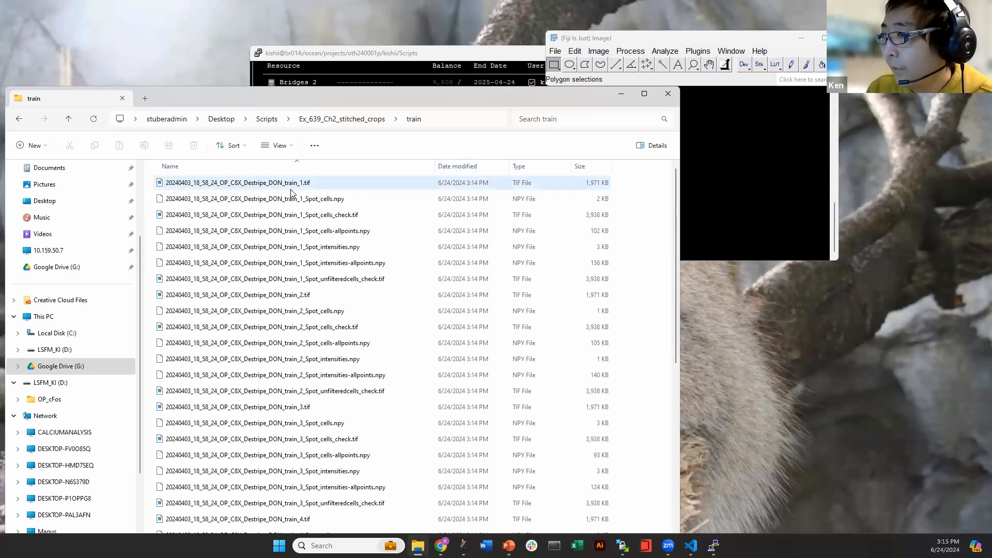
pyautogui.click(238, 186)
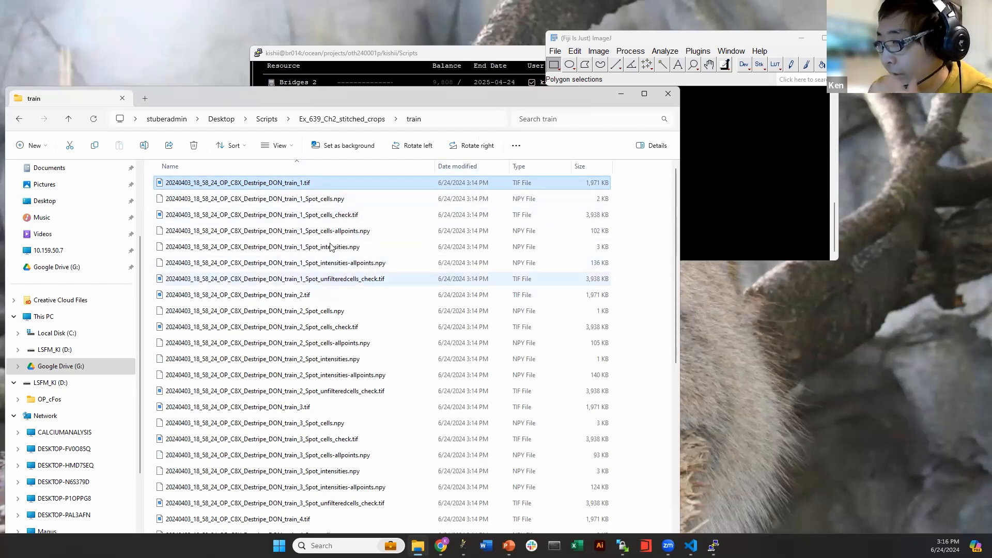
# Open train_1.tif in Fiji, enlarge its window to 400x400 and browse later slices
pyautogui.doubleClick(257, 184)
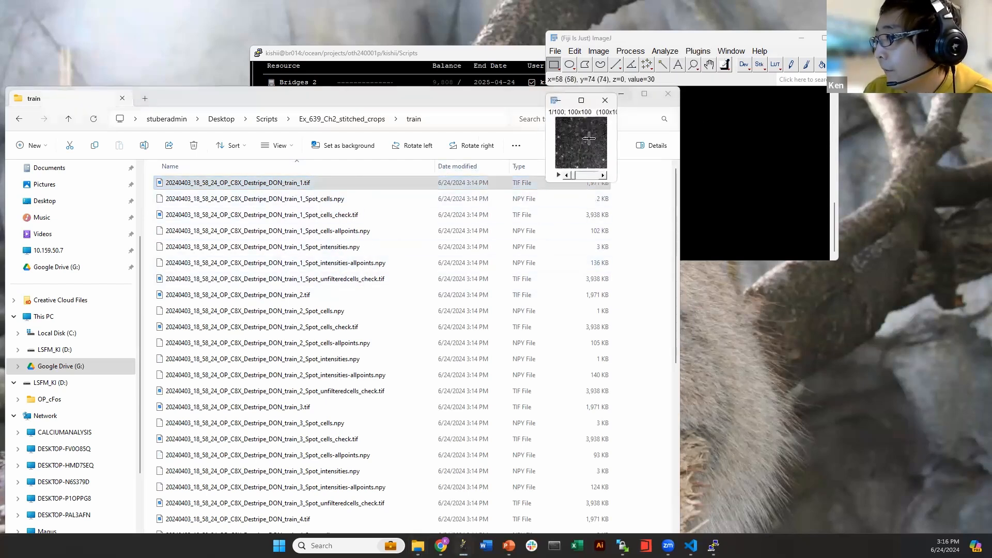
pyautogui.click(502, 182)
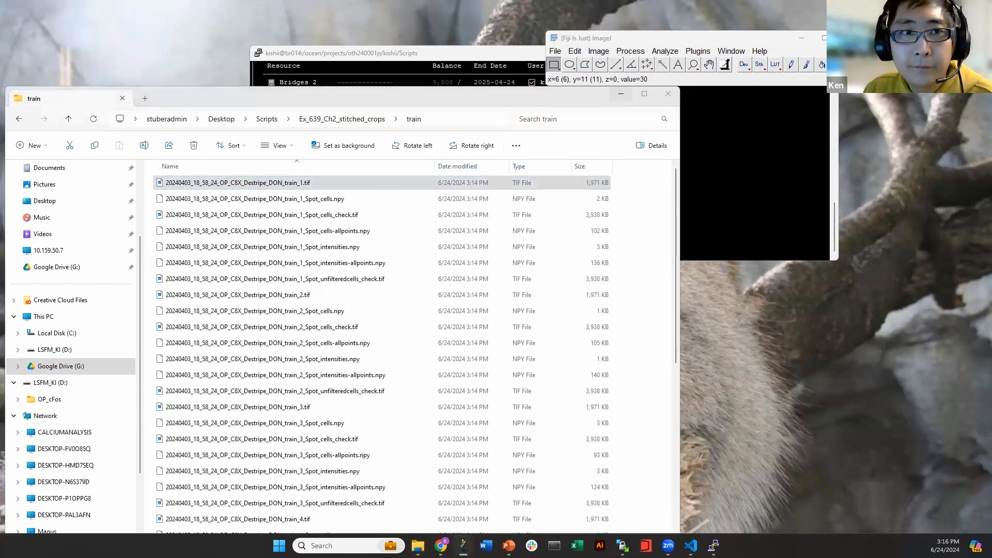
pyautogui.moveTo(0, 126); pyautogui.dragTo(553, 126)
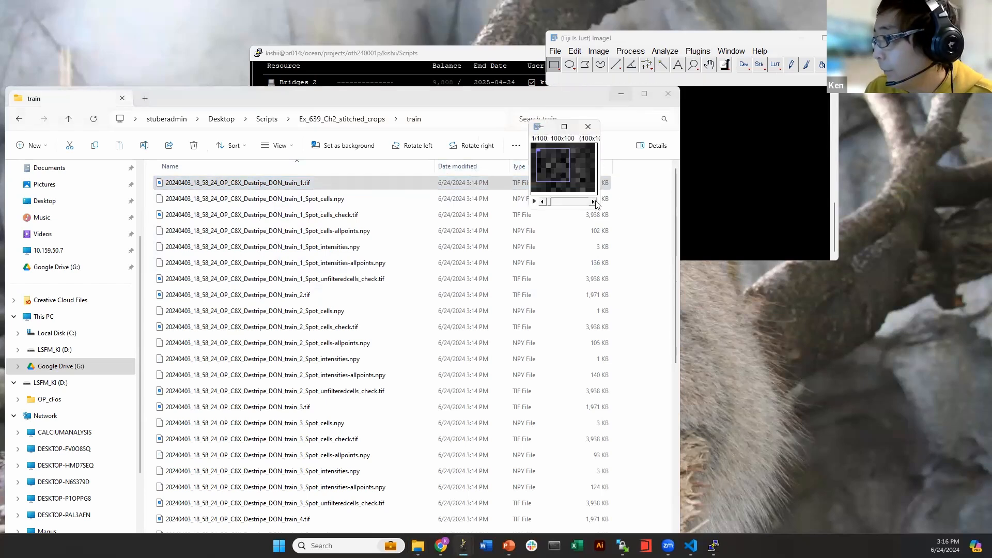
pyautogui.moveTo(599, 208); pyautogui.dragTo(888, 435)
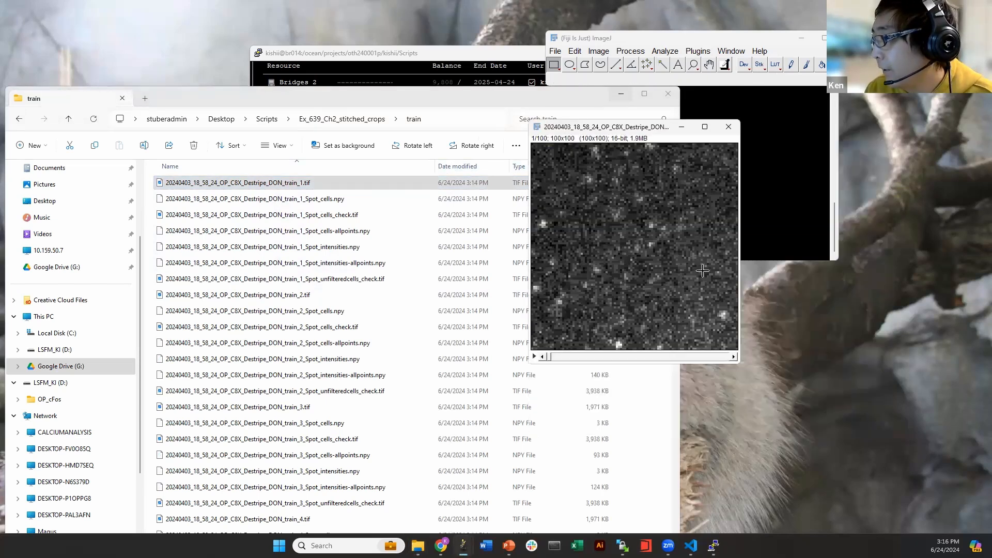
pyautogui.moveTo(551, 357); pyautogui.dragTo(735, 349)
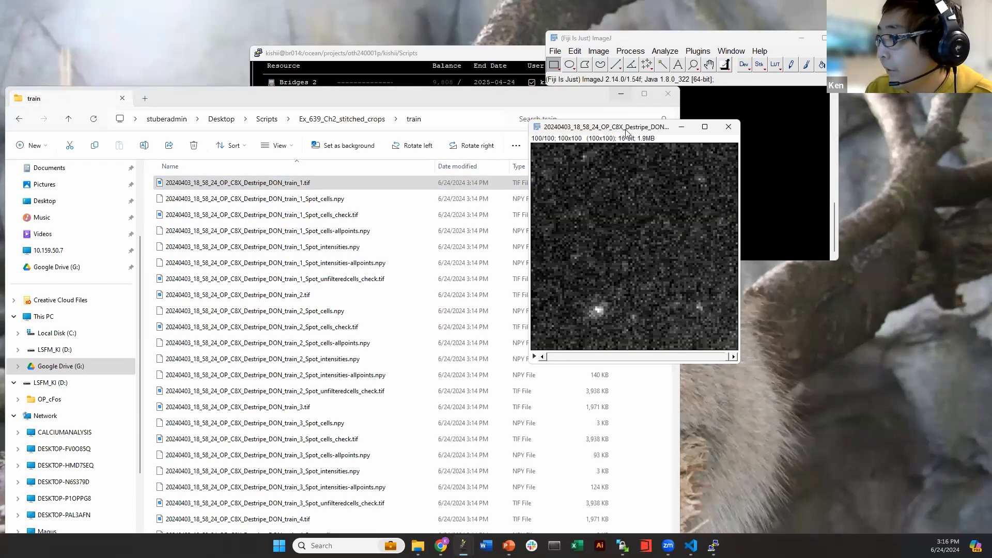
pyautogui.moveTo(610, 126); pyautogui.dragTo(808, 112)
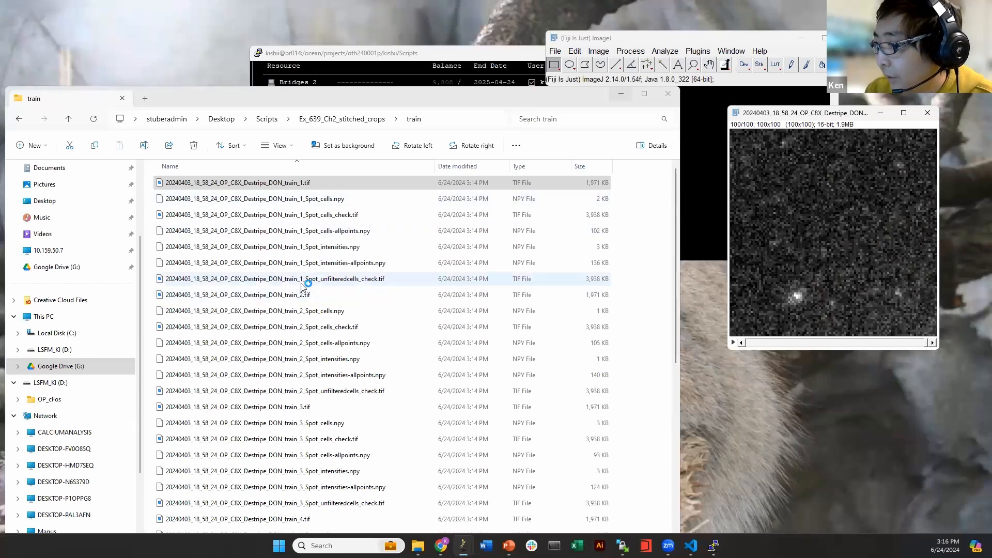
# Try opening train_1_Spot_cells_check.tif in Fiji and dismiss the unsupported-format error
pyautogui.click(315, 219)
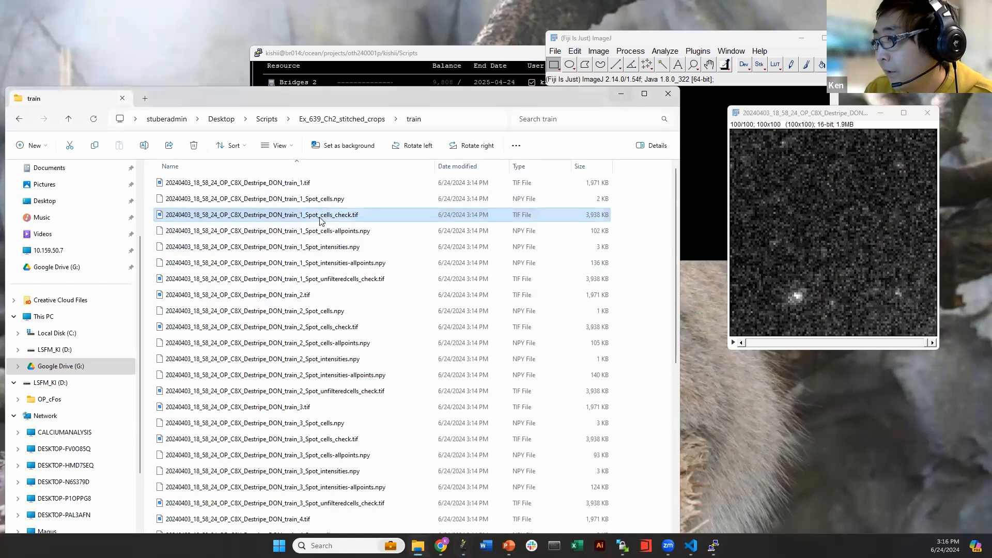
pyautogui.moveTo(231, 219); pyautogui.dragTo(612, 77)
pyautogui.click(495, 180)
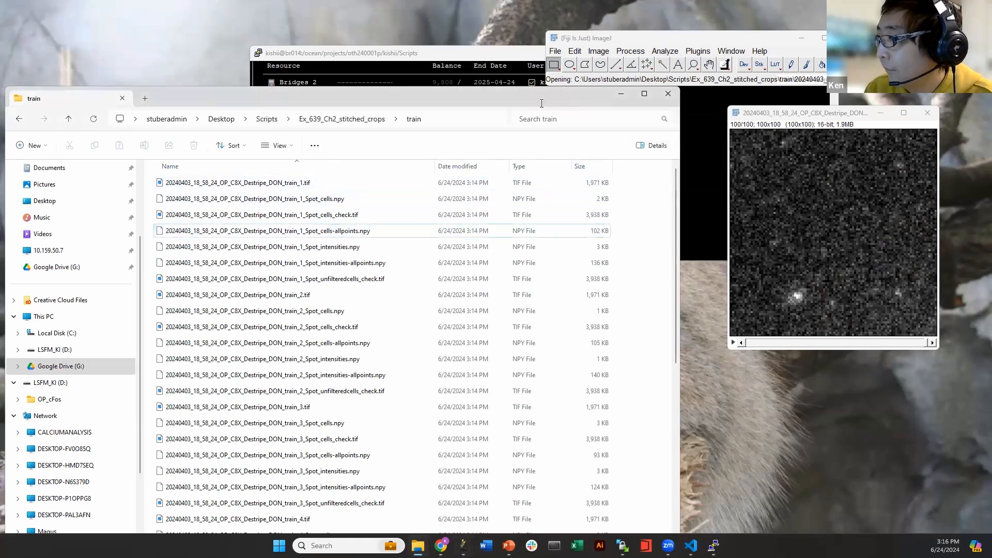
pyautogui.moveTo(541, 104); pyautogui.dragTo(564, 268)
pyautogui.click(495, 170)
pyautogui.moveTo(383, 257); pyautogui.dragTo(355, 110)
pyautogui.click(333, 234)
# Import train_1_Spot_cells_check.tif into Fiji with Bio-Formats
pyautogui.click(553, 51)
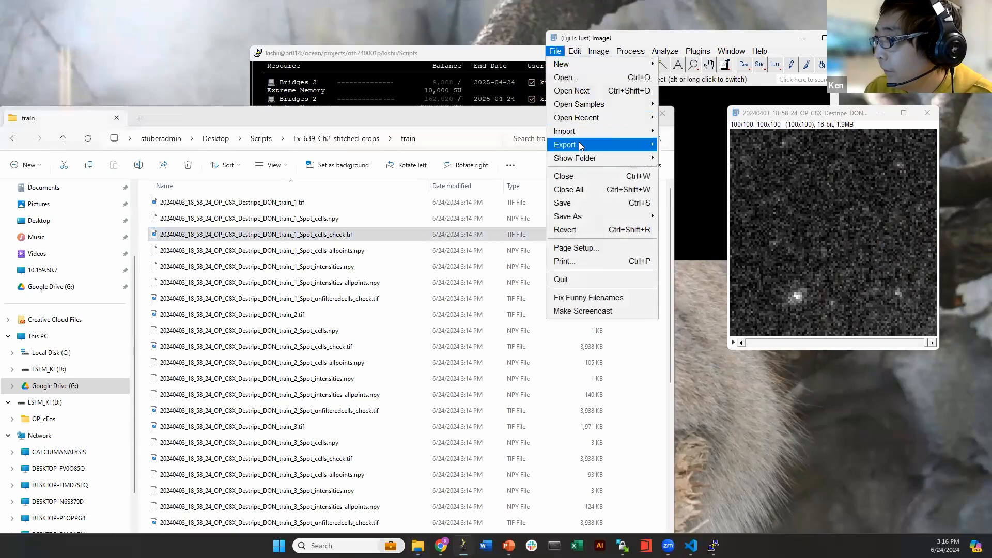
pyautogui.moveTo(578, 131)
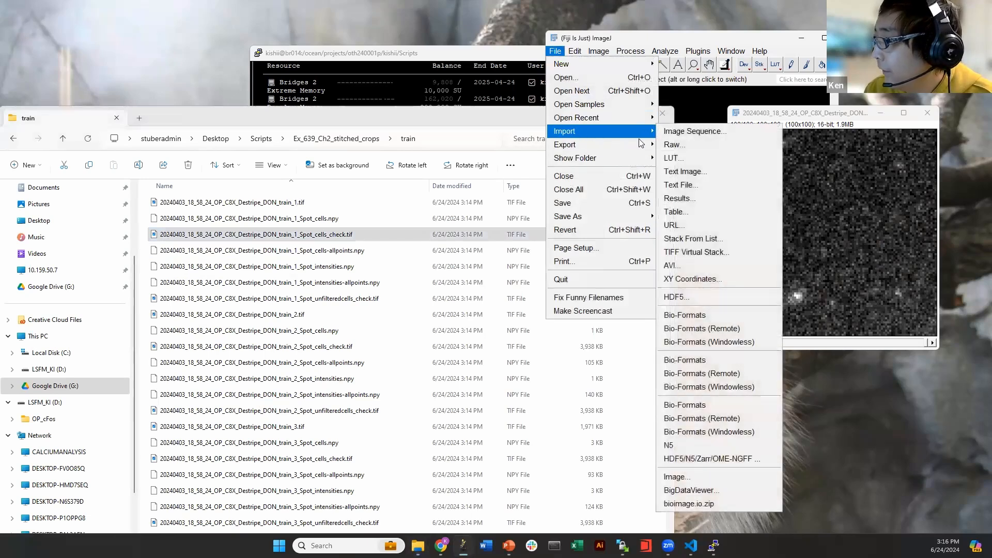
pyautogui.click(693, 315)
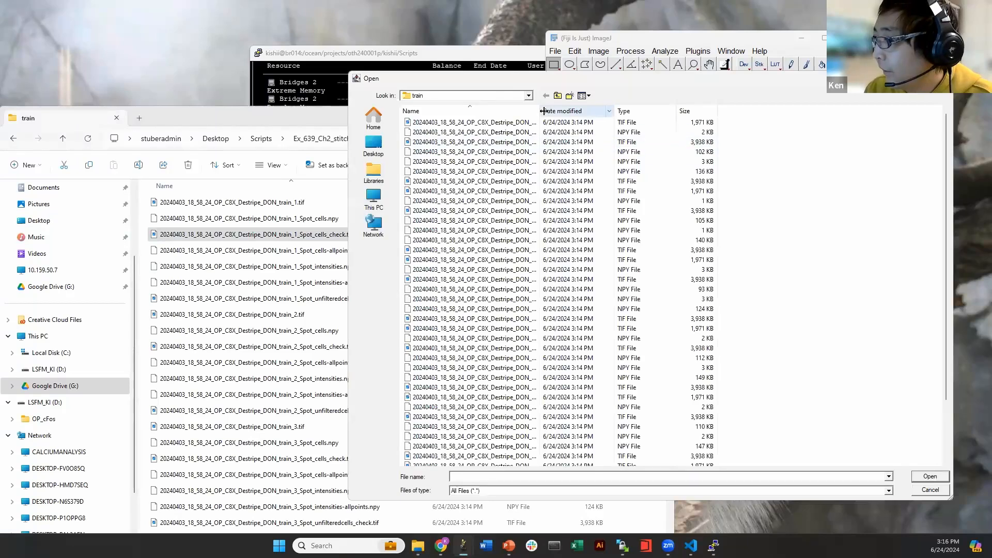
pyautogui.moveTo(540, 111); pyautogui.dragTo(713, 121)
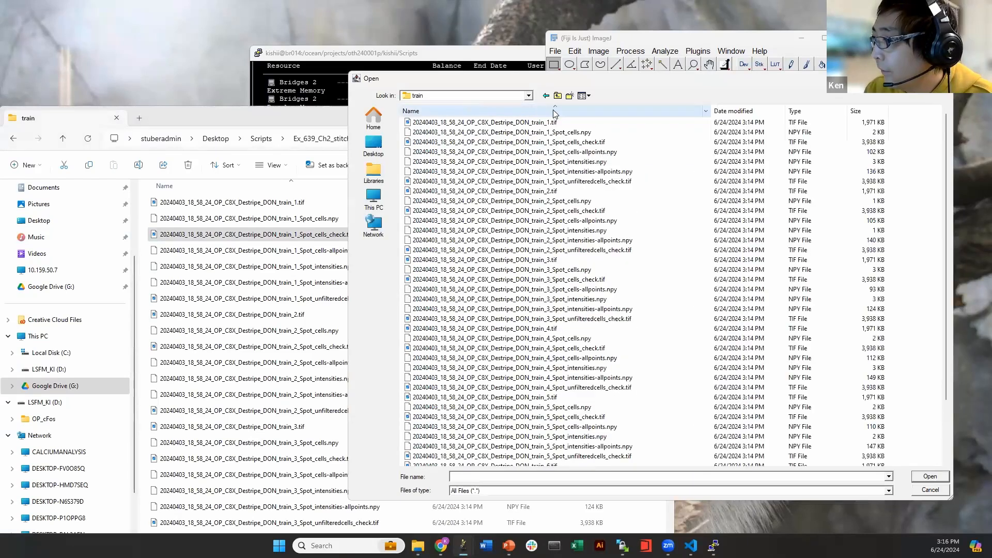
pyautogui.click(493, 144)
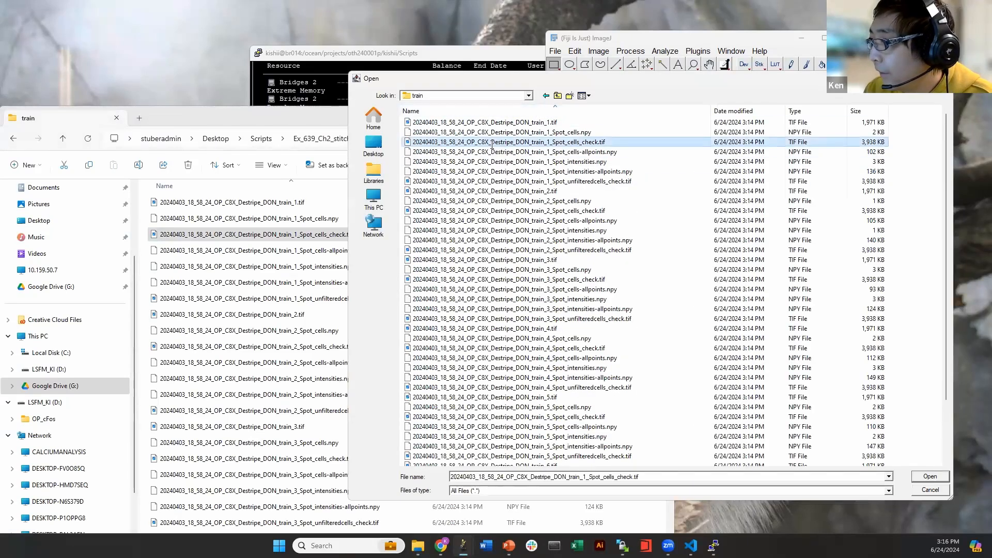
pyautogui.doubleClick(493, 145)
pyautogui.click(648, 326)
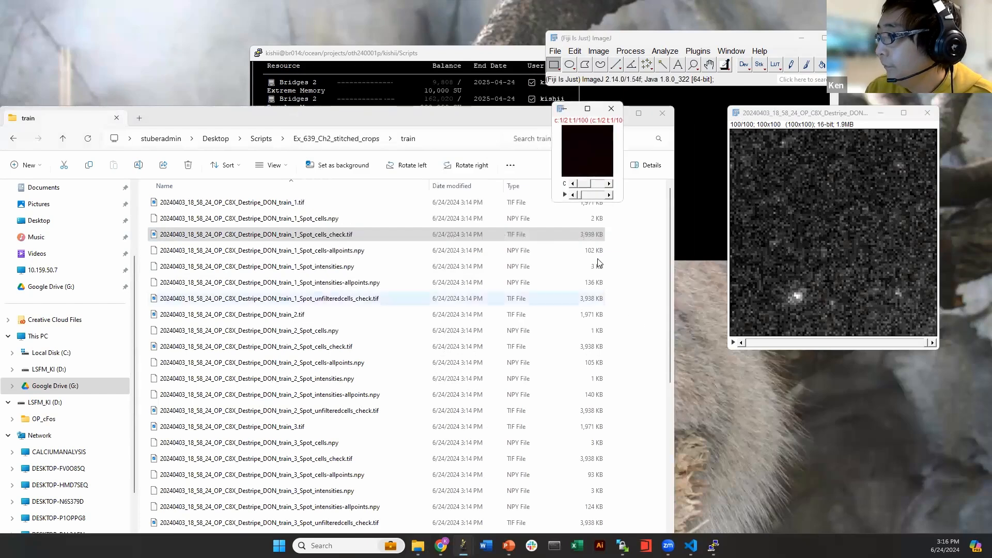
# Enlarge the two-channel stack and scrub its time frames on channels 1 and 2, ending at t 9
pyautogui.scroll(4, 587, 153)
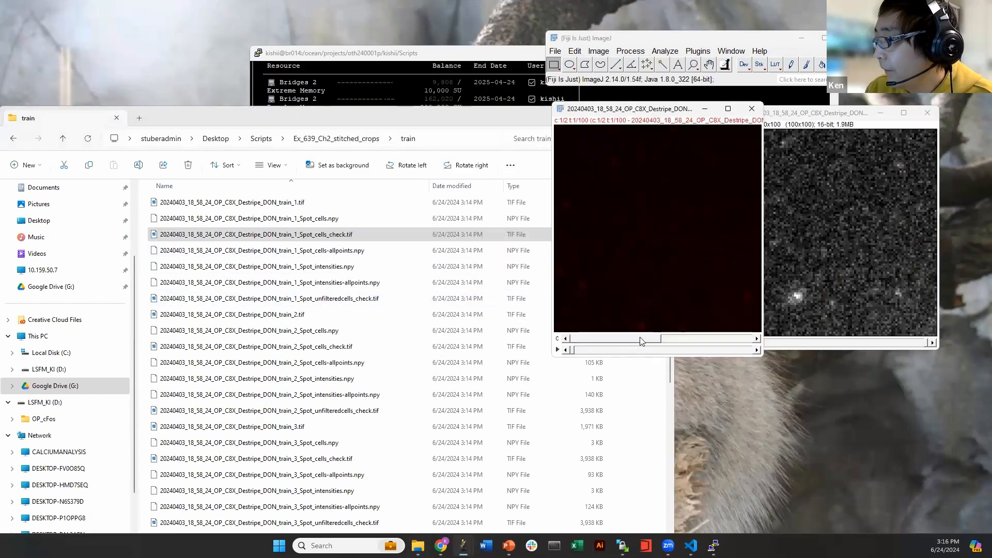
pyautogui.moveTo(604, 109); pyautogui.dragTo(421, 116)
pyautogui.moveTo(389, 359); pyautogui.dragTo(443, 360)
pyautogui.click(489, 346)
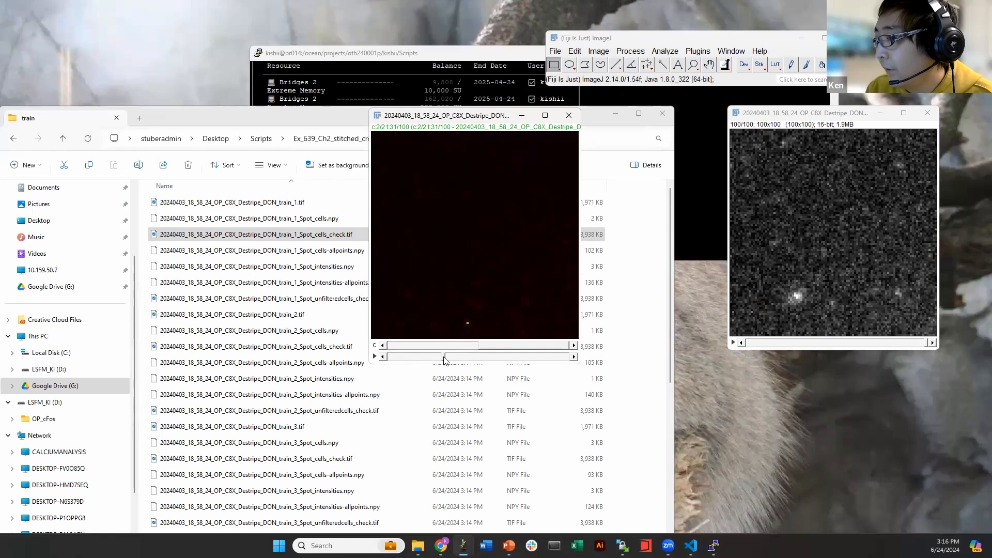
pyautogui.moveTo(474, 360); pyautogui.dragTo(523, 352)
pyautogui.moveTo(432, 354); pyautogui.dragTo(408, 357)
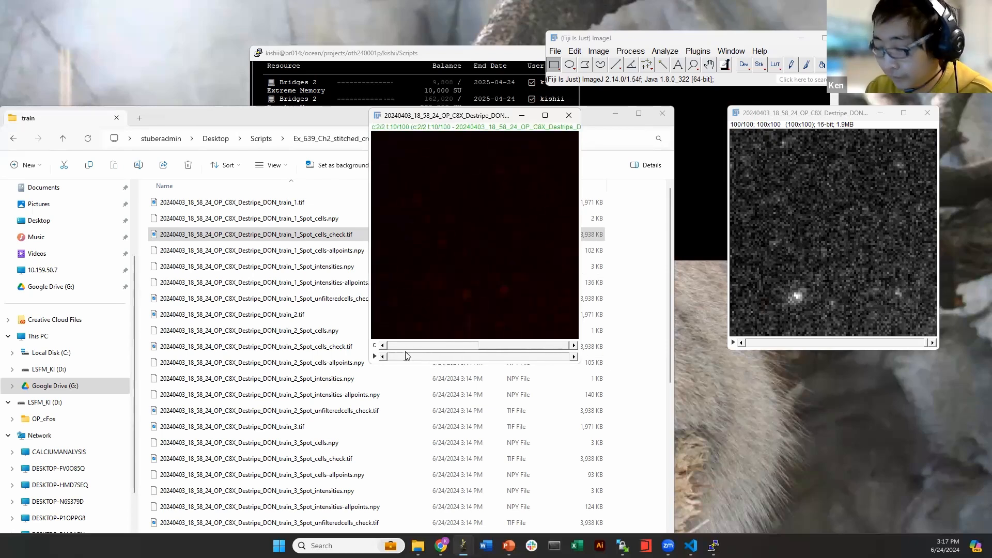
pyautogui.click(598, 51)
# Brighten the red channel 1 via Color Balance by lowering Maximum, viewing frame 17
pyautogui.moveTo(614, 82)
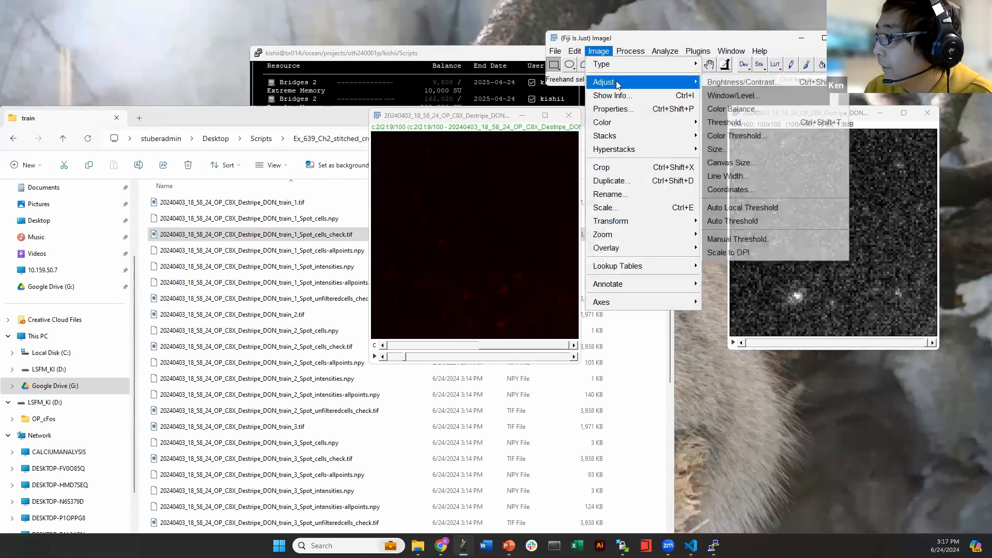
pyautogui.click(744, 110)
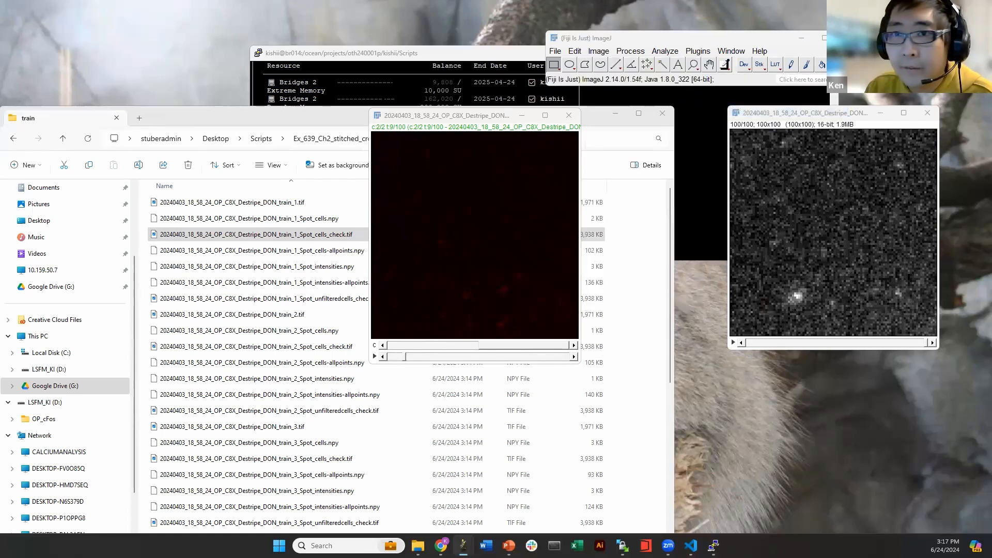
pyautogui.click(429, 346)
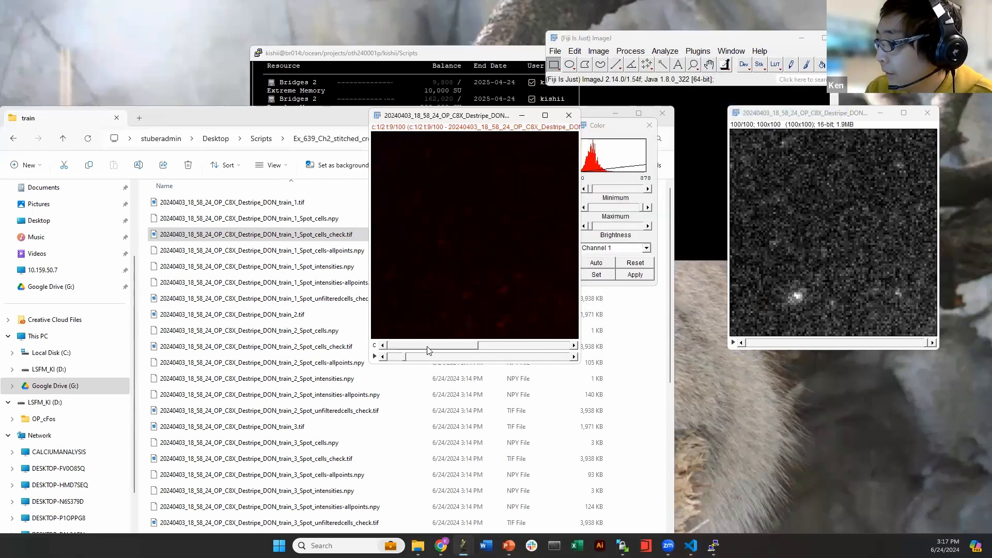
pyautogui.moveTo(643, 207); pyautogui.dragTo(623, 211)
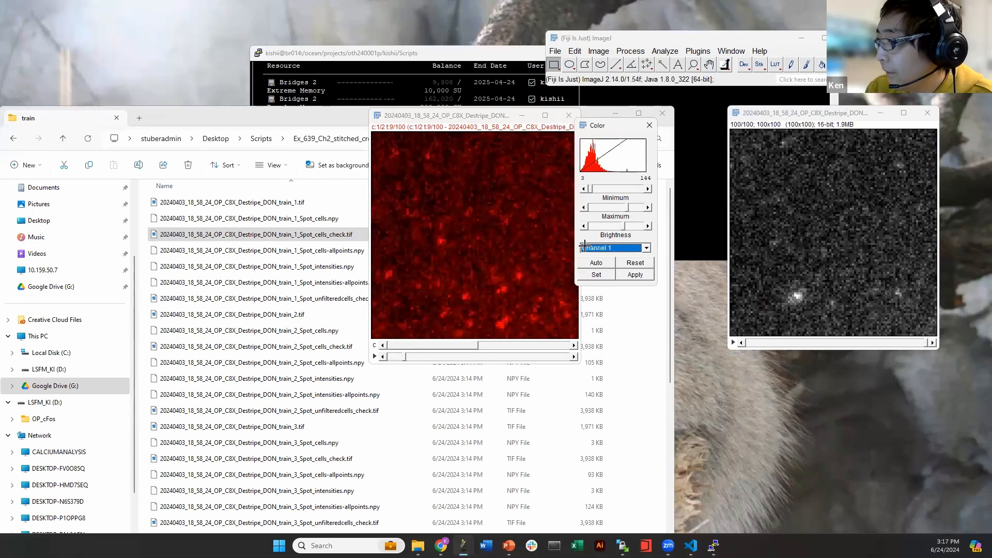
pyautogui.moveTo(405, 357); pyautogui.dragTo(553, 347)
pyautogui.moveTo(385, 115); pyautogui.dragTo(292, 106)
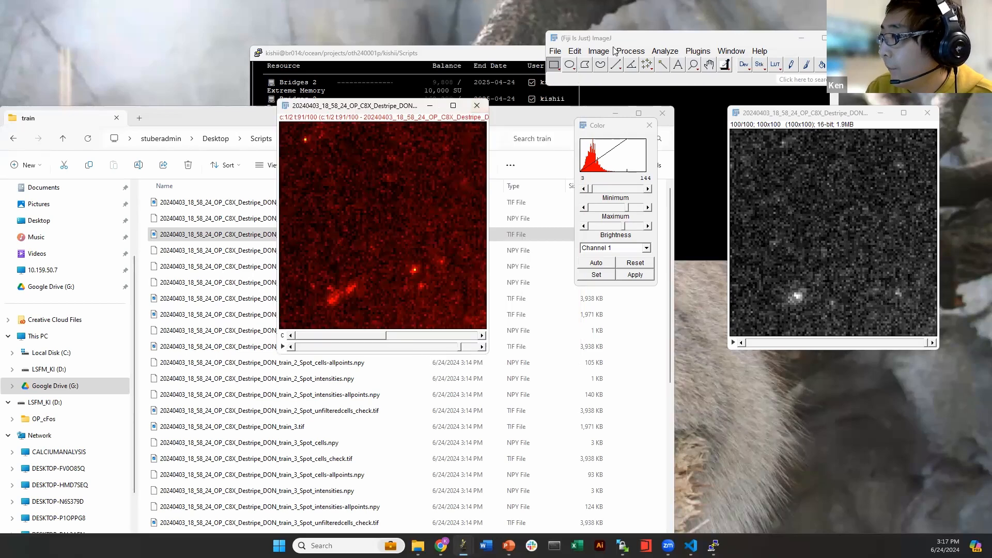
# Make a Max Intensity Z projection of slices 1–100, then reset and lower its maximum
pyautogui.click(598, 51)
pyautogui.moveTo(627, 137)
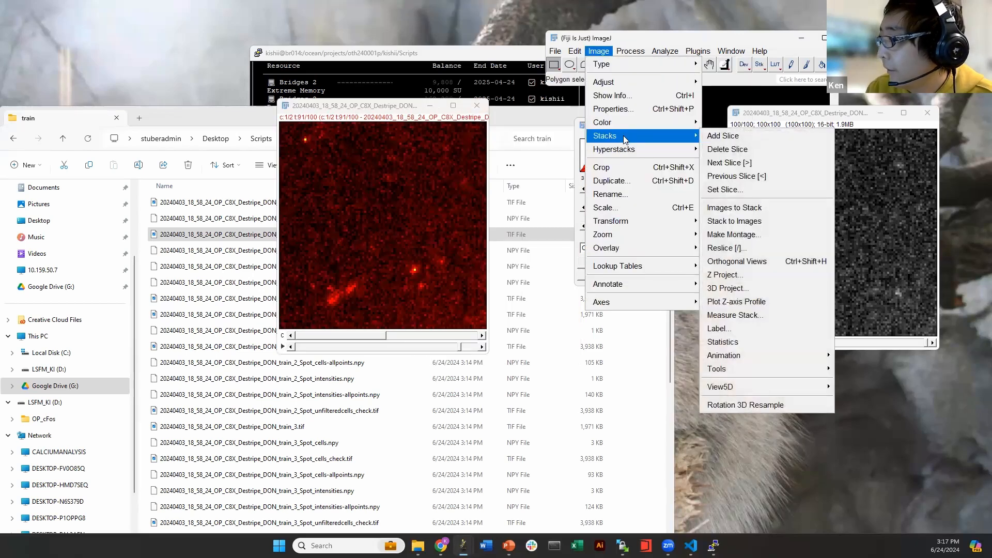
pyautogui.click(732, 277)
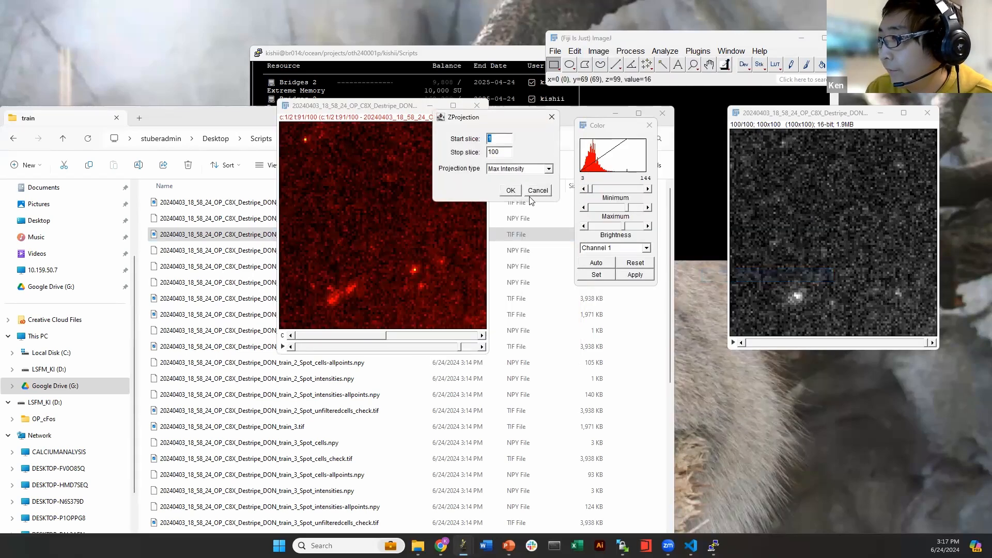
pyautogui.click(510, 190)
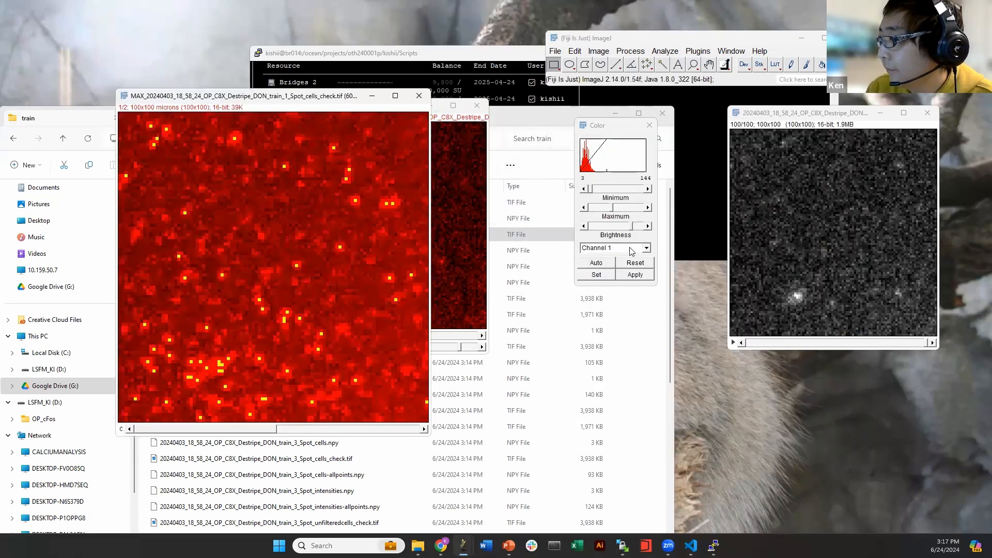
pyautogui.click(631, 263)
pyautogui.moveTo(623, 209); pyautogui.dragTo(610, 208)
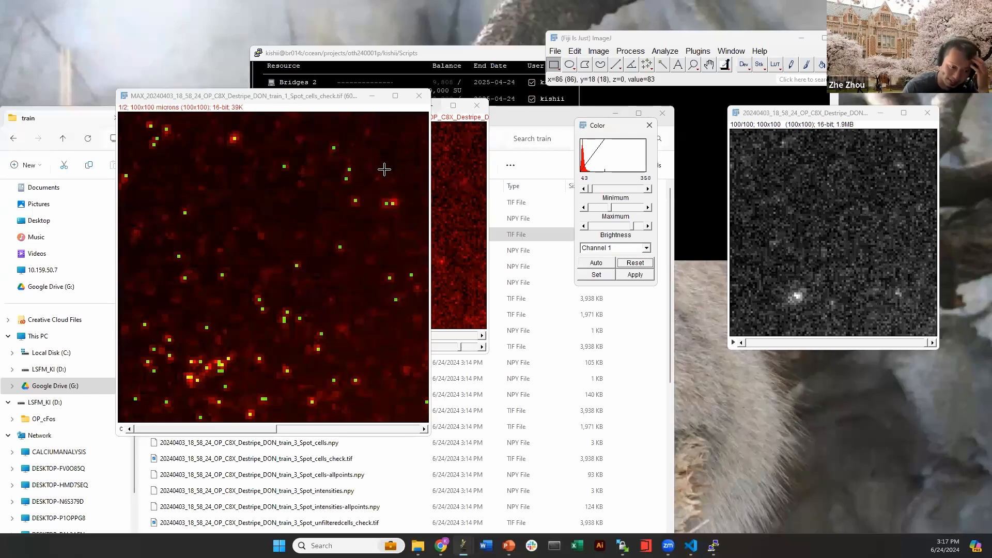
pyautogui.press('-')
# Close the original stack and color dialog, reposition the projection, and return Explorer to Scripts
pyautogui.click(477, 105)
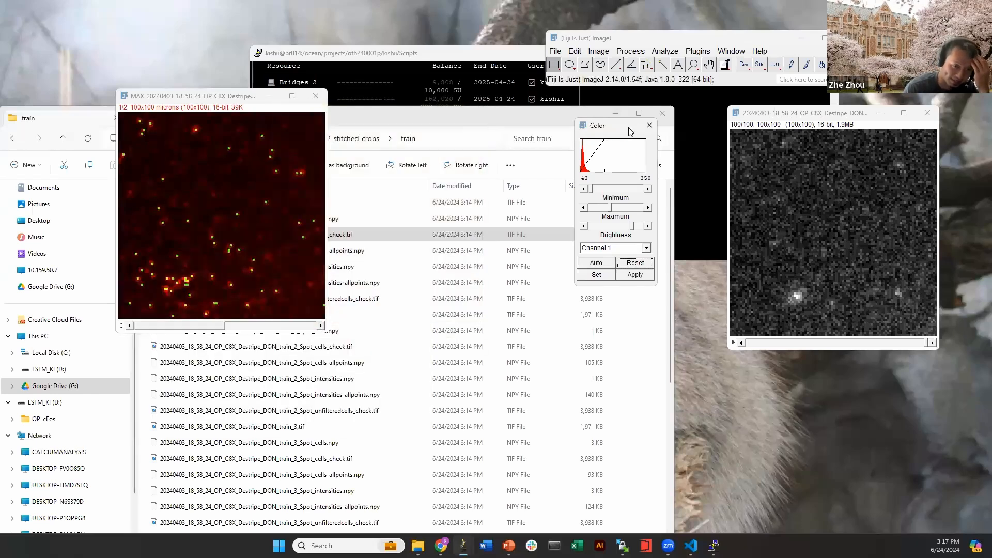
pyautogui.click(647, 126)
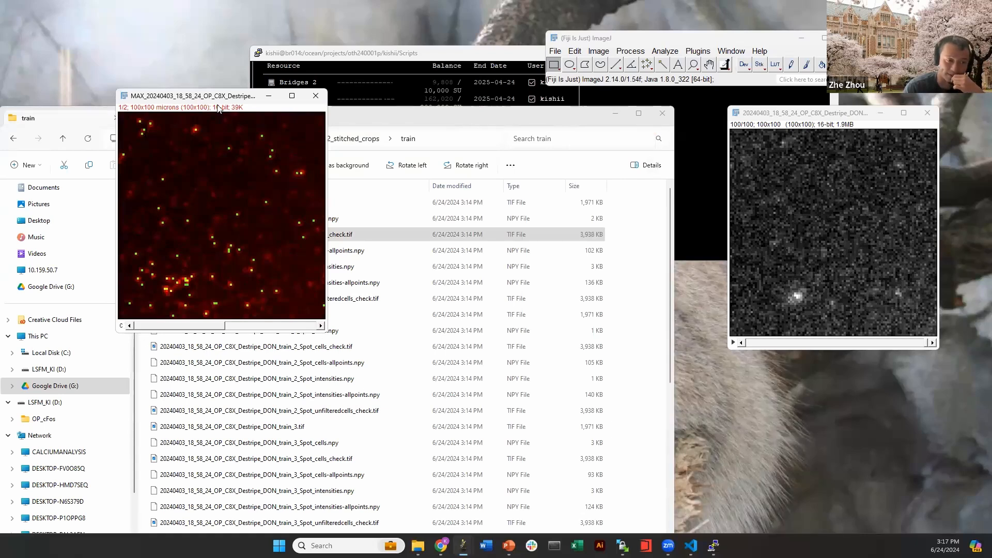
pyautogui.moveTo(218, 108); pyautogui.dragTo(613, 125)
pyautogui.press('-')
pyautogui.press('-')
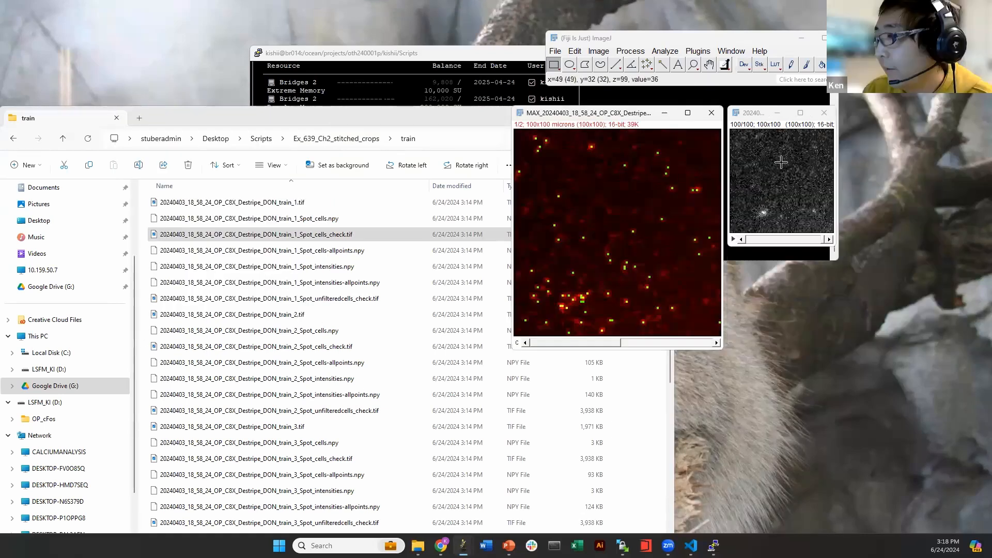
pyautogui.press('+')
pyautogui.press('+')
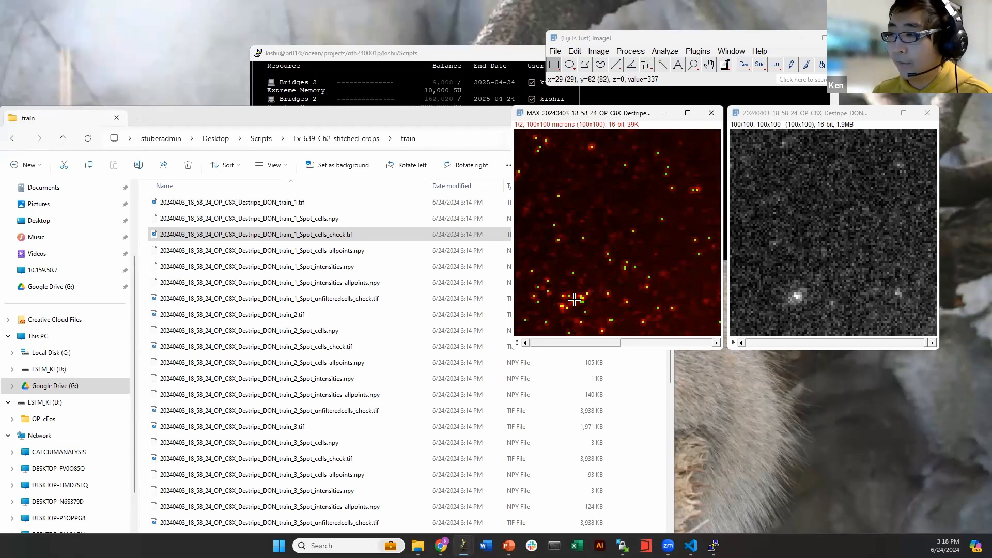
pyautogui.click(259, 118)
pyautogui.click(260, 139)
# Confirm thresholdParameter A2 (500,35000) and B2 (2,2) in variable_file.xlsx, then close Excel and both Fiji images
pyautogui.doubleClick(186, 332)
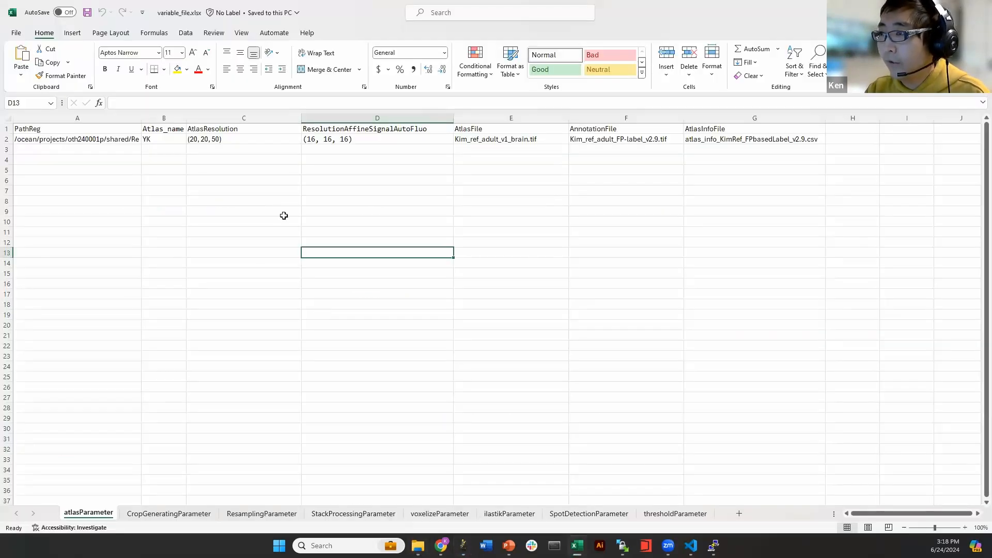
pyautogui.click(339, 272)
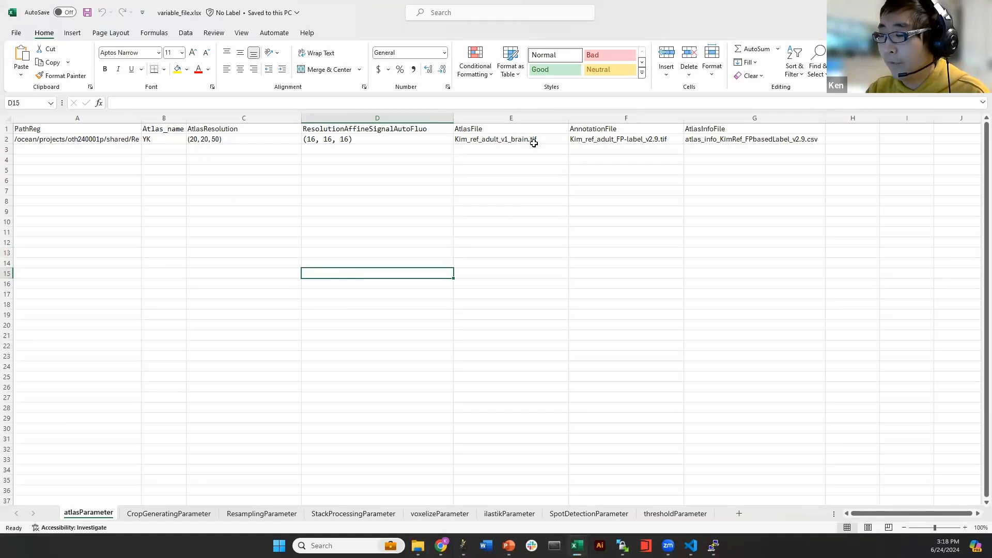
pyautogui.click(655, 514)
pyautogui.click(53, 140)
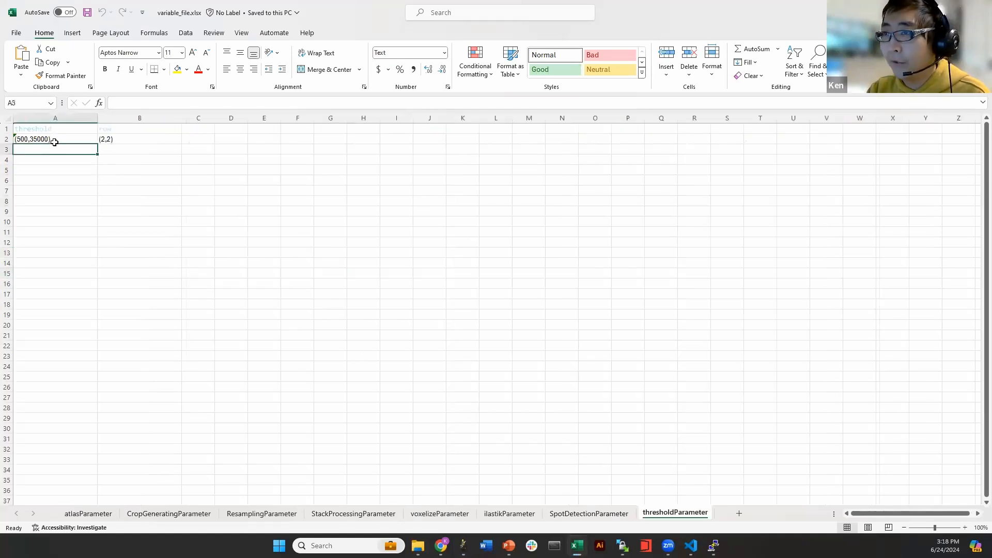
pyautogui.click(156, 139)
pyautogui.click(153, 210)
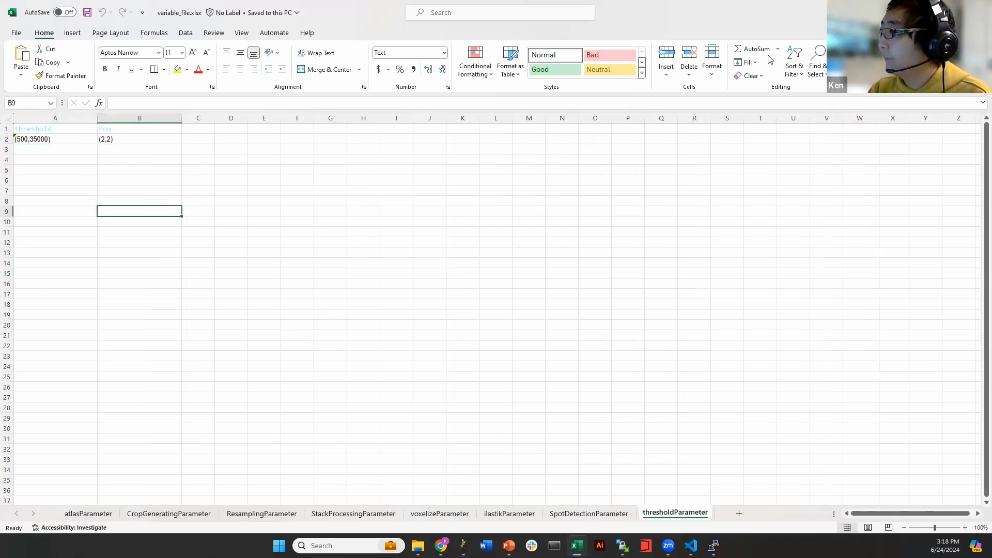
pyautogui.click(979, 11)
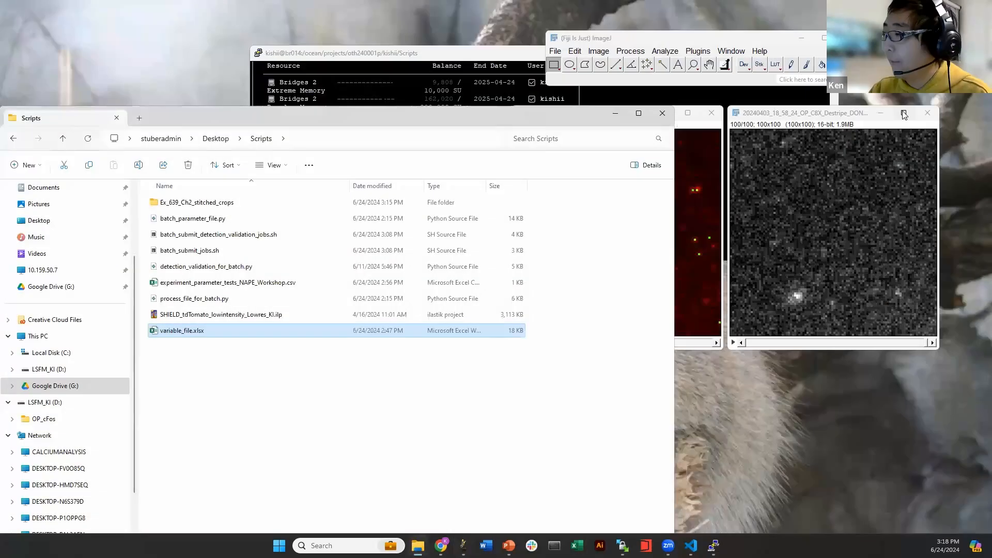
pyautogui.click(930, 111)
pyautogui.click(713, 111)
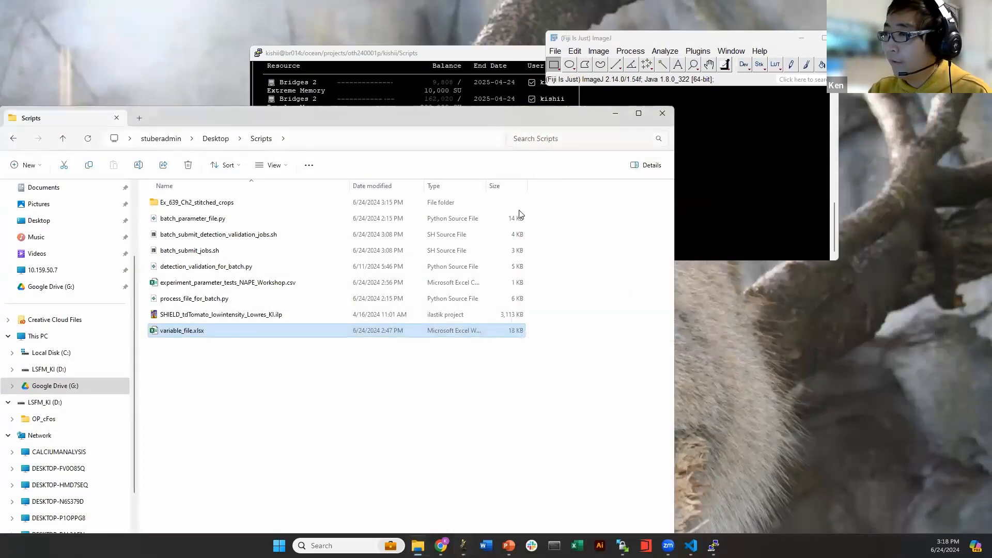
# Browse into Ex_639_Ch2_stitched_crops, glance at test, then open the train folder
pyautogui.doubleClick(206, 202)
pyautogui.doubleClick(172, 208)
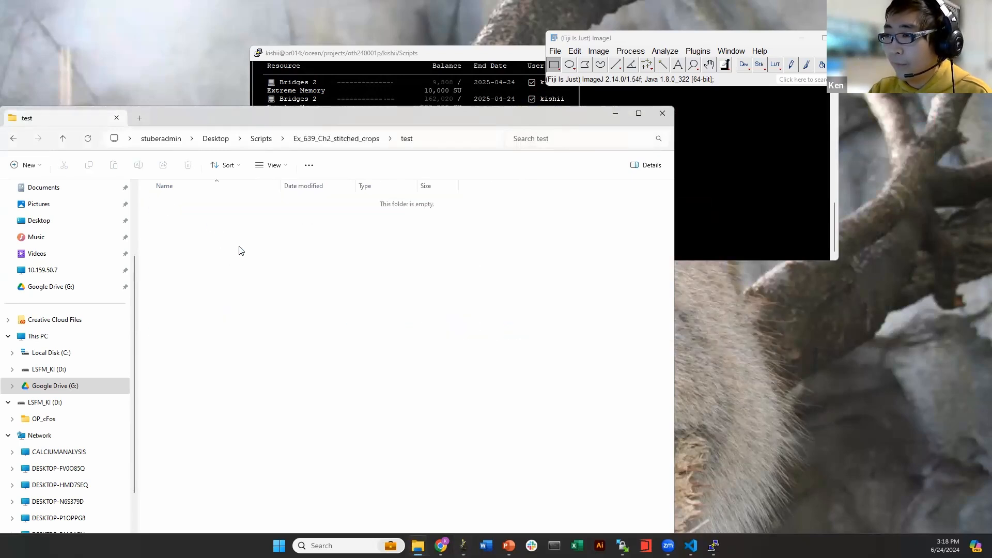
pyautogui.click(335, 139)
pyautogui.doubleClick(165, 220)
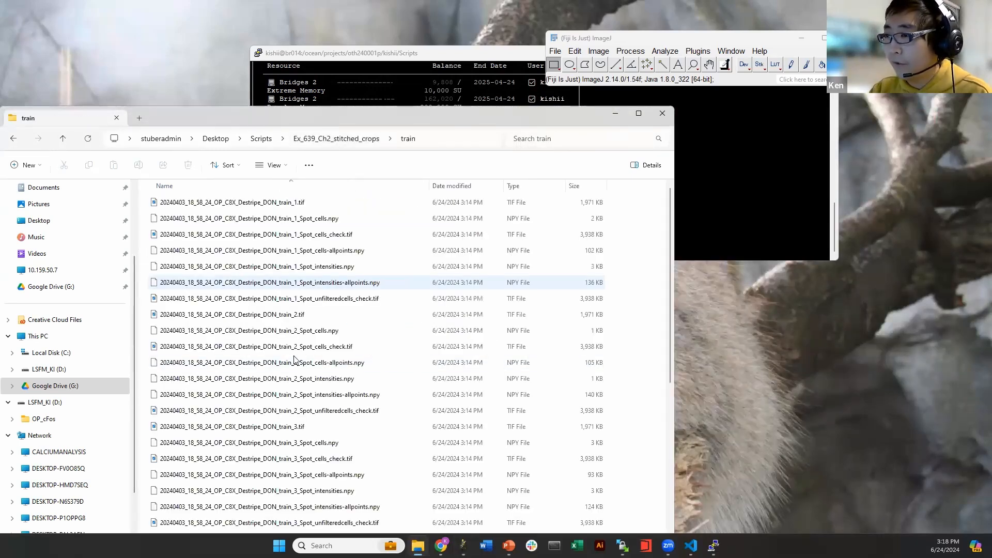
pyautogui.scroll(-5, 279, 336)
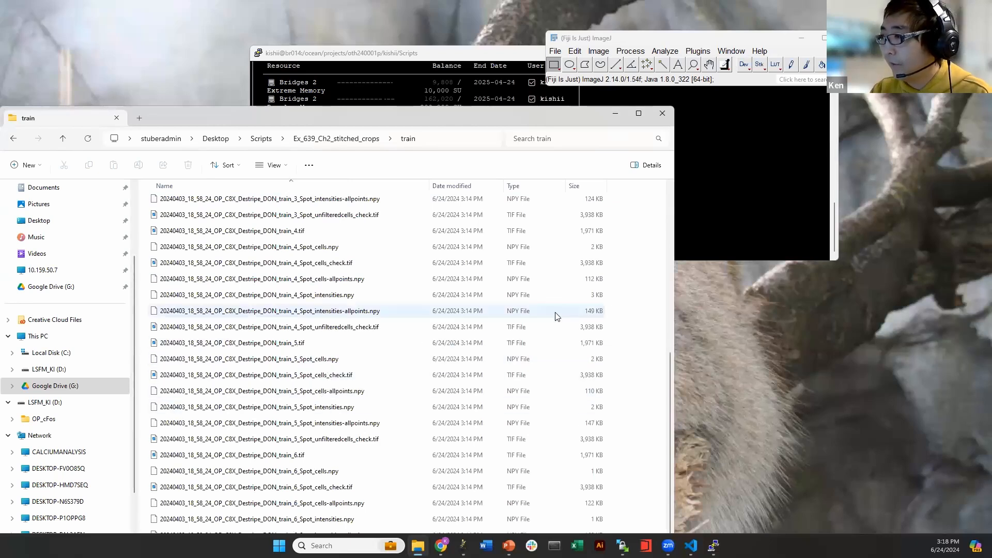
# Inspect train_4.tif in Fiji zoomed in across later slices, then minimize Explorer and close it
pyautogui.click(258, 263)
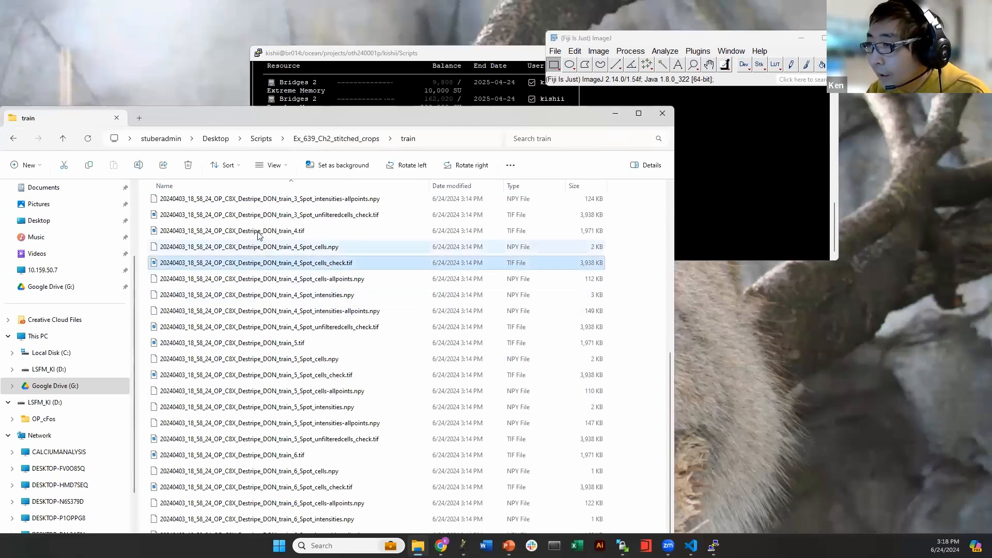
pyautogui.doubleClick(243, 230)
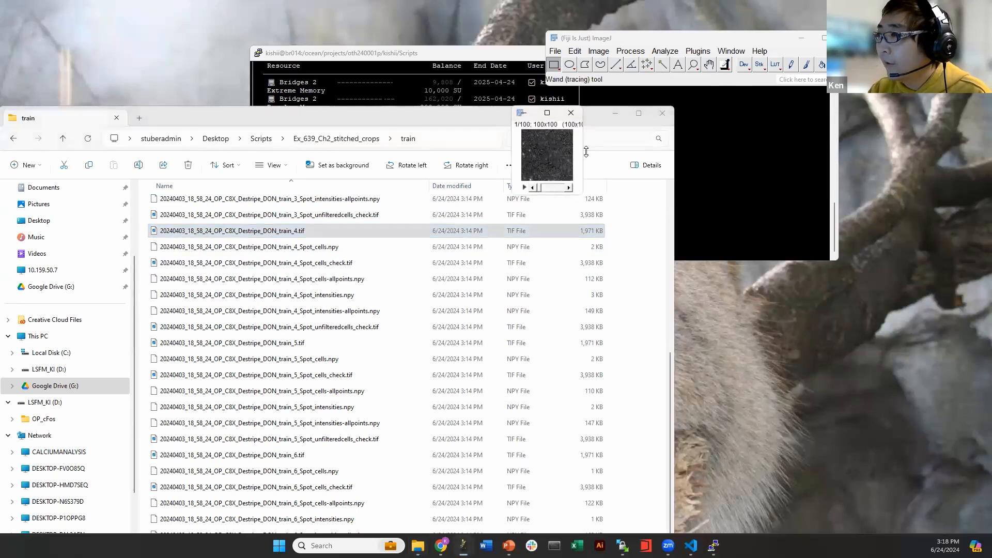
pyautogui.press('+')
pyautogui.moveTo(532, 291); pyautogui.dragTo(570, 290)
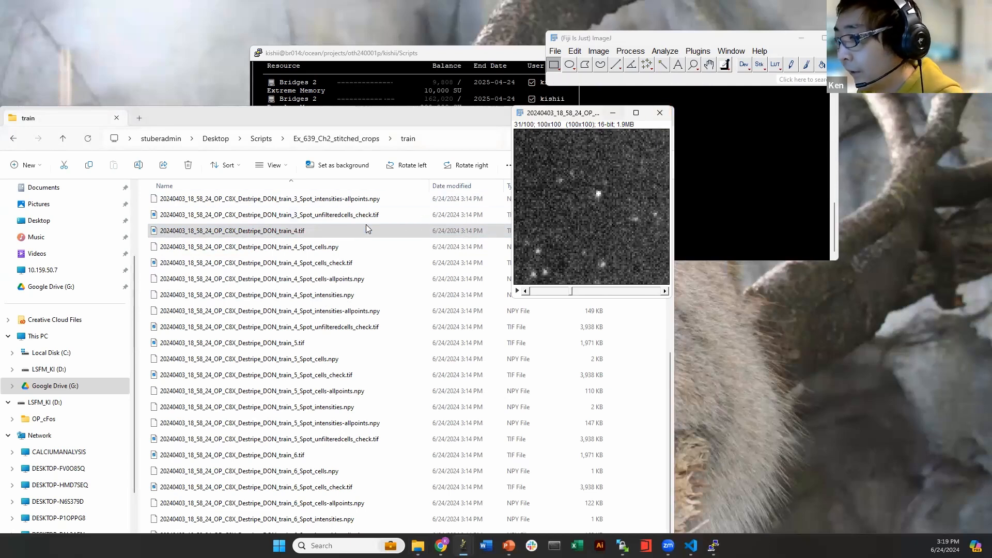
pyautogui.click(349, 263)
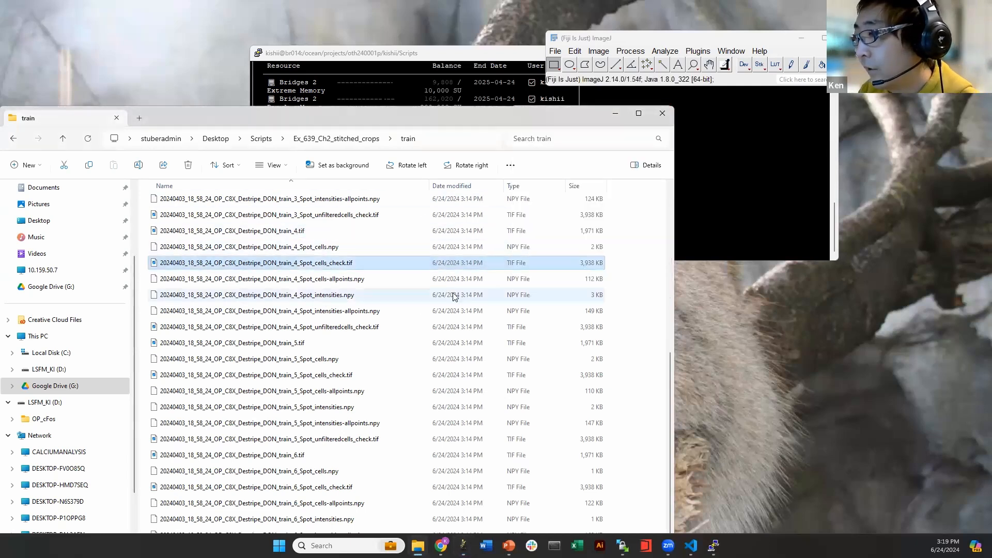
pyautogui.click(615, 115)
pyautogui.click(660, 114)
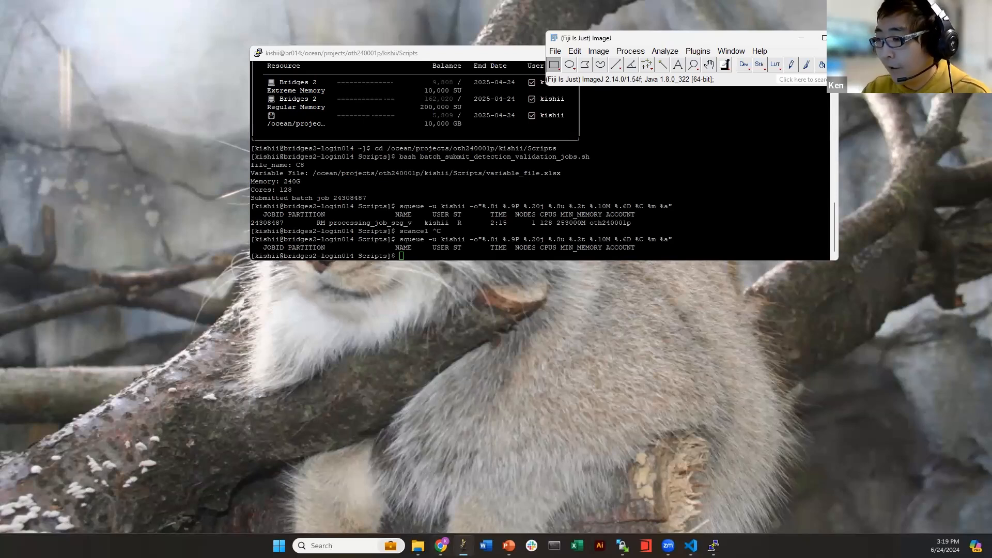
# Bring up WinSCP, look through the remote train folder and return to the C8X _DONE dataset folder
pyautogui.click(464, 546)
pyautogui.click(463, 546)
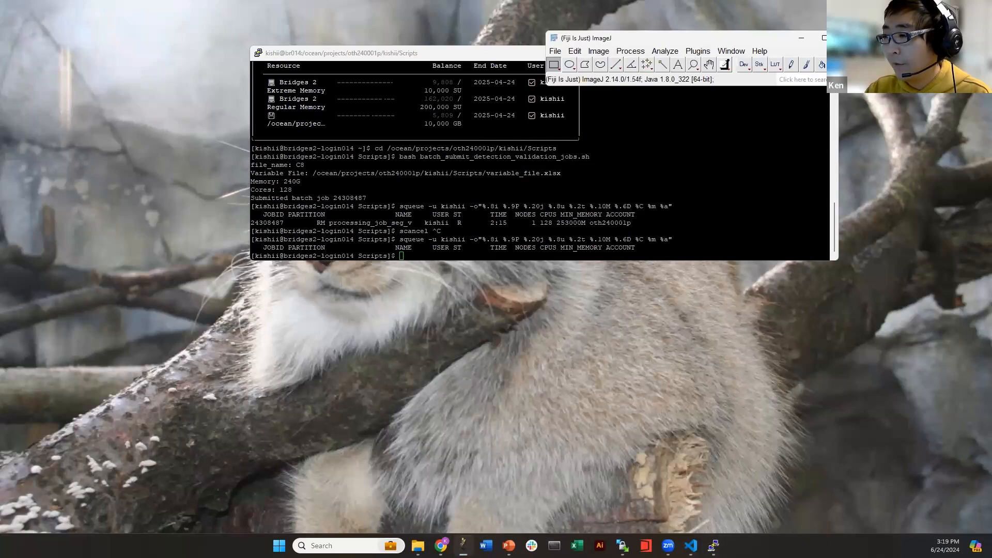
pyautogui.click(621, 545)
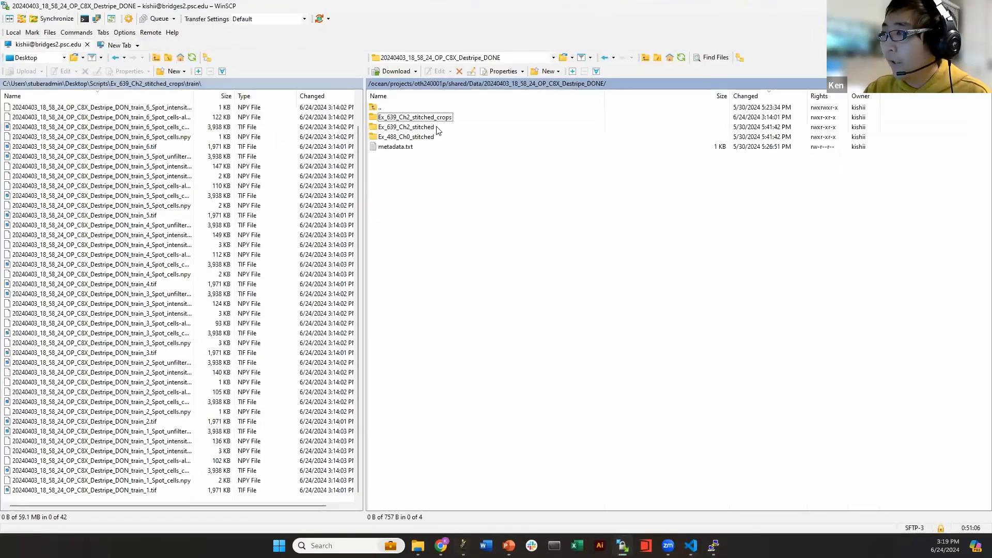
pyautogui.doubleClick(421, 120)
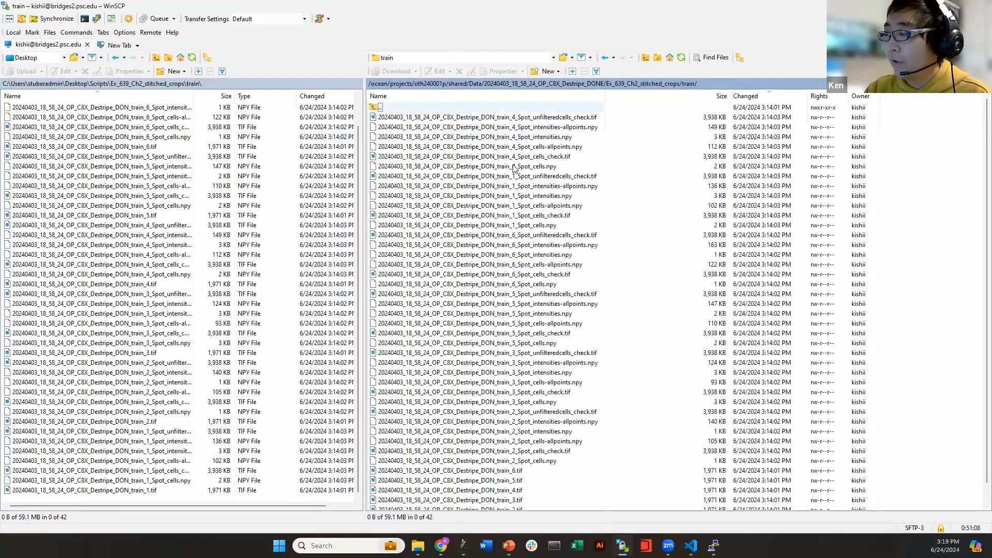
pyautogui.scroll(-1, 473, 233)
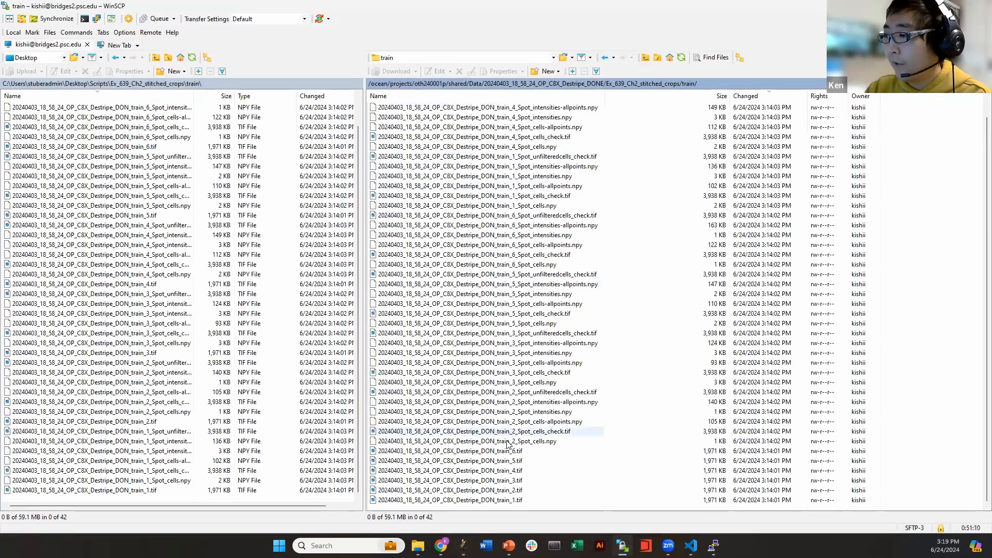
pyautogui.click(604, 441)
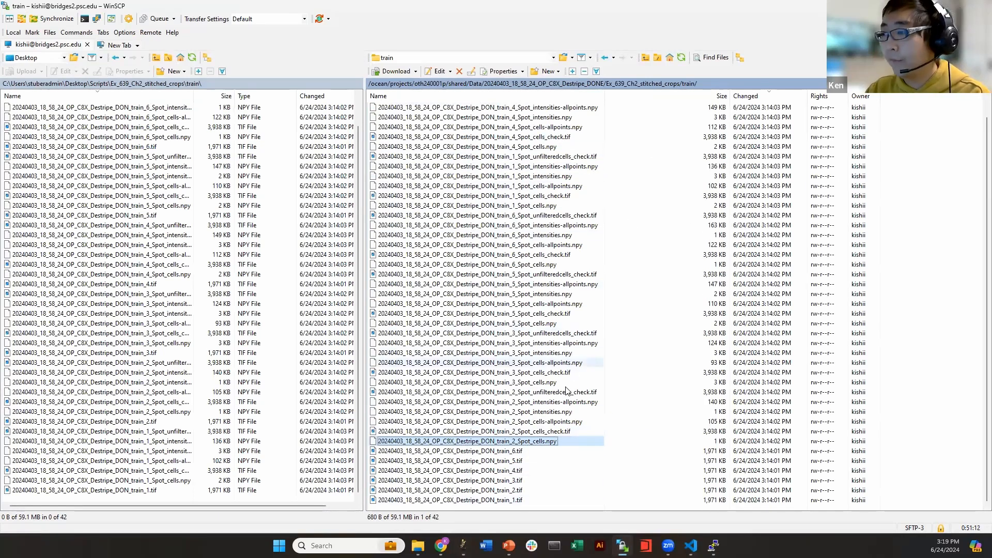
pyautogui.scroll(1, 584, 361)
pyautogui.press('BackSpace')
pyautogui.press('BackSpace')
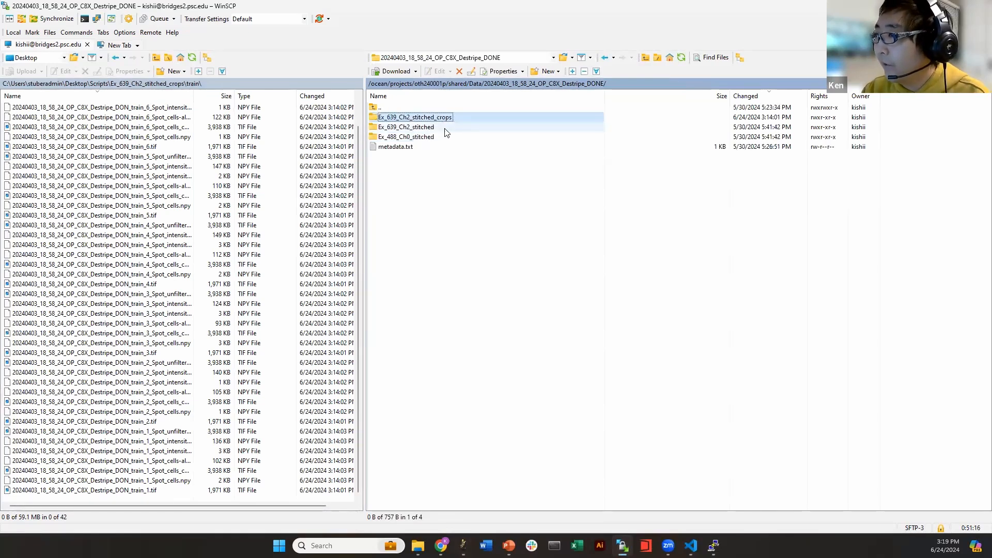
# Copy the crops folder name and create Ex_639_Ch2_stitched_crops in shared/Data/20240227_23_00_56_OP_S2J_Destripe_DONE
pyautogui.press('F2')
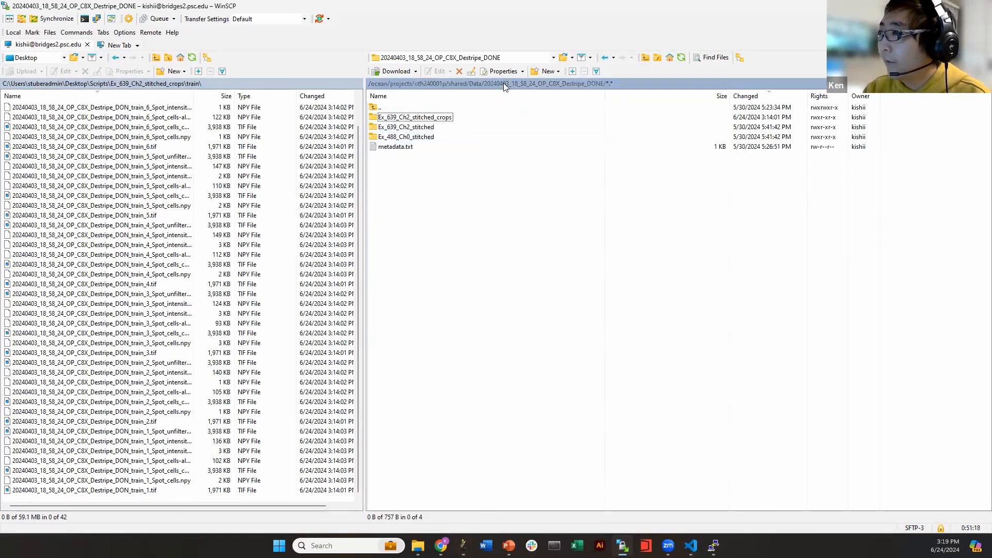
pyautogui.click(467, 85)
pyautogui.doubleClick(395, 146)
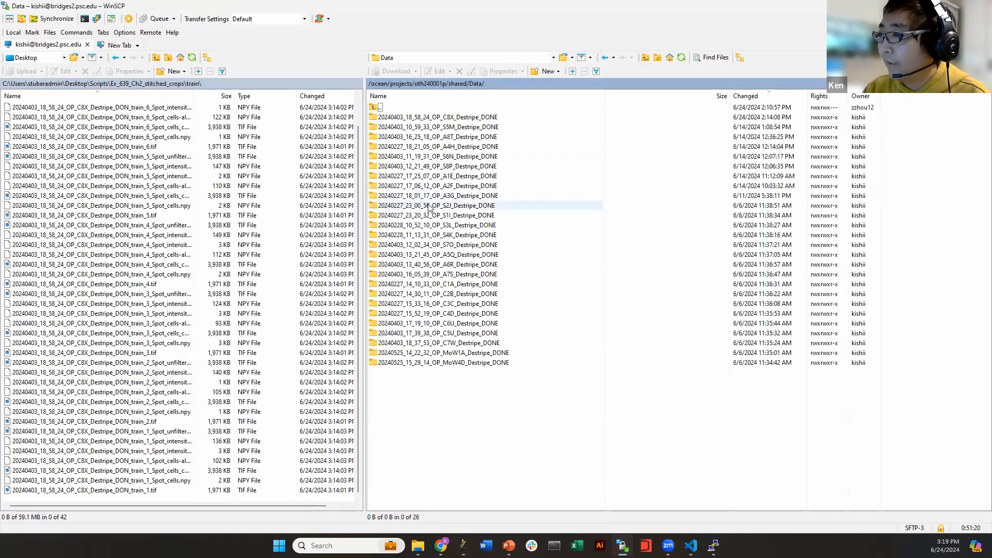
pyautogui.doubleClick(428, 204)
pyautogui.click(540, 73)
pyautogui.click(443, 175)
pyautogui.click(548, 71)
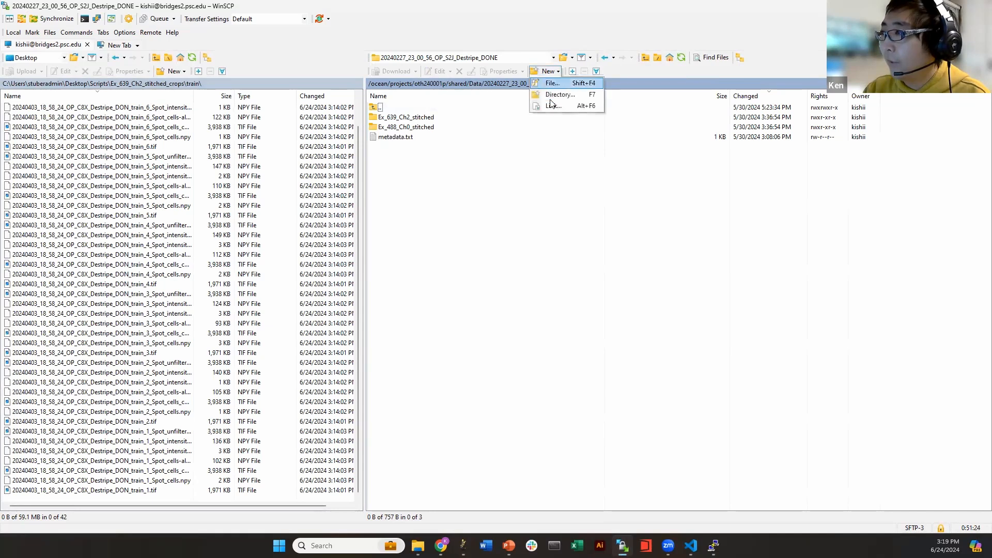
pyautogui.click(559, 95)
pyautogui.hotkey('ctrl', 'v')
pyautogui.click(472, 326)
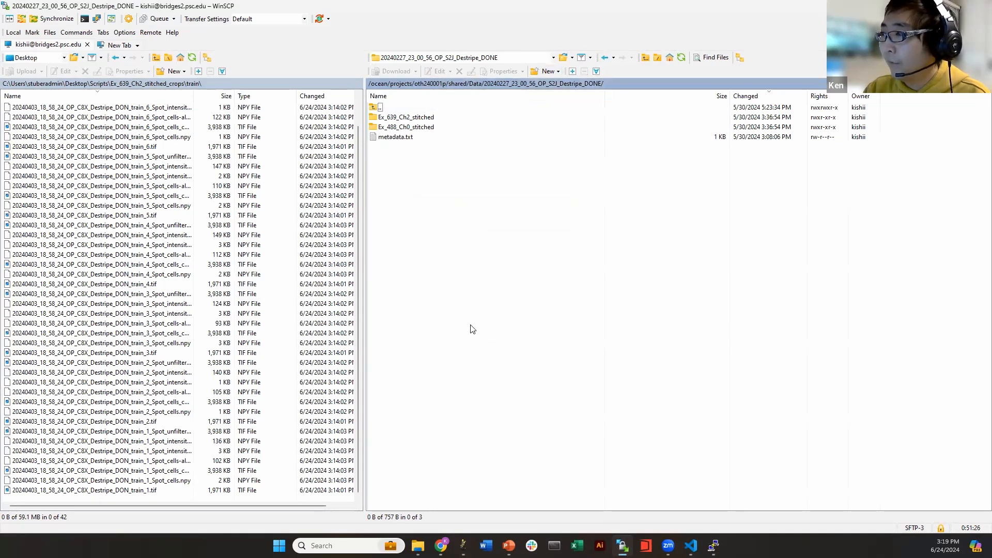
# Create a train directory inside the new remote Ex_639_Ch2_stitched_crops folder
pyautogui.doubleClick(413, 116)
pyautogui.click(547, 72)
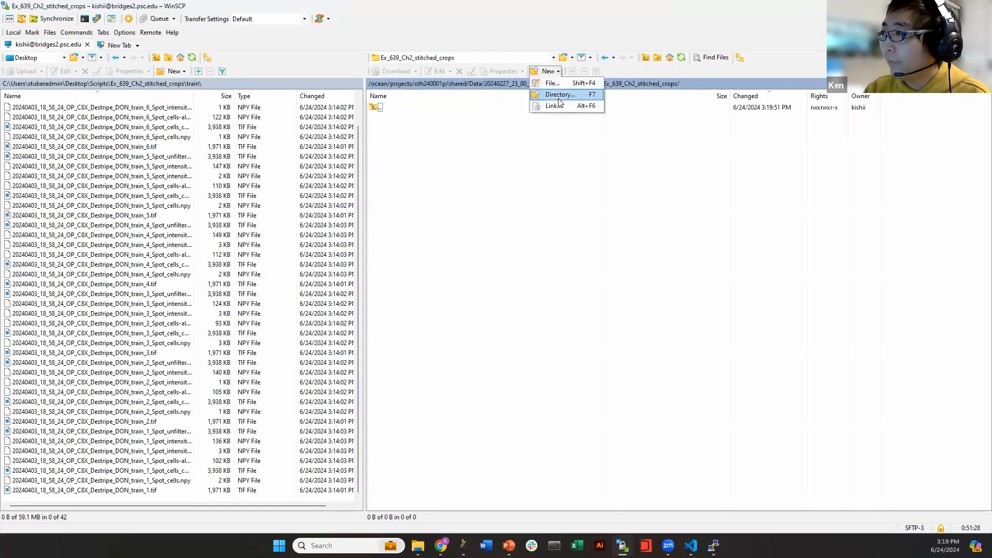
pyautogui.click(558, 97)
pyautogui.write('train')
pyautogui.press('Return')
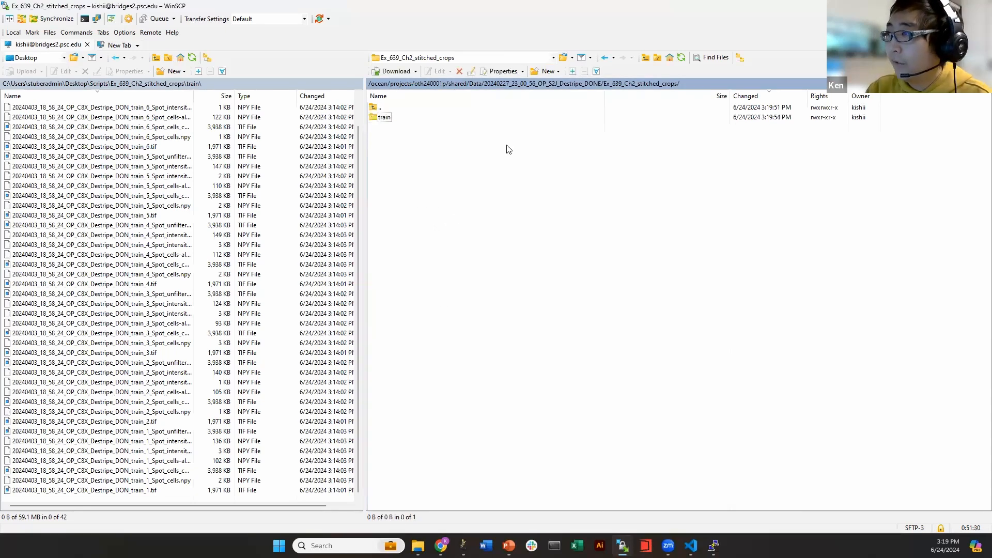
# Create a test directory beside train in the remote crops folder and open it
pyautogui.click(547, 71)
pyautogui.click(558, 96)
pyautogui.write('test')
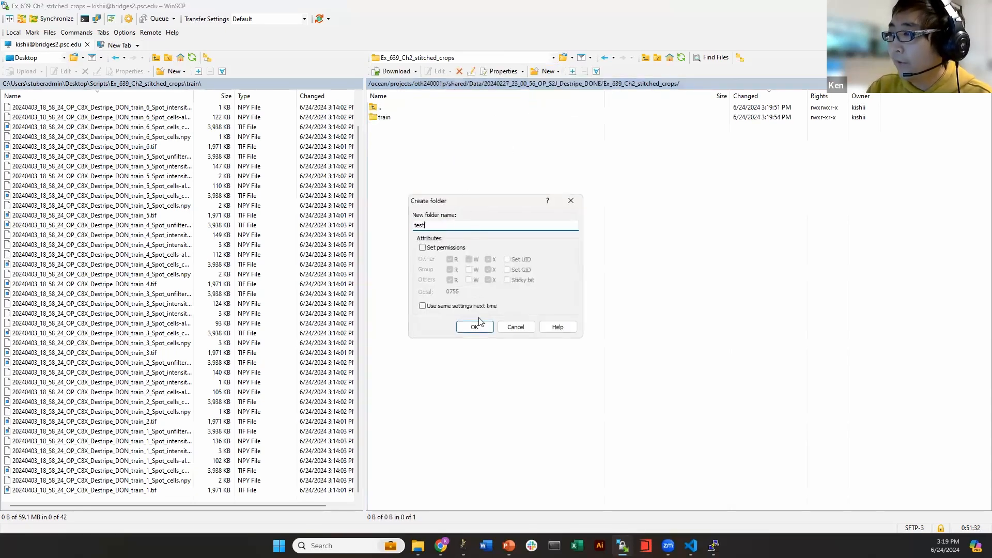
pyautogui.click(475, 326)
pyautogui.doubleClick(389, 118)
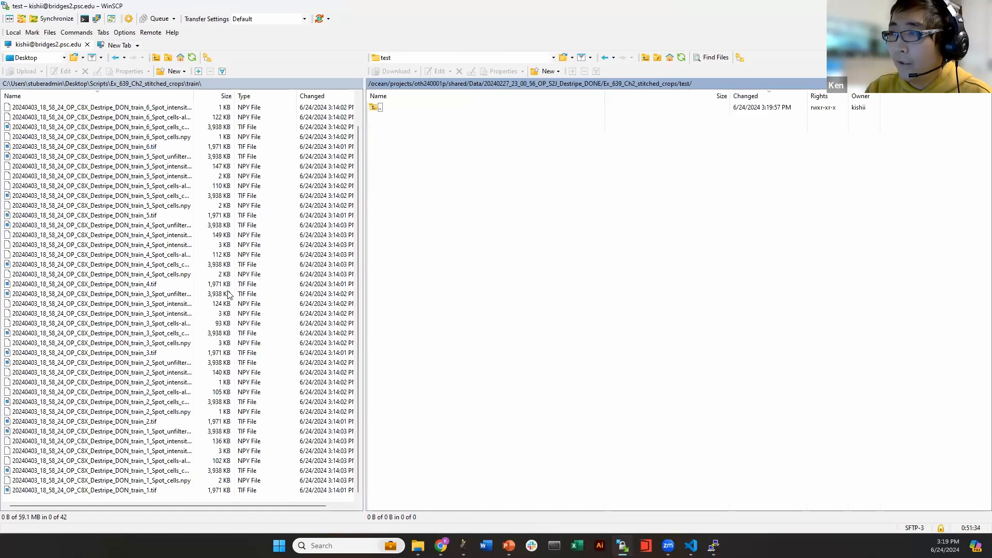
# Upload train_6.tif from the local train folder into remote test, then delete it from the server
pyautogui.scroll(1, 136, 448)
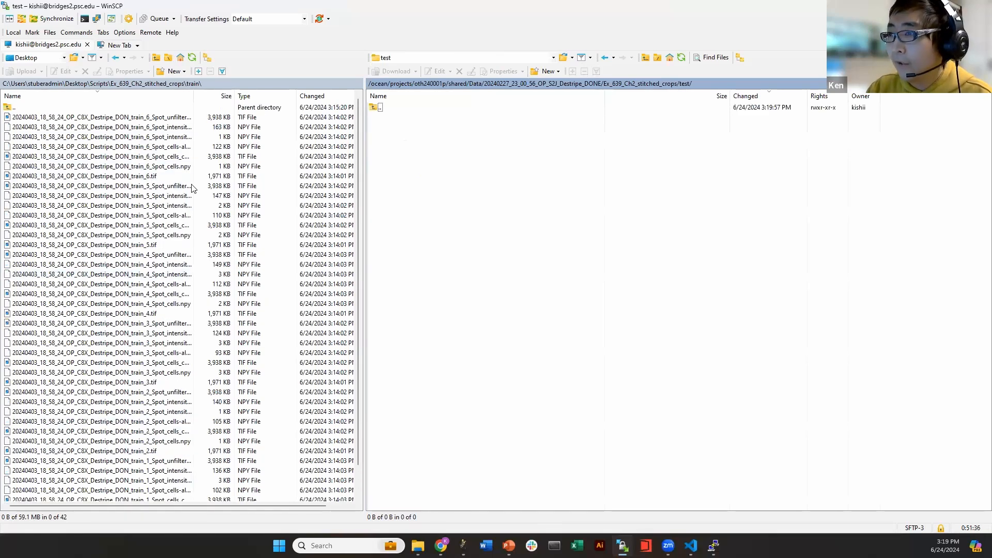
pyautogui.click(63, 177)
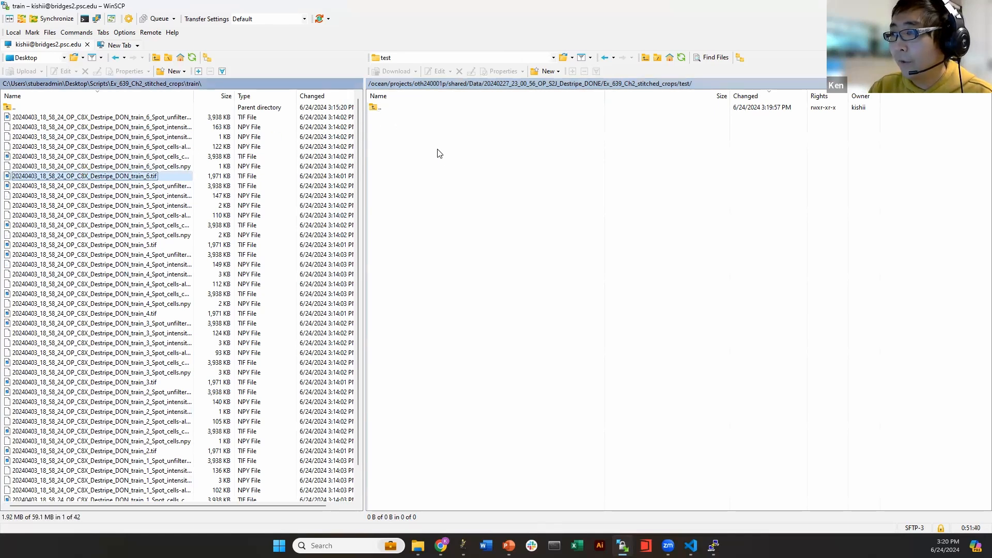
pyautogui.moveTo(494, 194); pyautogui.dragTo(490, 198)
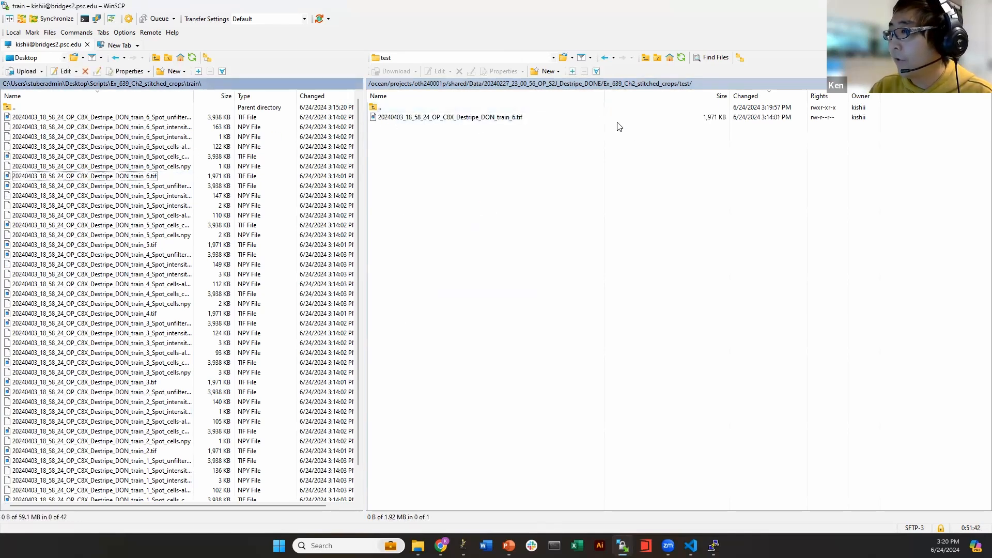
pyautogui.click(528, 129)
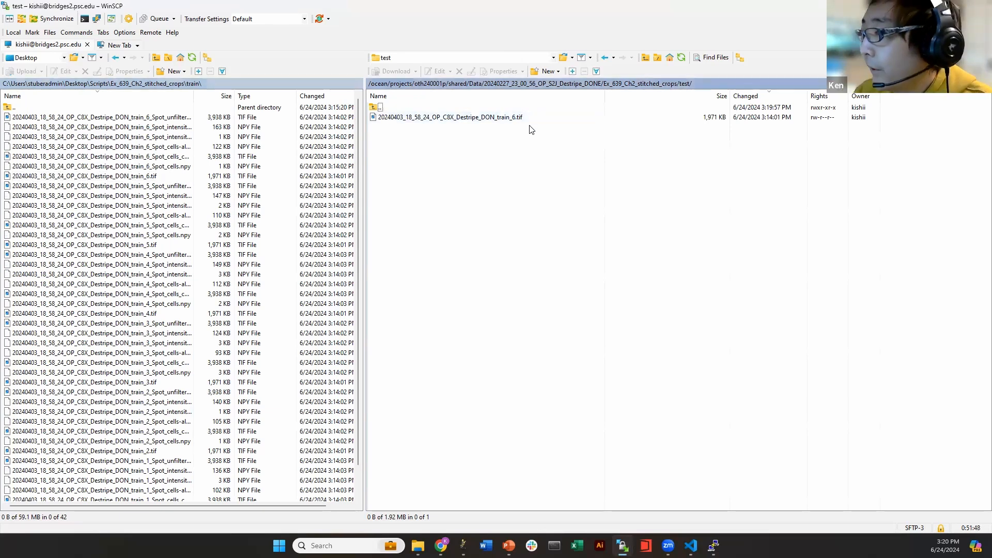
pyautogui.click(524, 119)
pyautogui.press('Delete')
pyautogui.click(521, 292)
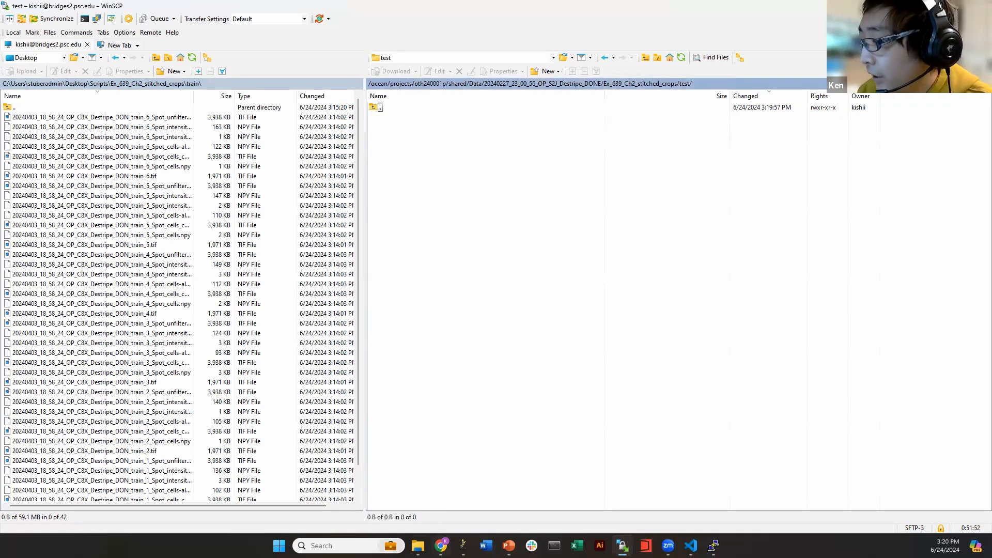
# Bring File Explorer forward, go up to the Scripts folder and reposition the window
pyautogui.click(418, 546)
pyautogui.click(320, 138)
pyautogui.click(260, 139)
pyautogui.moveTo(308, 114); pyautogui.dragTo(463, 56)
pyautogui.click(337, 274)
pyautogui.doubleClick(337, 274)
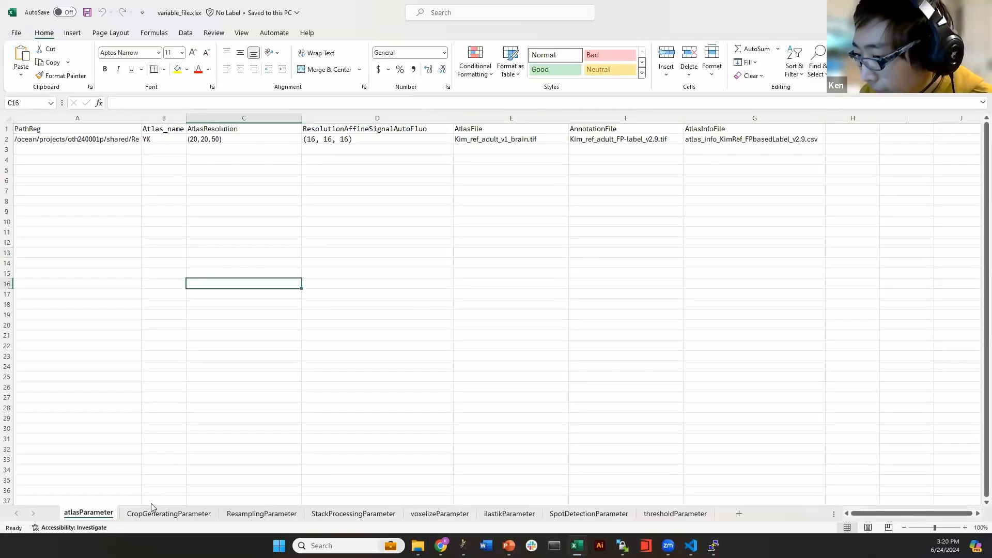
pyautogui.click(154, 511)
pyautogui.click(186, 209)
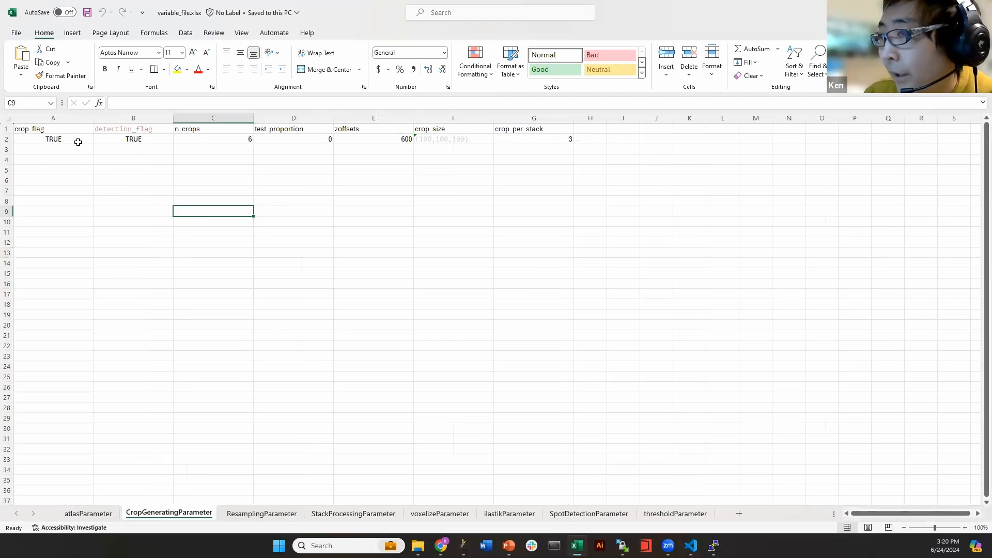
pyautogui.moveTo(56, 130); pyautogui.dragTo(126, 135)
pyautogui.click(164, 150)
pyautogui.click(81, 131)
pyautogui.click(154, 131)
pyautogui.click(132, 179)
pyautogui.click(129, 139)
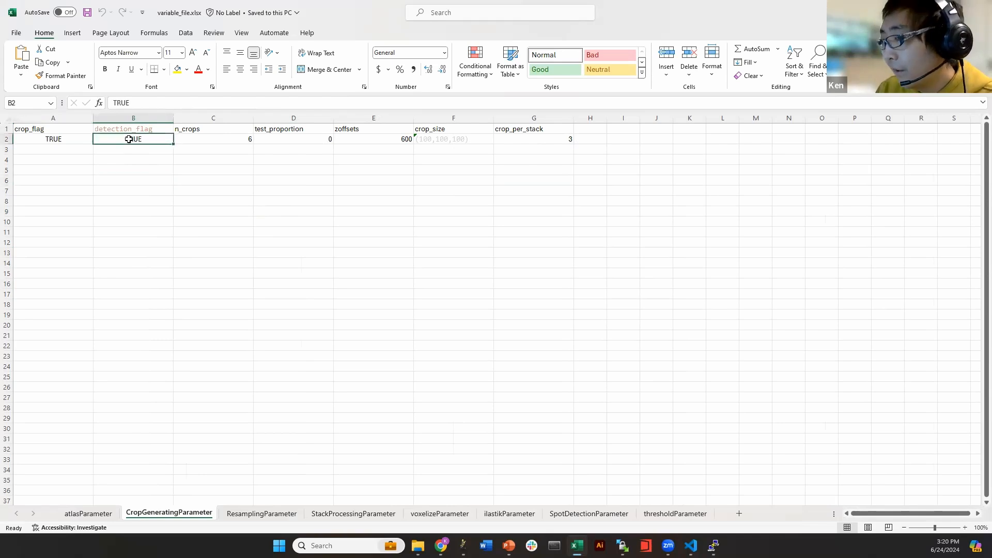
pyautogui.click(118, 161)
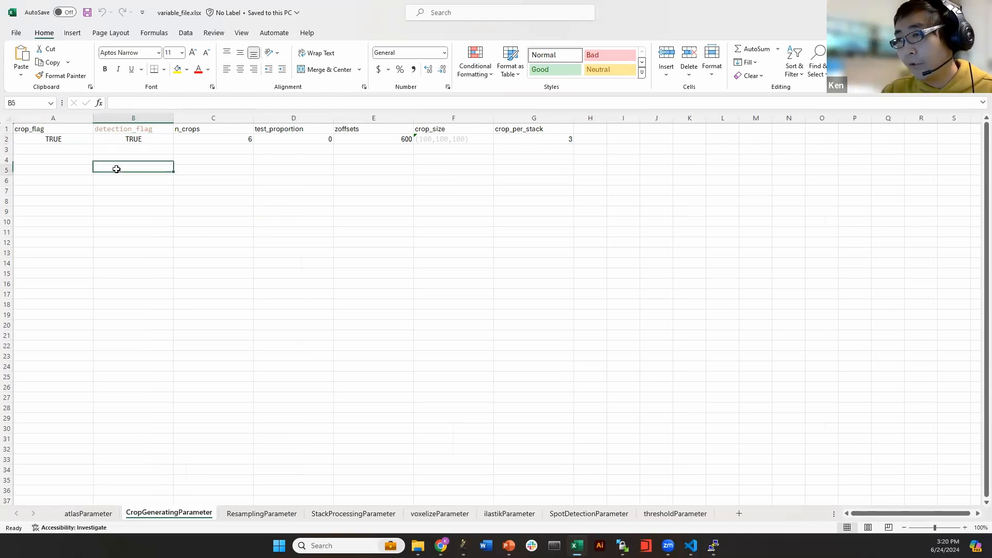
pyautogui.click(89, 130)
pyautogui.press('Return')
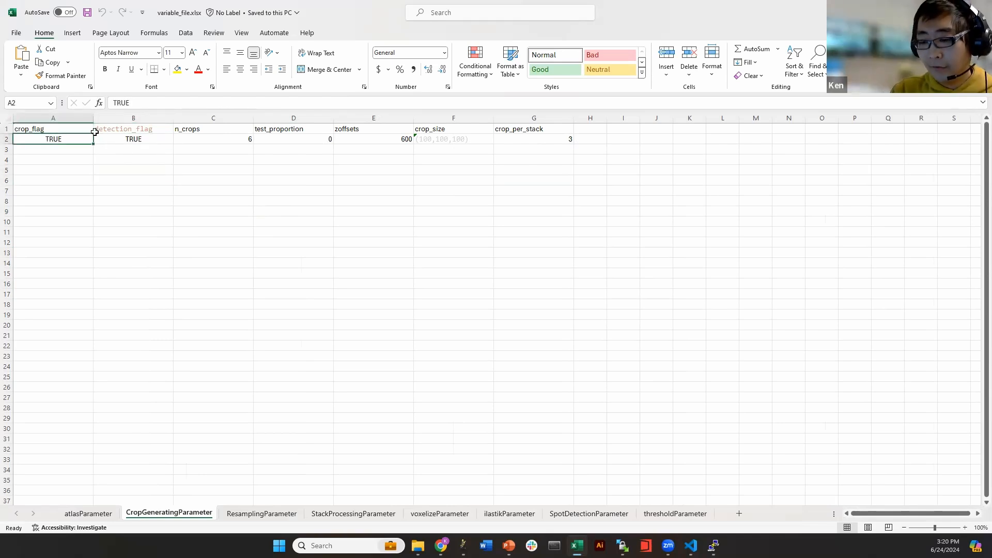
pyautogui.write('FAA')
pyautogui.write('SE')
pyautogui.press('Return')
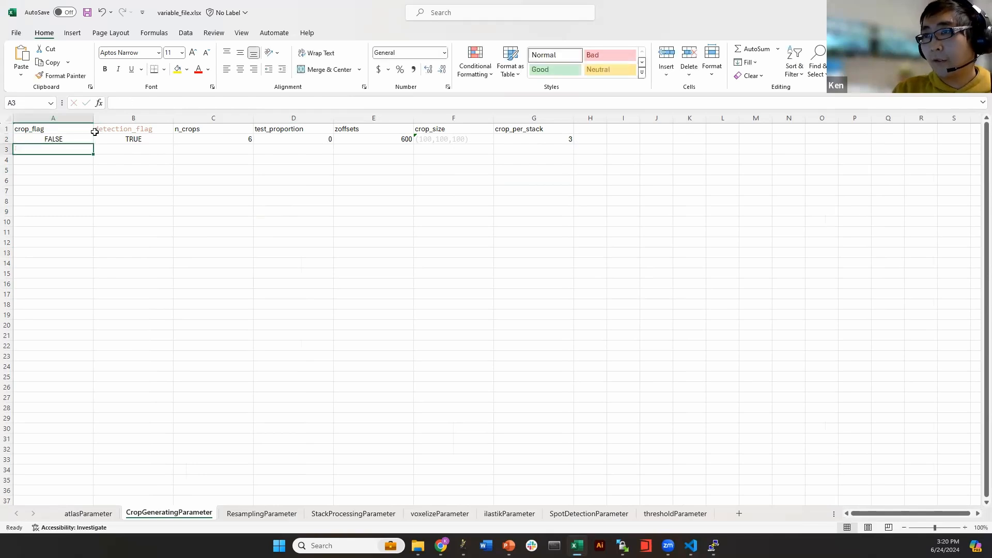
pyautogui.moveTo(65, 129); pyautogui.dragTo(68, 139)
pyautogui.click(109, 167)
pyautogui.moveTo(137, 128); pyautogui.dragTo(144, 138)
pyautogui.click(149, 178)
pyautogui.click(149, 169)
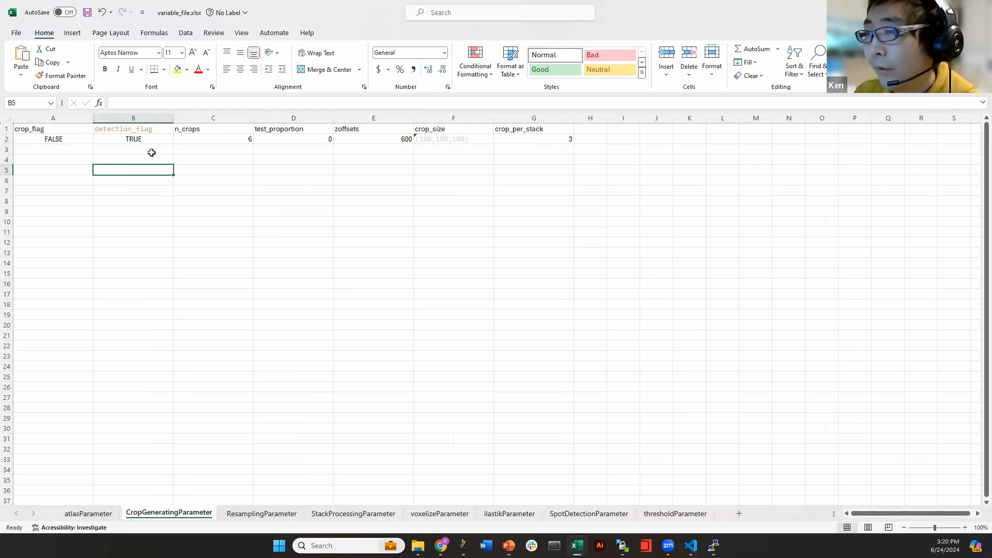
pyautogui.click(80, 139)
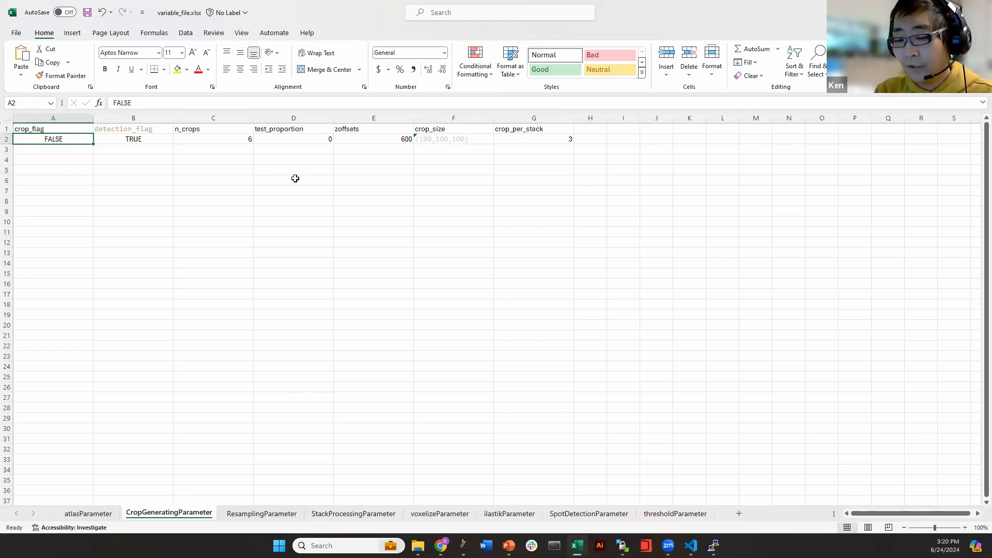
pyautogui.write('T')
pyautogui.write('TRUE')
pyautogui.press('Return')
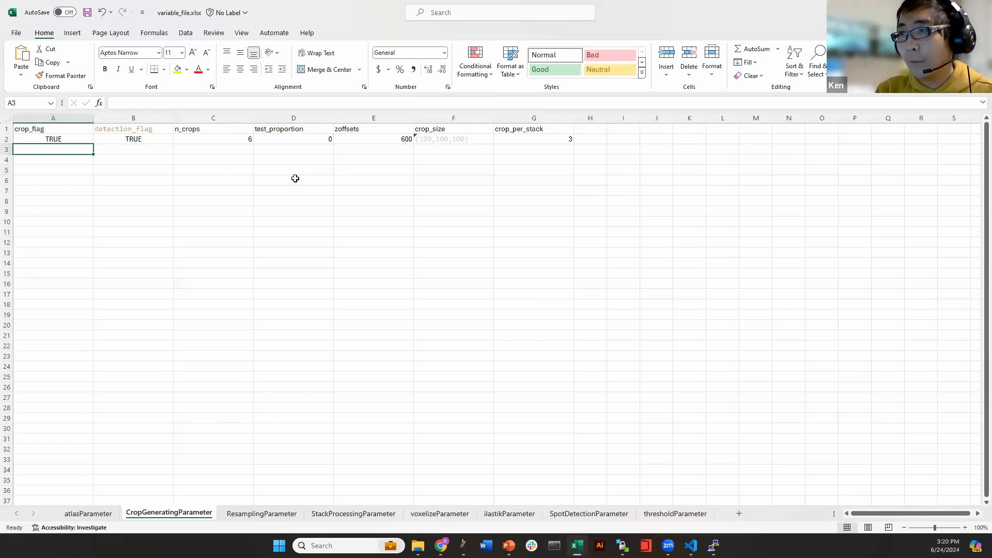
pyautogui.press('Up')
pyautogui.press('Right')
pyautogui.write('FA')
pyautogui.press('Return')
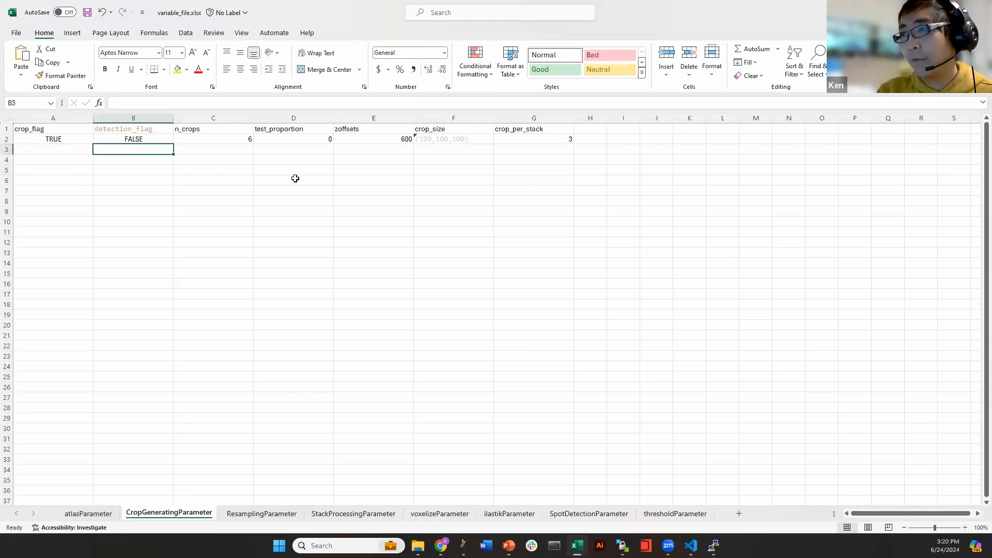
pyautogui.click(299, 177)
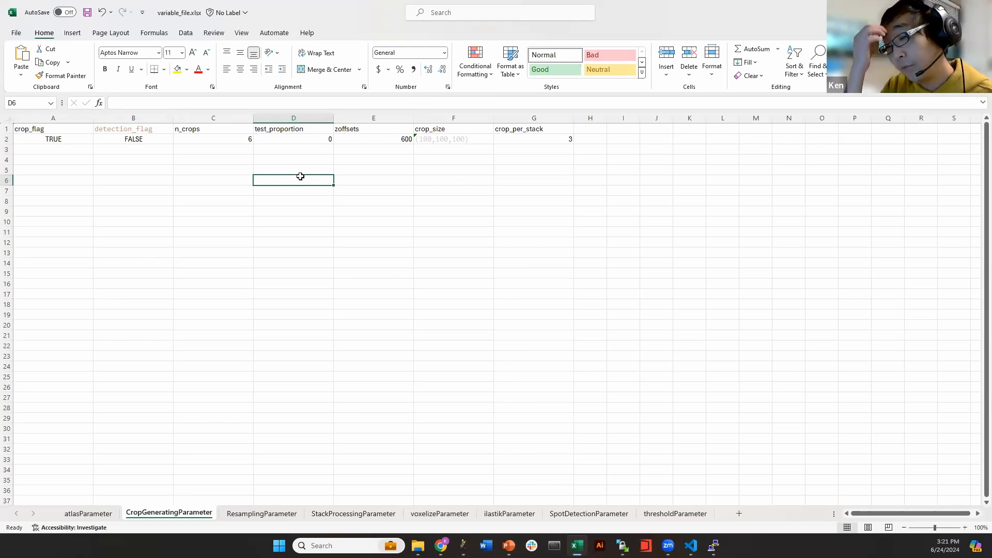
pyautogui.click(200, 188)
pyautogui.hotkey('ctrl', 'z')
pyautogui.hotkey('ctrl', 'z')
pyautogui.click(157, 187)
pyautogui.hotkey('alt', 'F4')
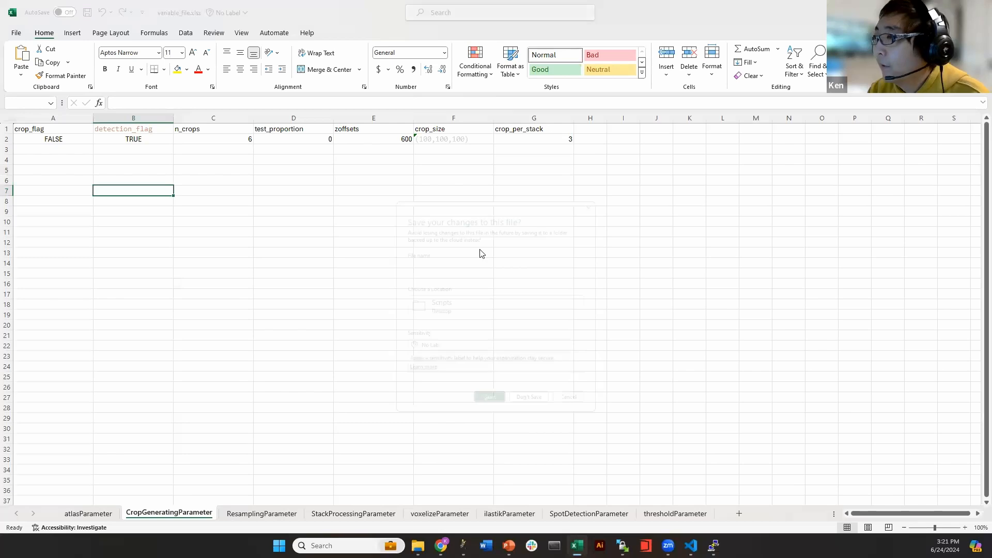
pyautogui.click(533, 410)
# Navigate the remote panel through the project folders into the personal kishii/Scripts folder
pyautogui.click(457, 356)
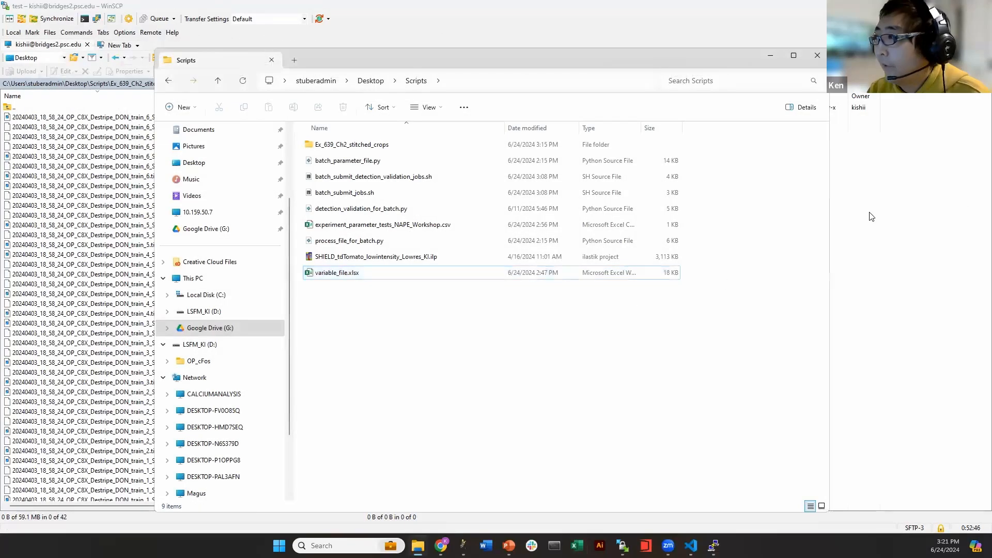
pyautogui.click(878, 204)
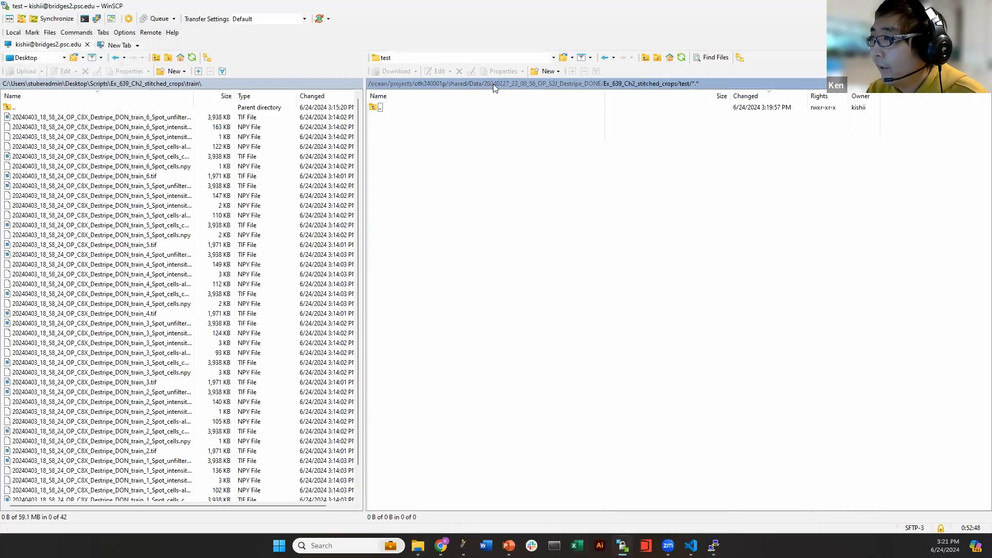
pyautogui.click(462, 84)
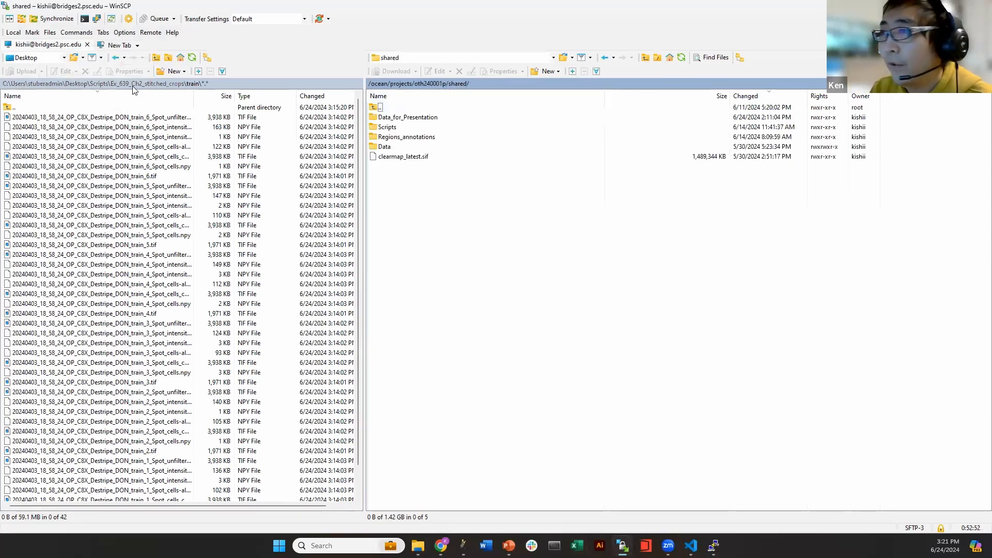
pyautogui.click(93, 84)
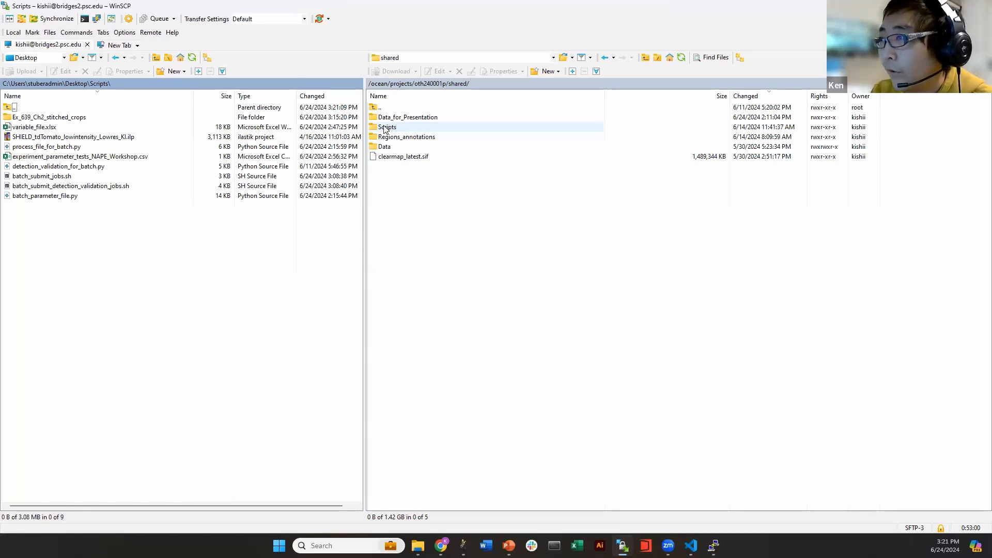
pyautogui.doubleClick(384, 128)
pyautogui.click(436, 84)
pyautogui.doubleClick(385, 234)
pyautogui.doubleClick(388, 117)
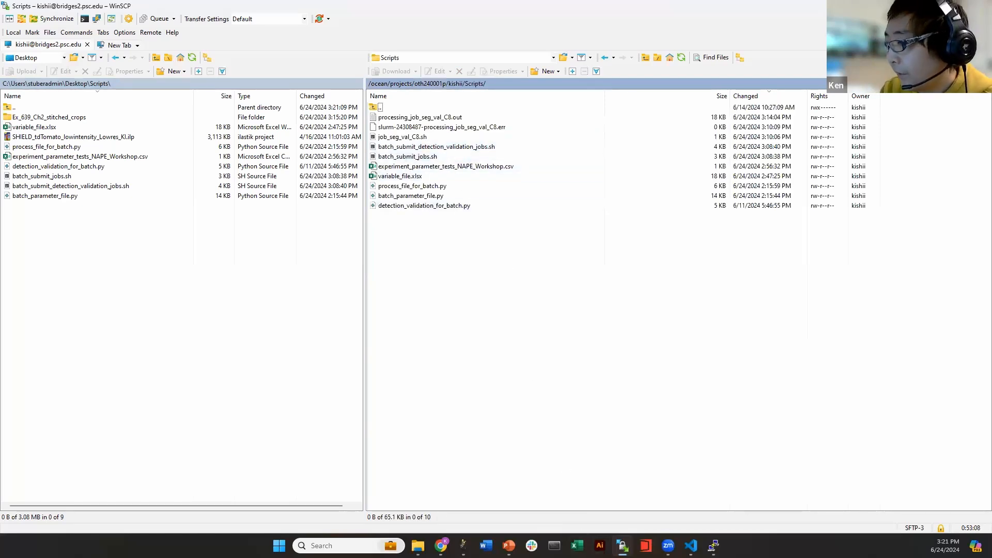
# Move PuTTY aside, select experiment_parameter_tests_NAPE_Workshop.csv, and open local Scripts in File Explorer
pyautogui.moveTo(668, 545)
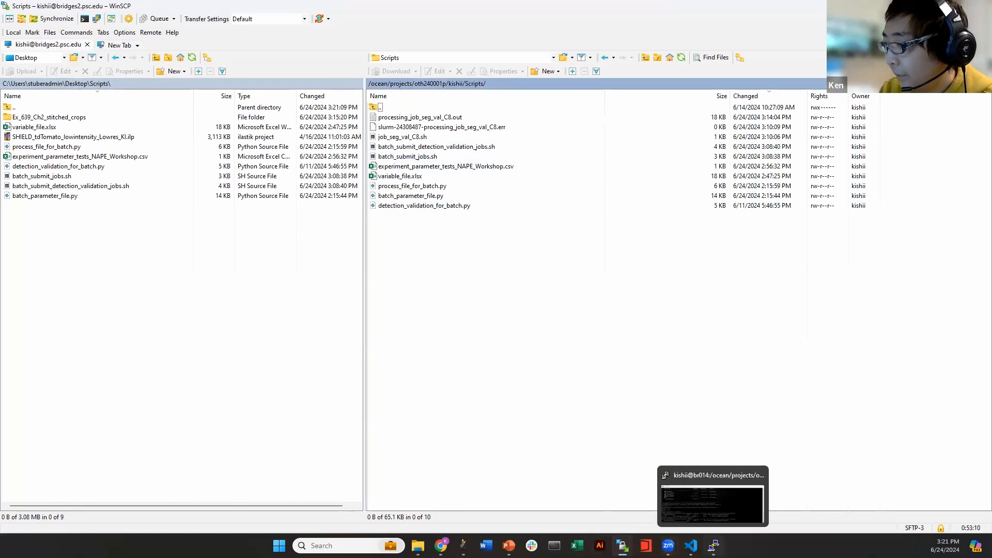
pyautogui.click(713, 545)
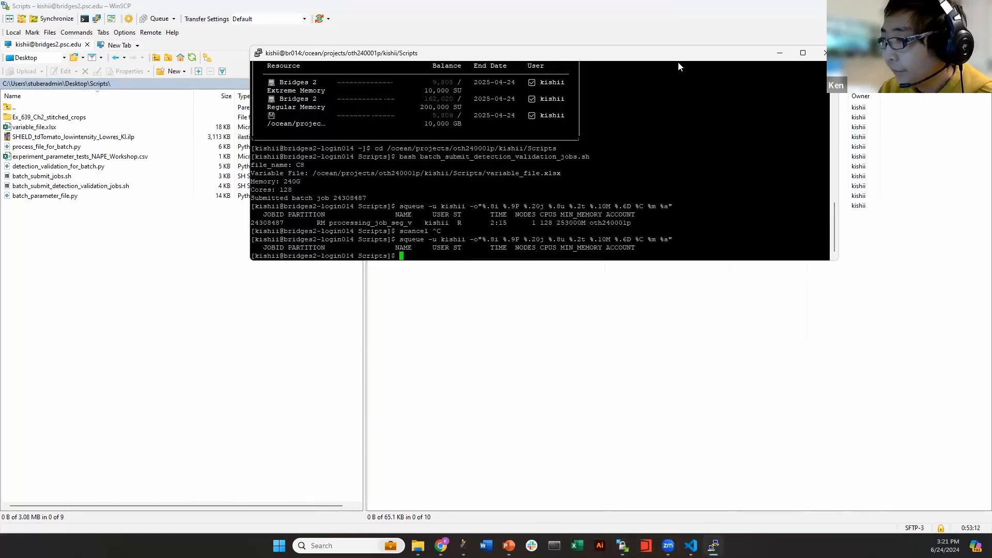
pyautogui.moveTo(659, 55); pyautogui.dragTo(821, 226)
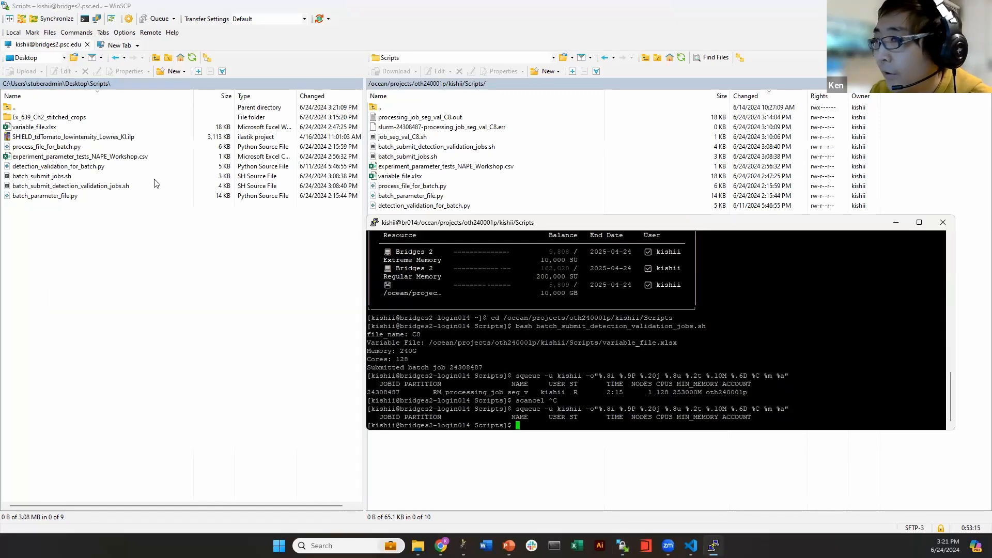
pyautogui.click(62, 267)
pyautogui.click(67, 158)
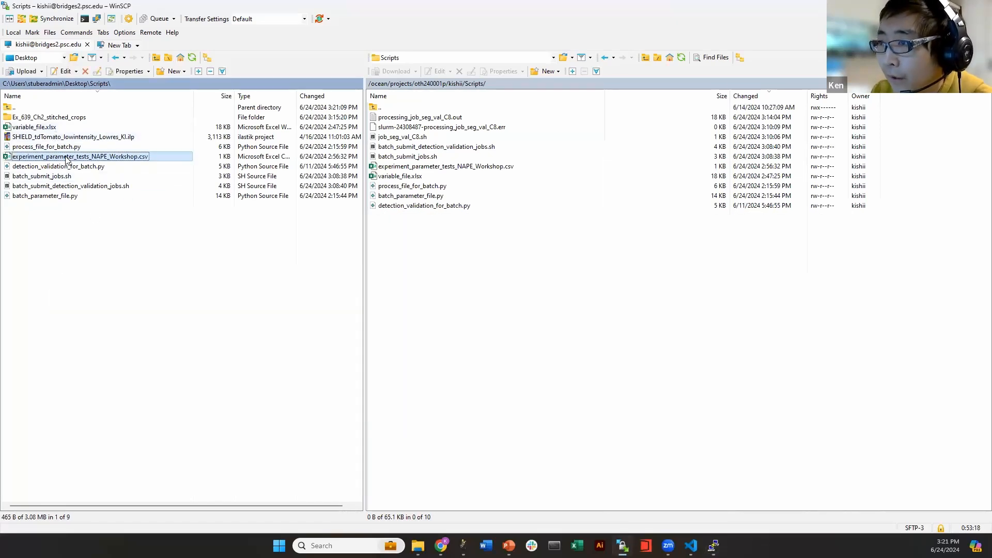
pyautogui.click(417, 545)
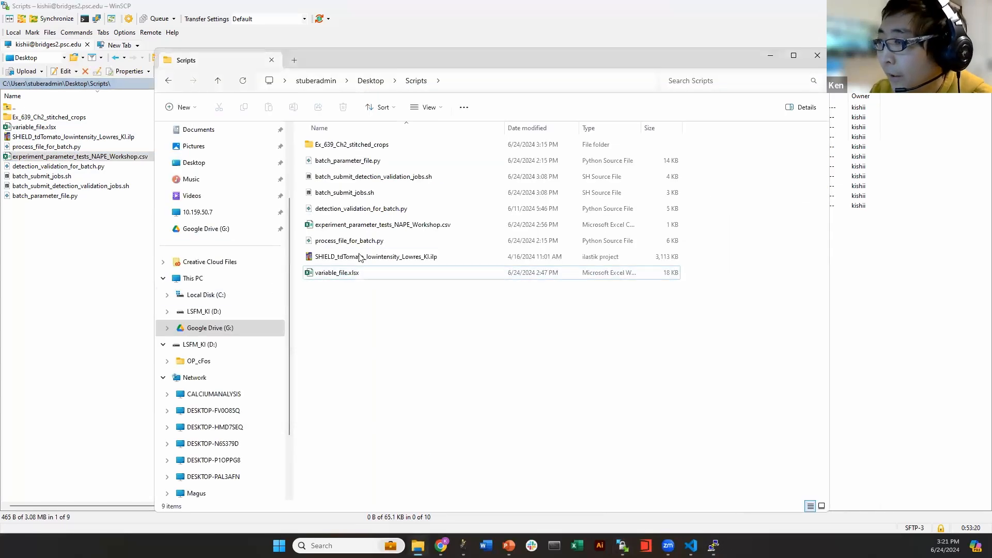
# Change N2's SignalFileRange z value from all to (400,420) in experiment_parameter_tests_NAPE_Workshop.csv and save
pyautogui.doubleClick(355, 225)
pyautogui.click(452, 141)
pyautogui.click(172, 103)
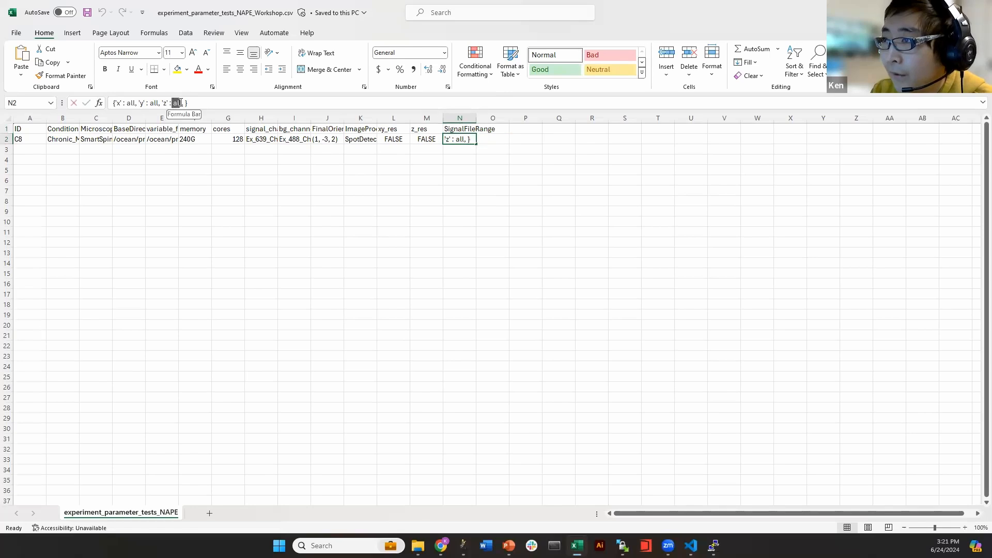
pyautogui.press('BackSpace')
pyautogui.press('BackSpace')
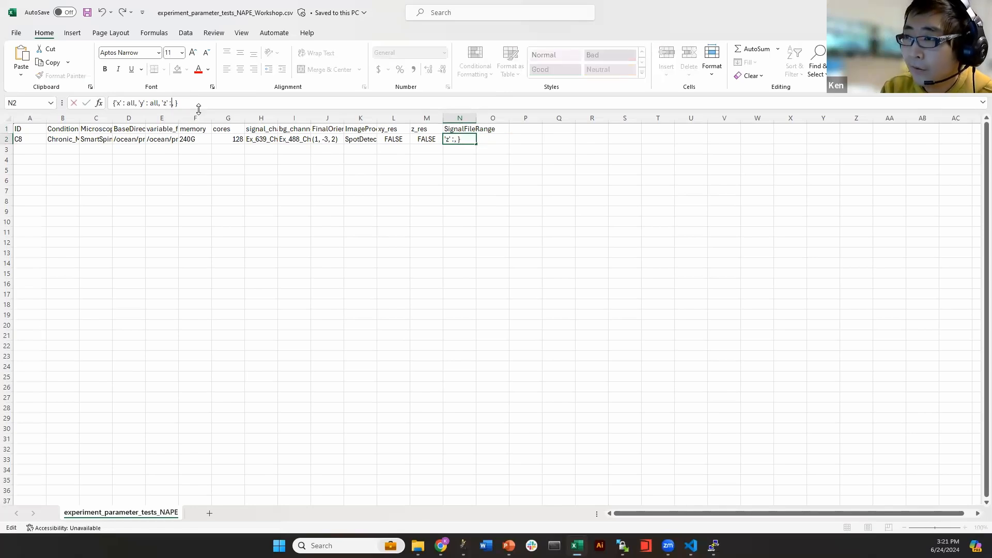
pyautogui.write('(400,420')
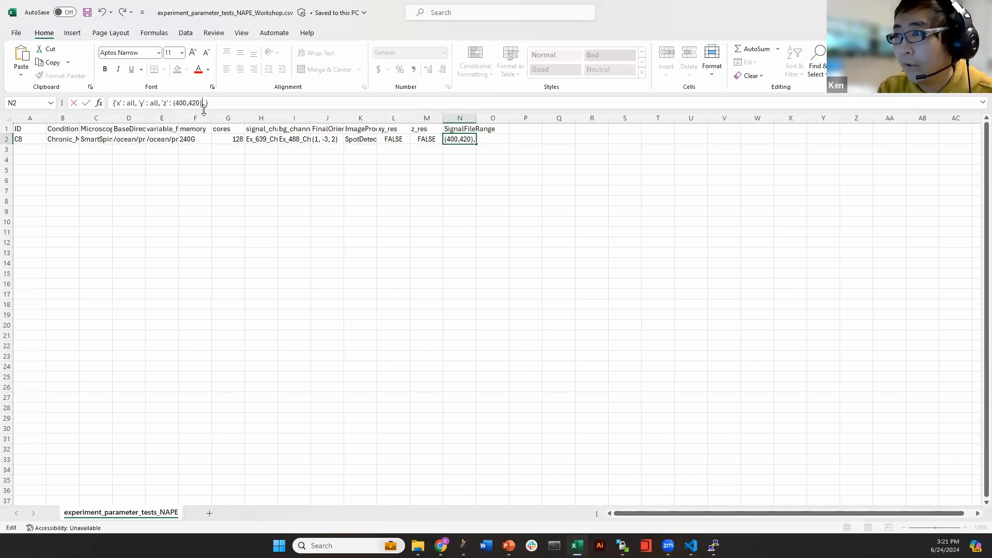
pyautogui.click(356, 210)
pyautogui.click(459, 139)
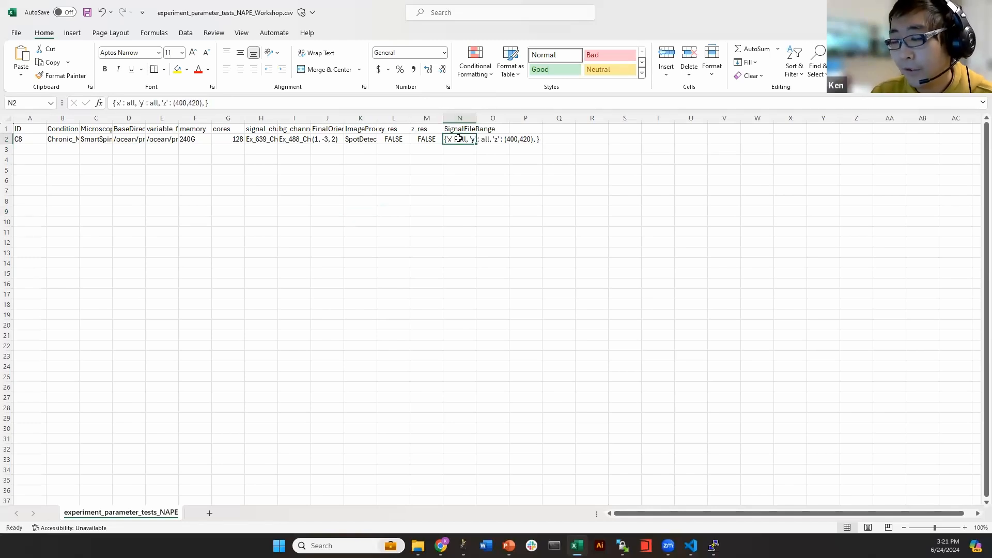
pyautogui.click(473, 192)
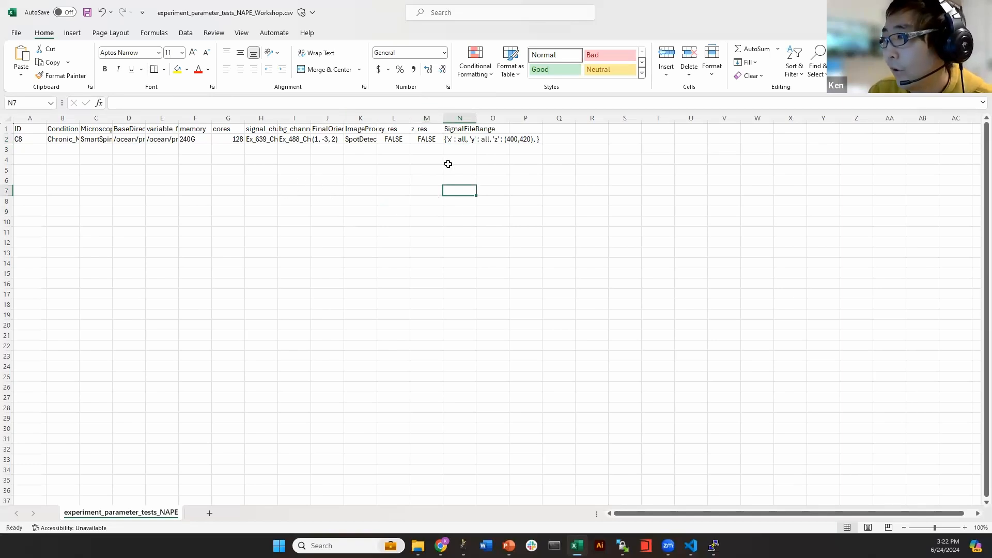
pyautogui.click(424, 148)
pyautogui.hotkey('ctrl', 's')
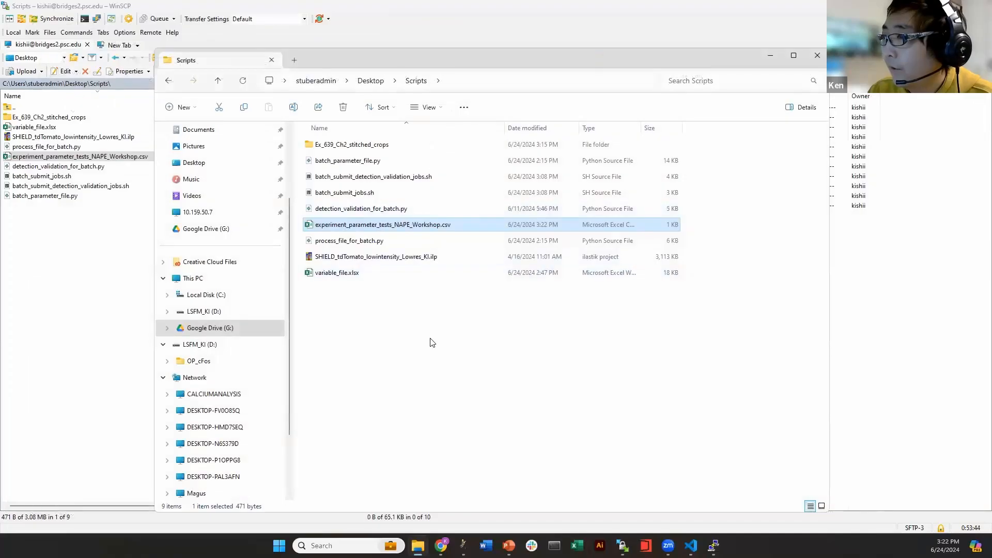
# Drag the edited experiment_parameter_tests_NAPE_Workshop.csv from the local panel into remote Scripts
pyautogui.click(449, 80)
pyautogui.press('Escape')
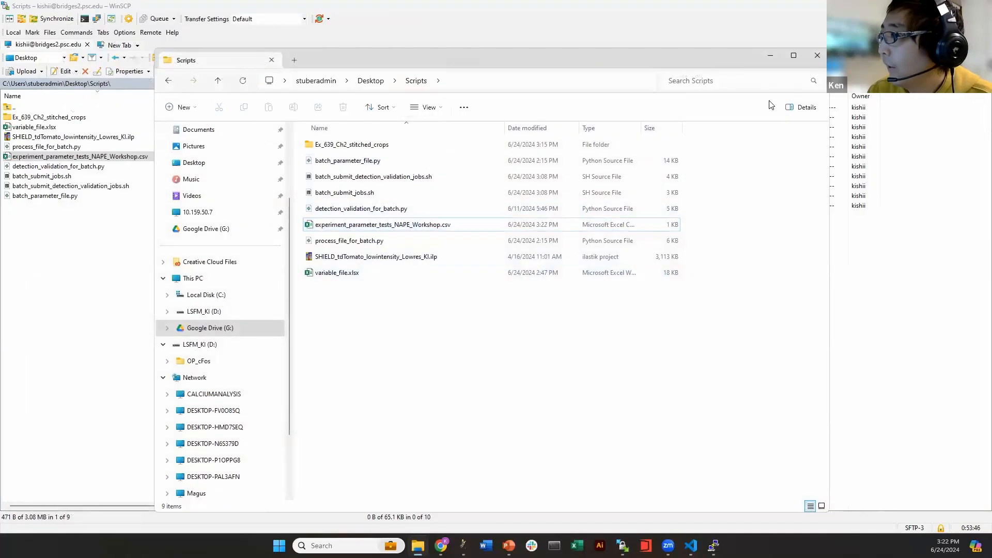
pyautogui.click(770, 55)
pyautogui.moveTo(88, 160); pyautogui.dragTo(509, 280)
pyautogui.click(487, 263)
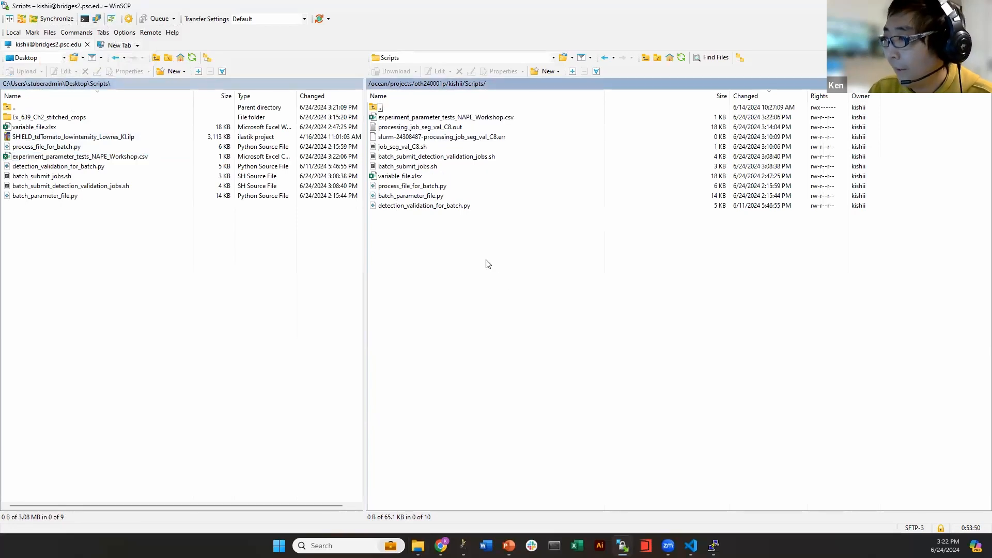
# Move the terminal aside and select batch_submit_jobs.sh to copy its name
pyautogui.click(714, 545)
pyautogui.moveTo(511, 222); pyautogui.dragTo(220, 201)
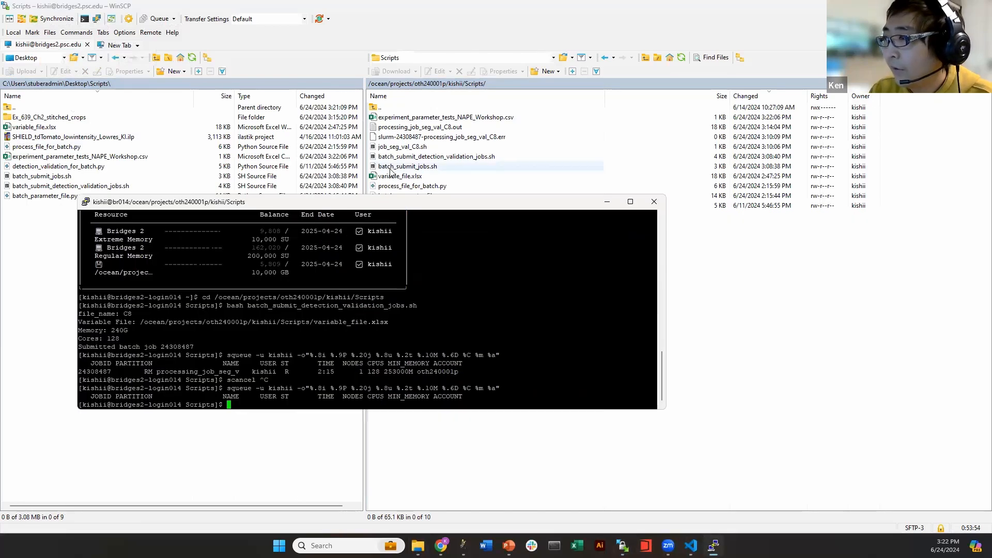
pyautogui.click(391, 168)
pyautogui.press('super+c')
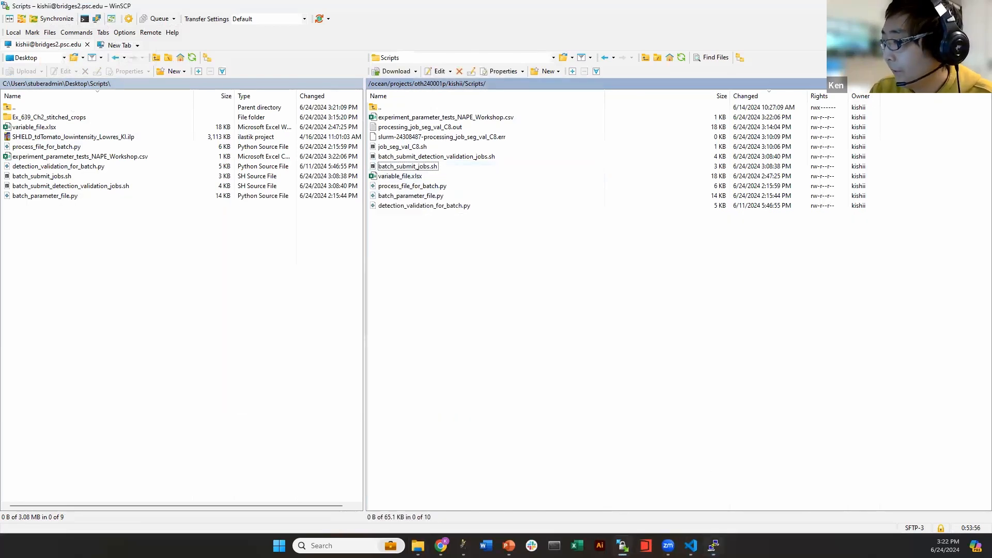
# Run 'bash batch_submit_jobs.sh' in PuTTY to submit the processing job
pyautogui.click(714, 545)
pyautogui.write('bash')
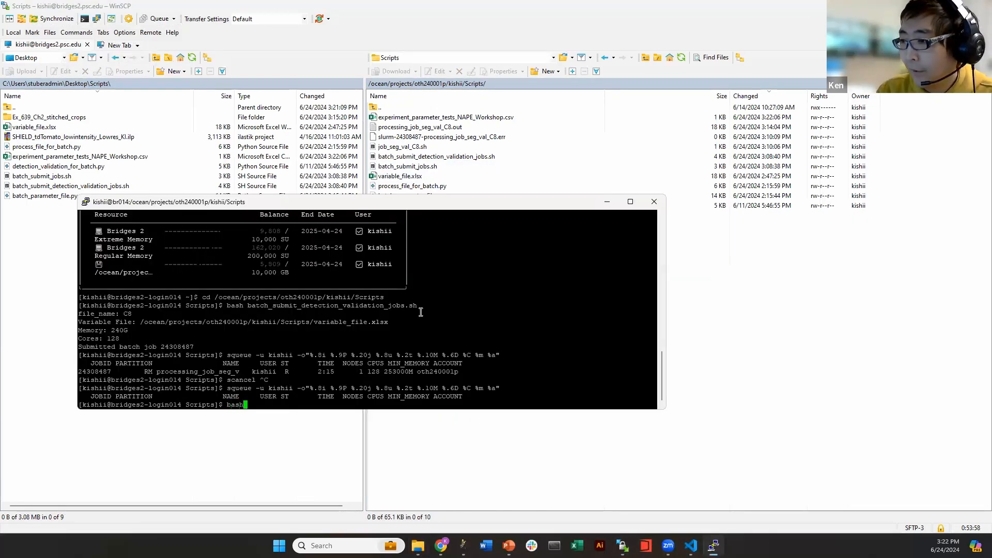
pyautogui.rightClick(311, 314)
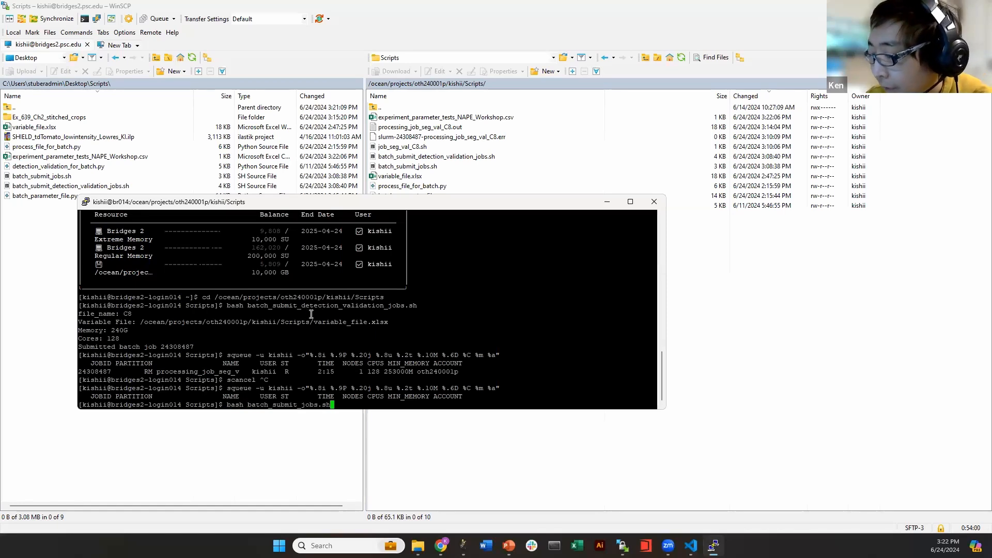
pyautogui.press('Return')
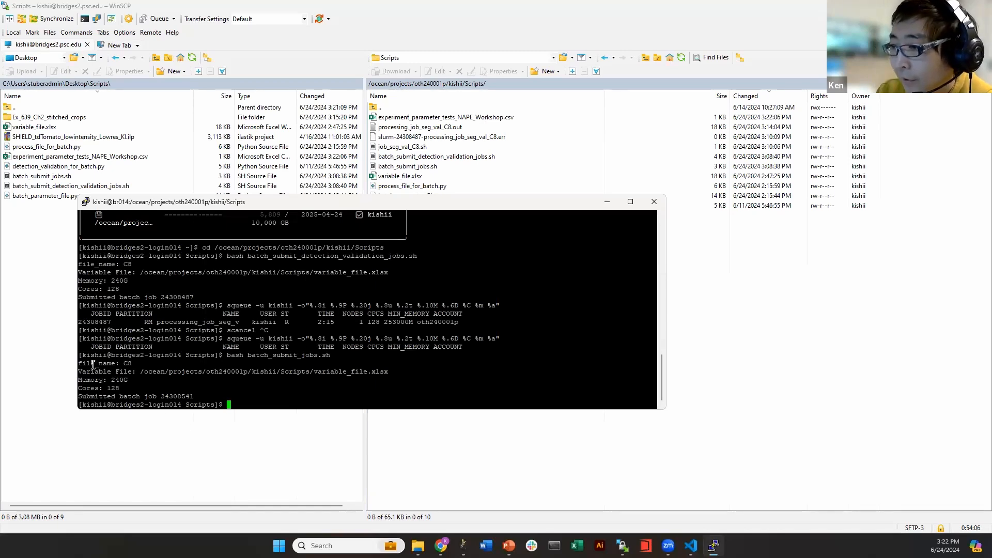
pyautogui.moveTo(96, 365)
pyautogui.mouseDown()
pyautogui.moveTo(224, 396)
pyautogui.moveTo(80, 363)
pyautogui.mouseUp()
pyautogui.click(401, 308)
# Refresh the remote Scripts listing and rerun the squeue command to check the job queue
pyautogui.click(773, 179)
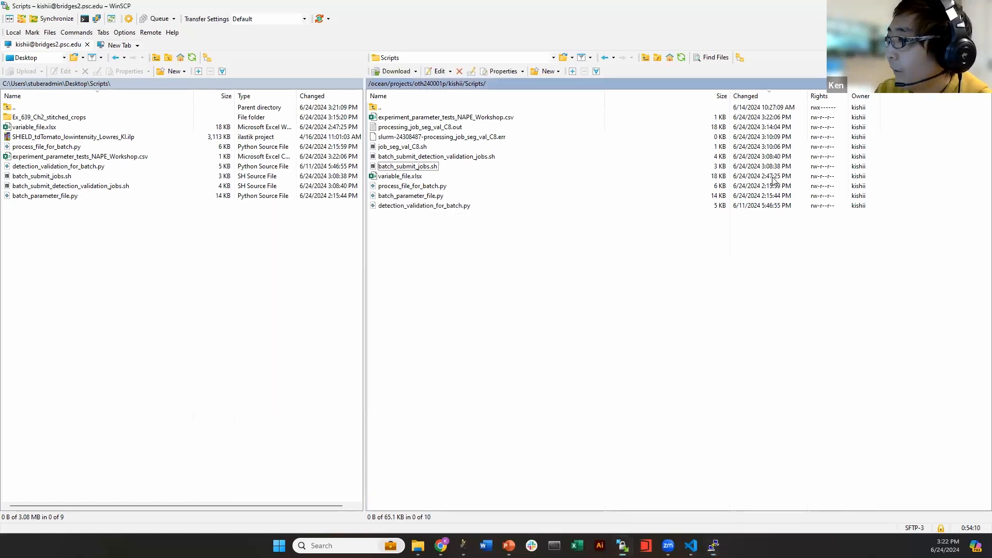
pyautogui.click(680, 59)
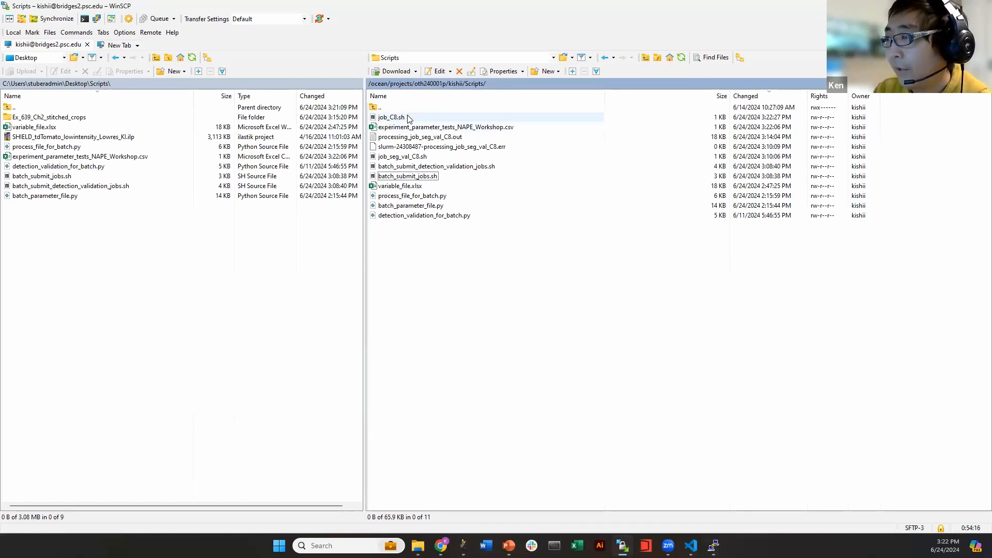
pyautogui.moveTo(713, 545)
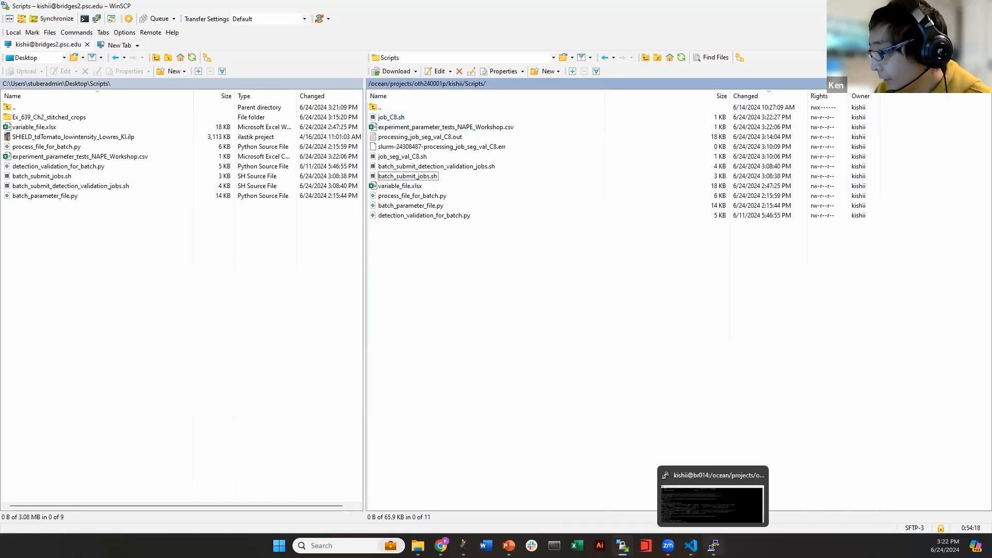
pyautogui.click(706, 513)
pyautogui.press('Up')
pyautogui.press('Up')
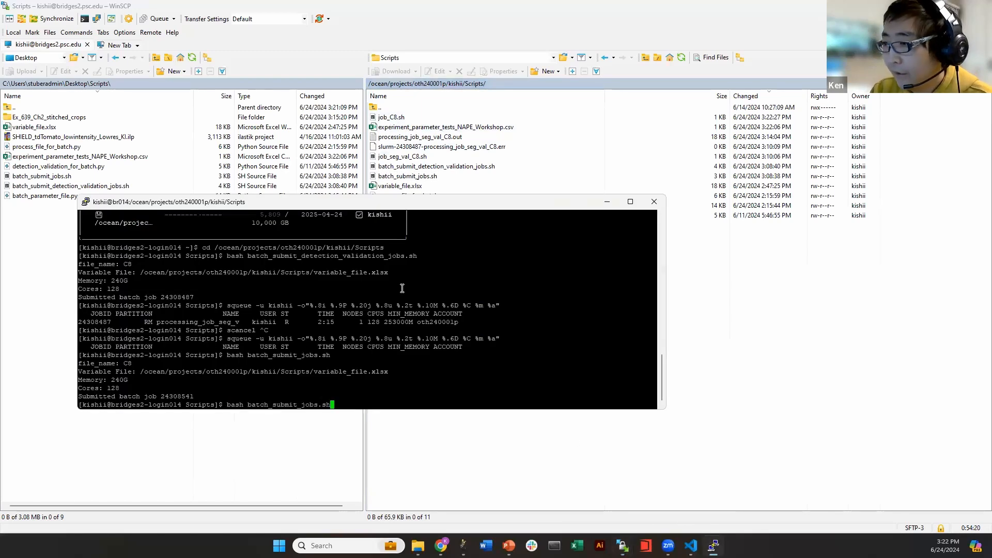
pyautogui.press('Return')
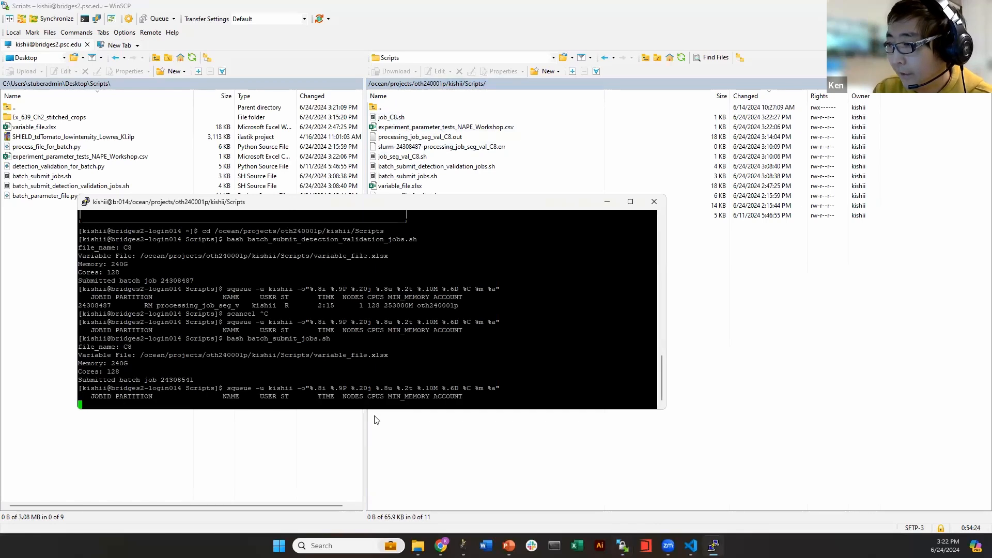
pyautogui.click(786, 295)
# Refresh the remote listing and read through the processing_job_C8.out log, then close it
pyautogui.click(681, 57)
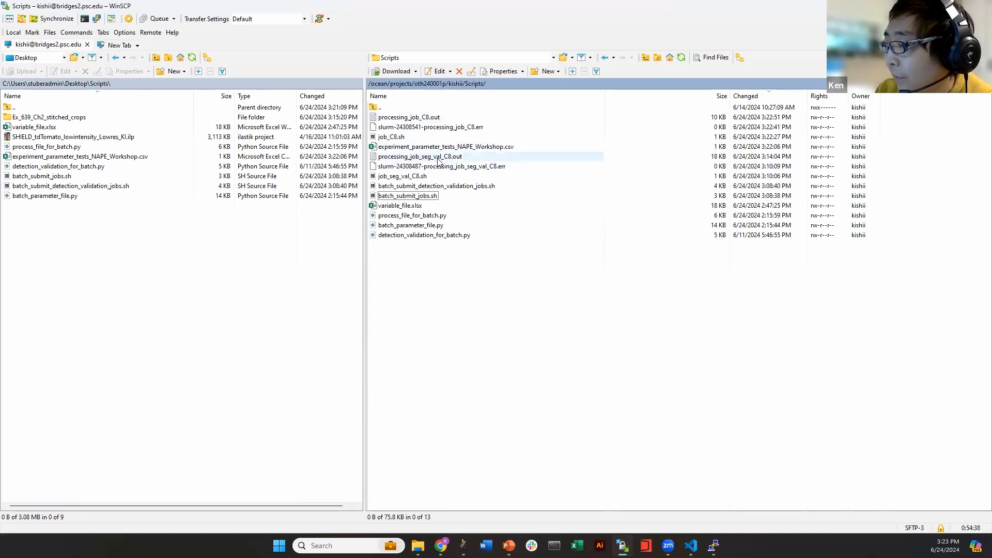
pyautogui.click(424, 118)
pyautogui.doubleClick(424, 117)
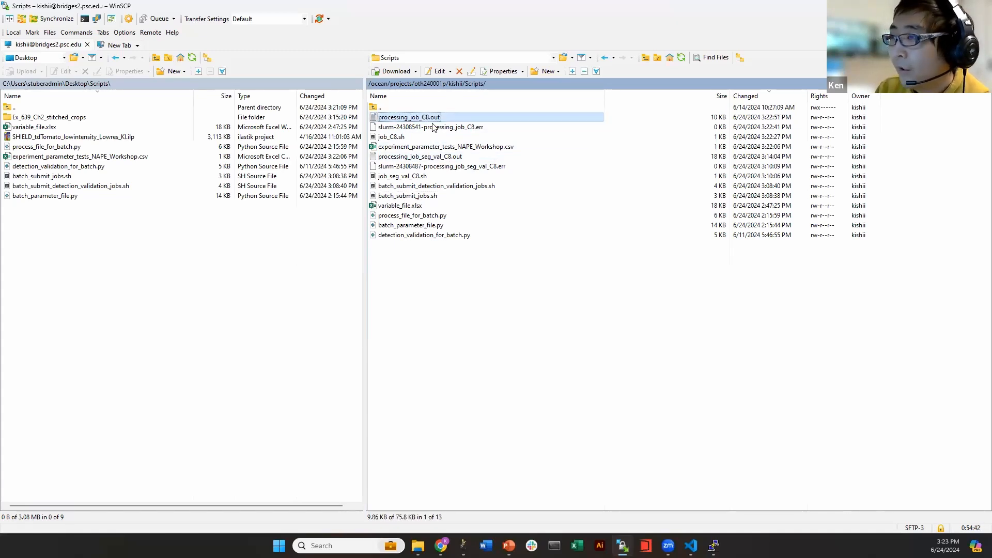
pyautogui.moveTo(986, 36); pyautogui.dragTo(976, 529)
pyautogui.moveTo(973, 459); pyautogui.dragTo(981, 31)
pyautogui.press('Escape')
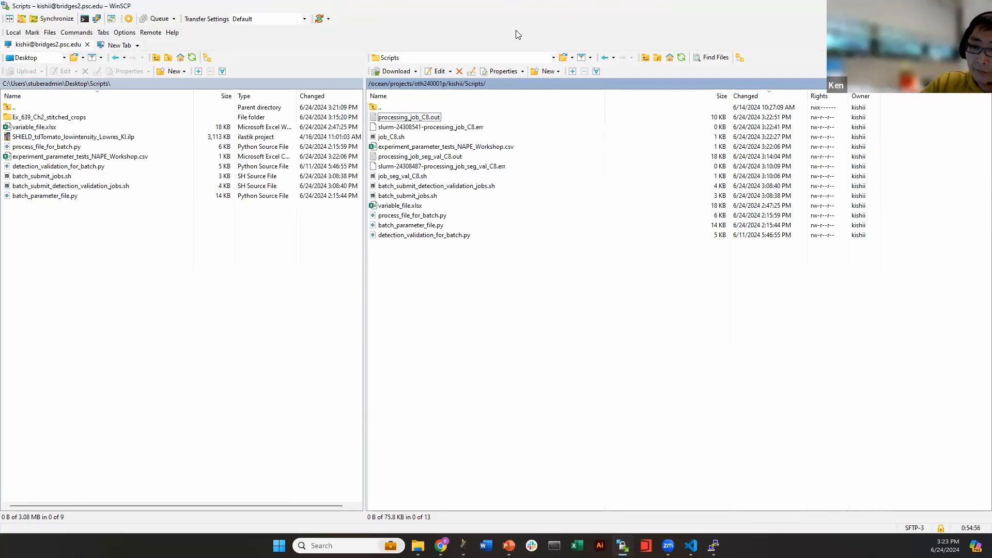
# Go to shared/Data/20240403_18_58_24_OP_C8X_Destripe_DONE on the cluster
pyautogui.click(437, 84)
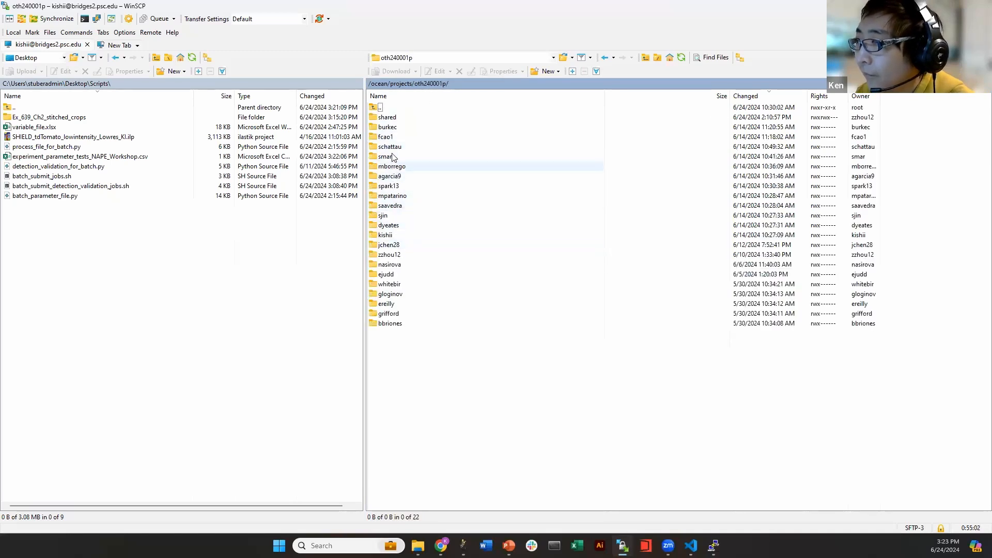
pyautogui.doubleClick(389, 118)
pyautogui.doubleClick(405, 148)
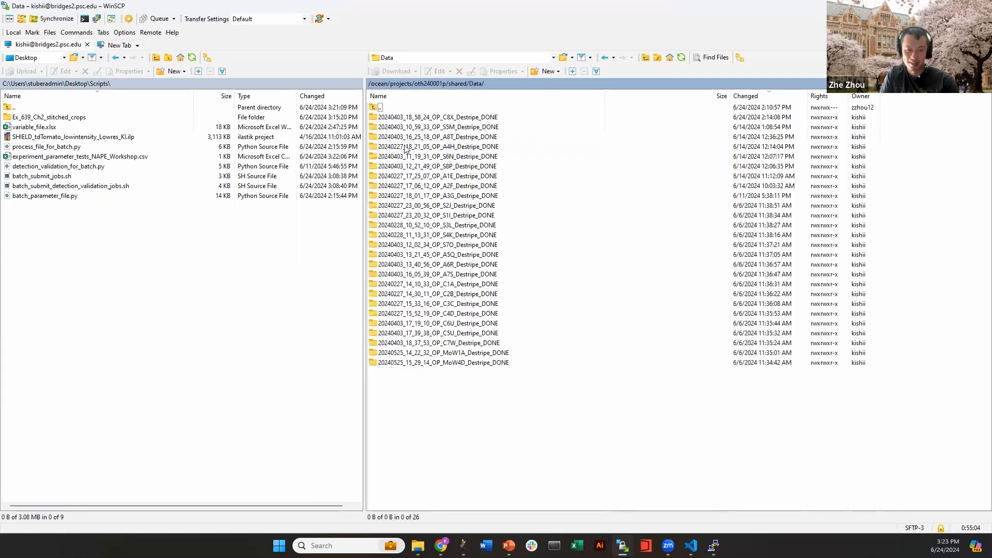
pyautogui.doubleClick(465, 117)
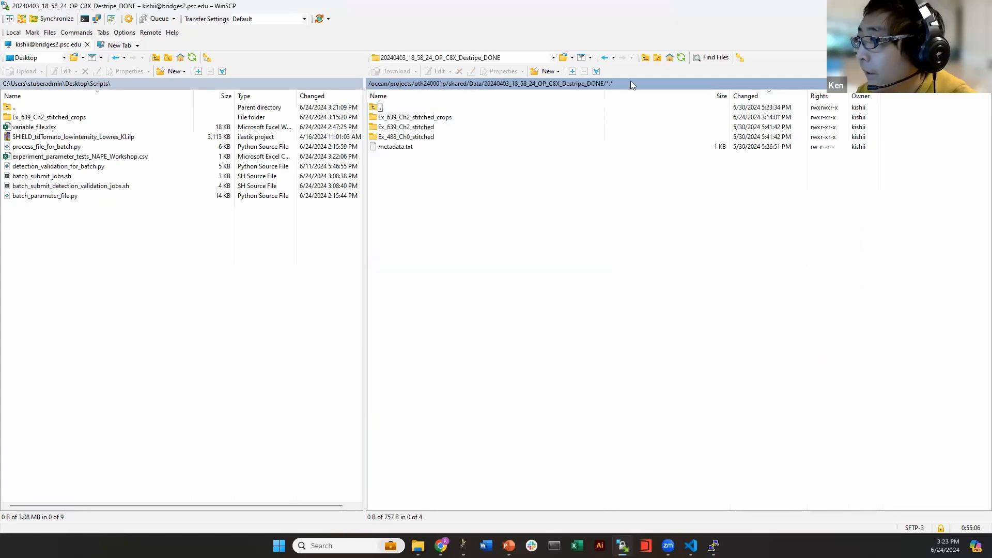
# Download Ex_639_Ch2_stitched_resampled.tif to local Scripts as a background transfer, then refresh the dataset folder
pyautogui.click(682, 57)
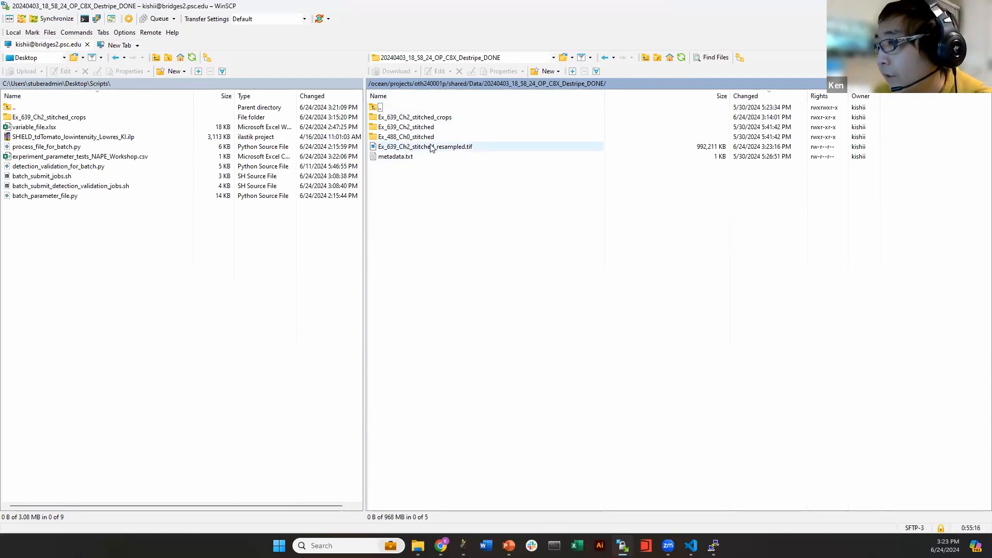
pyautogui.moveTo(406, 149); pyautogui.dragTo(70, 231)
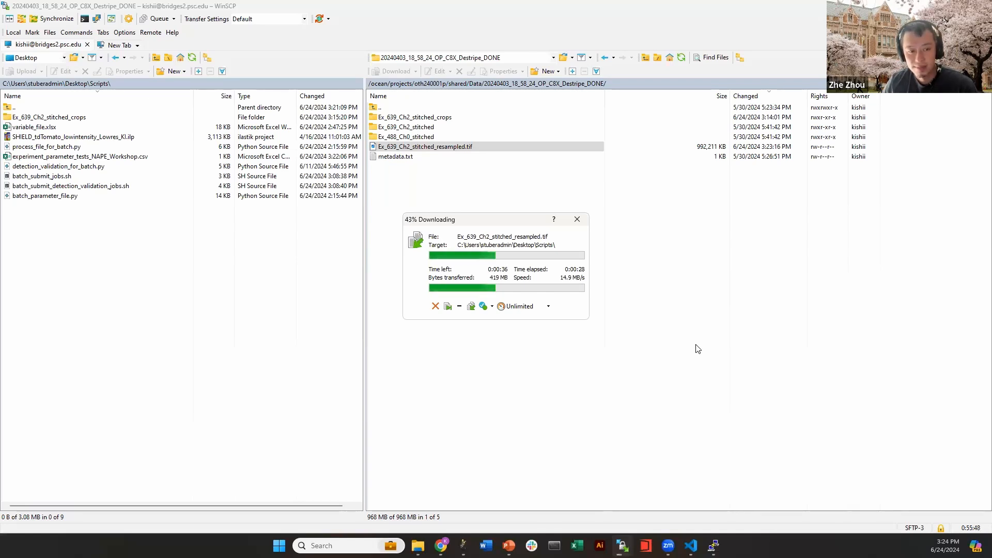
pyautogui.click(484, 307)
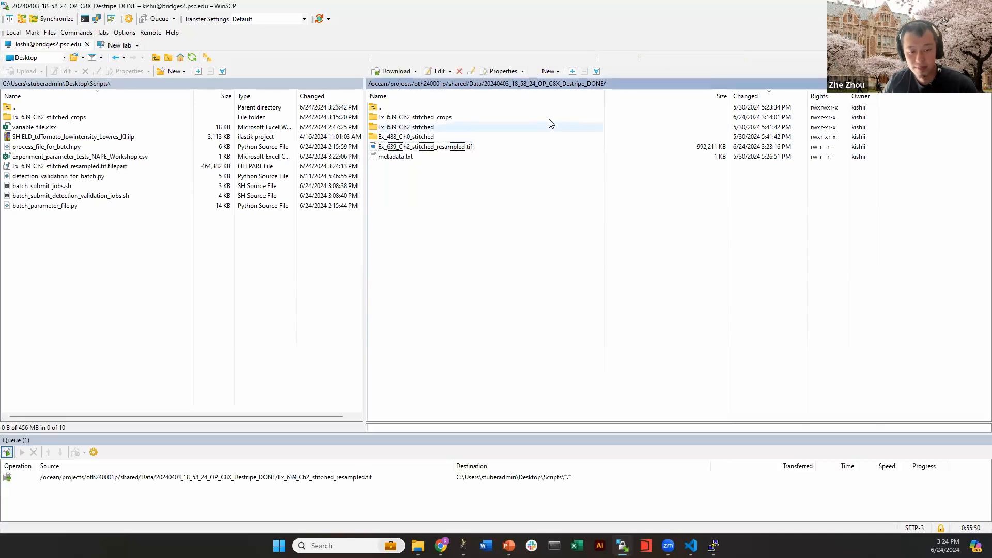
pyautogui.click(682, 57)
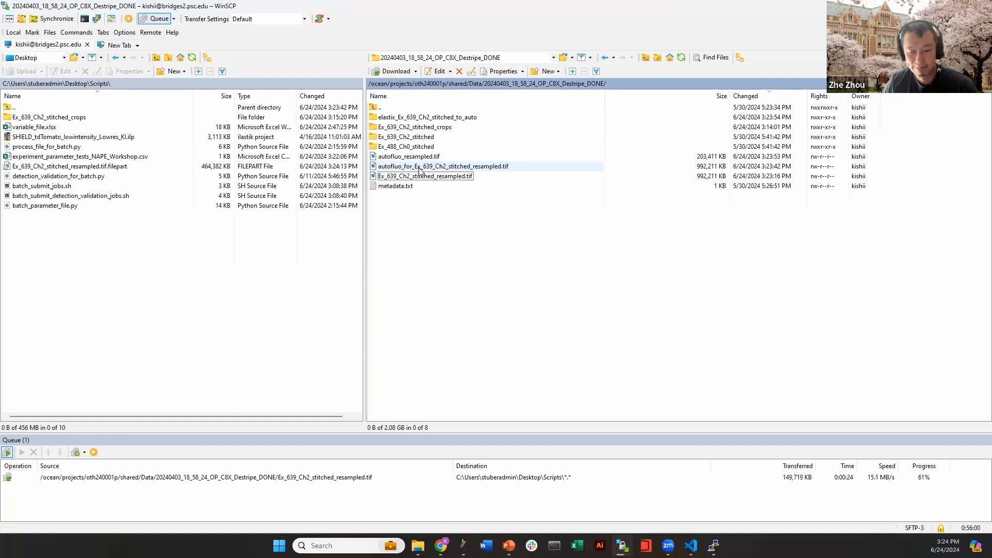
# Queue autofluo_resampled.tif as a second background download to local Scripts, refresh, then switch to Fiji
pyautogui.rightClick(394, 158)
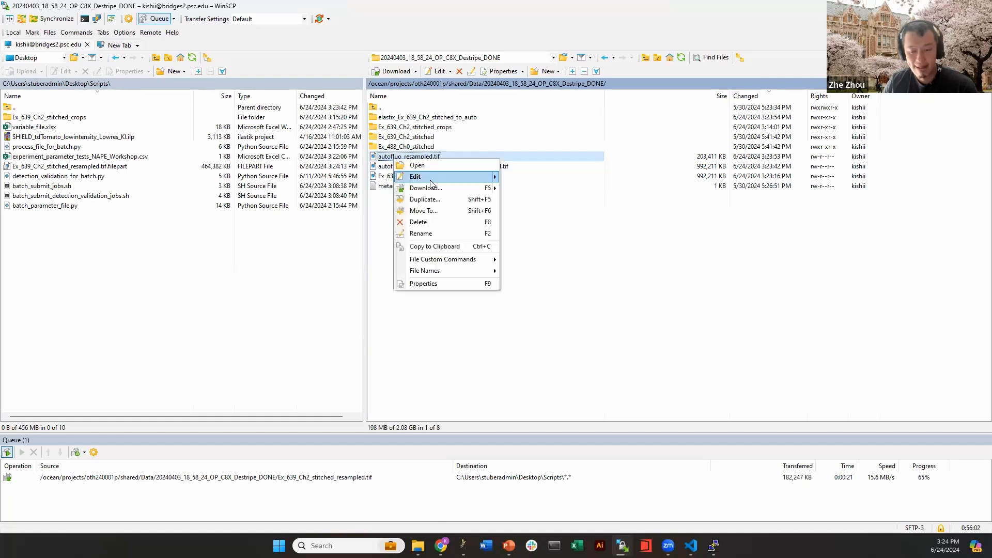
pyautogui.click(377, 241)
pyautogui.moveTo(408, 156); pyautogui.dragTo(188, 332)
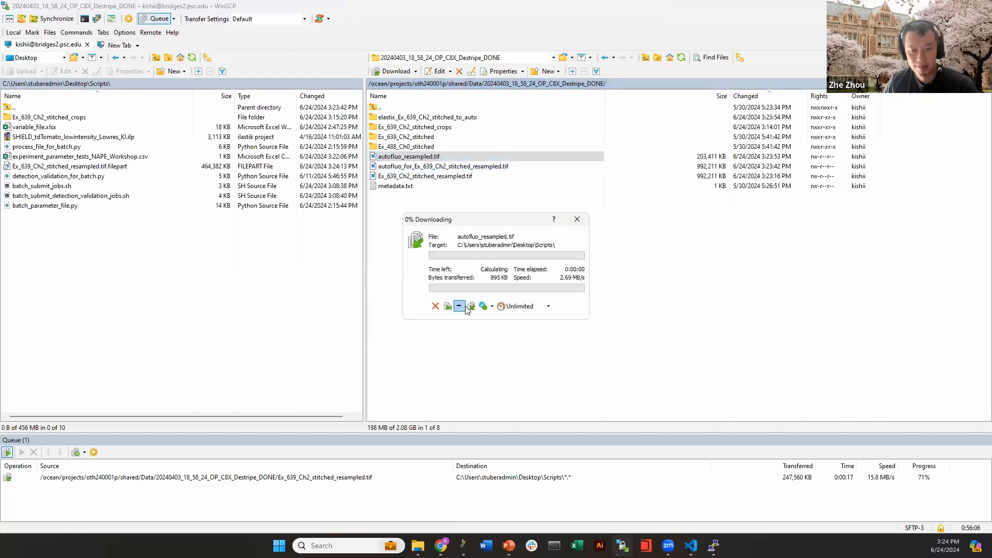
pyautogui.click(459, 307)
pyautogui.click(681, 57)
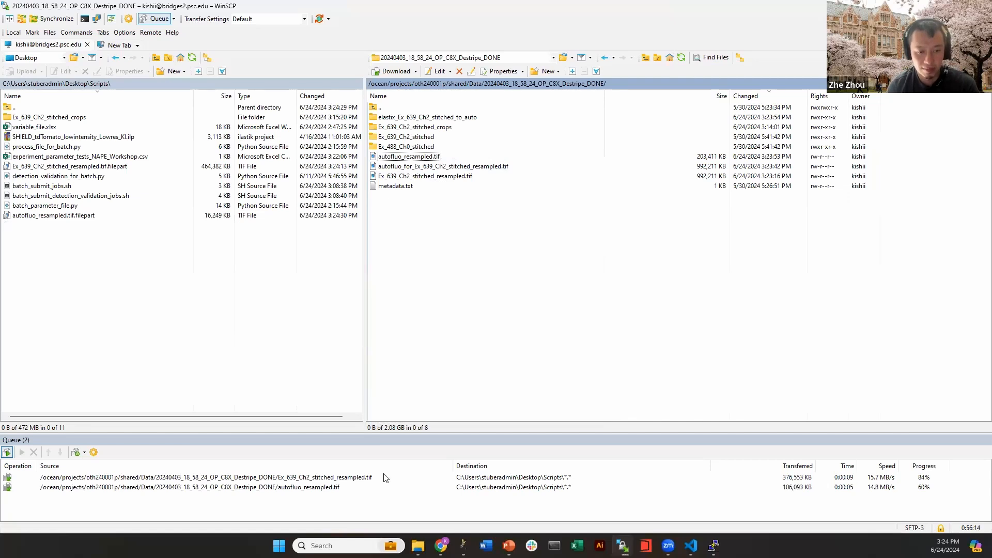
pyautogui.click(463, 545)
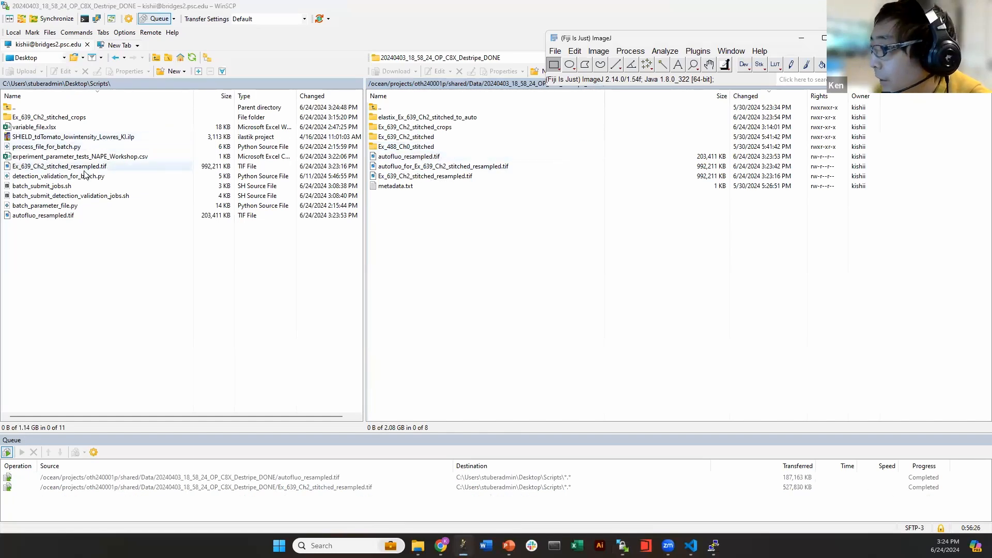
# Resize the WinSCP window and drag Ex_639_Ch2_stitched_resampled.tif from local Scripts into Fiji
pyautogui.click(77, 167)
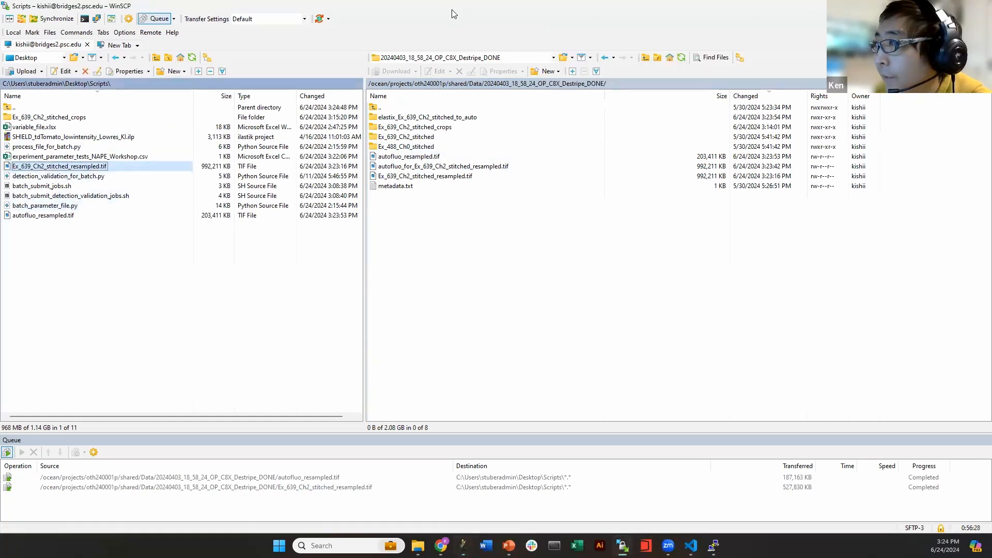
pyautogui.moveTo(454, 14); pyautogui.dragTo(331, 113)
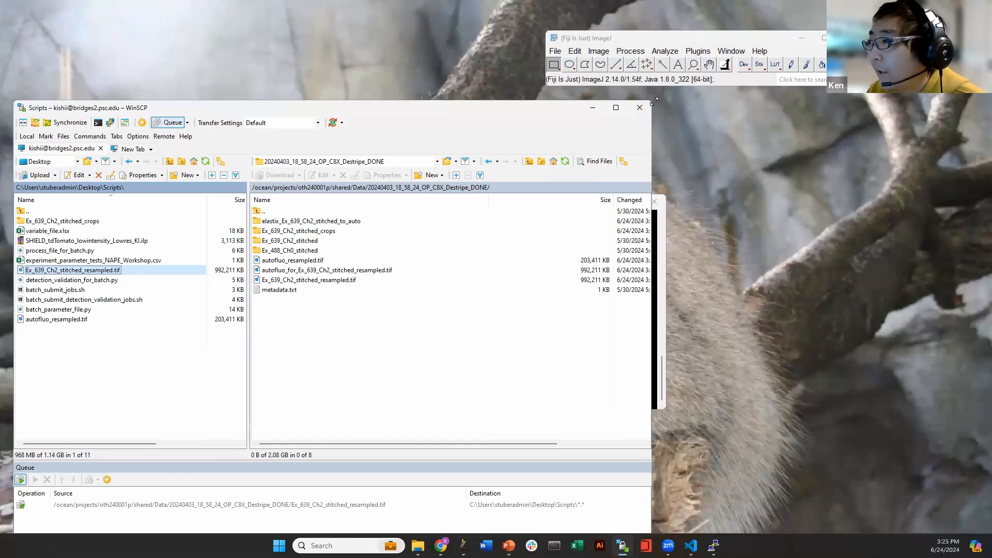
pyautogui.moveTo(976, 113); pyautogui.dragTo(974, 113)
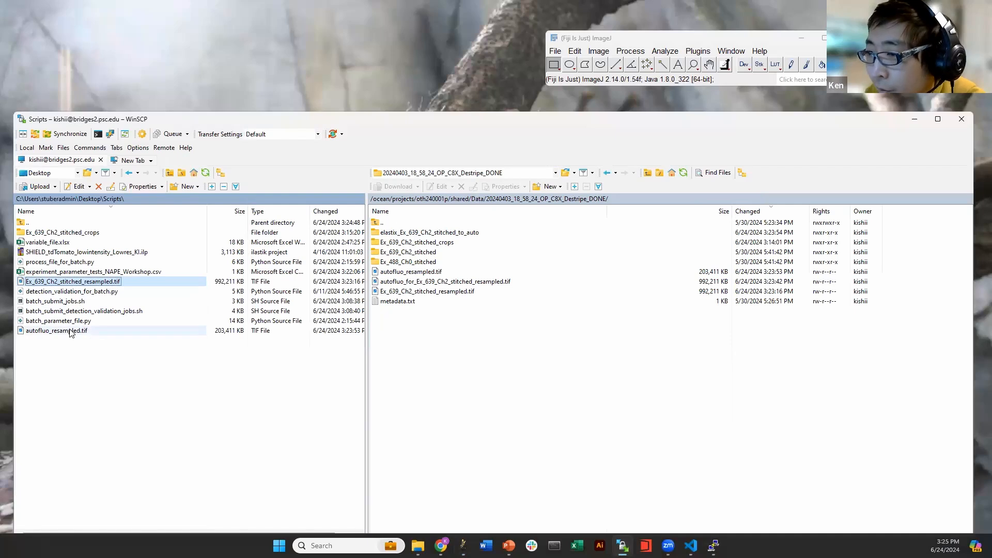
pyautogui.moveTo(54, 284); pyautogui.dragTo(342, 93)
# Reset and lower the Ch2 stack's contrast maximum, scrub to slices 436 and 999, then close it
pyautogui.moveTo(212, 358); pyautogui.dragTo(288, 365)
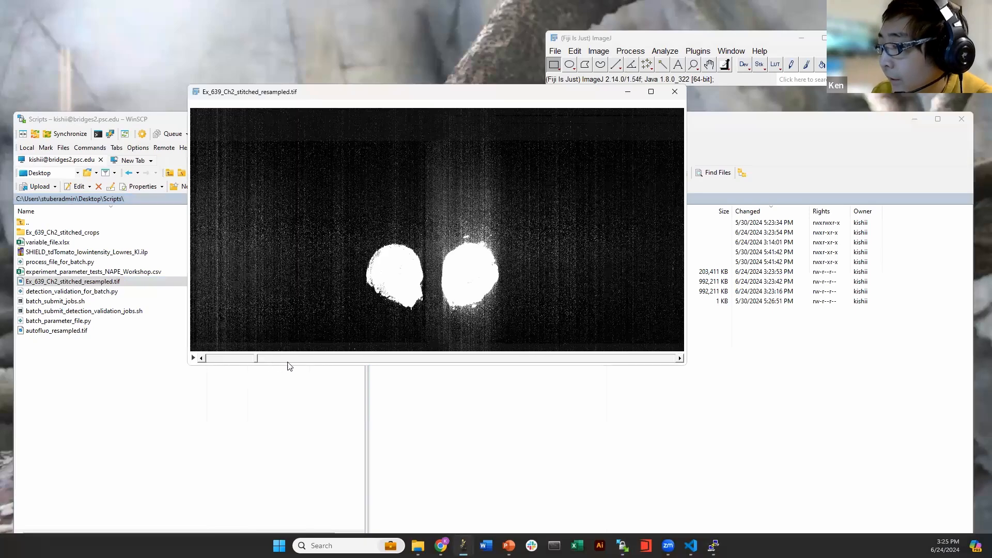
pyautogui.click(601, 54)
pyautogui.moveTo(641, 86)
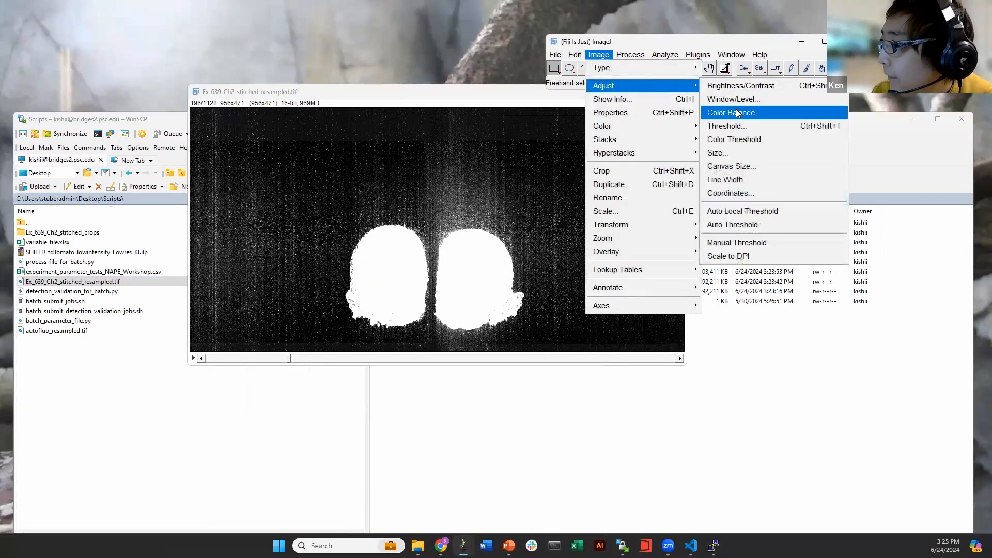
pyautogui.click(740, 86)
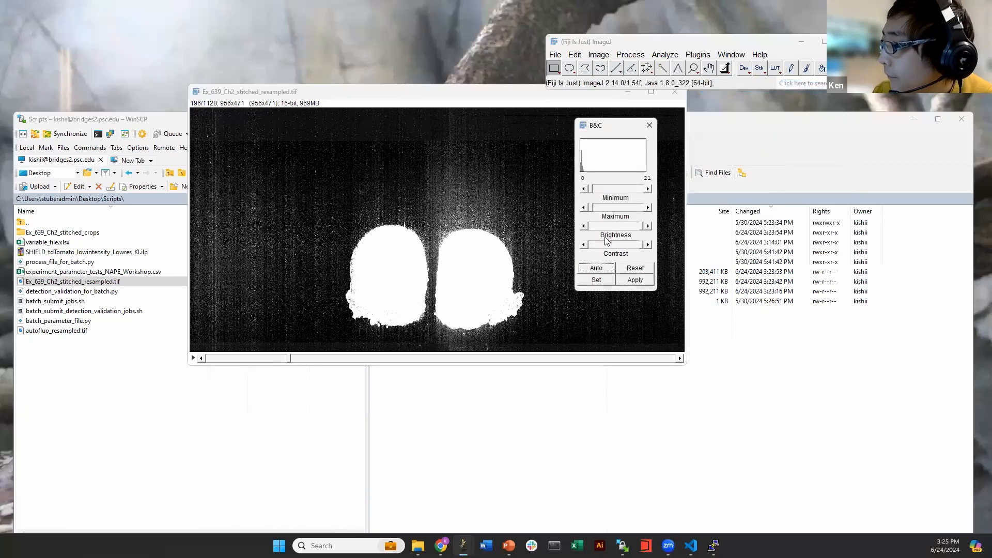
pyautogui.click(626, 269)
pyautogui.moveTo(641, 208); pyautogui.dragTo(610, 210)
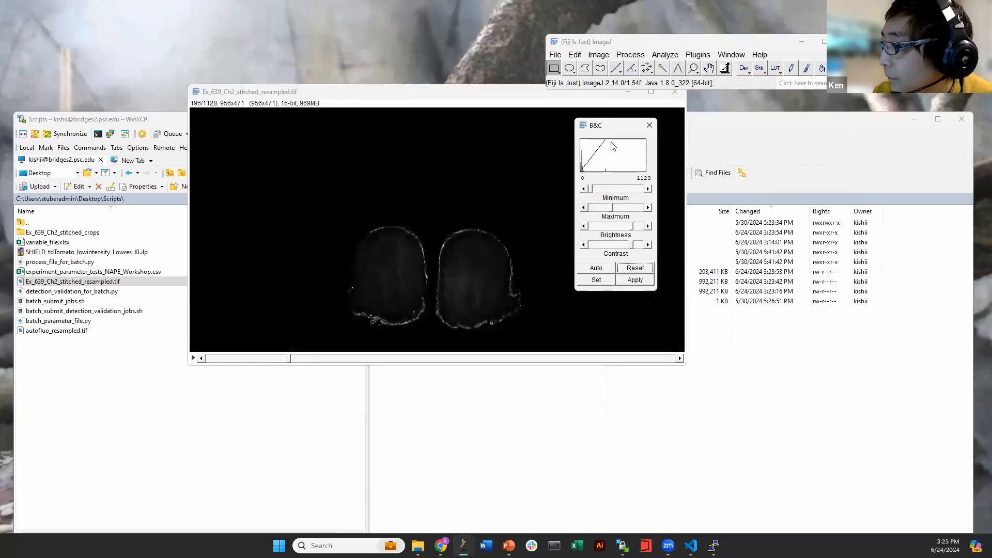
pyautogui.moveTo(602, 123); pyautogui.dragTo(787, 158)
pyautogui.moveTo(290, 357); pyautogui.dragTo(399, 356)
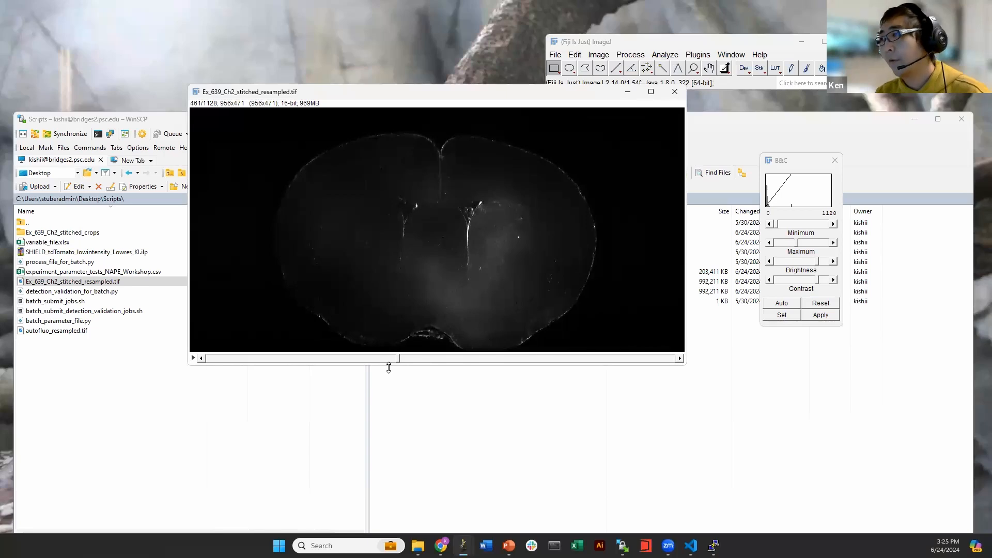
pyautogui.moveTo(401, 358); pyautogui.dragTo(621, 358)
pyautogui.click(674, 91)
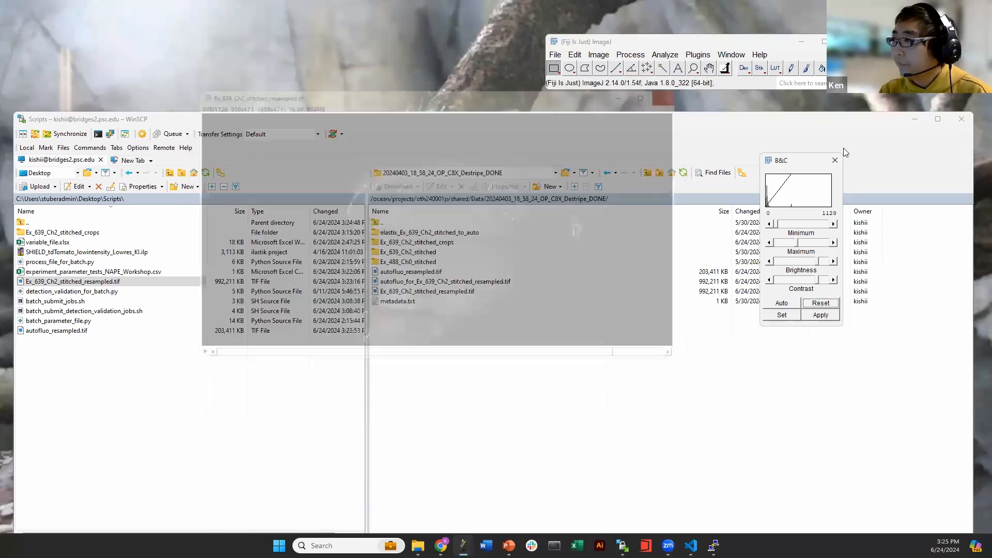
# Open autofluo_resampled.tif in Fiji, view a middle slice with Brightness/Contrast, then close both windows
pyautogui.click(495, 319)
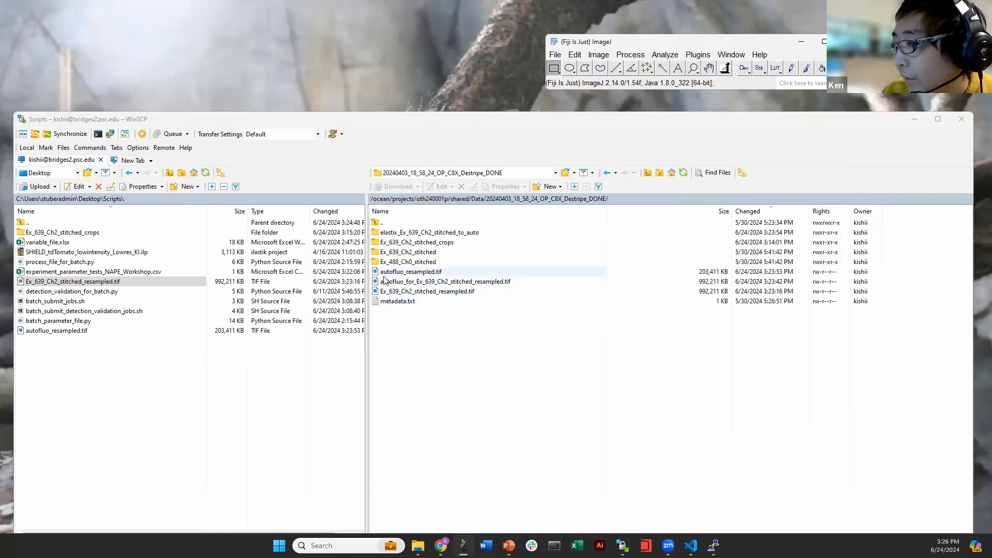
pyautogui.moveTo(57, 330); pyautogui.dragTo(573, 78)
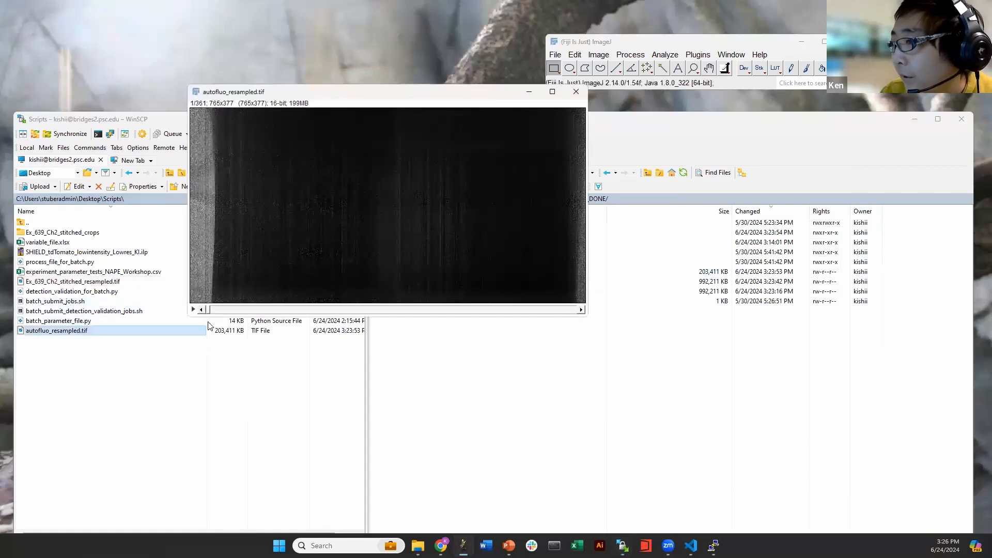
pyautogui.moveTo(207, 310); pyautogui.dragTo(463, 312)
pyautogui.hotkey('ctrl', 'shift', 'c')
pyautogui.click(576, 91)
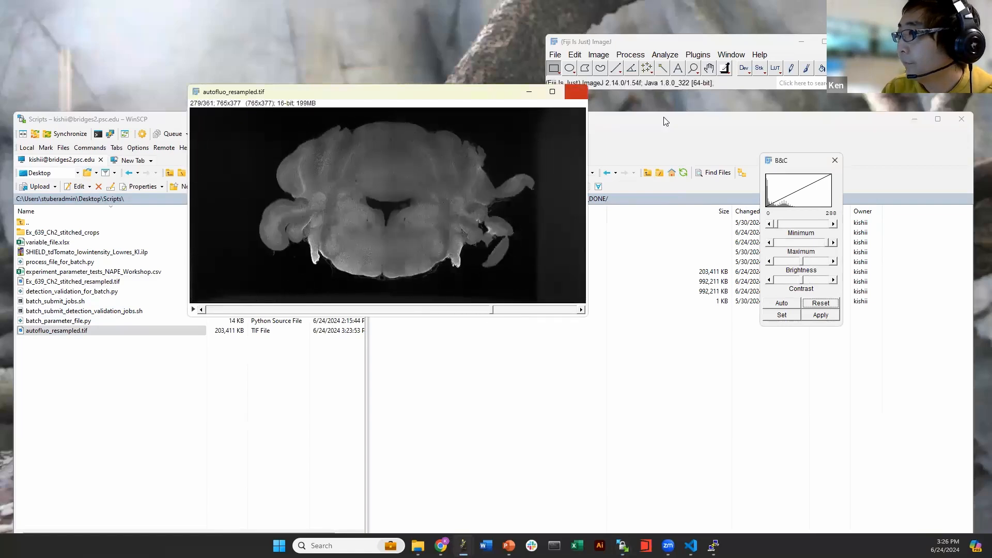
pyautogui.click(834, 161)
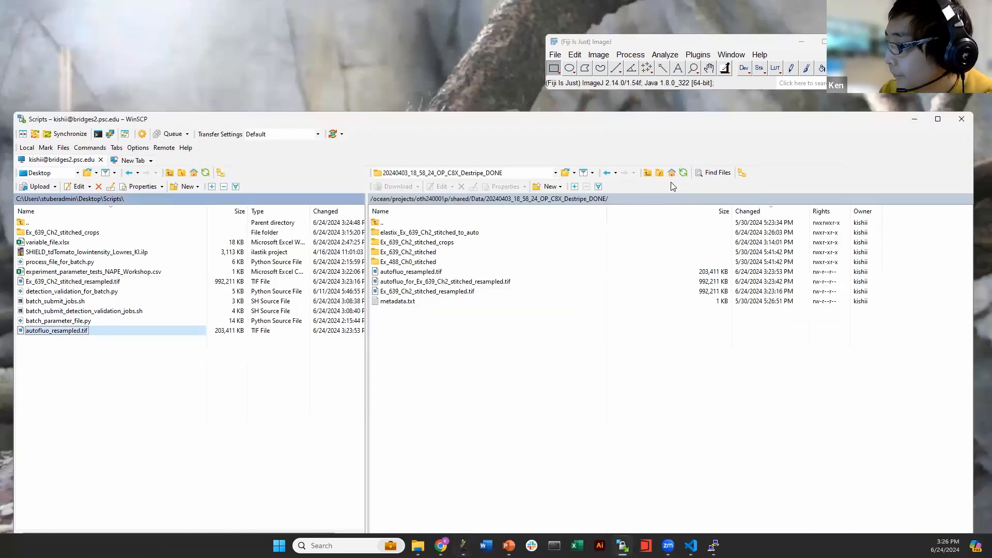
# Move the remote side back to the personal Scripts folder and refresh it
pyautogui.click(615, 175)
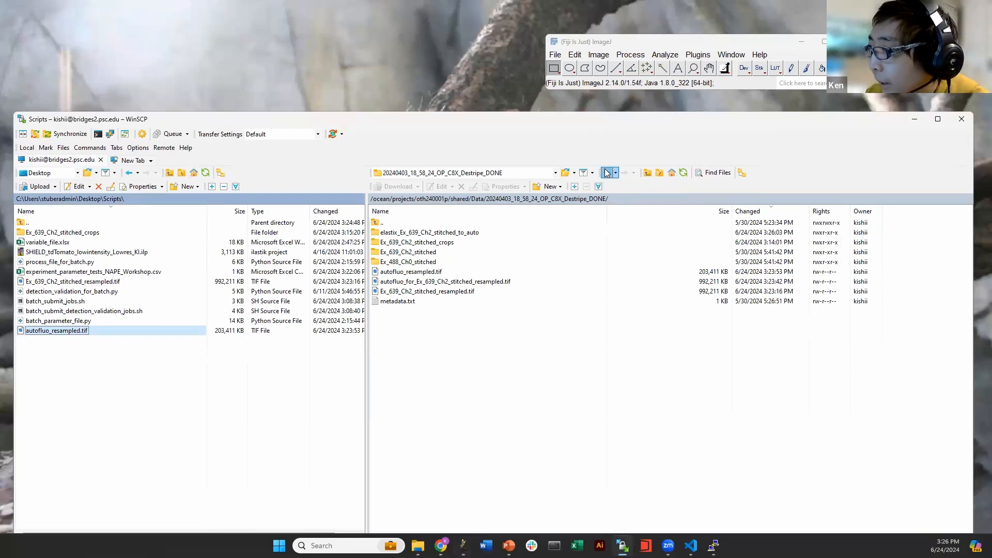
pyautogui.click(431, 198)
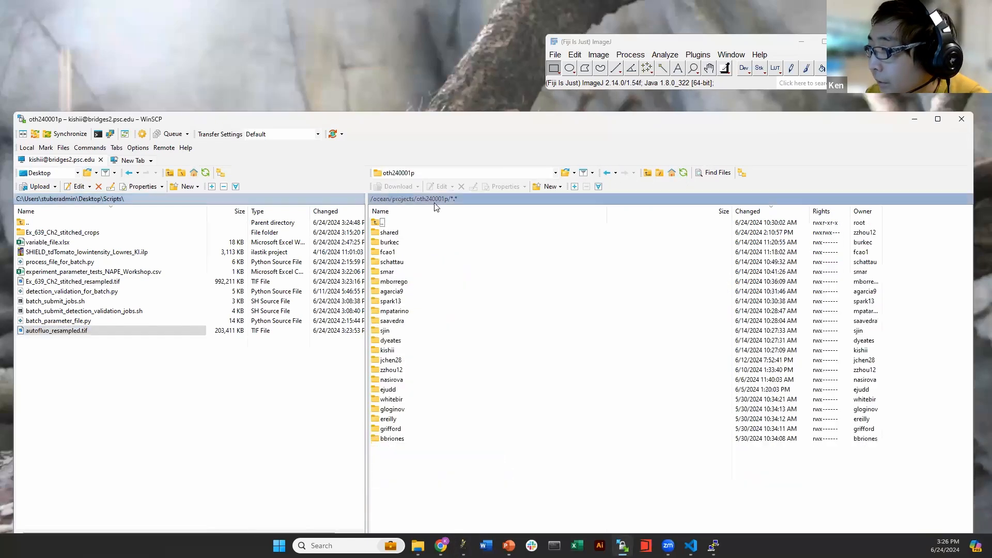
pyautogui.doubleClick(388, 350)
pyautogui.doubleClick(390, 232)
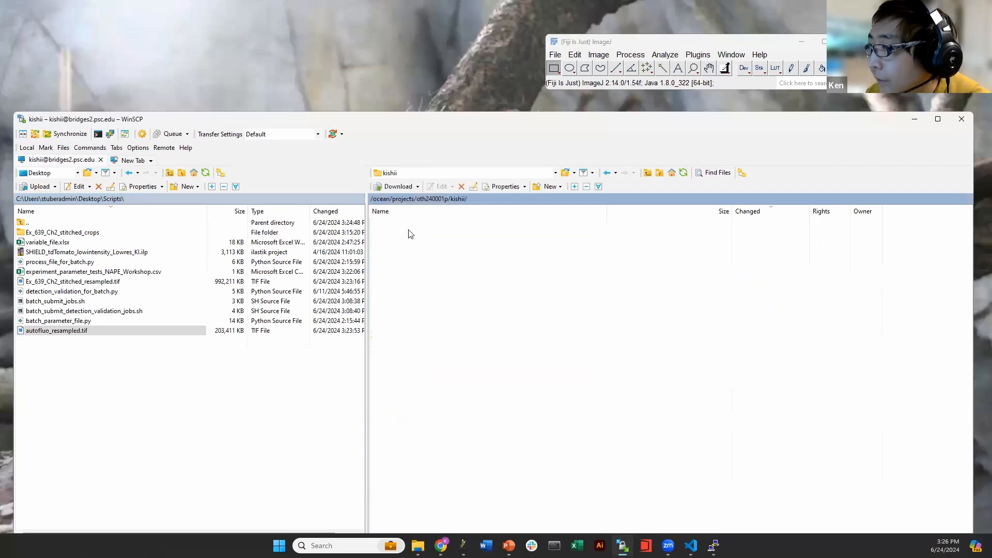
pyautogui.click(683, 172)
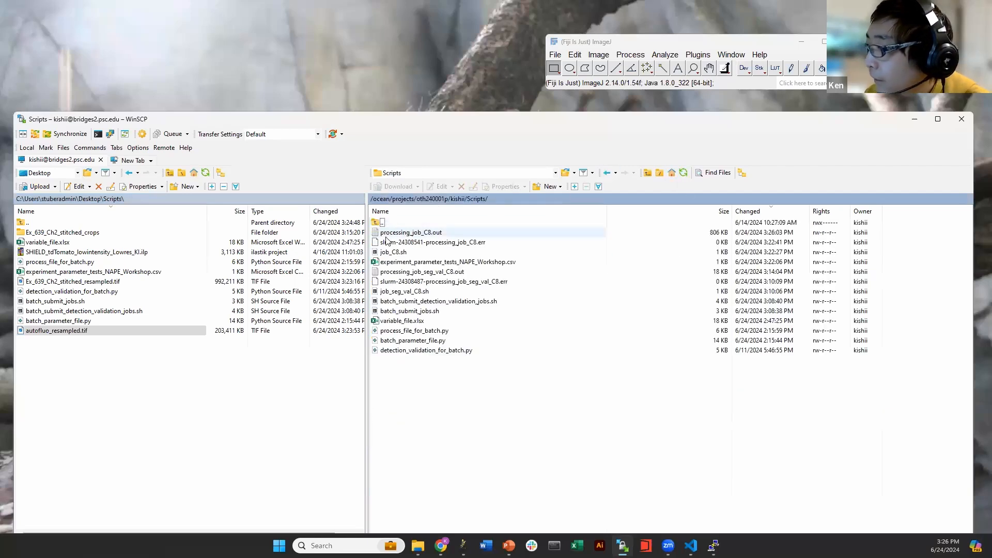
# Open processing_job_C8.out, scroll to its end, and close the viewer
pyautogui.doubleClick(395, 235)
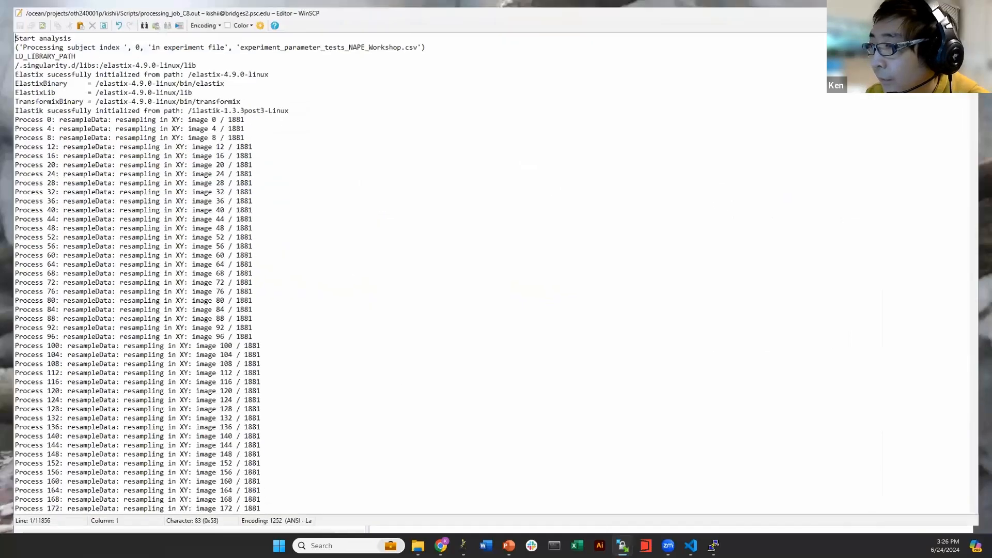
pyautogui.moveTo(987, 35); pyautogui.dragTo(949, 517)
pyautogui.click(979, 6)
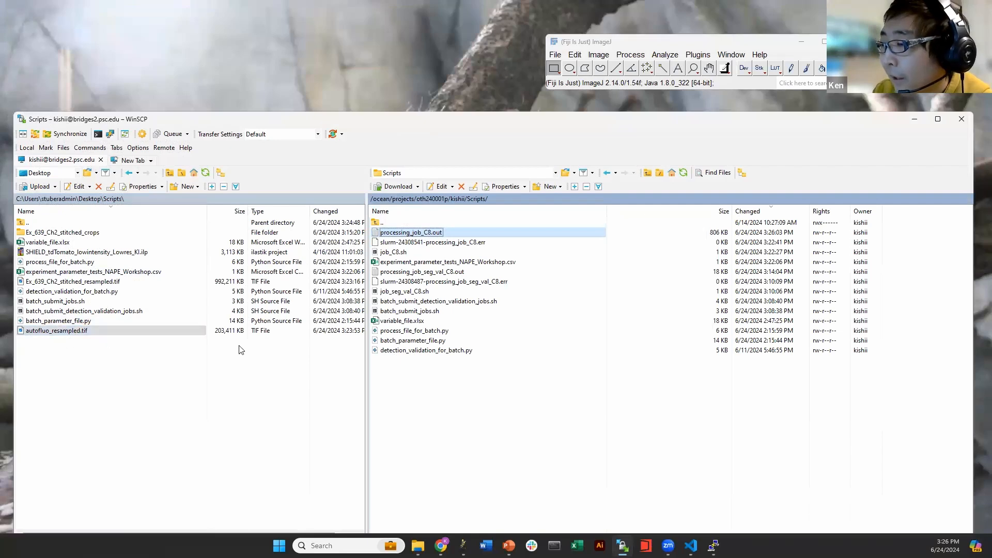
# Refresh the remote listing a few times to confirm the processing log keeps growing
pyautogui.click(683, 173)
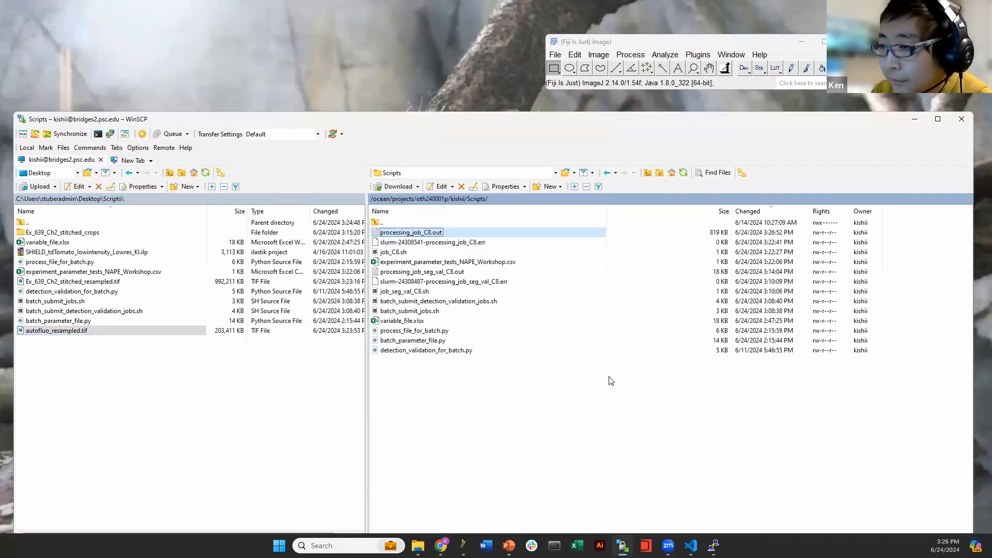
pyautogui.click(166, 345)
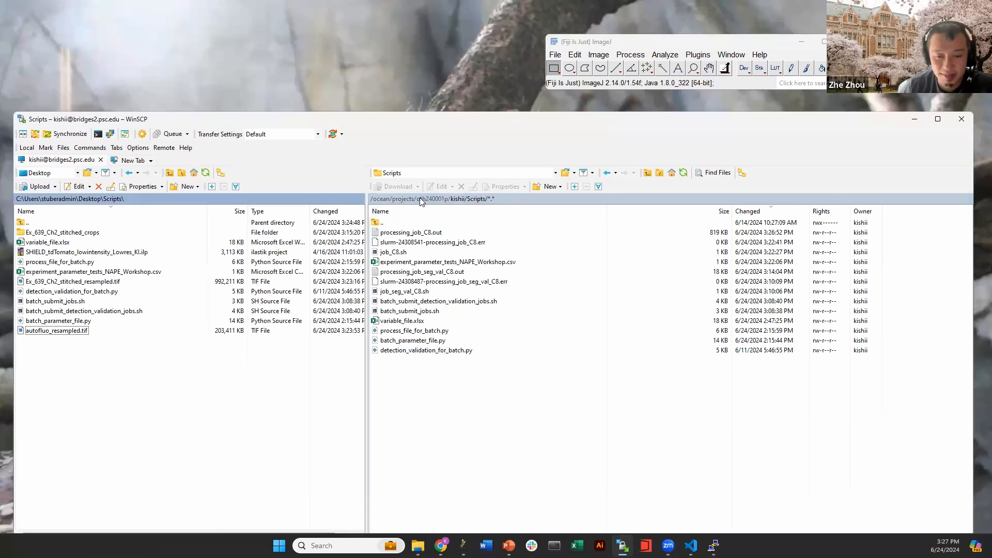
pyautogui.click(683, 174)
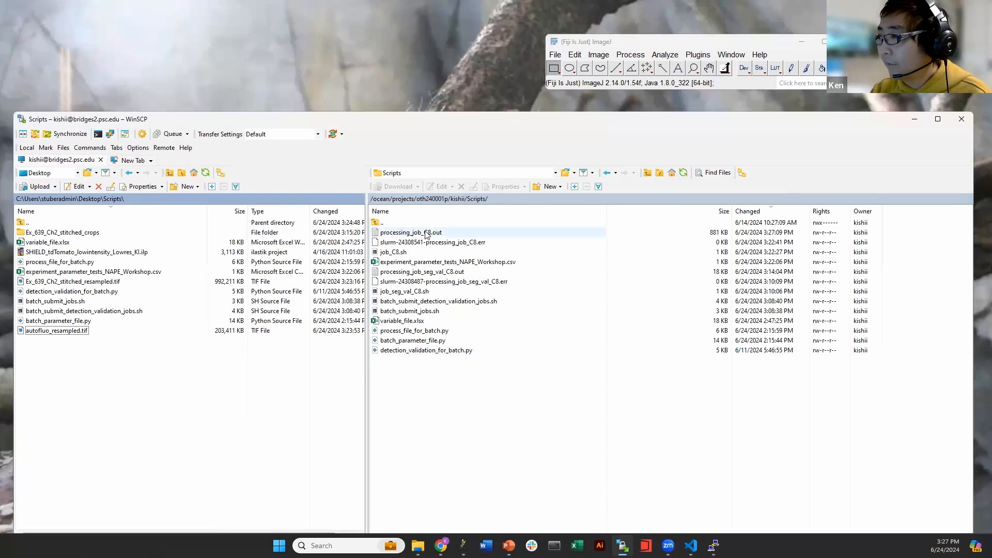
# Navigate via shared and Data into the 20240403_18_58_24_OP_C8X_Destripe_DONE folder
pyautogui.click(435, 198)
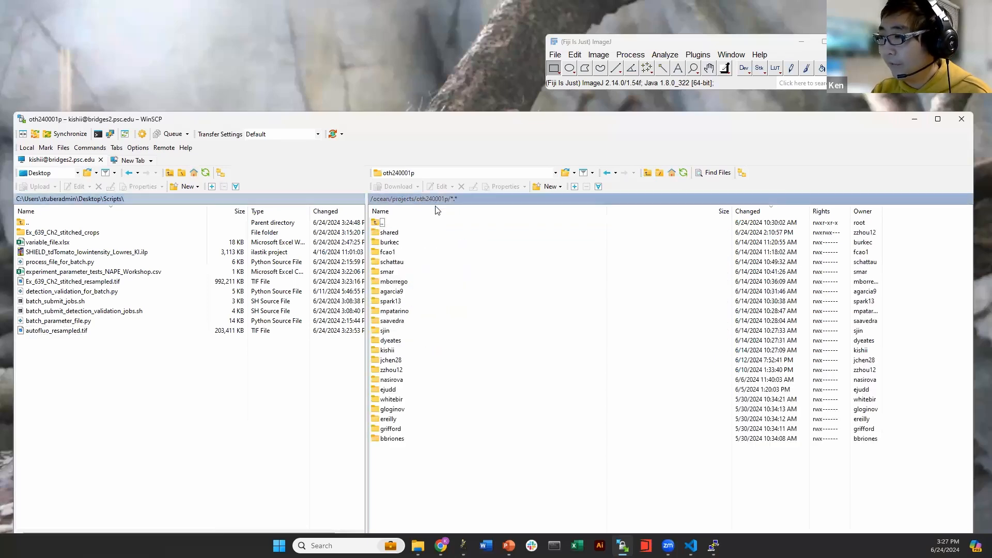
pyautogui.doubleClick(400, 236)
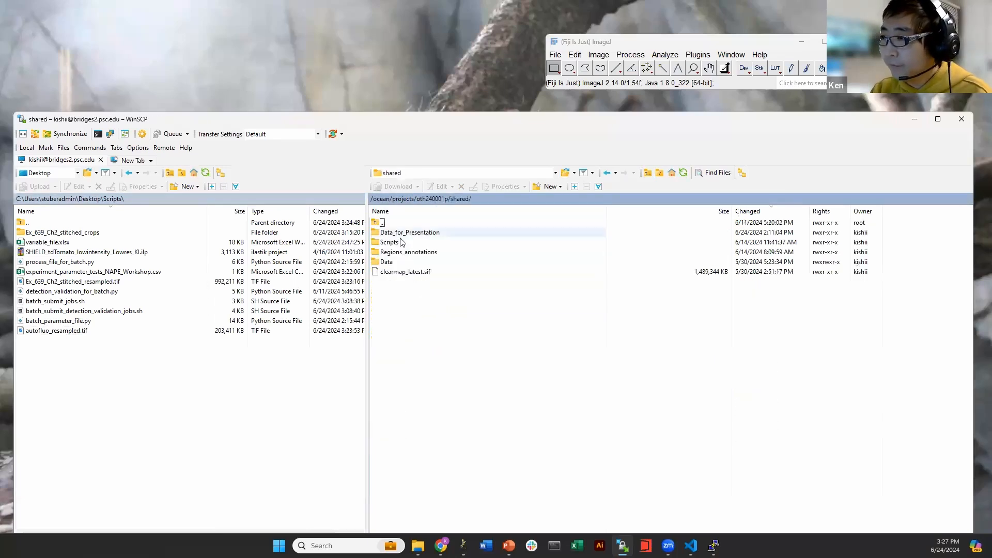
pyautogui.doubleClick(399, 261)
pyautogui.doubleClick(440, 234)
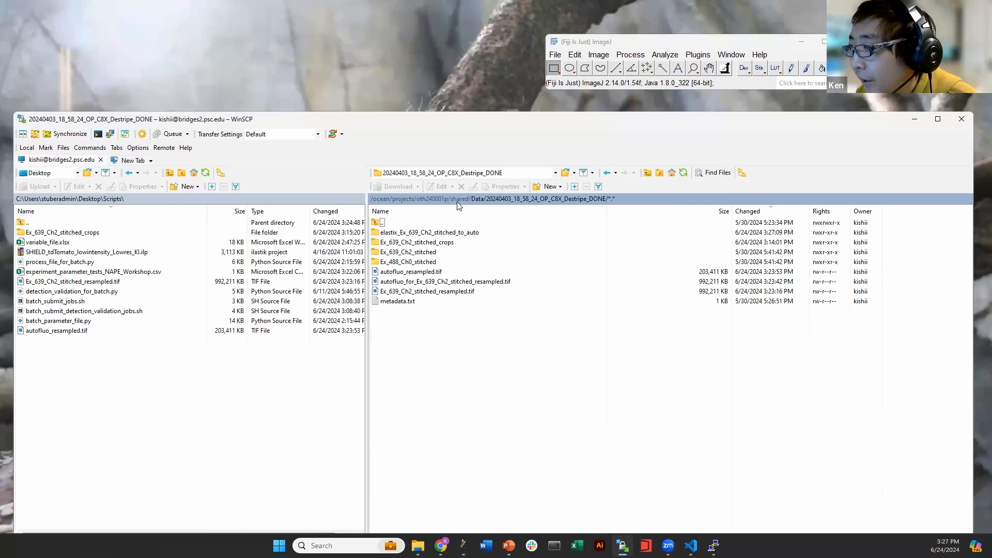
# Peek into the 20240228_11_13_31_OP_S4K_Destripe_DONE folder, then return to the C8X sample folder
pyautogui.click(473, 199)
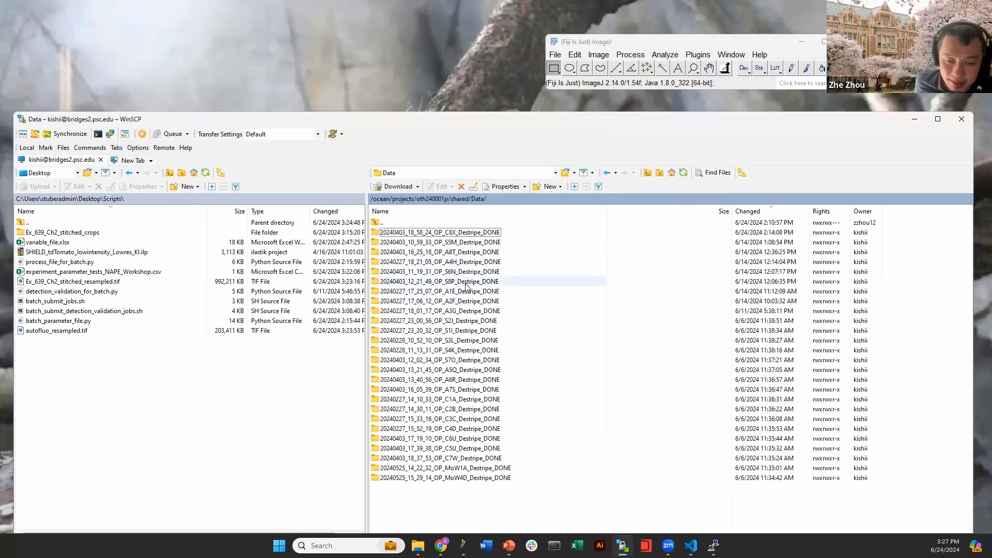
pyautogui.doubleClick(458, 349)
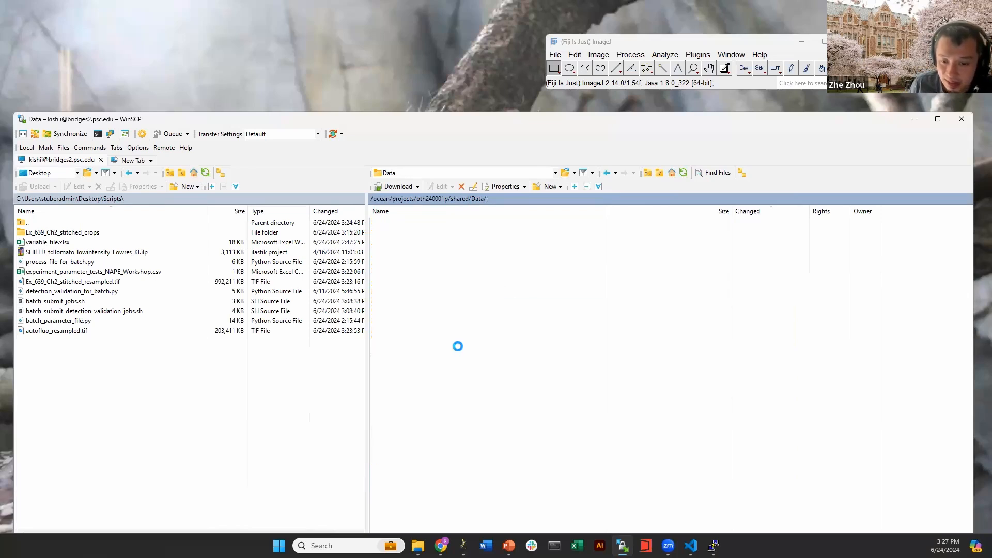
pyautogui.click(608, 174)
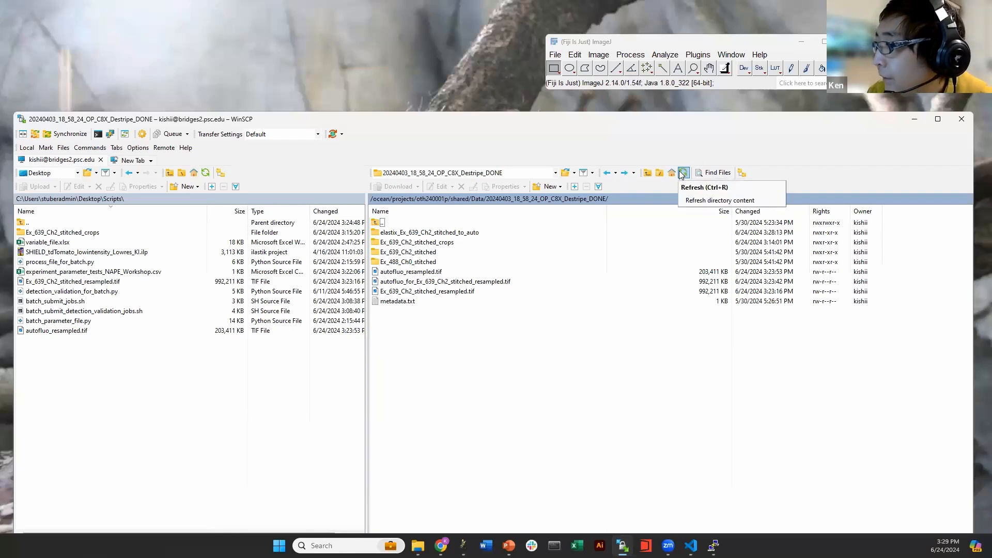
# Step back through the remote folder history to the shared project folder
pyautogui.click(625, 173)
pyautogui.click(624, 173)
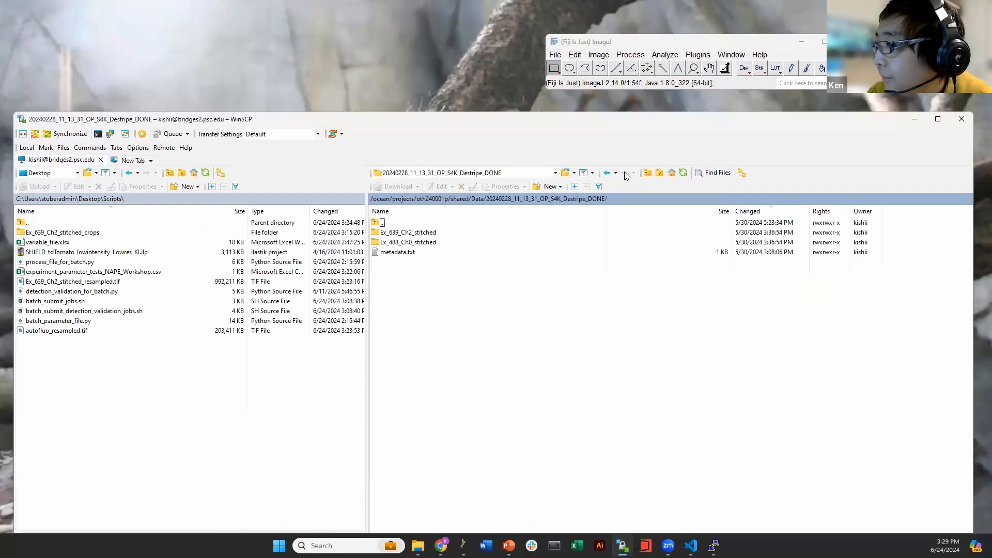
pyautogui.click(609, 174)
pyautogui.click(610, 174)
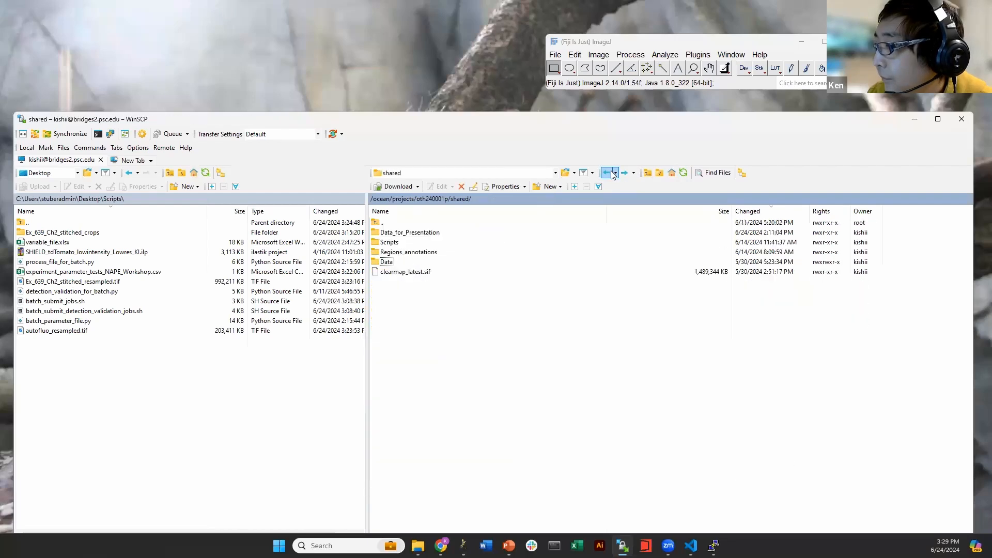
pyautogui.click(611, 175)
pyautogui.click(625, 174)
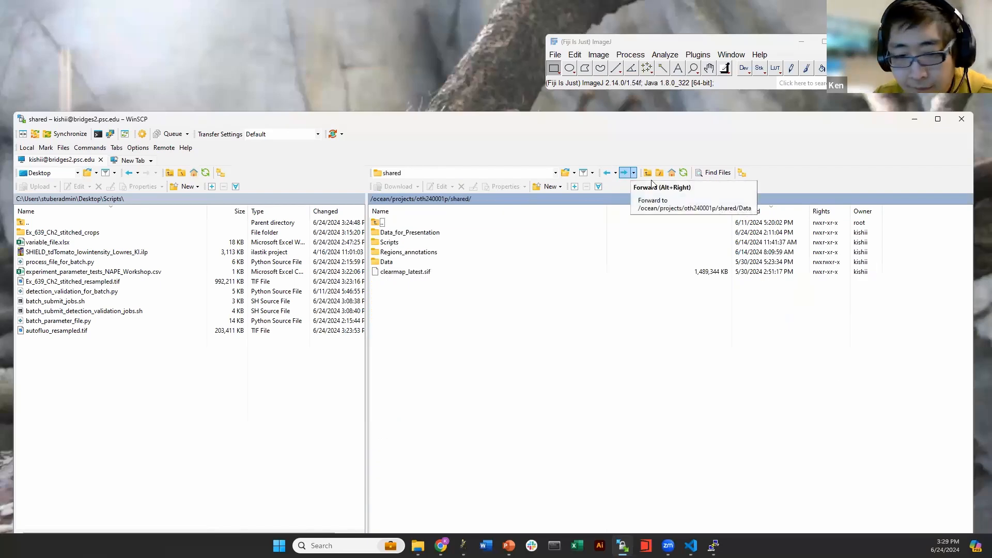
# Bring PowerPoint forward on the pre-processing pipeline slides, around slide 41
pyautogui.click(509, 545)
pyautogui.click(45, 368)
pyautogui.click(58, 387)
pyautogui.press('Up')
pyautogui.press('Up')
pyautogui.press('Up')
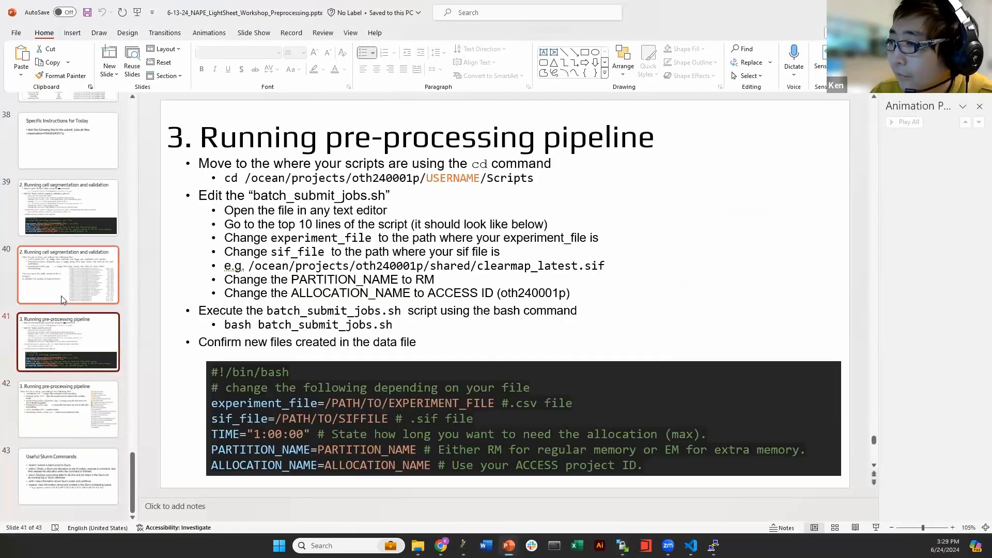
# Go back to slide 36 on StackProcessingParameter, then minimize PowerPoint
pyautogui.press('Up')
pyautogui.press('Up')
pyautogui.press('Up')
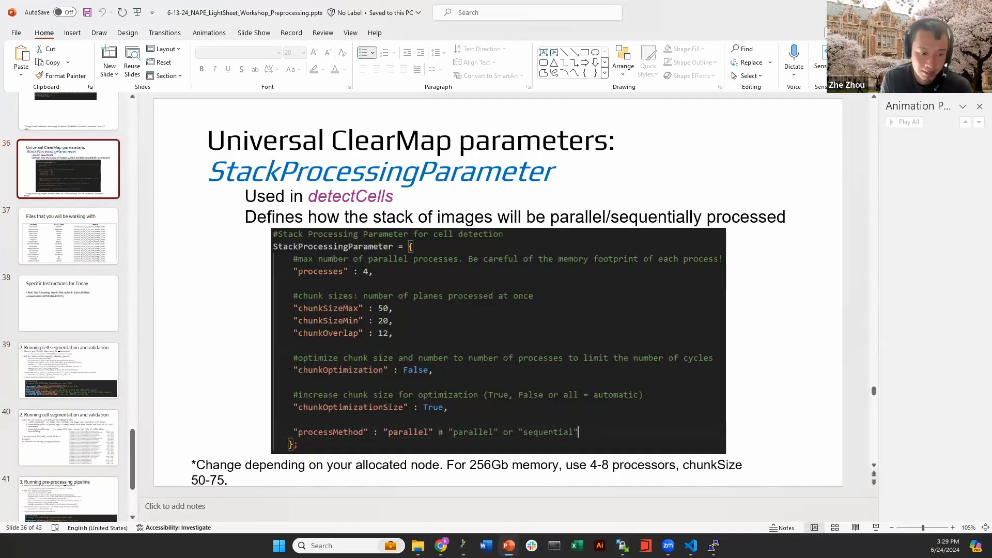
pyautogui.click(509, 545)
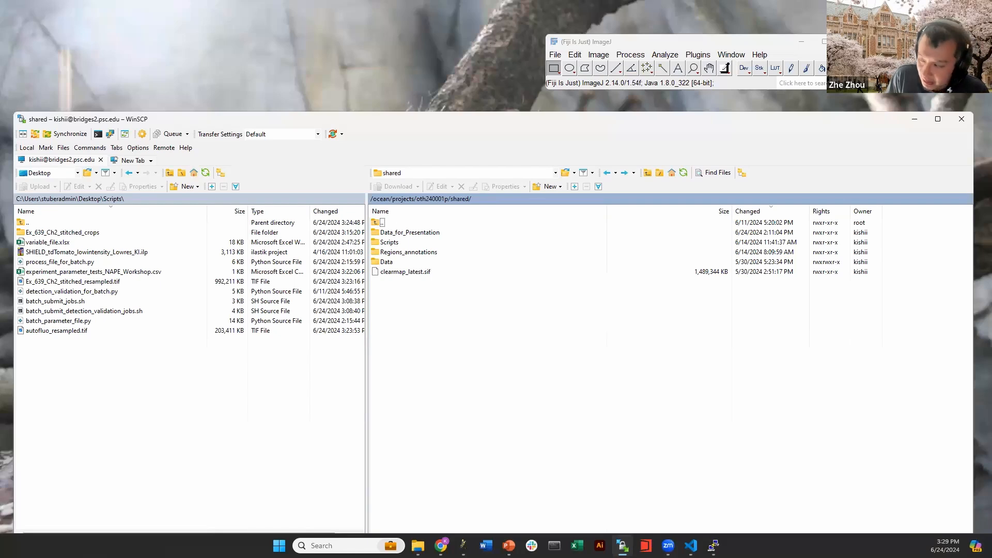
# Return to the Scripts folder, refresh, and open processing_job_C8.out, now 1,035 KB
pyautogui.doubleClick(433, 263)
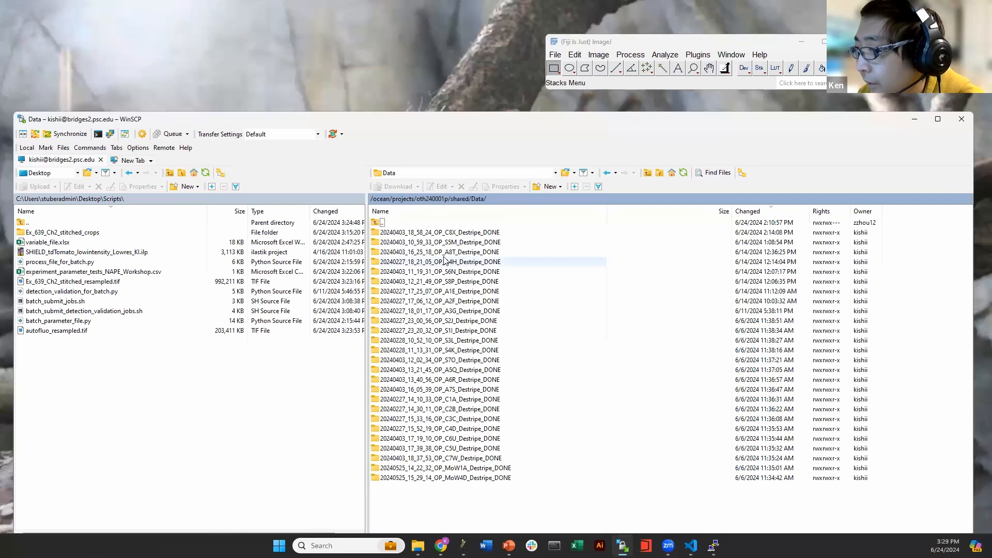
pyautogui.doubleClick(552, 234)
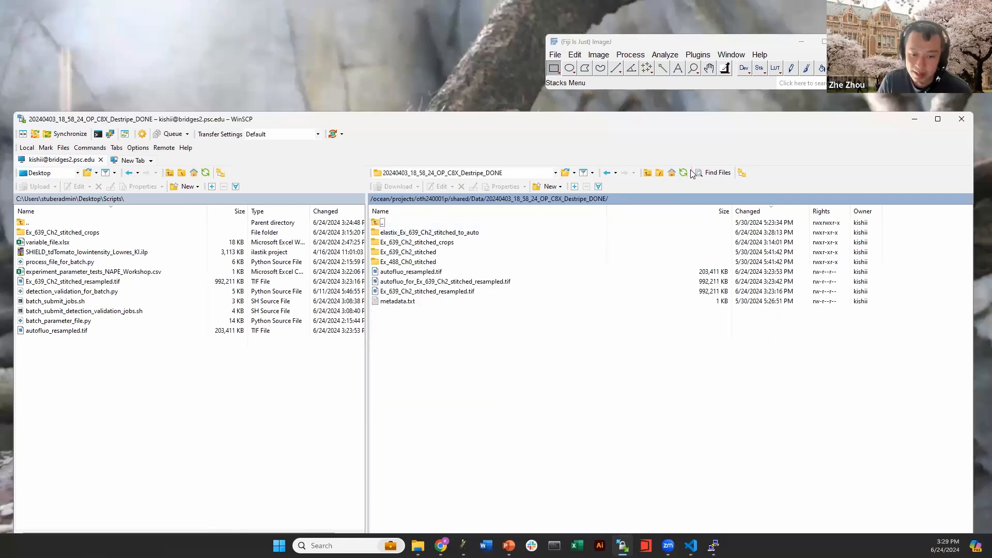
pyautogui.click(607, 173)
pyautogui.click(608, 173)
pyautogui.click(609, 174)
pyautogui.click(610, 174)
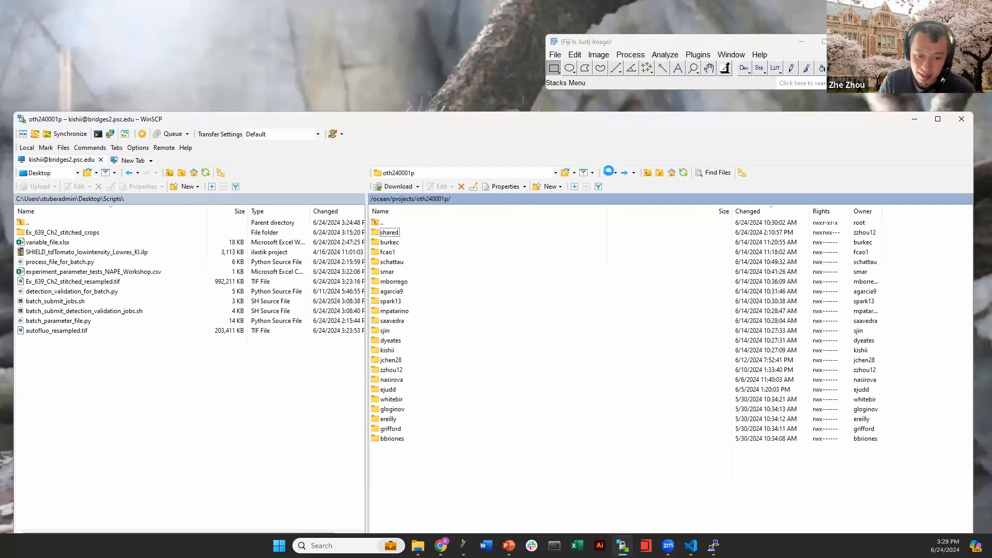
pyautogui.click(684, 174)
pyautogui.click(449, 235)
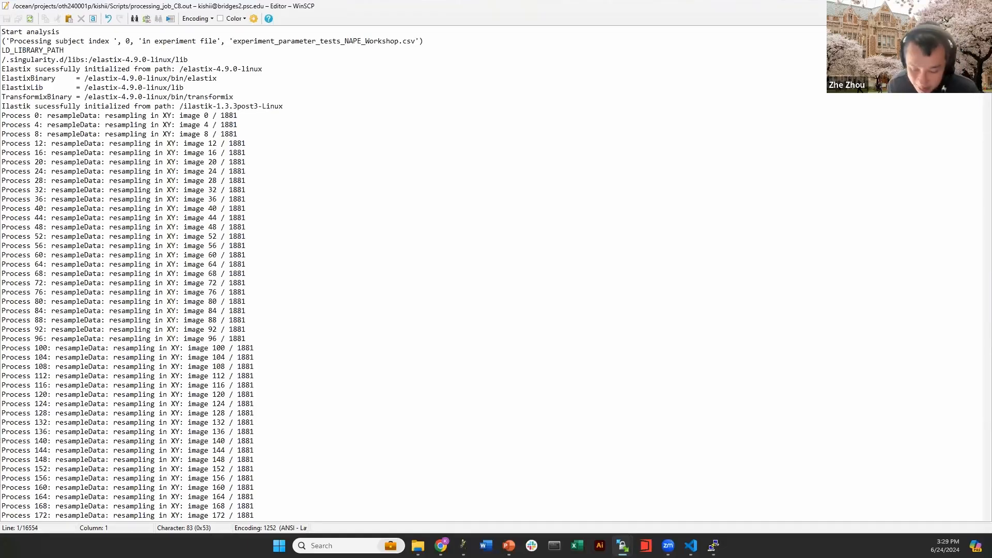
# Scroll to the log's end, select the latest registration iteration table, then close the editor
pyautogui.moveTo(986, 35); pyautogui.dragTo(941, 512)
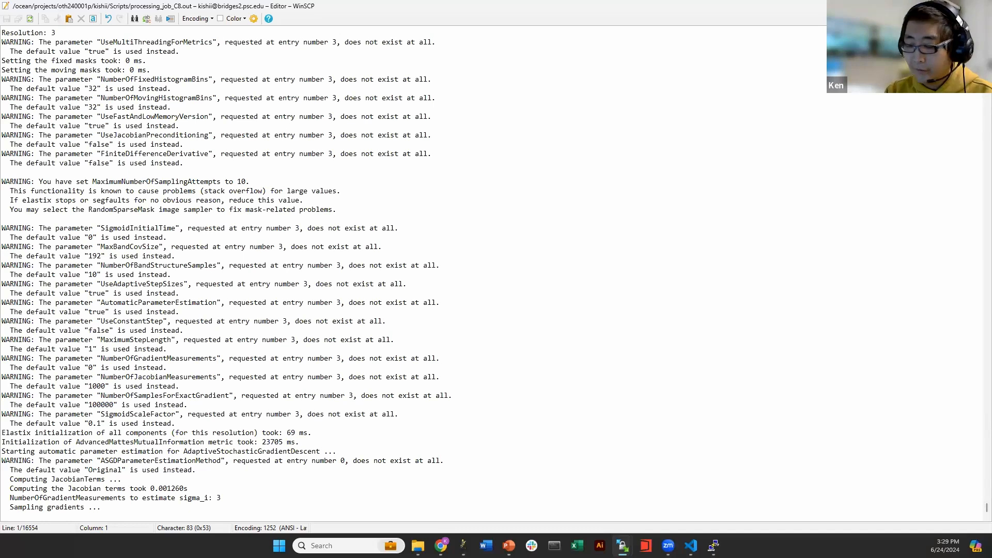
pyautogui.scroll(10, 465, 324)
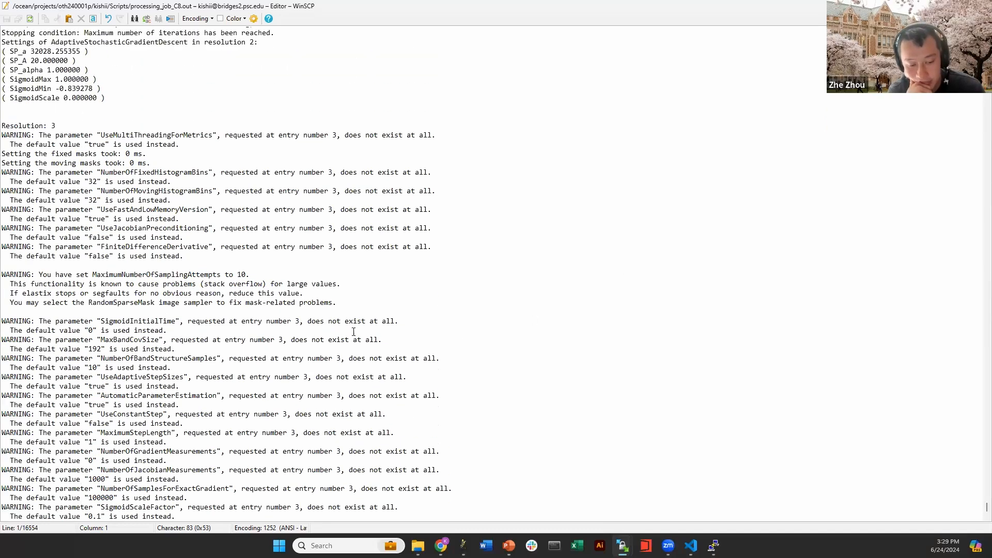
pyautogui.scroll(3, 196, 318)
pyautogui.moveTo(196, 369); pyautogui.dragTo(474, 192)
pyautogui.scroll(5, 474, 190)
pyautogui.scroll(-2, 474, 192)
pyautogui.scroll(-2, 474, 192)
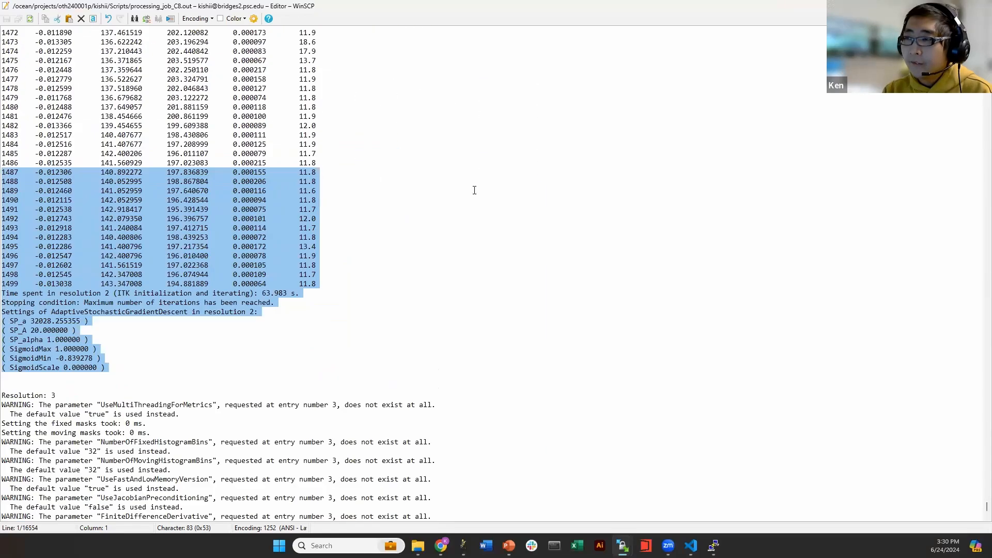
pyautogui.click(980, 6)
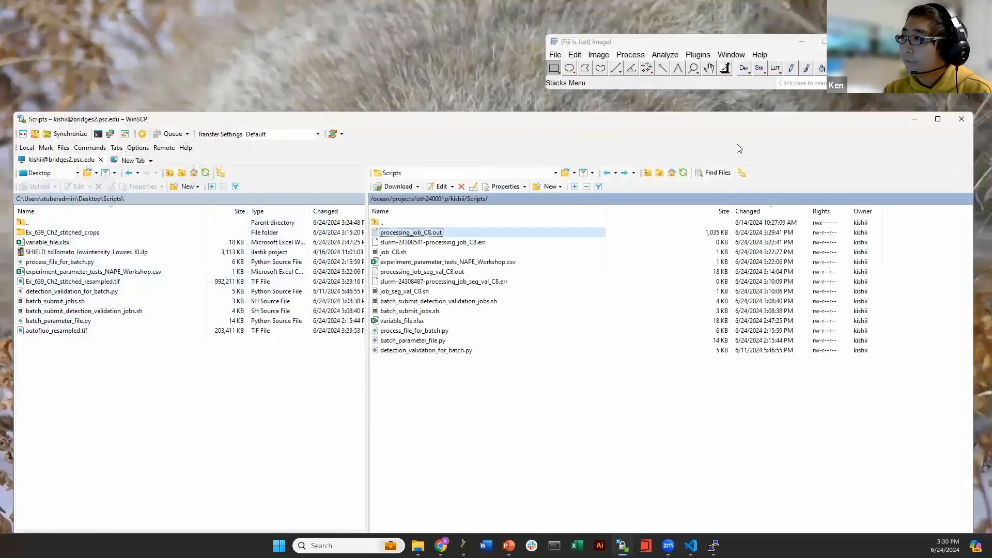
# Refresh the Scripts listing until processing_job_C8.out shows 1,064 KB, briefly checking the local Scripts window
pyautogui.click(686, 172)
pyautogui.click(683, 172)
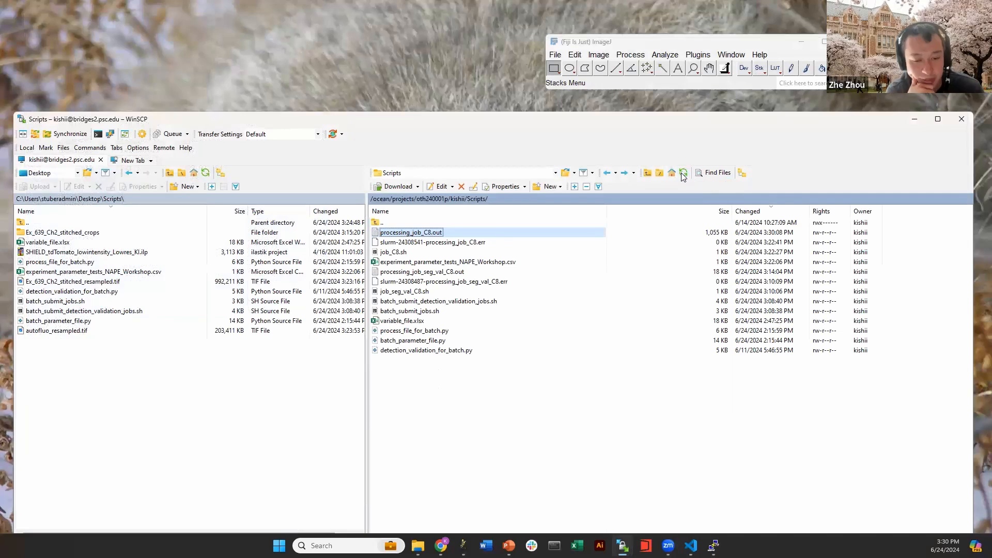
pyautogui.click(681, 173)
pyautogui.click(682, 173)
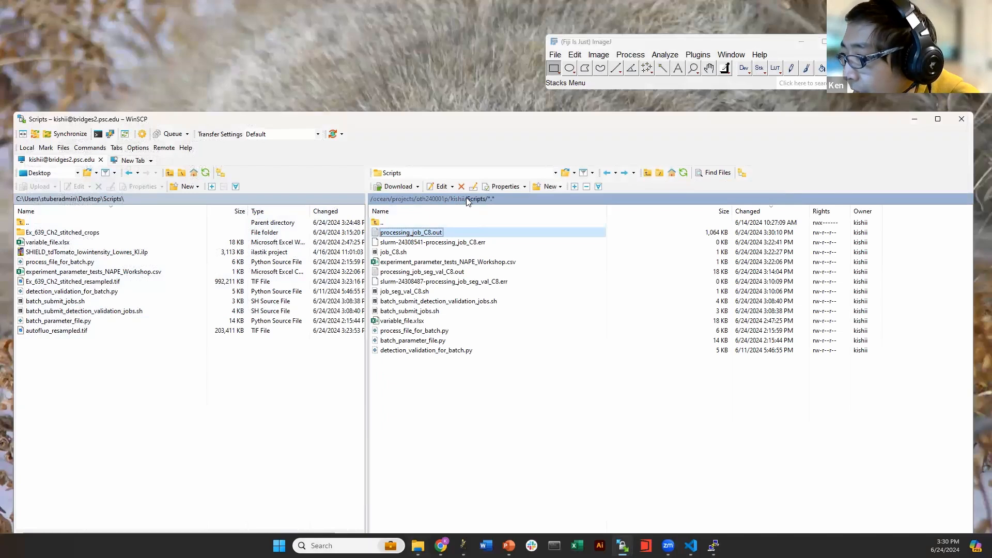
pyautogui.click(417, 545)
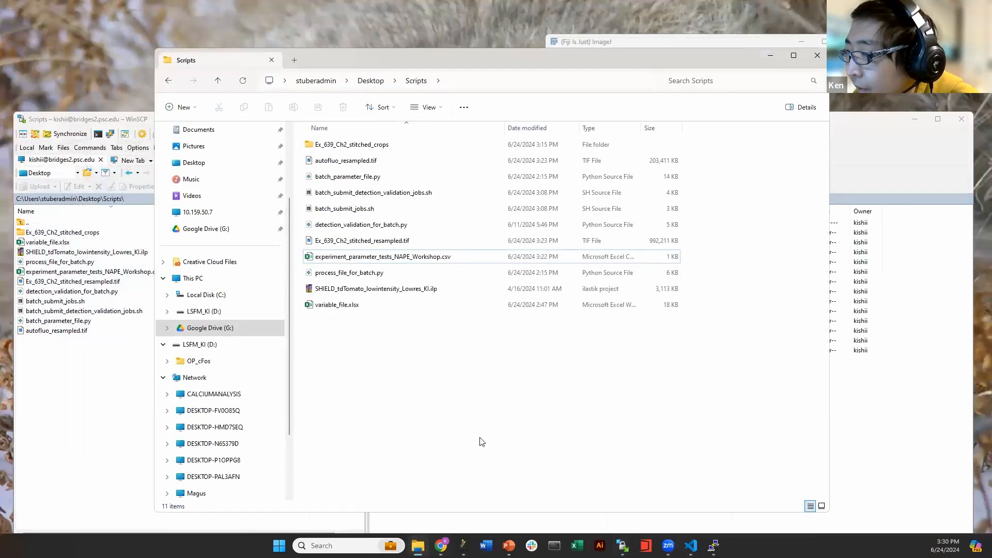
pyautogui.click(417, 545)
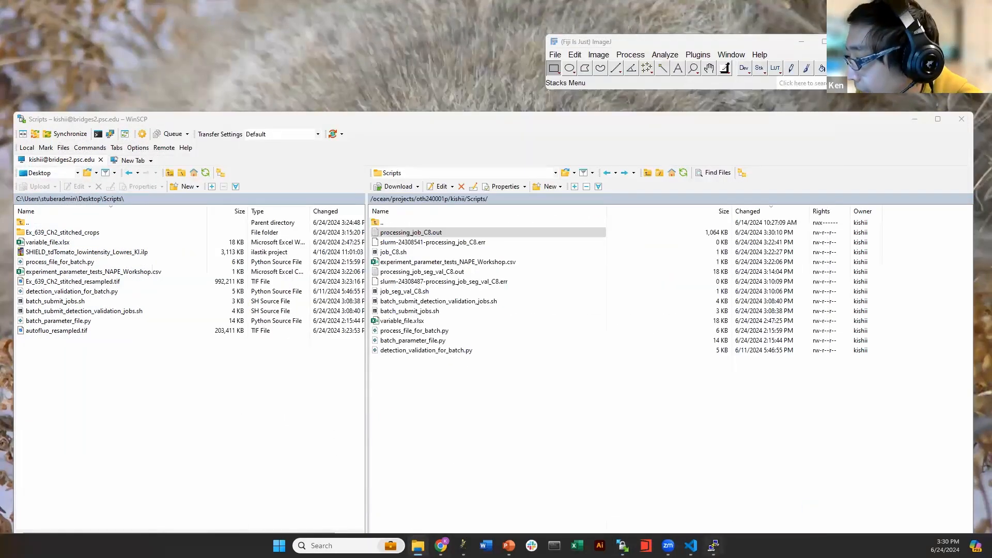
# Run scancel -u with the user's cluster username in PuTTY to cancel all jobs
pyautogui.click(712, 545)
pyautogui.write('s')
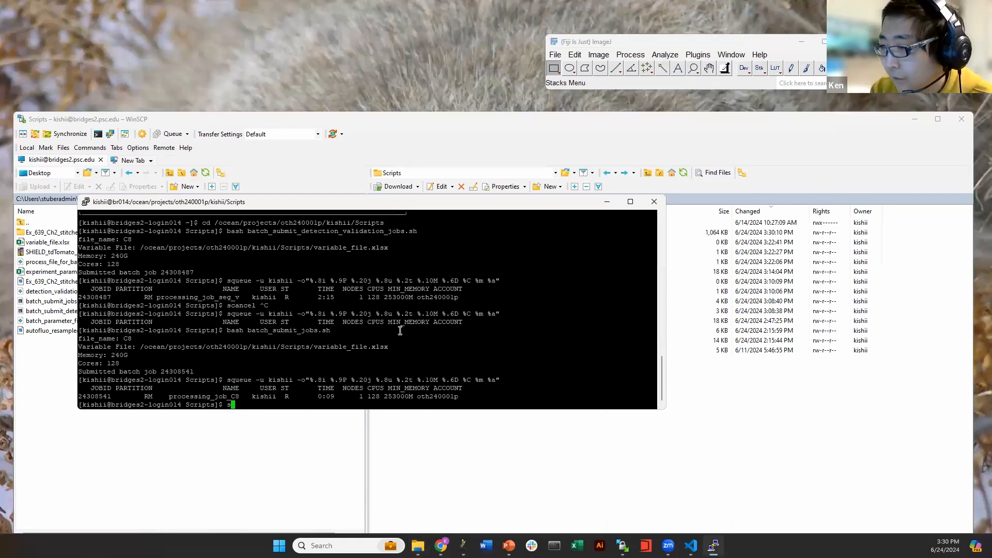
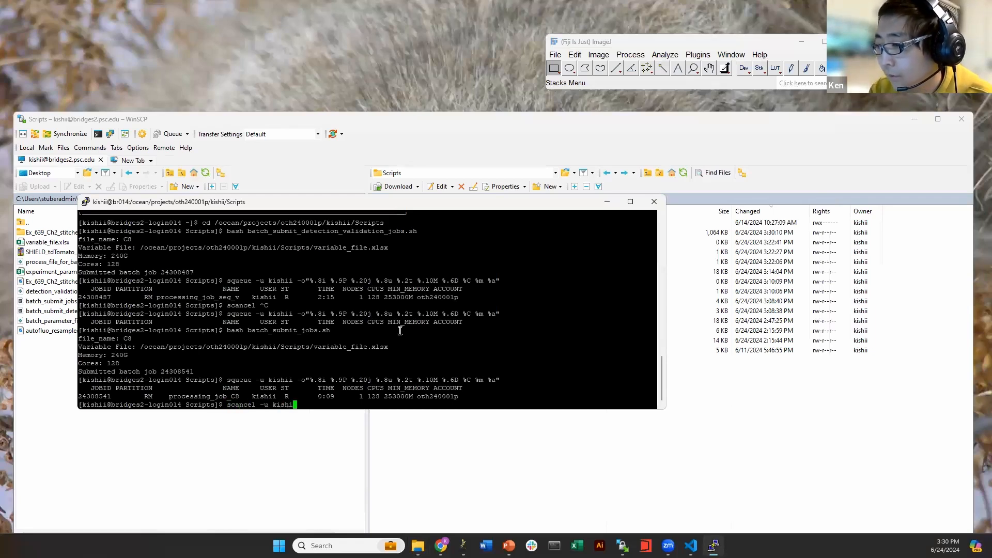
pyautogui.press('Return')
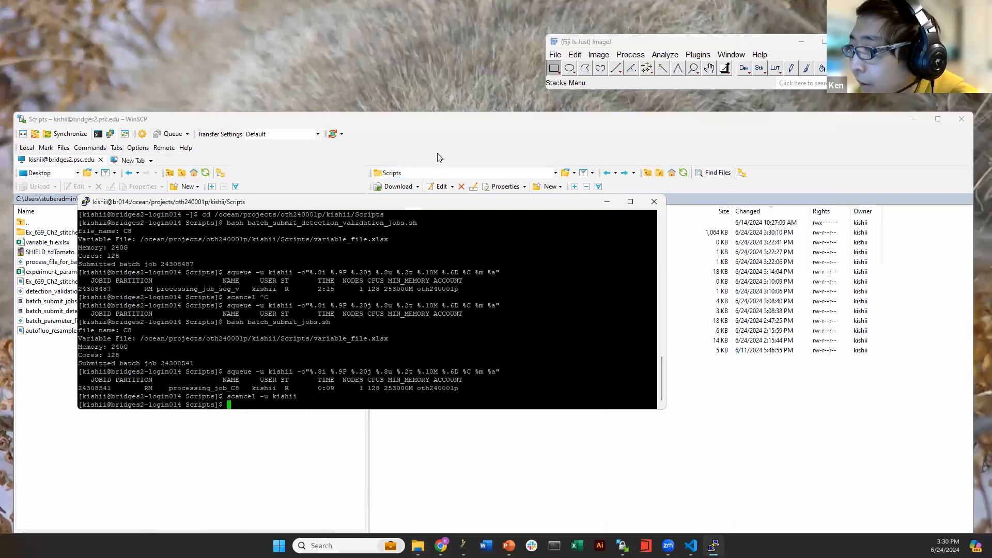
pyautogui.click(479, 154)
pyautogui.click(459, 200)
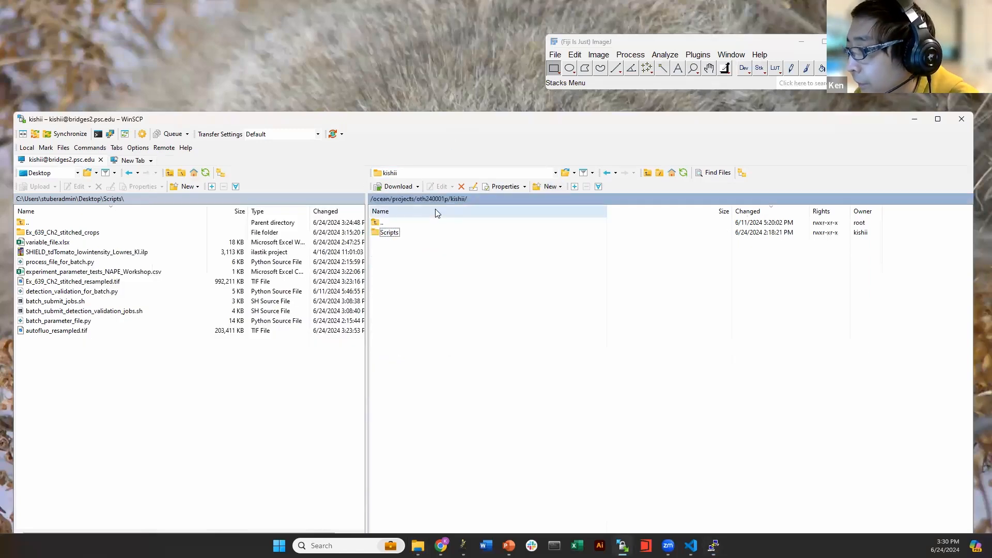
# Navigate via shared and Data into 20240403_18_58_24_OP_C8X_Destripe_DONE, then switch to File Explorer
pyautogui.click(434, 199)
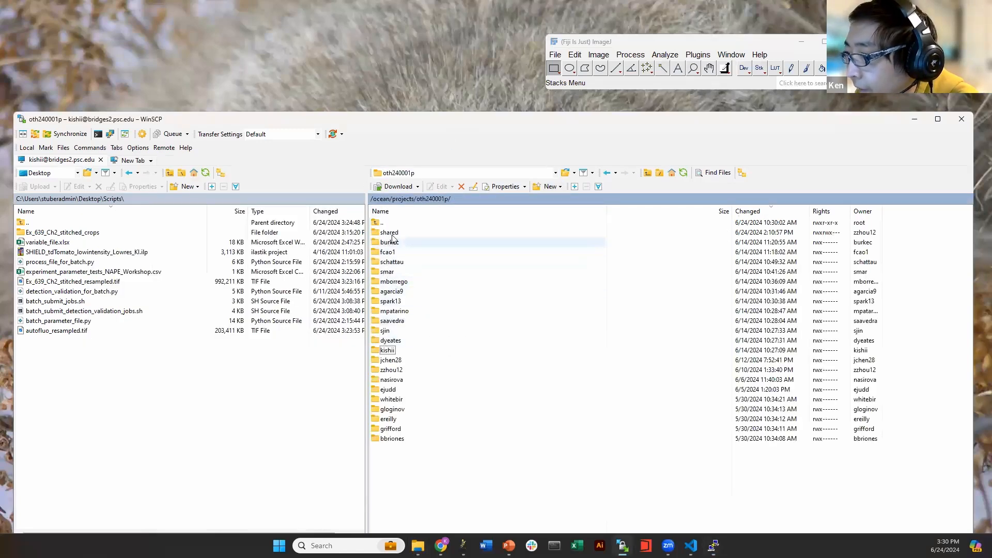
pyautogui.doubleClick(390, 232)
pyautogui.doubleClick(393, 262)
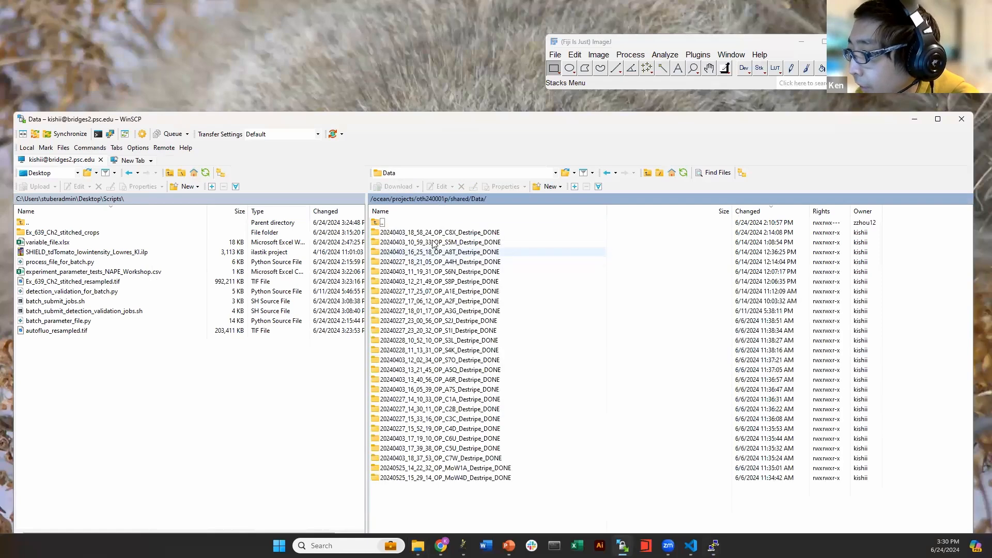
pyautogui.doubleClick(408, 232)
pyautogui.click(117, 203)
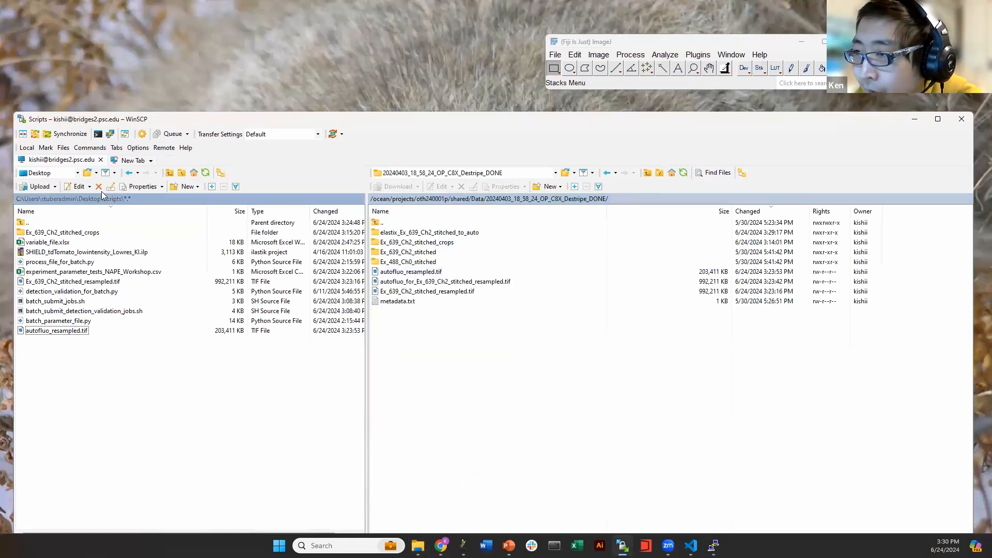
pyautogui.click(418, 546)
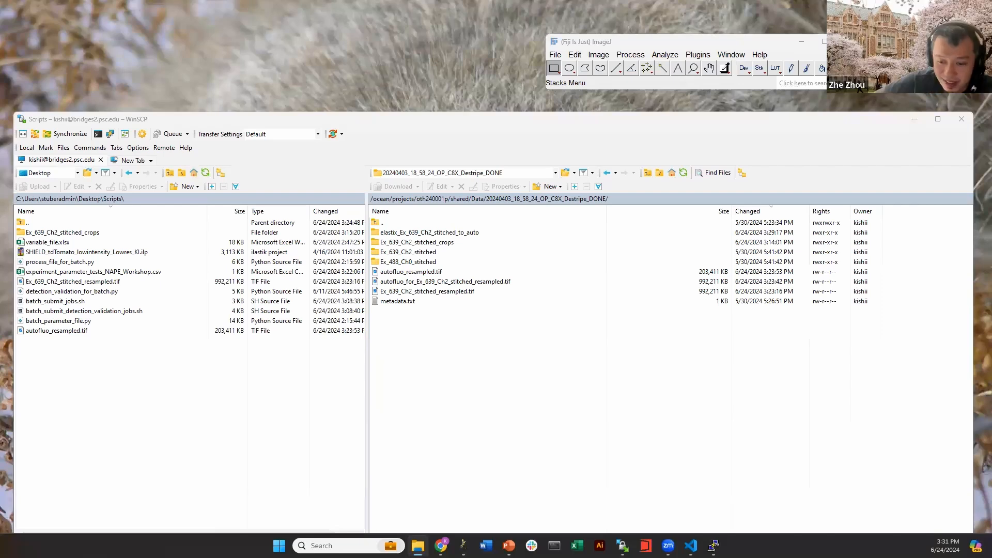
# Upload the local C8X results, including transform_atlas and elastix_auto_to_atlas, as a background transfer
pyautogui.moveTo(550, 370); pyautogui.dragTo(550, 370)
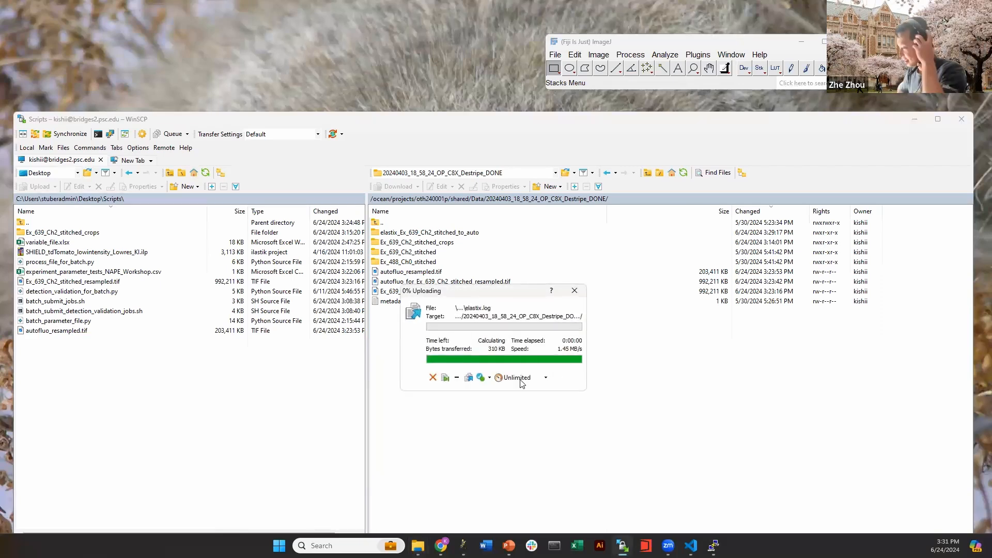
pyautogui.click(468, 377)
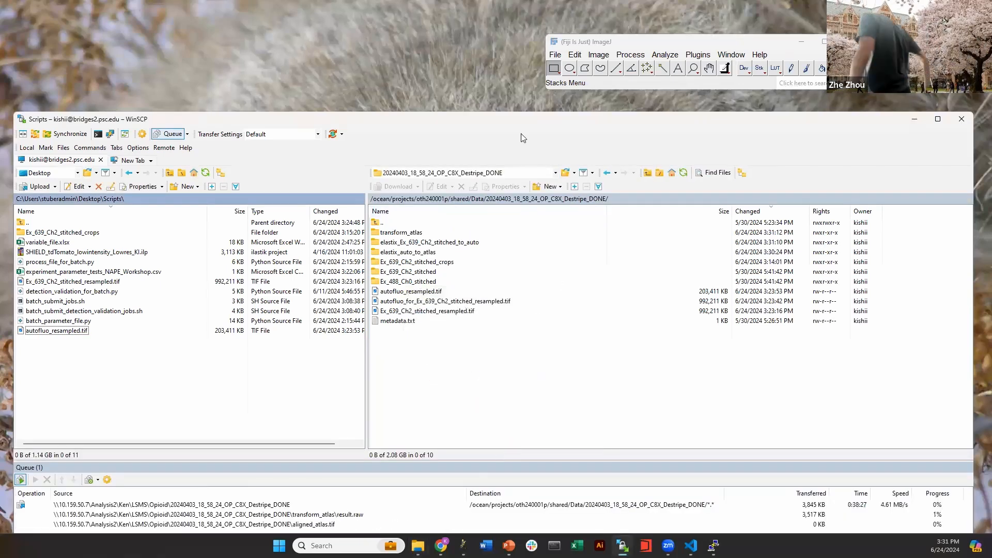
pyautogui.doubleClick(519, 119)
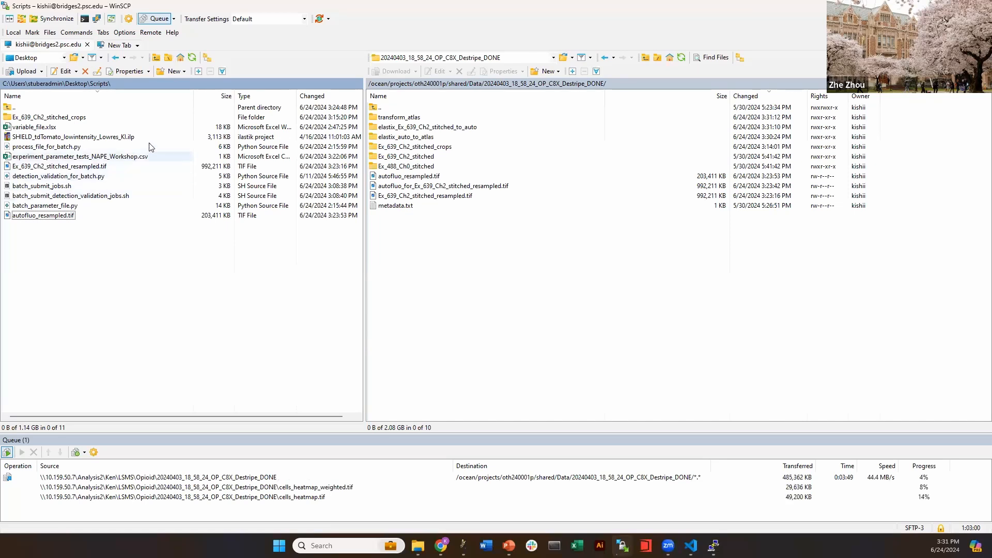
# Point WinSCP's local panel at the network 20240403_18_58_24_OP_C8X_Destripe_DONE results folder
pyautogui.rightClick(116, 84)
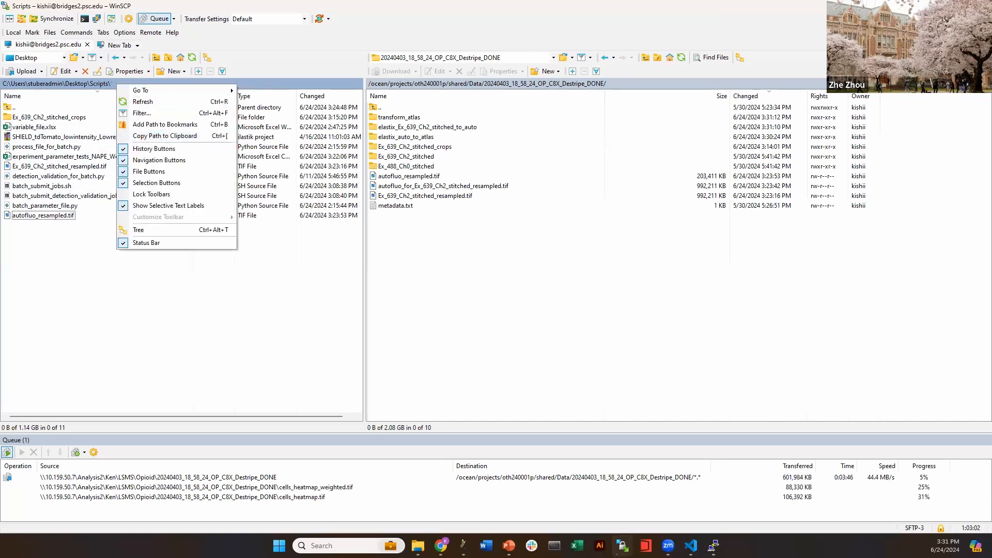
pyautogui.press('Escape')
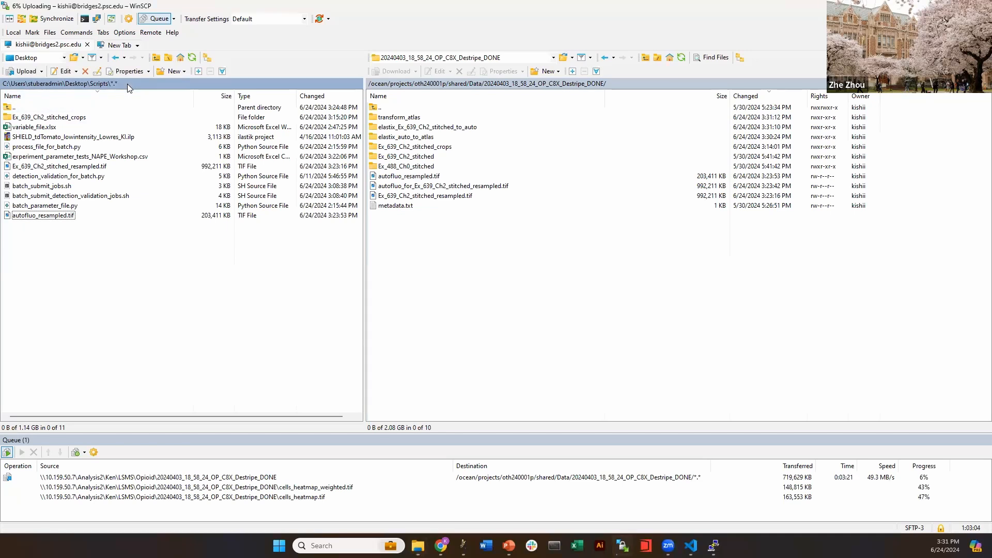
pyautogui.click(127, 84)
pyautogui.click(497, 343)
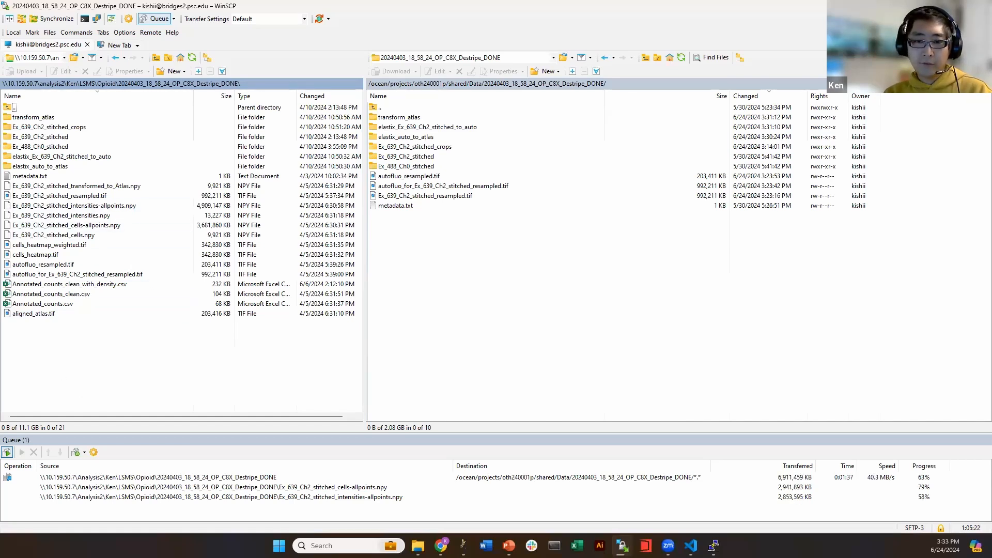
pyautogui.hotkey('alt', 'Tab')
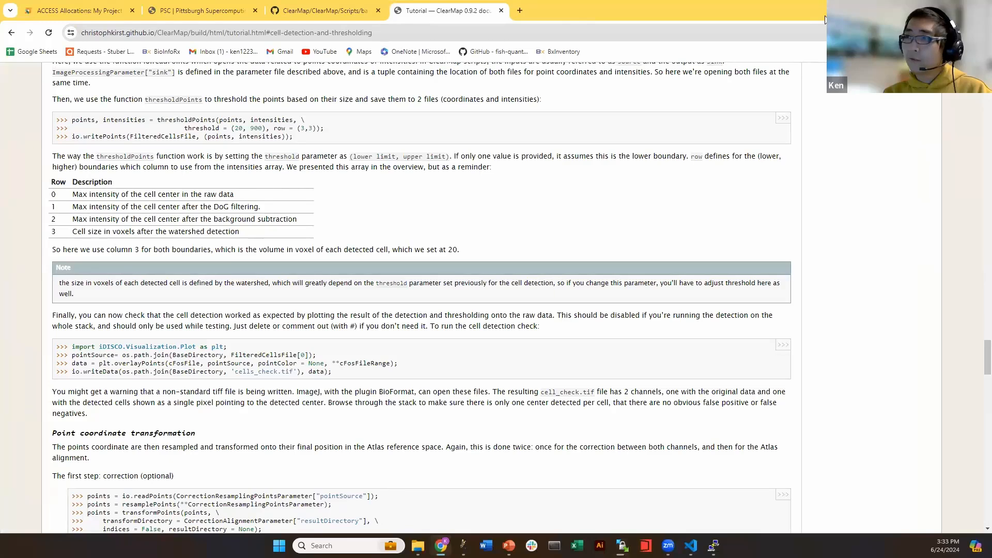
# Go back from the ClearMap tutorial in Chrome to the ongoing WinSCP upload
pyautogui.hotkey('alt', 'Tab')
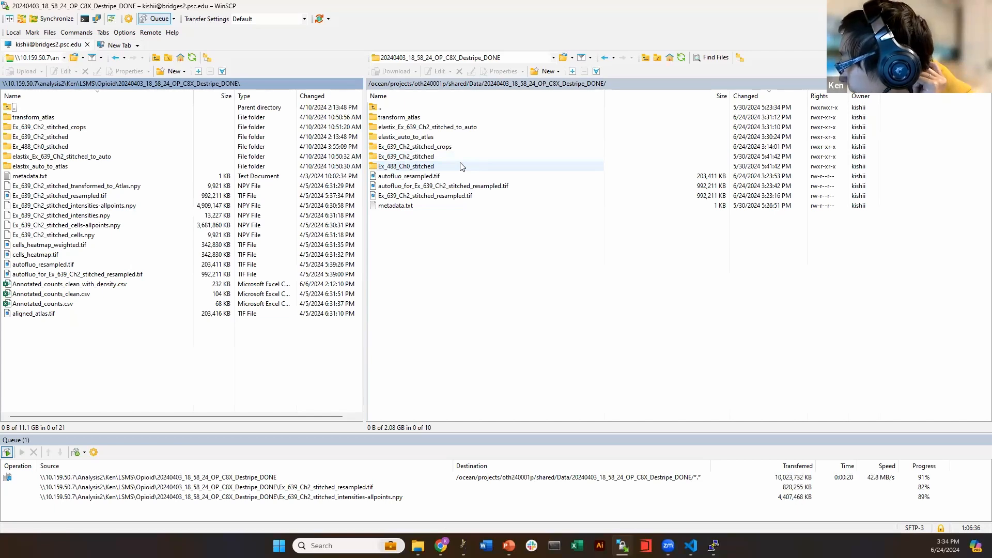
# Refresh the cluster and local folder listings to confirm the upload finished
pyautogui.click(681, 58)
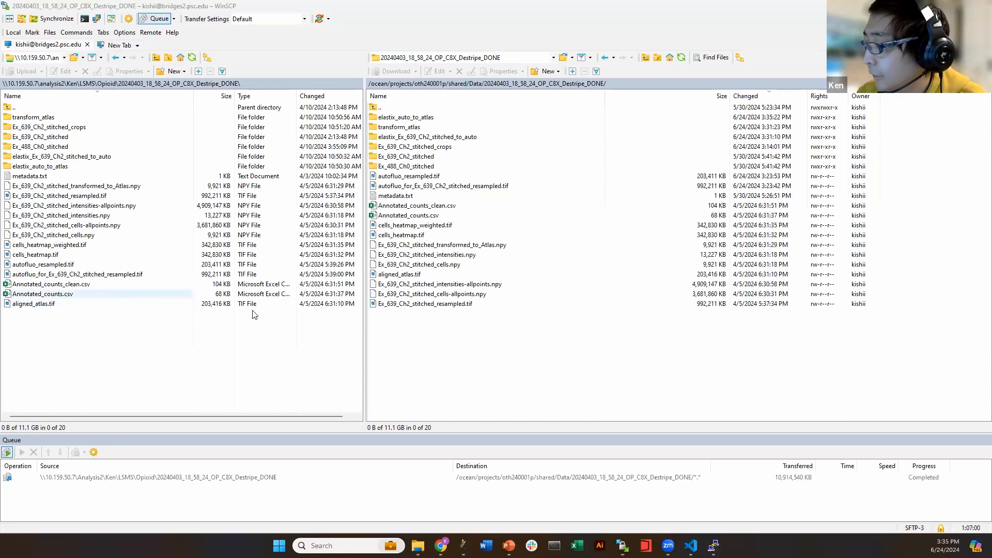
pyautogui.click(681, 58)
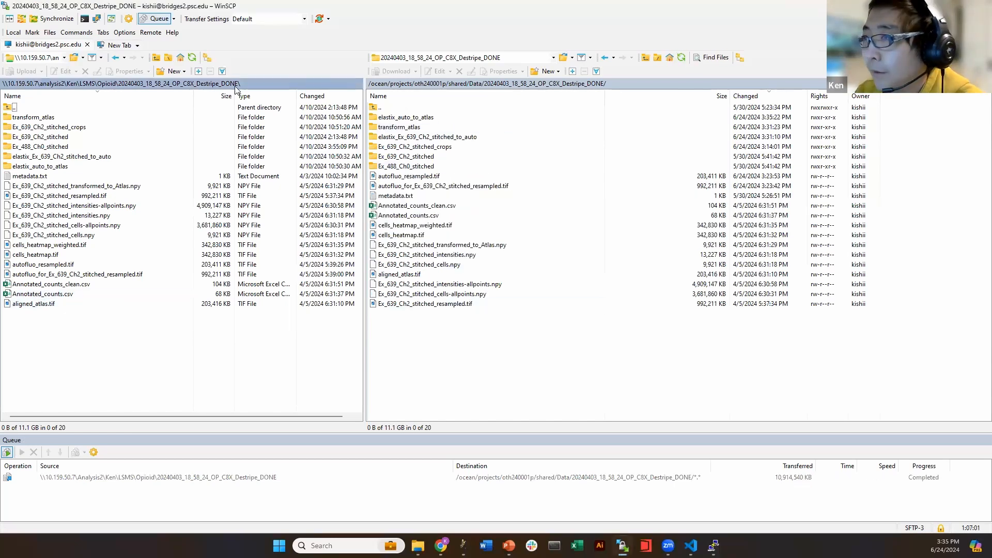
pyautogui.click(193, 58)
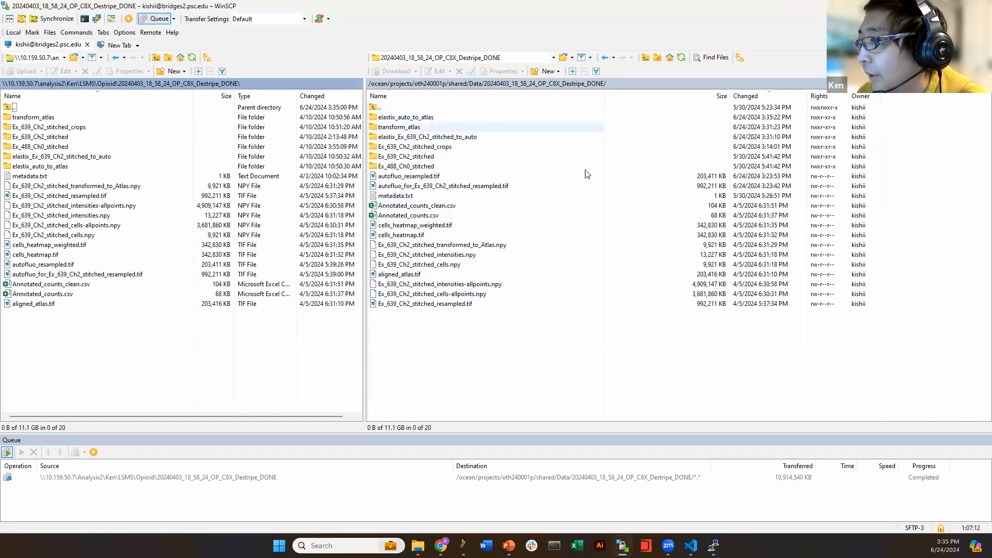
# Review the uploaded alignment folders, autofluorescence TIF, cells NPY files, crops folder and Annotated_counts CSVs
pyautogui.click(406, 120)
pyautogui.keyDown('shift'); pyautogui.click(414, 137); pyautogui.keyUp('shift')
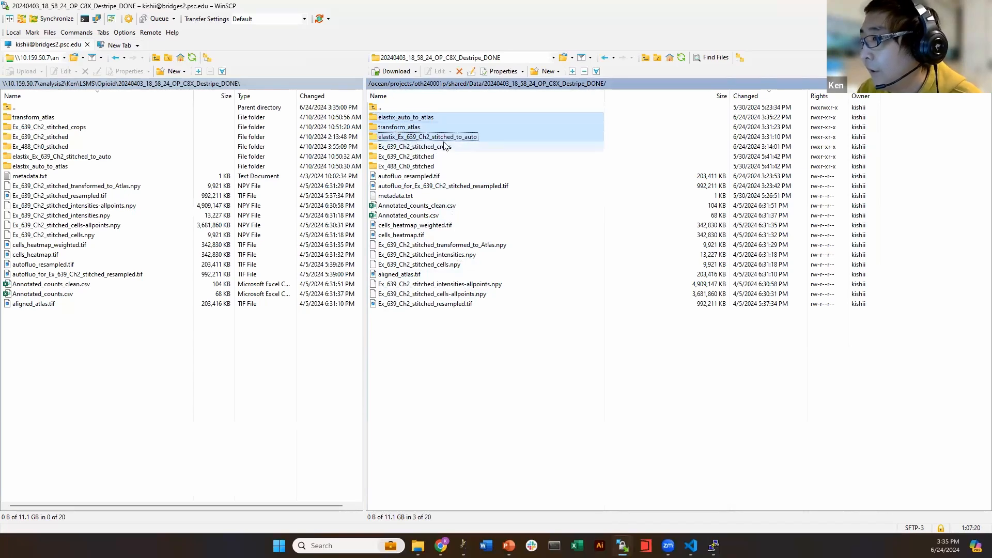
pyautogui.click(408, 186)
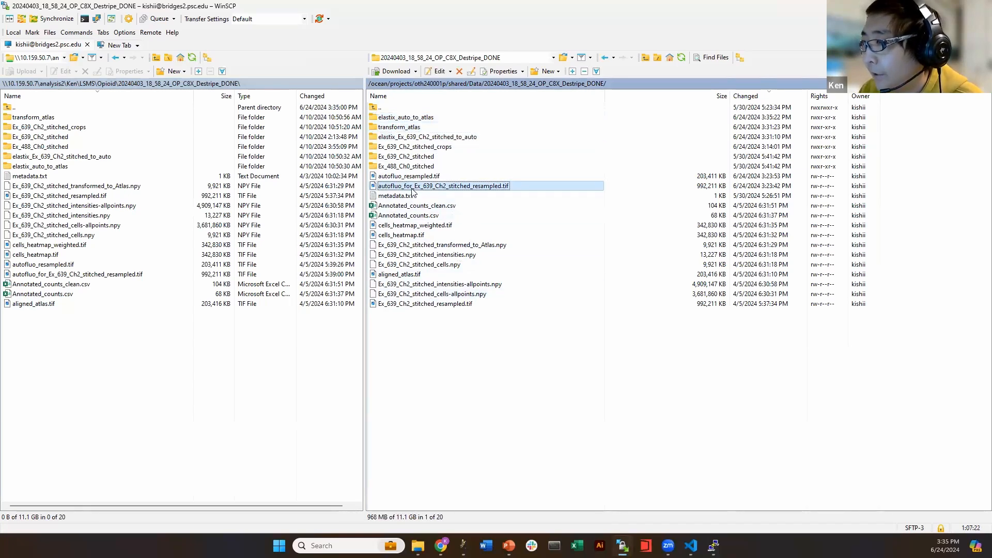
pyautogui.click(455, 264)
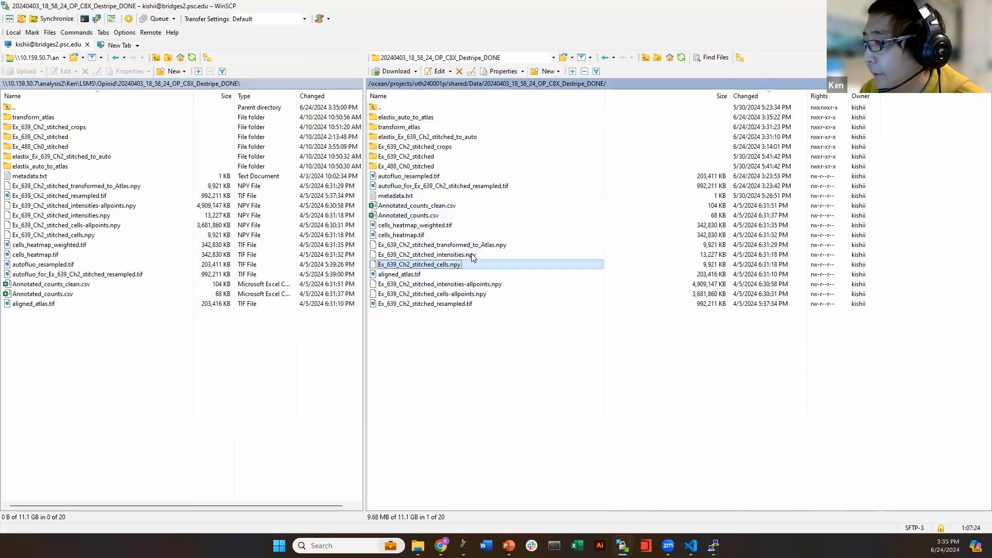
pyautogui.click(490, 246)
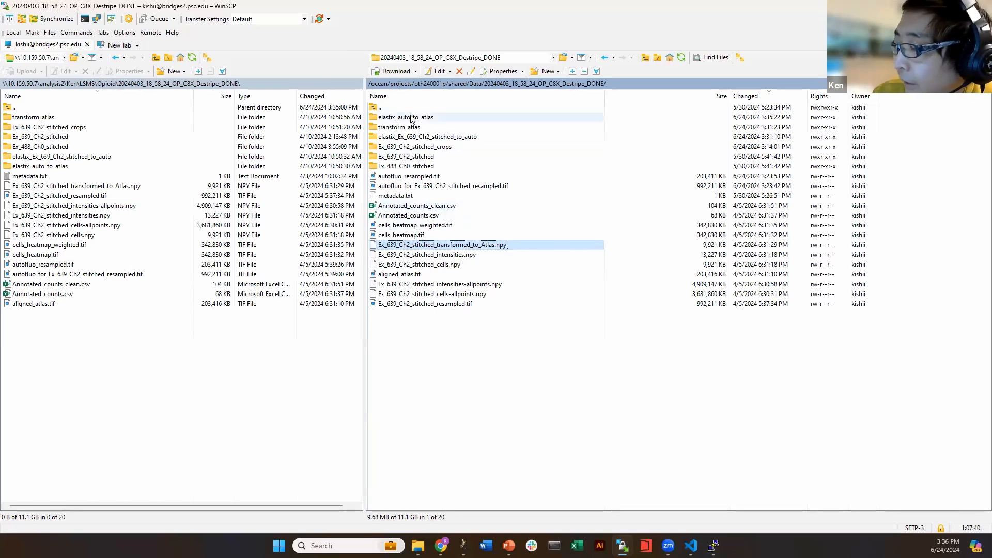
pyautogui.click(412, 117)
pyautogui.keyDown('shift'); pyautogui.click(412, 135); pyautogui.keyUp('shift')
pyautogui.click(433, 147)
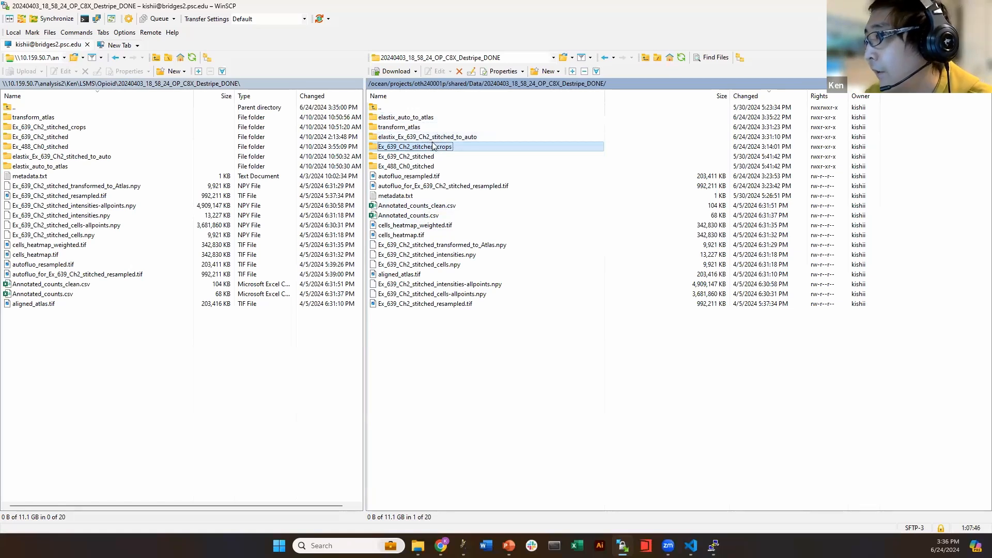
pyautogui.click(432, 216)
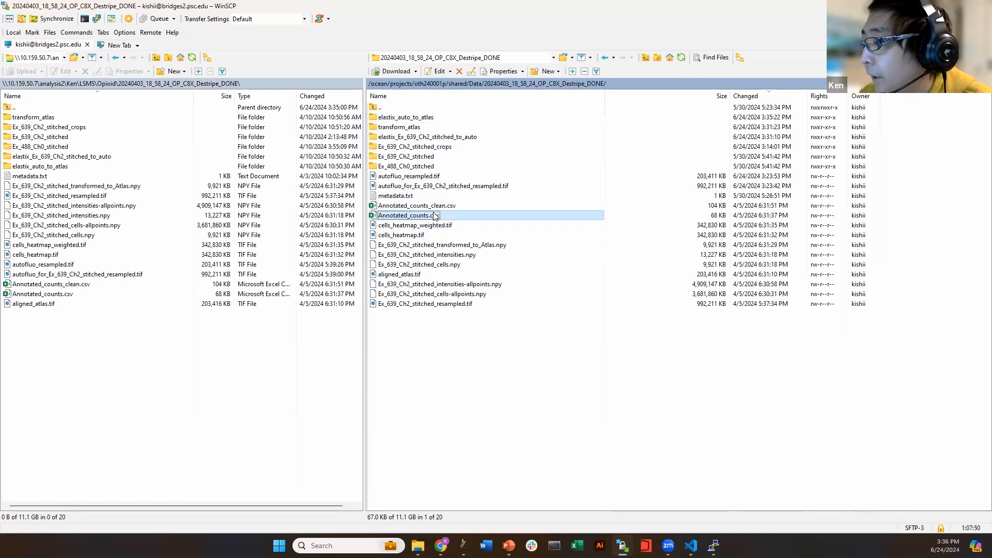
pyautogui.click(442, 205)
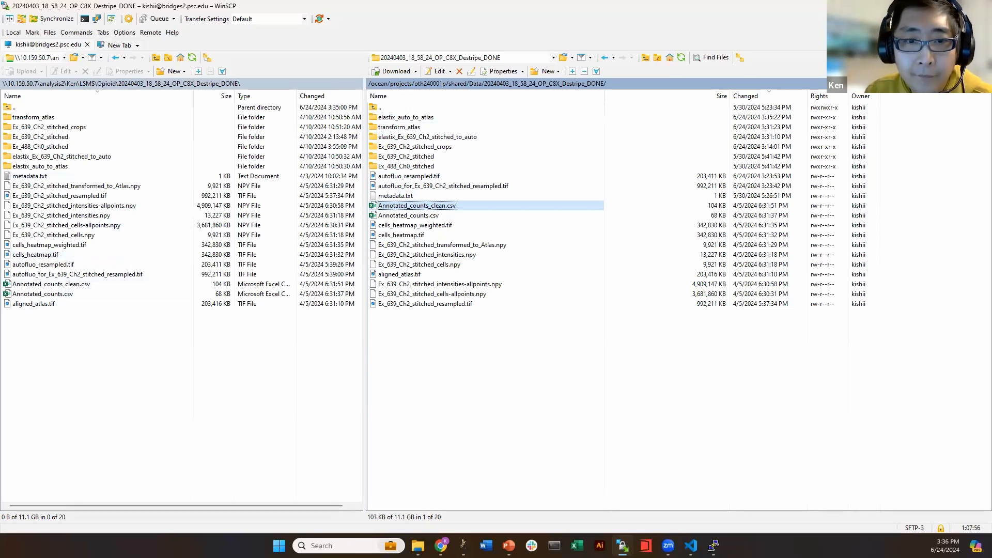
# Open the local results folder in a maximized File Explorer and load Annotated_counts_clean.csv in Excel
pyautogui.moveTo(546, 67); pyautogui.dragTo(522, 0)
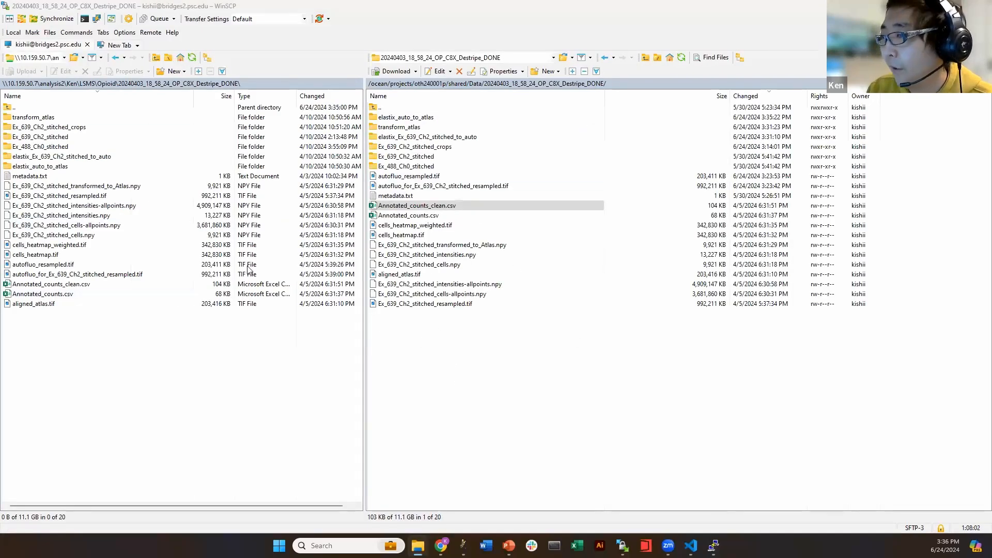
pyautogui.moveTo(521, 0); pyautogui.dragTo(521, 69)
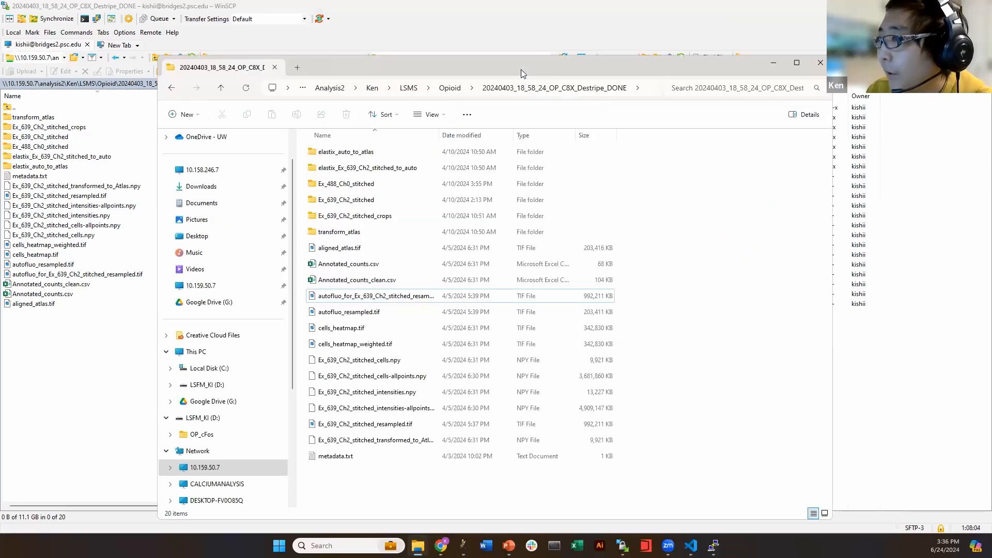
pyautogui.doubleClick(521, 69)
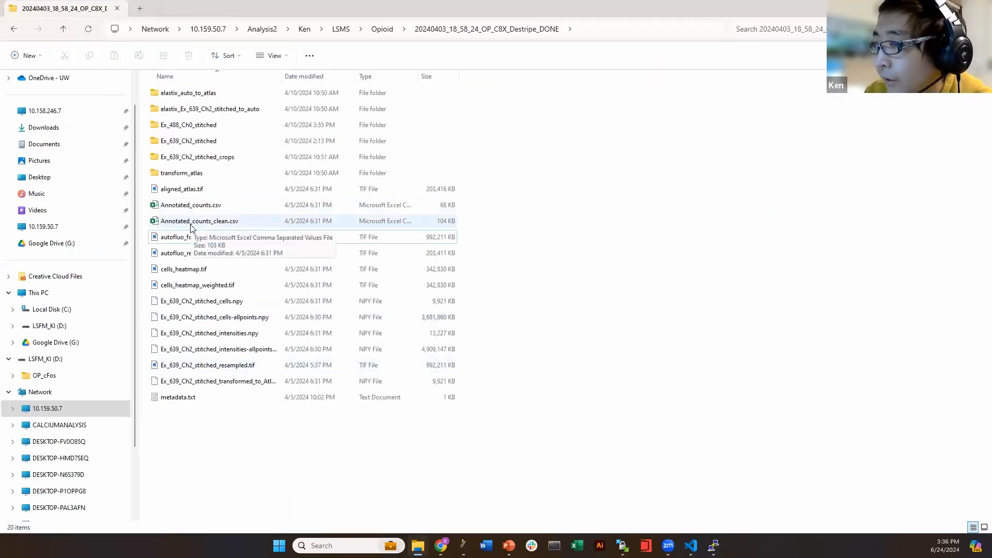
pyautogui.doubleClick(193, 222)
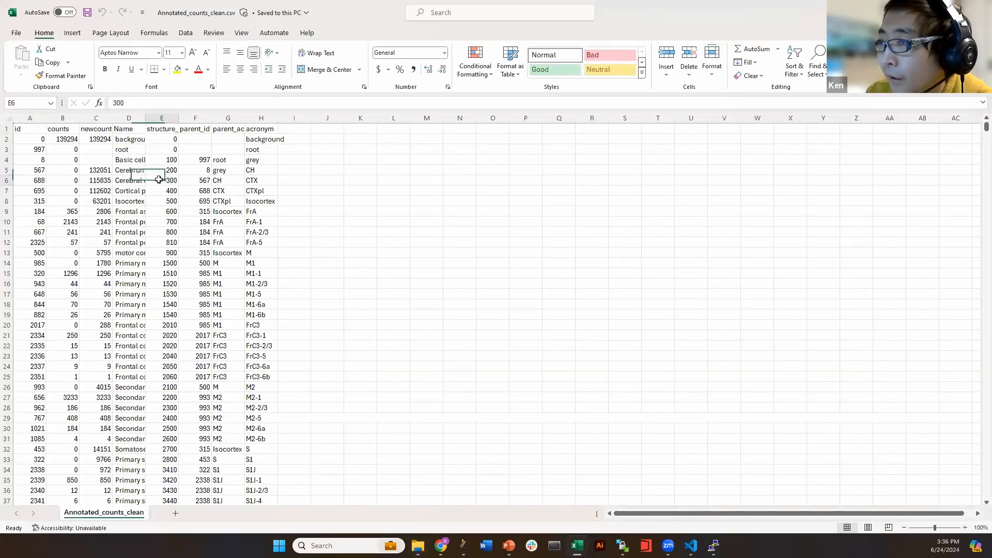
# Widen the Name column and inspect Cerebrum, Cerebral cortex, Frontal pole and Primary motor cortex entries
pyautogui.click(204, 200)
pyautogui.scroll(-8, 164, 250)
pyautogui.scroll(8, 165, 250)
pyautogui.moveTo(145, 117); pyautogui.dragTo(272, 118)
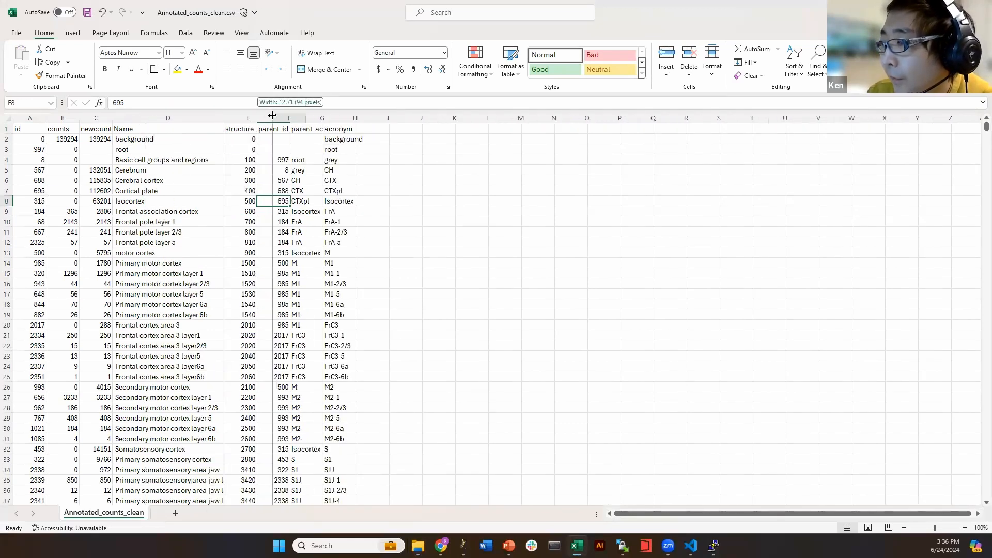
pyautogui.click(308, 118)
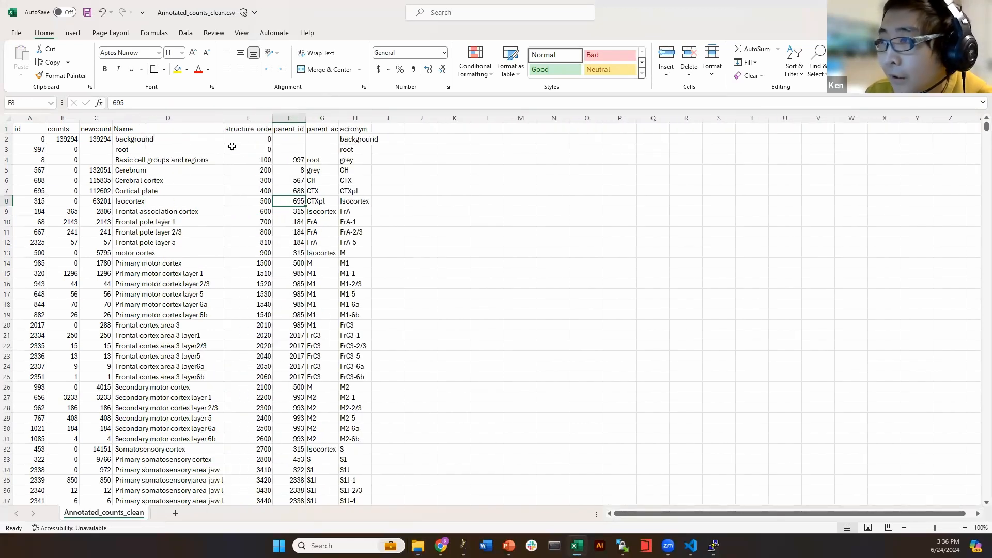
pyautogui.click(171, 170)
pyautogui.click(27, 142)
pyautogui.click(36, 168)
pyautogui.click(146, 178)
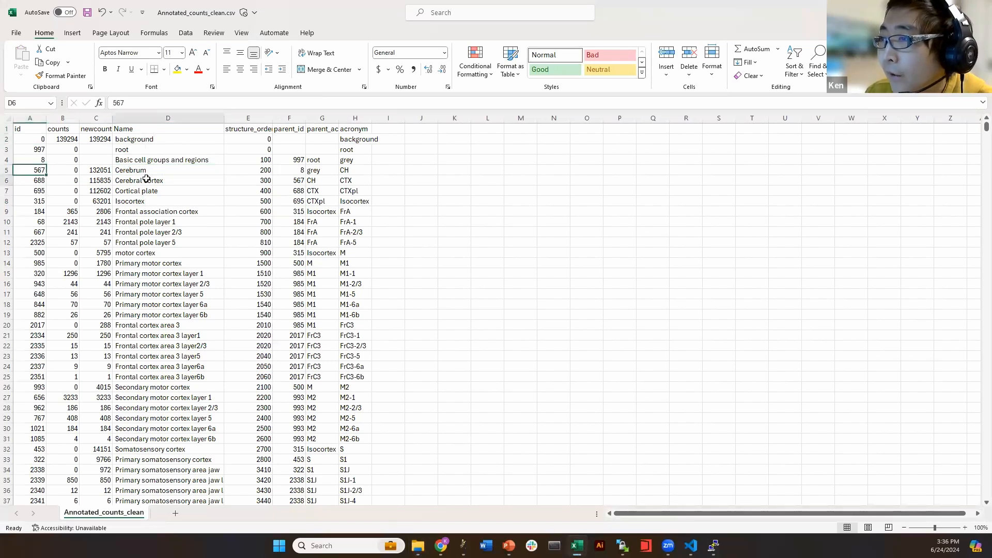
pyautogui.click(160, 231)
pyautogui.click(170, 276)
pyautogui.click(59, 274)
pyautogui.click(106, 222)
# Widen newcounts, check motor cortex 5795 and Au1-4 counts, then close without saving
pyautogui.moveTo(56, 120); pyautogui.dragTo(187, 119)
pyautogui.click(120, 177)
pyautogui.click(155, 201)
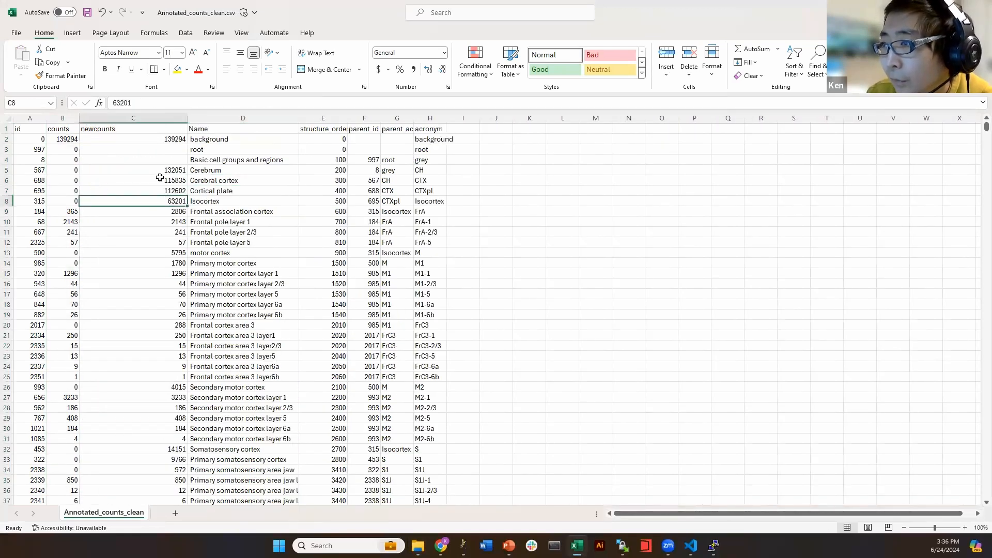
pyautogui.click(144, 130)
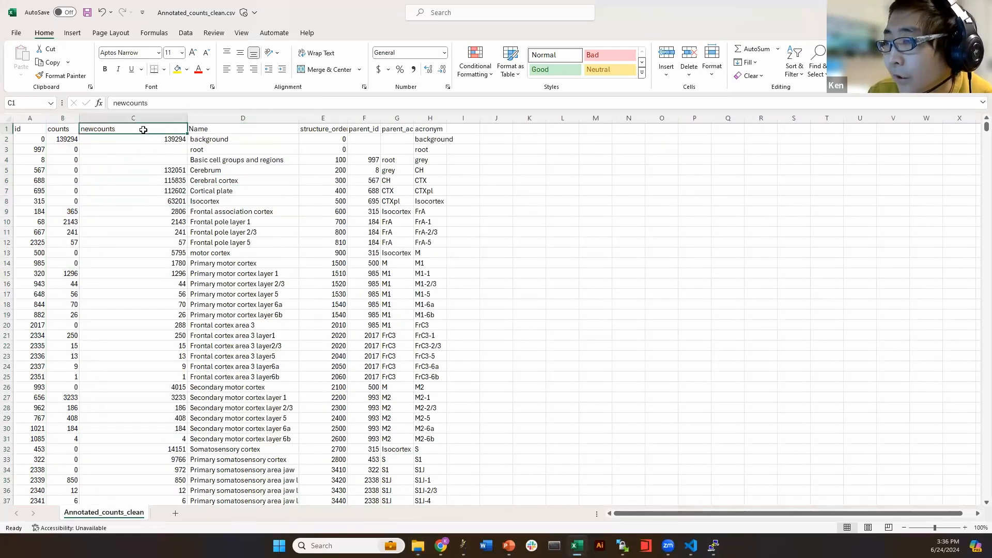
pyautogui.click(174, 274)
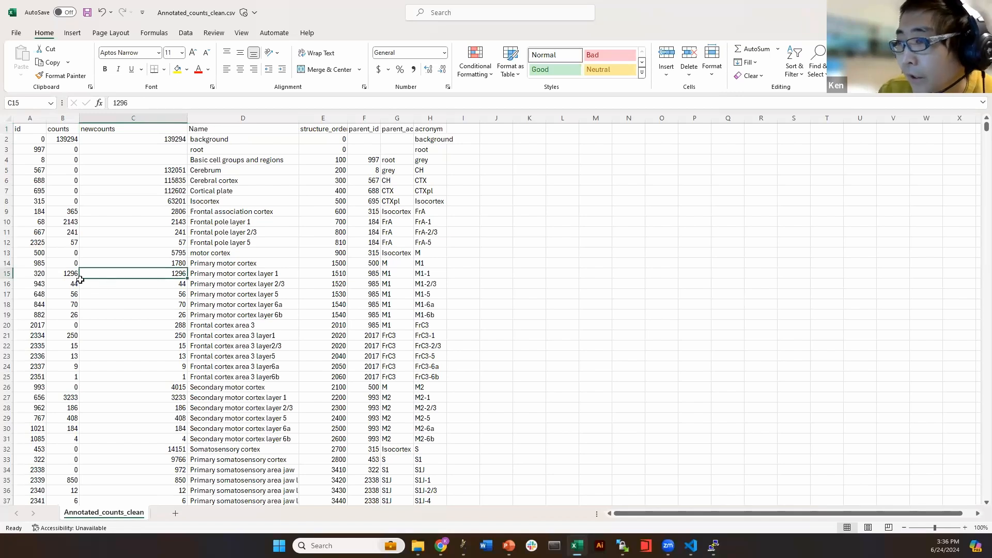
pyautogui.click(201, 257)
pyautogui.click(162, 253)
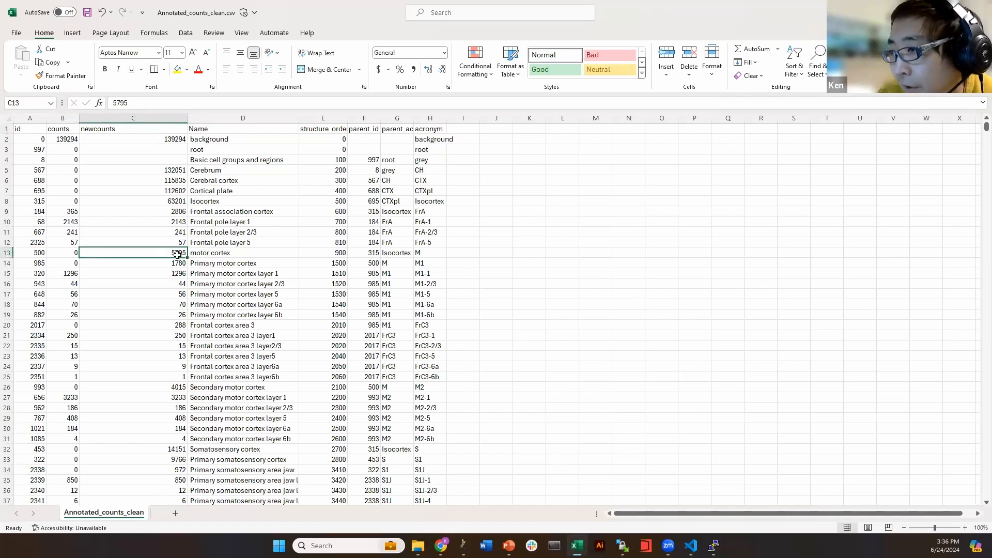
pyautogui.scroll(-20, 170, 261)
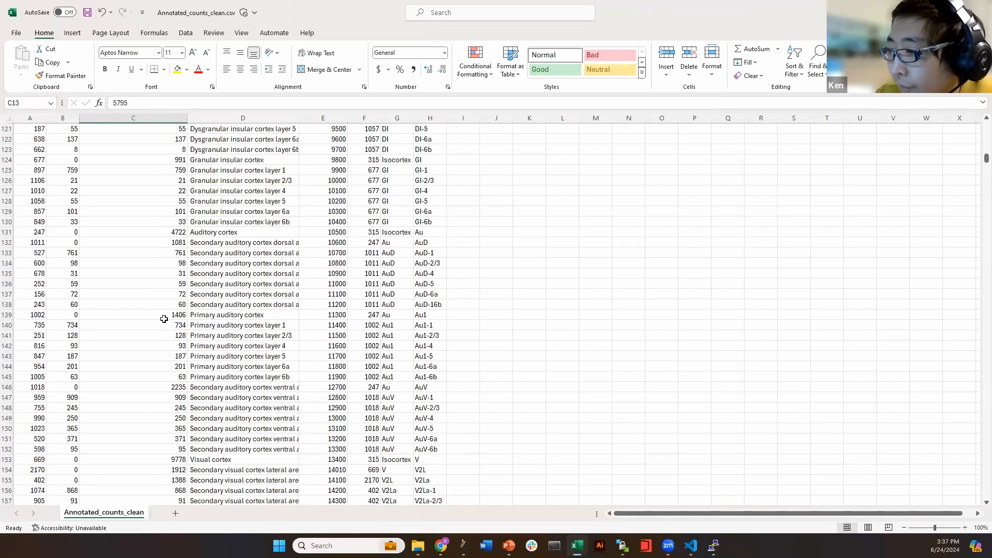
pyautogui.click(166, 345)
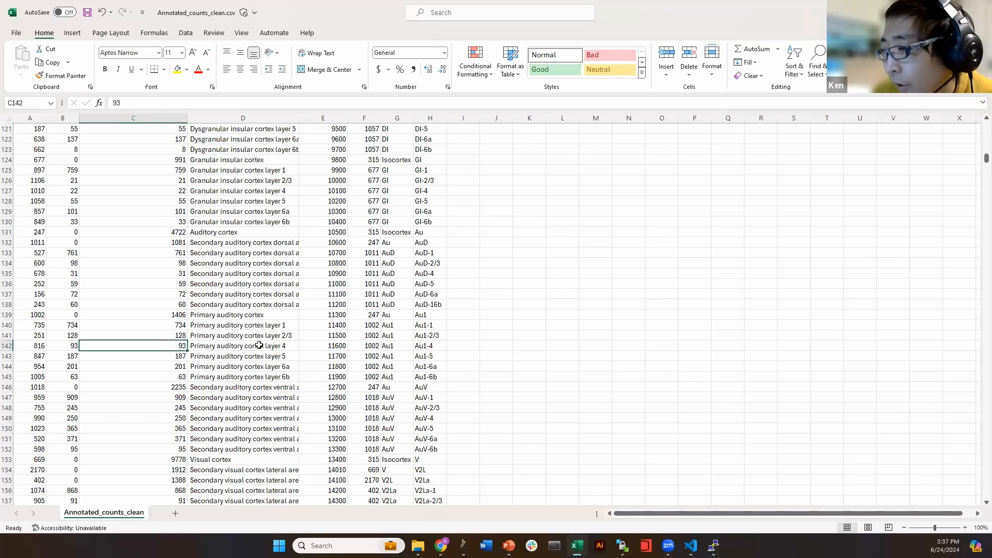
pyautogui.moveTo(259, 348); pyautogui.dragTo(163, 346)
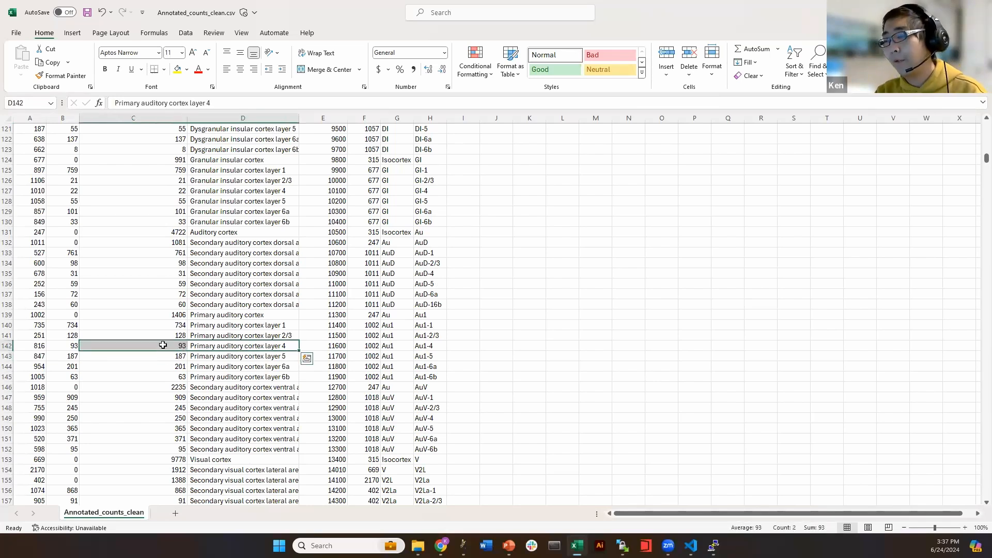
pyautogui.click(162, 345)
pyautogui.click(444, 341)
pyautogui.hotkey('ctrl', 'w')
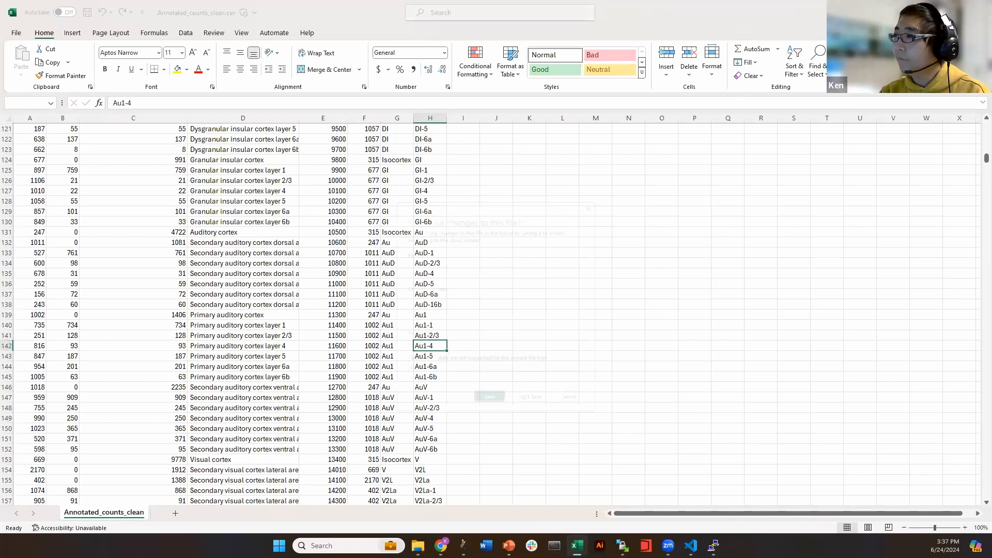
pyautogui.click(532, 412)
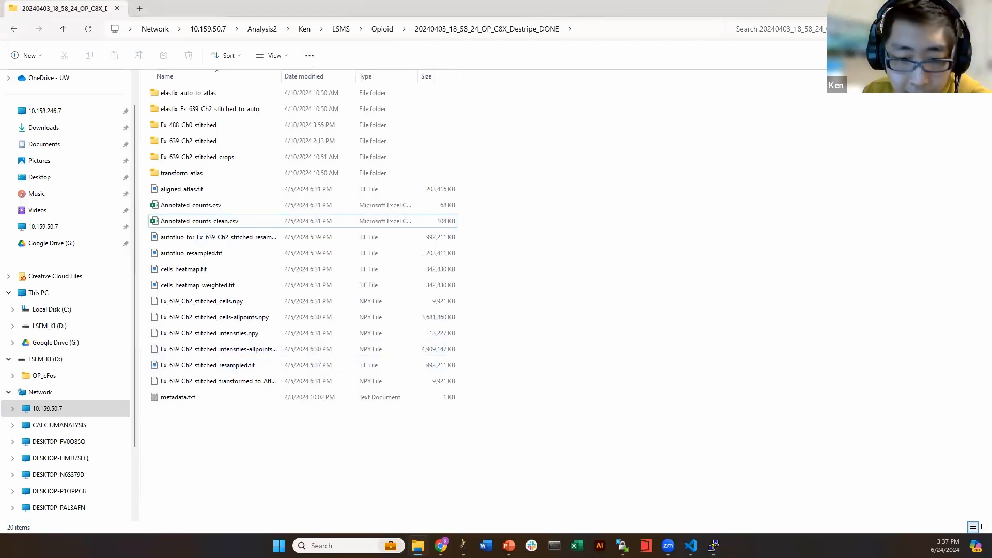
# Open aligned_atlas.tif in Fiji by dragging it from the results folder
pyautogui.hotkey('alt', 'Tab')
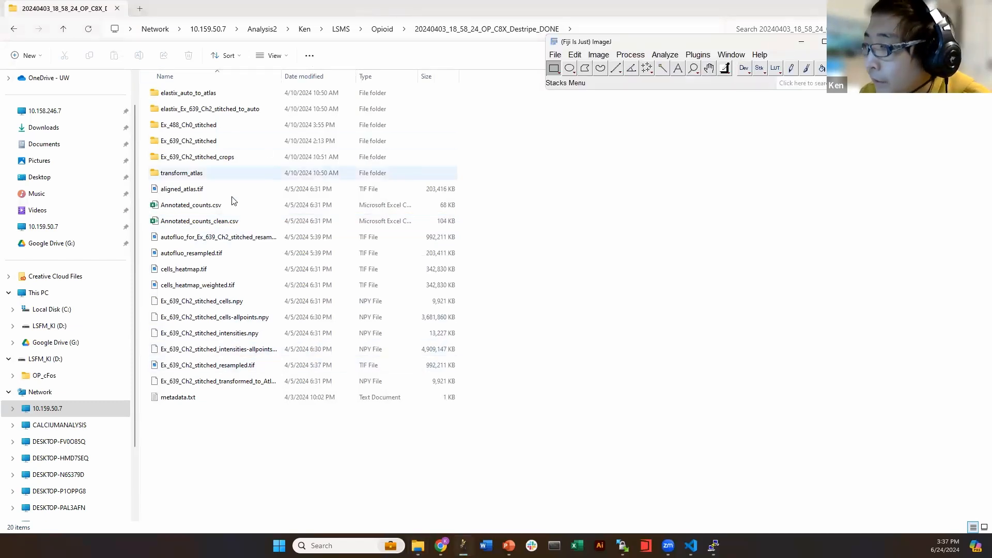
pyautogui.click(382, 57)
pyautogui.moveTo(381, 8); pyautogui.dragTo(394, 103)
pyautogui.click(259, 287)
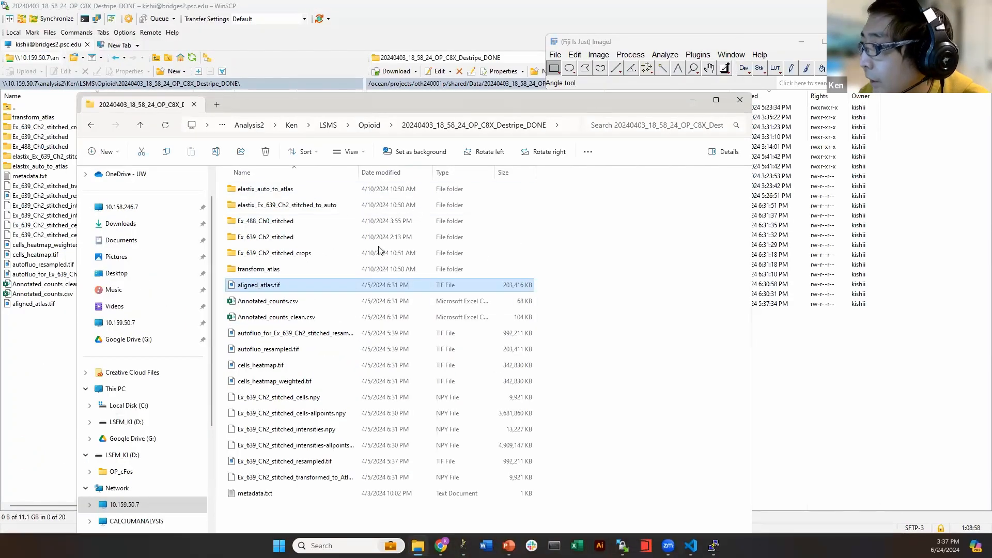
pyautogui.moveTo(251, 288); pyautogui.dragTo(594, 90)
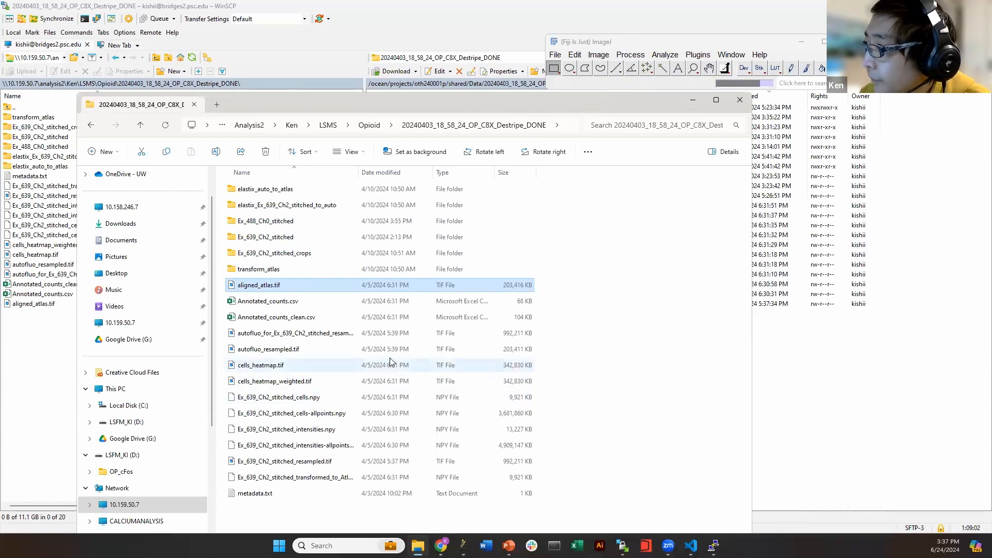
# Open autofluo_resampled.tif in Fiji and place it beside the atlas stack
pyautogui.moveTo(210, 310); pyautogui.dragTo(312, 311)
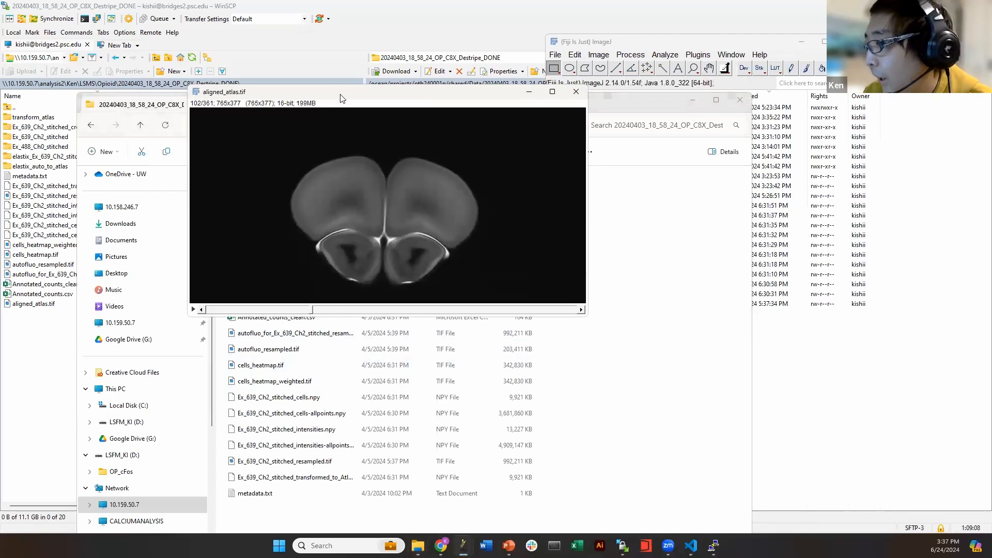
pyautogui.moveTo(341, 98); pyautogui.dragTo(700, 106)
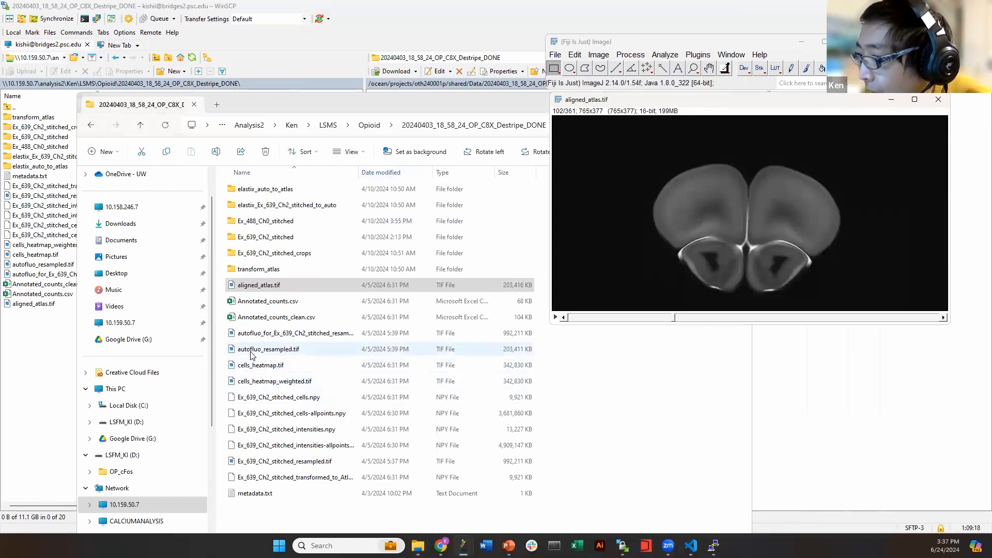
pyautogui.moveTo(248, 356); pyautogui.dragTo(568, 67)
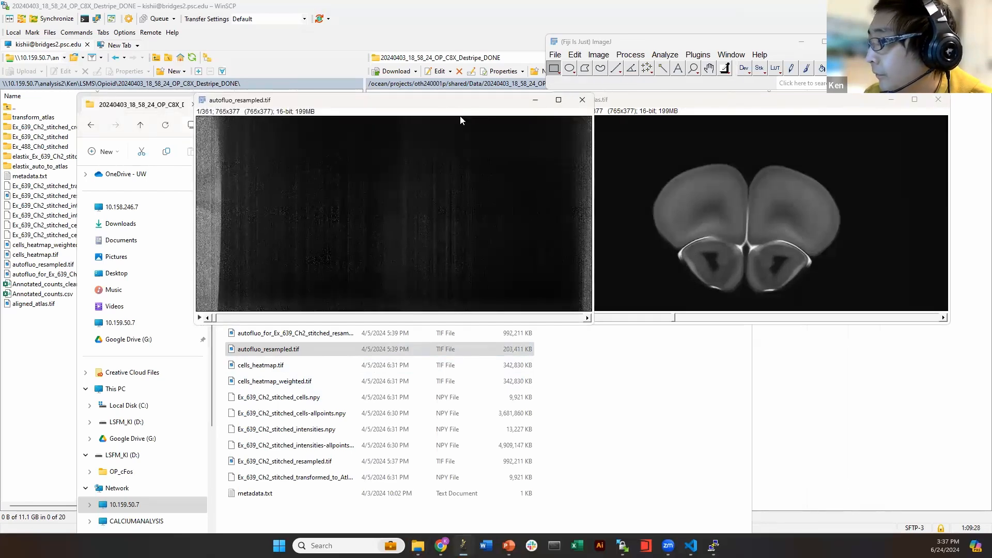
pyautogui.moveTo(436, 102); pyautogui.dragTo(389, 103)
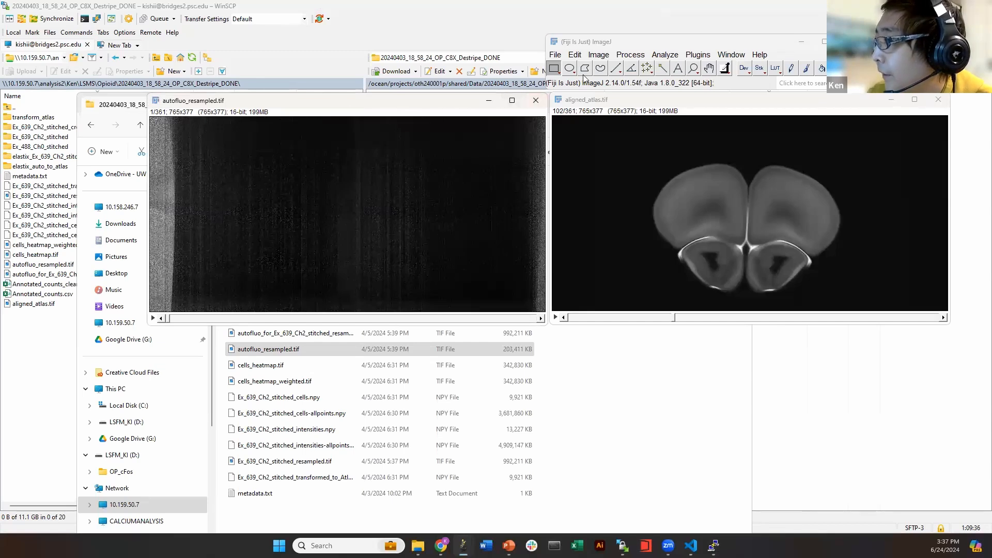
pyautogui.click(598, 54)
# Merge channels with autofluo_resampled.tif as red and aligned_atlas.tif as green into a Composite
pyautogui.moveTo(620, 122)
pyautogui.click(733, 137)
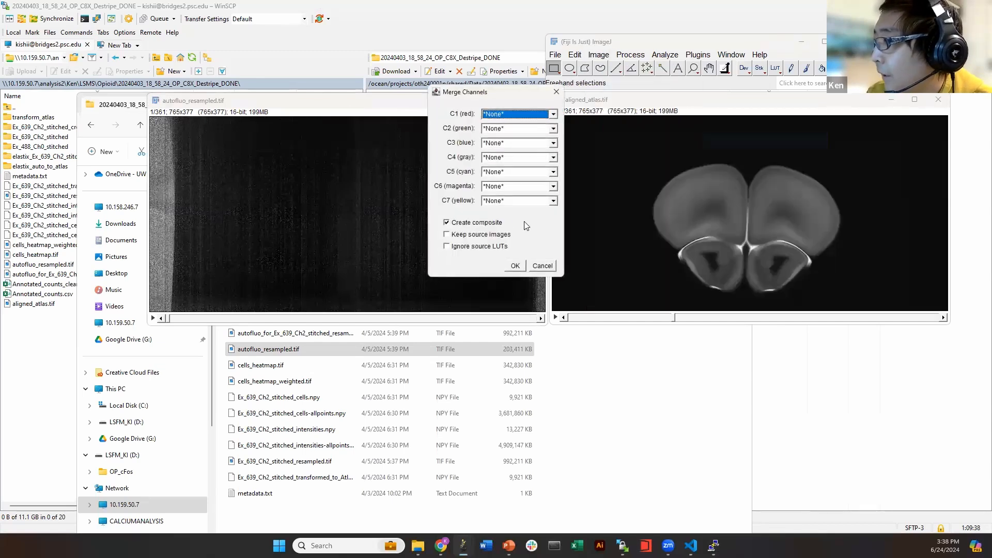
pyautogui.click(502, 114)
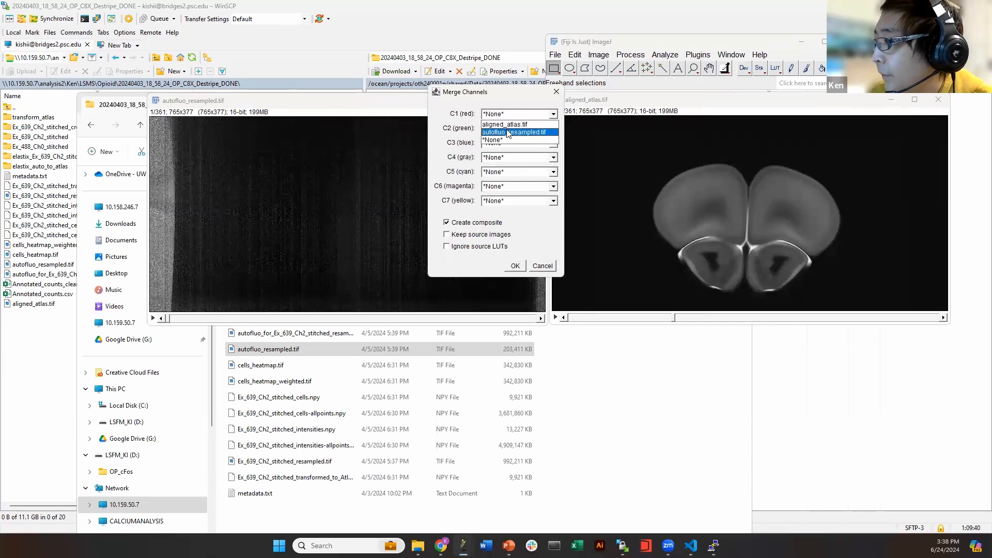
pyautogui.click(507, 132)
pyautogui.click(509, 129)
pyautogui.click(509, 138)
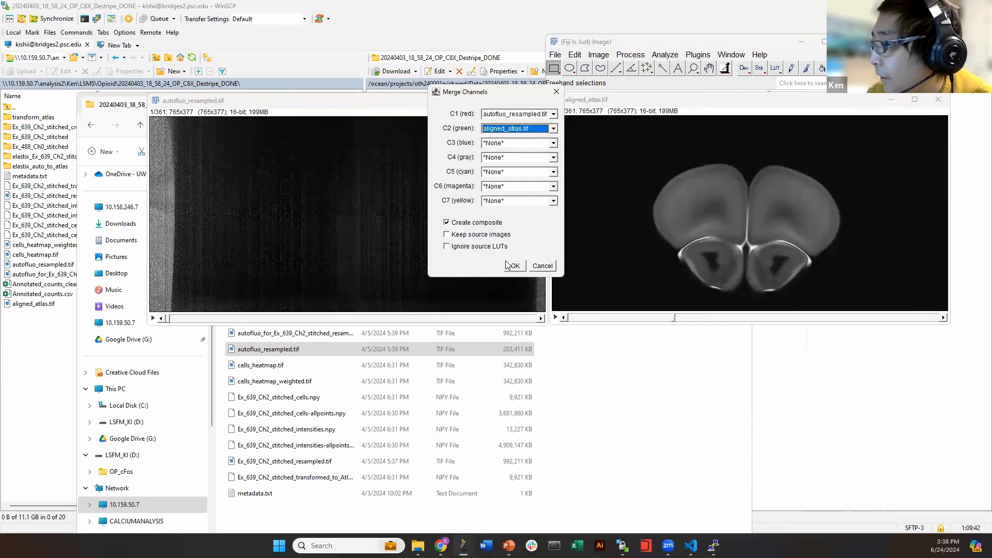
pyautogui.click(515, 266)
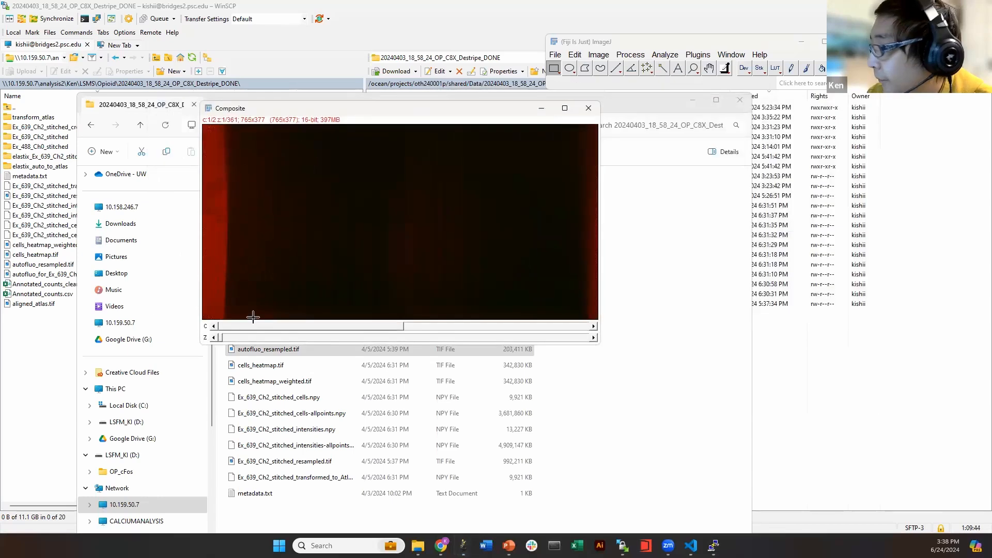
# Scrub through the composite's slices into brain tissue, then close it
pyautogui.moveTo(233, 338); pyautogui.dragTo(593, 338)
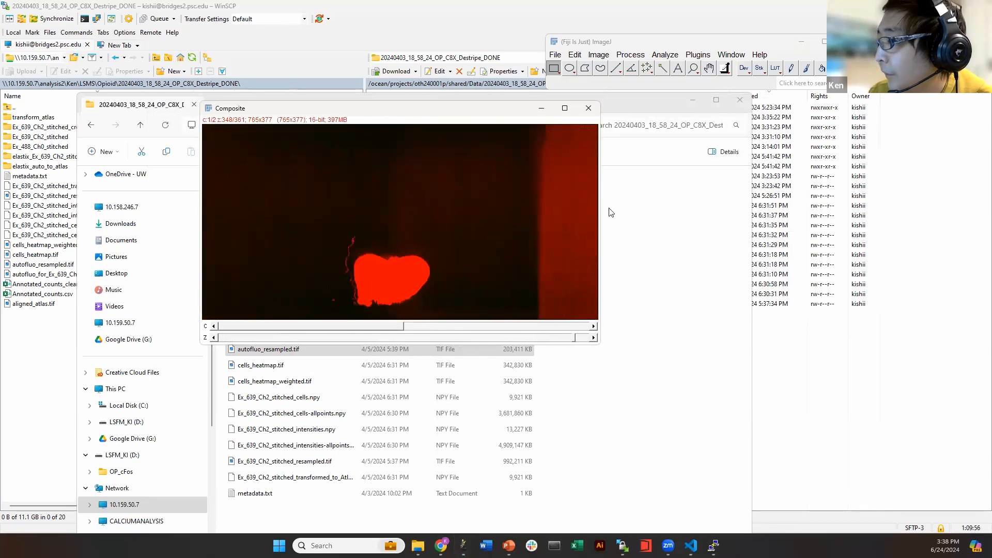
pyautogui.click(588, 108)
pyautogui.click(578, 240)
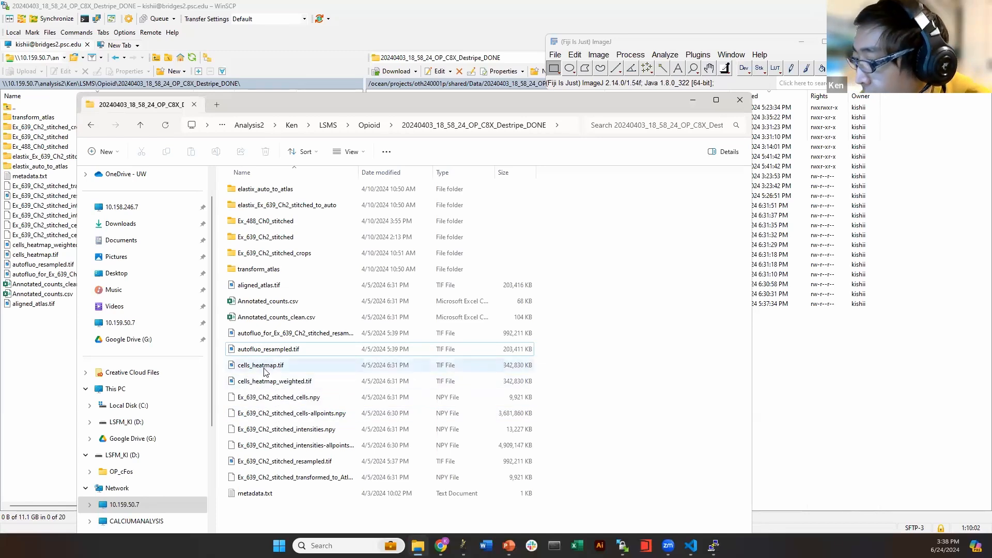
# Open cells_heatmap.tif in Fiji and move to slices showing the brain
pyautogui.moveTo(268, 373); pyautogui.dragTo(568, 72)
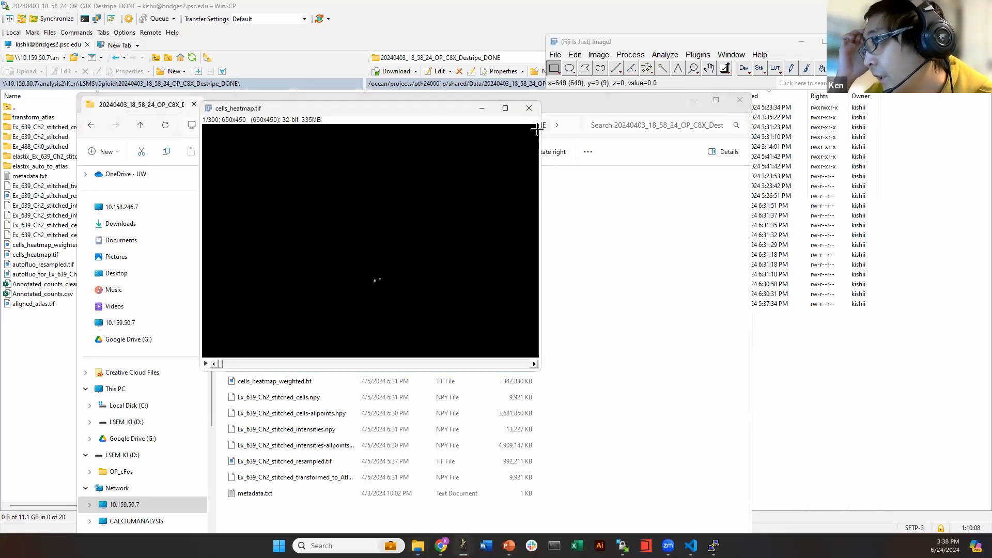
pyautogui.moveTo(356, 111); pyautogui.dragTo(679, 121)
pyautogui.moveTo(549, 376); pyautogui.dragTo(627, 372)
# Reset the heatmap's brightness/contrast, browse more slices, then close the image and B&C panel
pyautogui.hotkey('ctrl', 'shift', 'c')
pyautogui.click(817, 303)
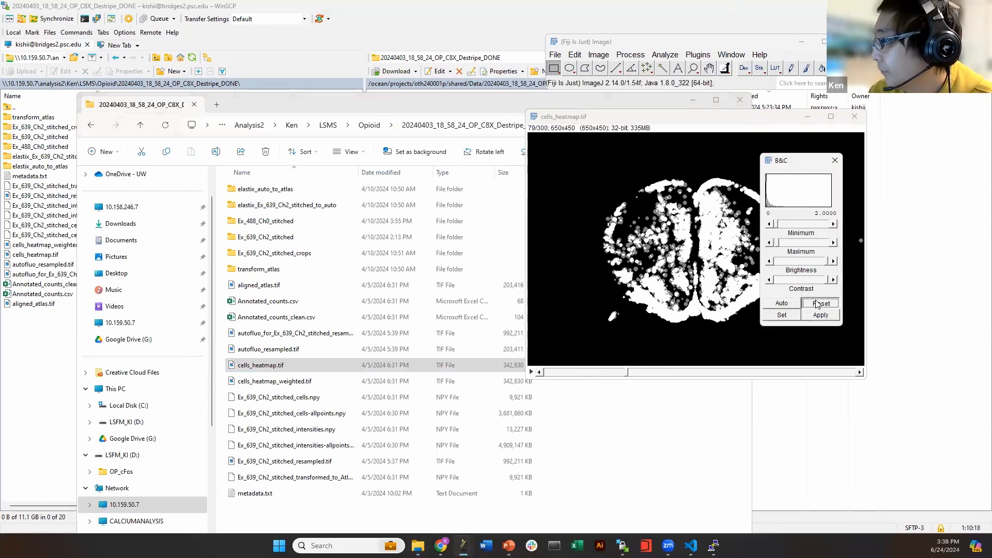
pyautogui.moveTo(800, 166); pyautogui.dragTo(926, 174)
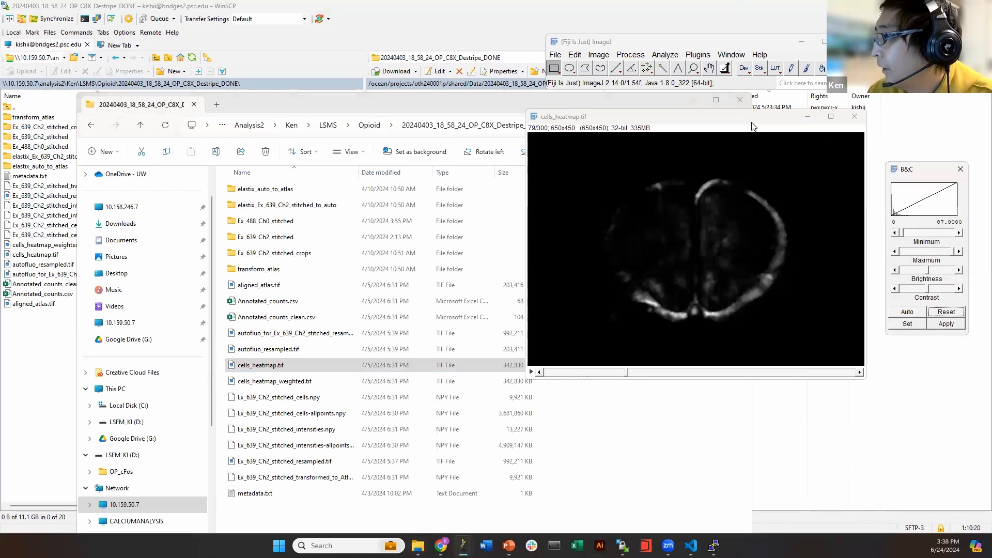
pyautogui.moveTo(568, 117); pyautogui.dragTo(469, 103)
pyautogui.moveTo(526, 359); pyautogui.dragTo(557, 361)
pyautogui.moveTo(569, 360); pyautogui.dragTo(518, 356)
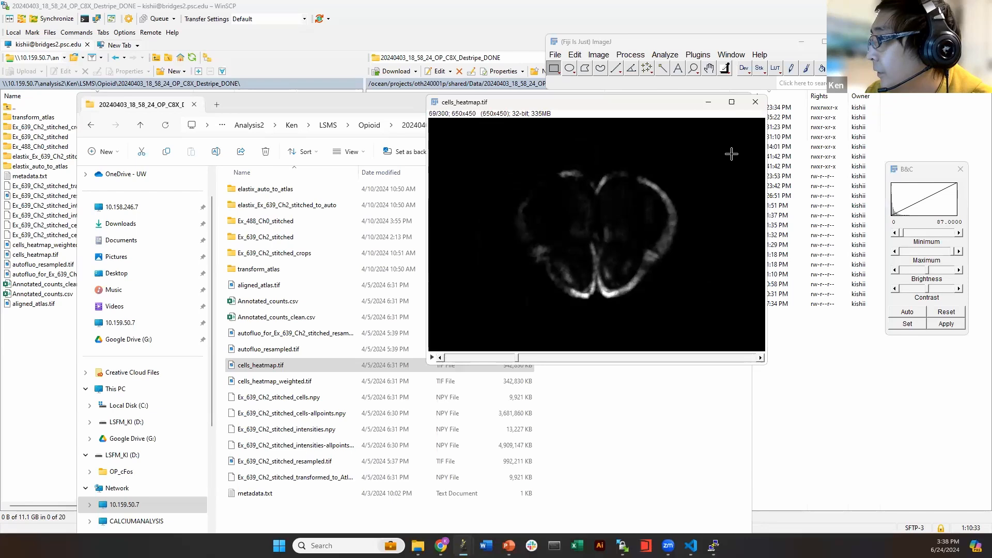
pyautogui.click(755, 101)
pyautogui.click(960, 169)
pyautogui.press('Down')
pyautogui.press('Down')
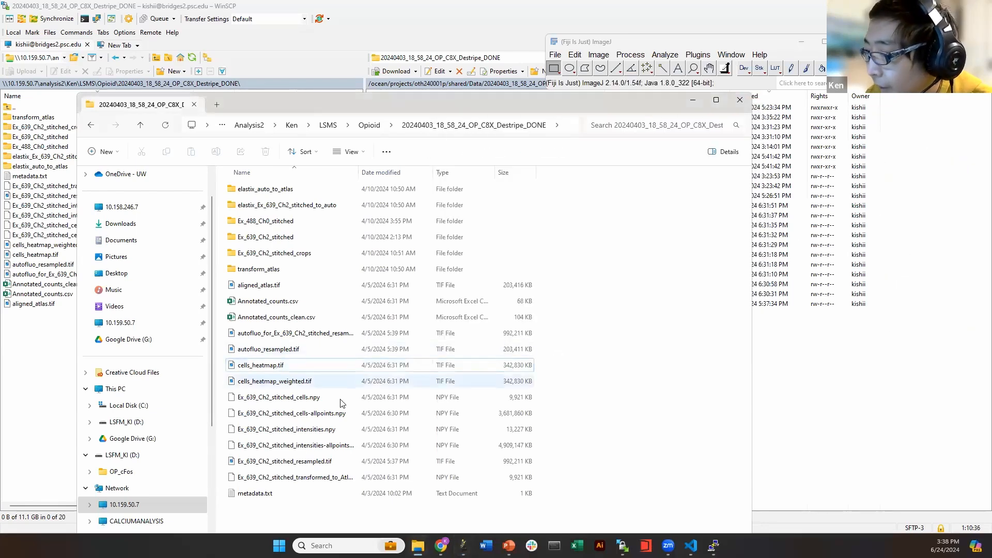
# Look over the cells and intensities NPY files, then close File Explorer to reveal WinSCP
pyautogui.keyDown('ctrl'); pyautogui.click(312, 447); pyautogui.keyUp('ctrl')
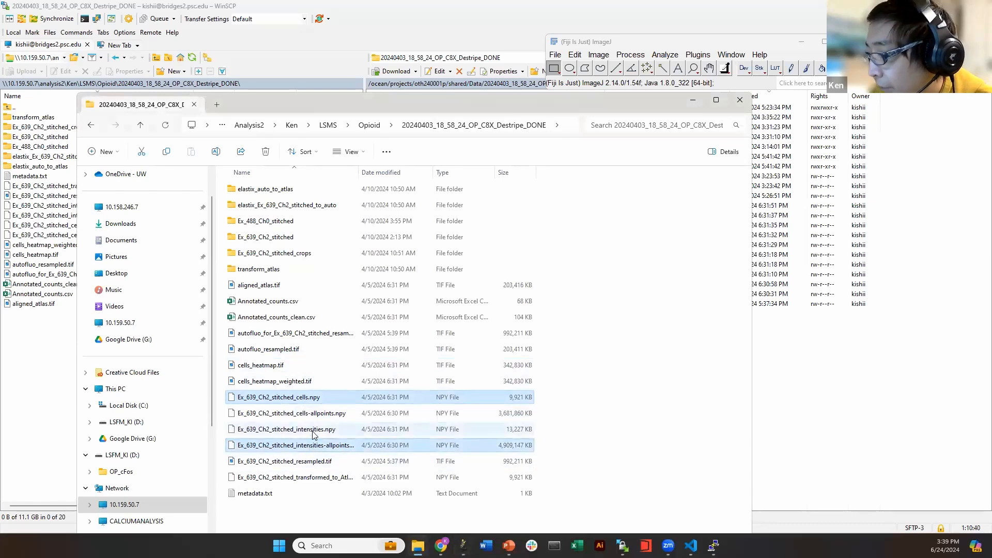
pyautogui.click(305, 428)
pyautogui.click(304, 397)
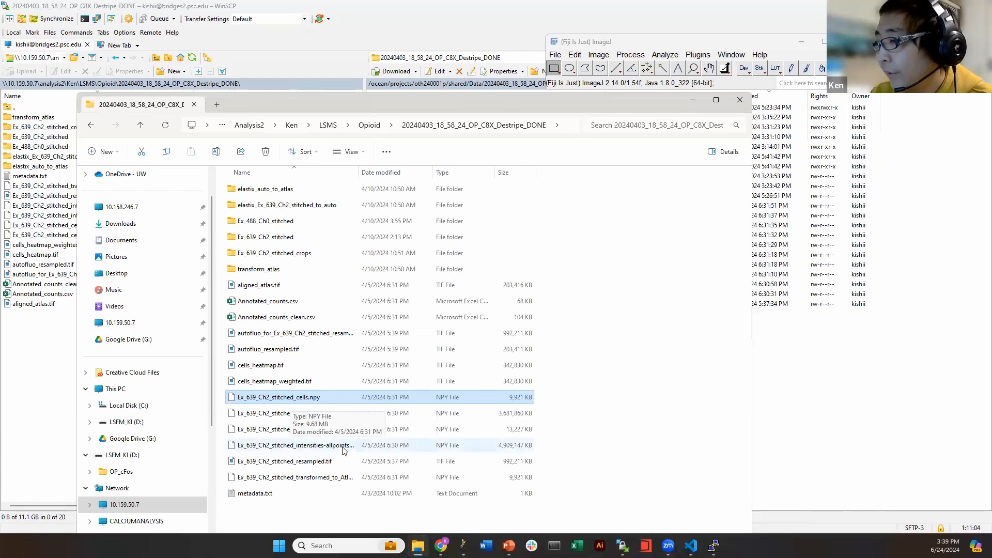
pyautogui.click(624, 449)
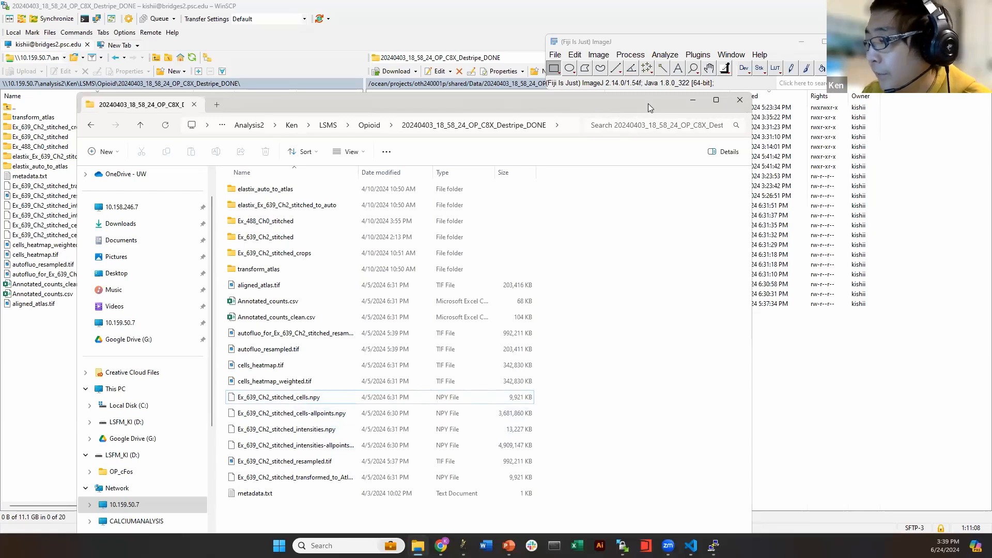
pyautogui.moveTo(648, 103); pyautogui.dragTo(667, 92)
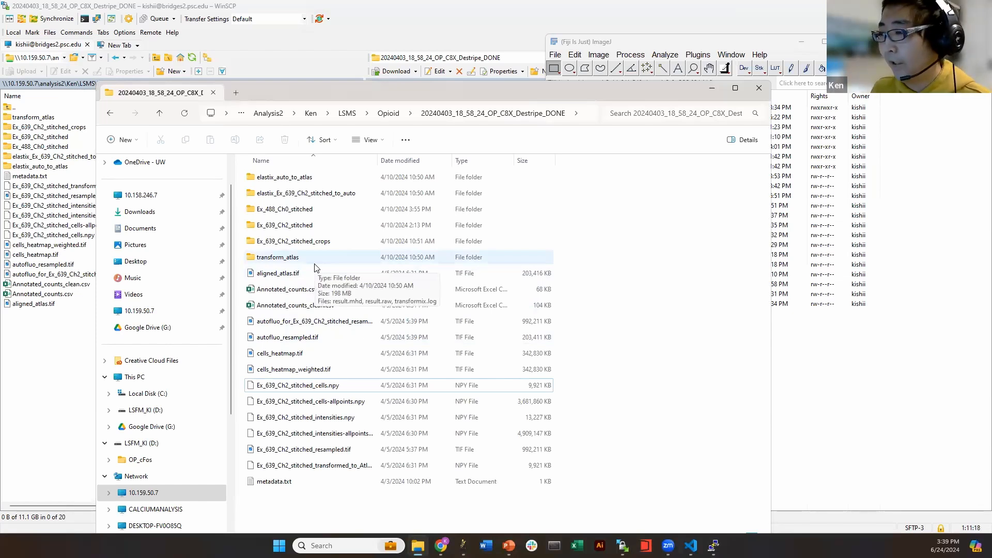
pyautogui.click(760, 87)
pyautogui.click(655, 325)
pyautogui.click(587, 440)
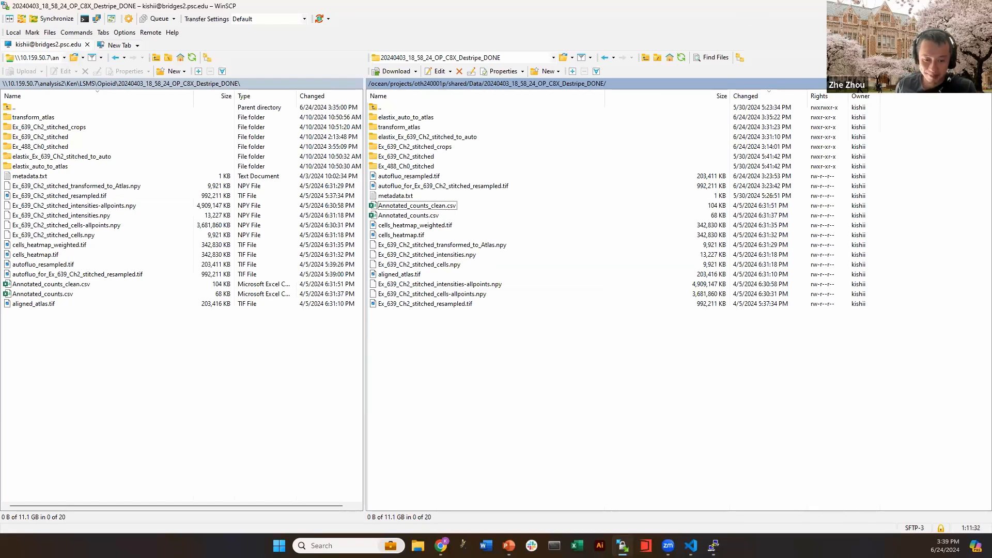
# Shrink WinSCP and PuTTY to smaller windows, with WinSCP moved near the top
pyautogui.click(956, 7)
pyautogui.click(526, 206)
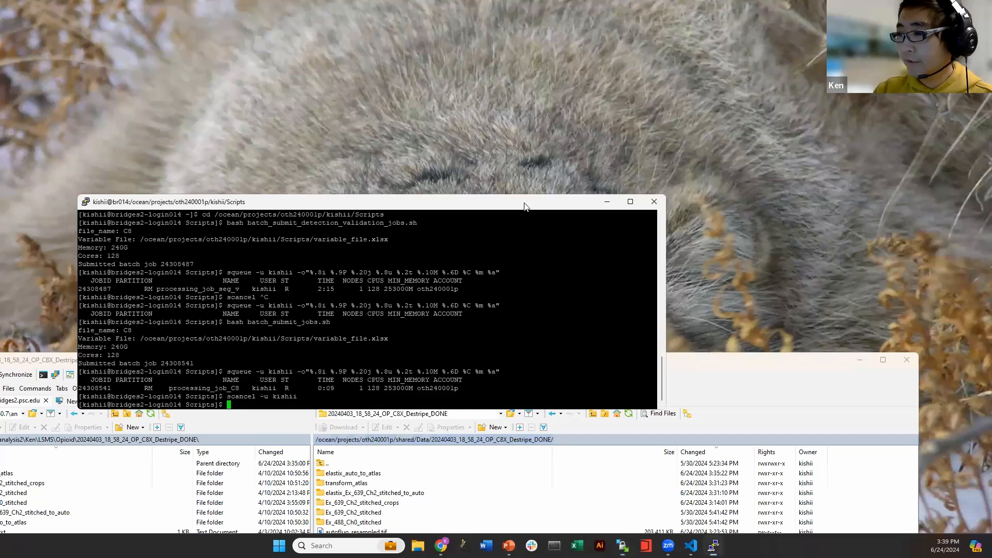
pyautogui.moveTo(526, 206); pyautogui.dragTo(485, 57)
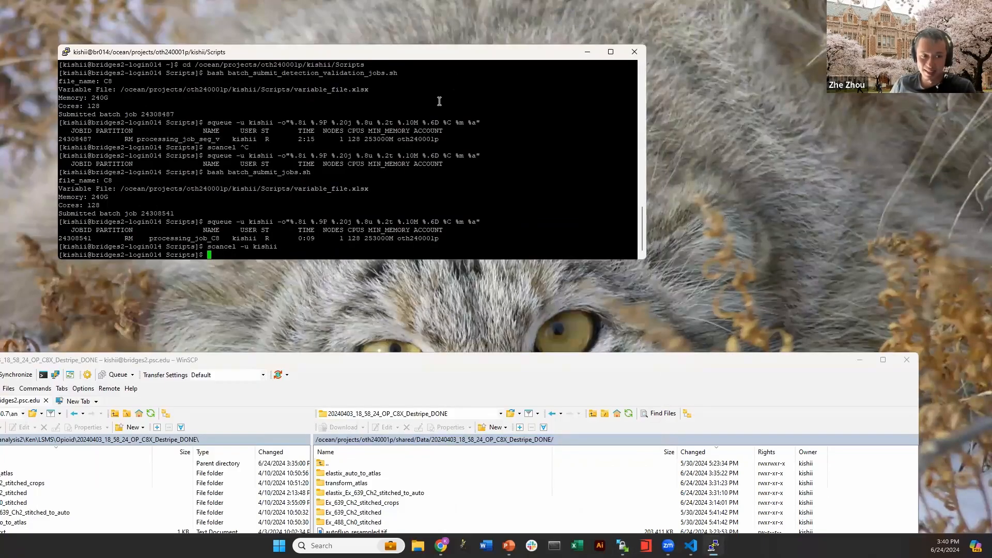
pyautogui.click(405, 360)
pyautogui.moveTo(406, 360); pyautogui.dragTo(461, 79)
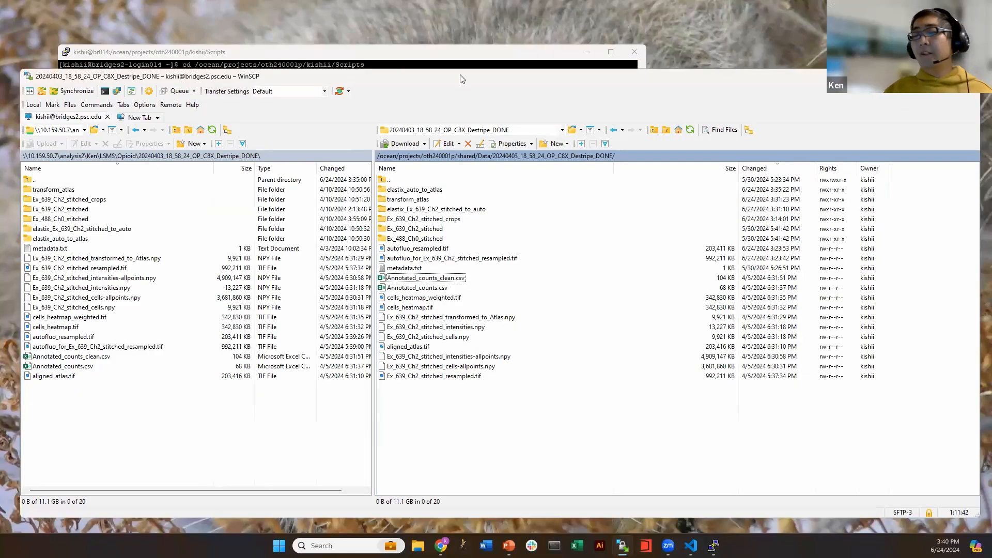